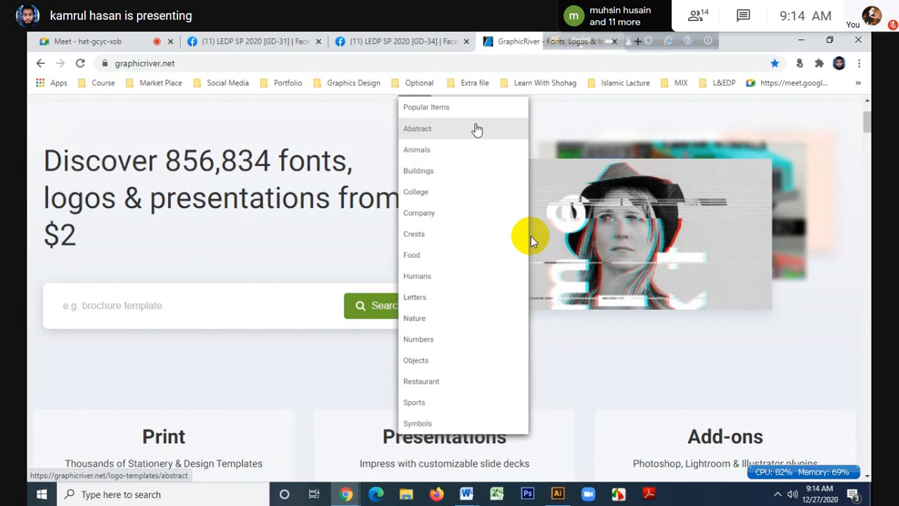
- Open the Buildings logo category and examine the sale, bestselling, newly released and Envato Elements logo examples
left_click(462, 168)
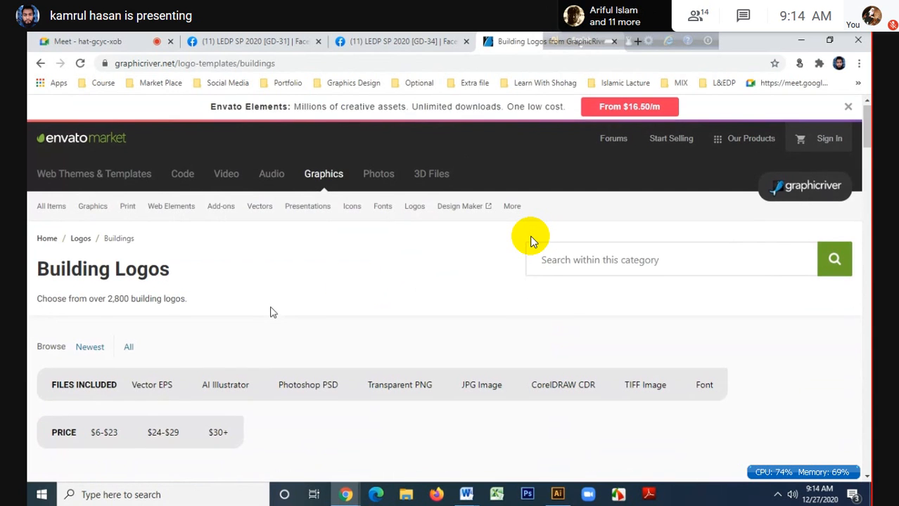
scroll(530, 242, "down", 2)
scroll(531, 241, "down", 4)
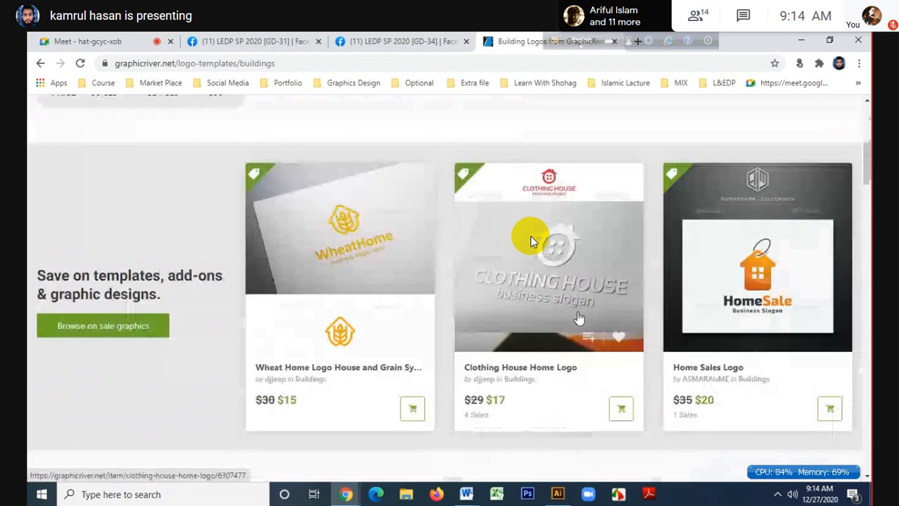
scroll(531, 241, "down", 3)
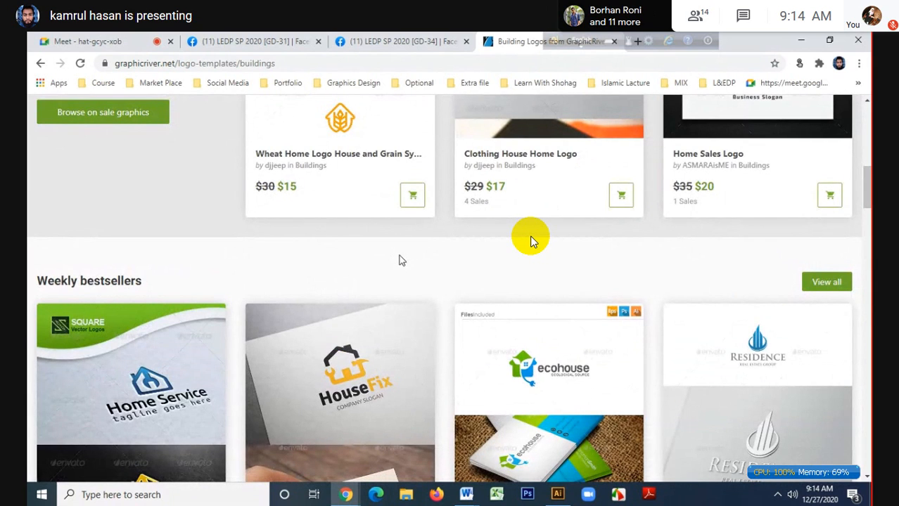
scroll(531, 241, "down", 5)
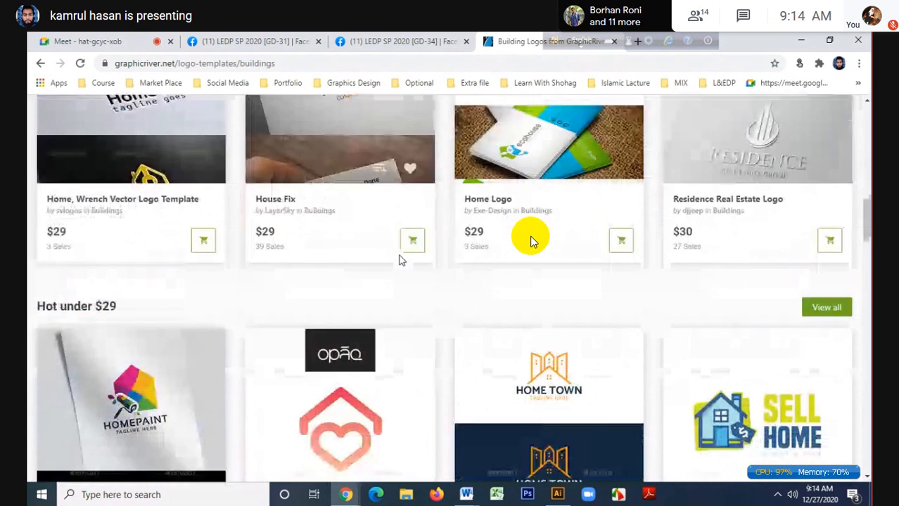
scroll(531, 241, "down", 3)
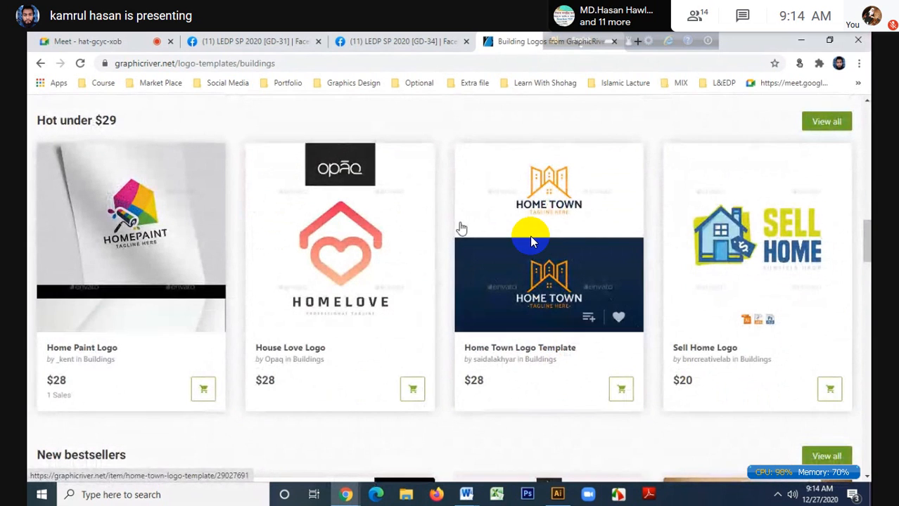
scroll(531, 242, "down", 2)
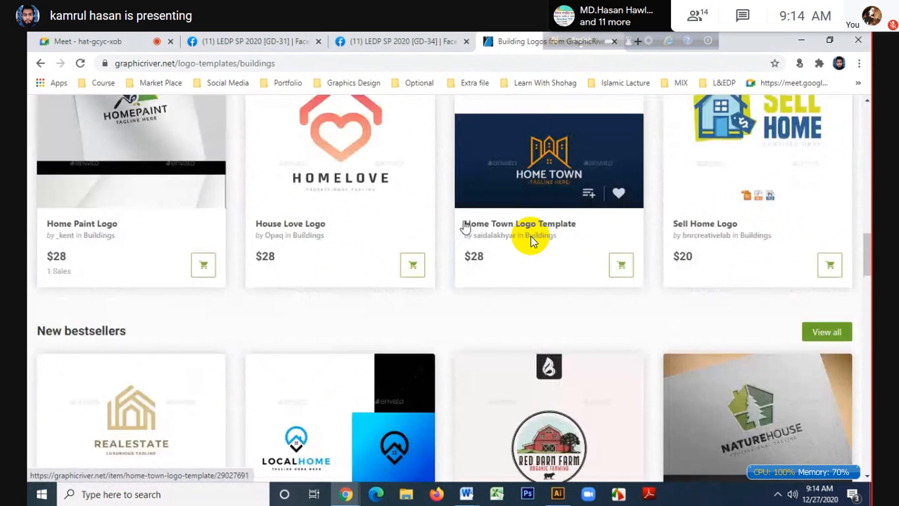
scroll(531, 241, "down", 4)
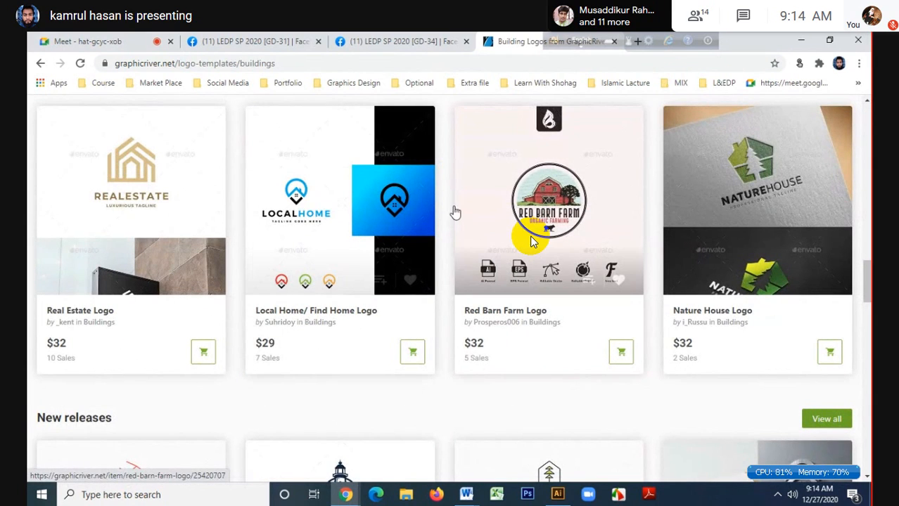
scroll(533, 242, "down", 2)
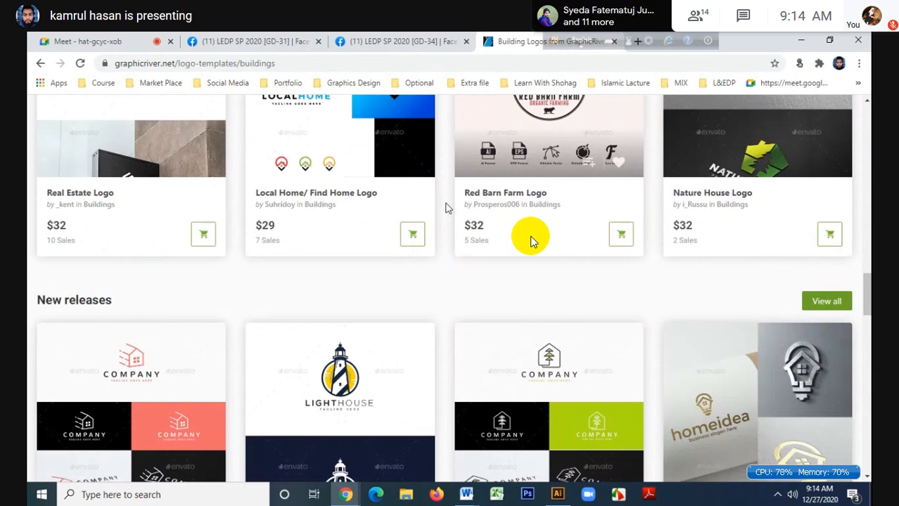
scroll(533, 241, "down", 9)
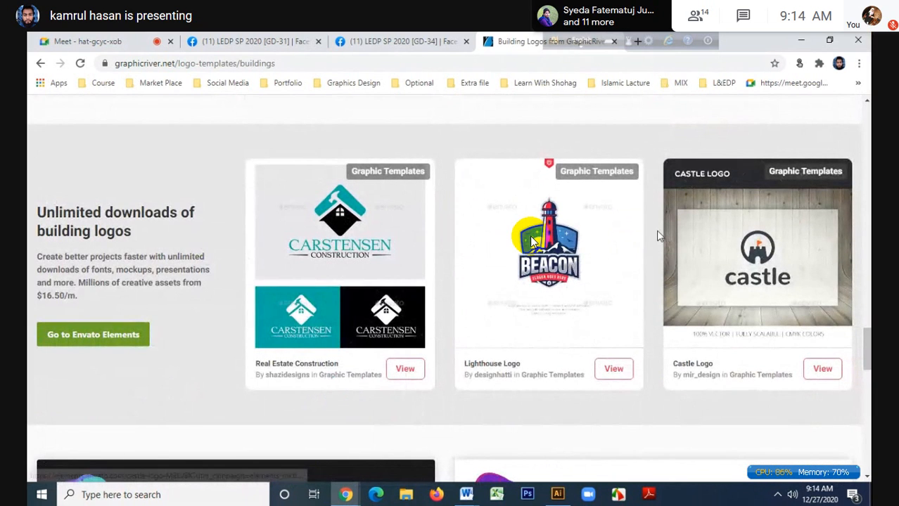
scroll(651, 237, "down", 5)
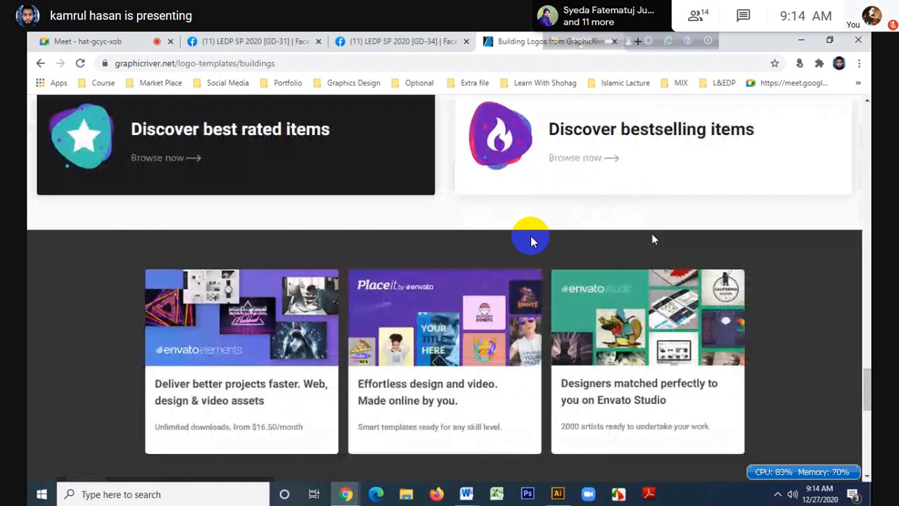
scroll(488, 252, "up", 5)
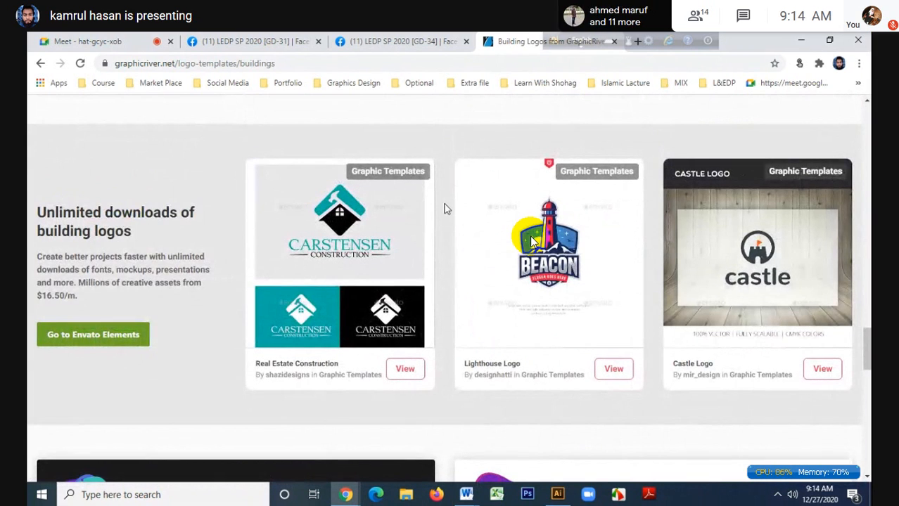
scroll(532, 241, "up", 1)
scroll(533, 241, "up", 4)
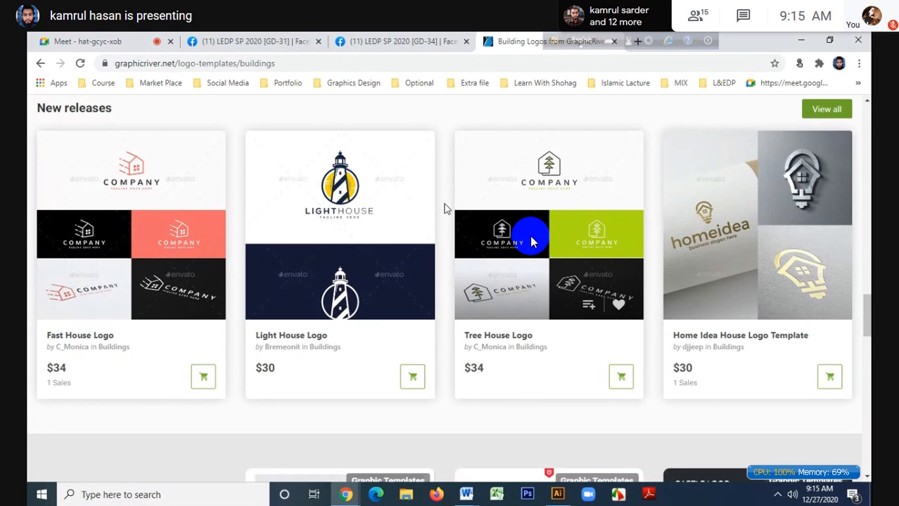
scroll(531, 241, "down", 2)
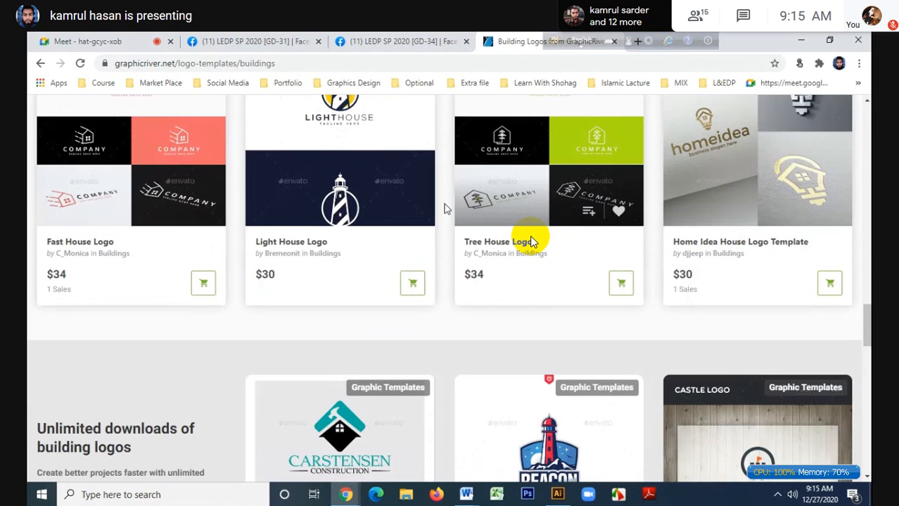
scroll(531, 241, "down", 5)
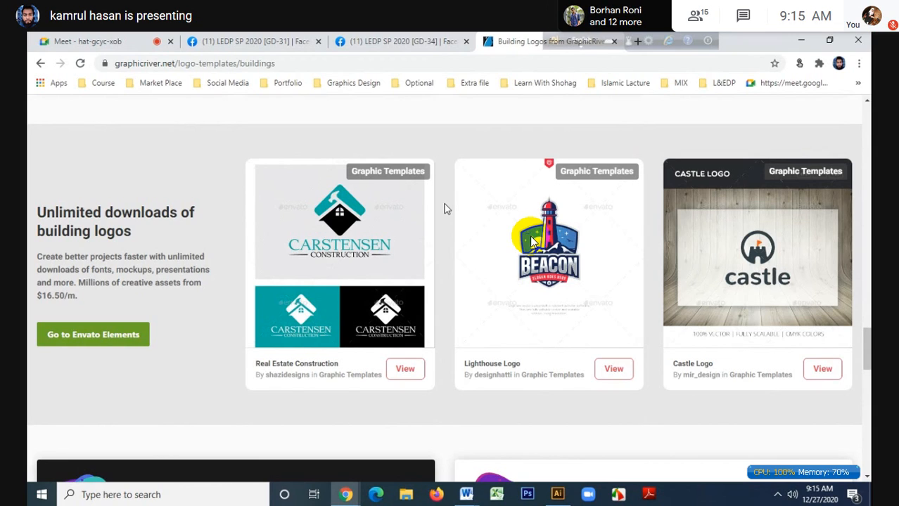
- Search Google for "logo design" in a new browser tab
left_click(708, 41)
left_click(724, 73)
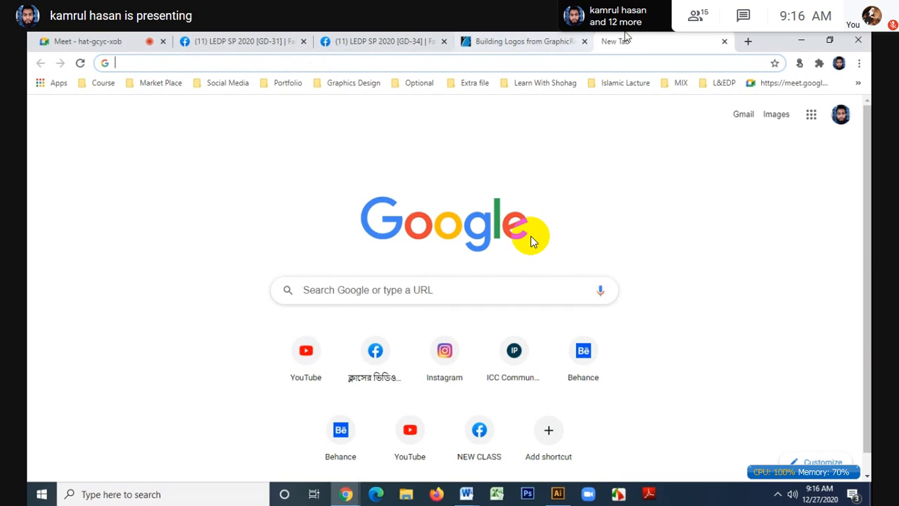
left_click(389, 291)
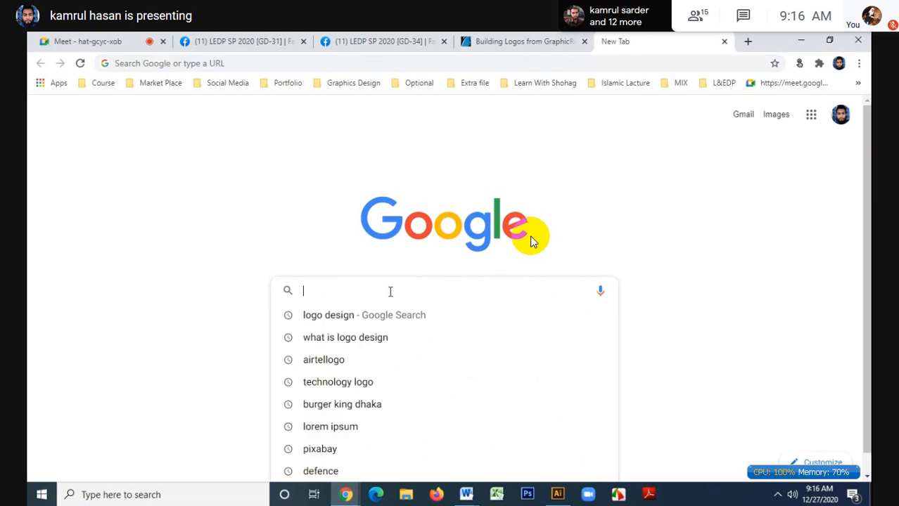
left_click(350, 324)
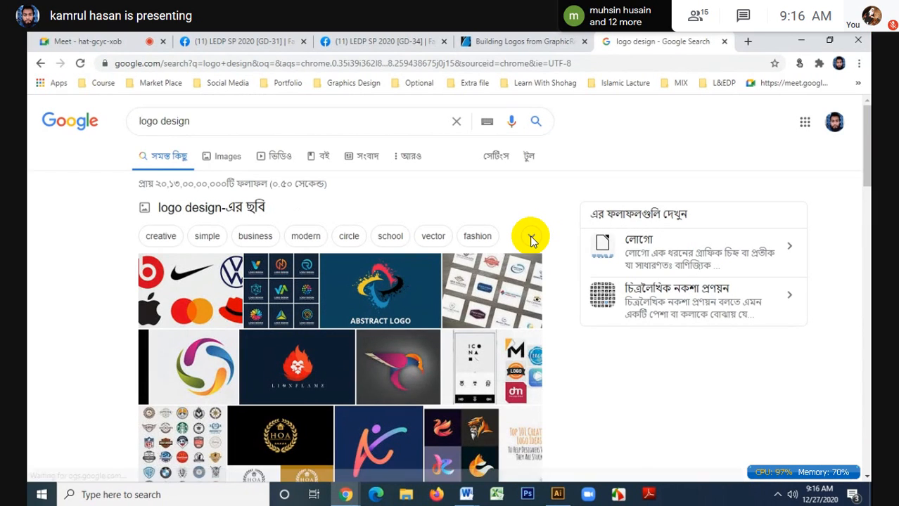
- Change the Google search to "real estate logo design samples"
type("rea")
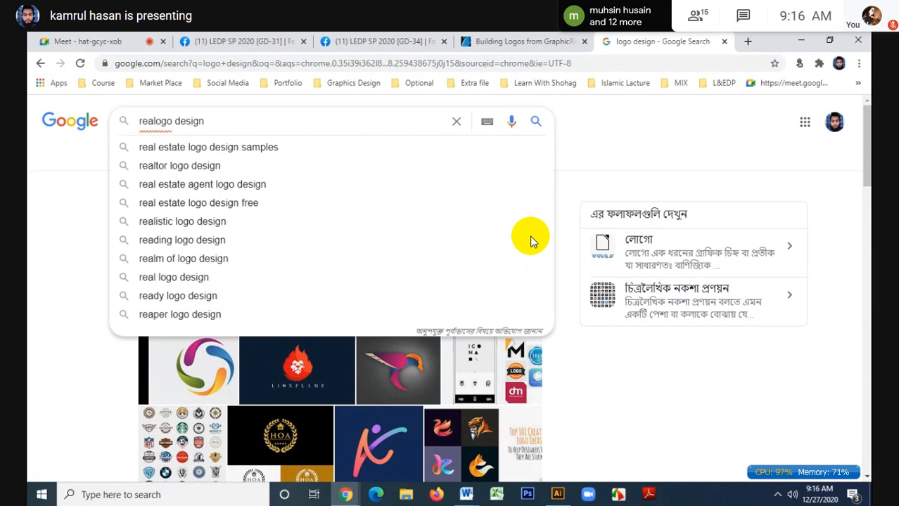
key("Down")
key("Return")
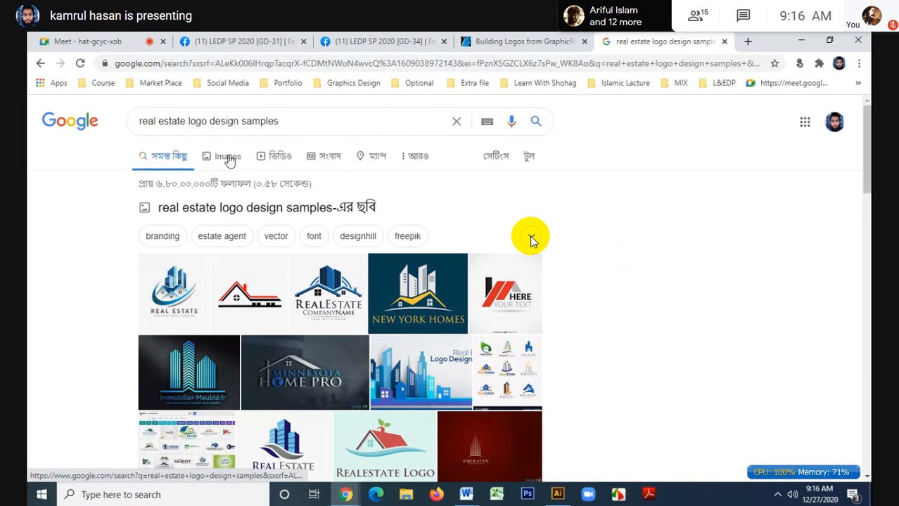
- Show the image results, copy the Immobilier-Meublé.fr building logo image and look through further samples
left_click(229, 159)
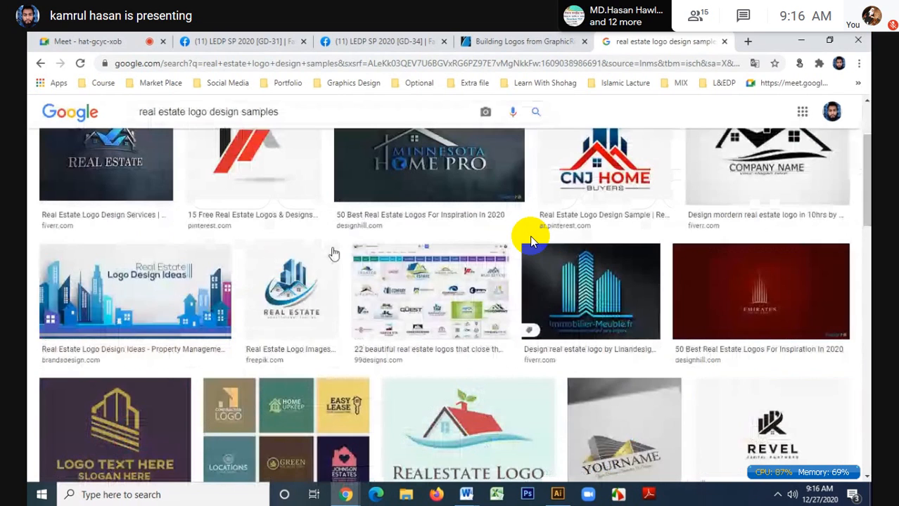
right_click(618, 272)
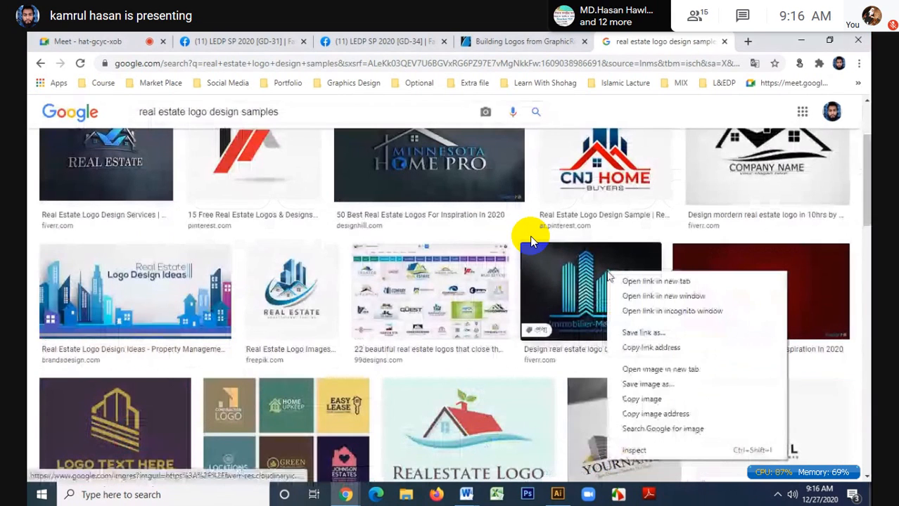
left_click(652, 401)
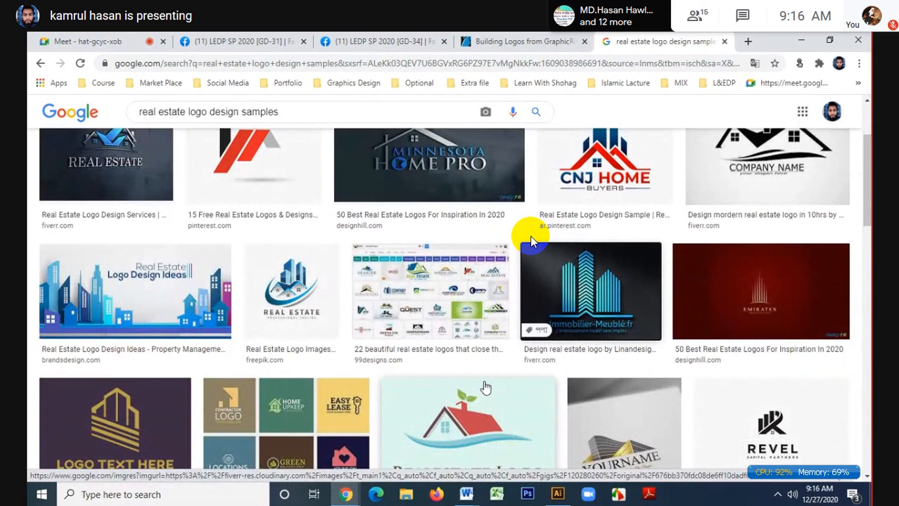
scroll(484, 388, "down", 2)
scroll(485, 387, "down", 2)
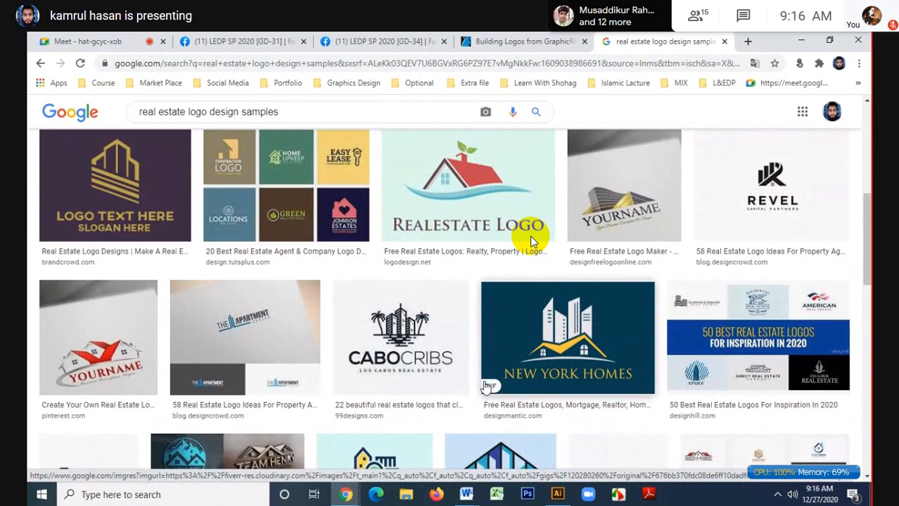
scroll(531, 241, "down", 4)
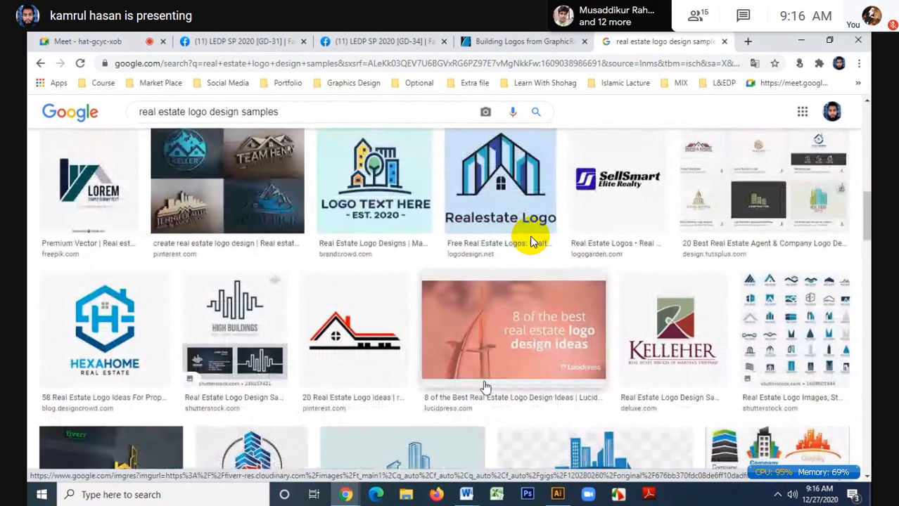
scroll(531, 241, "down", 2)
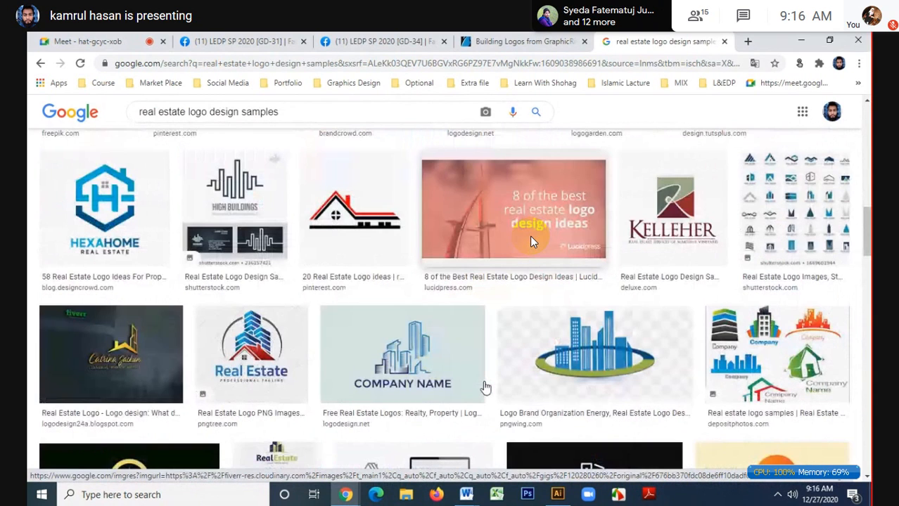
- Switch to Illustrator and create a new 10 × 10 in CMYK document with one artboard
mouse_move(557, 492)
left_click(559, 433)
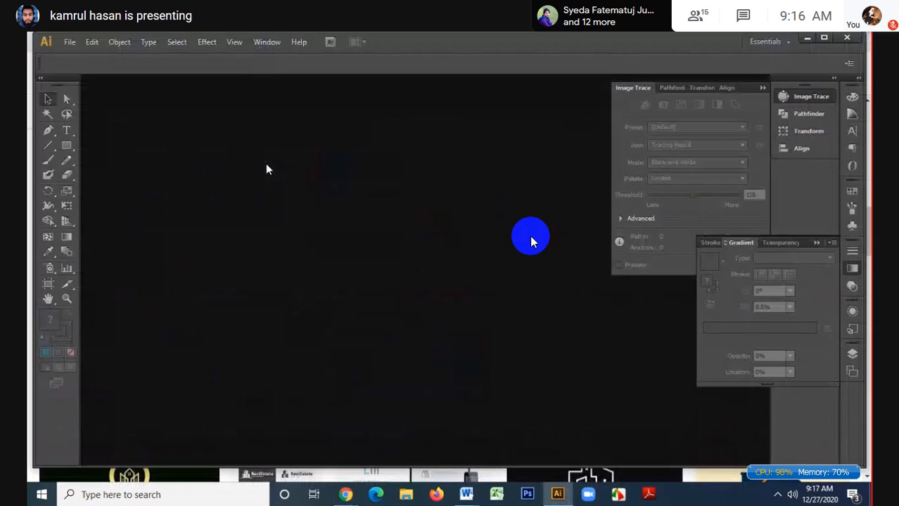
left_click(71, 43)
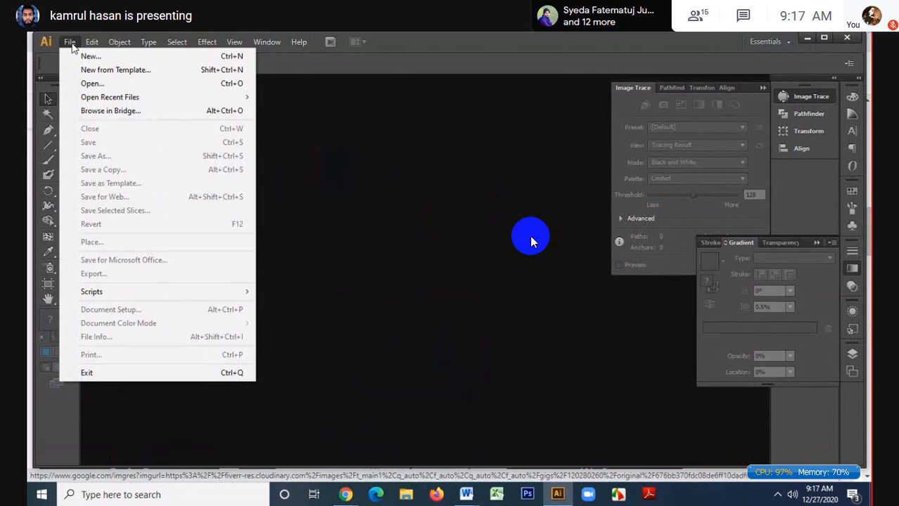
left_click(84, 56)
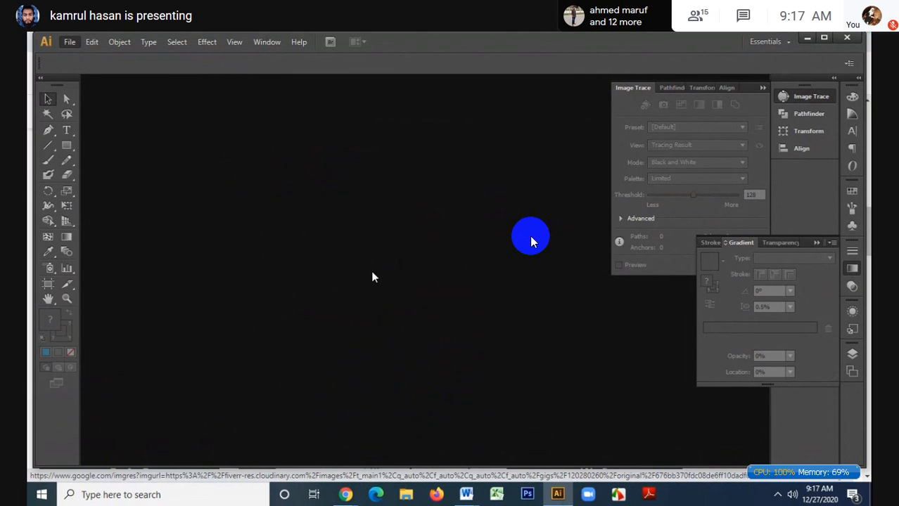
key("ctrl+n")
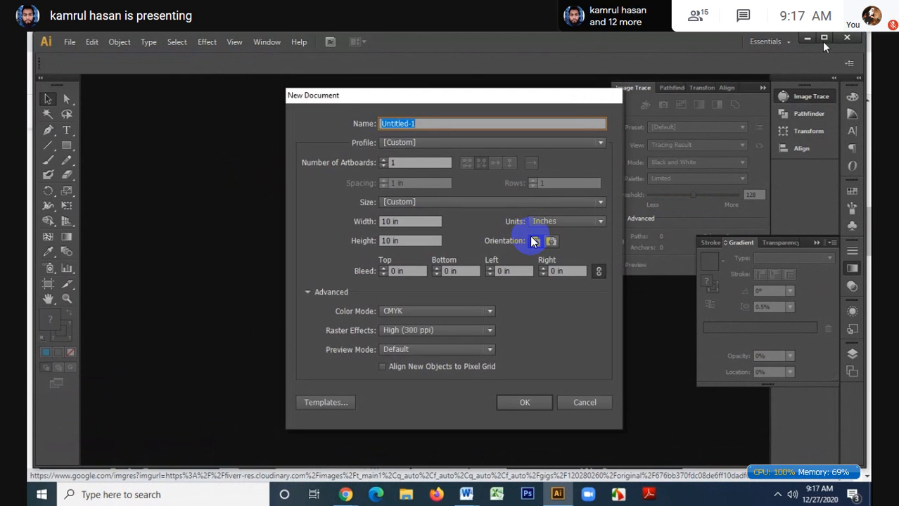
left_click(391, 224)
left_click(521, 401)
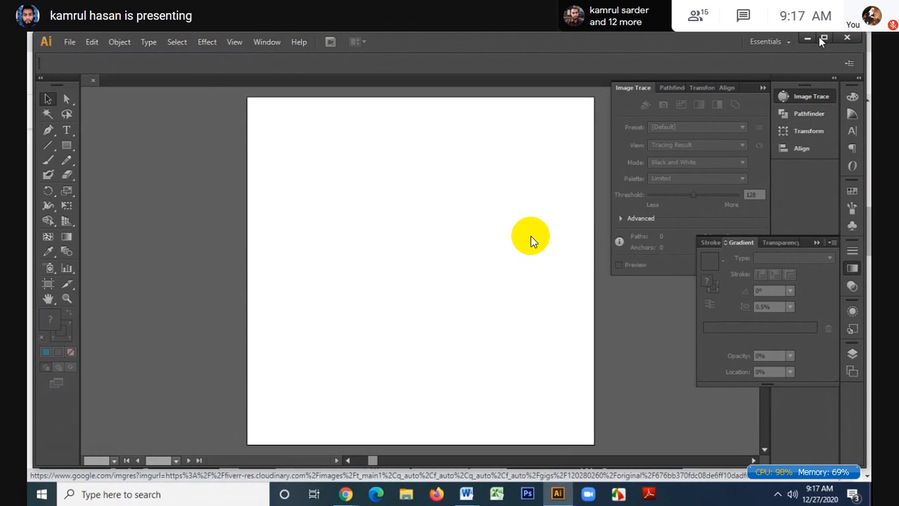
- Maximize the Illustrator window, then paste the copied building logo onto the artboard and deselect it
left_click(822, 39)
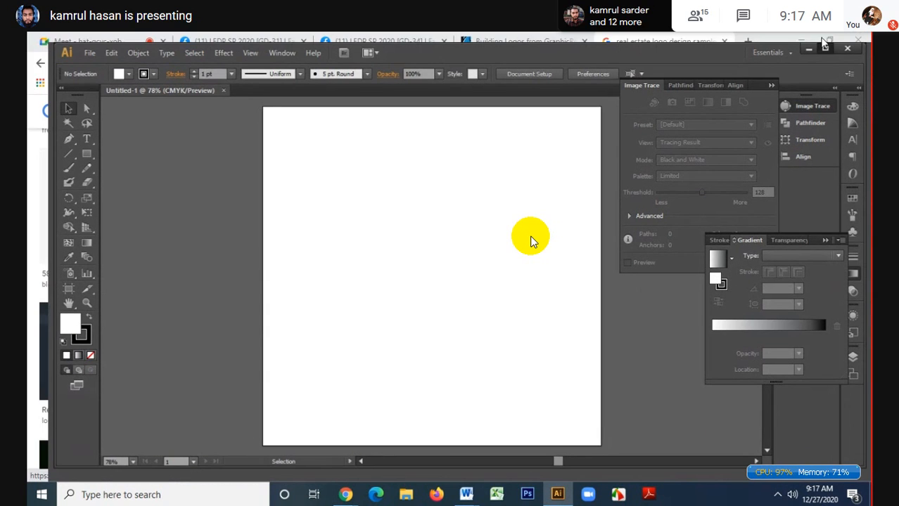
key("ctrl+v")
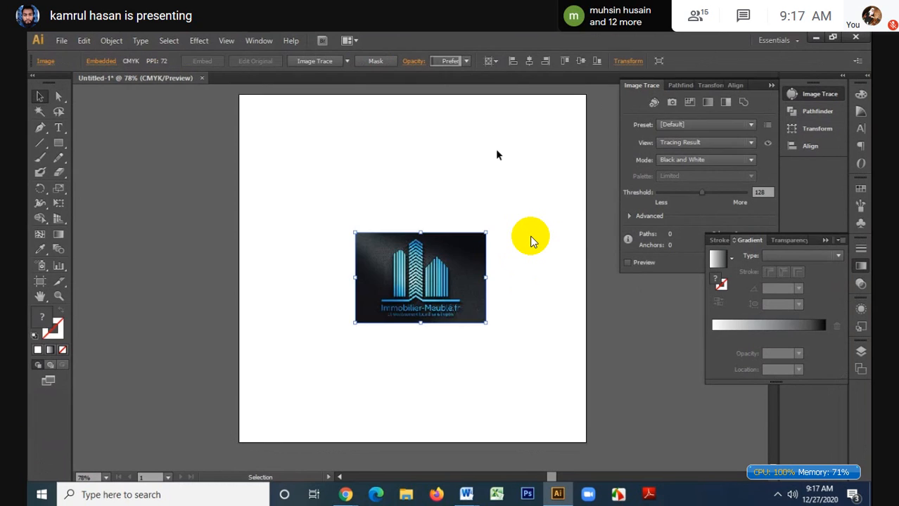
scroll(444, 274, "up", 2)
scroll(531, 241, "up", 2)
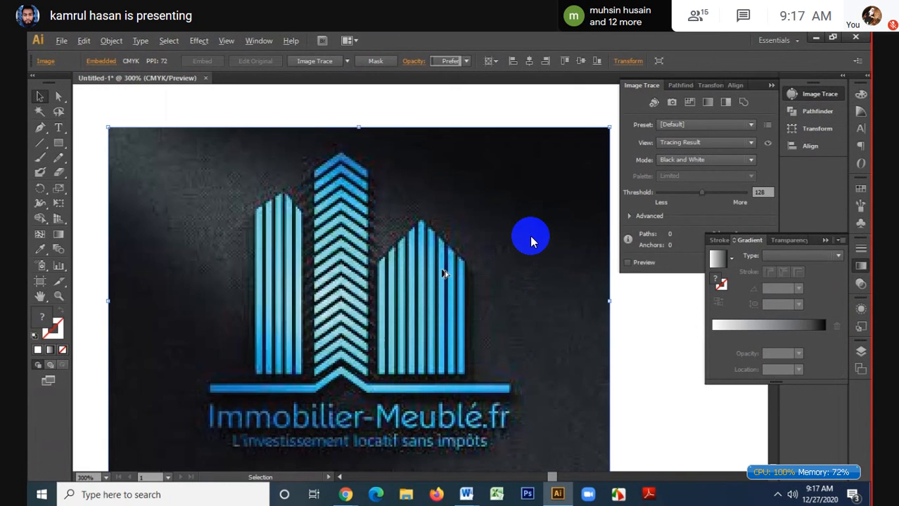
scroll(443, 273, "down", 1)
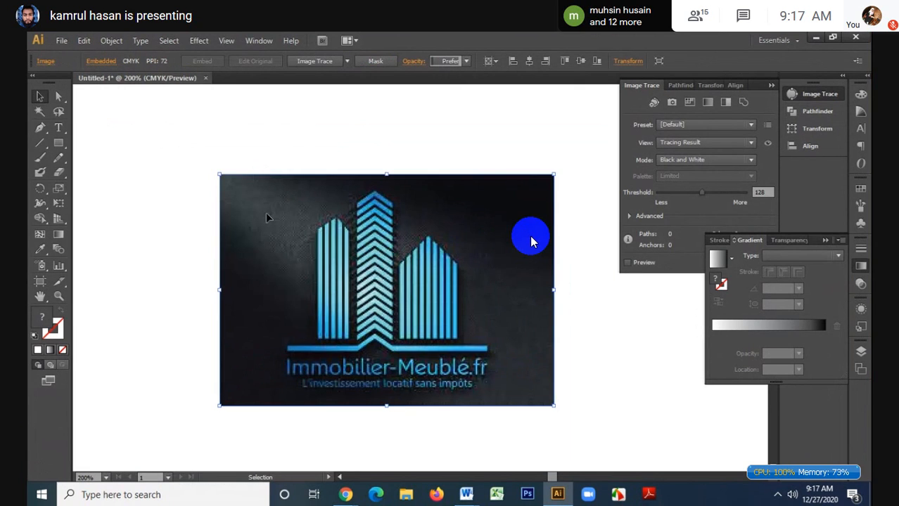
key("ctrl+shift+a")
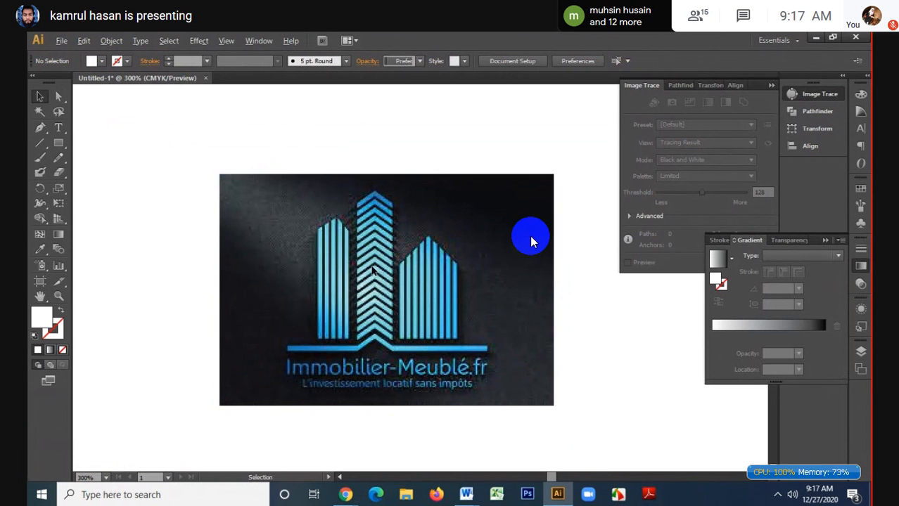
- Show the rulers and place a vertical guide through the peak of the middle tower
scroll(531, 241, "up", 1)
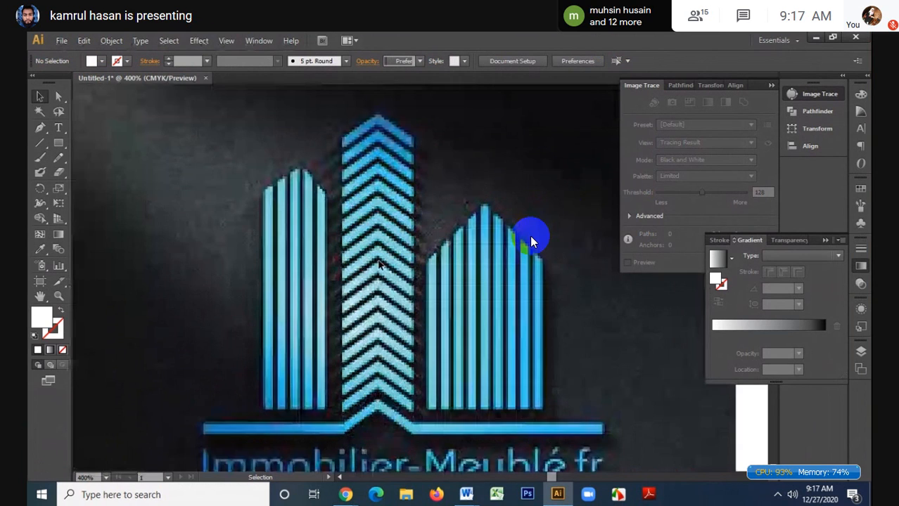
scroll(379, 267, "up", 2)
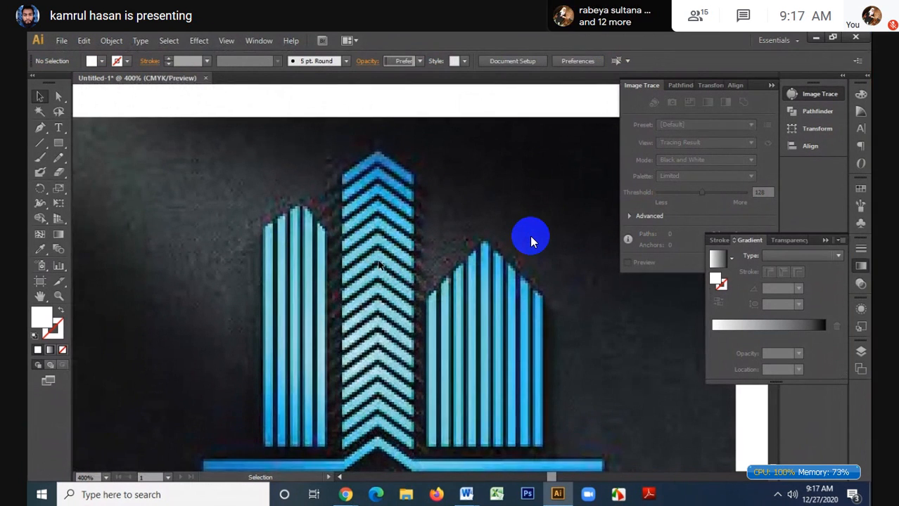
scroll(531, 241, "down", 2)
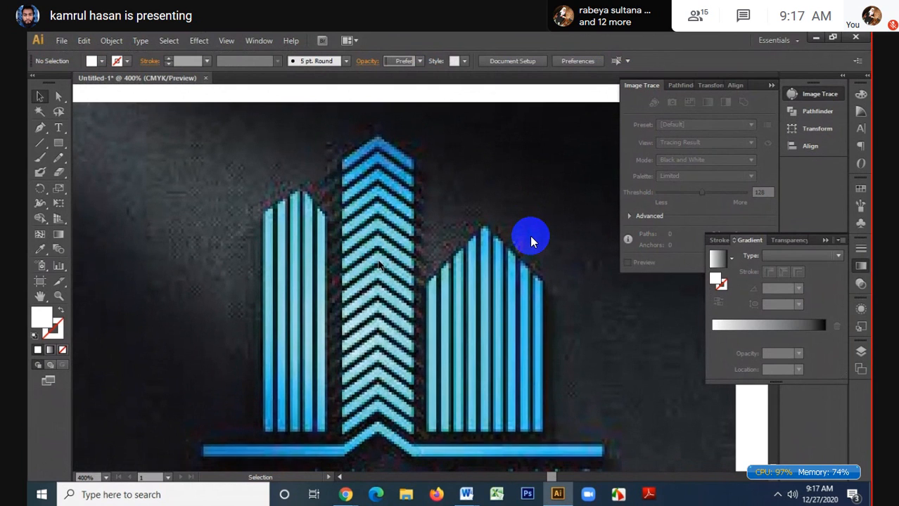
scroll(531, 241, "up", 2)
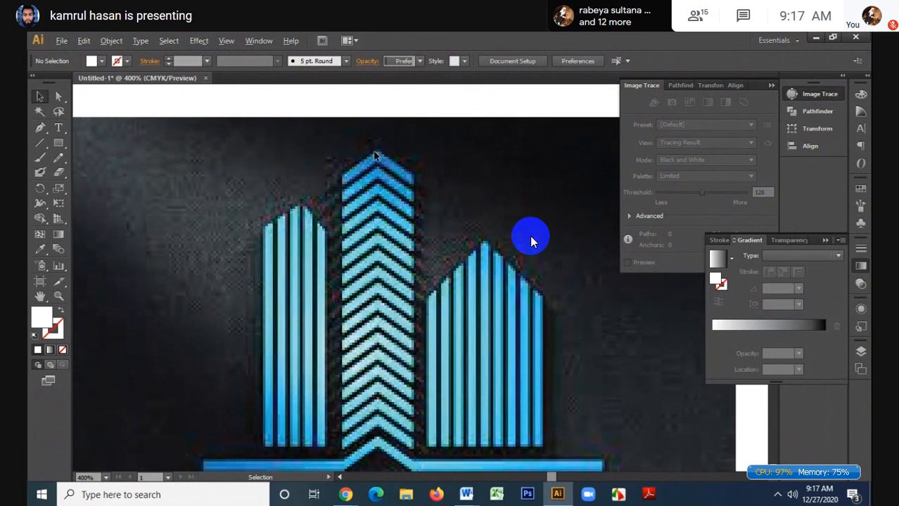
scroll(374, 153, "up", 1)
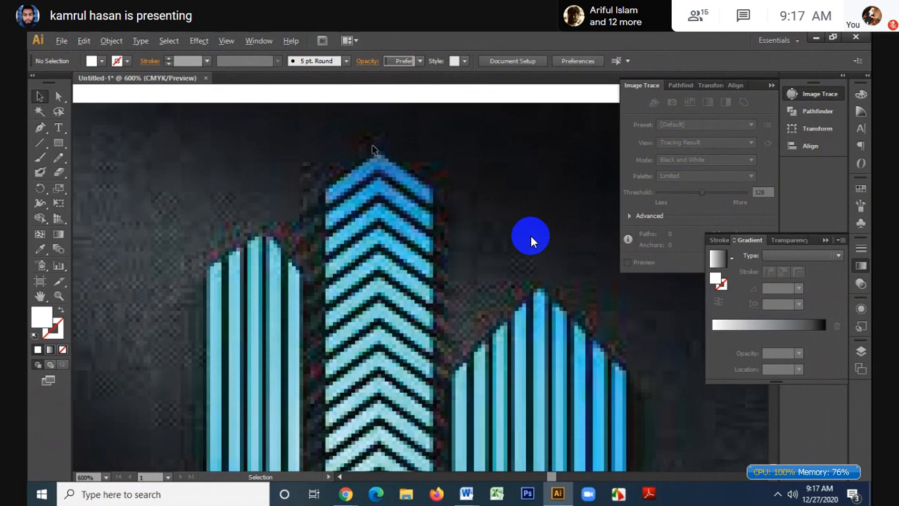
scroll(373, 150, "down", 1)
key("ctrl+r")
left_click_drag(77, 224, 374, 218)
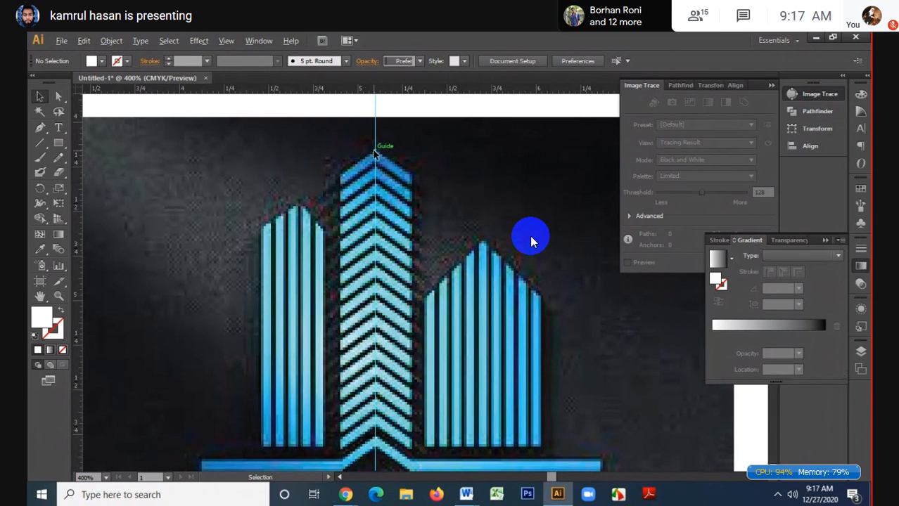
- Draw a small white rectangle over the outer left end of the middle tower's top chevron
scroll(375, 154, "up", 2)
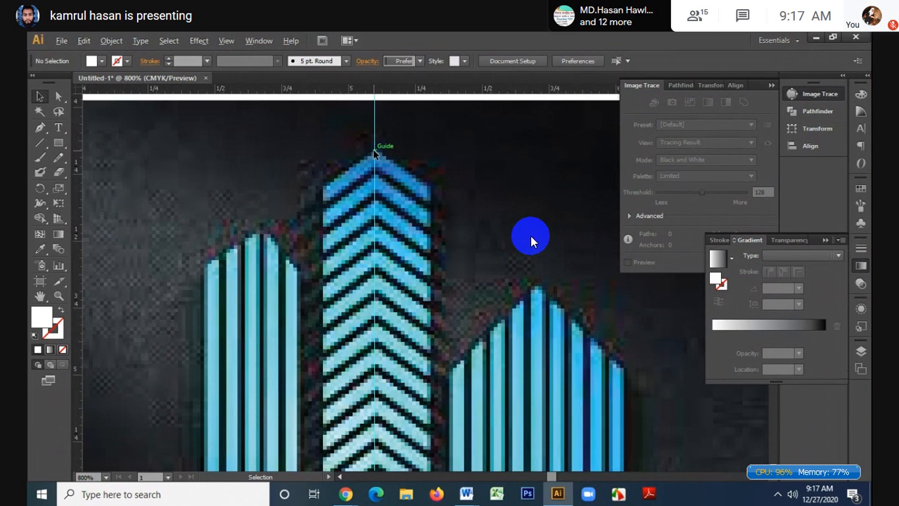
scroll(383, 158, "up", 1)
scroll(424, 171, "down", 1)
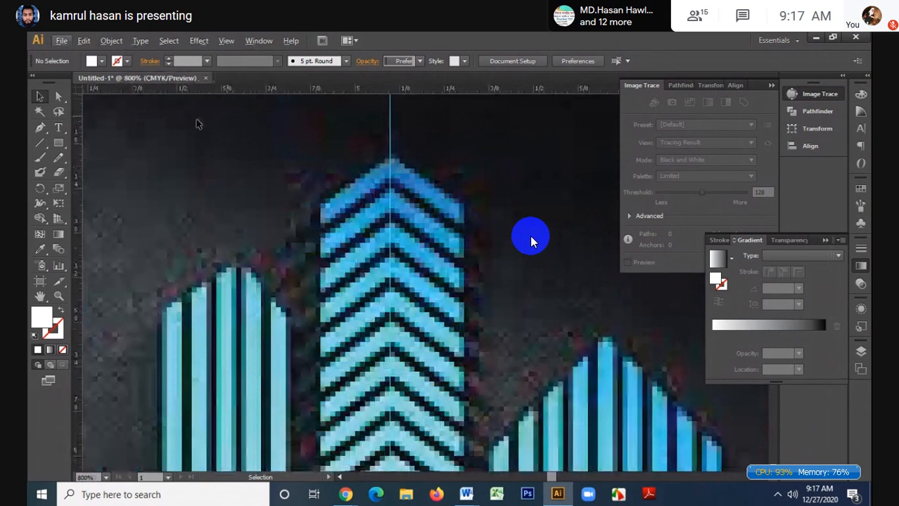
left_click(59, 144)
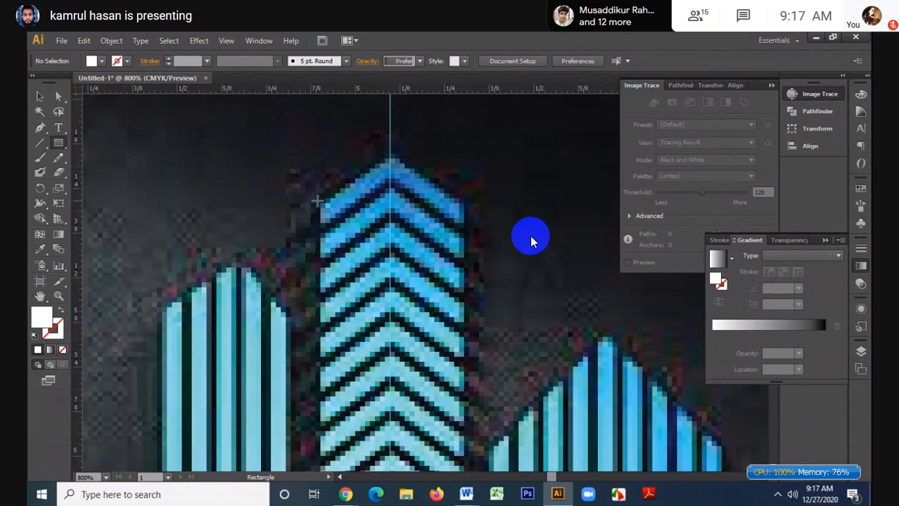
left_click_drag(320, 204, 351, 225)
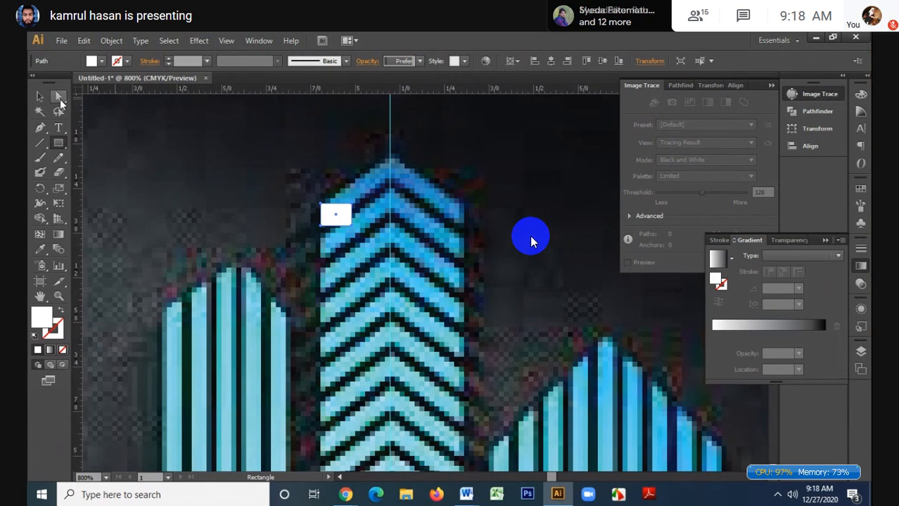
- Move the rectangle's two right anchor points up and right to the guide, forming a slanted bar along the top chevron's left half
left_click(59, 97)
left_click_drag(348, 188, 371, 240)
key("Up")
key("Up")
key("Up")
key("Up")
key("Up")
key("Up")
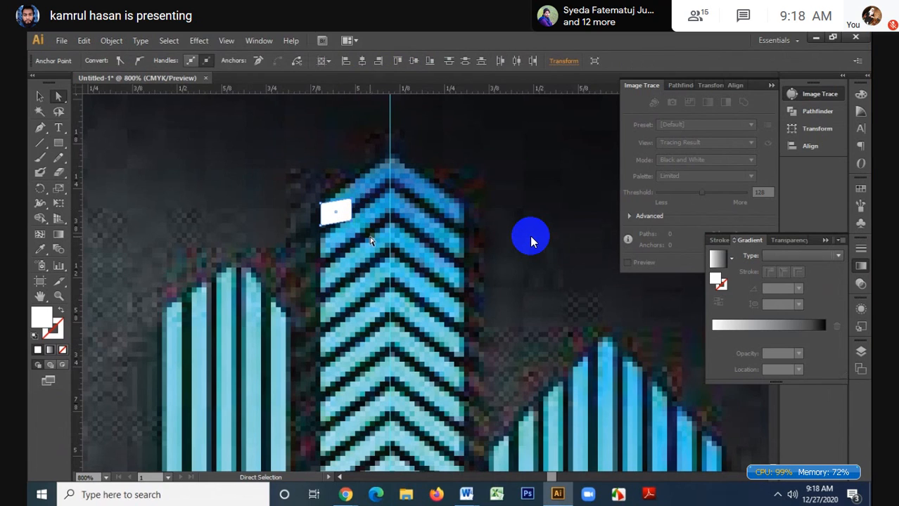
key("Right")
key("Right")
key("Right")
key("Right")
key("Up")
key("Up")
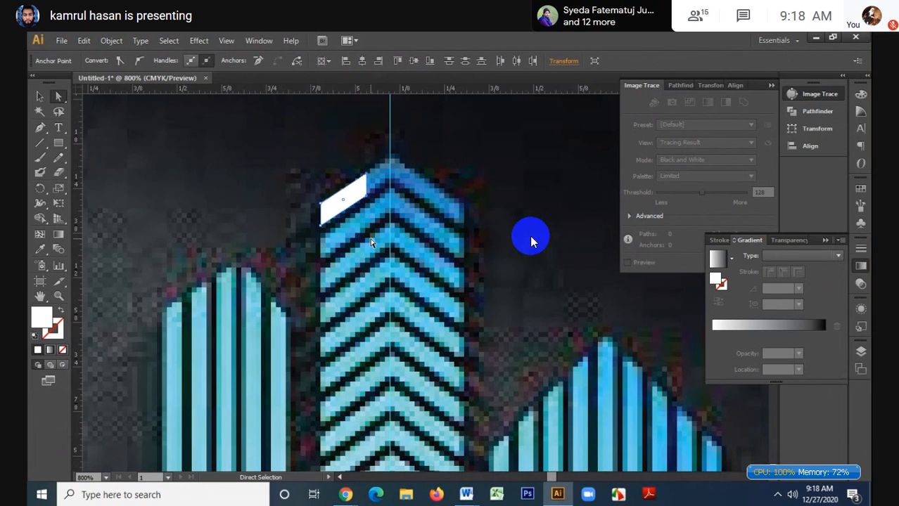
key("Right")
key("Up")
key("Right")
key("Up")
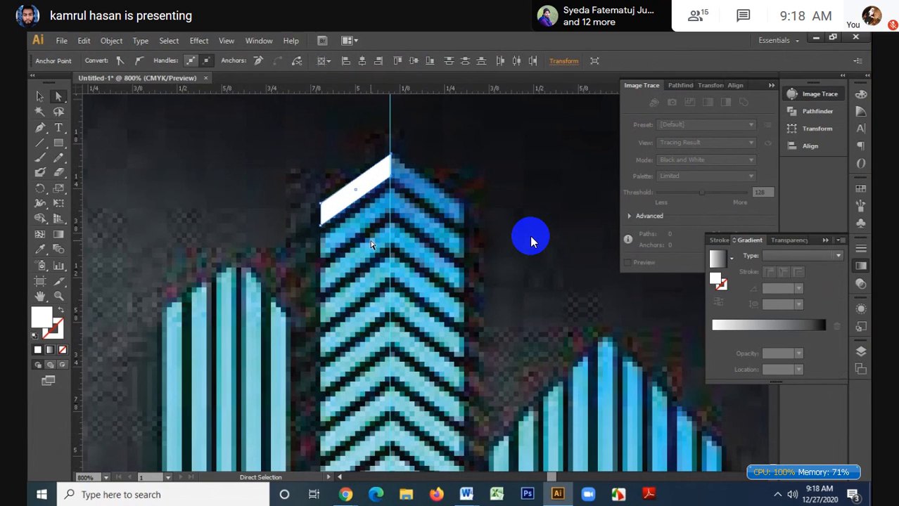
- Duplicate the slanted bar down the left half of the middle tower, covering each reference stripe
left_click(39, 97)
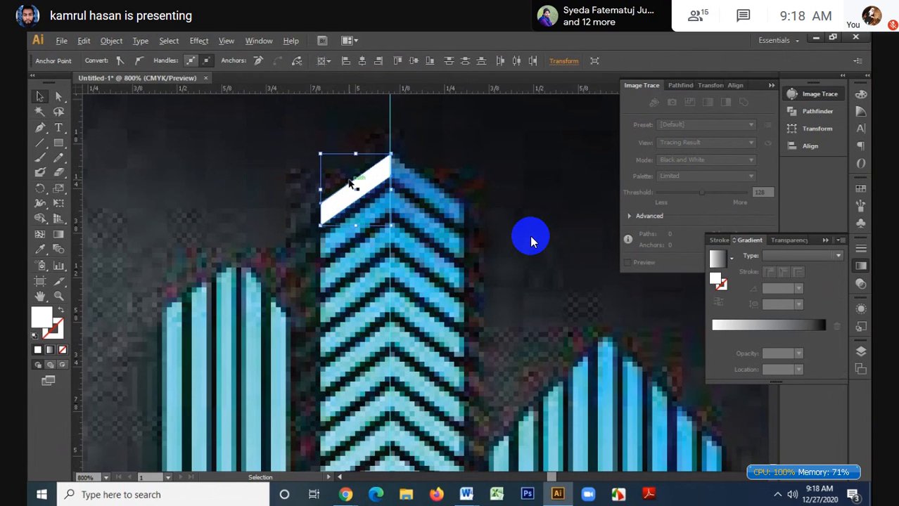
scroll(351, 182, "up", 1)
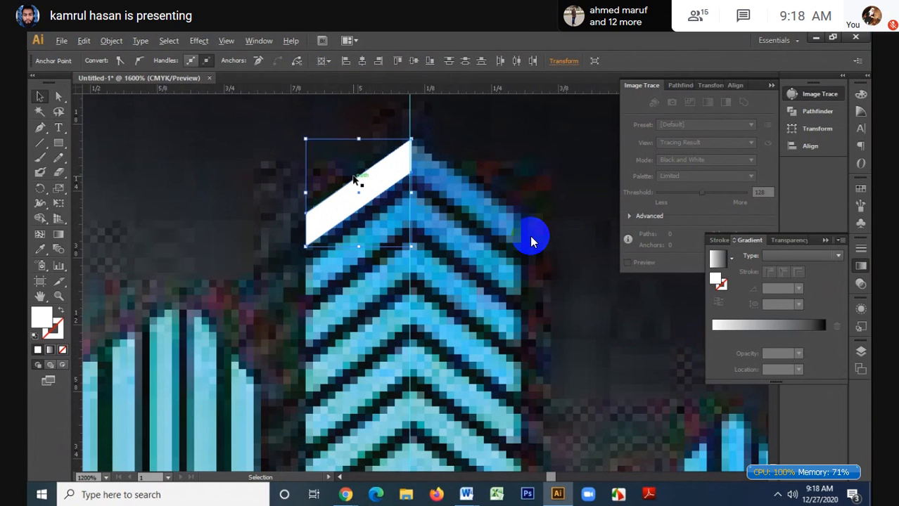
scroll(353, 180, "up", 1)
left_click(394, 171)
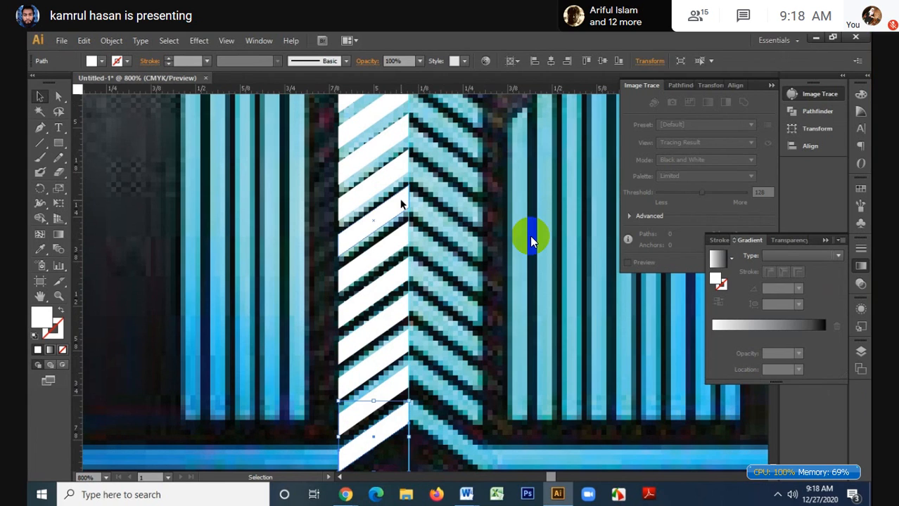
- Select all the slanted bars on the tower's left half and create a copy reflected across the vertical axis
scroll(402, 203, "up", 1)
key("ctrl+minus")
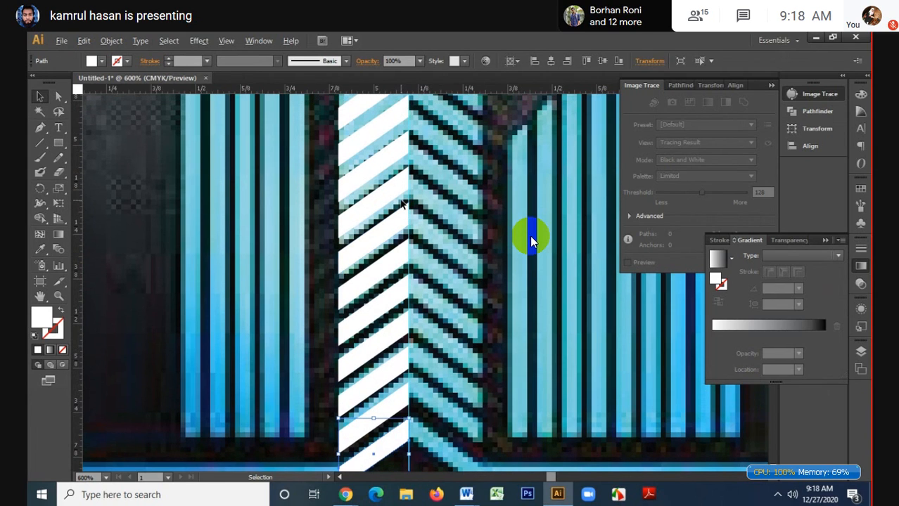
key("ctrl+minus")
key("ctrl+minus")
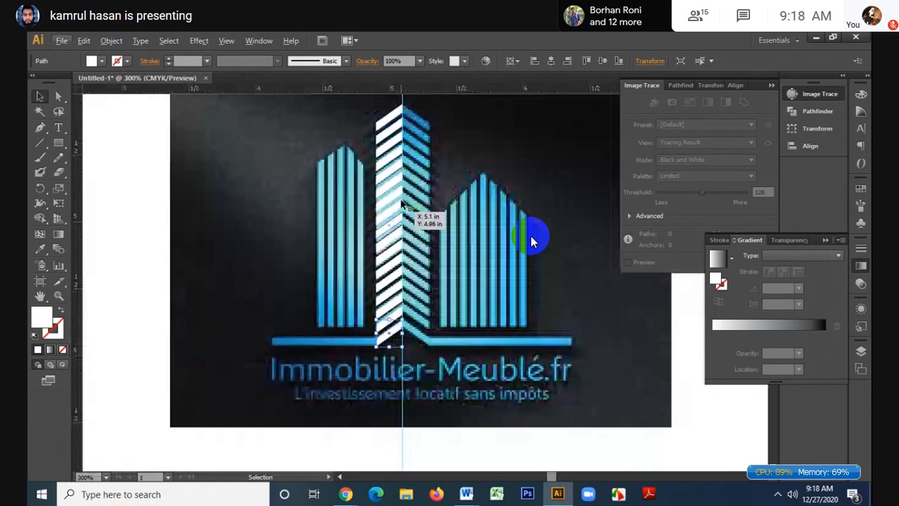
scroll(402, 204, "up", 1)
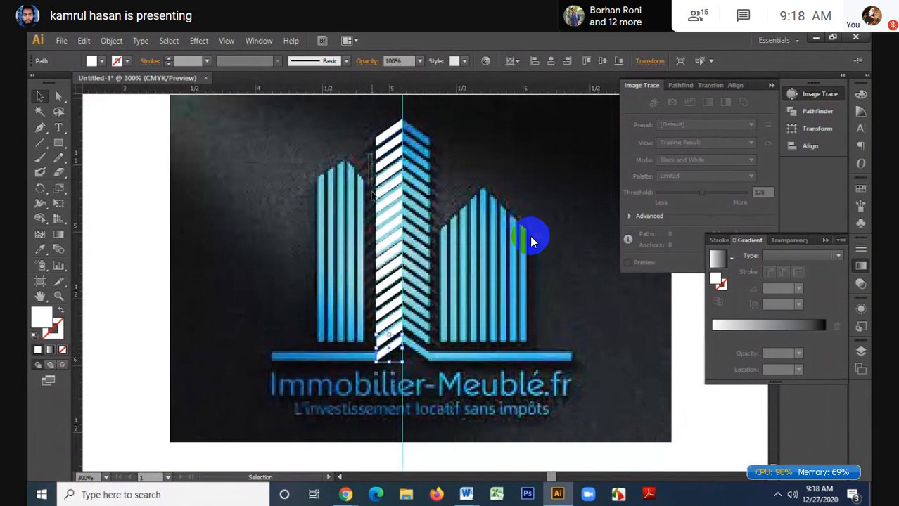
left_click(390, 341)
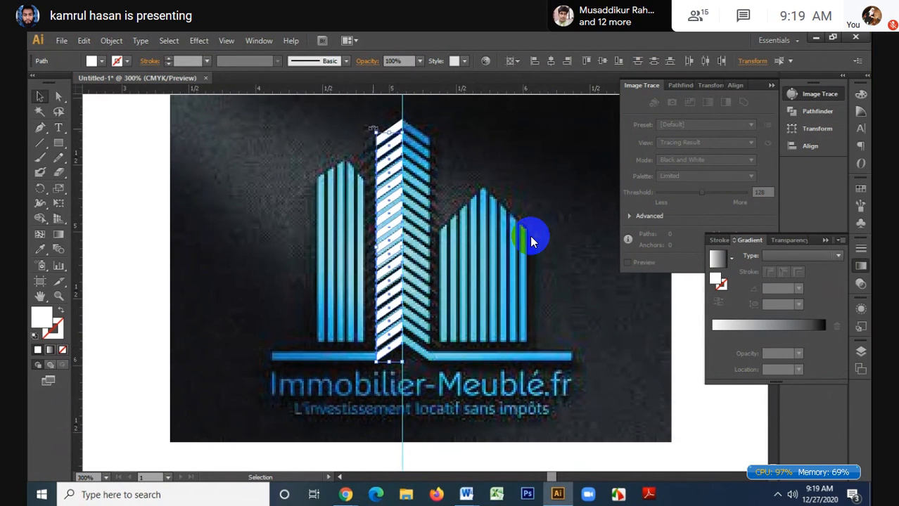
right_click(394, 299)
mouse_move(445, 443)
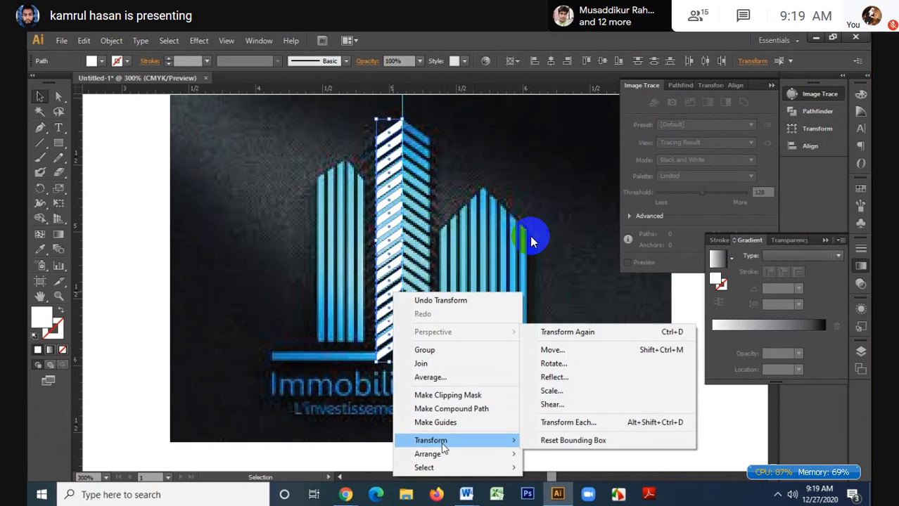
left_click(575, 380)
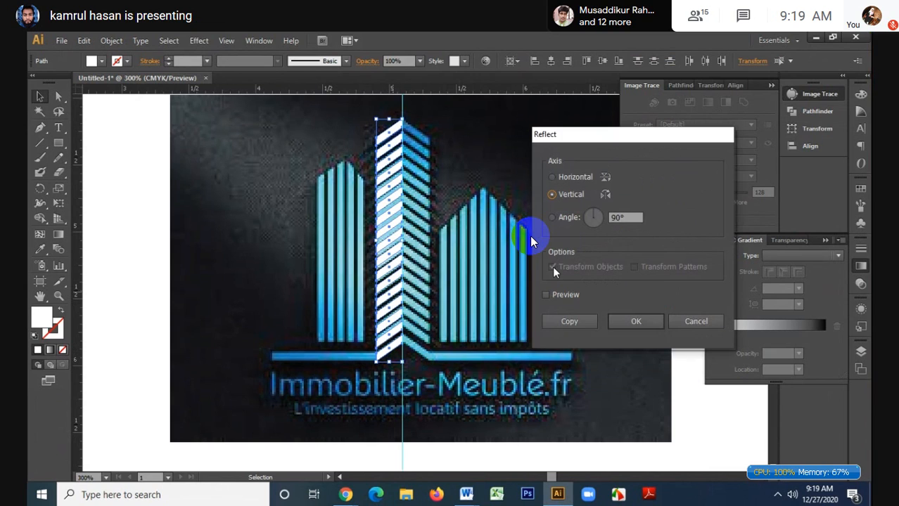
left_click(548, 296)
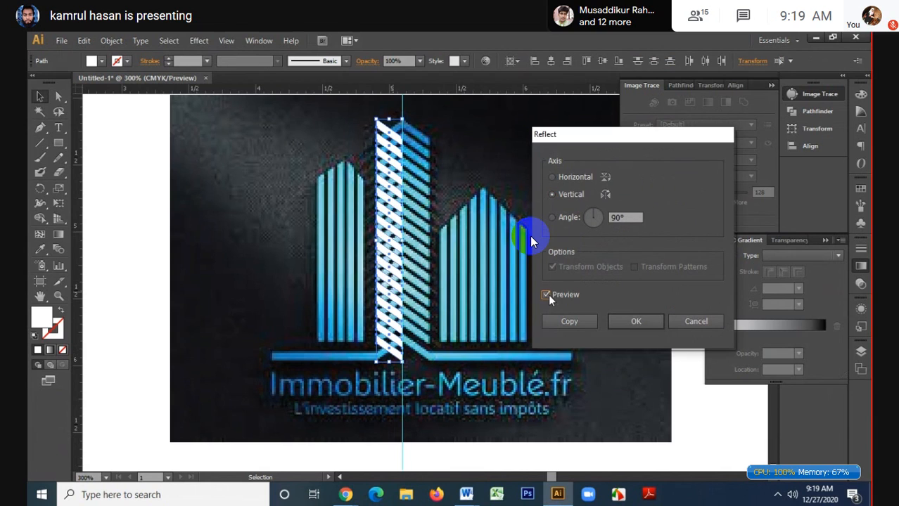
left_click(584, 322)
- Shift the reflected bars right until they meet the guide and cover the right half of the middle tower
key("Right")
key("Right")
key("Right")
key("Right")
key("Right")
key("Right")
key("Right")
key("Right")
key("Right")
key("Right")
key("Right")
key("Right")
key("Right")
key("Right")
key("Right")
key("Right")
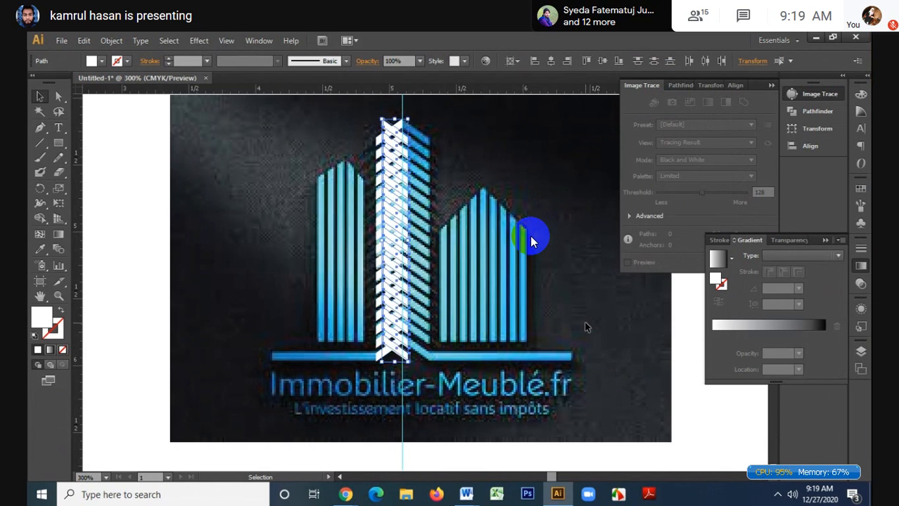
key("Left")
key("Left")
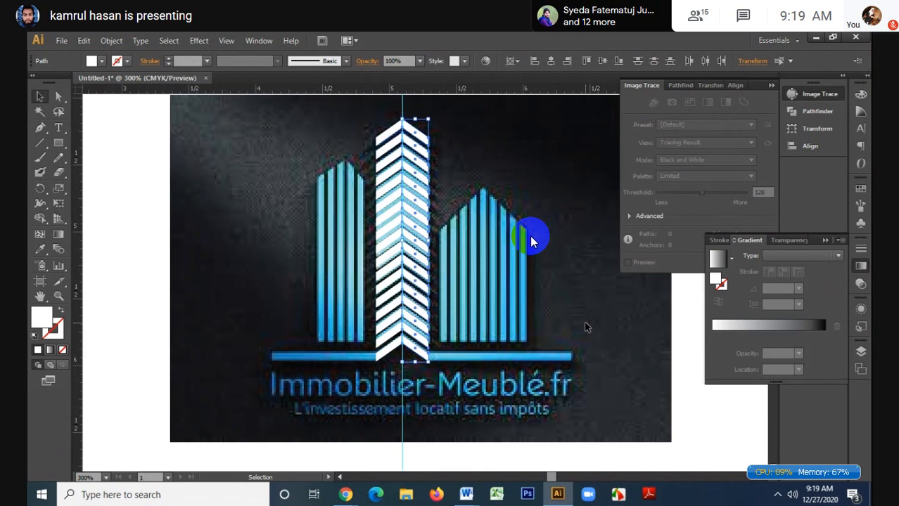
- Fine-tune the reflected bars' position so their inner edges and peaks meet the left bars at the centre line
scroll(410, 124, "up", 4)
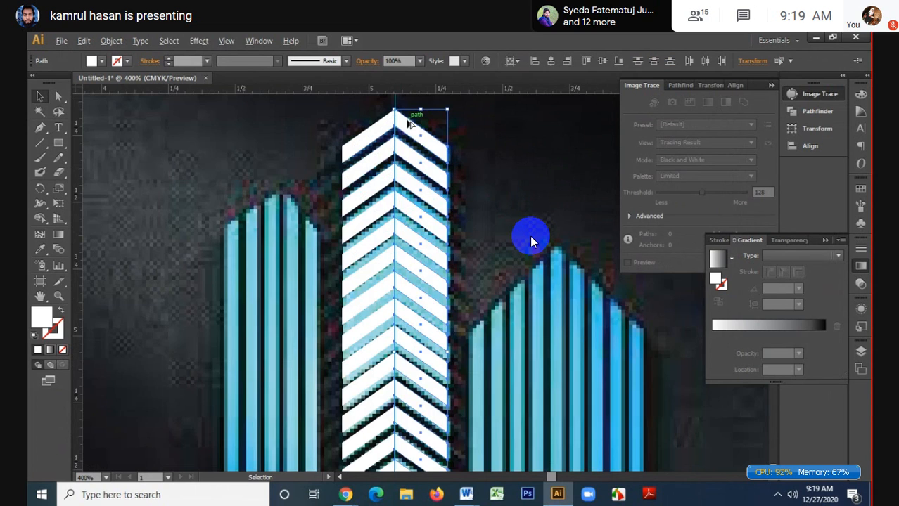
scroll(408, 124, "up", 1)
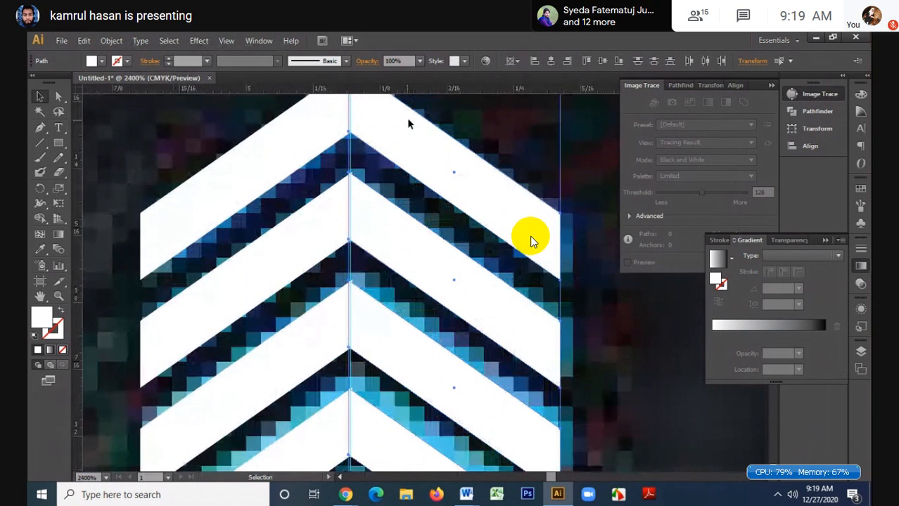
key("Right")
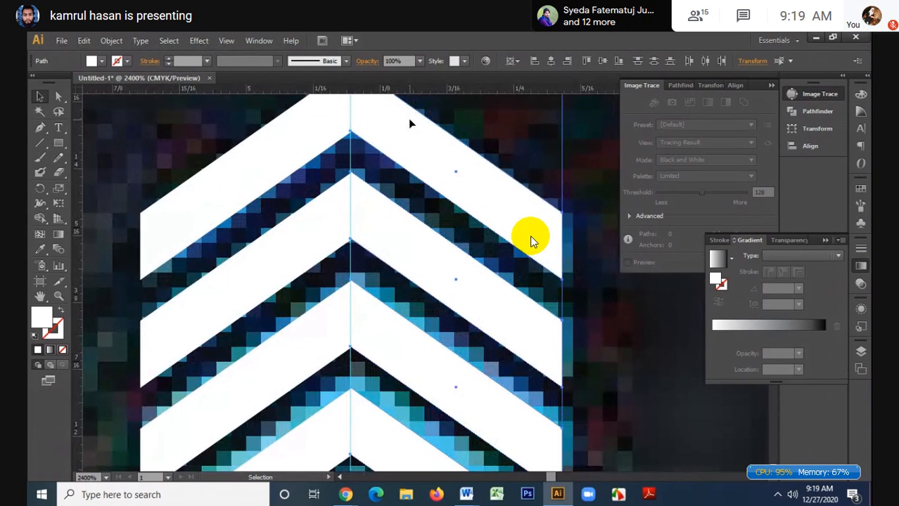
scroll(370, 157, "up", 2)
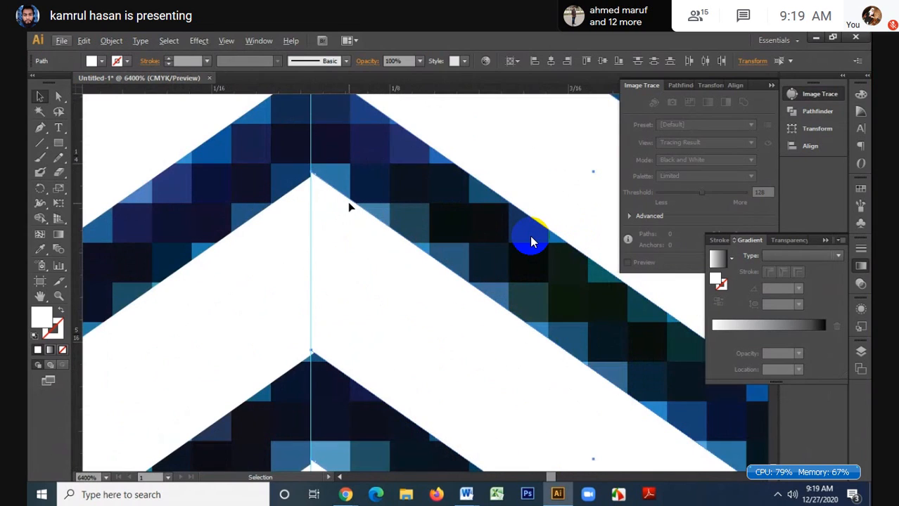
left_click_drag(347, 202, 351, 205)
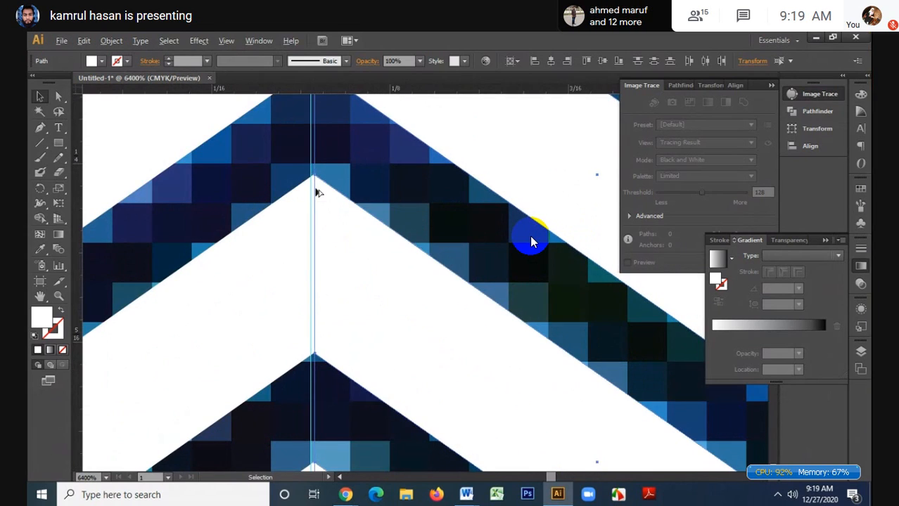
left_click_drag(315, 180, 317, 185)
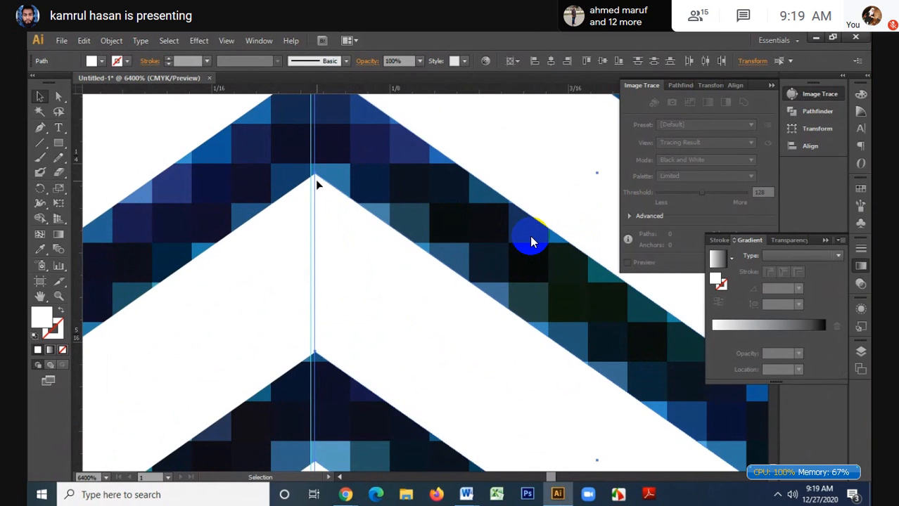
- Delete the reflected bars and the duplicated left bars, keeping only the top slanted bar beside the guide
scroll(320, 185, "down", 1)
scroll(320, 185, "down", 8)
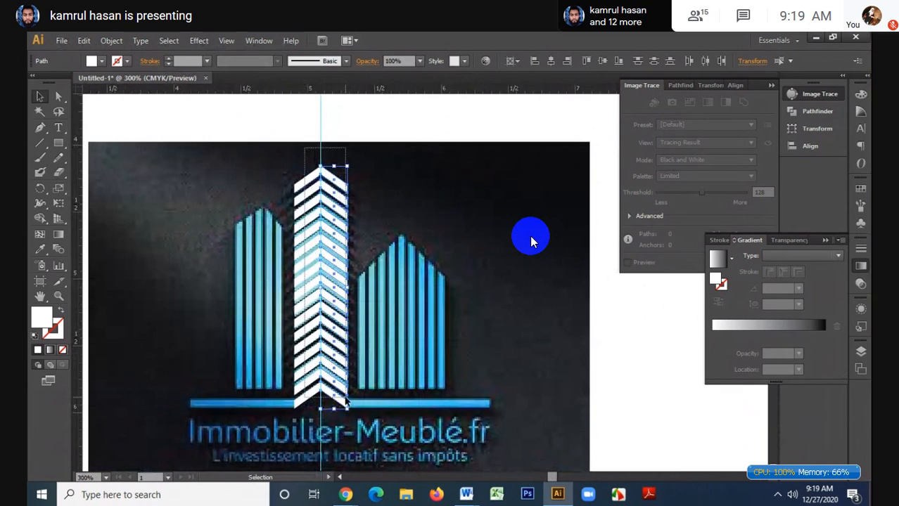
left_click(340, 178)
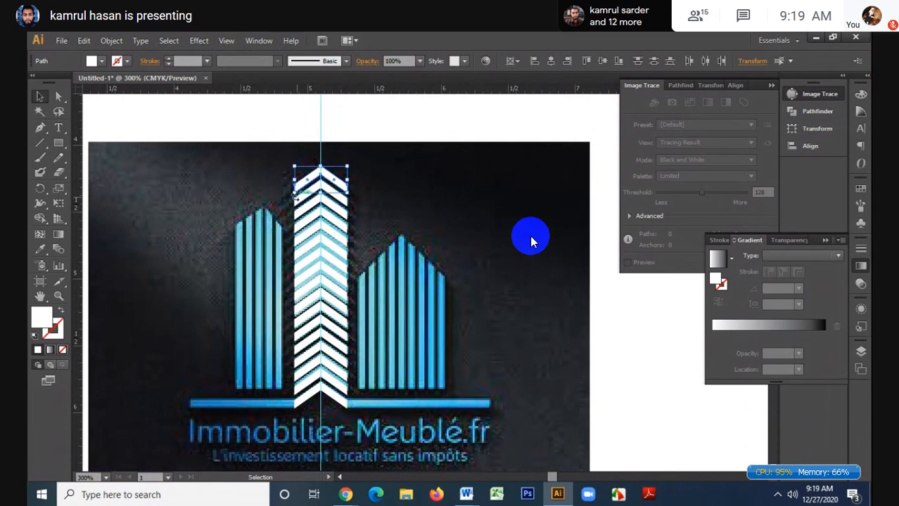
left_click_drag(338, 146, 335, 424)
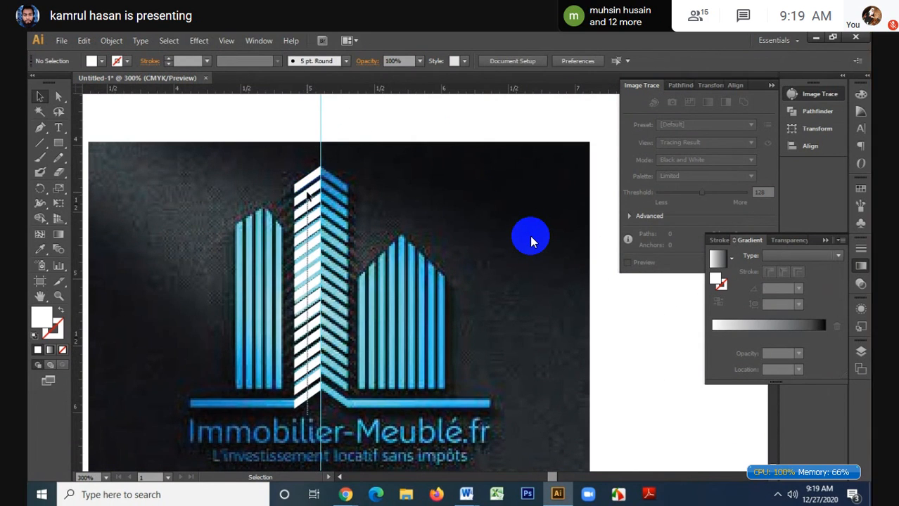
scroll(321, 130, "up", 6, "alt")
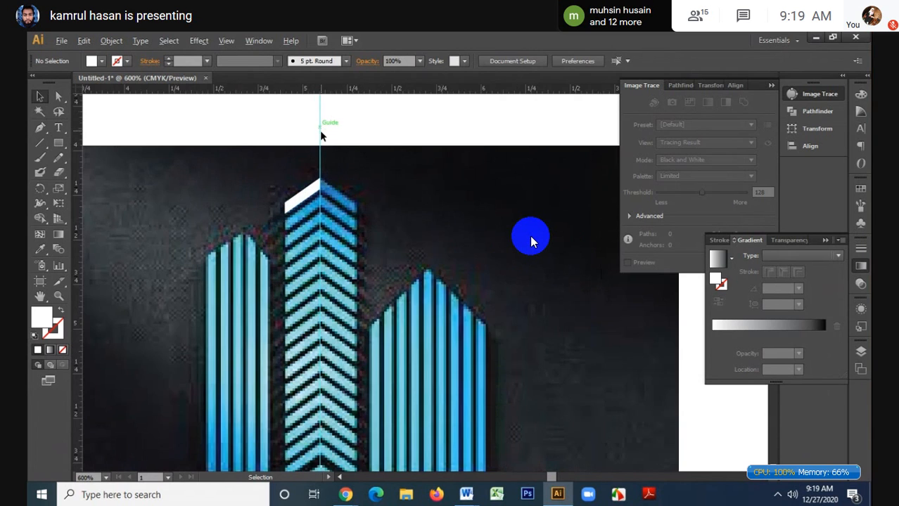
- Nudge the top slanted bar left so its inner edge sits exactly on the centre guide
left_click_drag(359, 371, 369, 127)
scroll(291, 173, "up", 3, "alt")
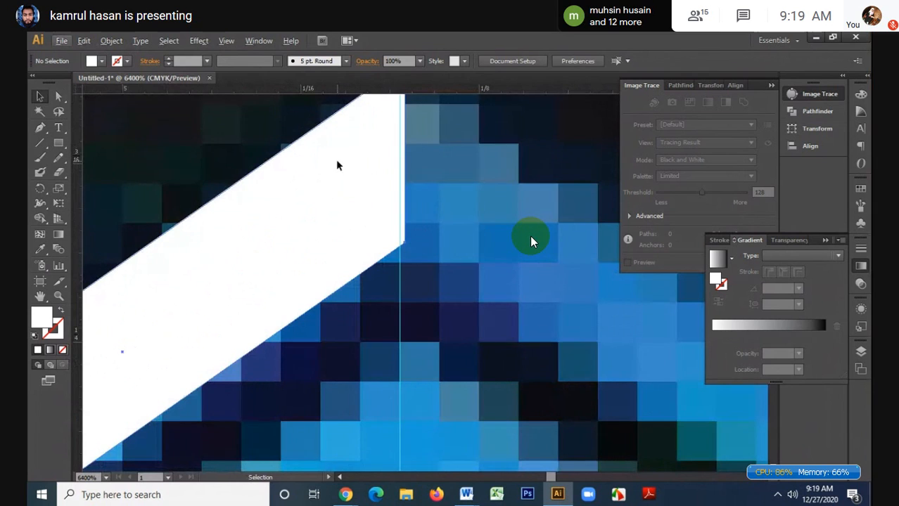
left_click_drag(336, 166, 334, 163)
- Create a copy of the bar reflected across the vertical axis and place it against the guide to complete the top chevron
right_click(334, 165)
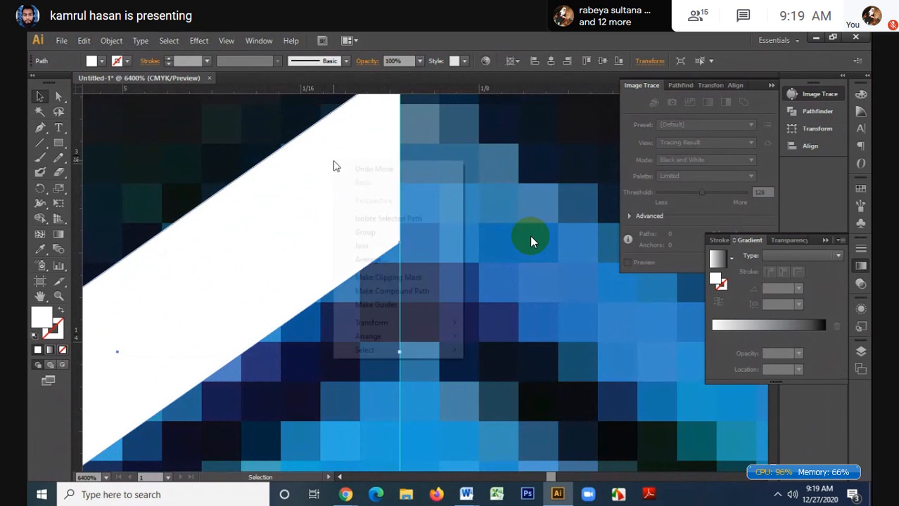
mouse_move(395, 323)
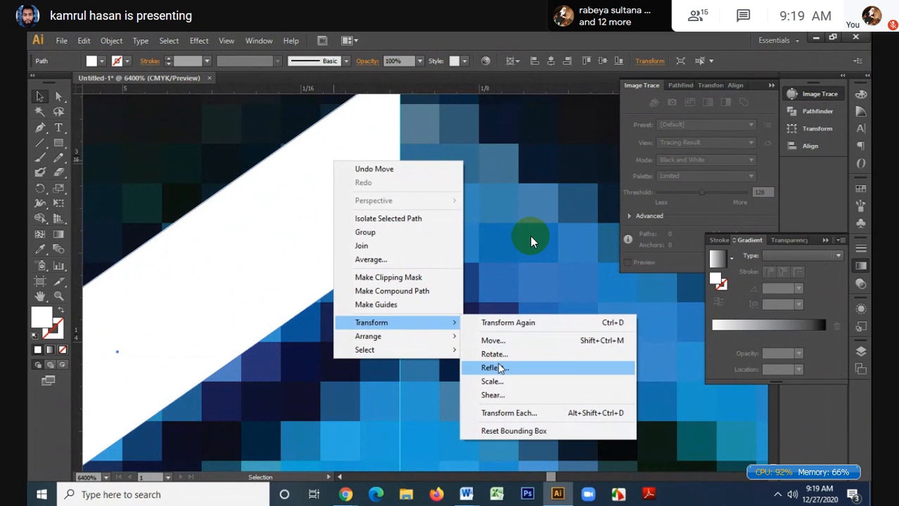
left_click(495, 366)
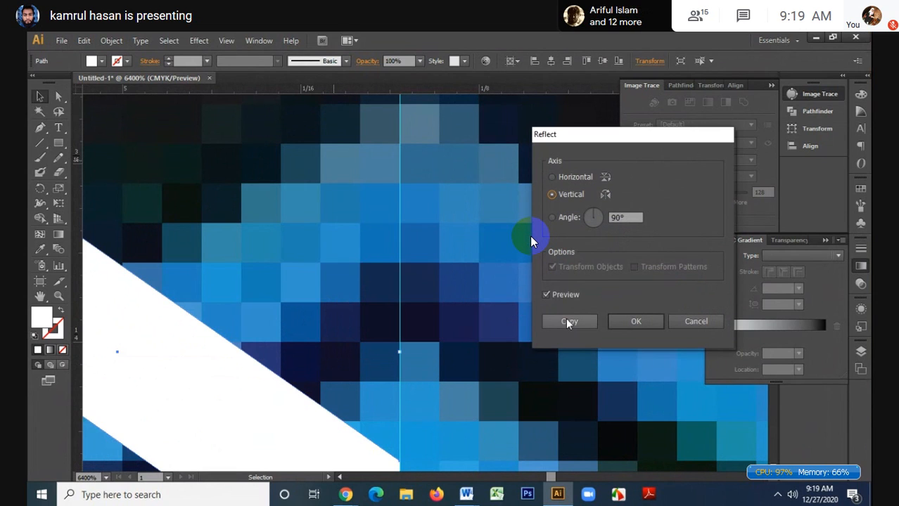
left_click(567, 320)
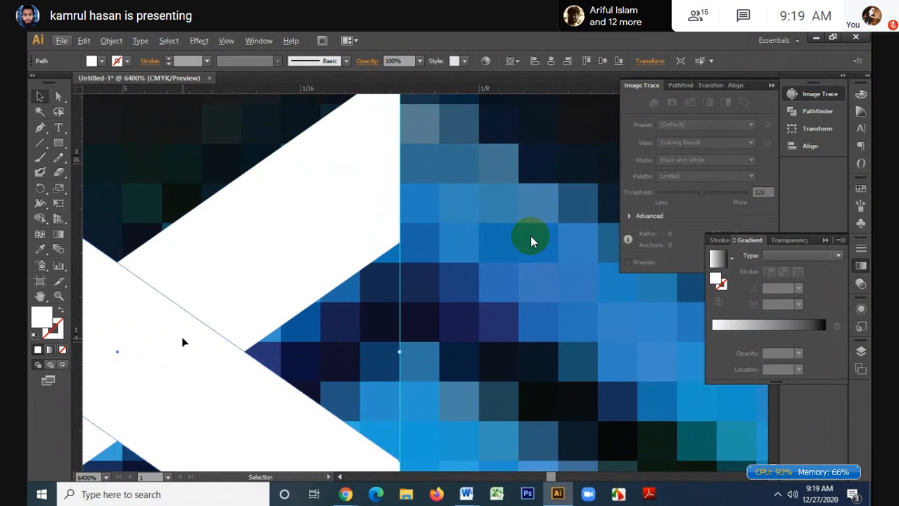
left_click_drag(181, 338, 413, 245)
- Try to align the top edges of the two chevron halves, and undo the alignment
left_click(348, 224, "shift")
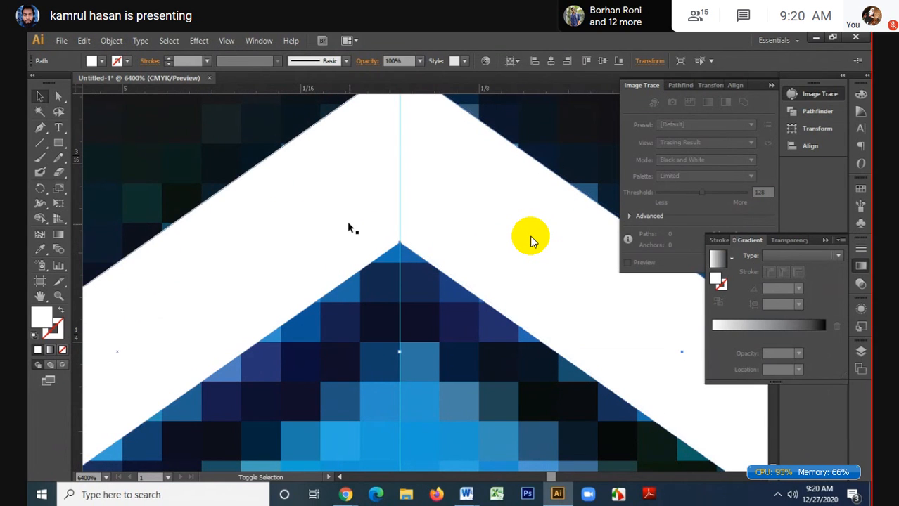
left_click(457, 206, "shift")
left_click(582, 62)
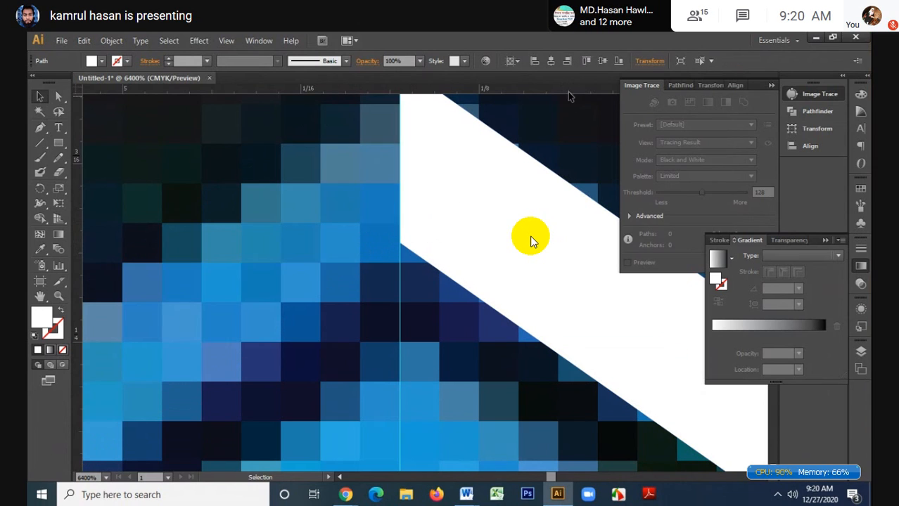
key("ctrl+z")
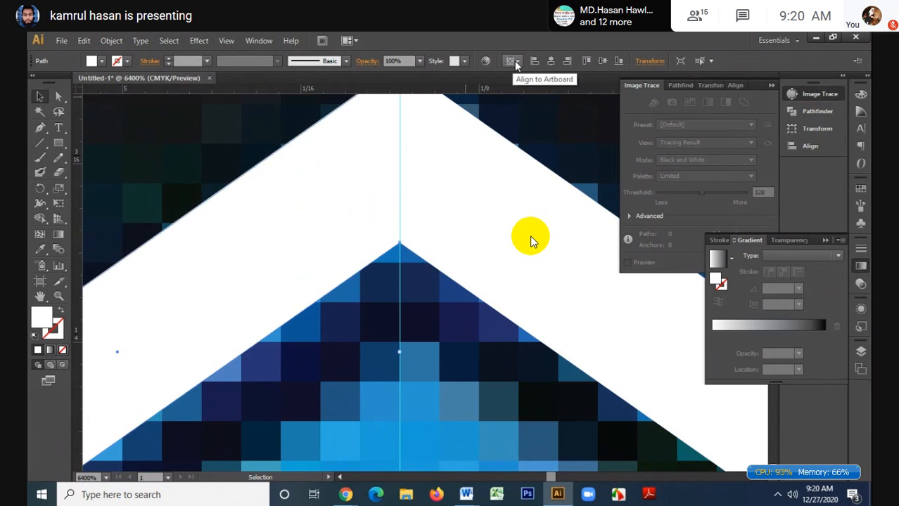
- Set the alignment reference to the selection and unite the two mirrored bars into one chevron with Pathfinder
left_click(516, 60)
left_click(529, 76)
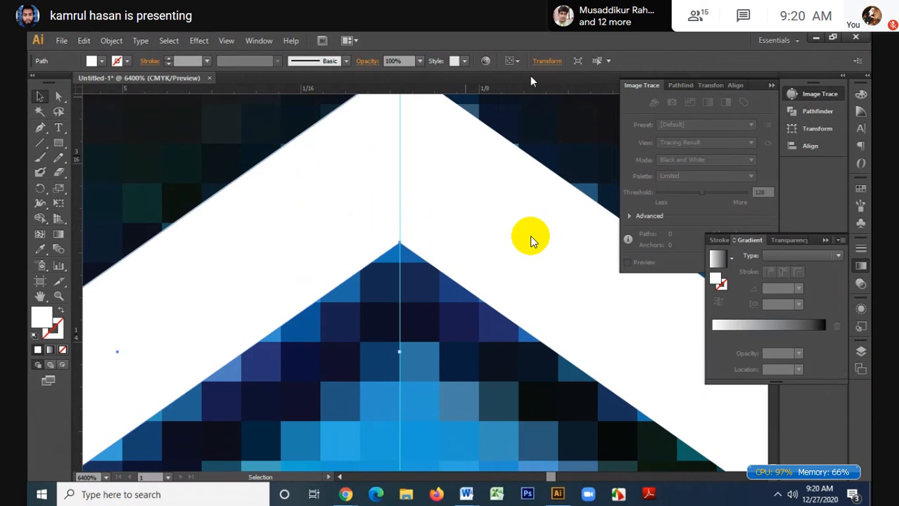
left_click(453, 170, "shift")
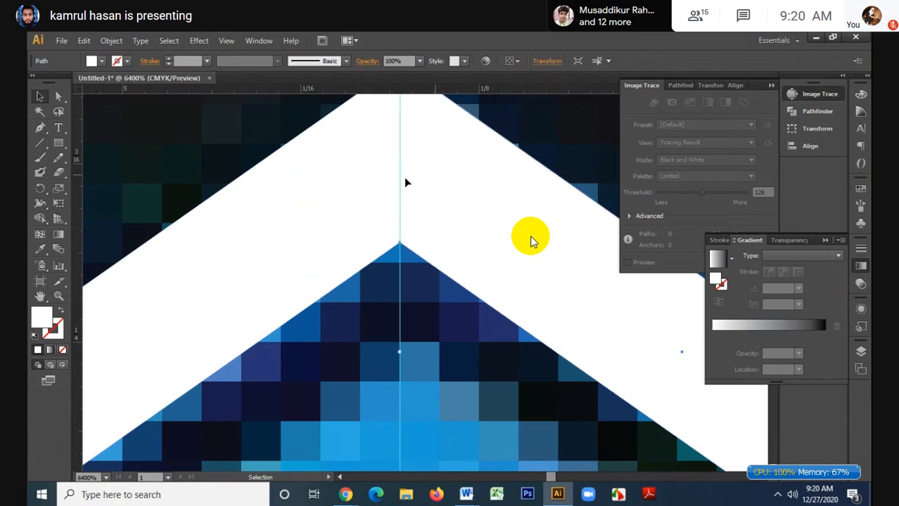
left_click(771, 86)
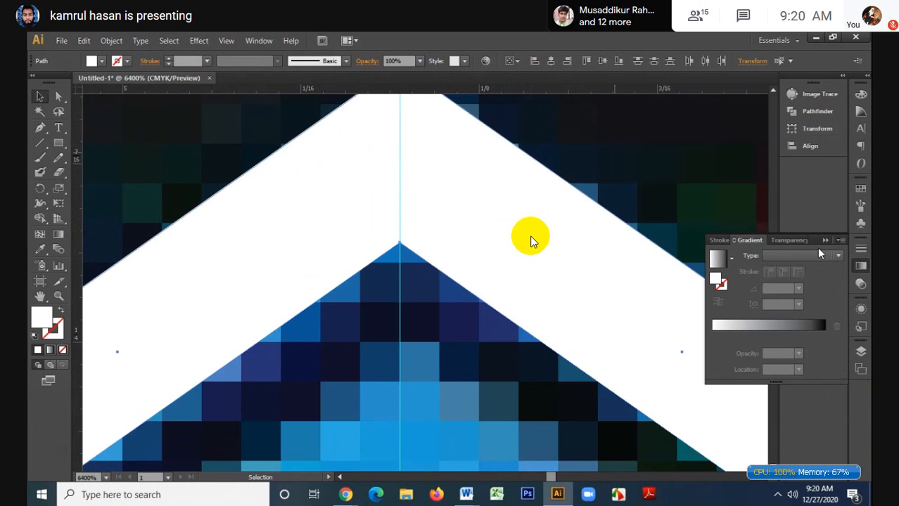
left_click(825, 240)
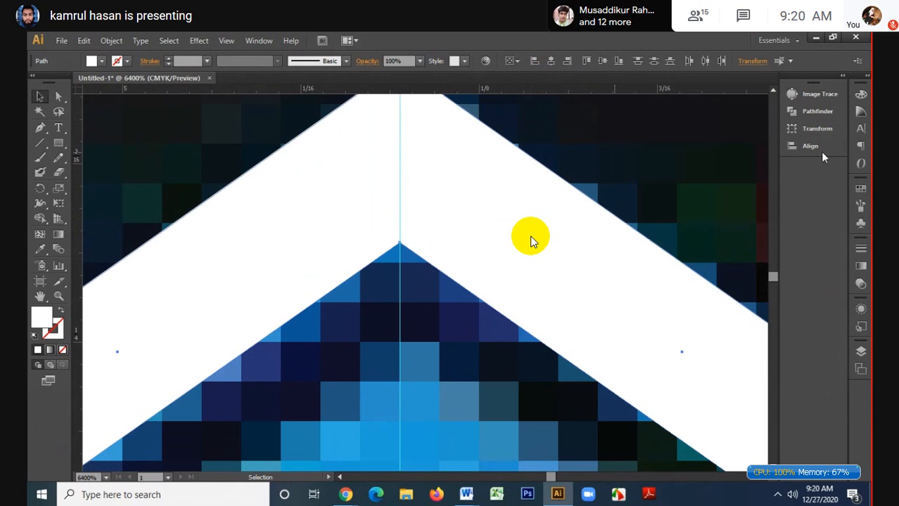
left_click(815, 111)
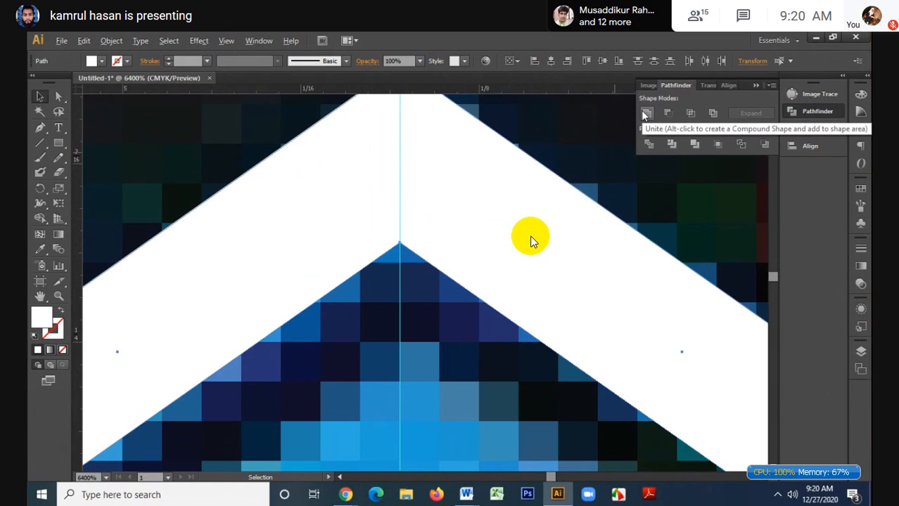
left_click(643, 113)
left_click(745, 112)
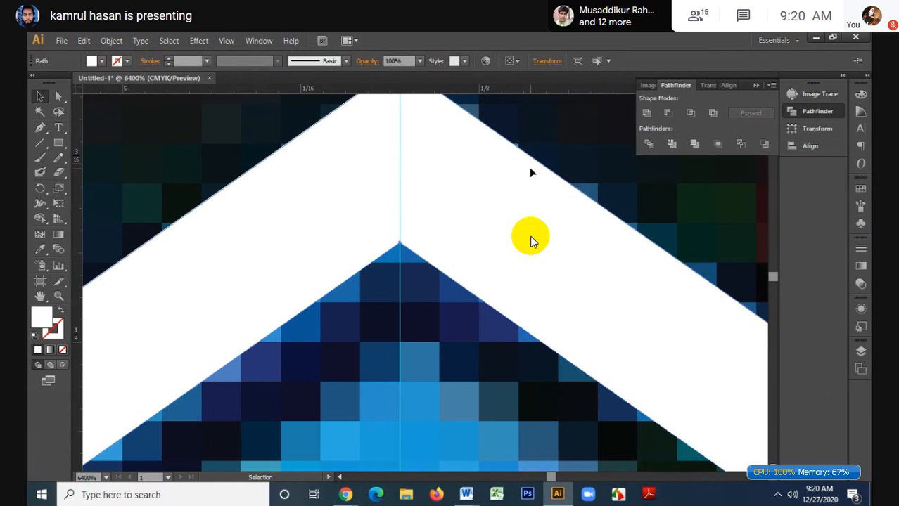
left_click(612, 163)
- Copy the chevron straight down onto the second stripe and repeat the copy at the same spacing down to the tower's base
scroll(612, 163, "down", 6)
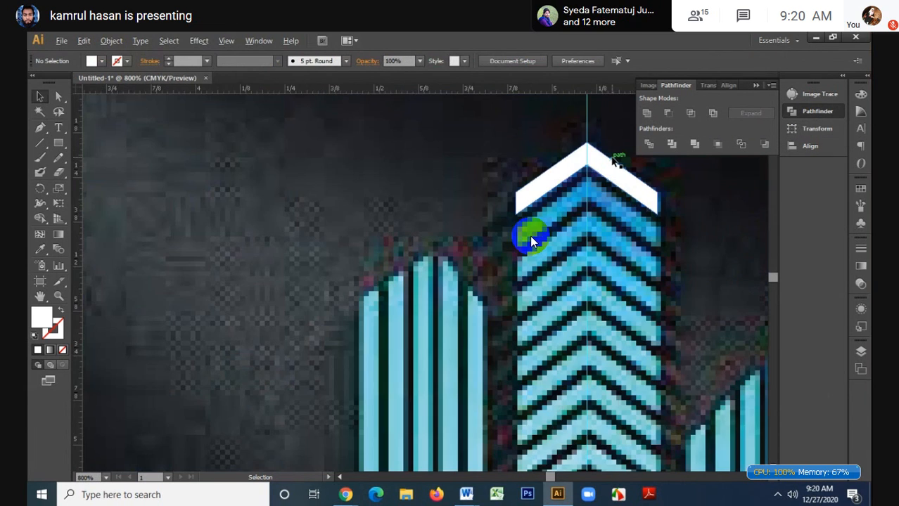
left_click_drag(612, 162, 474, 176)
left_click(477, 145)
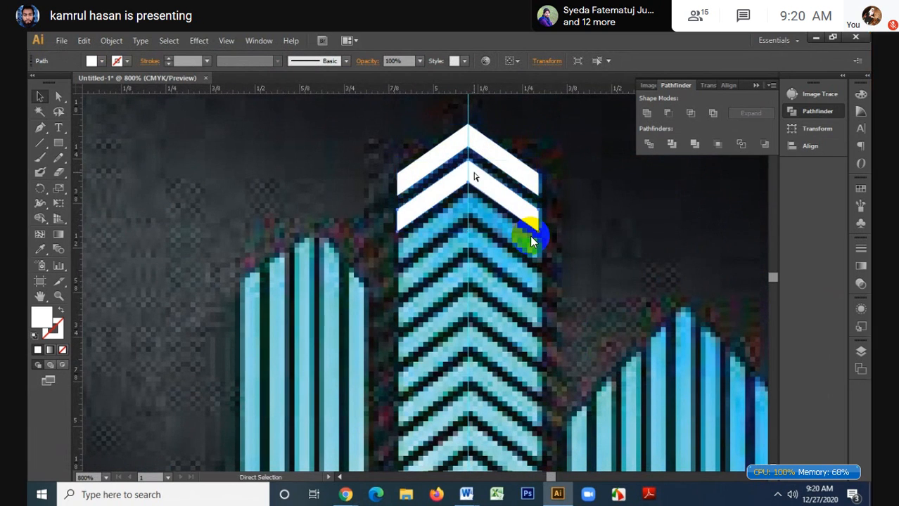
key("ctrl+d")
key("ctrl+d")
key("ctrl+d")
key("ctrl+d")
key("ctrl+d")
key("ctrl+d")
key("ctrl+d")
key("ctrl+d")
key("ctrl+d")
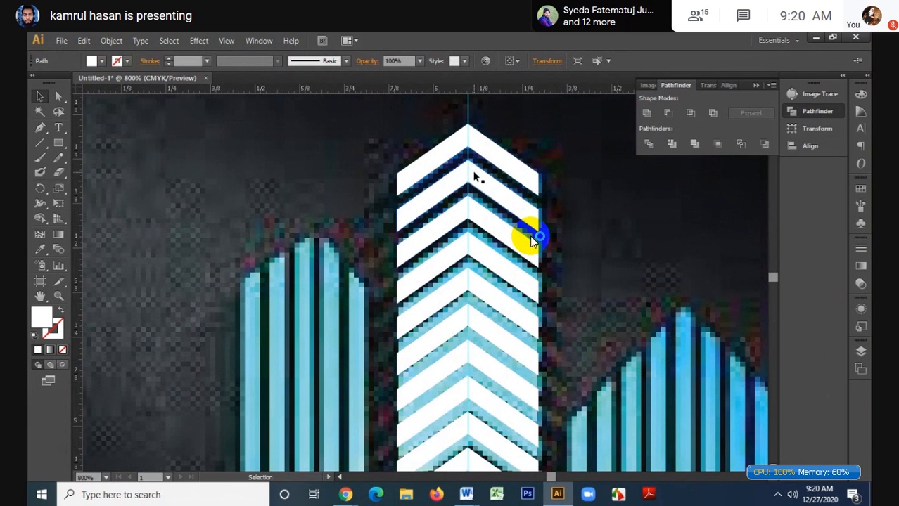
- Examine how the chevron column fits the middle tower down to the base line and within the whole logo
scroll(531, 241, "down", 1)
scroll(531, 241, "down", 3)
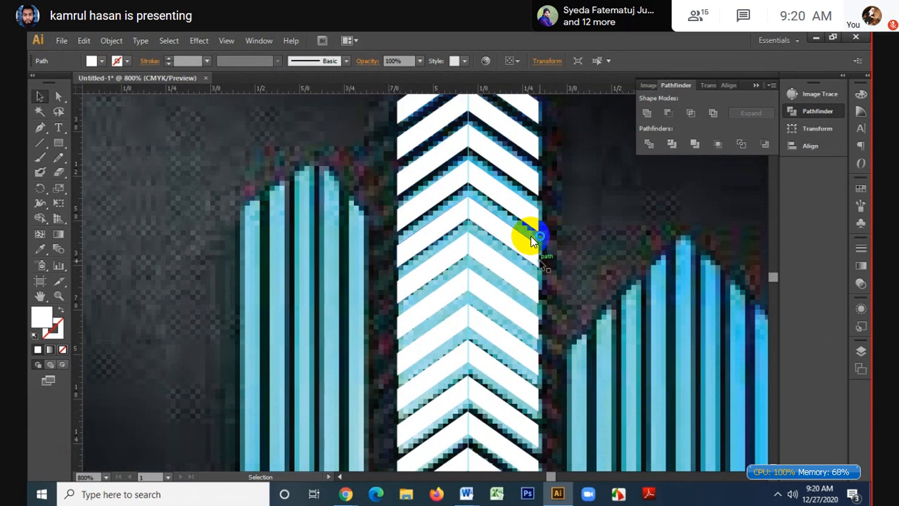
scroll(531, 241, "down", 4)
scroll(531, 241, "down", 2)
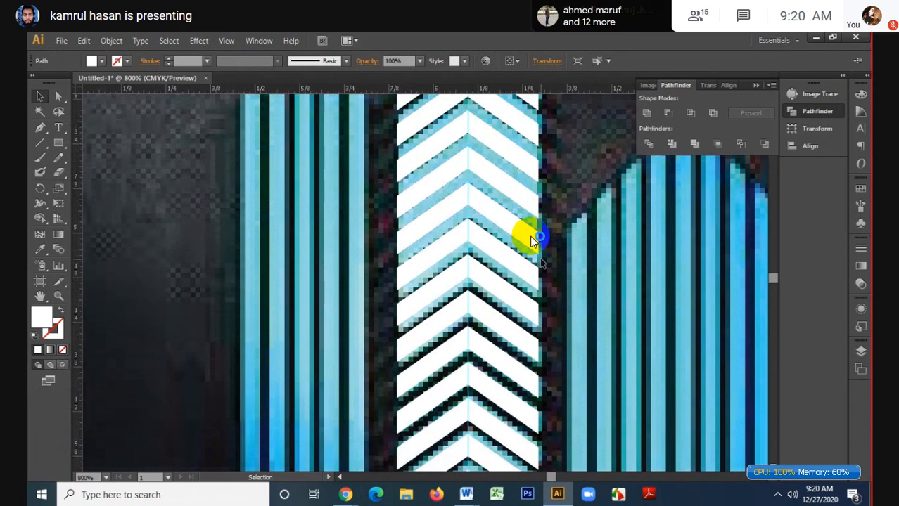
scroll(531, 241, "down", 4)
scroll(530, 240, "down", 3)
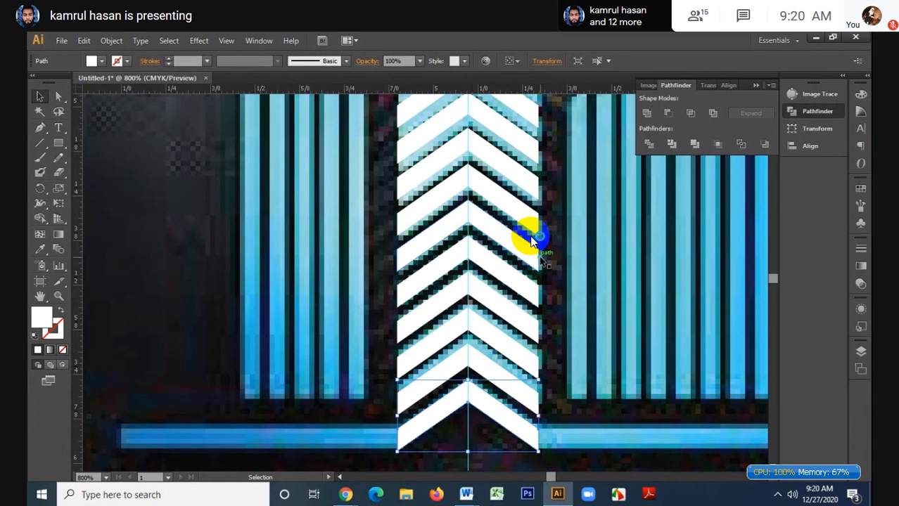
scroll(531, 240, "down", 1)
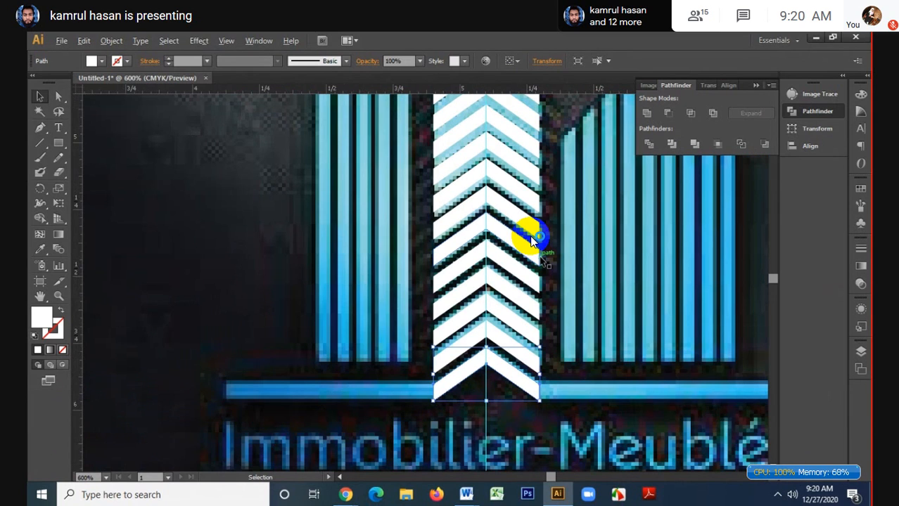
scroll(531, 240, "down", 2)
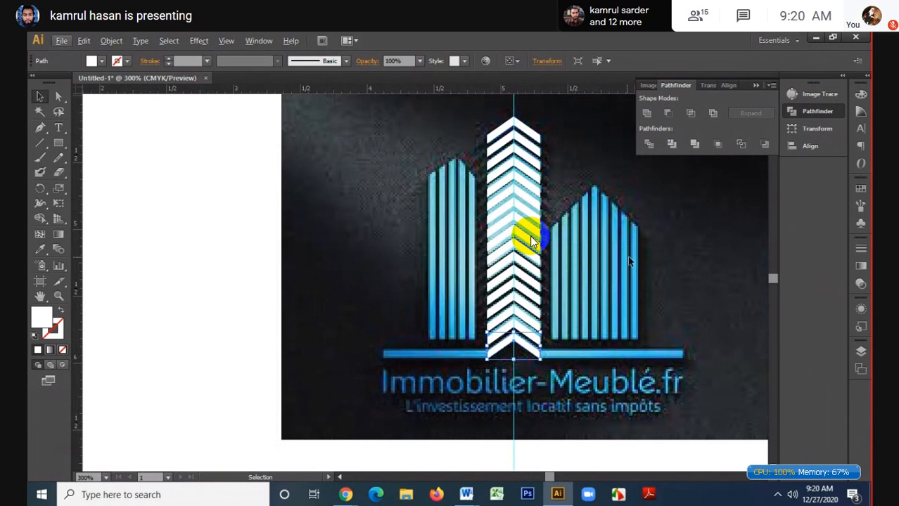
scroll(531, 240, "up", 2)
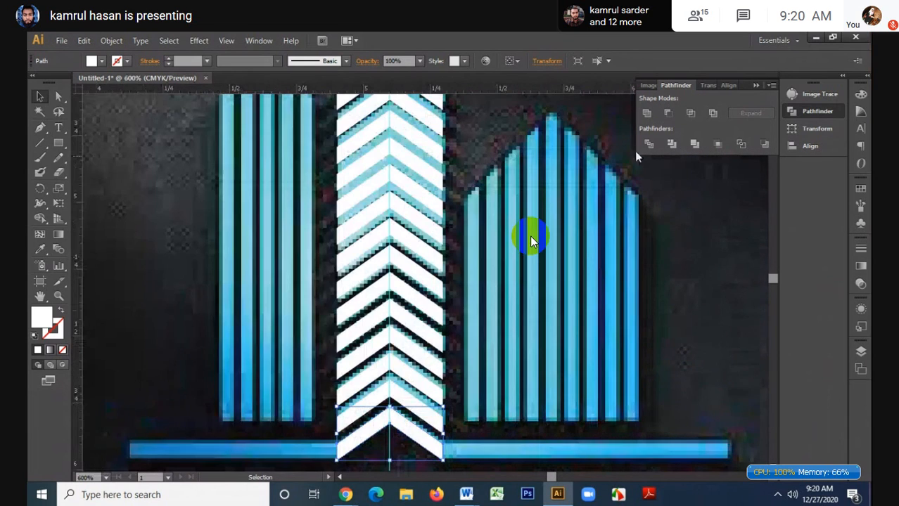
scroll(531, 243, "down", 1)
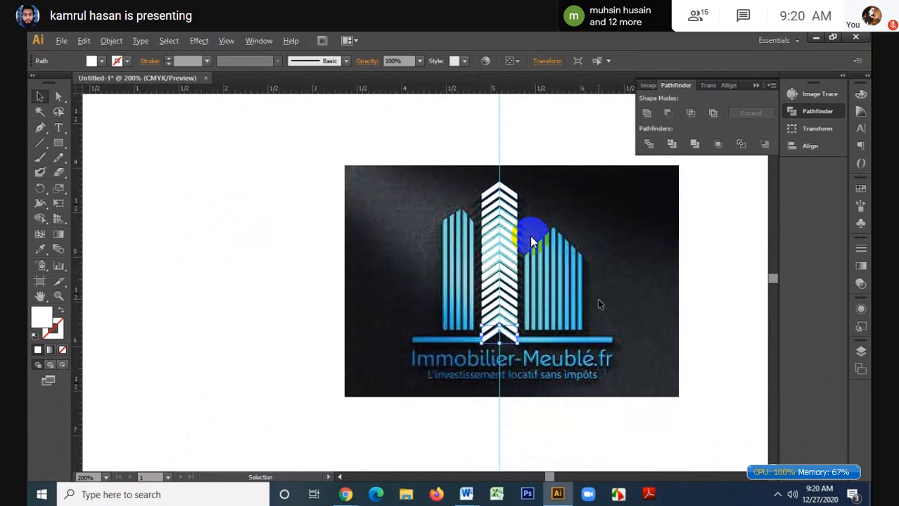
- Draw a narrow white rectangle over the right building's tallest central stripe and stretch it down to the stripe's foot
scroll(531, 243, "up", 2)
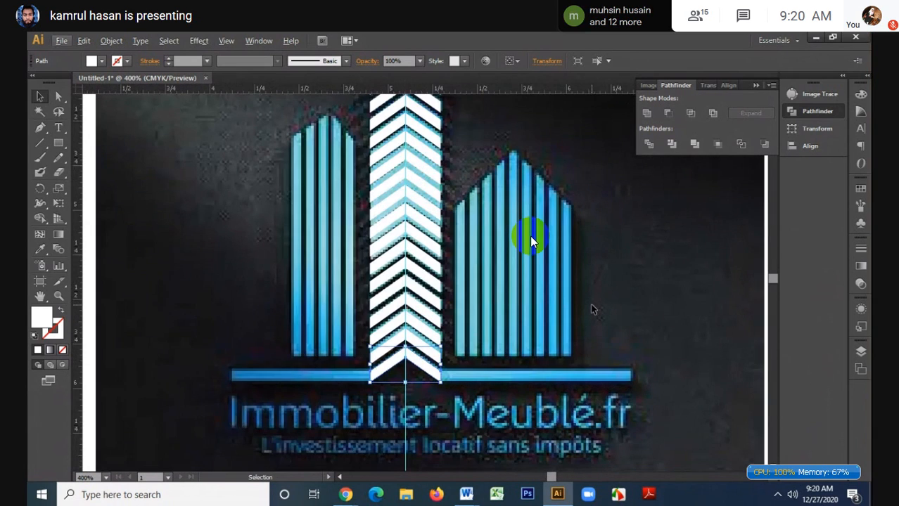
scroll(531, 242, "up", 1)
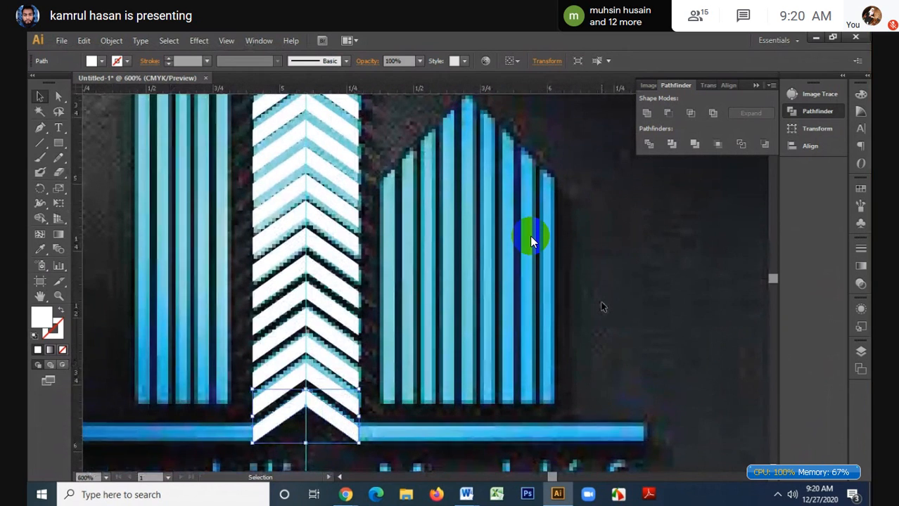
scroll(531, 241, "up", 2)
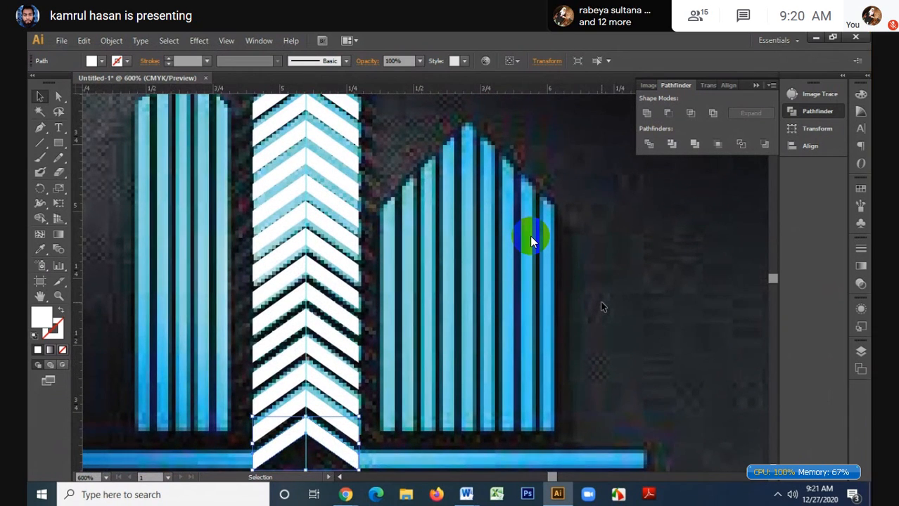
left_click(59, 142)
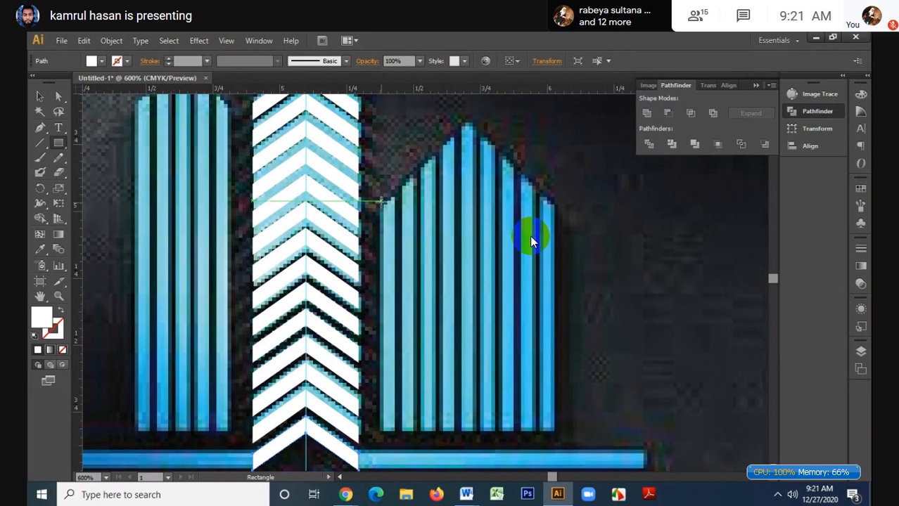
left_click(382, 181)
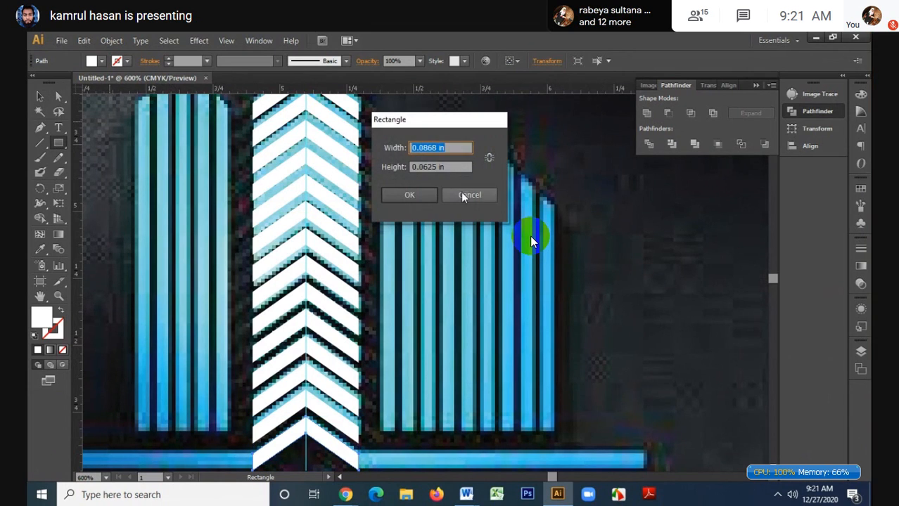
left_click(463, 193)
left_click_drag(463, 121, 475, 191)
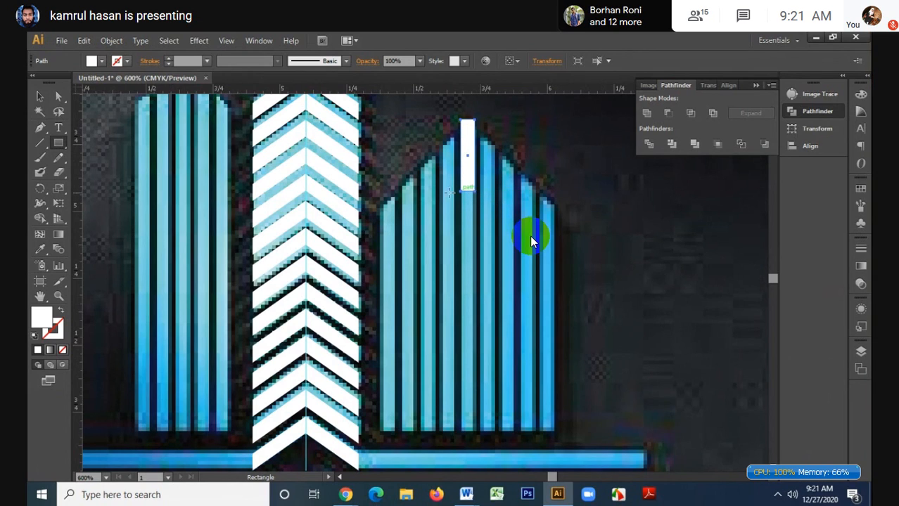
key("v")
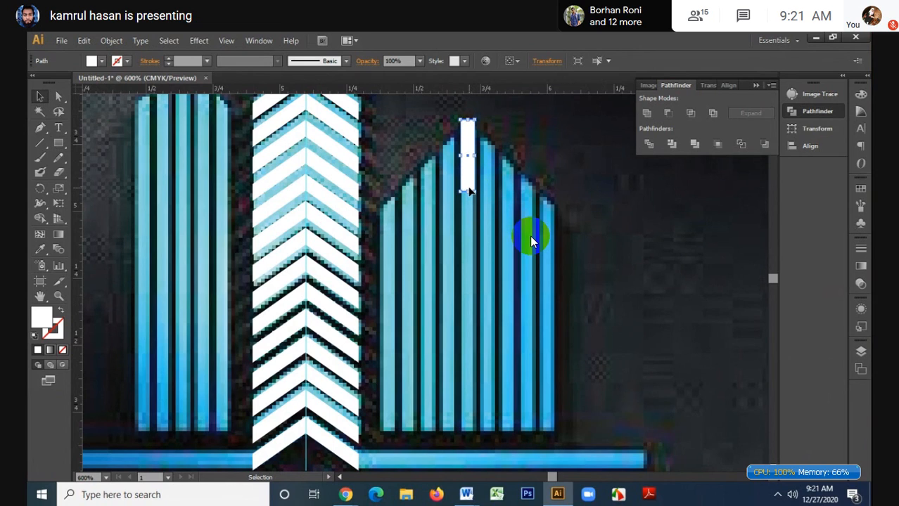
left_click_drag(468, 191, 471, 433)
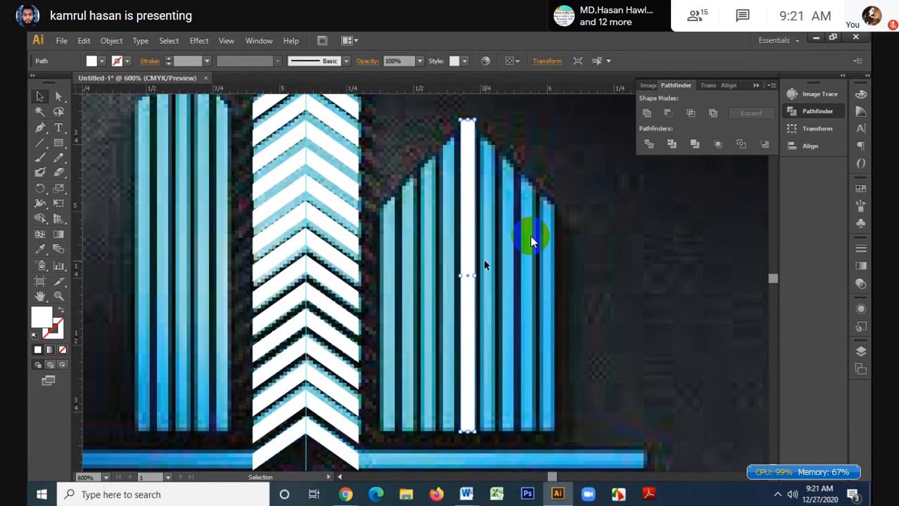
- Copy the rectangle onto the next stripe to the right and repeat the copy three times across the right building's right half
scroll(476, 273, "up", 4)
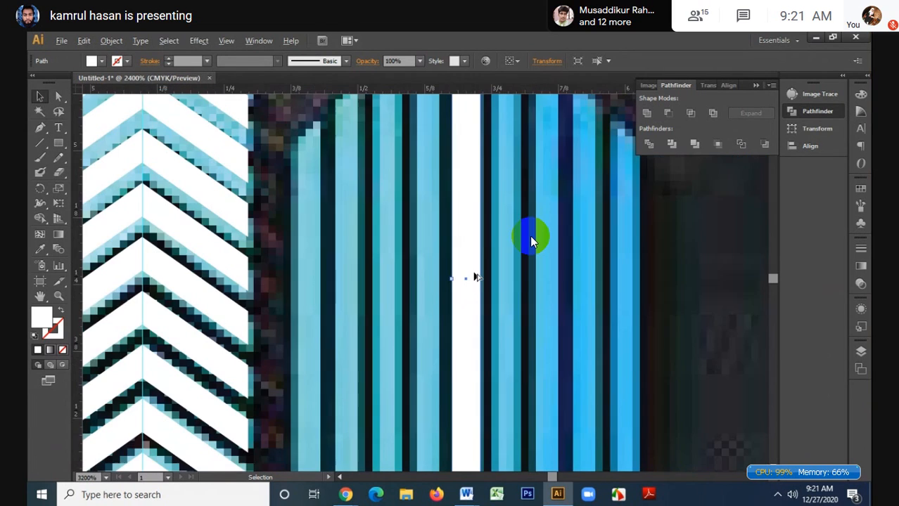
left_click_drag(465, 287, 507, 295)
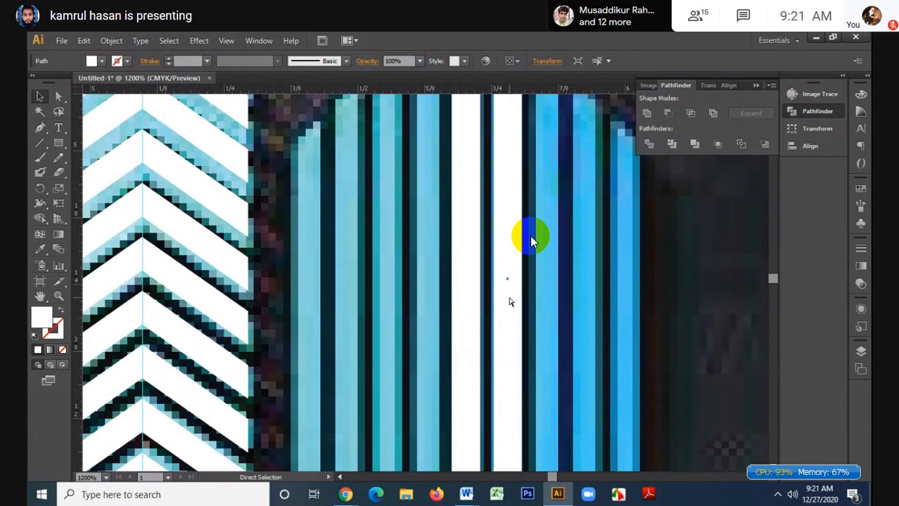
key("ctrl+d")
key("ctrl+d")
key("ctrl+d")
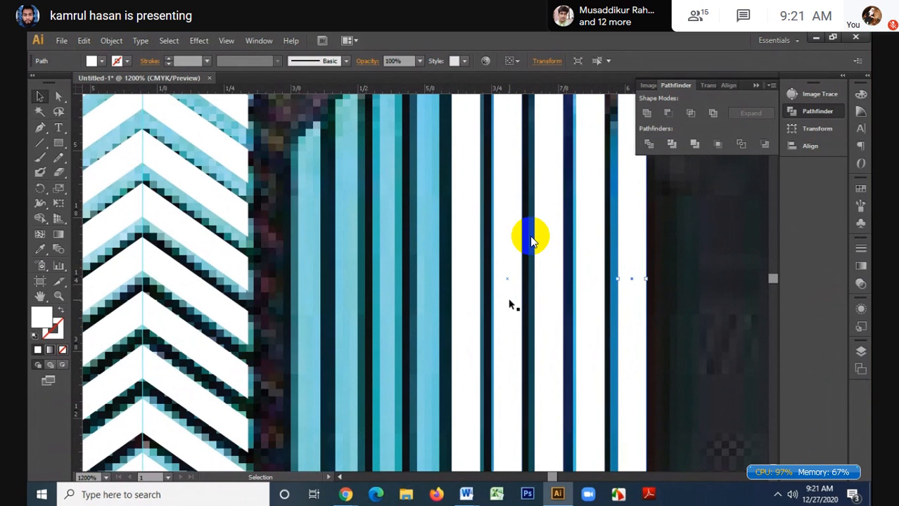
- Copy the four white rectangles right of the central stripe onto the four stripes of the right building's left half
scroll(508, 299, "down", 2)
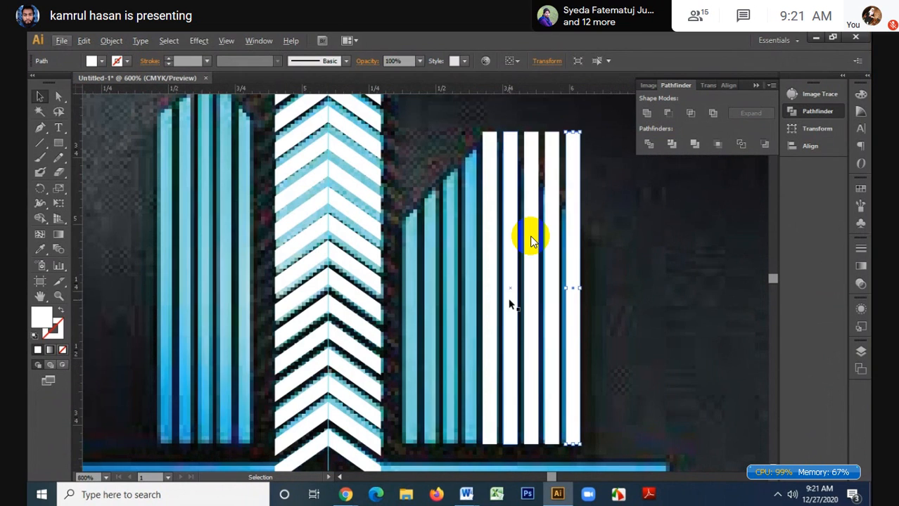
left_click(509, 231)
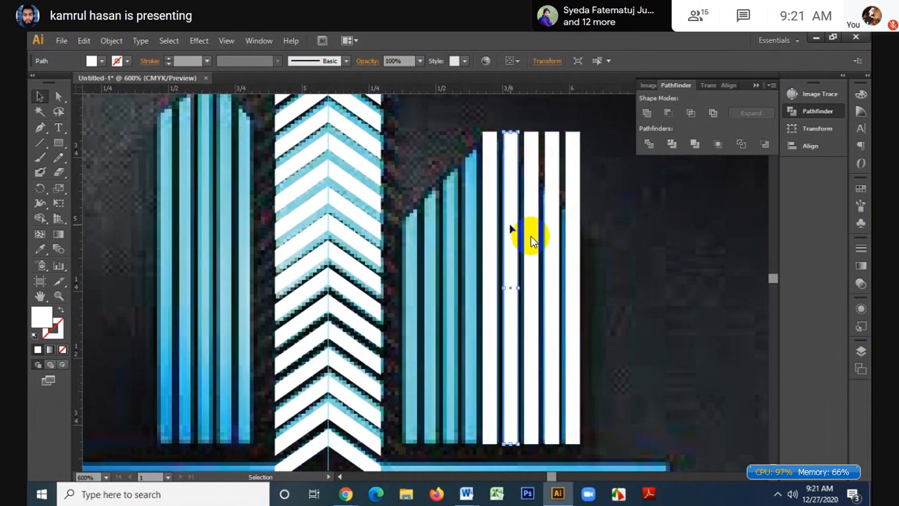
left_click(531, 239, "shift")
left_click(554, 229, "shift")
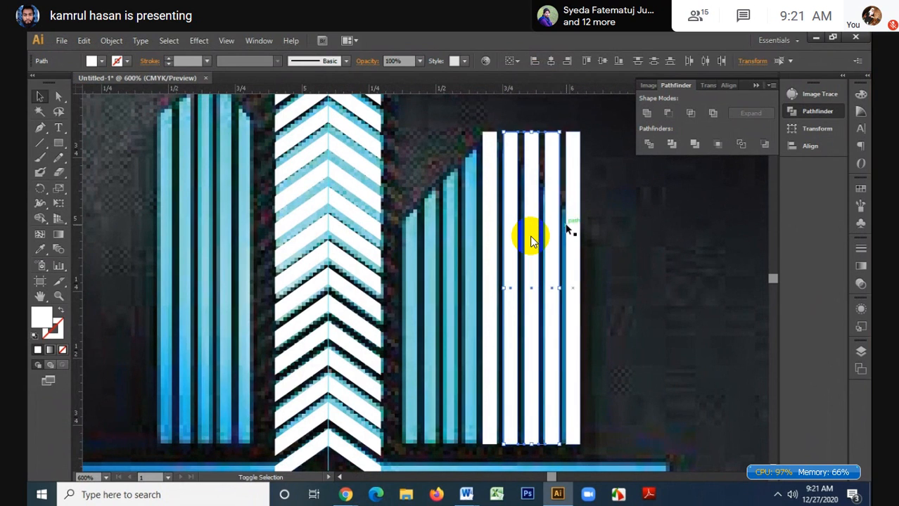
left_click(570, 230, "shift")
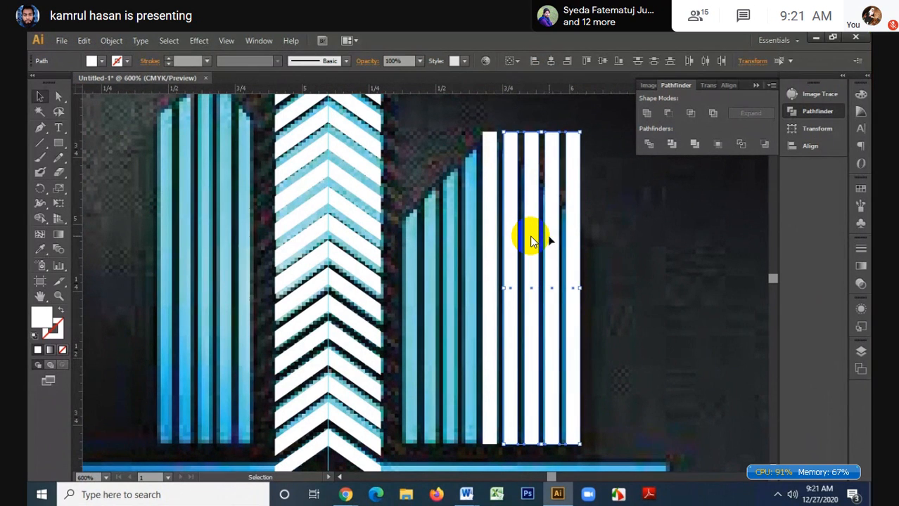
left_click_drag(531, 239, 452, 245)
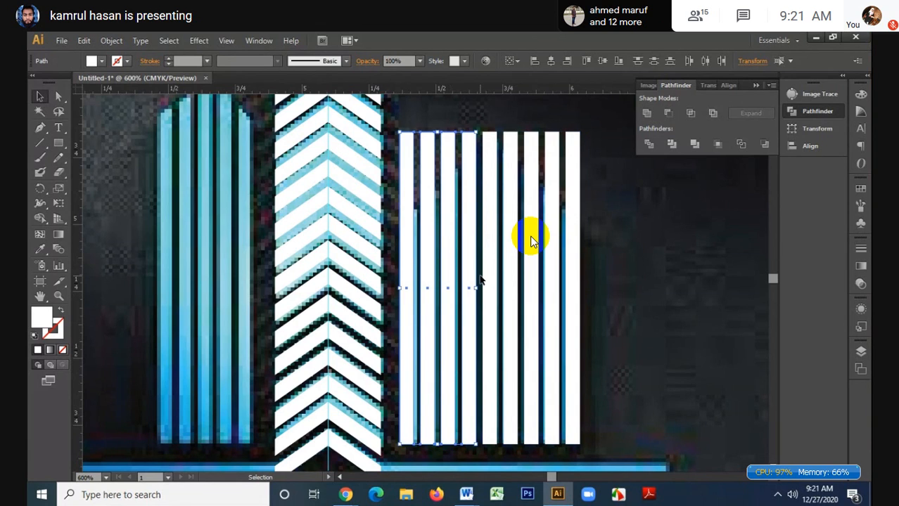
scroll(478, 277, "up", 6)
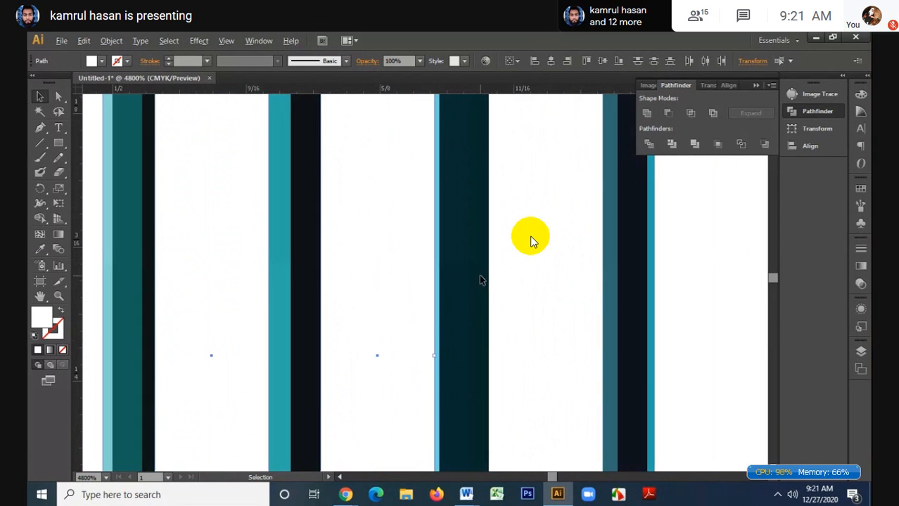
scroll(478, 277, "down", 6)
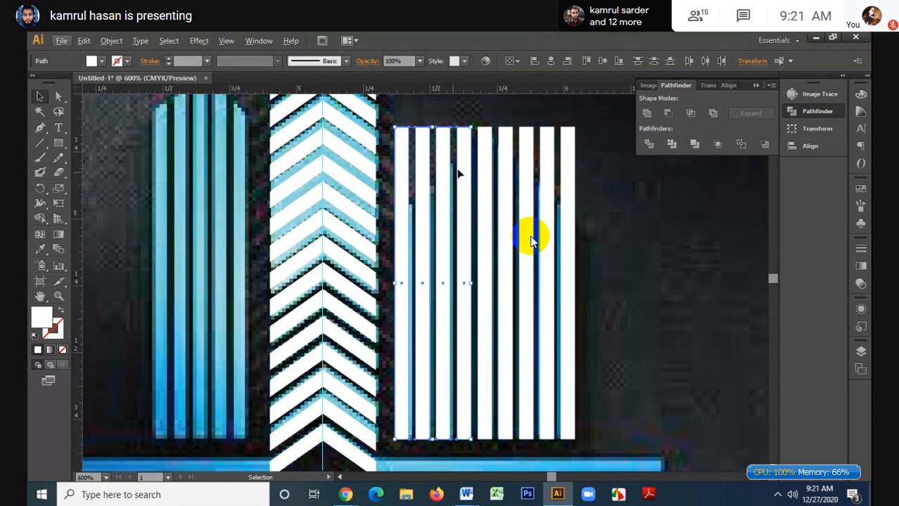
left_click(495, 144, "shift")
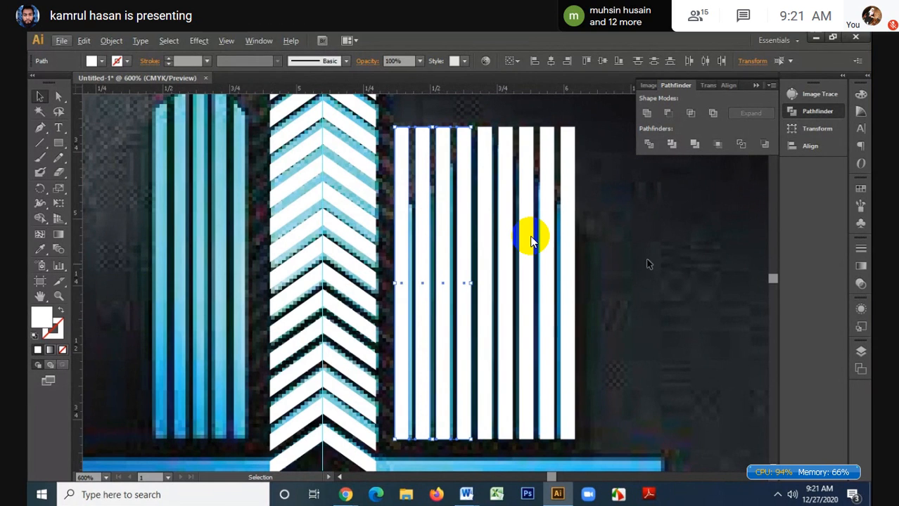
- Place a horizontal guide at the outer stripes' roof height and draw two mirrored diagonals, about 0.47 in long, from there to the central stripe's top
left_click_drag(590, 89, 581, 210)
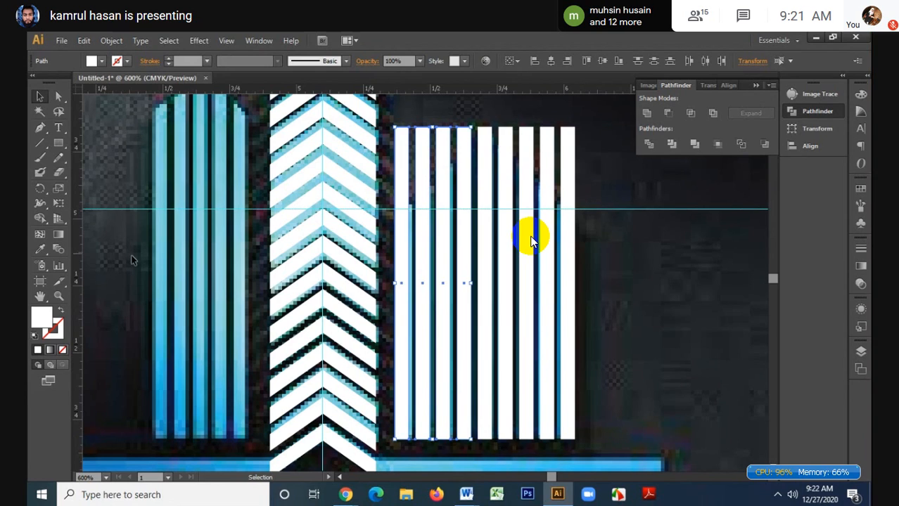
left_click(41, 144)
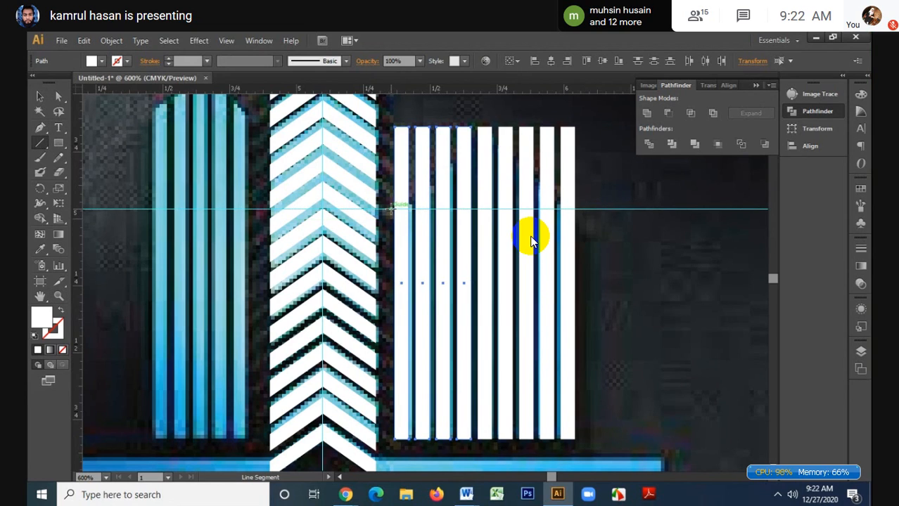
left_click_drag(394, 208, 488, 124)
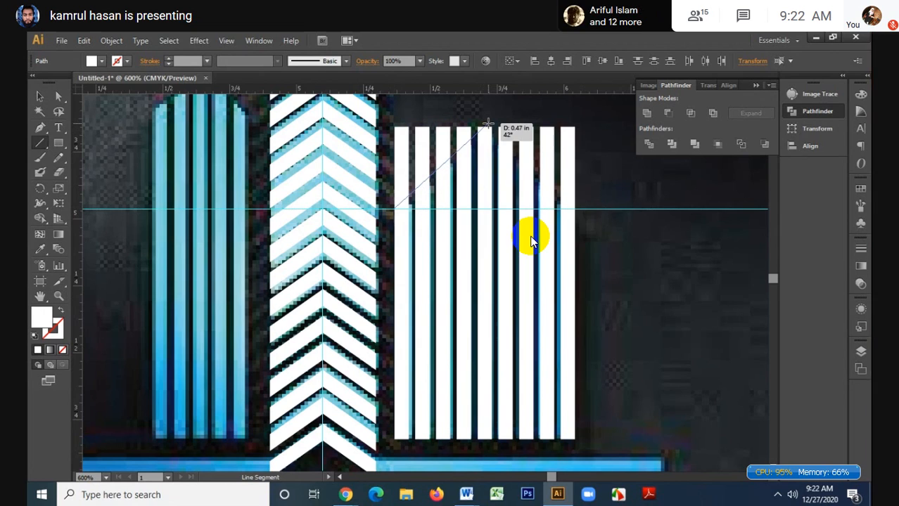
left_click_drag(488, 123, 488, 124)
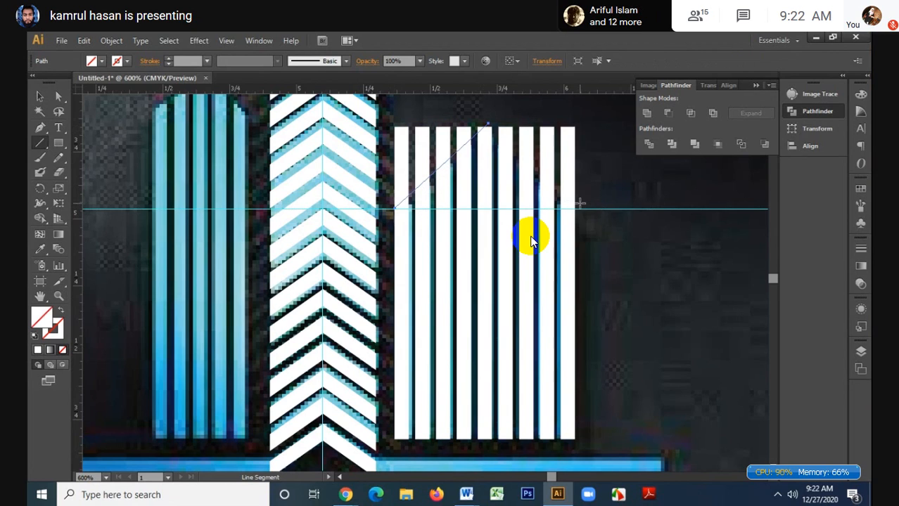
left_click_drag(576, 208, 481, 124)
left_click(40, 97)
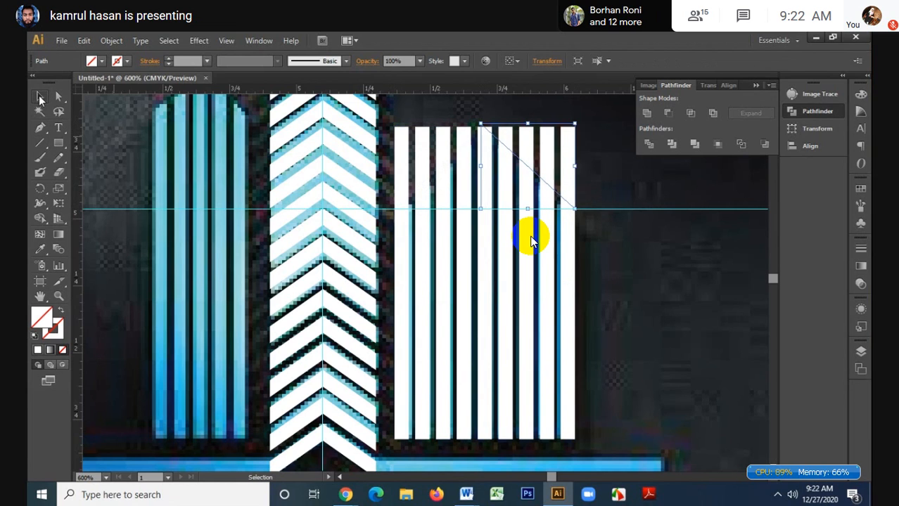
- Show the artwork in Outline view and extend the left roof line's lower end past the outermost stripe's outer edge
key("ctrl+y")
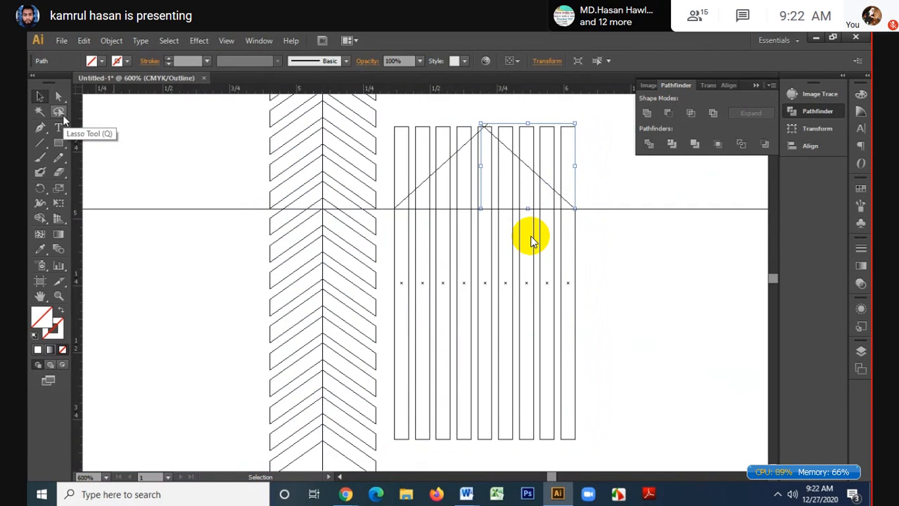
scroll(390, 198, "up", 1)
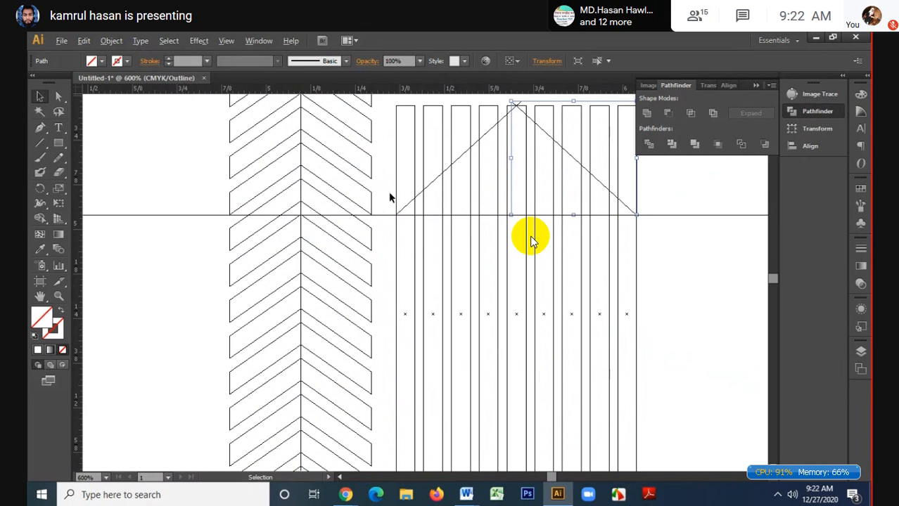
scroll(390, 198, "up", 5)
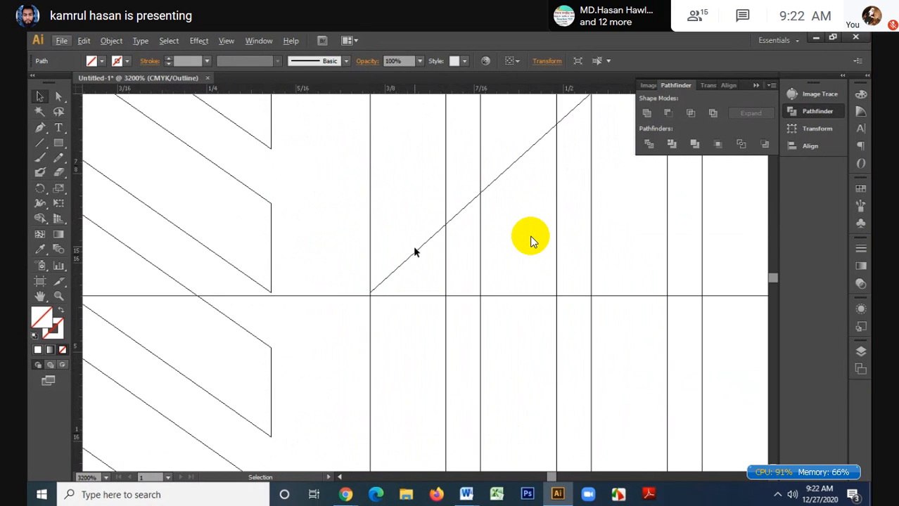
left_click(57, 104)
left_click(372, 295)
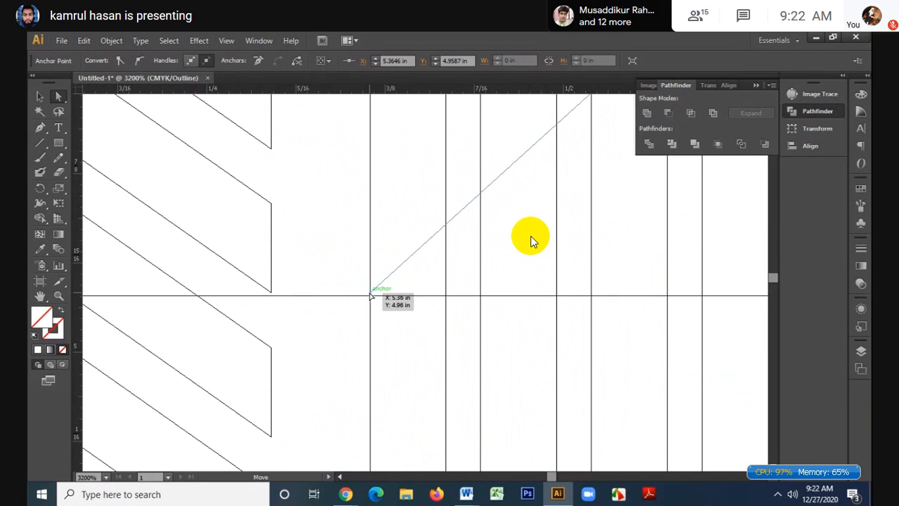
left_click_drag(371, 296, 361, 307)
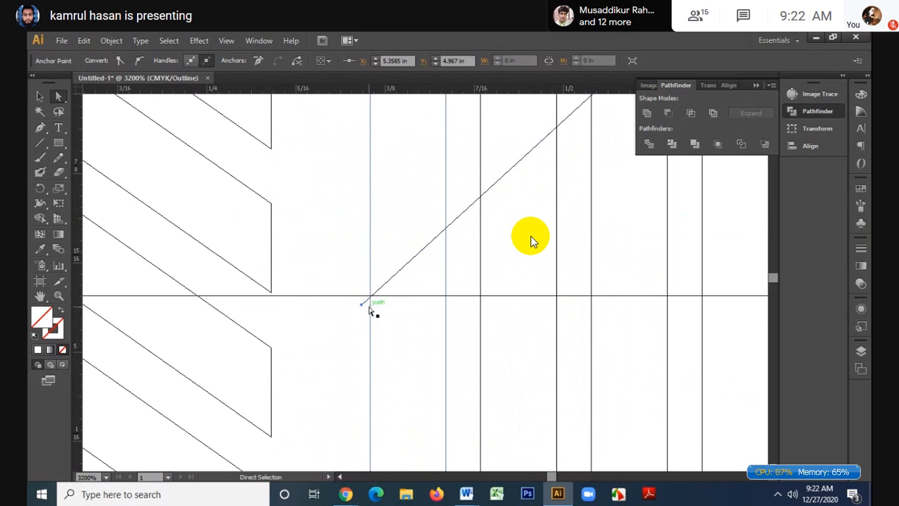
- Adjust the right roof line's upper end so both diagonals cross at the central stripe's top edge
scroll(371, 309, "down", 6, "alt")
scroll(492, 313, "up", 5, "alt")
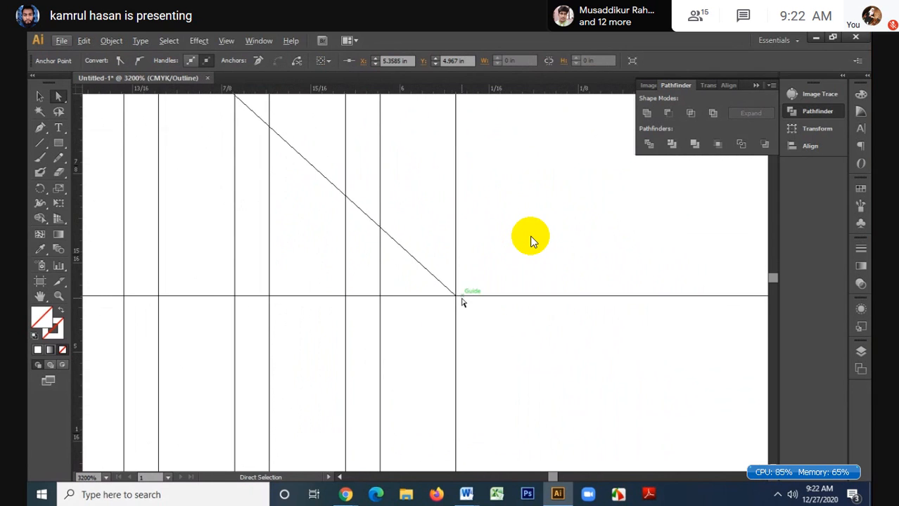
scroll(464, 301, "up", 2, "alt")
scroll(466, 298, "down", 4, "alt")
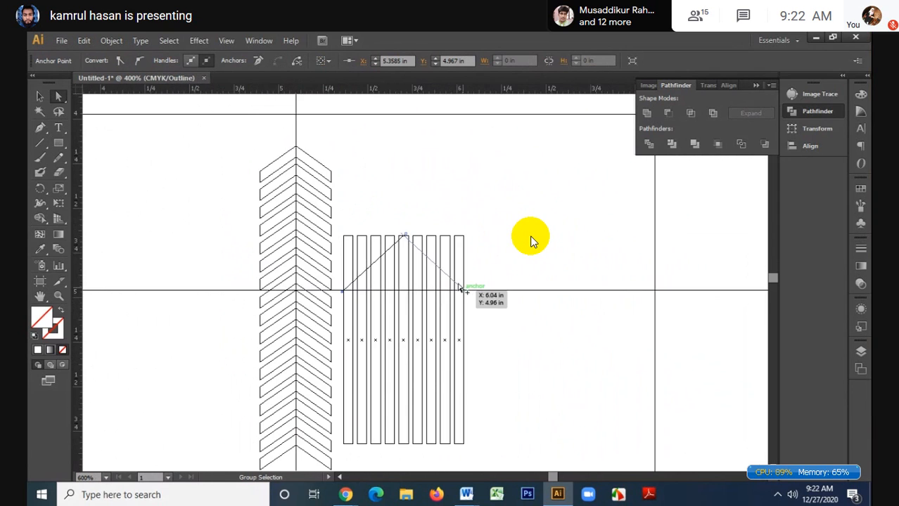
scroll(402, 241, "up", 4, "alt")
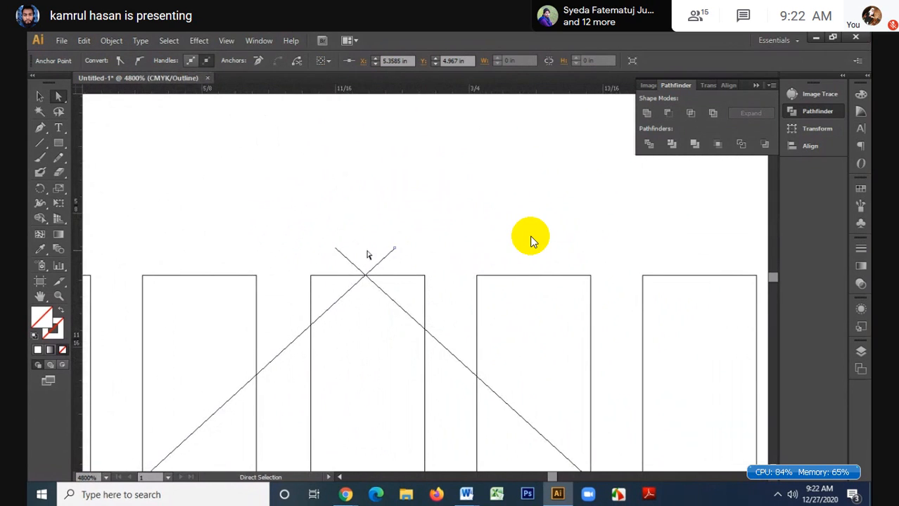
left_click(335, 248)
left_click_drag(335, 251, 340, 246)
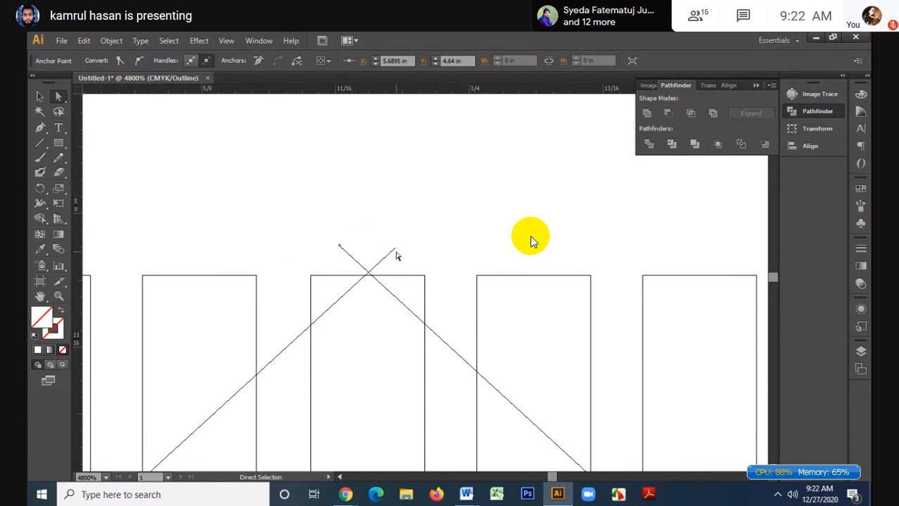
left_click(341, 247)
left_click_drag(340, 252, 341, 253)
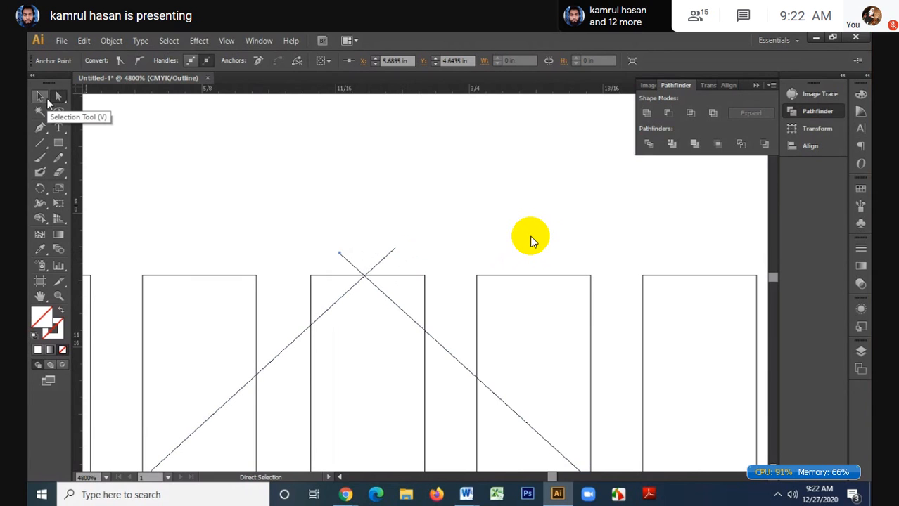
- Return to Preview view and use Shape Builder on all nine stripes and both diagonals to remove the stripe parts above the roof lines
key("ctrl+y")
scroll(374, 271, "down", 1)
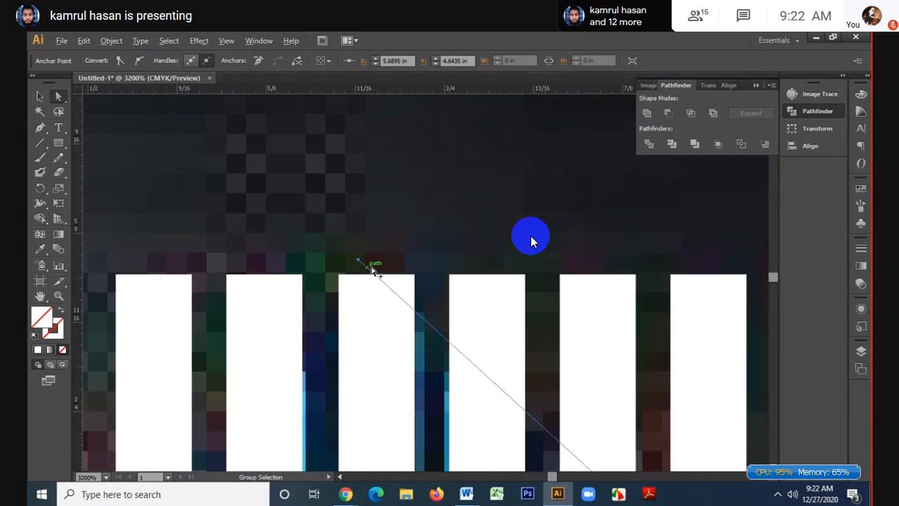
scroll(373, 269, "down", 4)
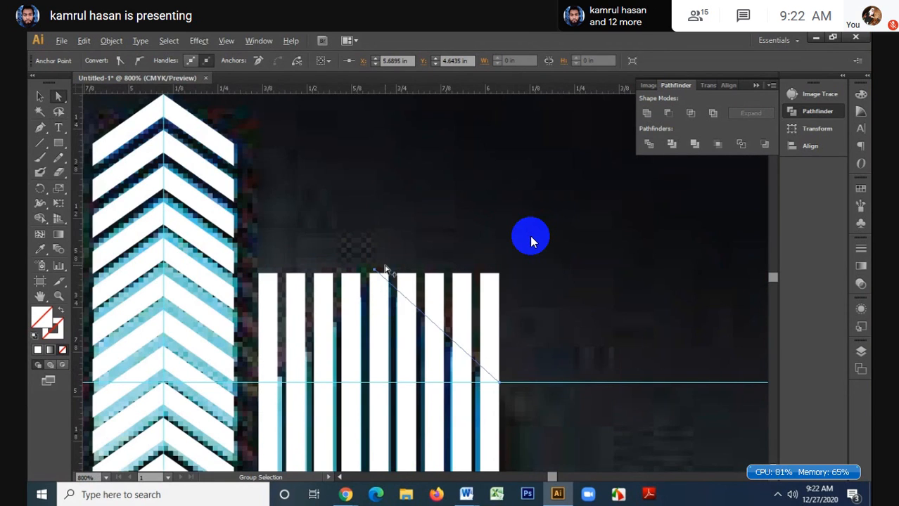
scroll(384, 270, "down", 2)
key("v")
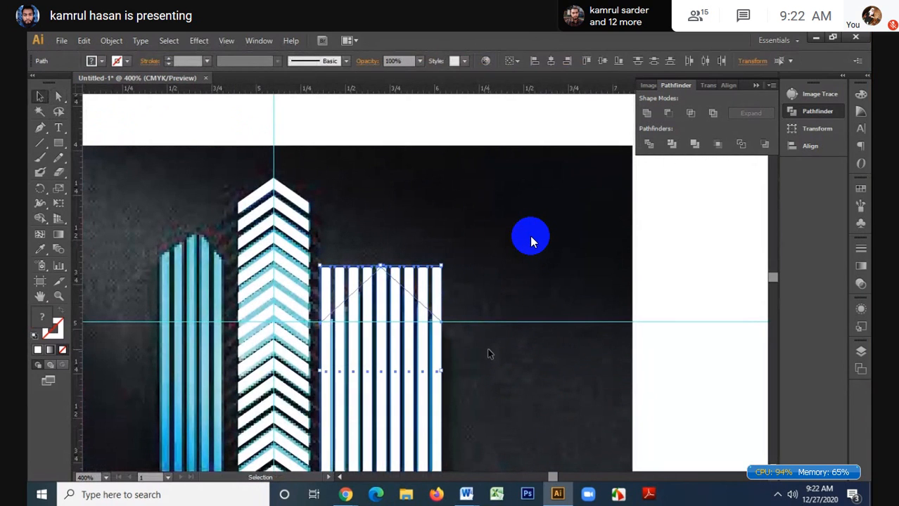
left_click(41, 219)
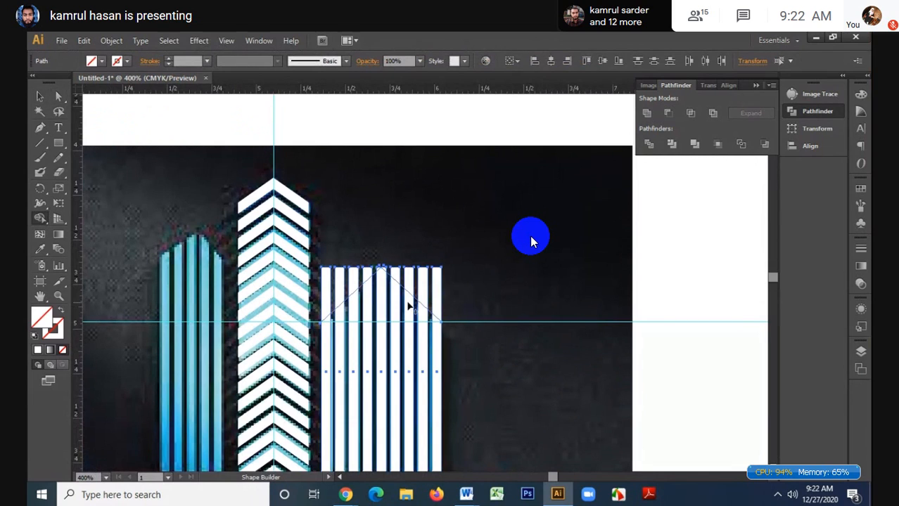
mouse_move(464, 311)
left_mouse_down()
mouse_move(383, 262)
mouse_move(355, 270)
mouse_move(322, 298)
left_mouse_up()
scroll(364, 288, "up", 1)
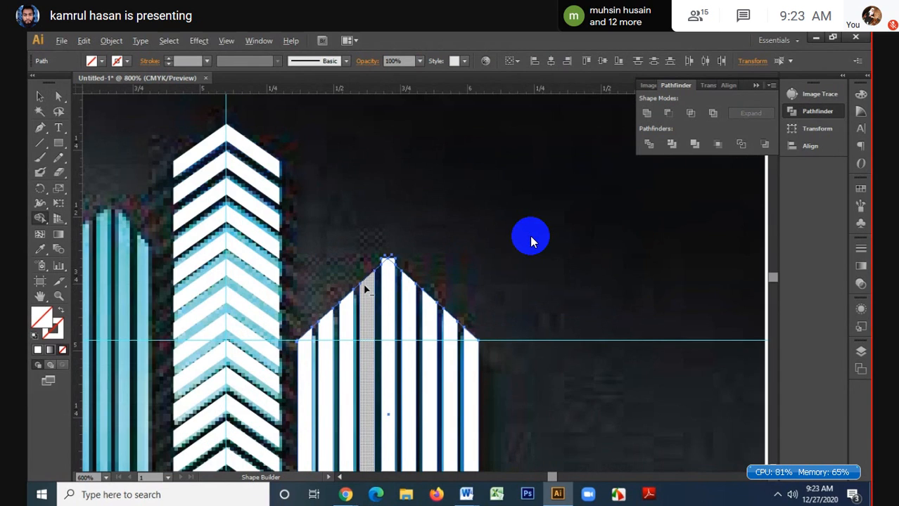
scroll(364, 288, "up", 4)
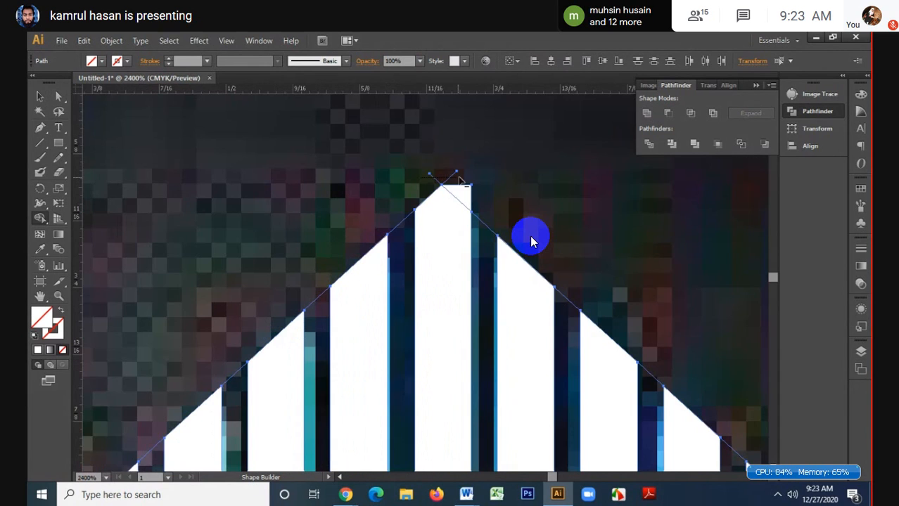
- Delete the two leftover diagonal roof lines from the right building
left_click(48, 98)
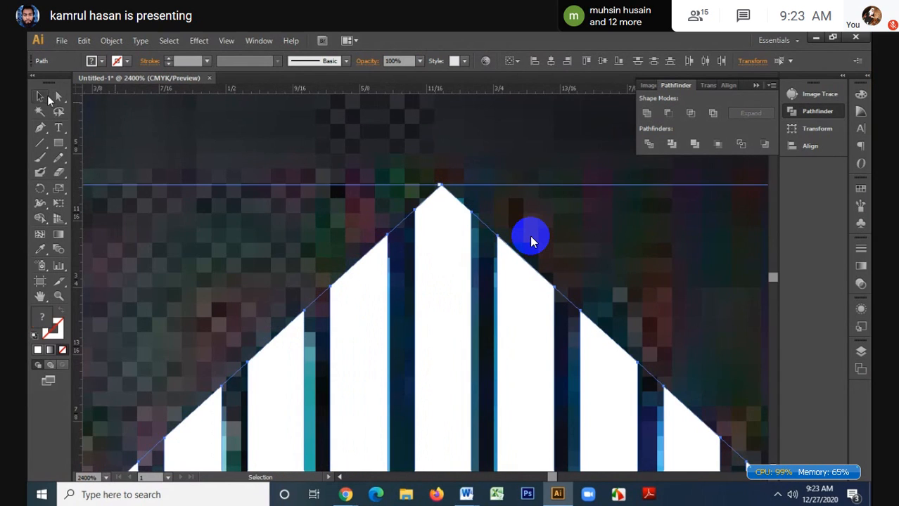
left_click(263, 193)
left_click(399, 223)
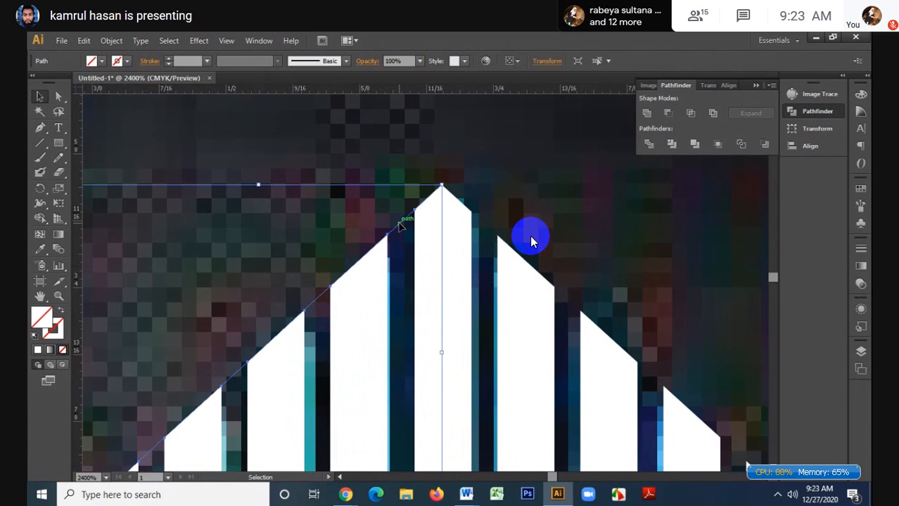
key("Delete")
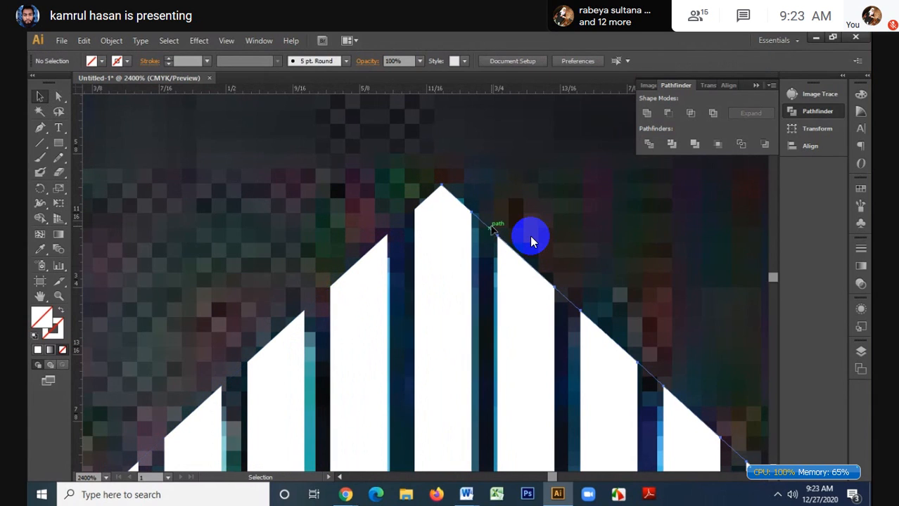
scroll(445, 185, "up", 3)
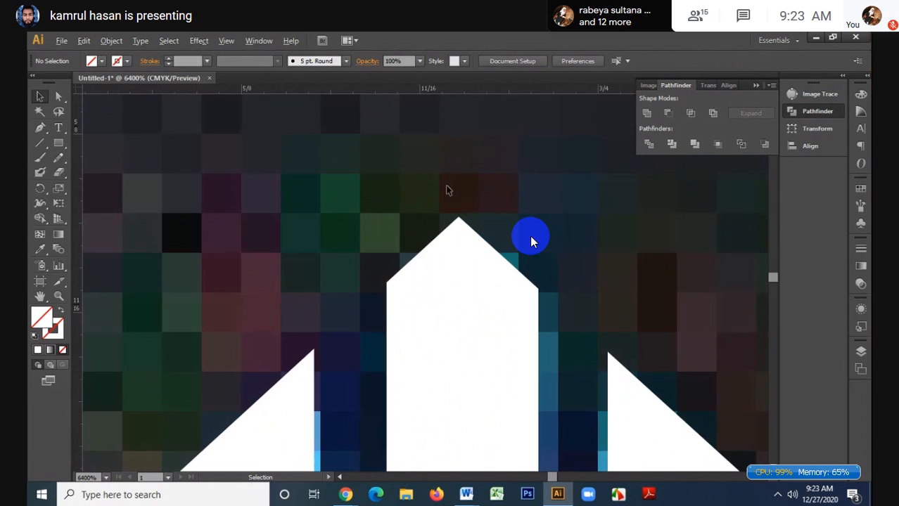
- Select the right building's central stripe and remove the duplicate anchor point at its apex
left_click(461, 251)
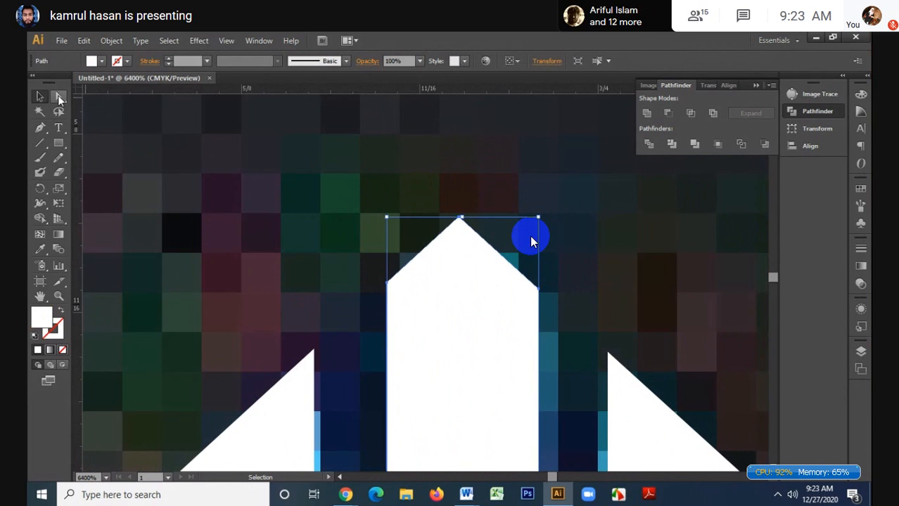
left_click(59, 97)
left_click_drag(458, 220, 467, 222)
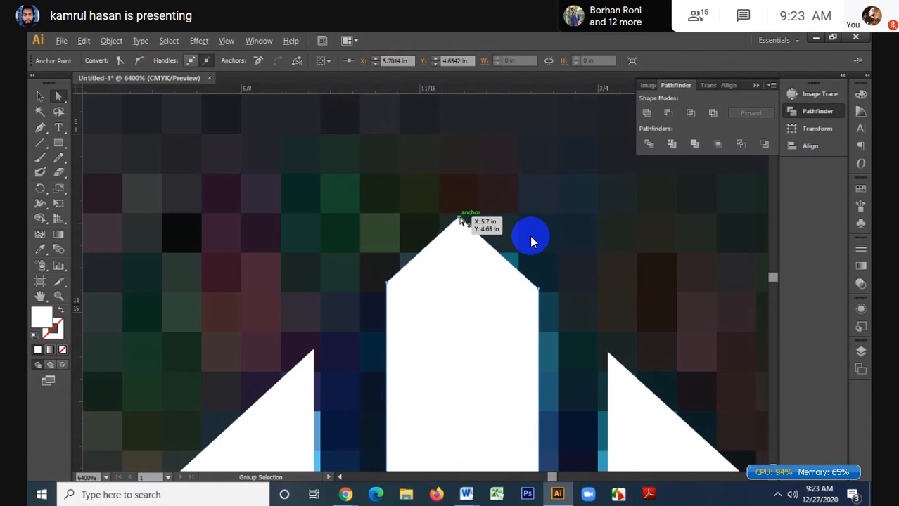
left_click_drag(460, 218, 498, 207)
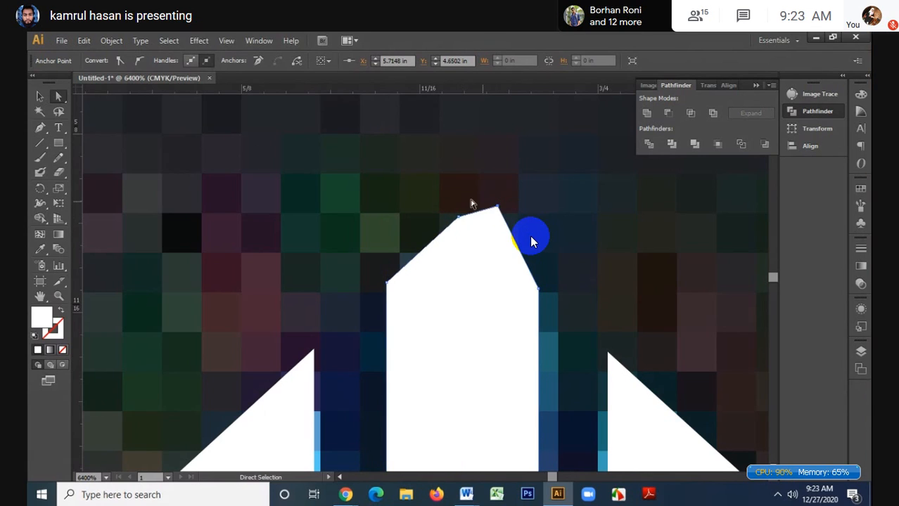
left_click_drag(40, 127, 65, 125)
left_click(498, 207)
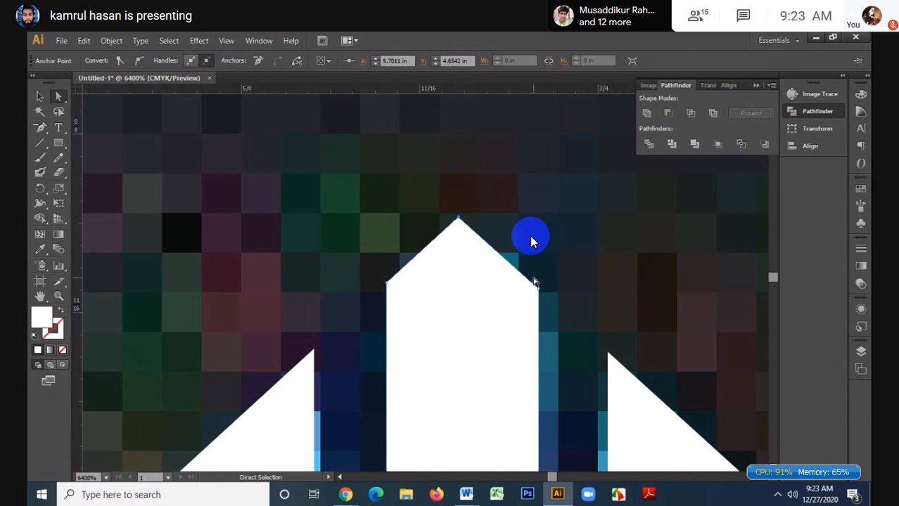
- Reposition the central stripe's apex anchor slightly higher and lower its left shoulder anchor level with the right shoulder
key("Right")
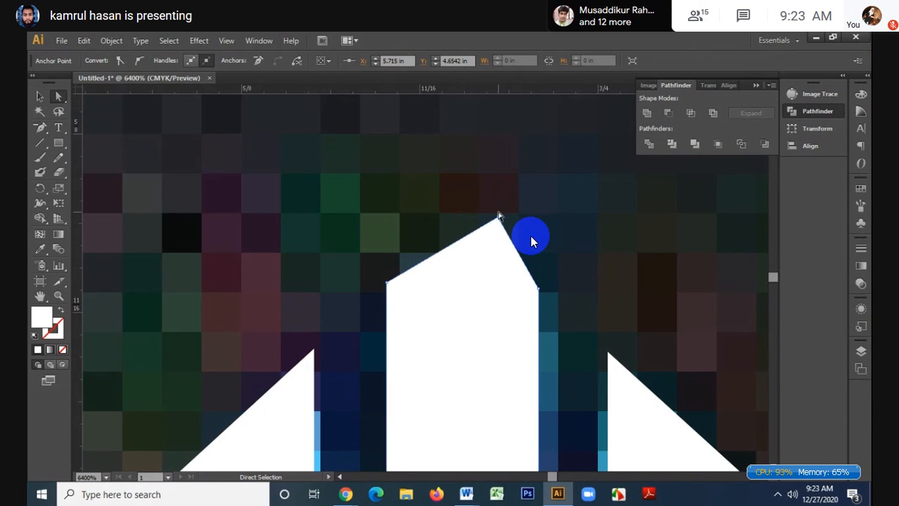
left_click_drag(497, 217, 459, 214)
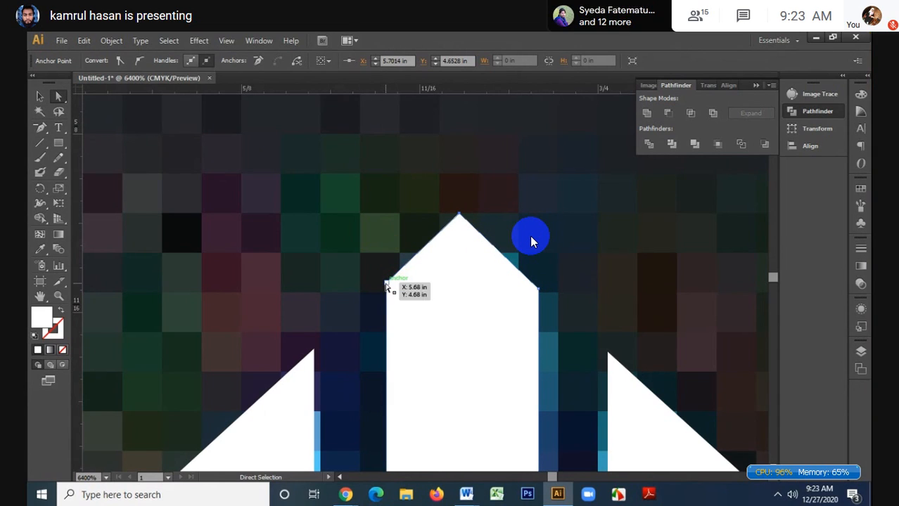
left_click_drag(386, 283, 386, 288)
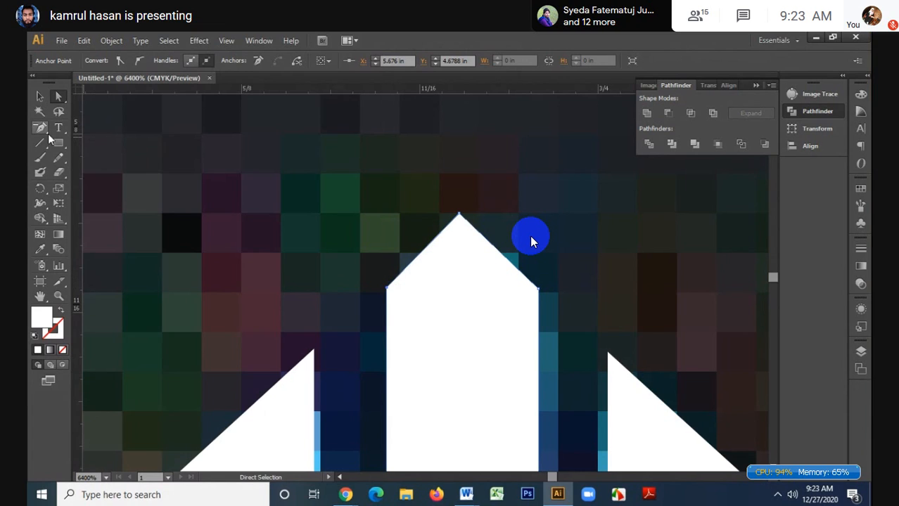
left_click_drag(538, 290, 538, 290)
key("v")
key("ctrl+minus")
key("ctrl+minus")
key("ctrl+minus")
key("ctrl+minus")
key("ctrl+minus")
key("ctrl+minus")
key("ctrl+minus")
key("ctrl+minus")
key("ctrl+minus")
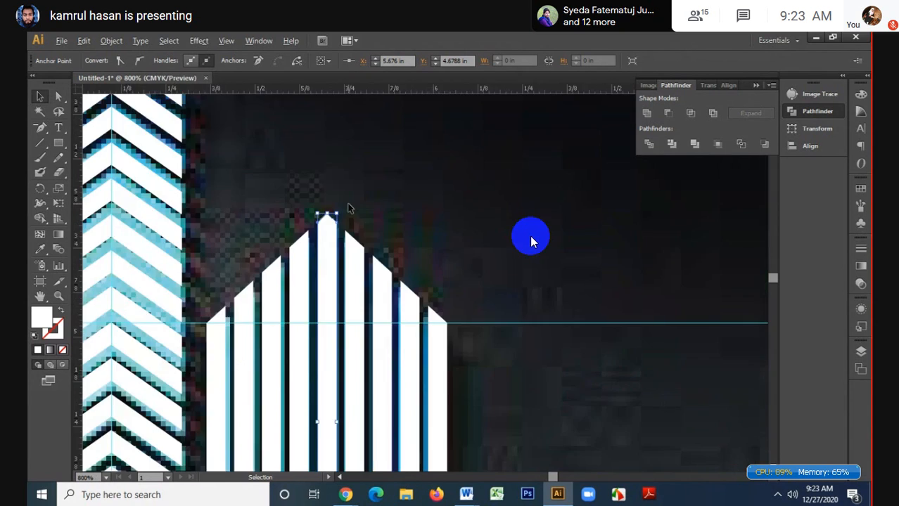
left_click(531, 241)
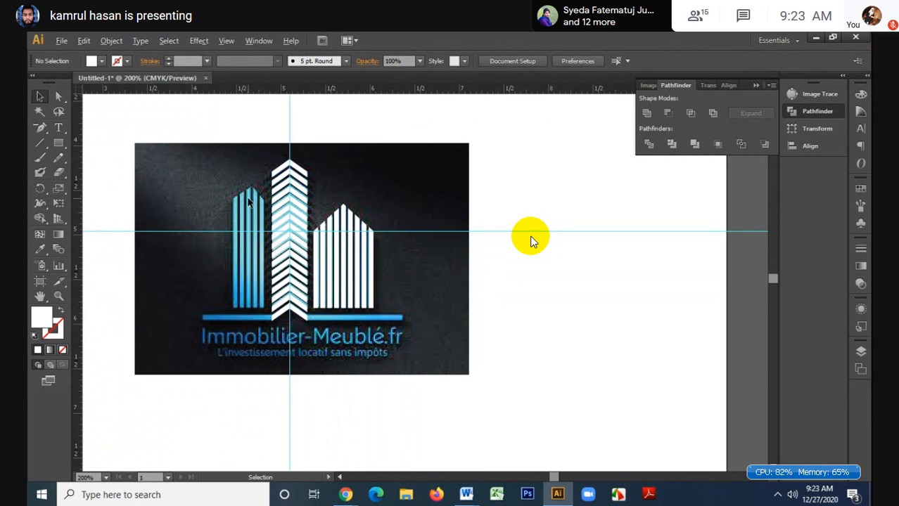
- Extend the bottom ends of the left building's five stripes down to the base of the reference stripes
scroll(247, 209, "up", 2)
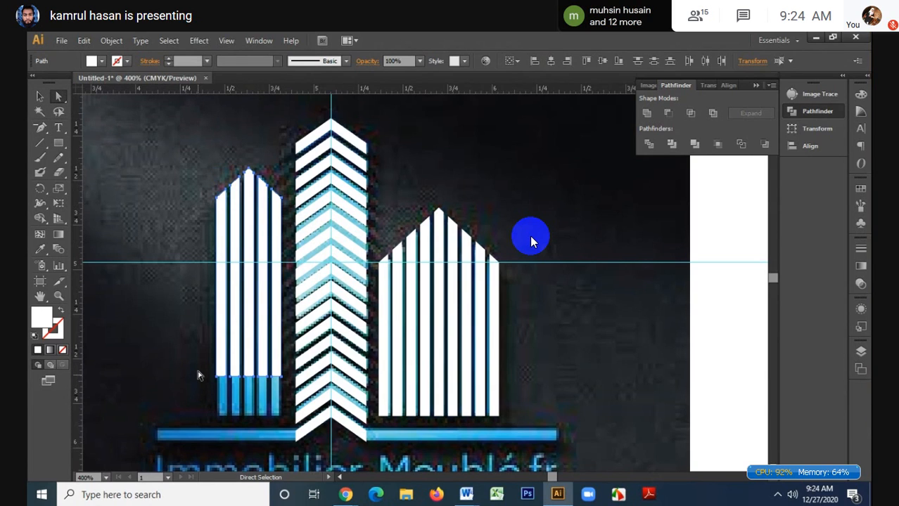
left_click_drag(195, 361, 287, 392)
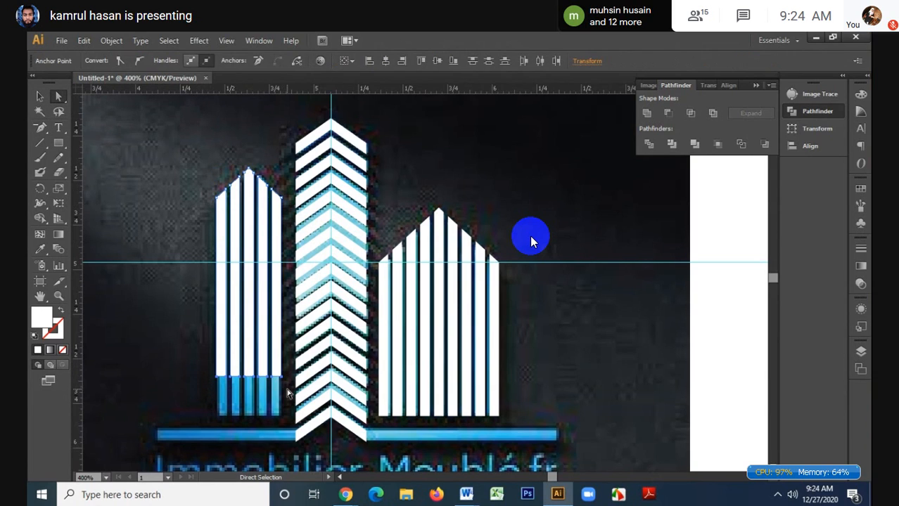
key("Down")
key("Down")
key("Down")
key("Down")
key("Down")
key("Down")
key("Down")
key("Down")
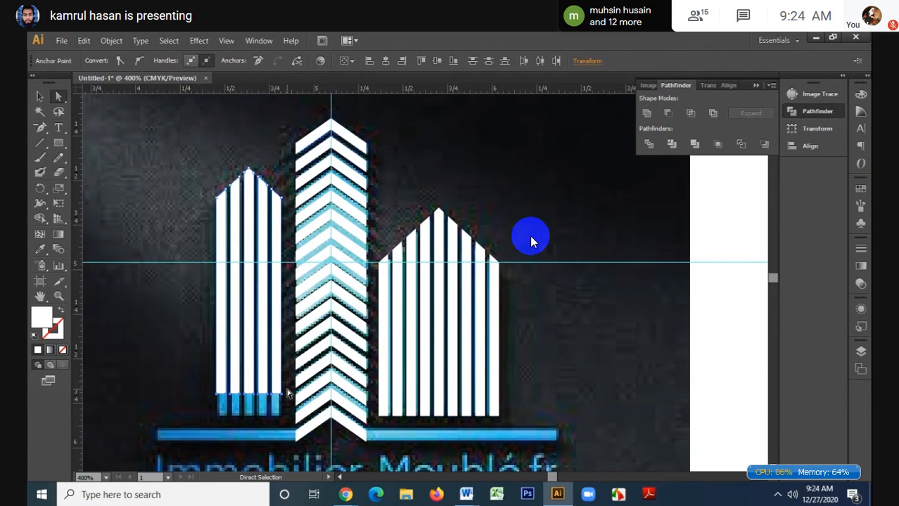
key("Down")
key("Down")
key("Down")
key("Down")
key("Down")
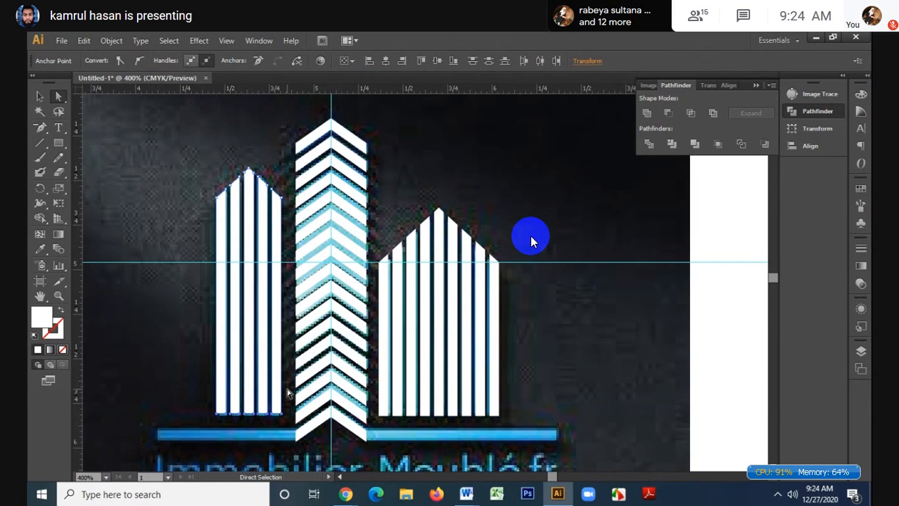
- Select all stripes of the left and right buildings and align their bottom edges
left_click(39, 97)
left_click_drag(187, 367, 286, 408)
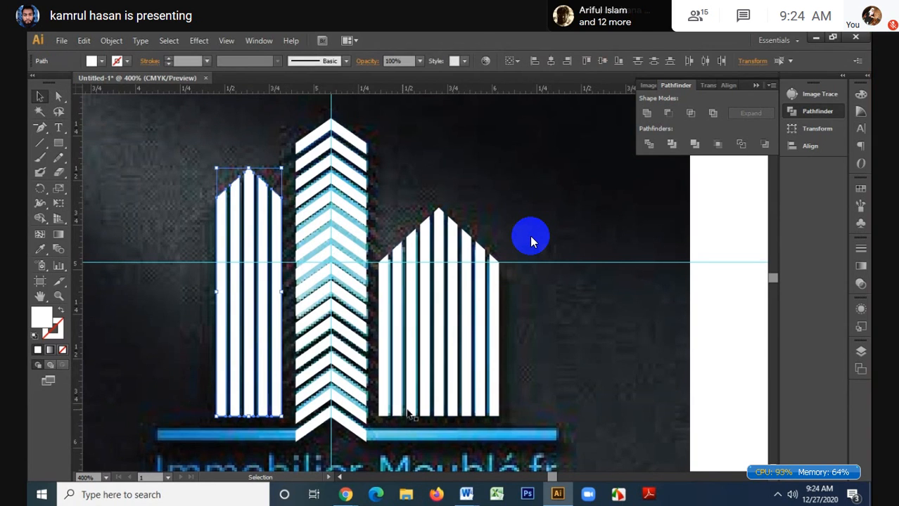
left_click_drag(564, 380, 373, 398)
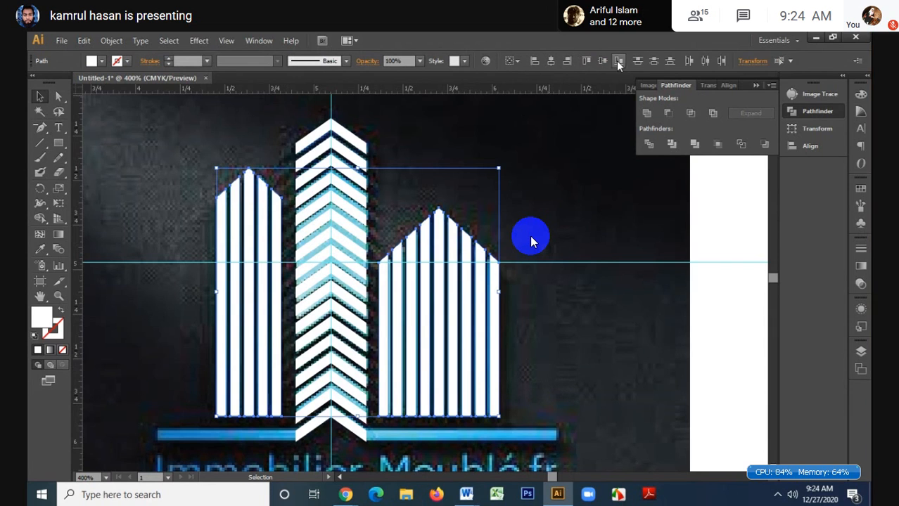
left_click(612, 294)
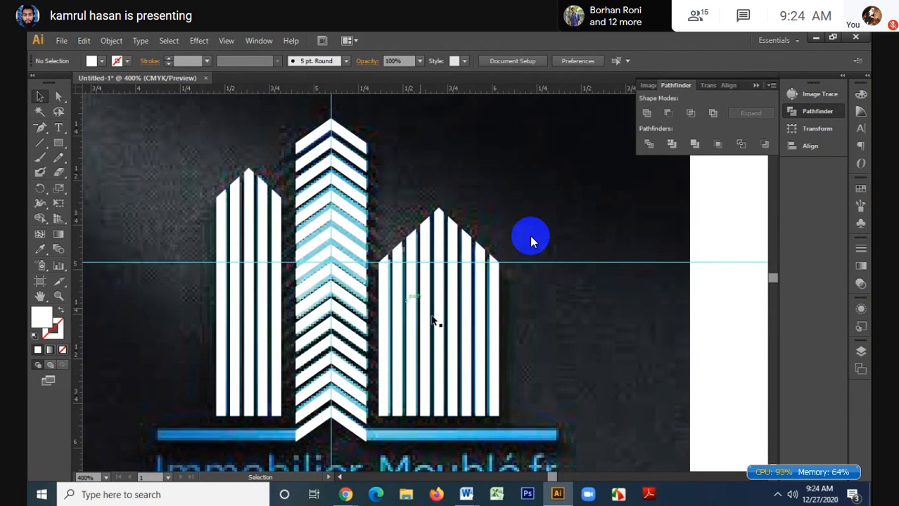
- Draw a small white rectangle beside the lowest chevron's left end, matching the height of that end's vertical edge
scroll(435, 321, "down", 3)
scroll(435, 322, "down", 2)
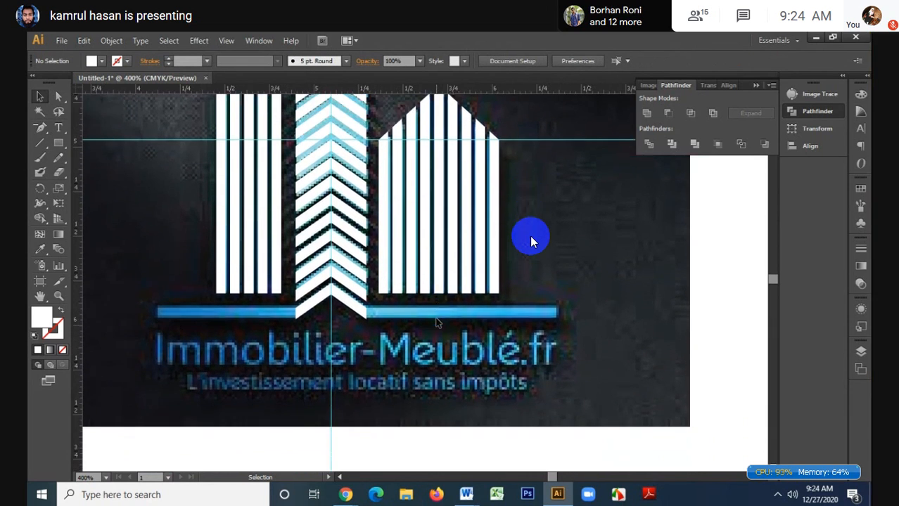
left_click(60, 144)
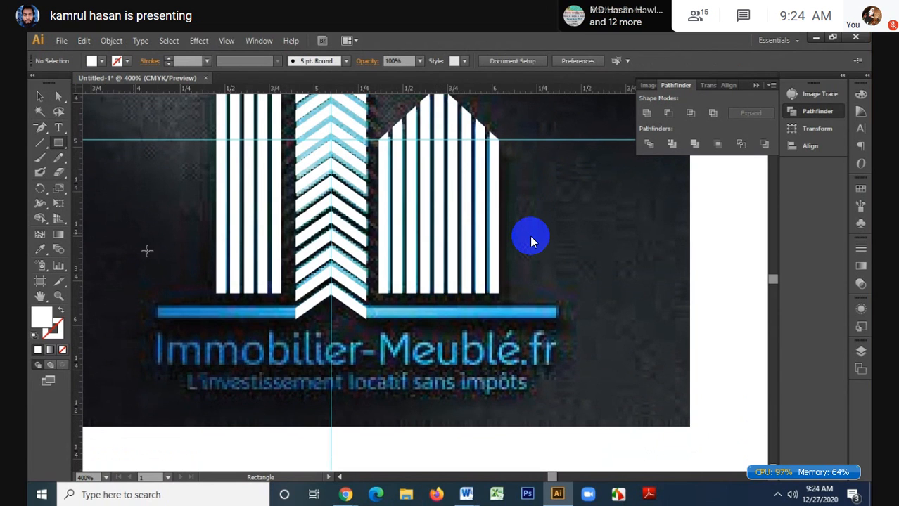
scroll(288, 313, "up", 3)
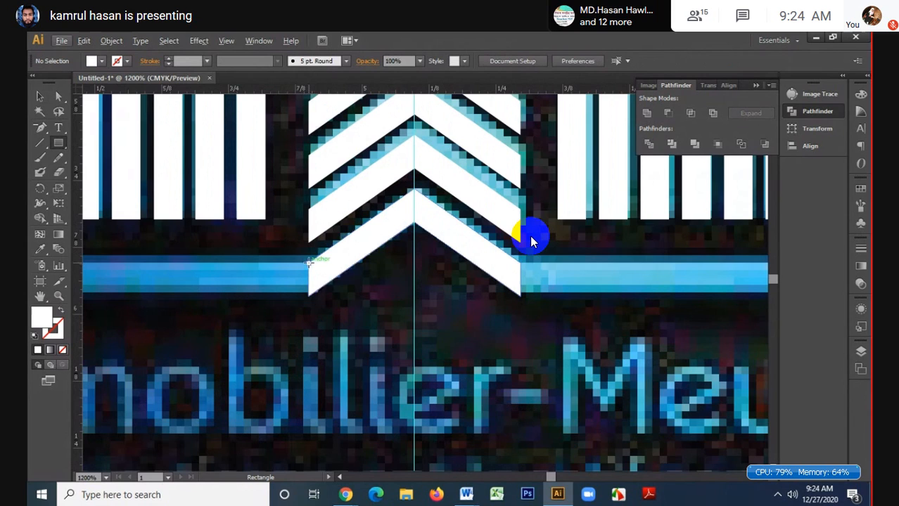
left_click_drag(310, 262, 297, 296)
left_click(41, 97)
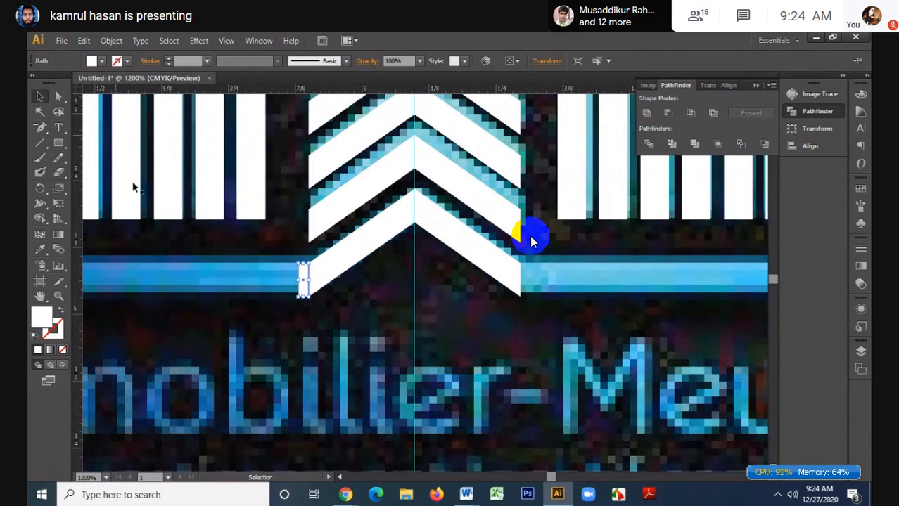
- Stretch the rectangle along the left half of the underline, from its outer end to the lowest chevron
scroll(264, 274, "down", 2)
left_click_drag(262, 272, 217, 293)
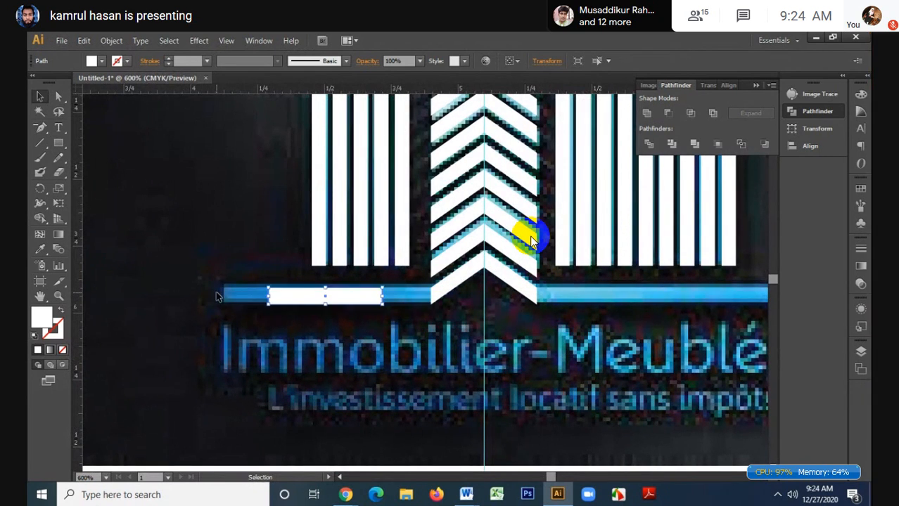
left_click_drag(381, 295, 434, 296)
scroll(321, 301, "up", 3)
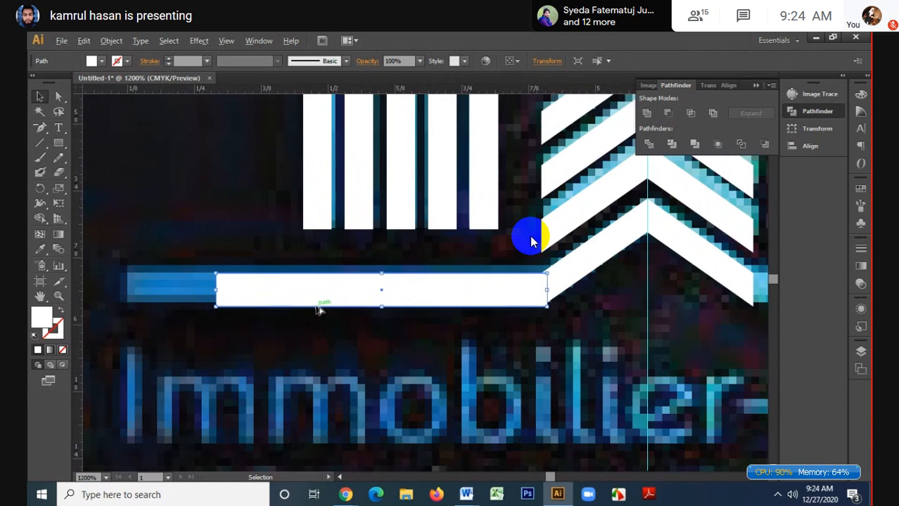
left_click_drag(216, 291, 127, 290)
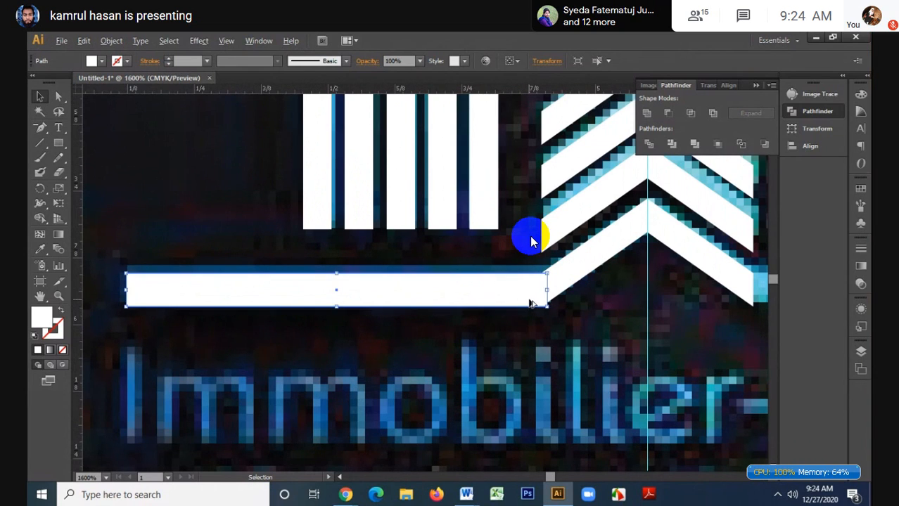
- Fit the left bar's inner end flush against the lowest chevron's vertical edge
scroll(538, 300, "up", 3)
mouse_move(547, 291)
left_mouse_down()
mouse_move(497, 283)
mouse_move(531, 286)
left_mouse_up()
left_click(588, 329)
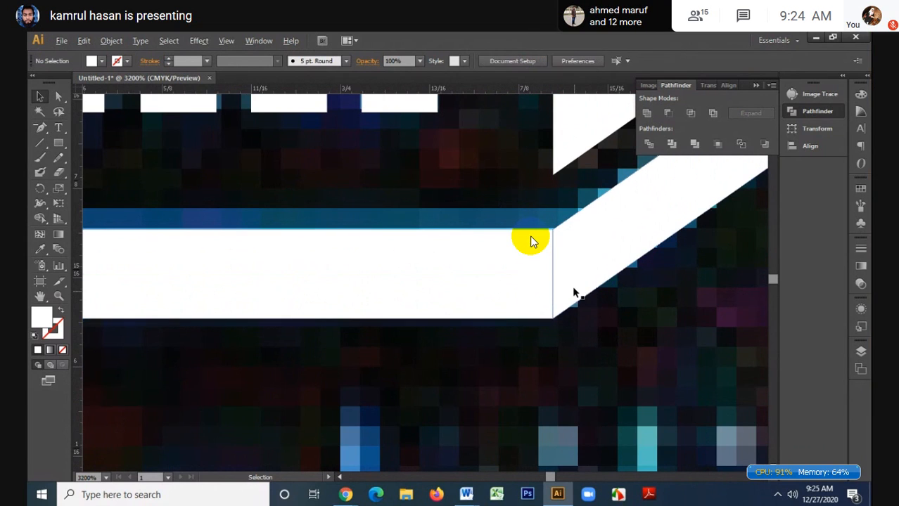
scroll(573, 291, "up", 1)
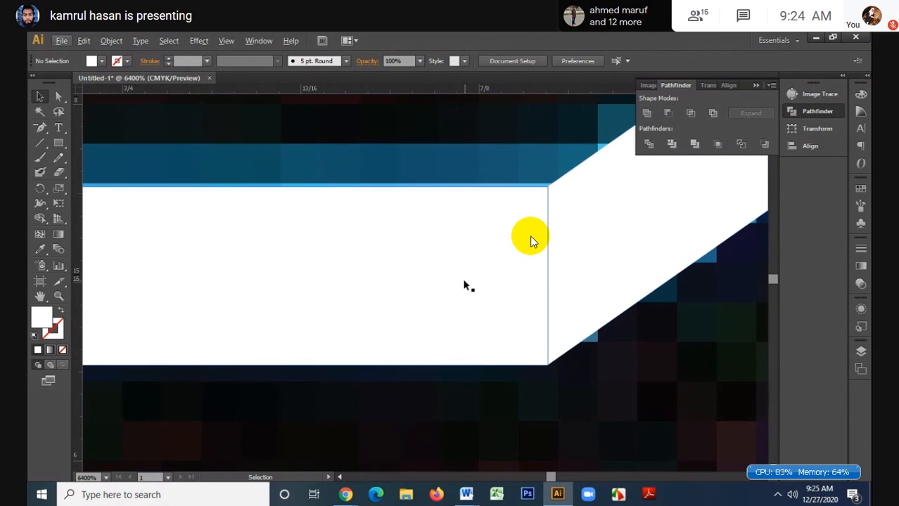
scroll(461, 285, "down", 1)
scroll(456, 285, "down", 1)
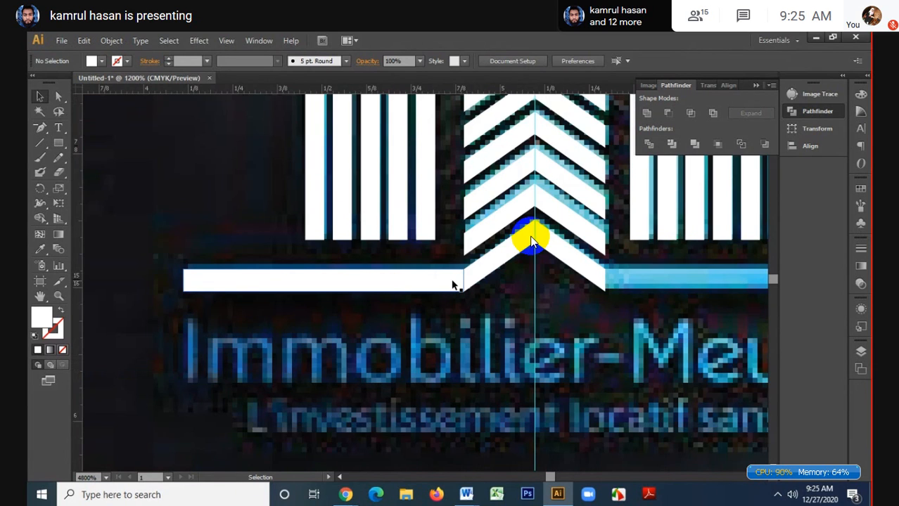
- Copy the left bar to the other side of the tower, flush with the lowest chevron's right end
left_click(453, 285)
scroll(456, 285, "down", 2)
left_click_drag(397, 284, 696, 290)
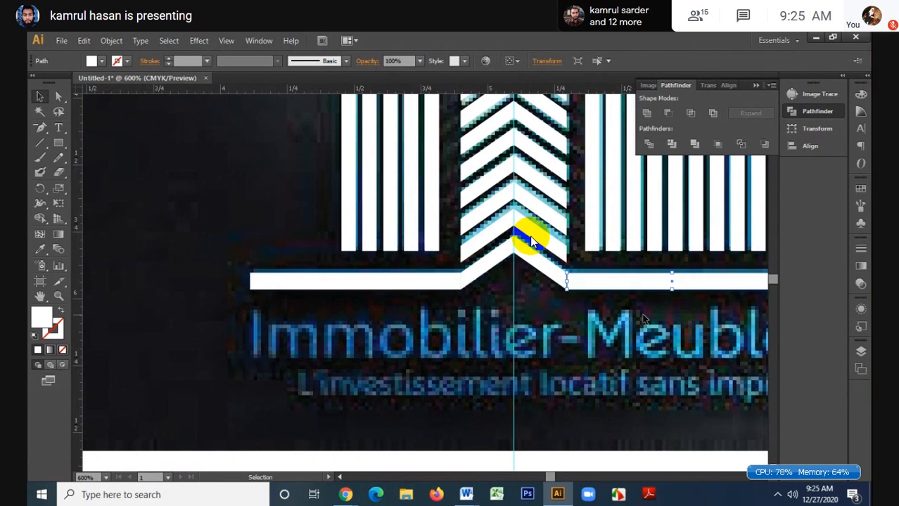
scroll(513, 313, "up", 6)
key("ctrl+shift+a")
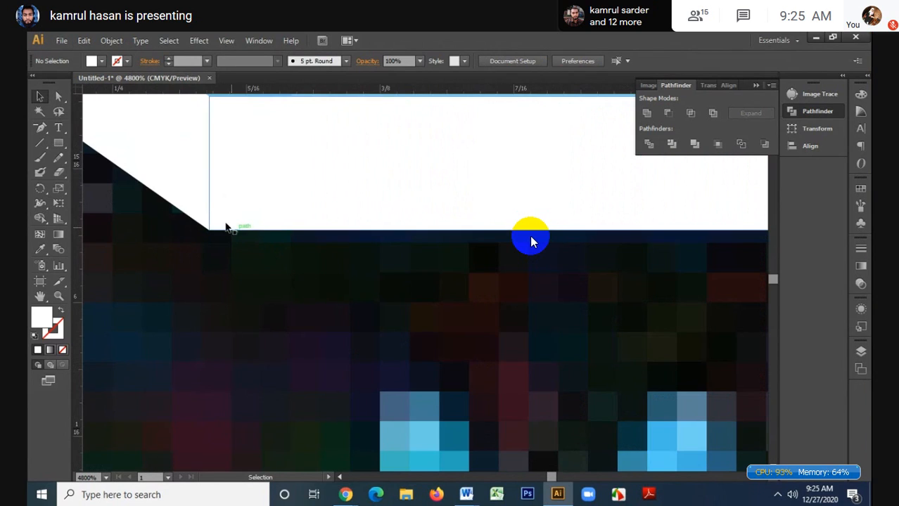
- Unite the right bar with the lowest chevron as a compound shape and expand it
left_click(239, 177)
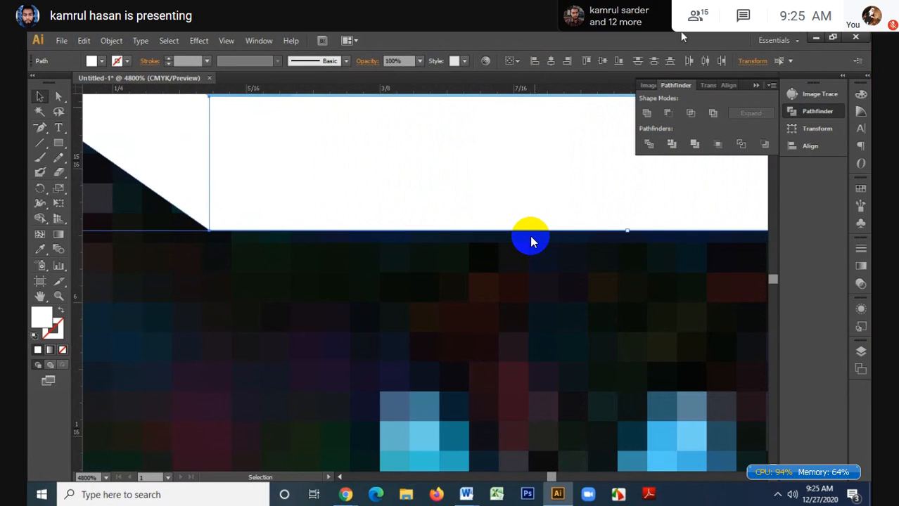
left_click(650, 114, "alt")
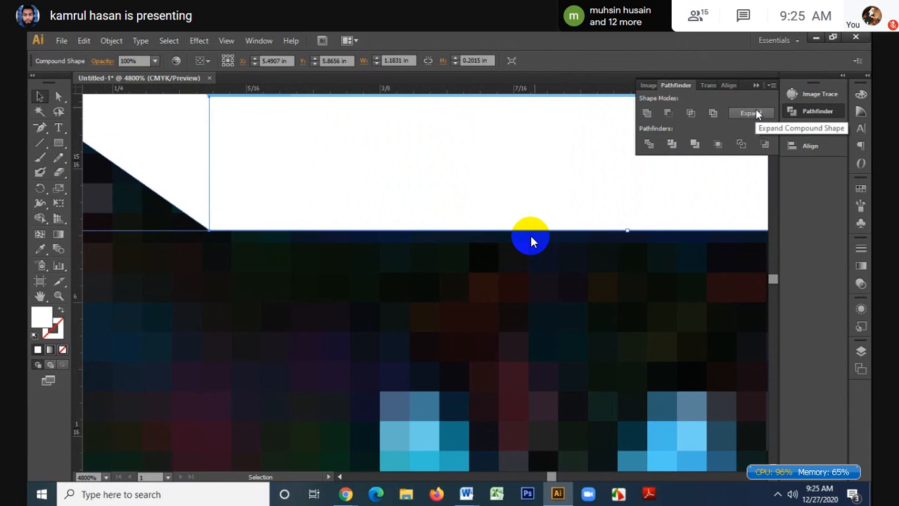
left_click(756, 115)
left_click(586, 240)
scroll(581, 235, "down", 4)
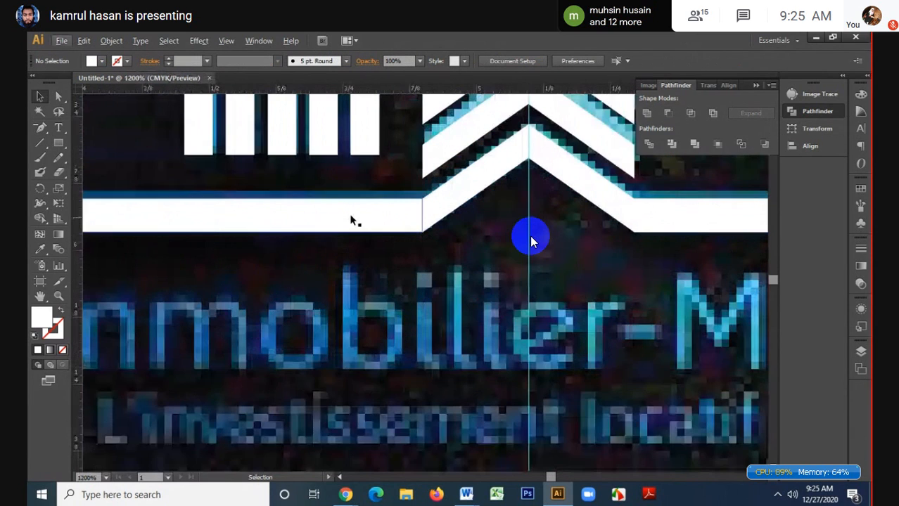
- Unite the left bar with the joined chevron and right bar as a compound shape and expand it
left_click(531, 237)
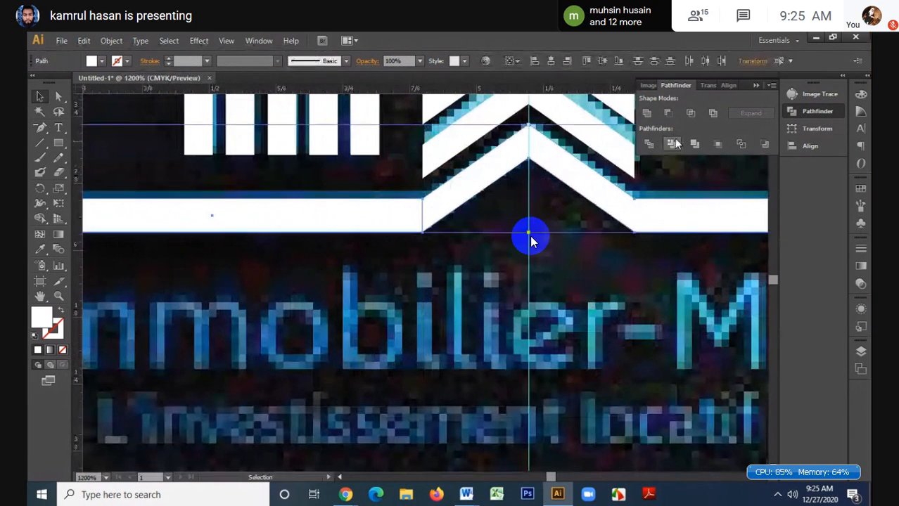
left_click(646, 114, "alt")
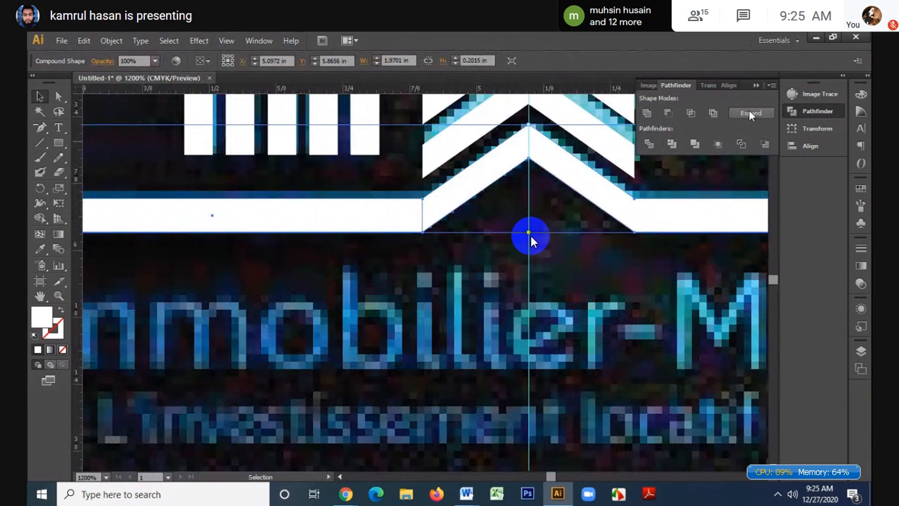
left_click(750, 115)
left_click(469, 258)
scroll(469, 259, "down", 5)
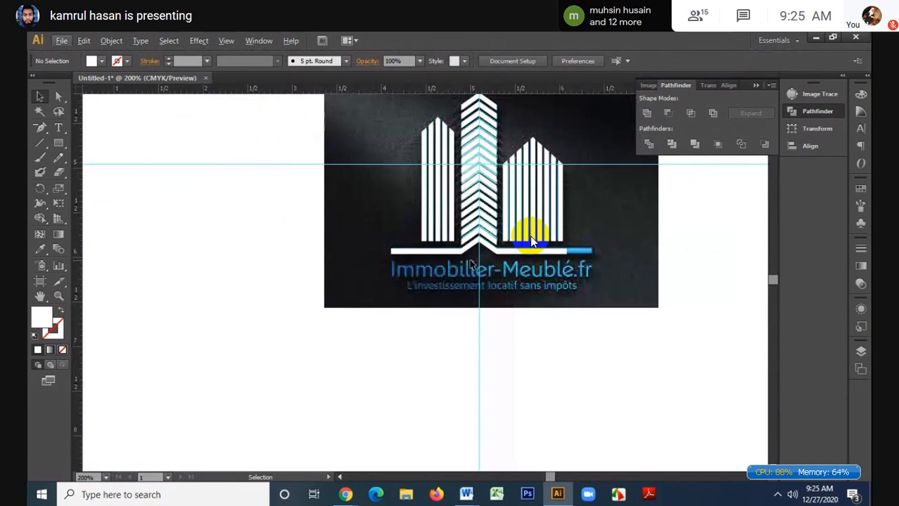
scroll(531, 241, "up", 1)
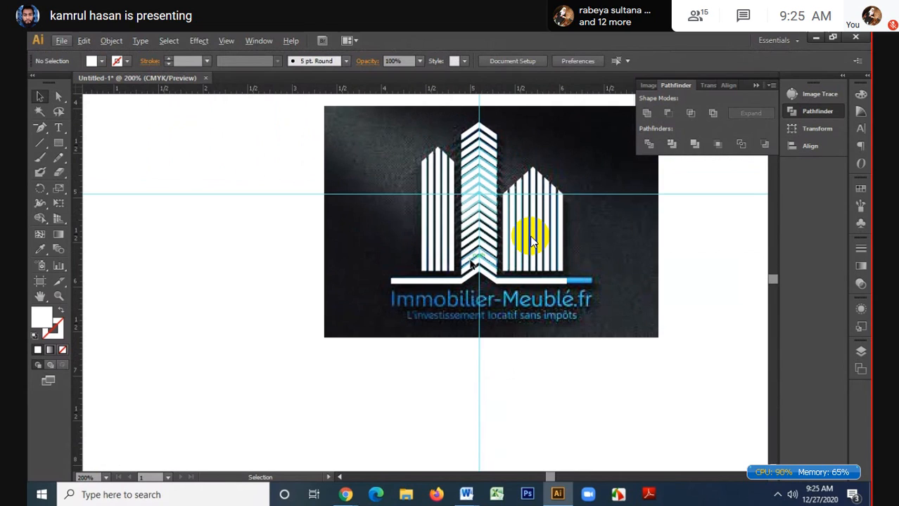
- Extend the joined underline bar's right end to the end of the original bar in the pasted image
scroll(595, 269, "up", 1)
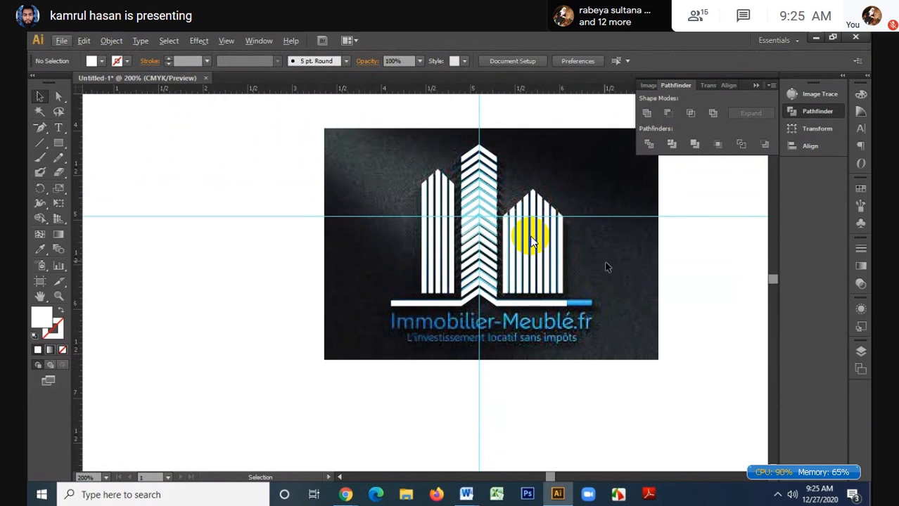
left_click(568, 307)
key("a")
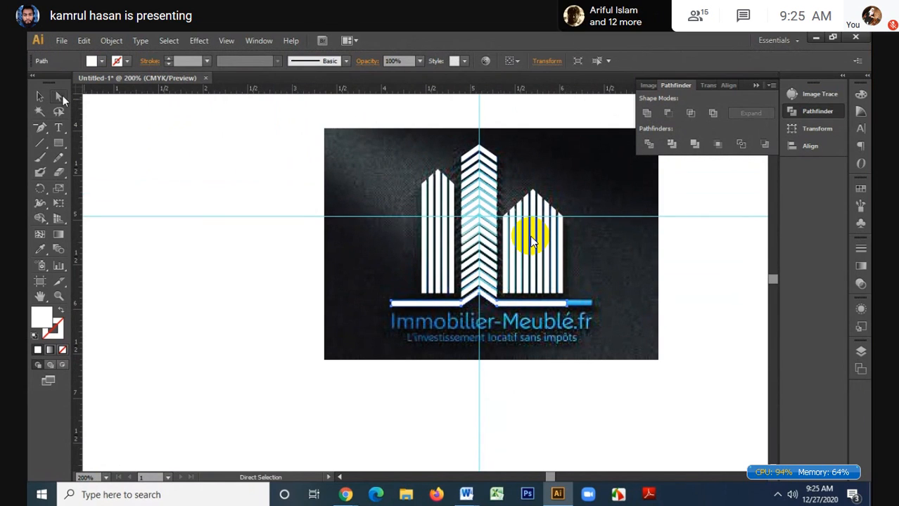
scroll(573, 308, "up", 1)
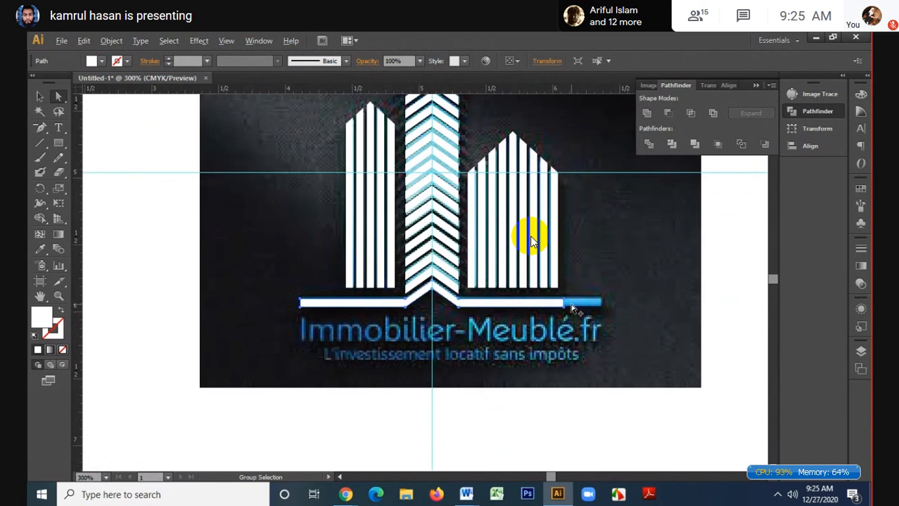
scroll(572, 308, "up", 2)
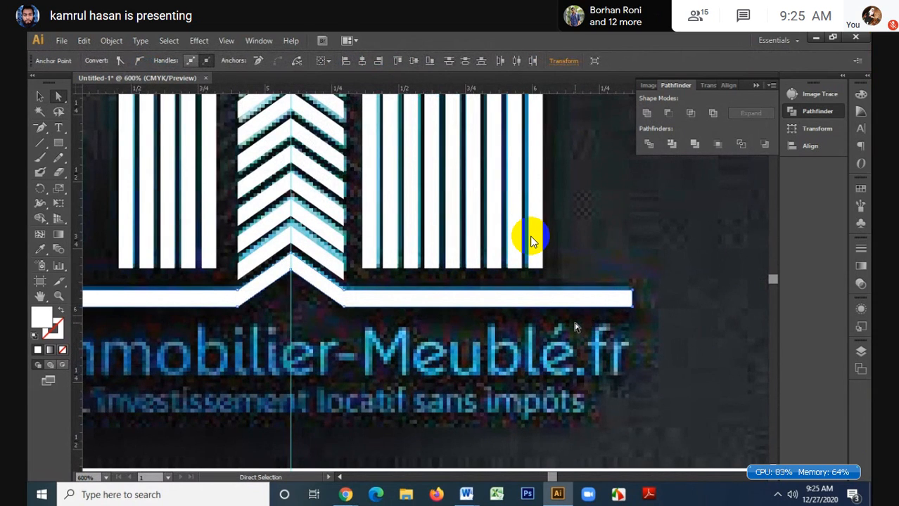
left_click(41, 97)
scroll(531, 239, "down", 1)
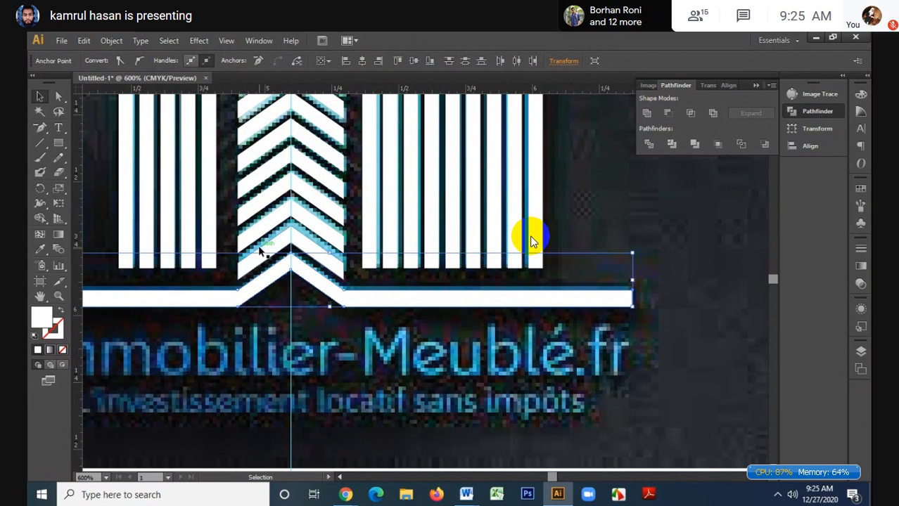
scroll(531, 241, "down", 1)
scroll(531, 241, "down", 1)
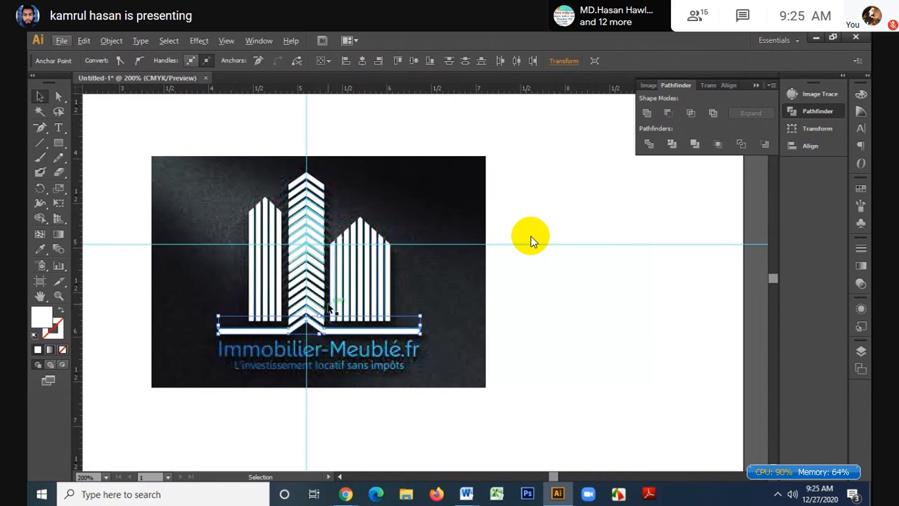
left_click(530, 241)
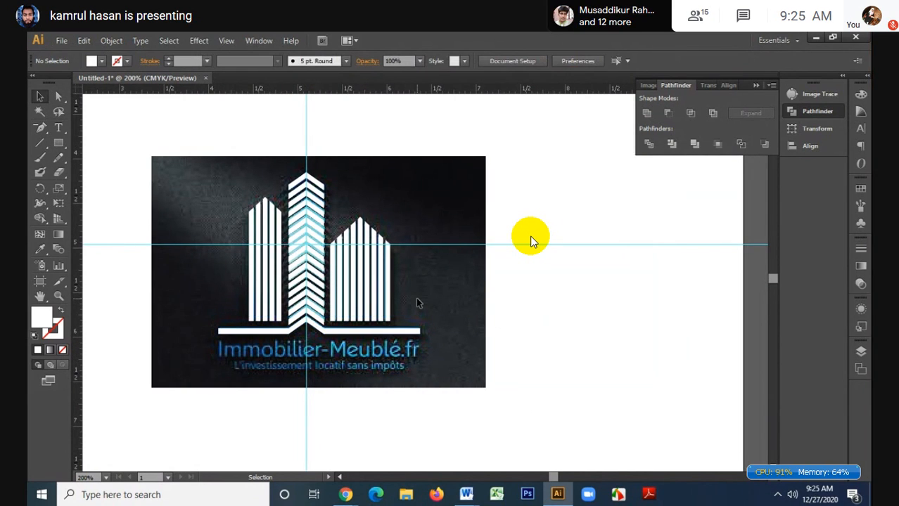
- Add the text line "Immobilier-Meuble.fr" over the original name beneath the underline bar
scroll(531, 241, "down", 1)
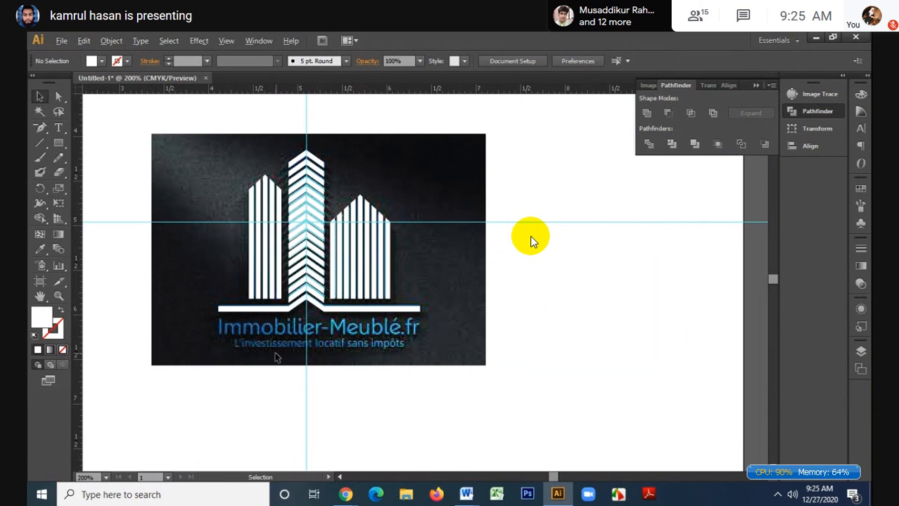
scroll(531, 242, "up", 3)
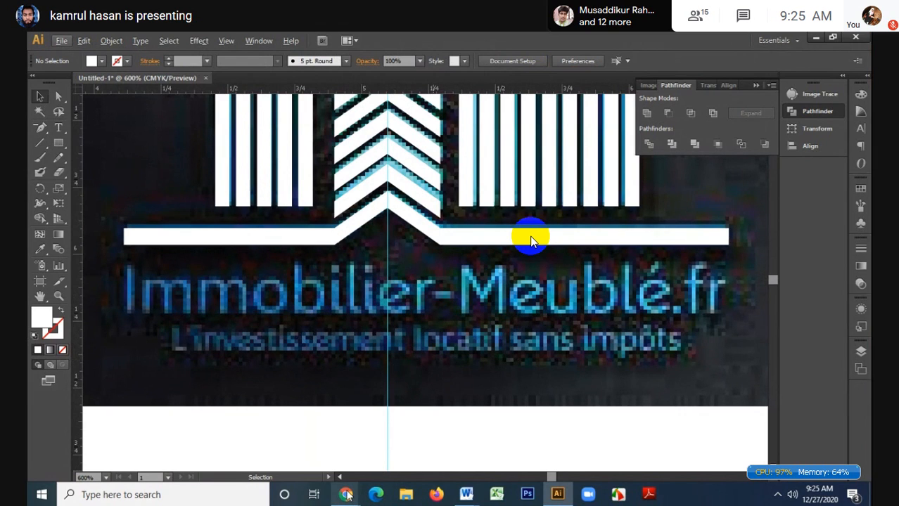
mouse_move(346, 496)
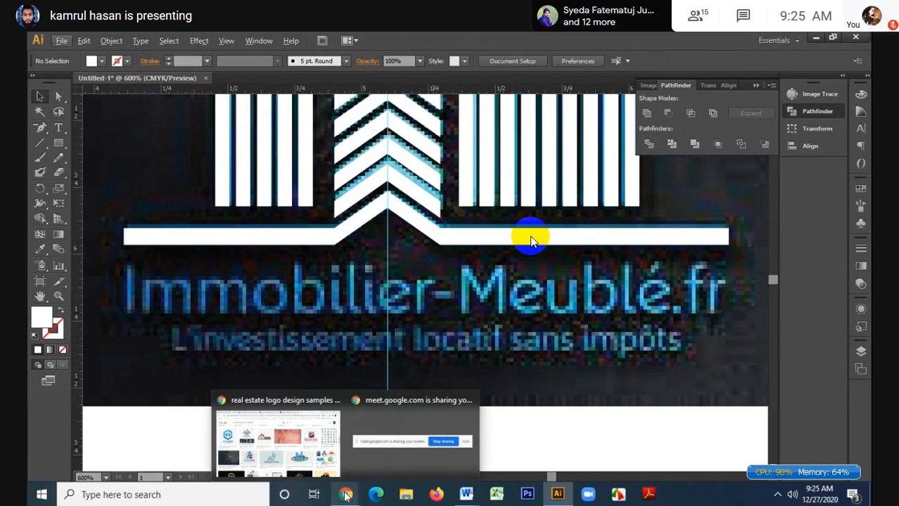
left_click(59, 127)
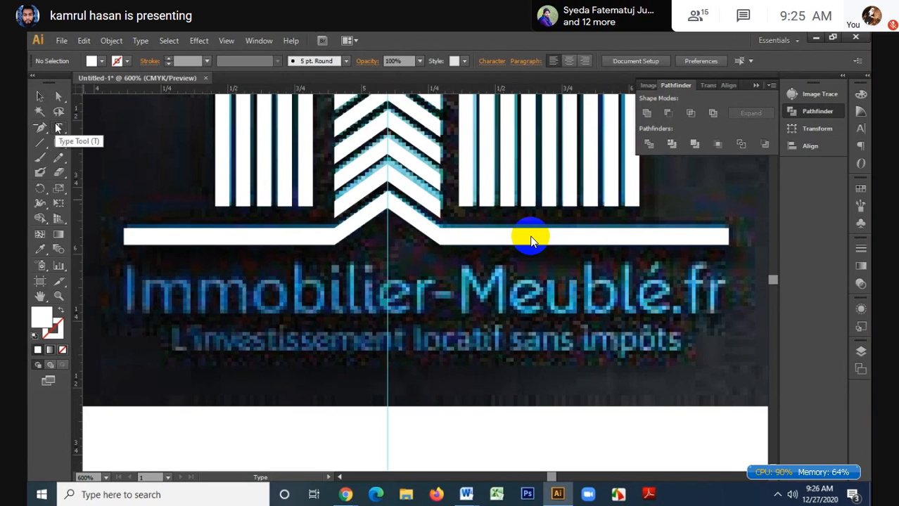
left_click(131, 308)
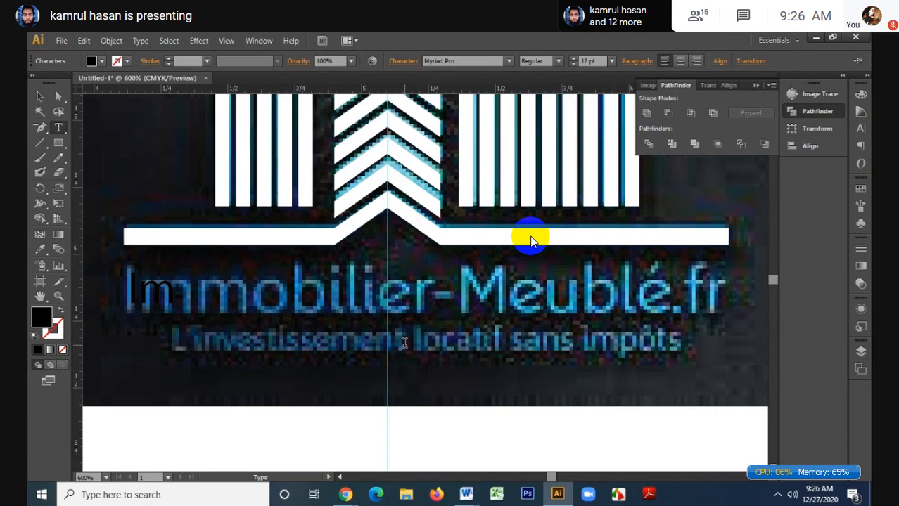
type("m")
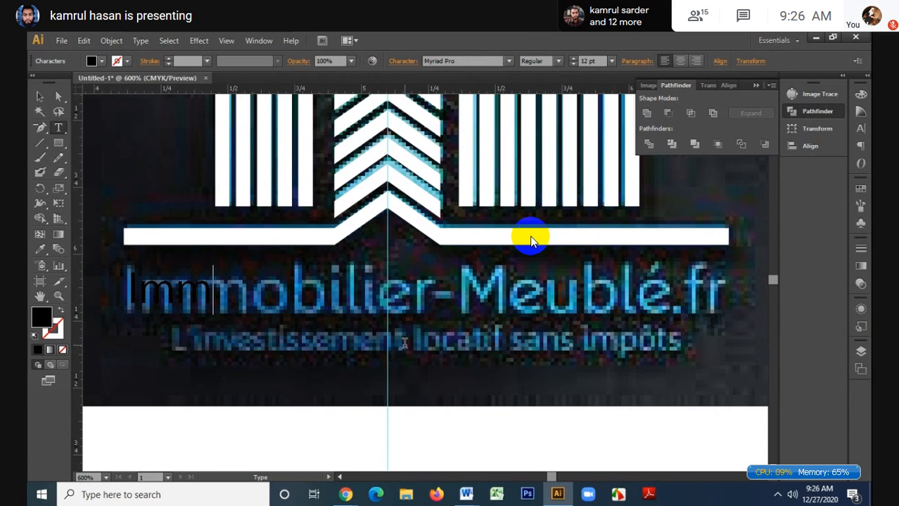
type("obi")
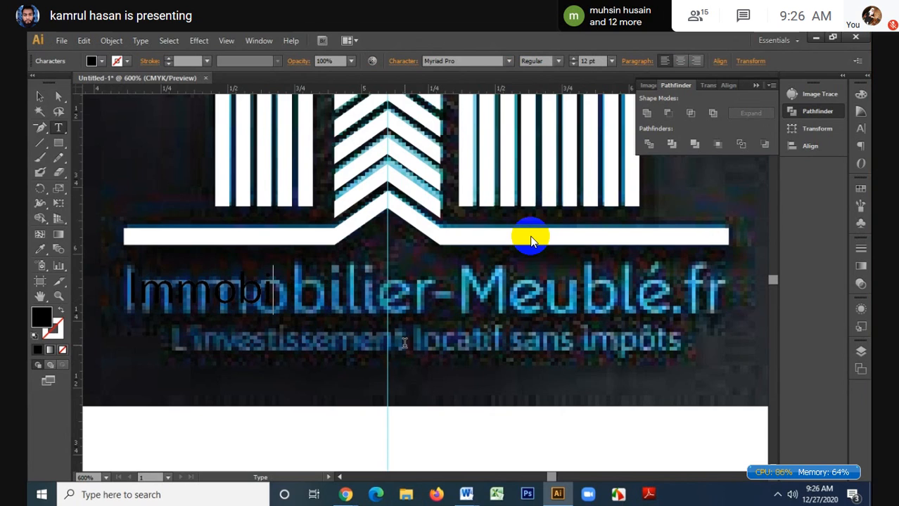
type("lier-")
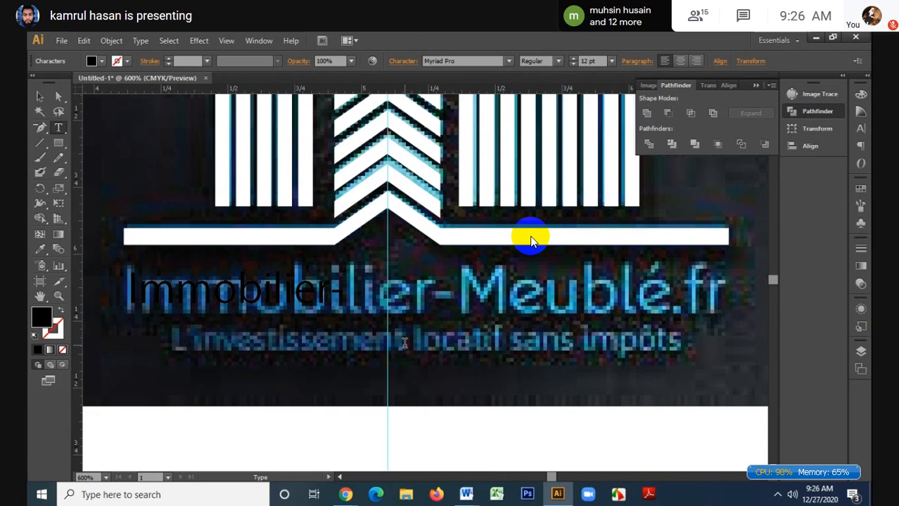
type("M")
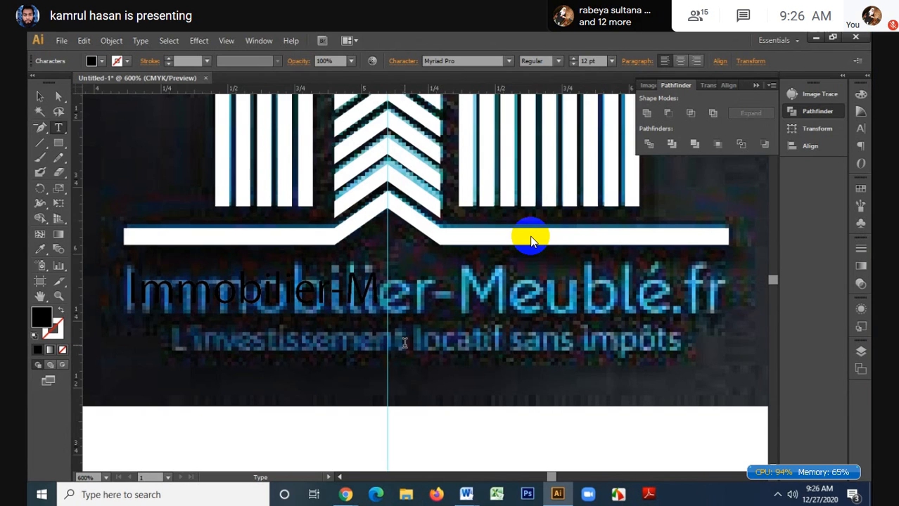
type("eu")
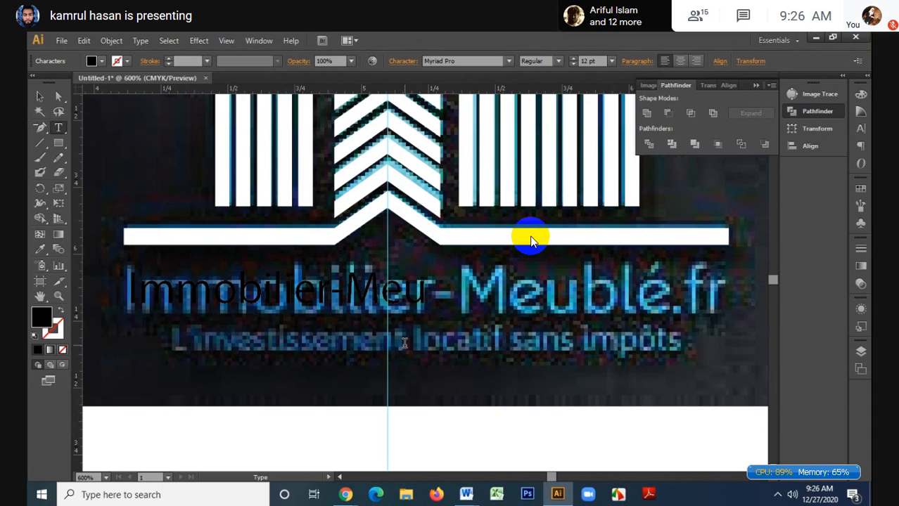
type("bl")
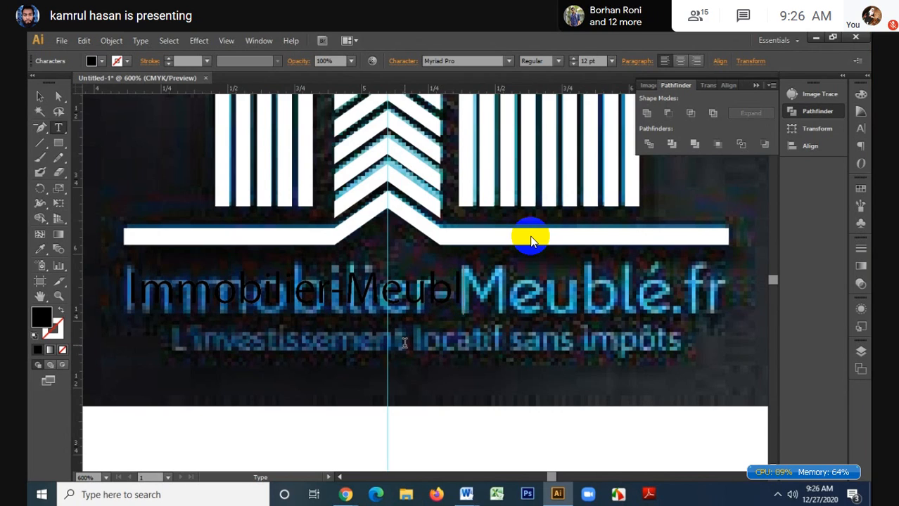
type("e")
type(".fr")
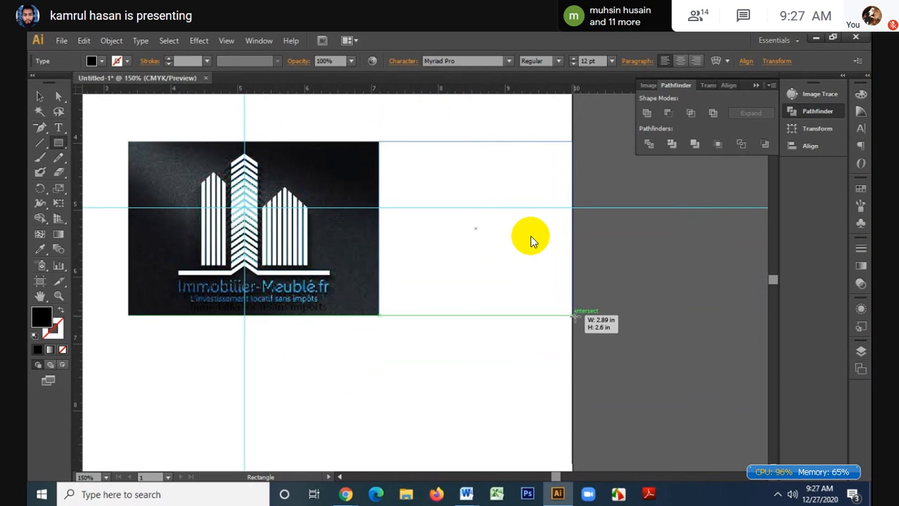
- Draw a black rectangle about 2.9 by 2.6 in against the pasted image's right edge, matching its height
left_click(532, 241)
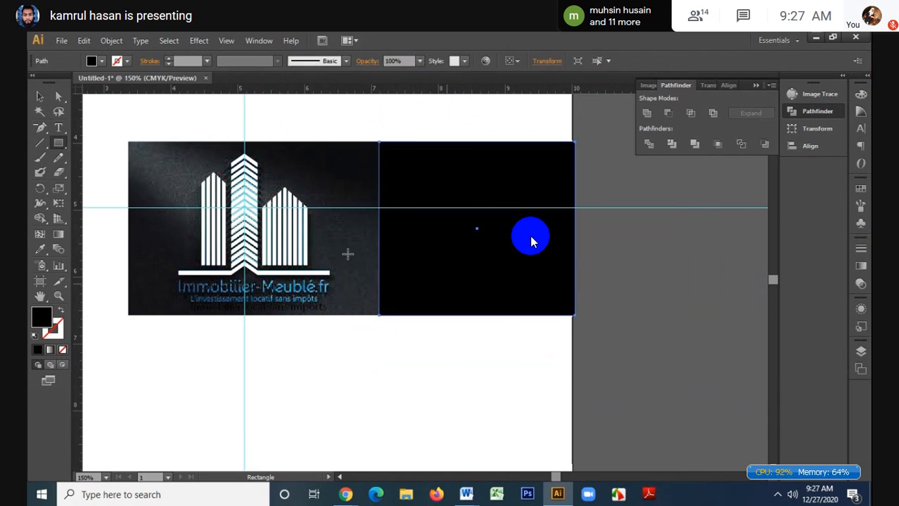
left_click(41, 96)
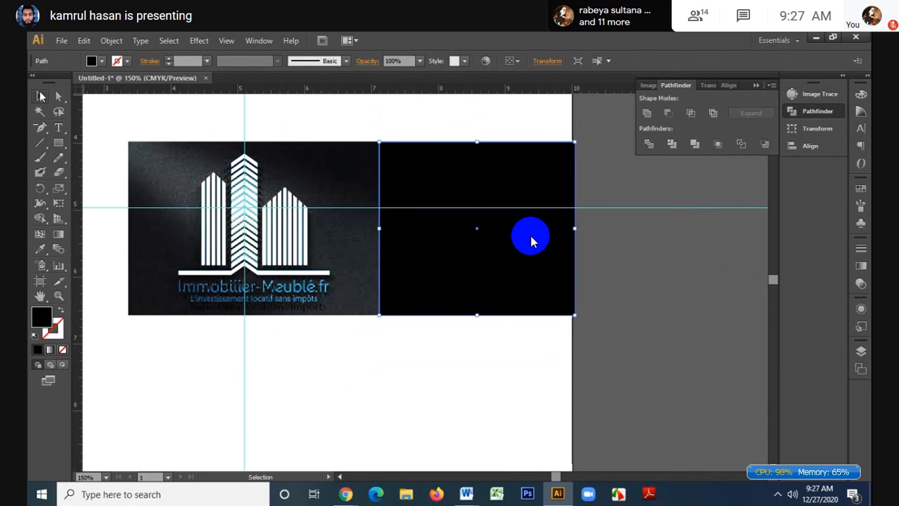
left_click(96, 133)
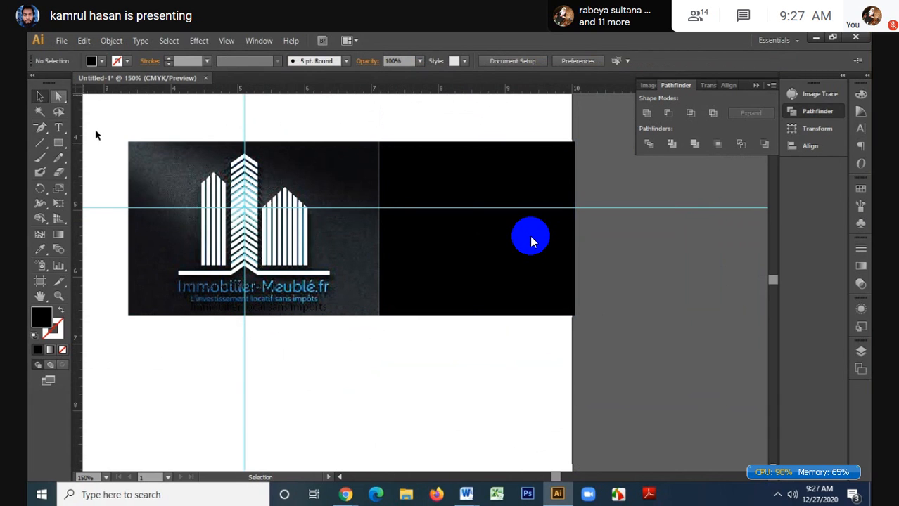
- Fill both text lines beneath the underline bar with white
left_click(253, 299)
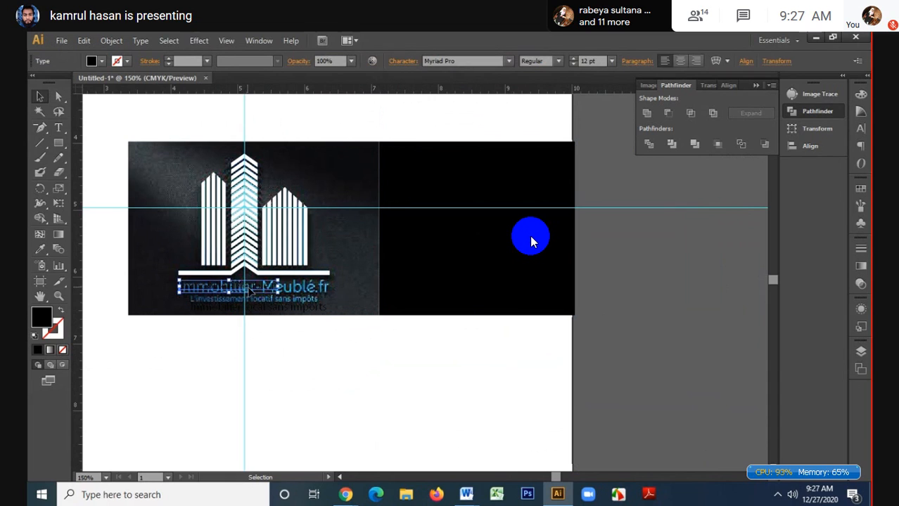
left_click(296, 311, "shift")
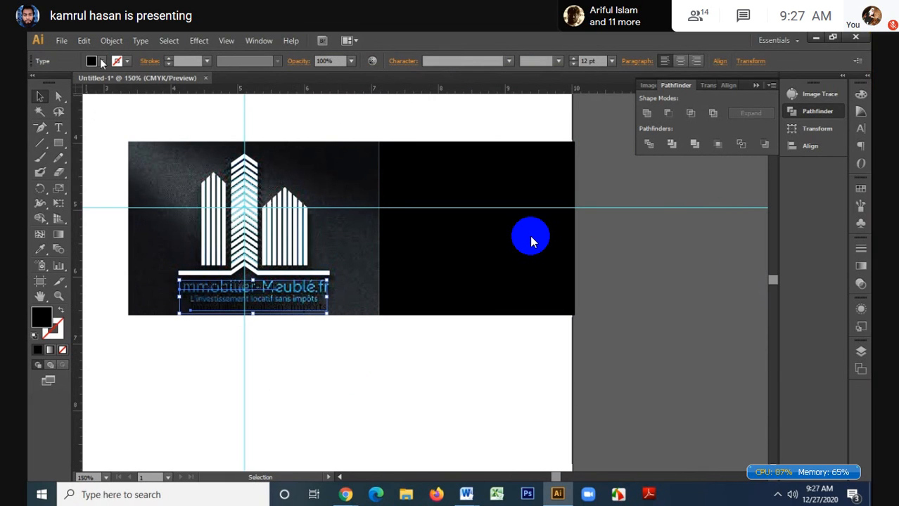
left_click(102, 61)
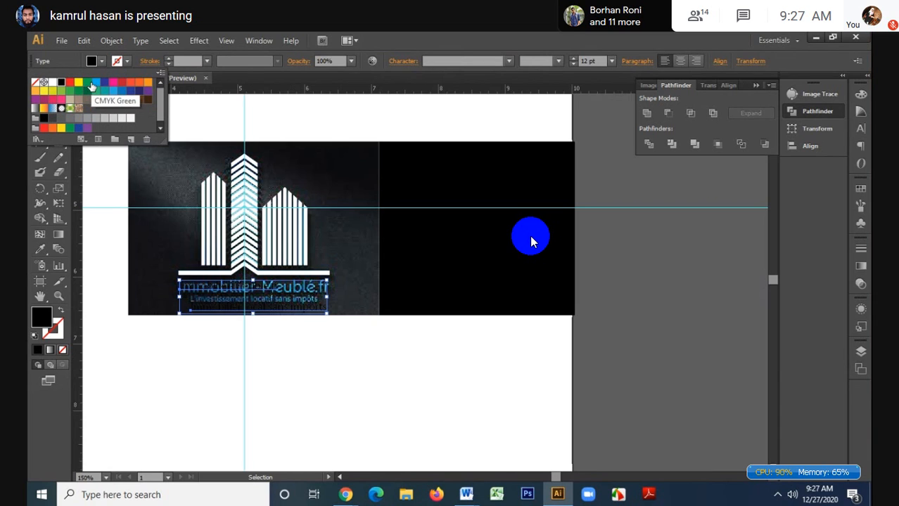
left_click(53, 83)
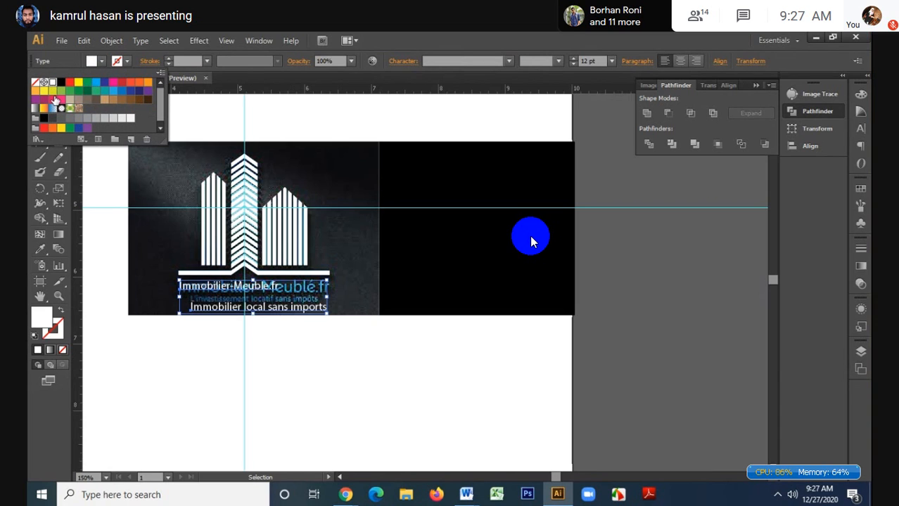
- Move the complete traced logo and both text lines off the pasted image onto the black rectangle
left_click_drag(179, 153, 327, 318)
left_click_drag(279, 246, 531, 241)
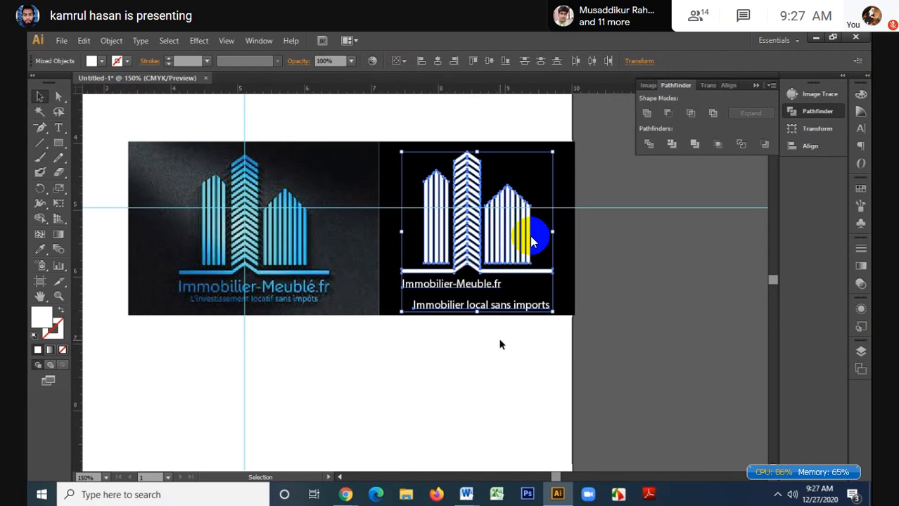
left_click(500, 344)
scroll(524, 265, "up", 1)
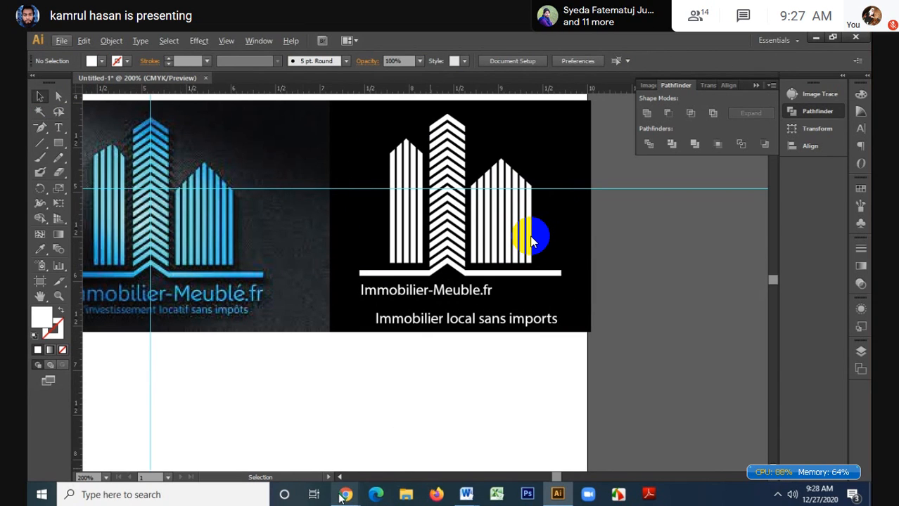
- Switch to Chrome and open the uiGradients website (uigradients.com/#Shifter) in a new tab
mouse_move(346, 494)
left_click(294, 439)
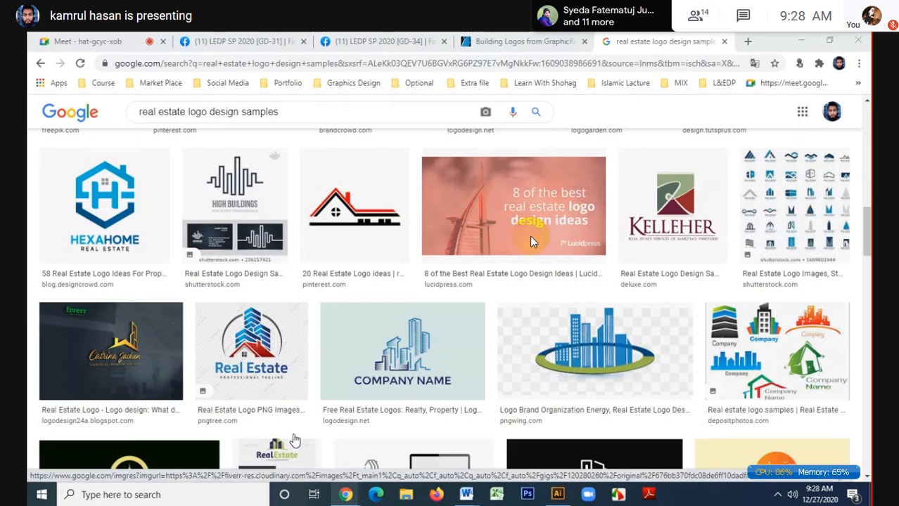
left_click(747, 41)
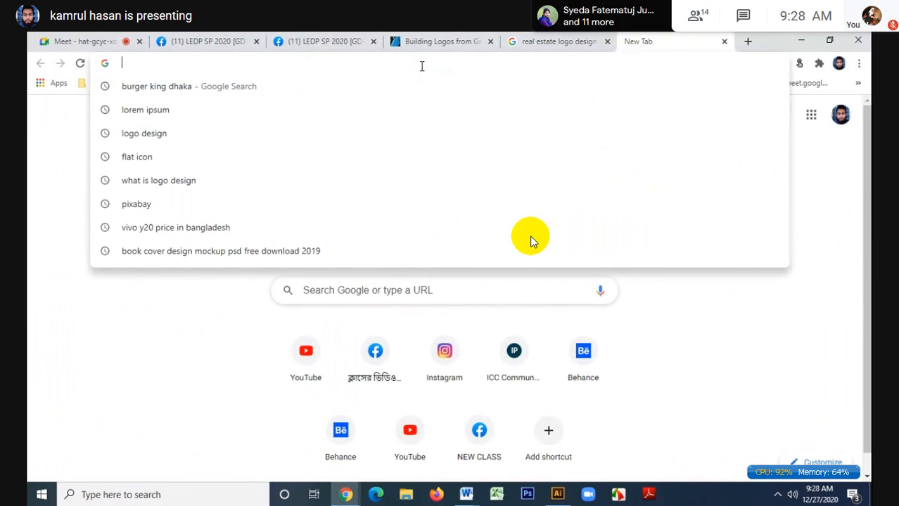
type("ui")
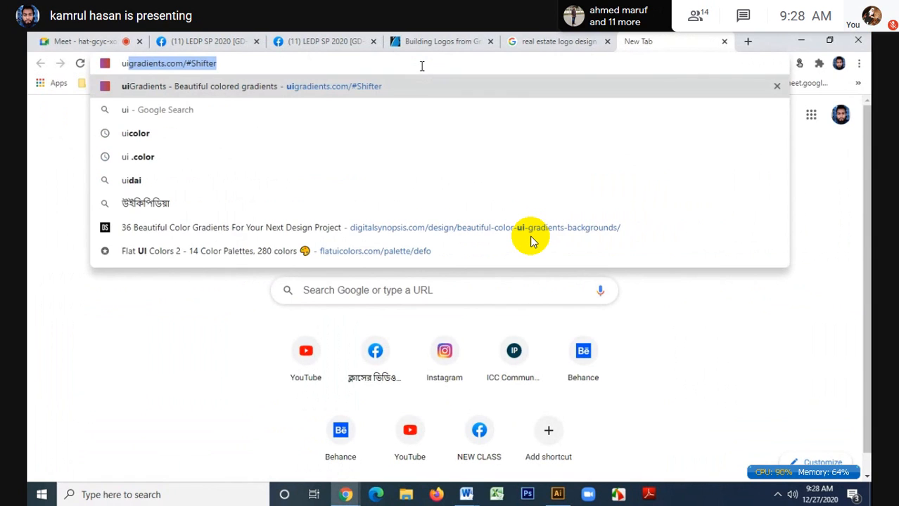
key("Return")
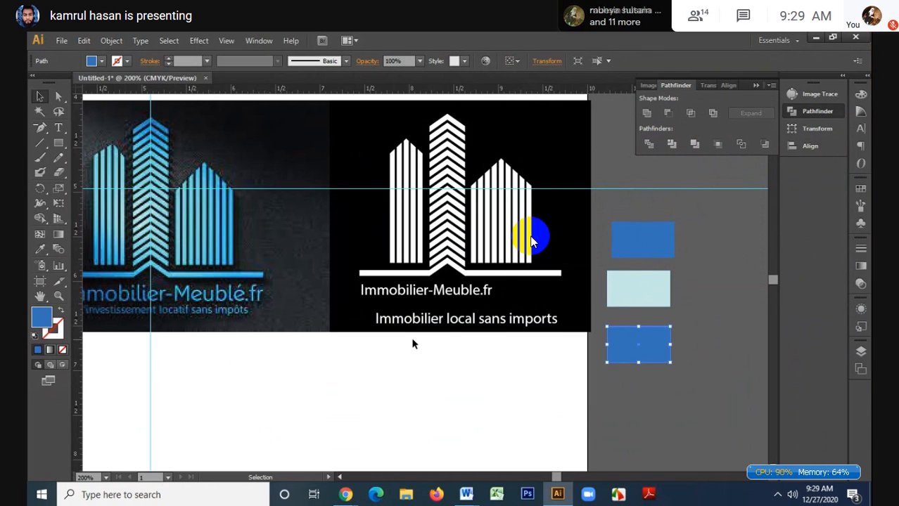
- Give the lowest sample rectangle a linear gradient and set its end stop to the blue sampled from the uppermost rectangle
left_click(50, 349)
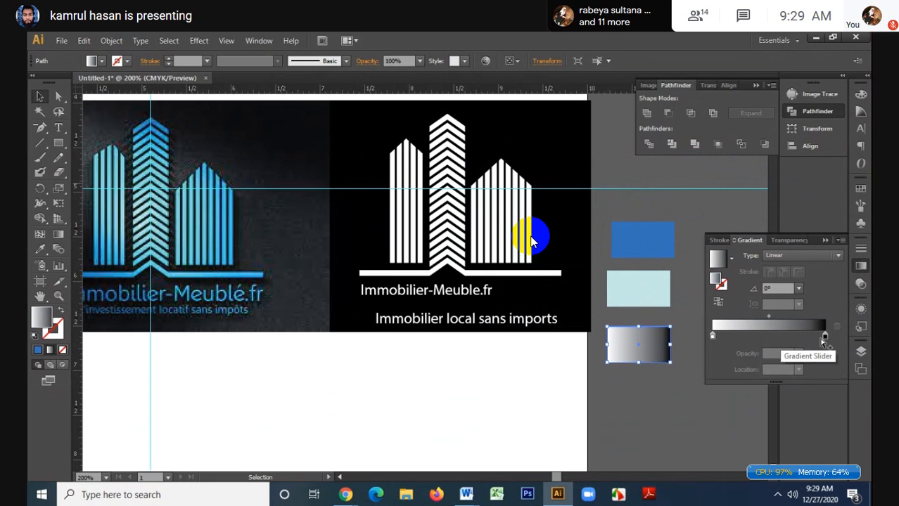
left_click(824, 336)
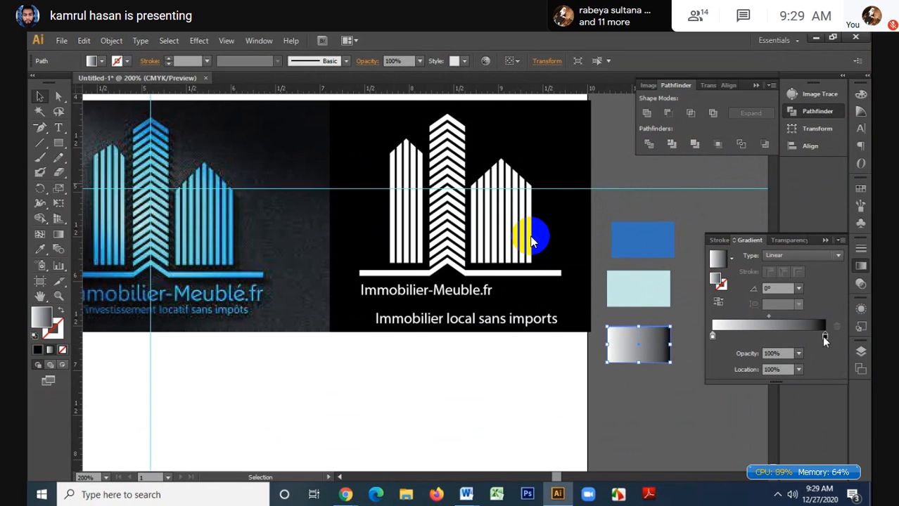
key("i")
left_click(670, 253, "shift")
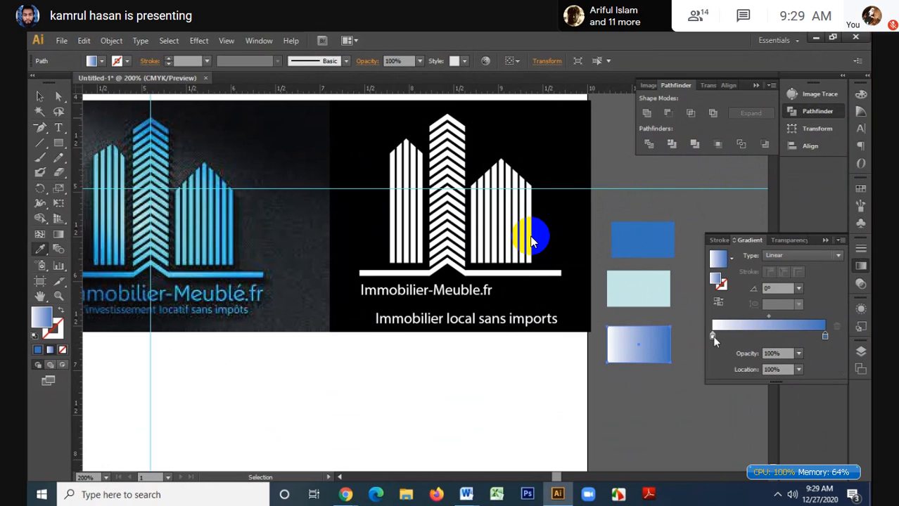
- Set the gradient's start stop to the pale teal of the middle sample rectangle and nudge the gradient rectangle slightly upward
left_click(637, 284, "shift")
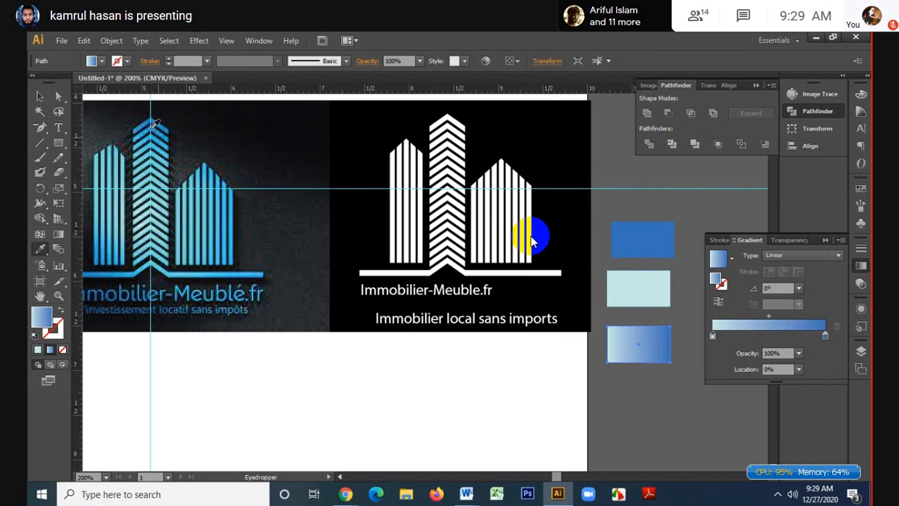
left_click(40, 96)
left_click(661, 379)
left_click_drag(637, 336, 635, 331)
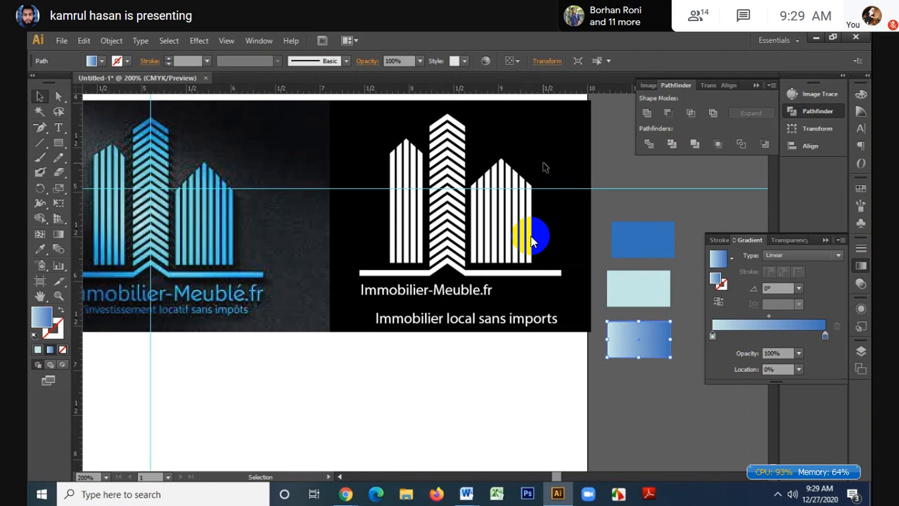
- Fill the right-hand building's white stripes with the sample rectangle's gradient and redirect it across the stripes at -32.9°
left_click_drag(541, 166, 474, 243)
key("i")
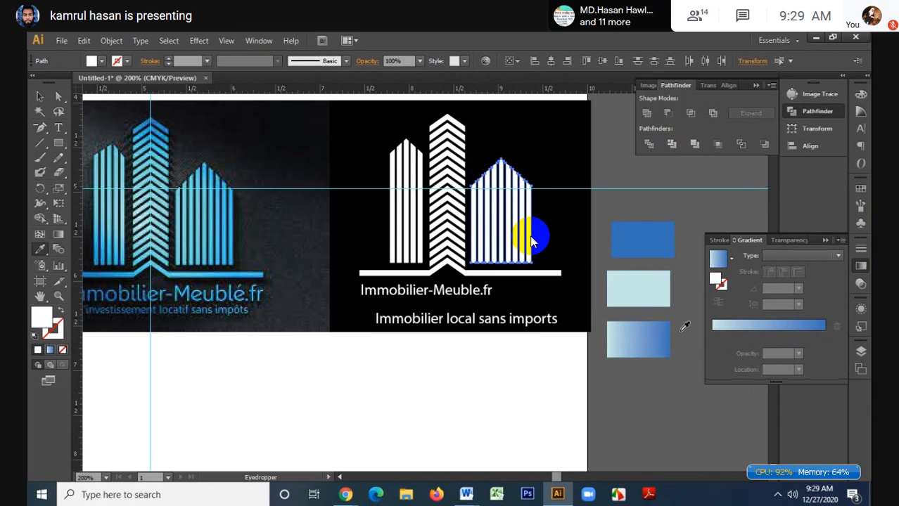
left_click(659, 342)
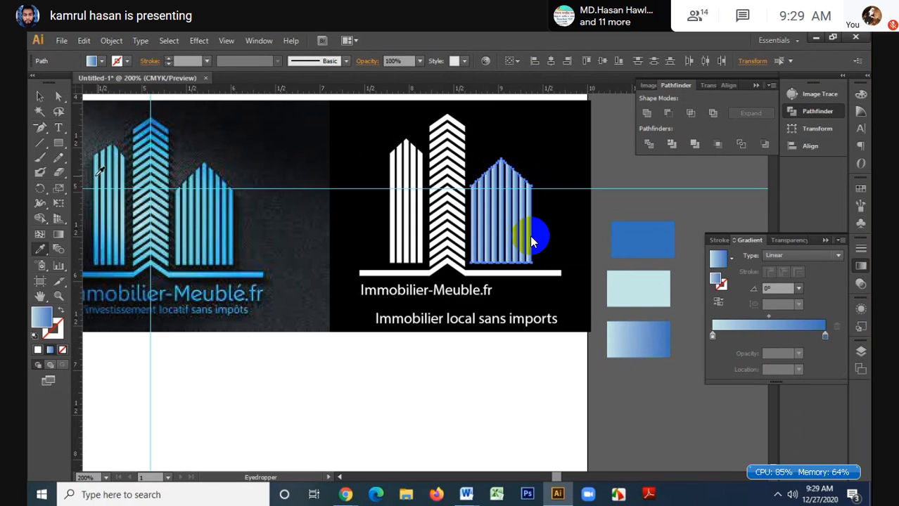
left_click(58, 235)
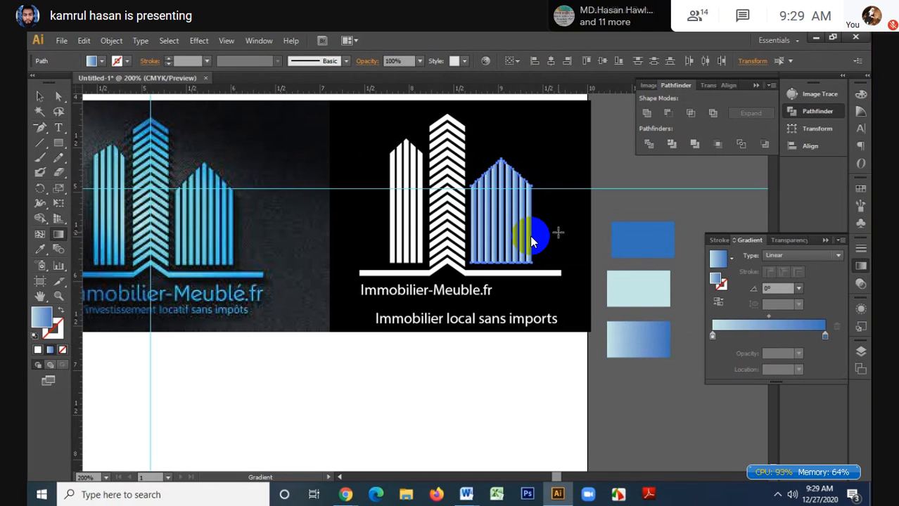
mouse_move(558, 236)
left_mouse_down()
mouse_move(455, 185)
mouse_move(538, 251)
mouse_move(547, 243)
left_mouse_up()
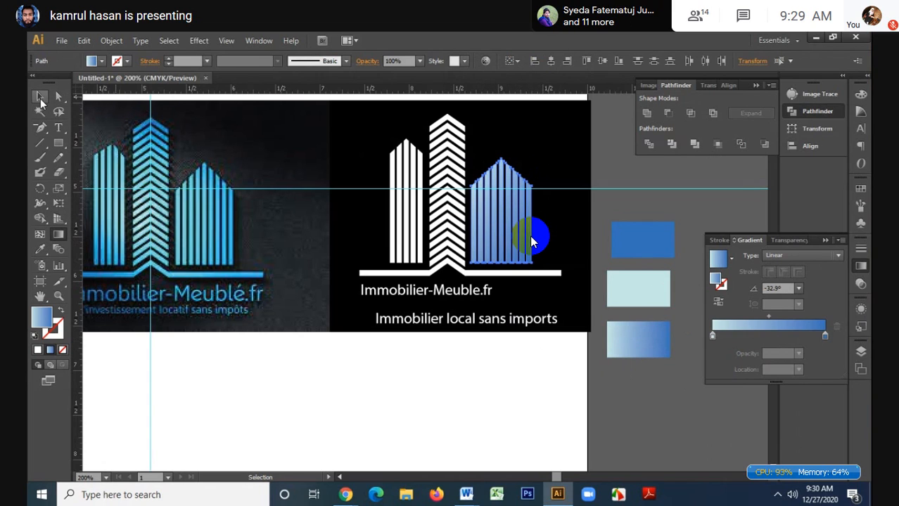
- Recolour the right building's gradient stops with the bright blue and lighter teal-blue sampled from the reference image's right building
left_click(40, 96)
left_click(825, 335)
key("i")
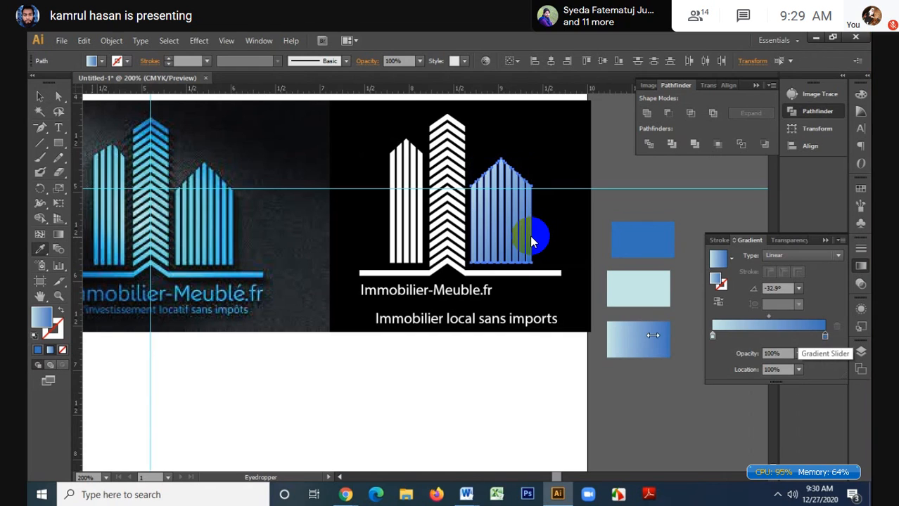
left_click(236, 220)
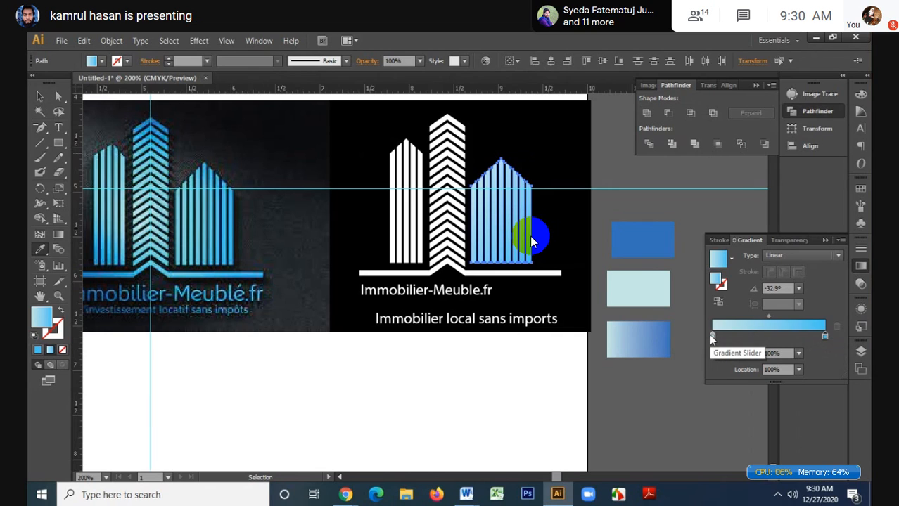
left_click(712, 336)
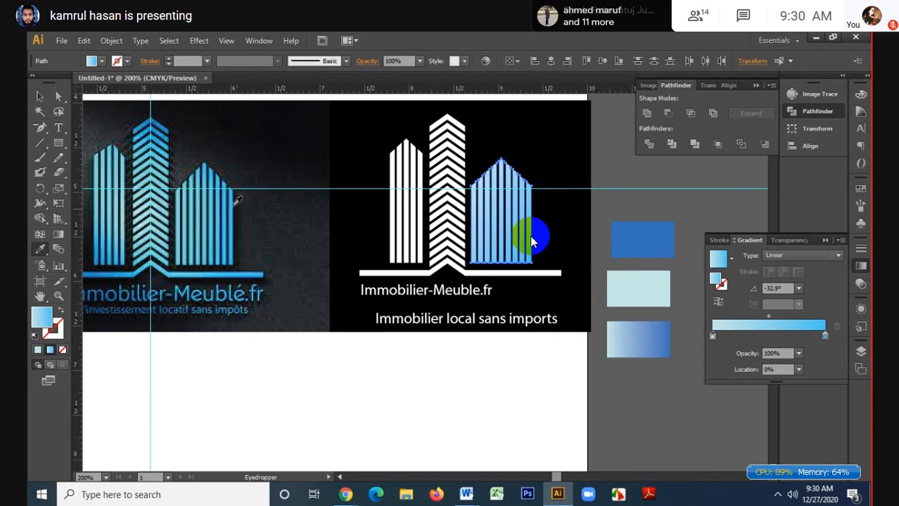
left_click(182, 204)
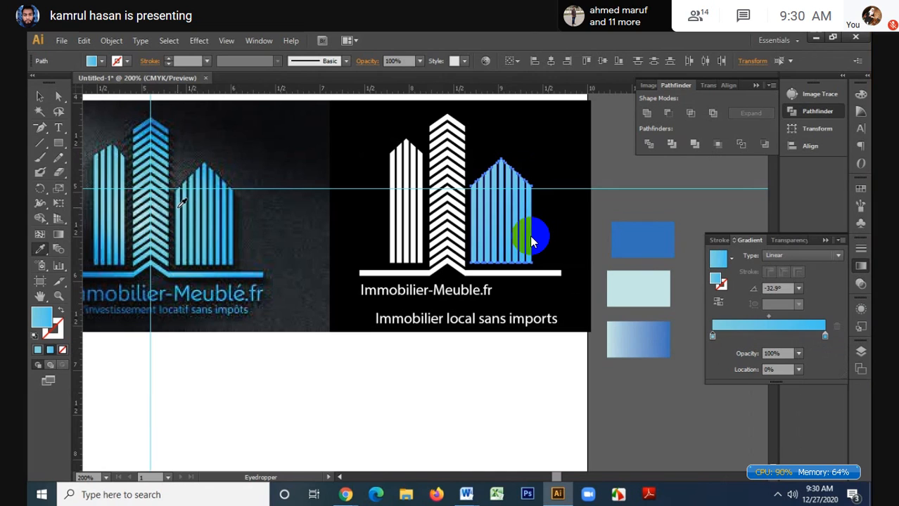
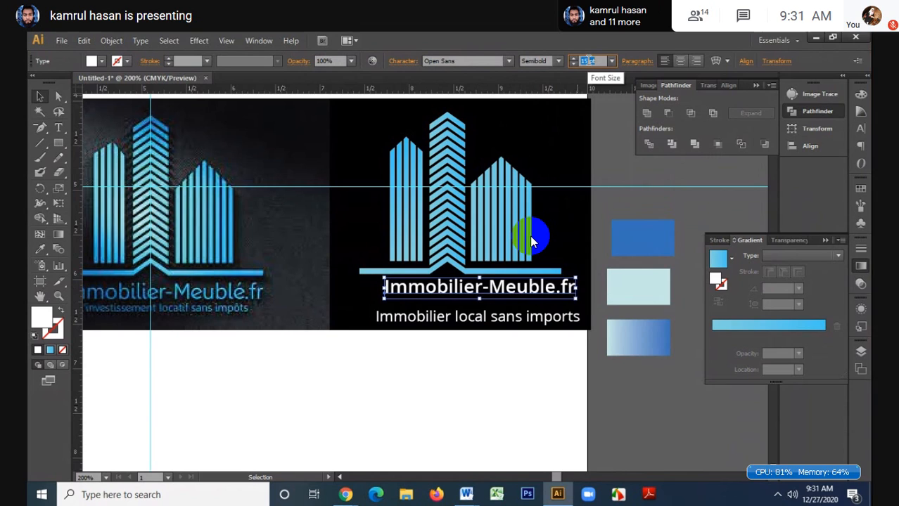
- Align the "Immobilier-Meuble.fr" text with the start of the underline bar and set its font size to 15.5 pt
left_click_drag(544, 284, 522, 285)
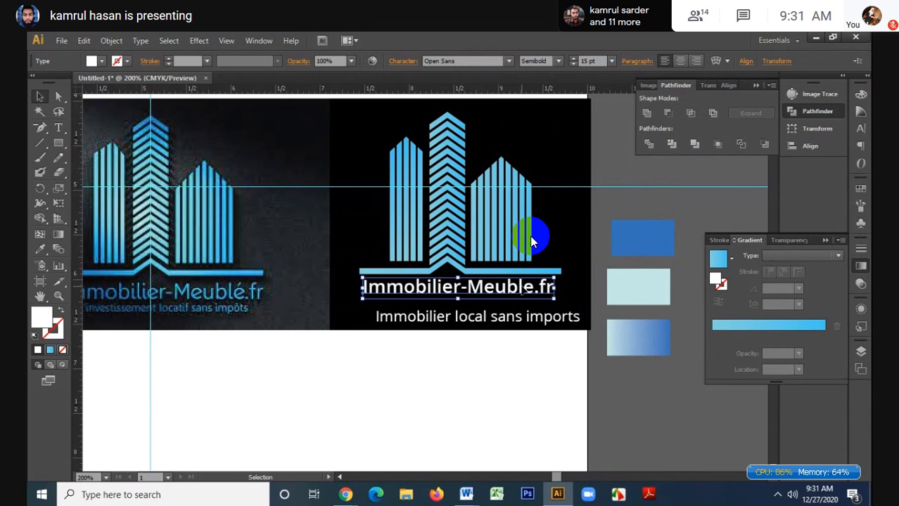
key("Up")
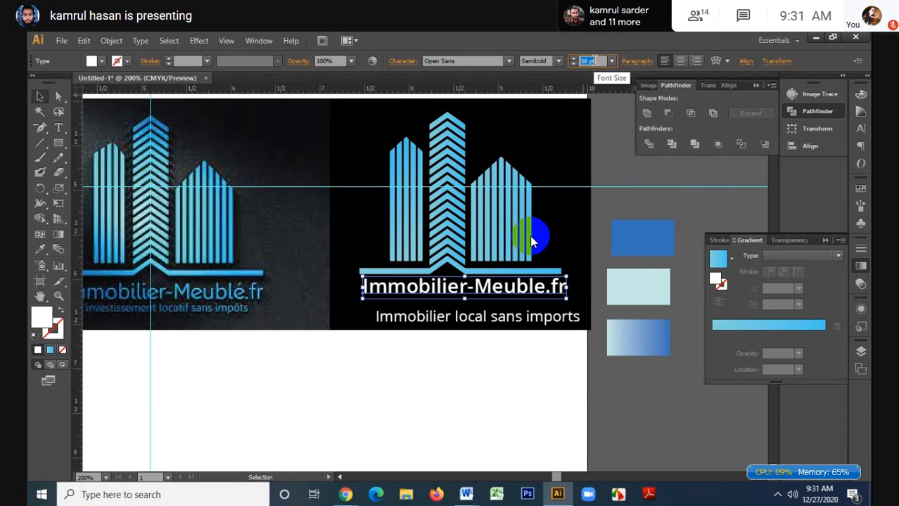
scroll(514, 272, "up", 1)
scroll(512, 271, "up", 2)
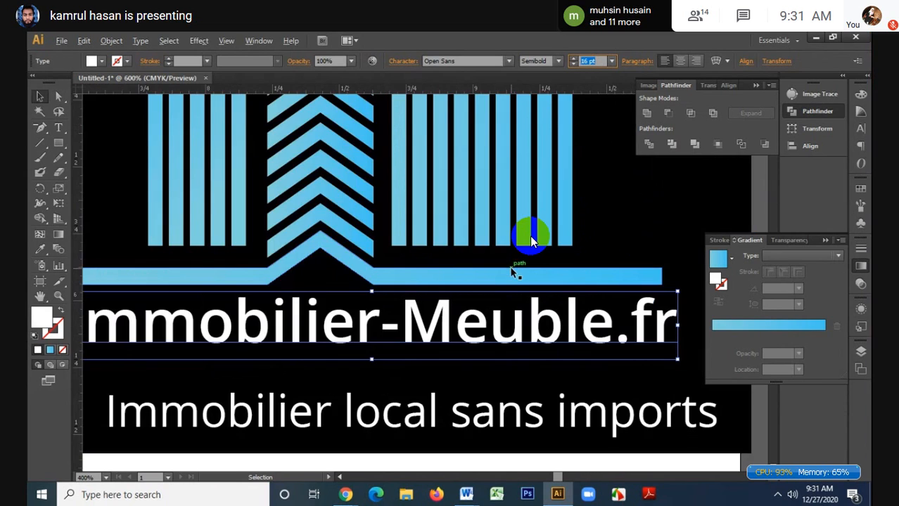
scroll(512, 272, "down", 2)
left_click_drag(506, 296, 498, 297)
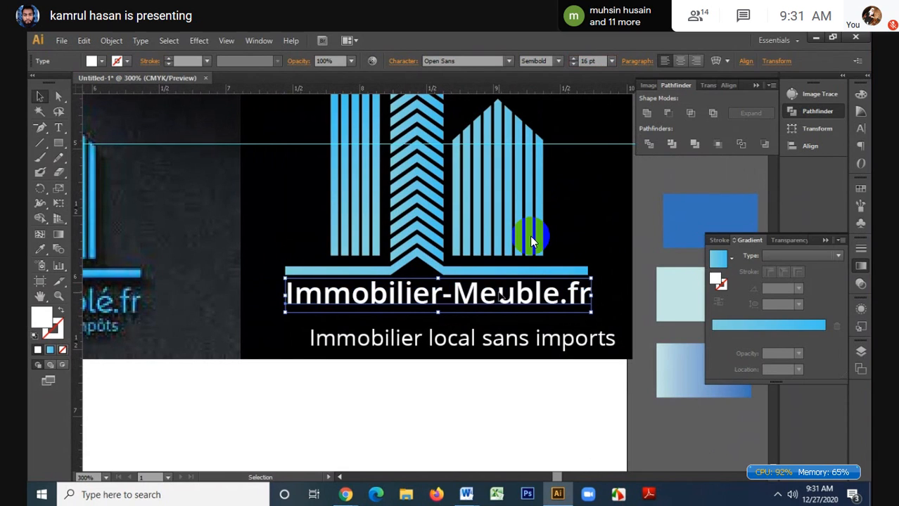
scroll(500, 297, "up", 1)
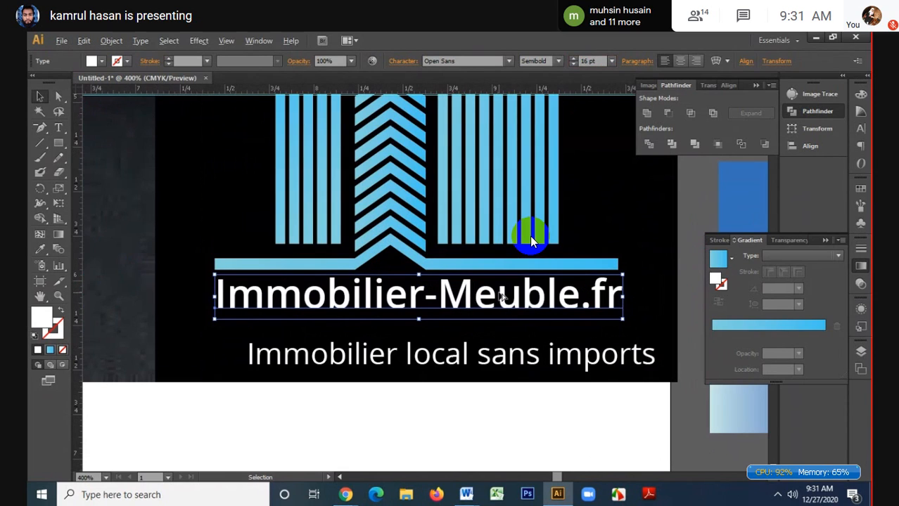
left_click(572, 64)
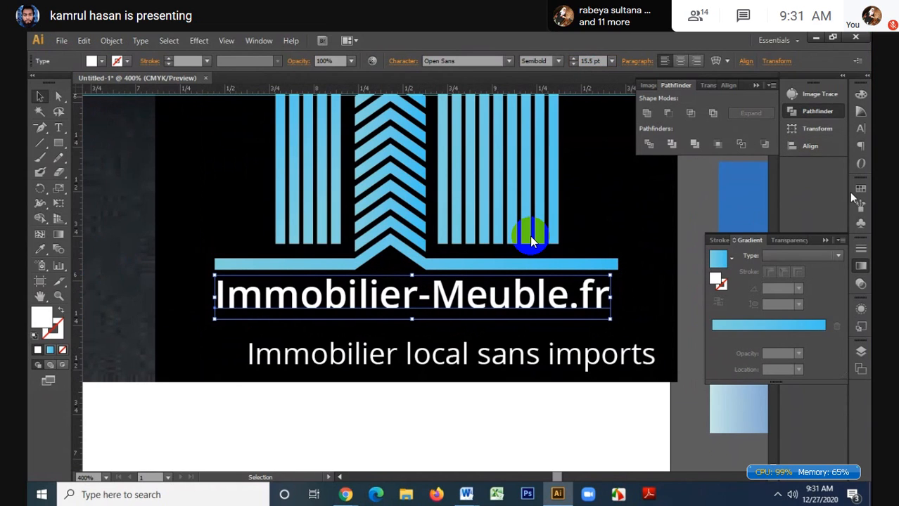
- Set the tracking of "Immobilier-Meuble.fr" to 19 and centre the text beneath the underline bar
left_click(861, 128)
left_click(862, 130)
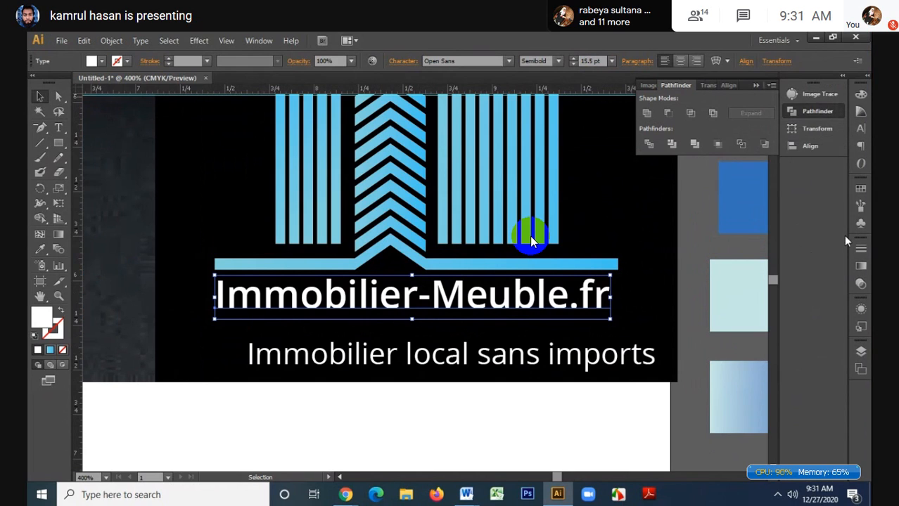
left_click(862, 131)
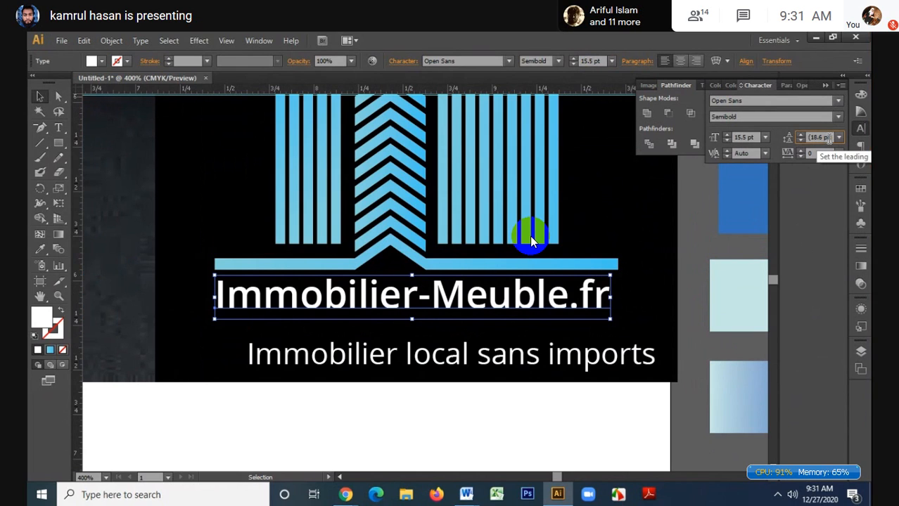
scroll(818, 151, "up", 11)
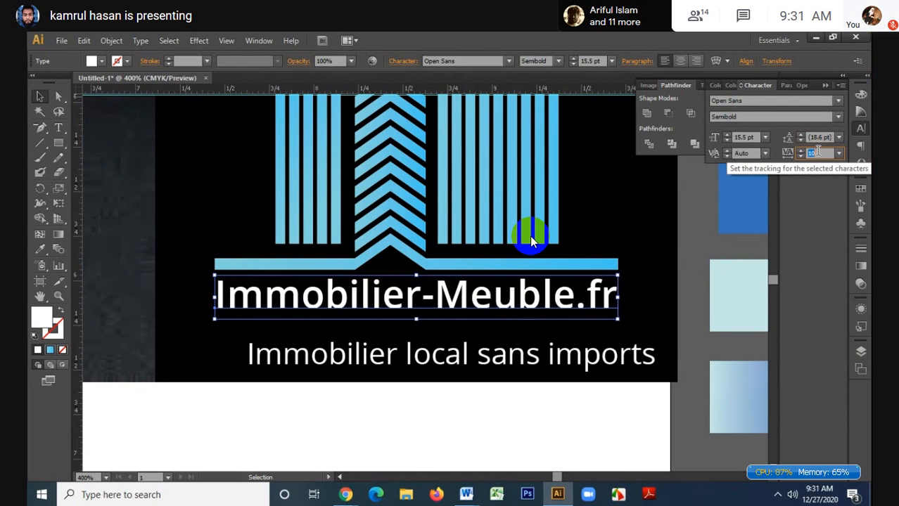
scroll(817, 150, "up", 8)
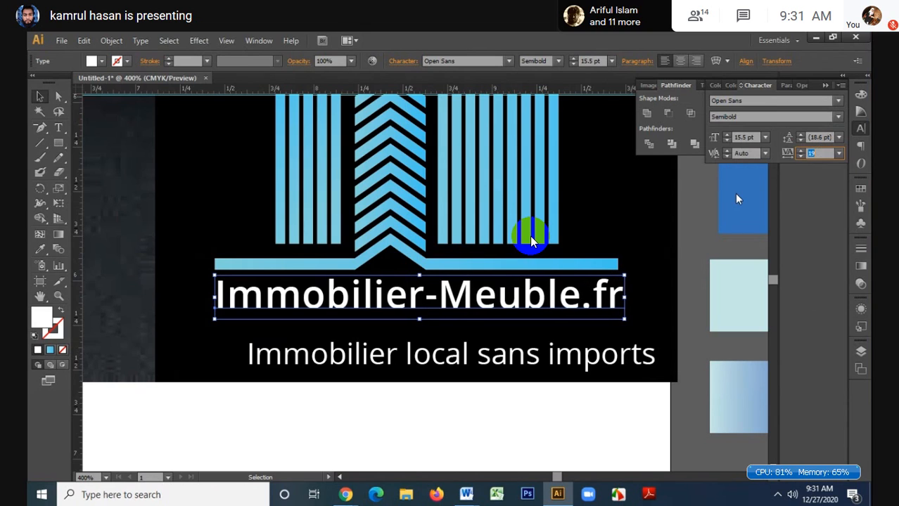
left_click_drag(460, 301, 456, 301)
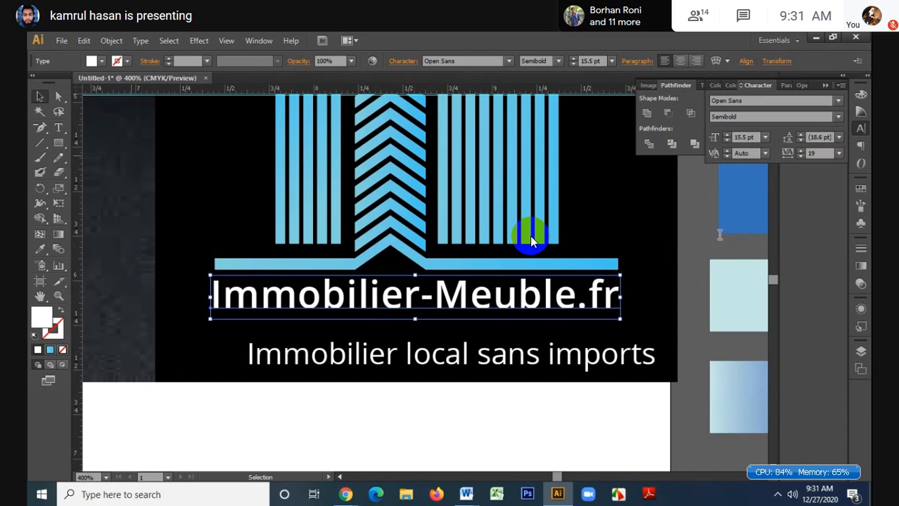
- Move "Immobilier local sans imports" directly beneath the main text line and set it to 10 pt with tracking 14
left_click(533, 355)
left_click_drag(533, 362, 499, 334)
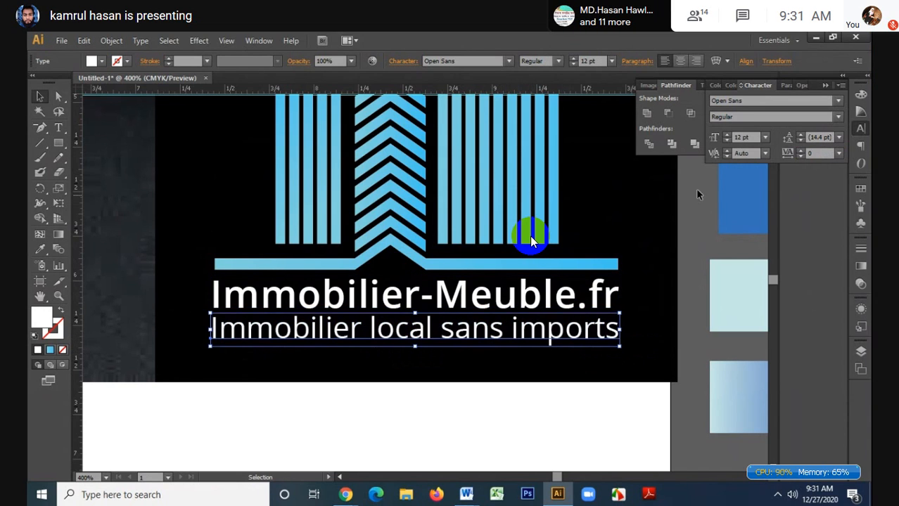
scroll(746, 139, "down", 1)
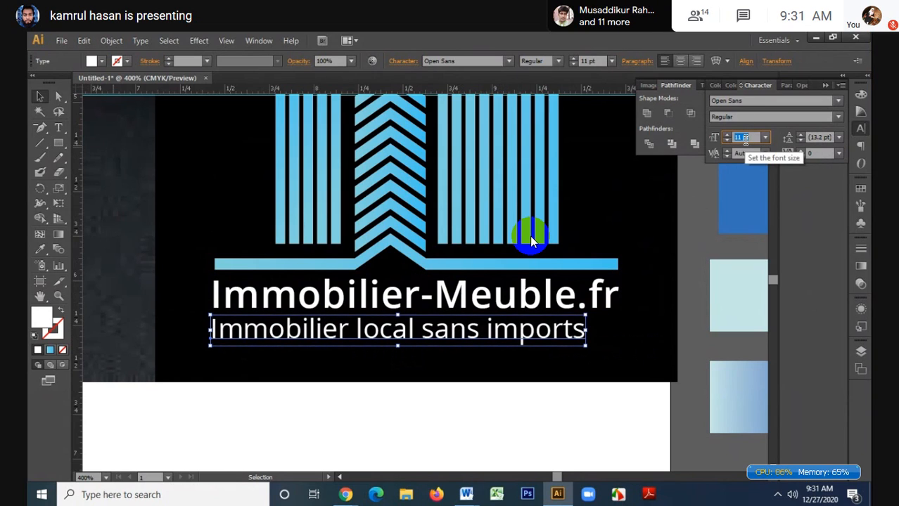
scroll(744, 140, "down", 1)
left_click_drag(445, 337, 476, 332)
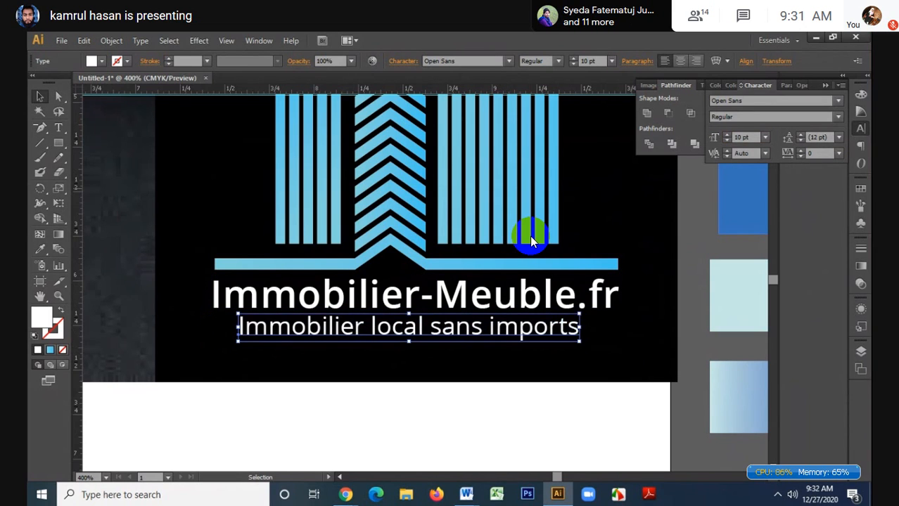
scroll(822, 155, "up", 14)
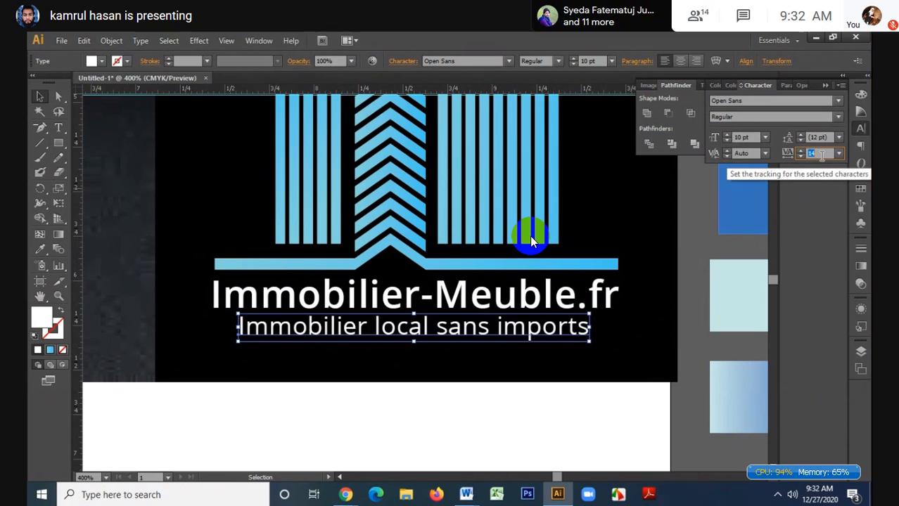
left_click(679, 383)
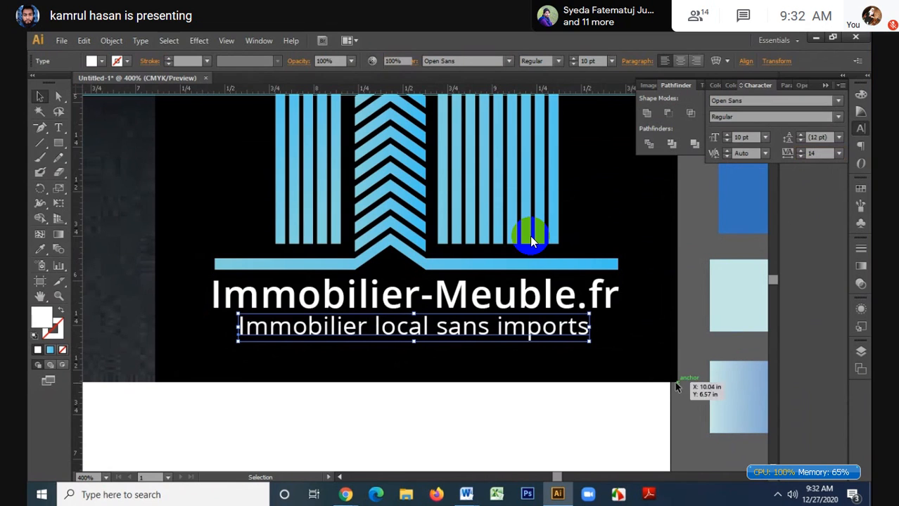
- Expand both text lines into outlines with Object and Fill enabled
left_click(510, 335)
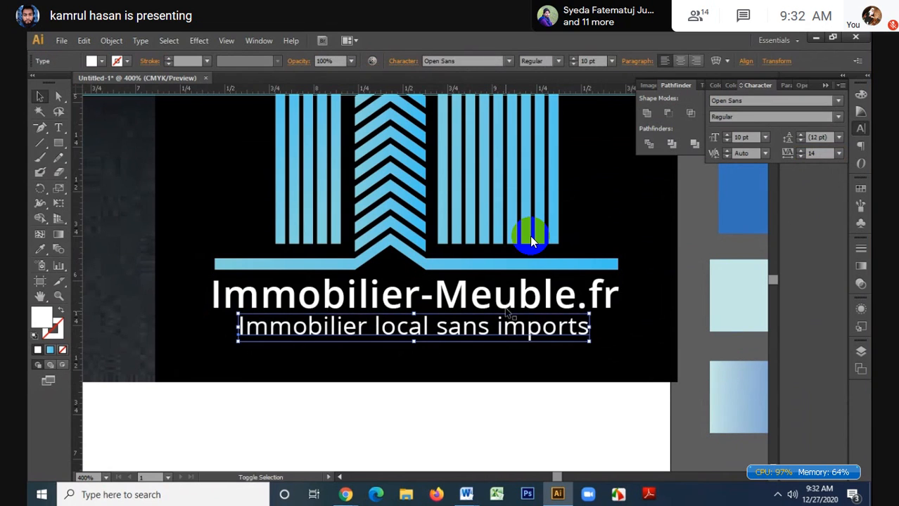
left_click(505, 305, "shift")
left_click(112, 41)
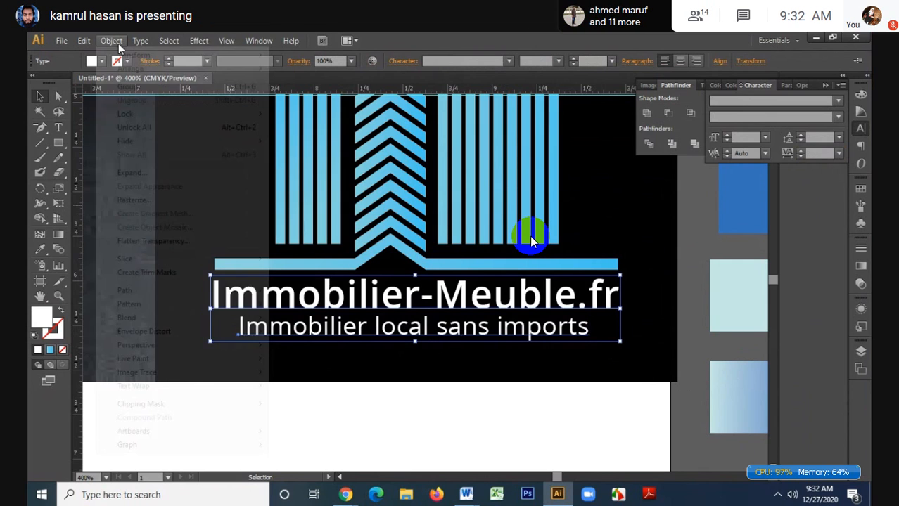
left_click(140, 175)
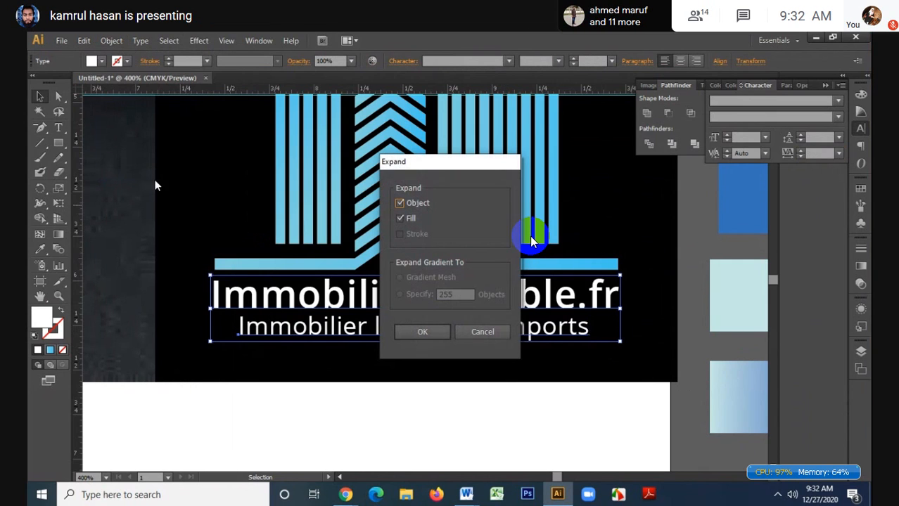
left_click(425, 330)
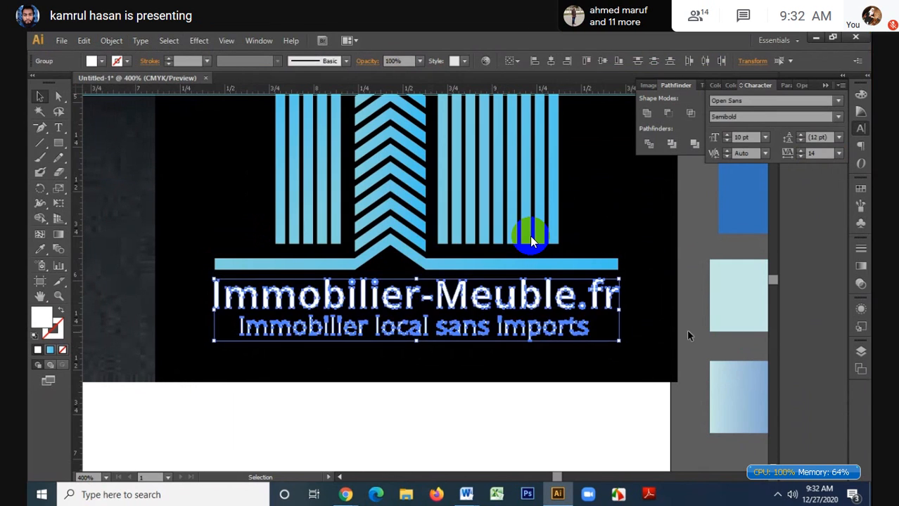
left_click(692, 295)
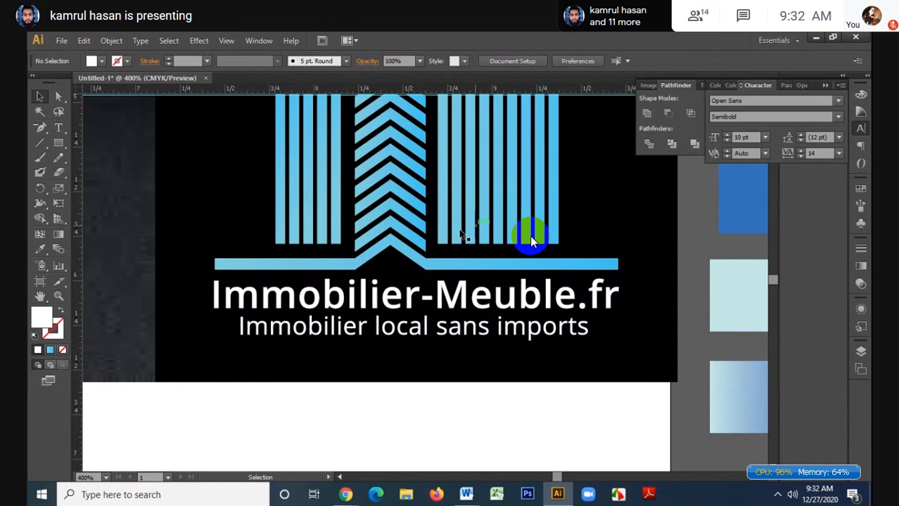
- Give both outlined text lines the blue gradient sampled from the rebuilt logo's right building
scroll(453, 236, "down", 2)
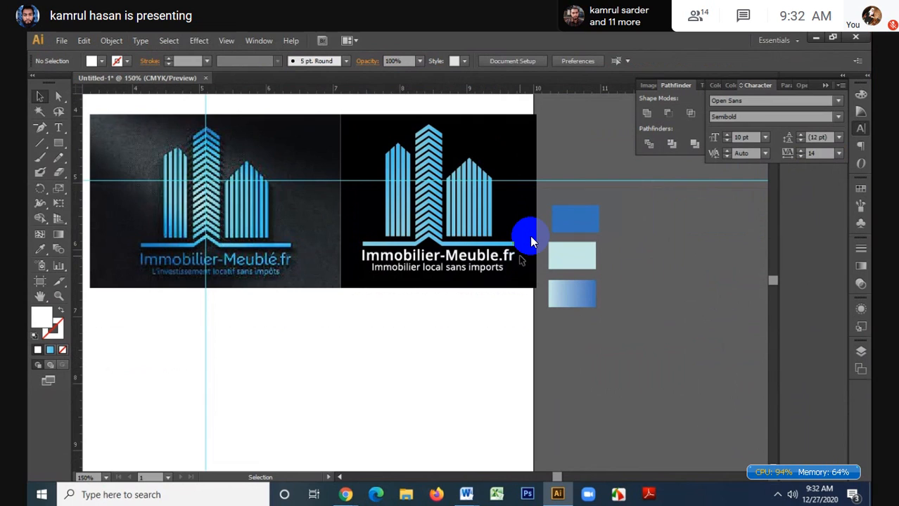
left_click_drag(523, 255, 348, 279)
key("i")
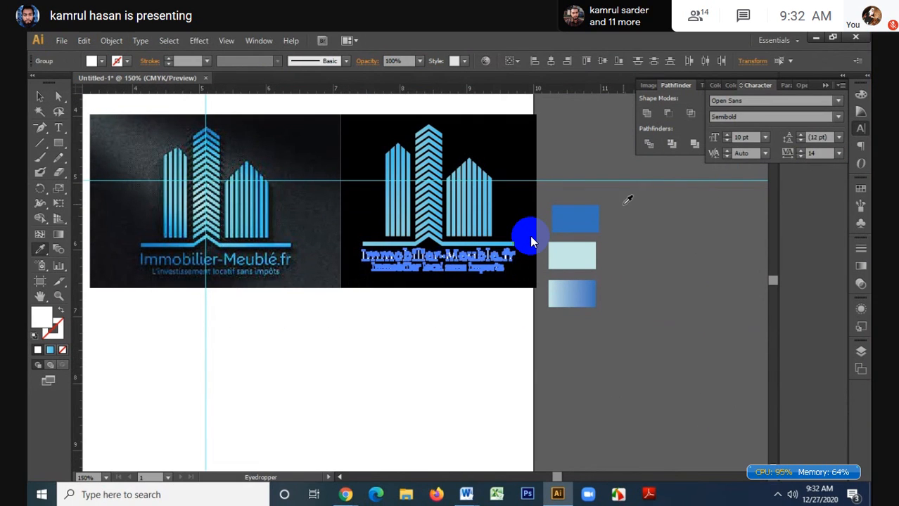
left_click(476, 206)
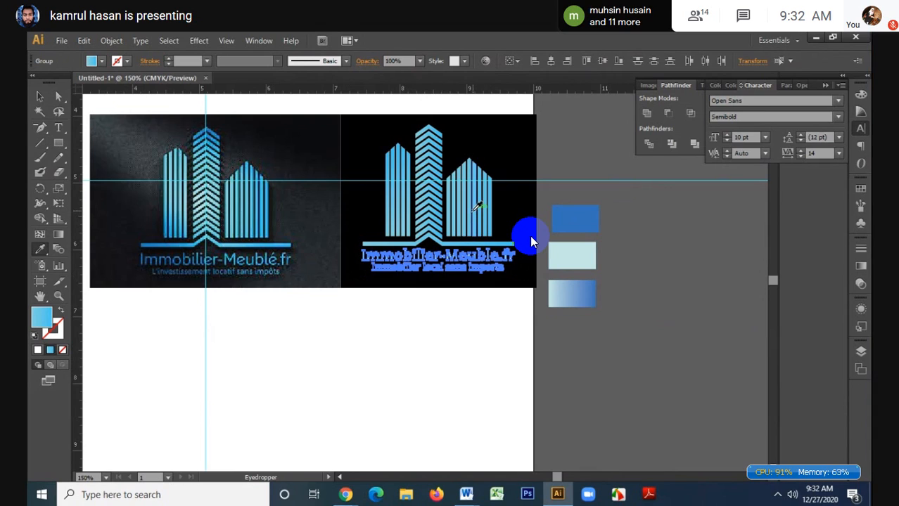
- Run the blue gradient across both outlined text lines from their right end to their left end, and deselect them
key("g")
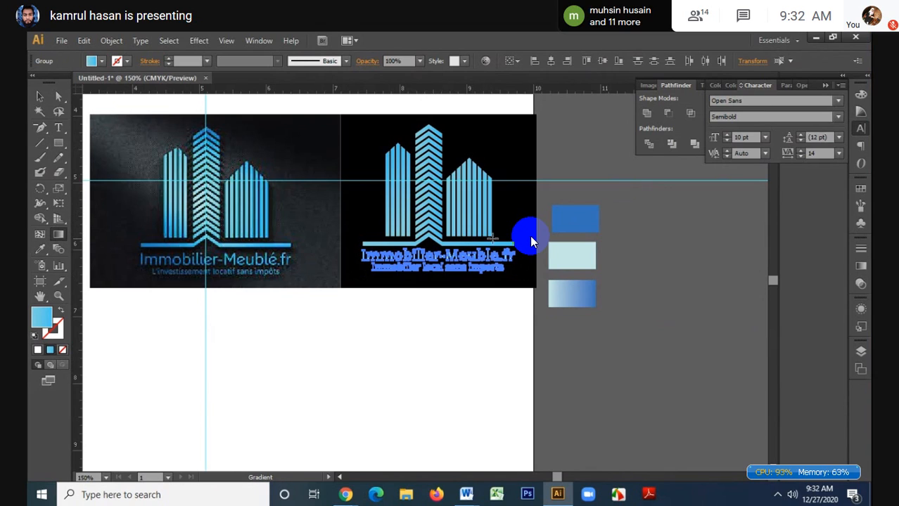
left_click_drag(469, 268, 335, 250)
left_click(612, 346)
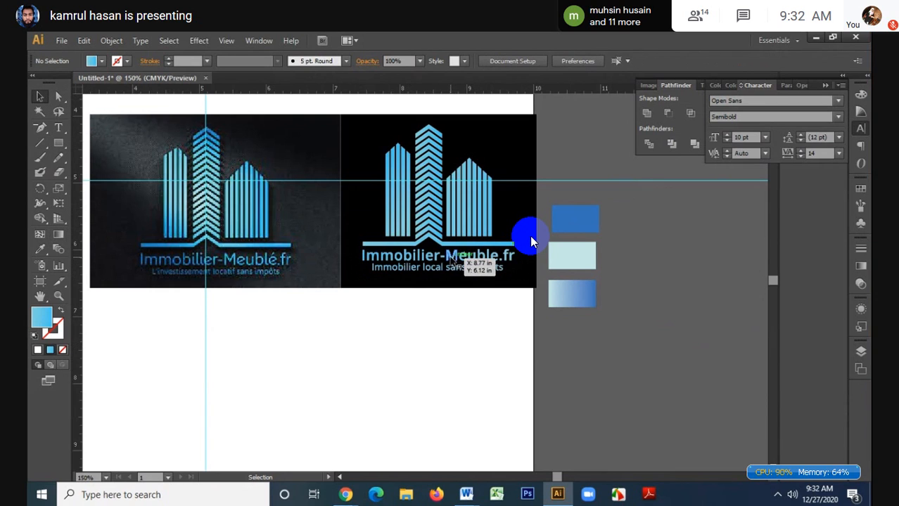
- Compare the rebuilt logo and its gradient text lines with the reference image at close and full view
scroll(451, 257, "up", 3)
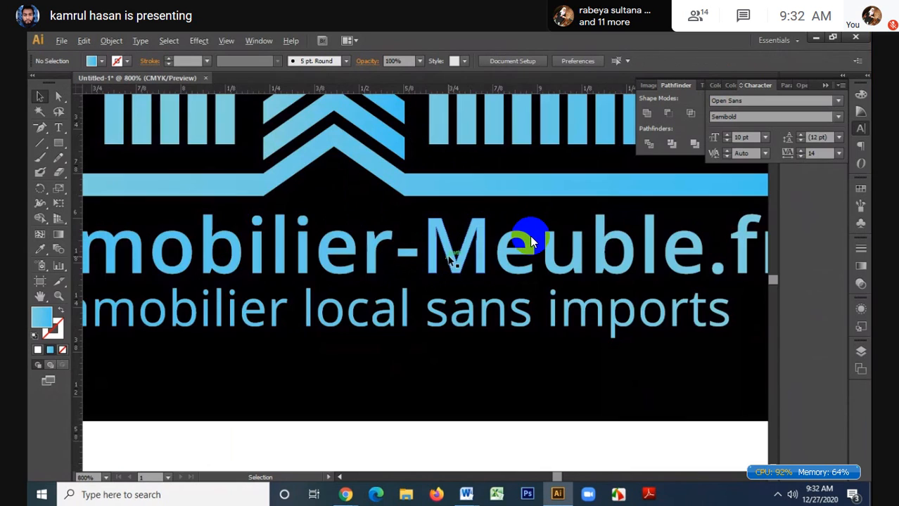
scroll(531, 243, "up", 1)
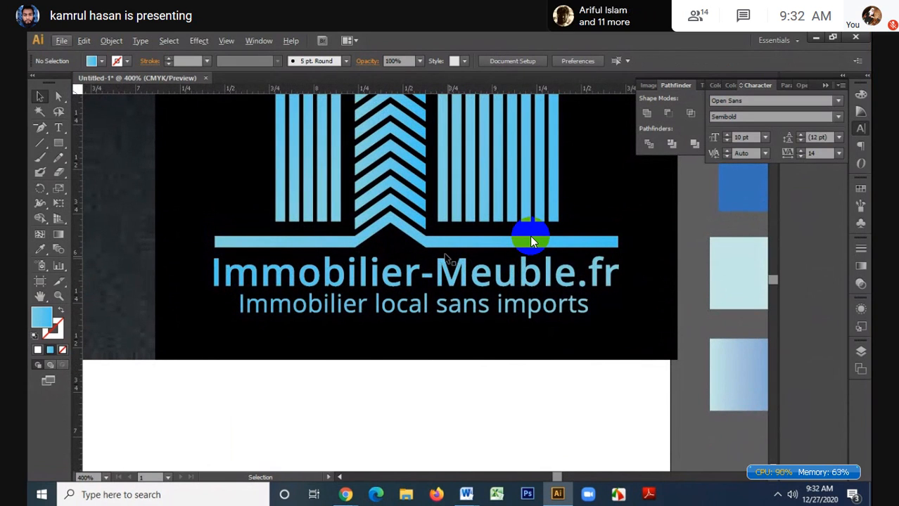
scroll(450, 262, "down", 5)
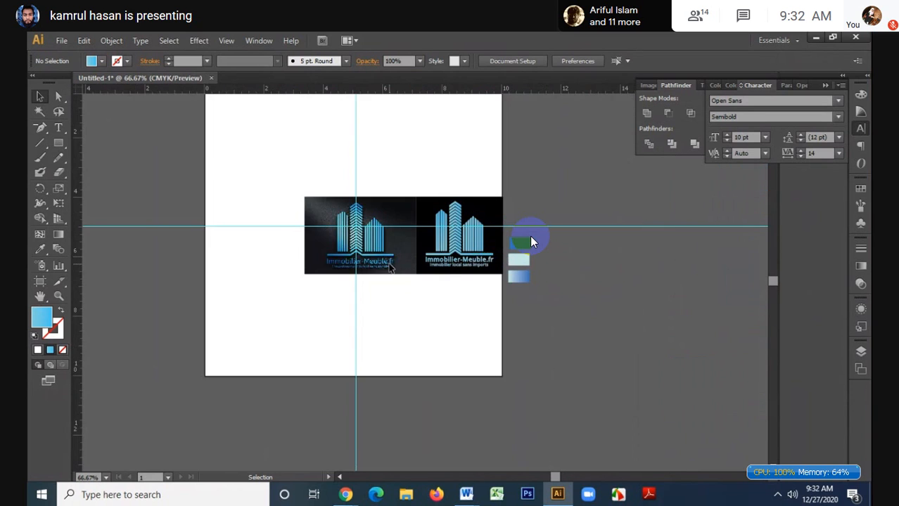
scroll(531, 242, "up", 3)
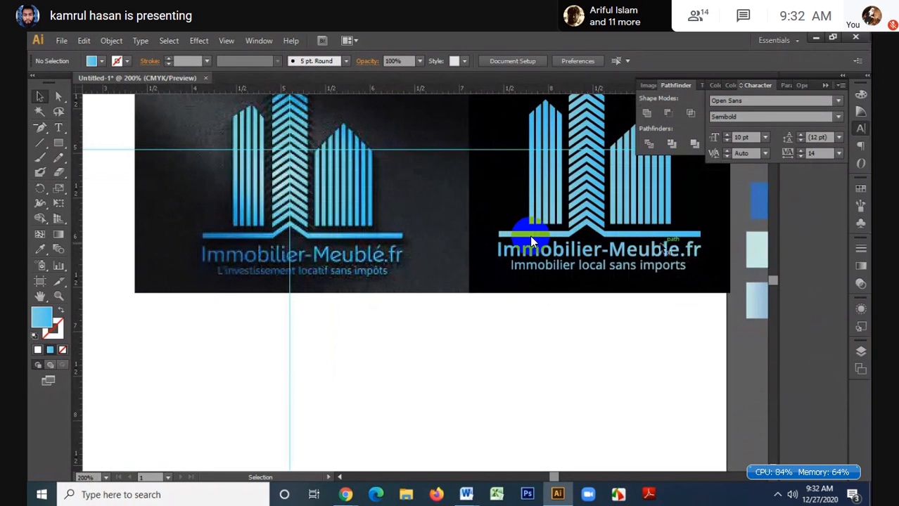
scroll(530, 242, "up", 3)
scroll(531, 242, "down", 3)
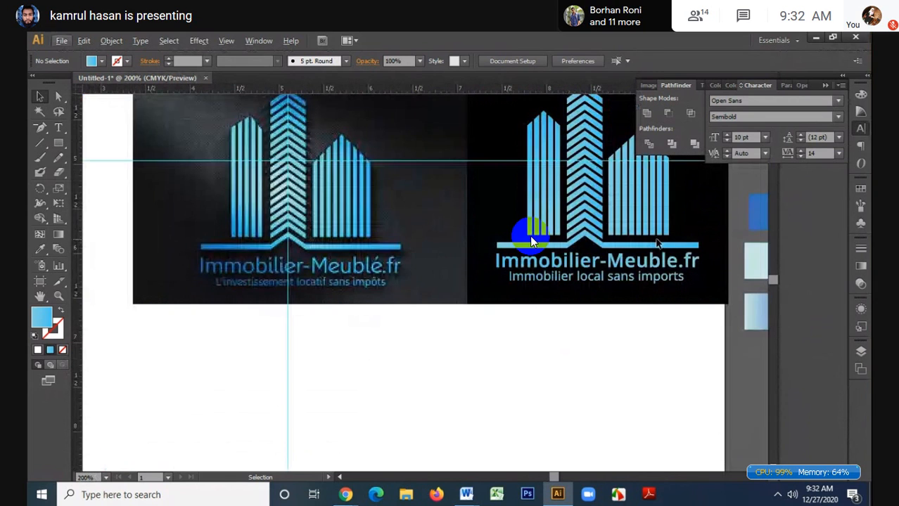
scroll(531, 242, "up", 2)
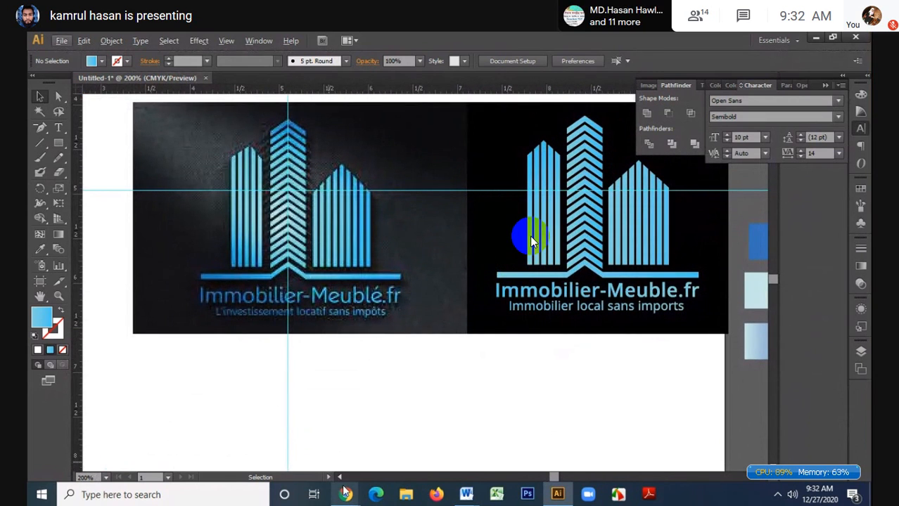
- Switch to Chrome and copy the HEXAHOME Real Estate logo image from the "real estate logo design samples" image results
mouse_move(345, 492)
left_click(288, 432)
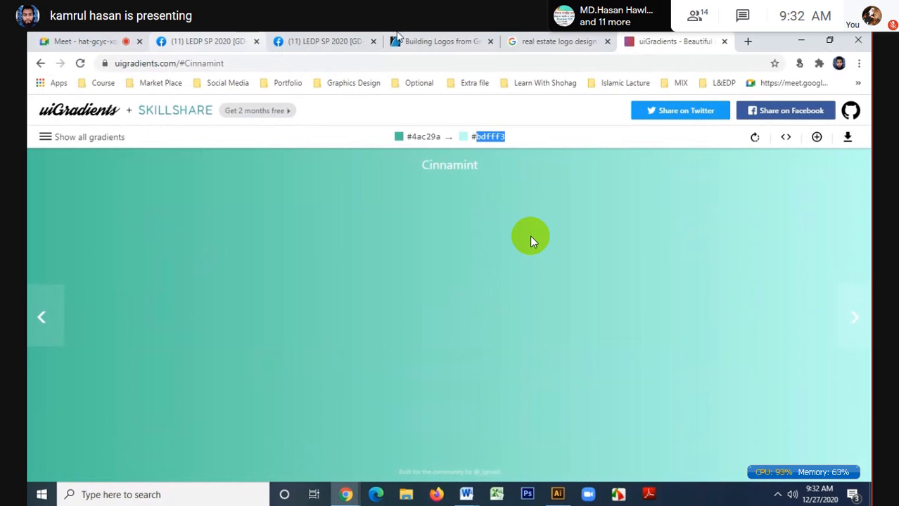
left_click(556, 41)
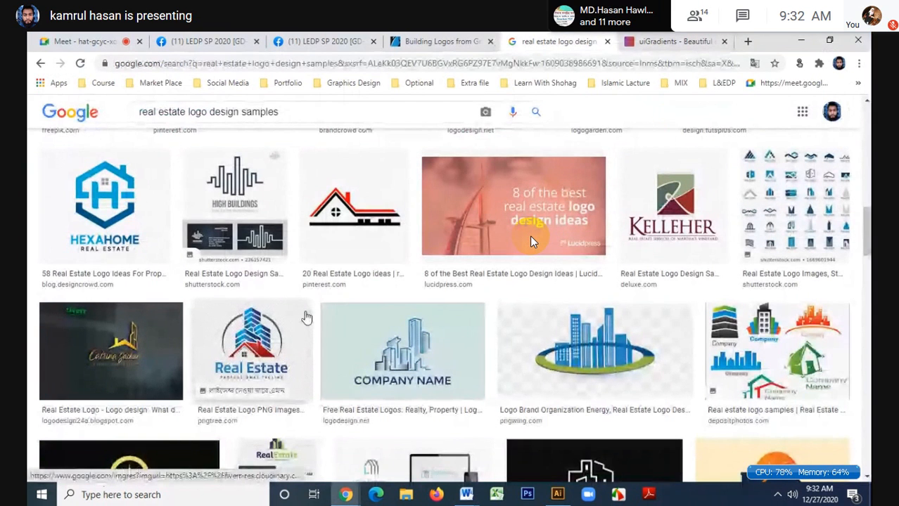
right_click(103, 200)
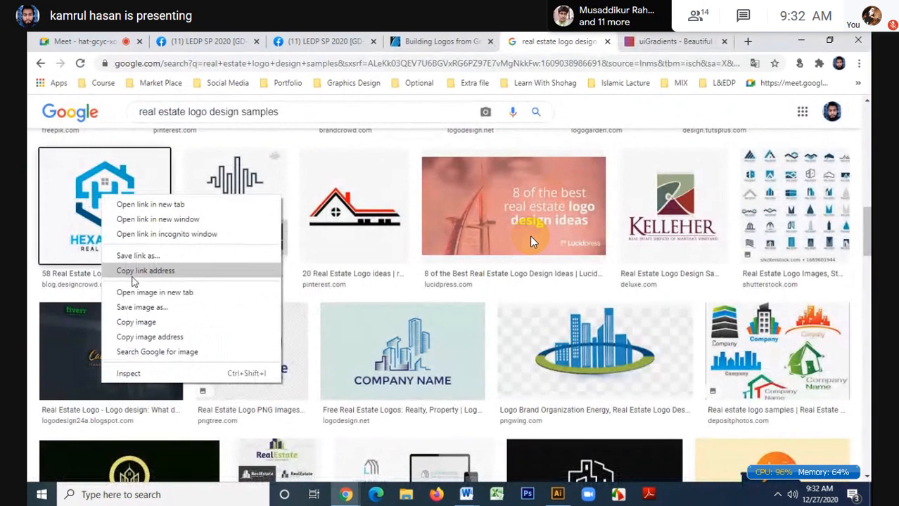
left_click(143, 323)
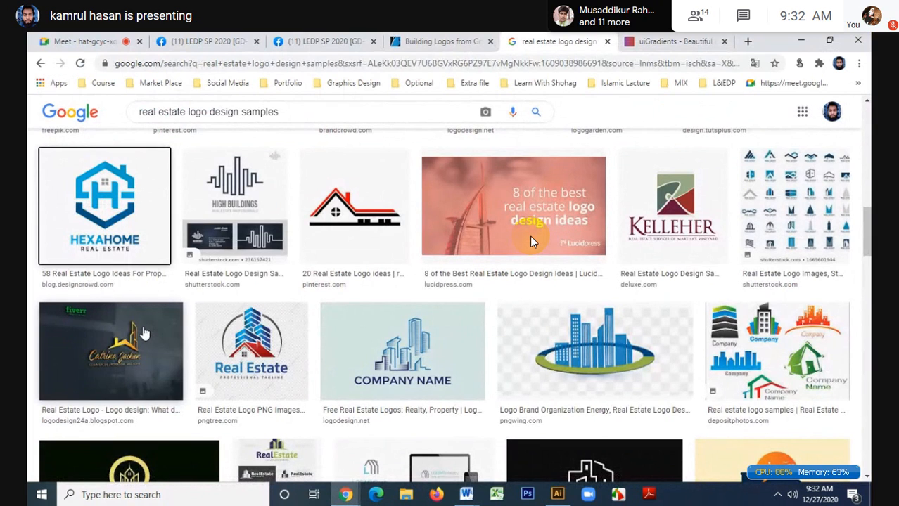
- Return to Illustrator and move the reference image and rebuilt building logo together off the artboard to its right
key("alt+Tab")
key("ctrl+minus")
key("ctrl+minus")
key("ctrl+minus")
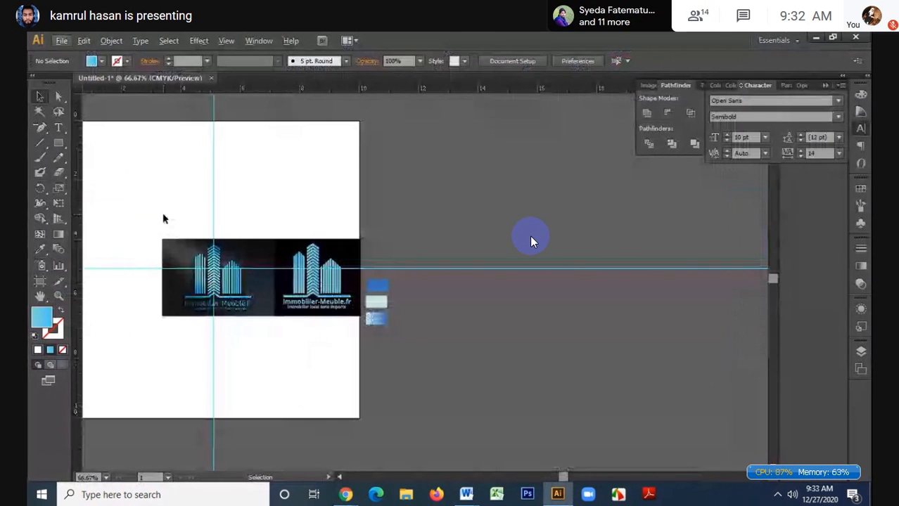
key("ctrl+a")
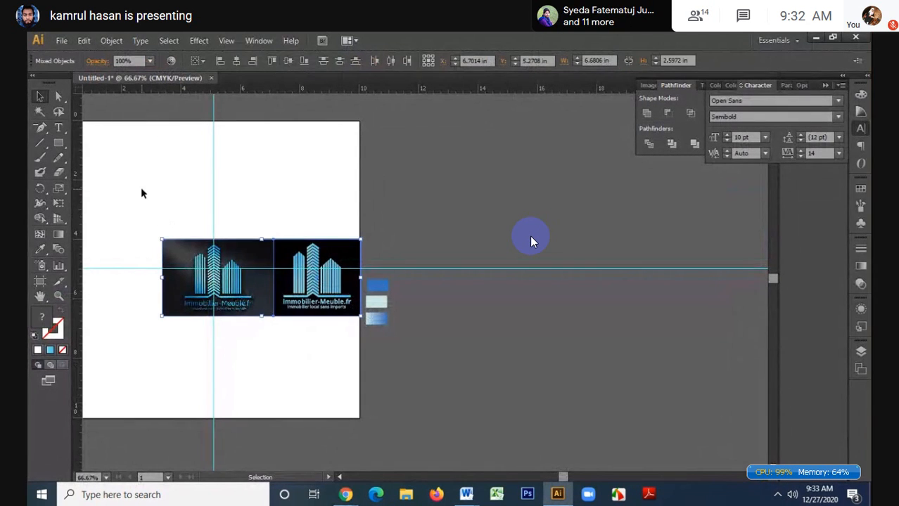
left_click_drag(141, 189, 344, 323)
left_click_drag(313, 285, 559, 190)
left_click(248, 279)
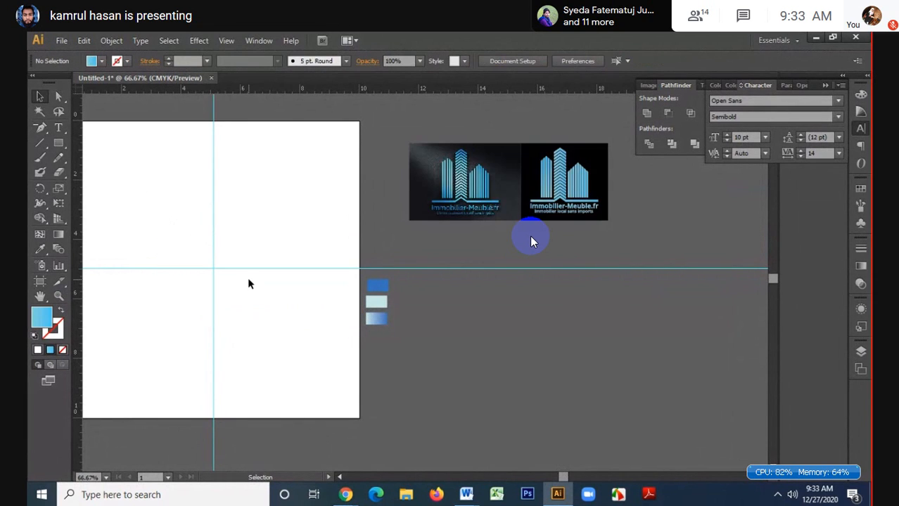
- Paste the HEXAHOME logo image onto the artboard and centre the logo on the vertical guide
key("ctrl+v")
left_click_drag(413, 293, 227, 301)
scroll(227, 301, "up", 4)
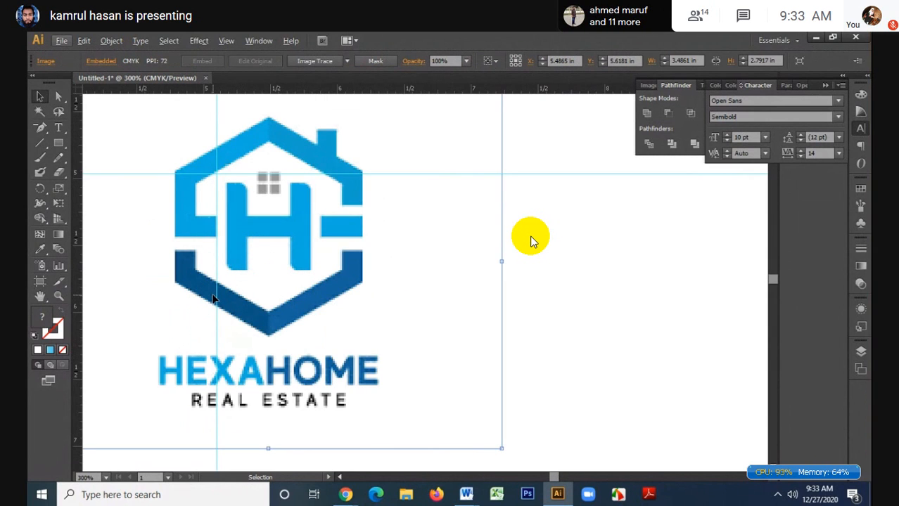
mouse_move(301, 270)
left_mouse_down()
mouse_move(266, 258)
mouse_move(305, 261)
mouse_move(291, 260)
left_mouse_up()
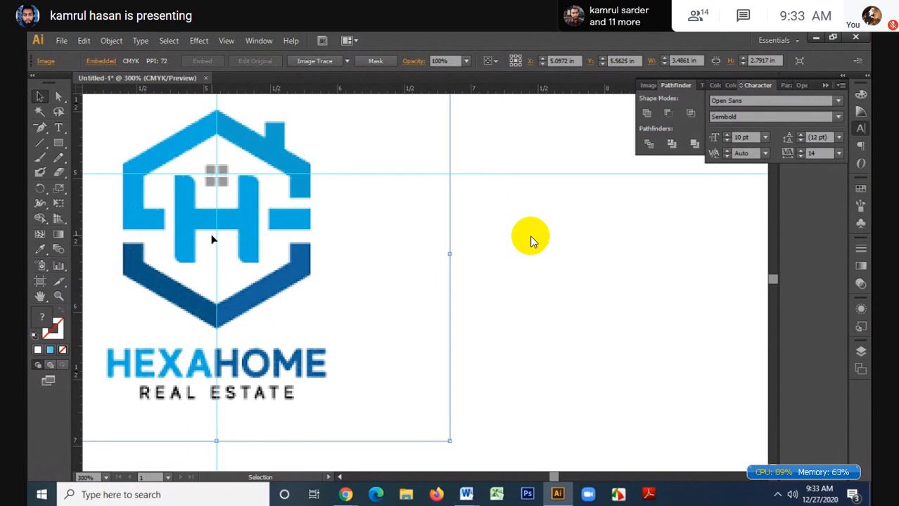
- Nudge the HEXAHOME image straight up until the horizontal guide meets the lower edge of the H's crossbar
key("Up")
key("Up")
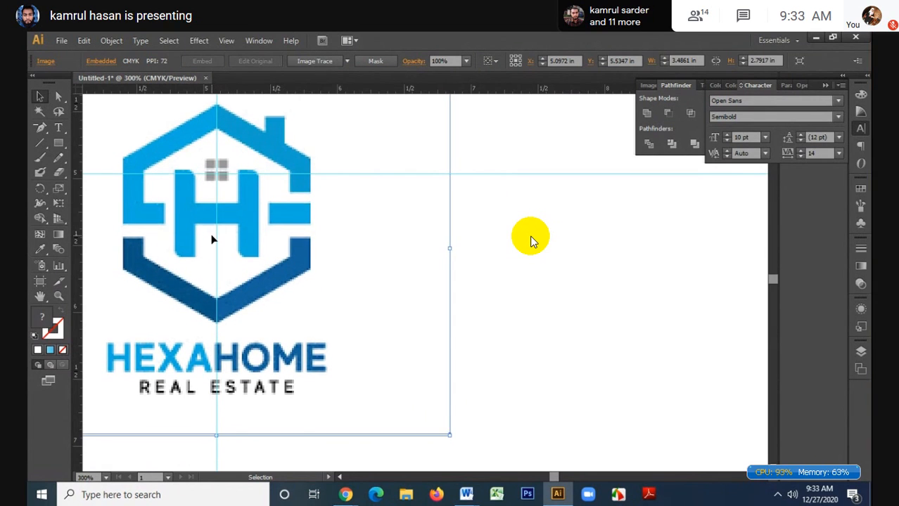
key("Up")
key("Up")
key("Up")
key("Up")
key("Up")
key("Up")
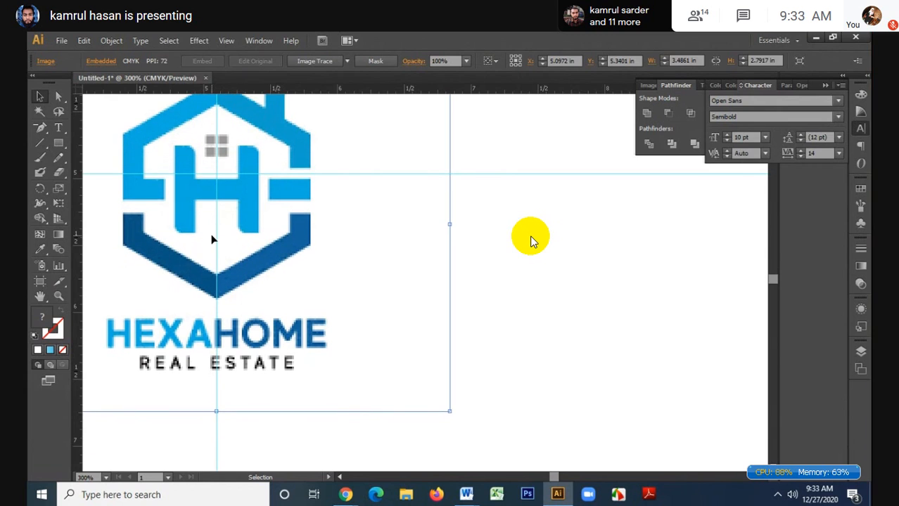
key("Up")
key("Up")
key("Up")
key("Up")
key("Up")
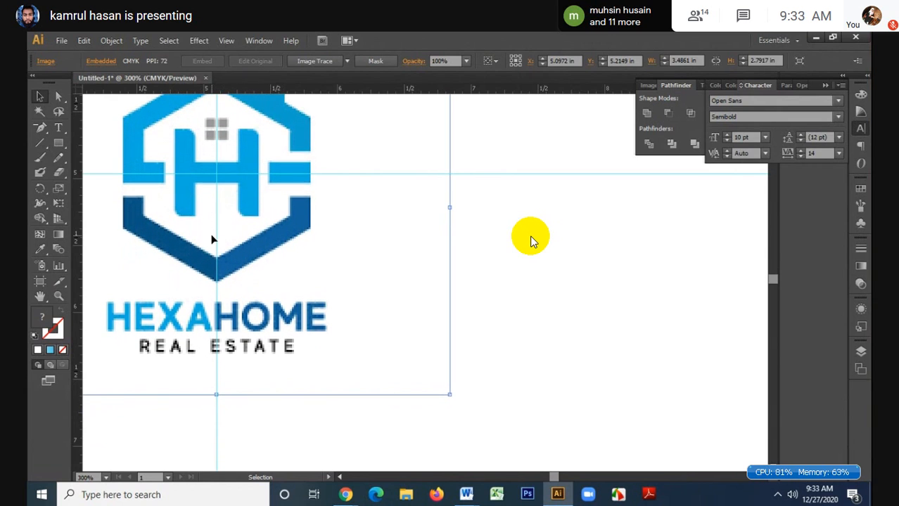
key("Up")
key("Up")
key("Up")
key("Up")
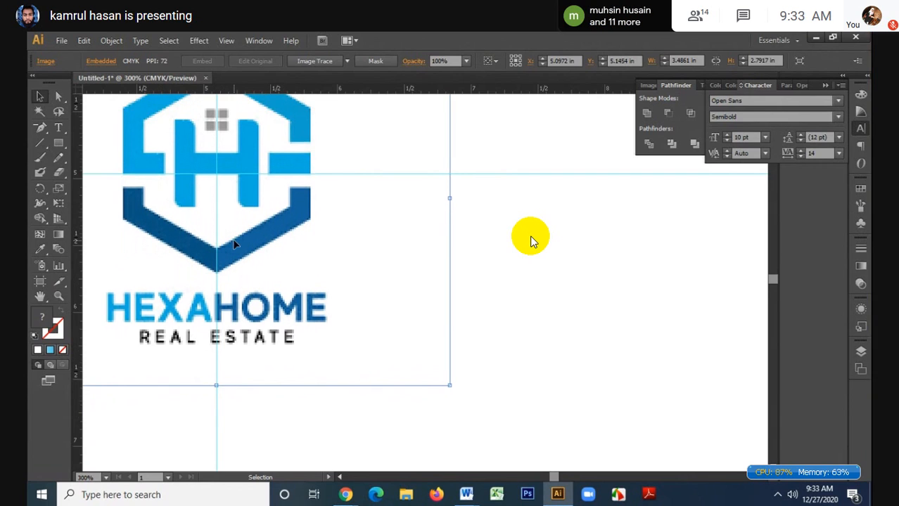
- Draw a hexagon with the Polygon tool that matches the inner edge of the logo's hexagonal frame
scroll(235, 240, "up", 3)
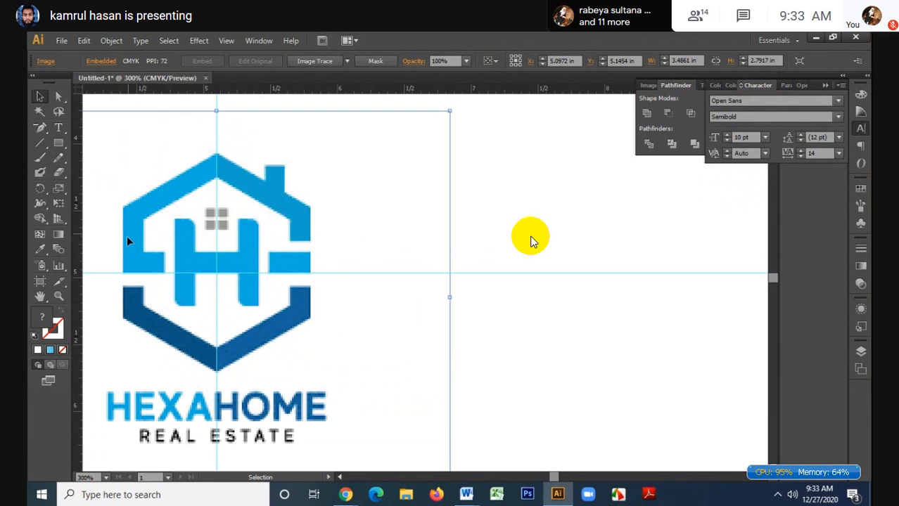
scroll(128, 243, "up", 1)
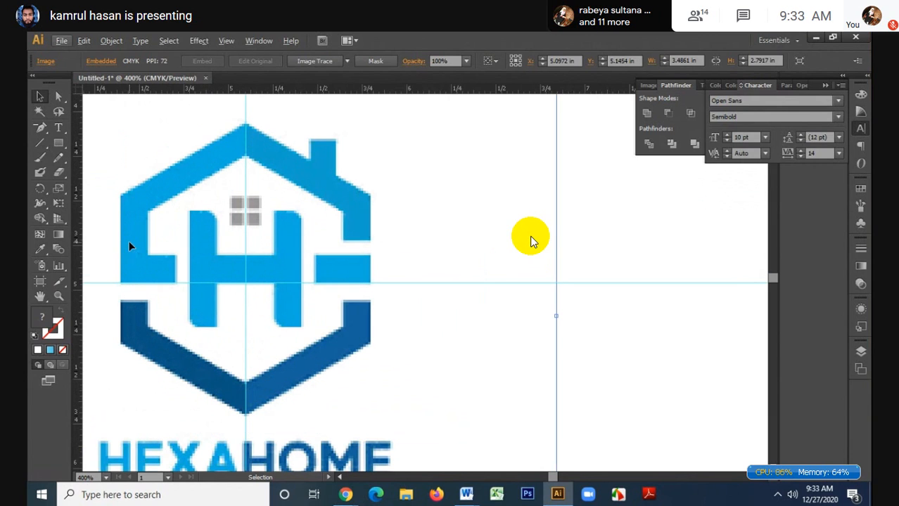
key("space")
left_click_drag(226, 241, 230, 241)
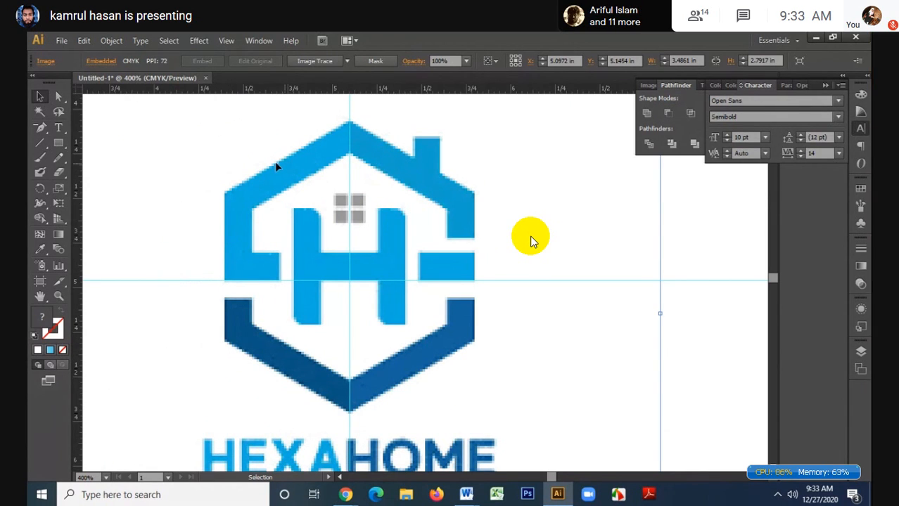
left_click_drag(62, 143, 142, 187)
left_click_drag(322, 169, 349, 378)
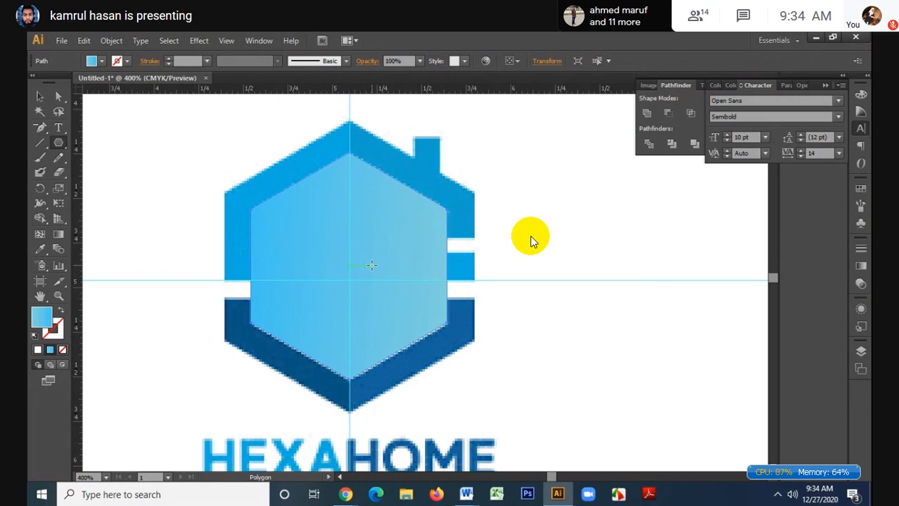
key("v")
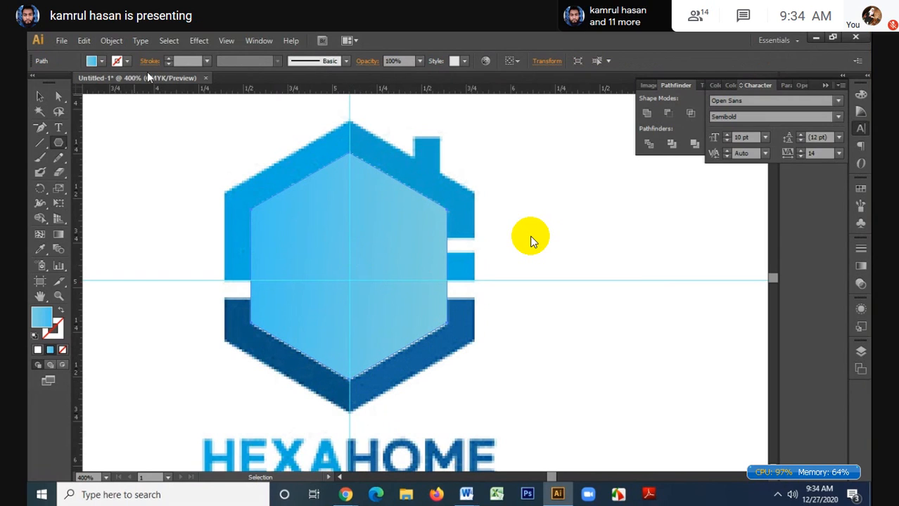
- Give the hexagon a 2 pt black stroke and remove its fill
left_click(150, 61)
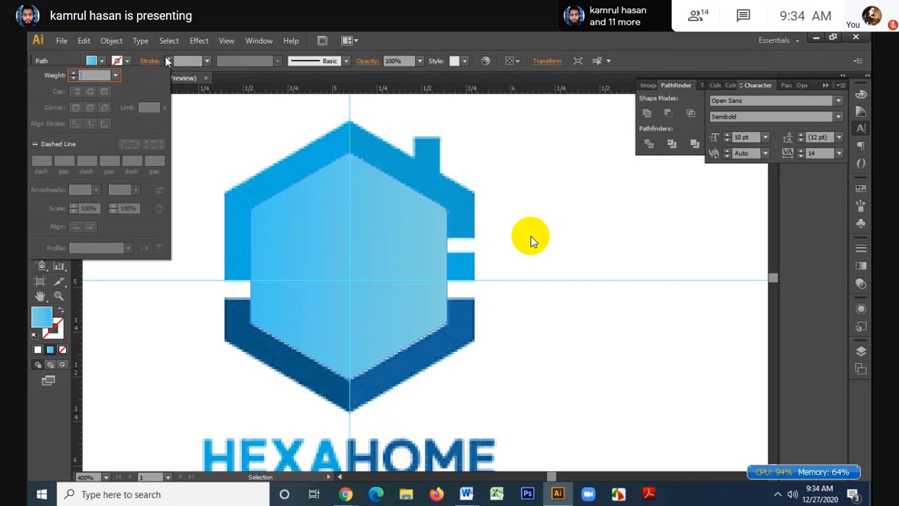
left_click(188, 60)
type("2")
key("Return")
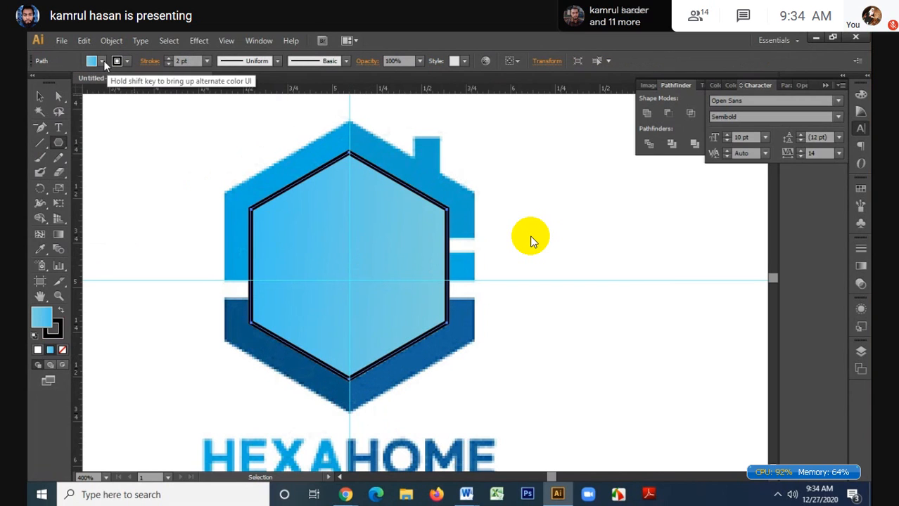
left_click(103, 60)
left_click(35, 83)
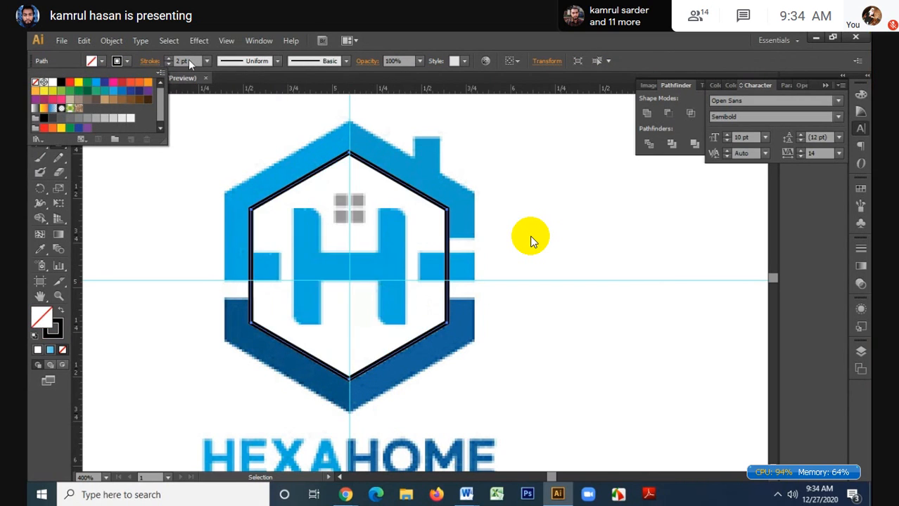
- Align the hexagon's stroke to the outside and set its weight to 11 pt to cover the logo's frame
left_click(148, 62)
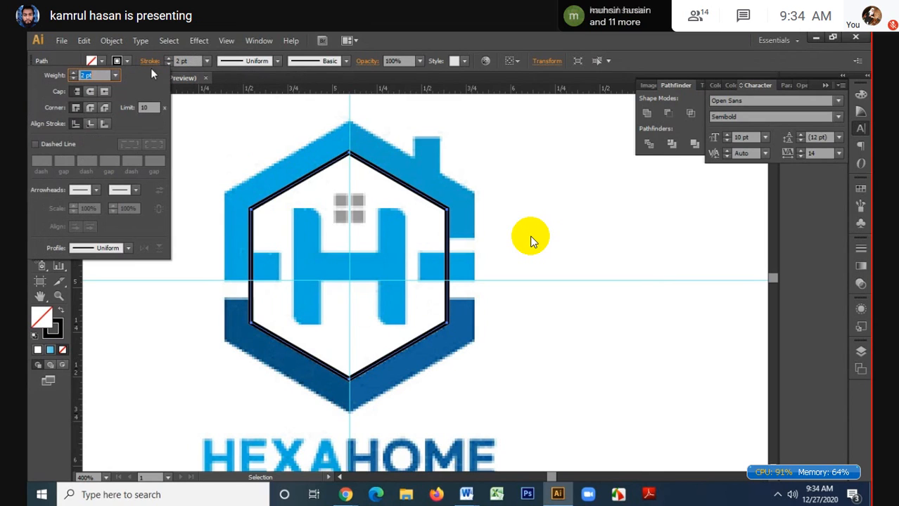
left_click(106, 122)
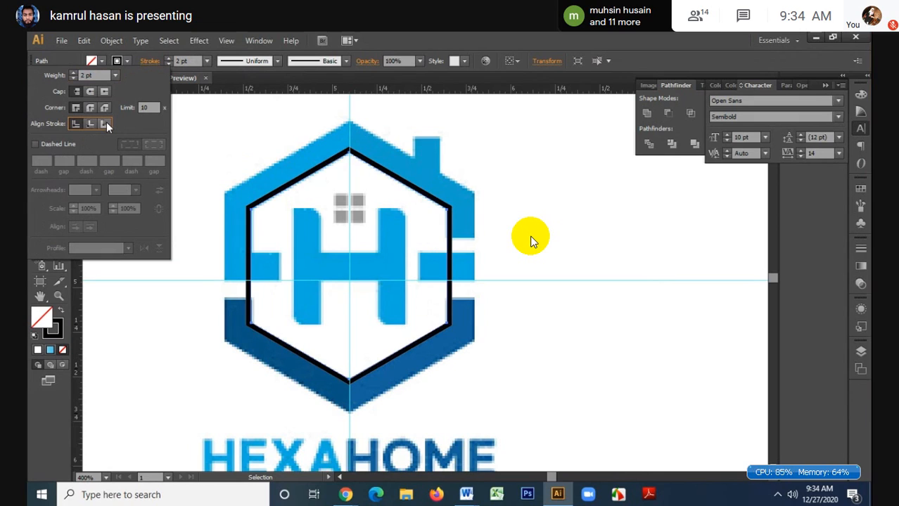
left_click(184, 62)
scroll(194, 61, "up", 9)
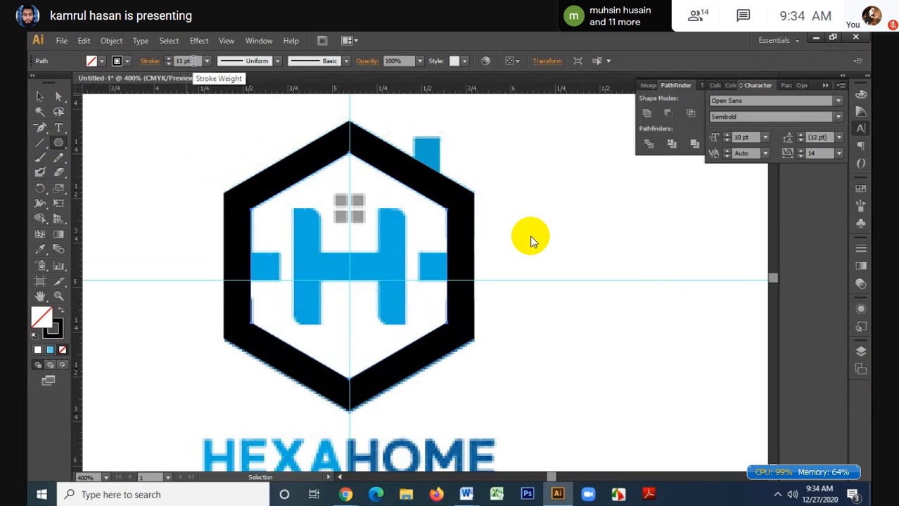
- Expand the appearance of the stroked hexagon into a filled shape, and switch to the Selection tool
left_click(112, 40)
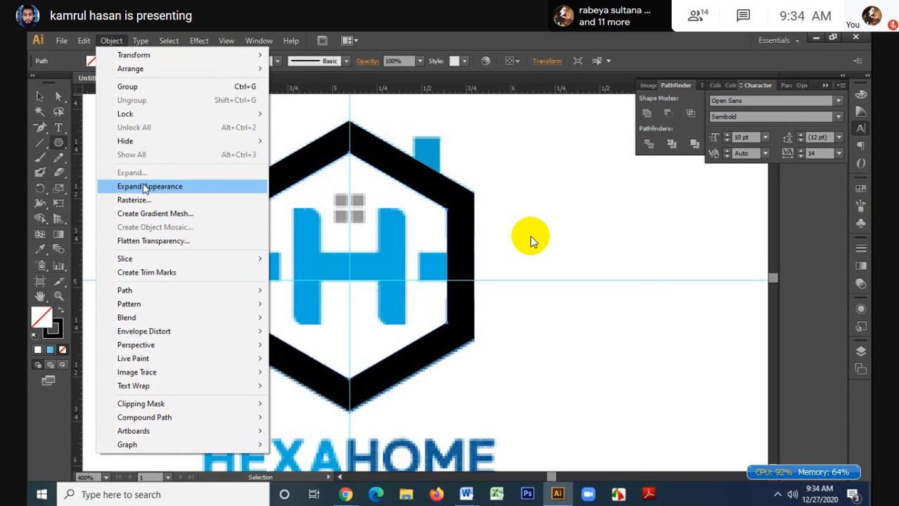
left_click(144, 187)
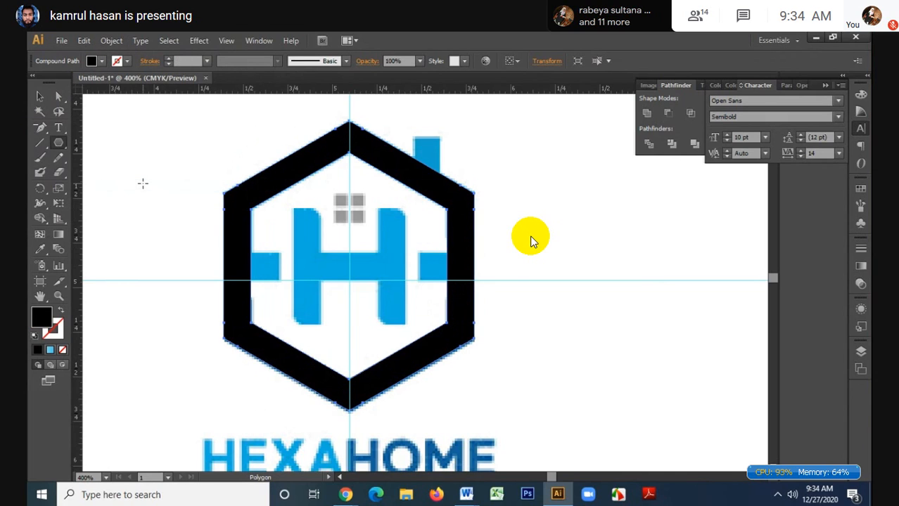
left_click(40, 96)
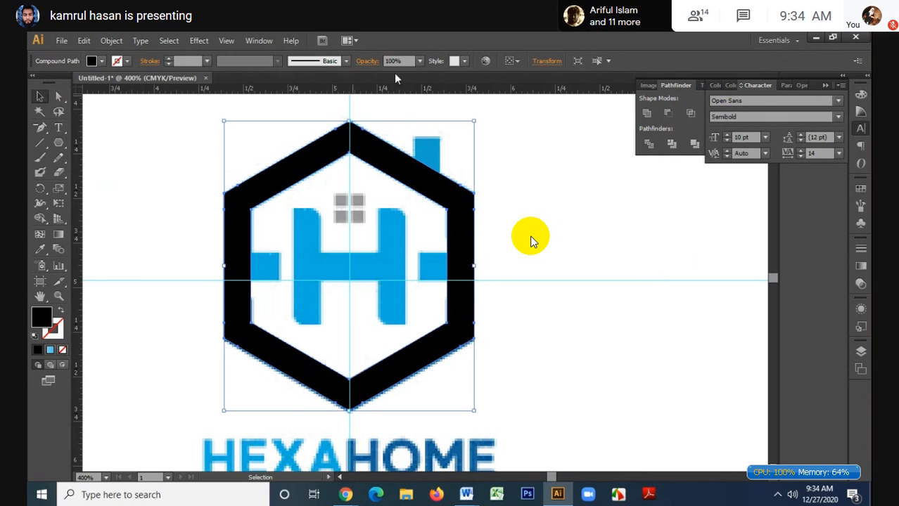
- Lower the opacity of the expanded hexagon frame to 7% to reveal the reference logo underneath
scroll(405, 62, "down", 20)
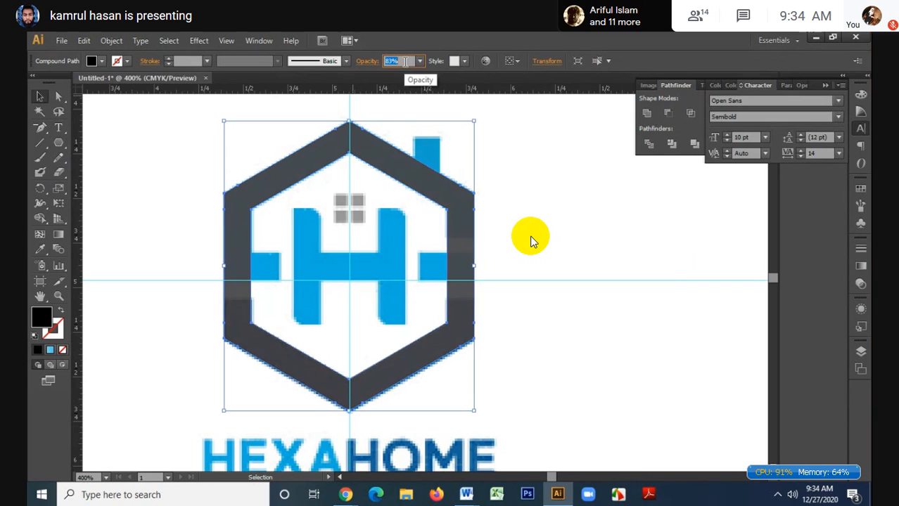
scroll(405, 62, "down", 20)
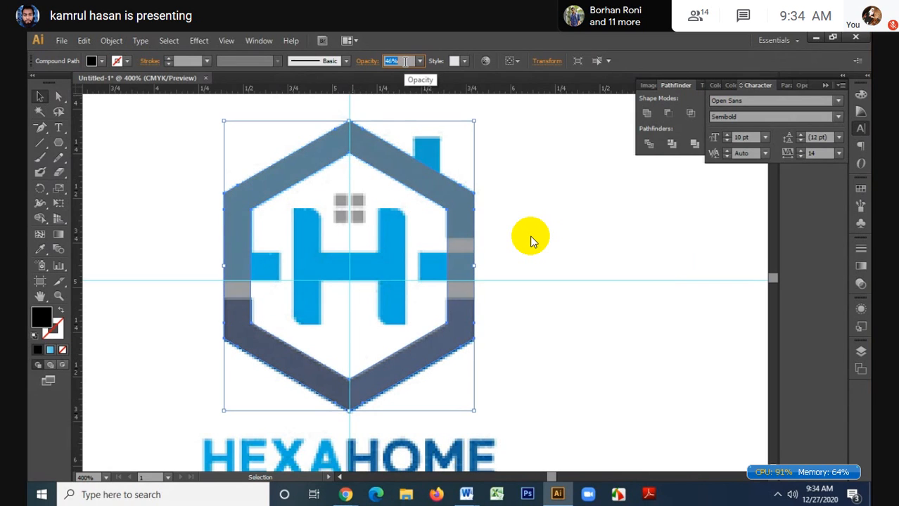
scroll(406, 62, "down", 20)
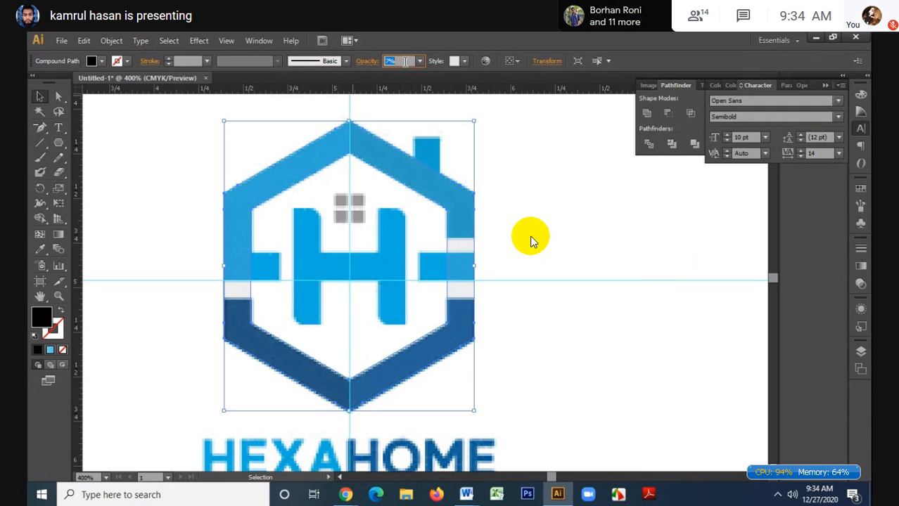
scroll(405, 61, "down", 2)
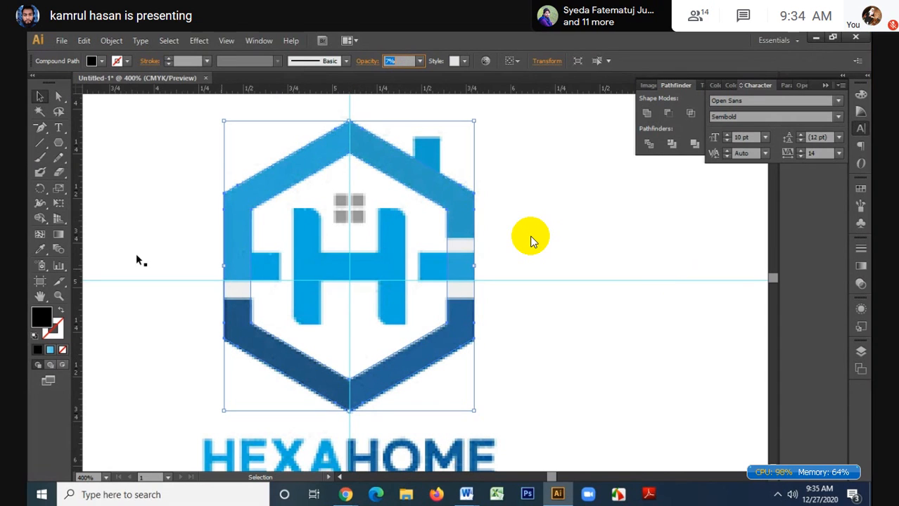
- Draw a wide, thin rectangle across the whole hexagon, covering the gap just below the horizontal guide
left_click_drag(58, 143, 86, 146)
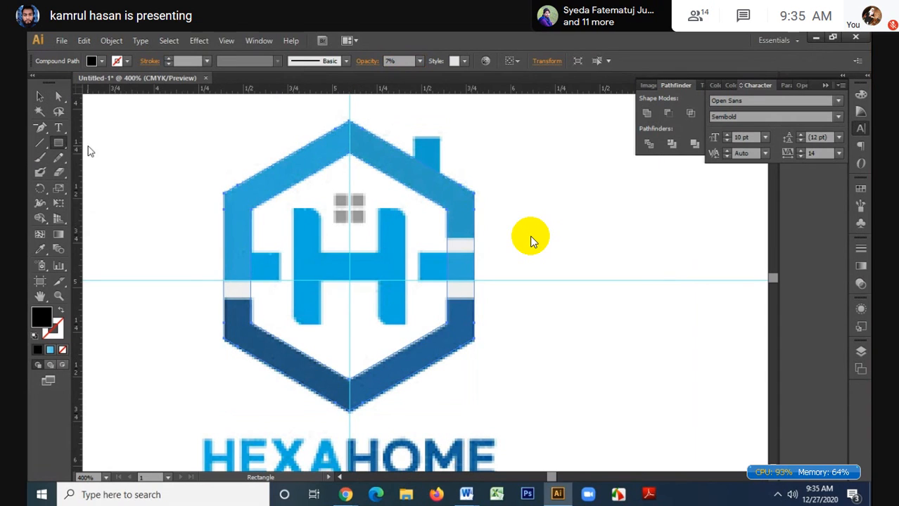
left_click_drag(185, 274, 519, 299)
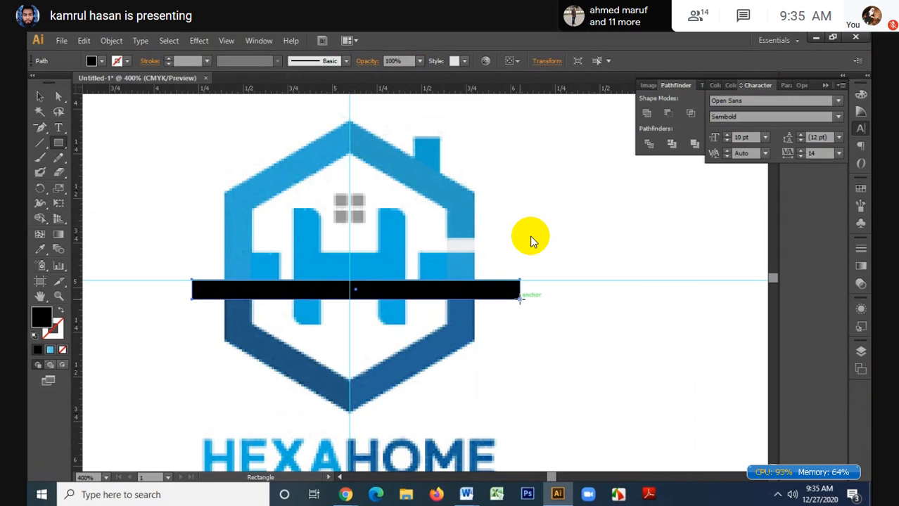
- Place a copy of the rectangle over the upper gap in the frame's right side and reduce its height to fit
key("v")
scroll(427, 301, "up", 1)
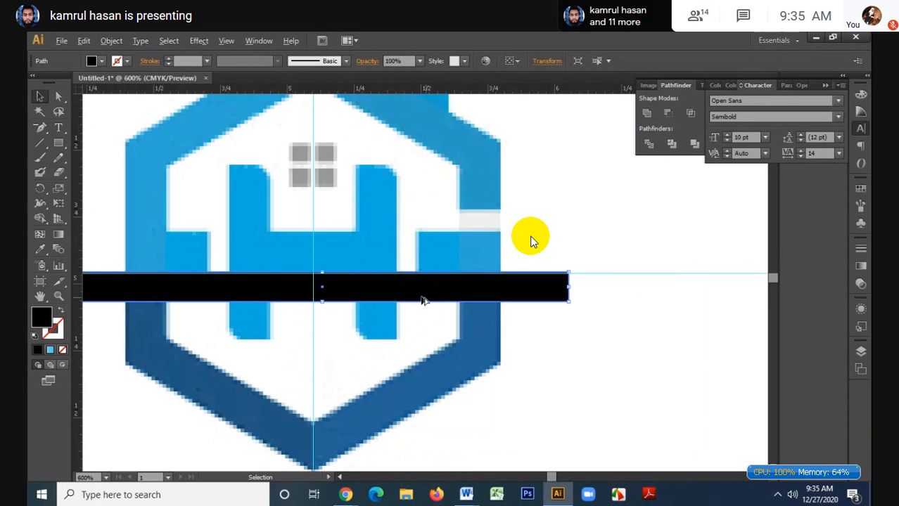
left_click_drag(231, 290, 587, 226)
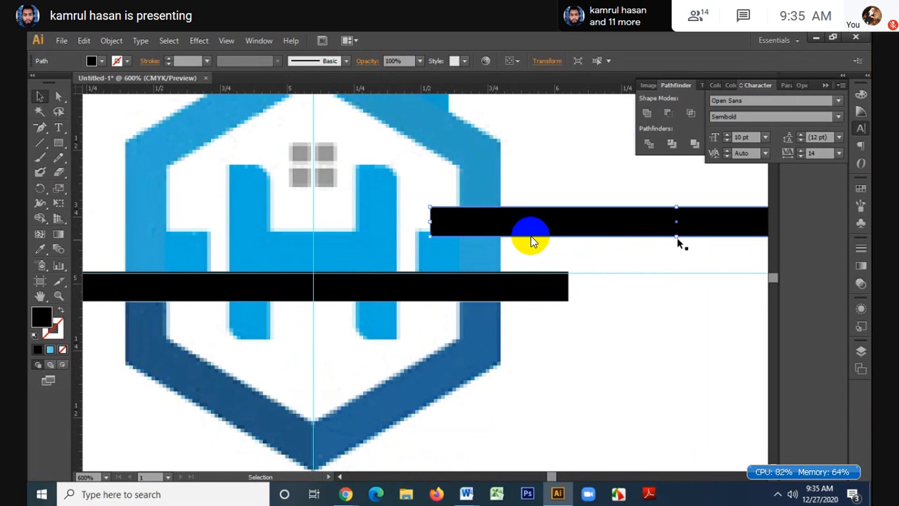
left_click_drag(676, 238, 676, 232)
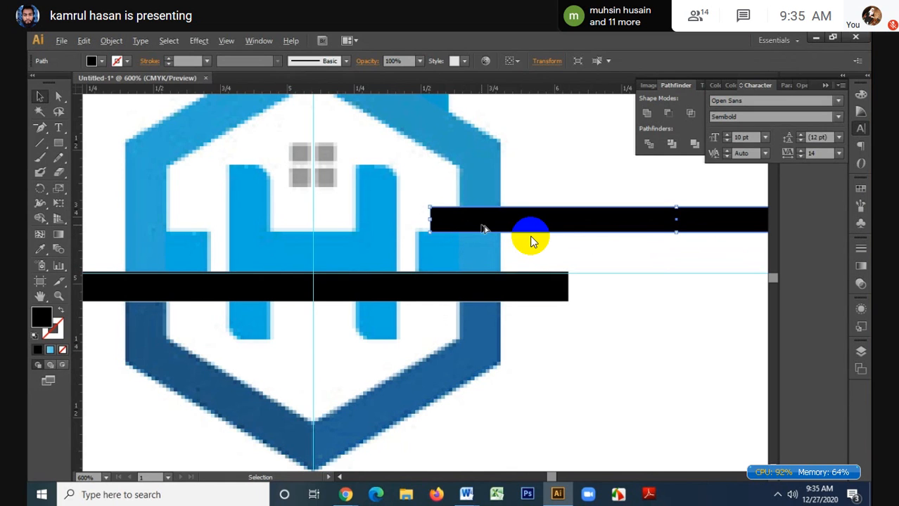
- Remove both rectangles and the frame areas beneath them with the Shape Builder, cutting the gaps into the hexagon
scroll(483, 226, "down", 1)
left_click_drag(213, 125, 284, 213)
key("ctrl+z")
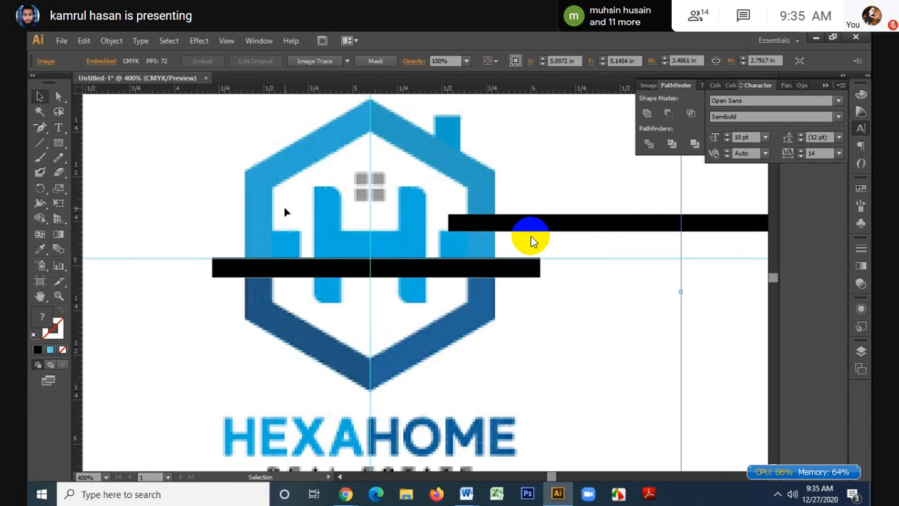
key("ctrl+shift+a")
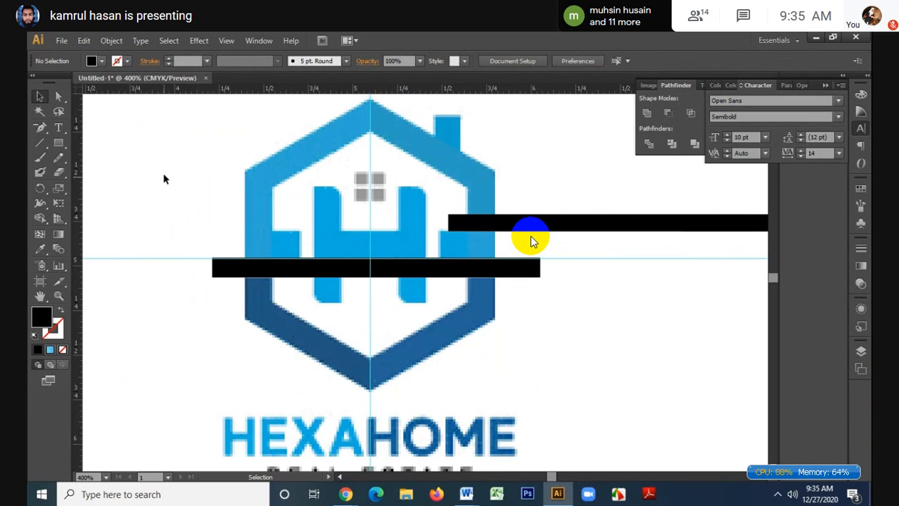
left_click_drag(161, 160, 604, 356)
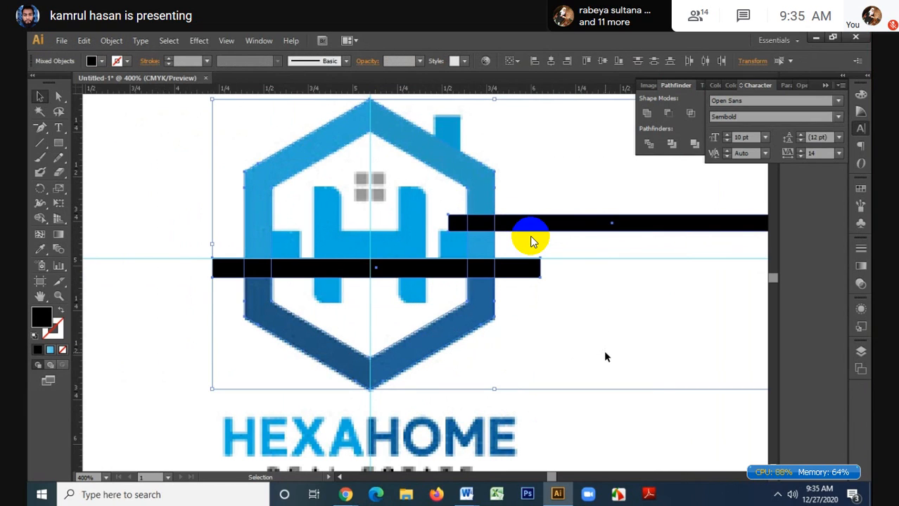
left_click(40, 218)
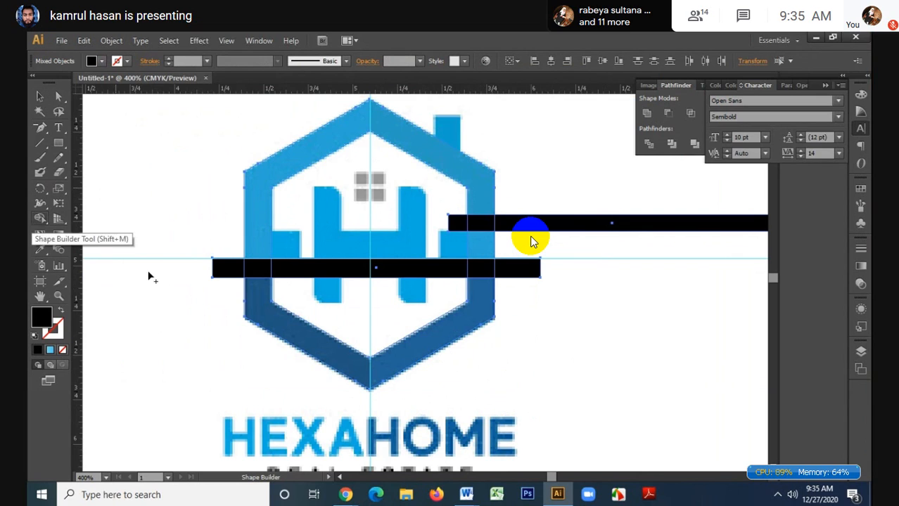
left_click_drag(160, 274, 578, 276)
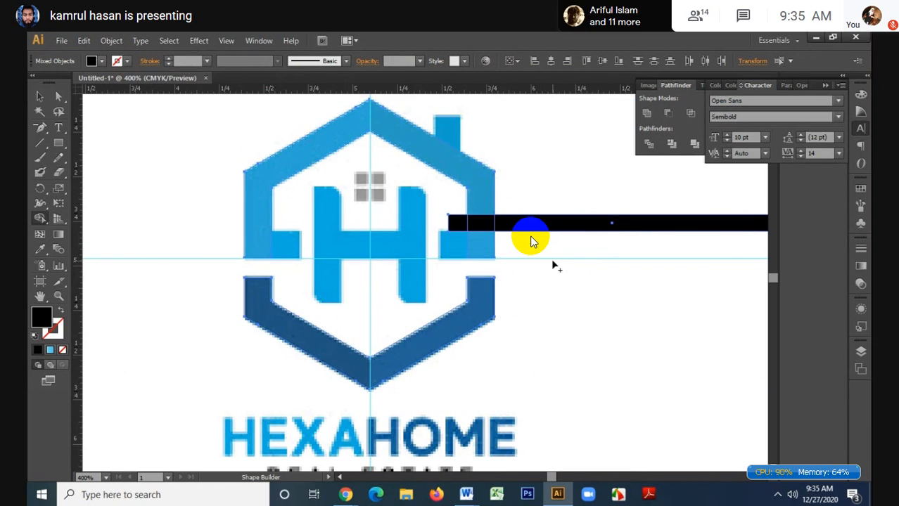
left_click_drag(532, 227, 550, 228)
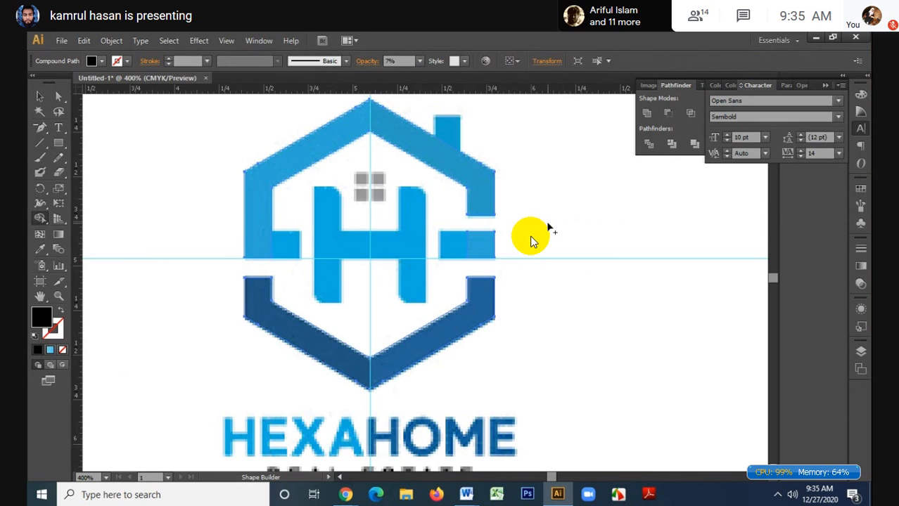
- Separate the cut hexagon frame into independent upper, lower and small right-hand pieces with the Shape Builder
left_click(39, 97)
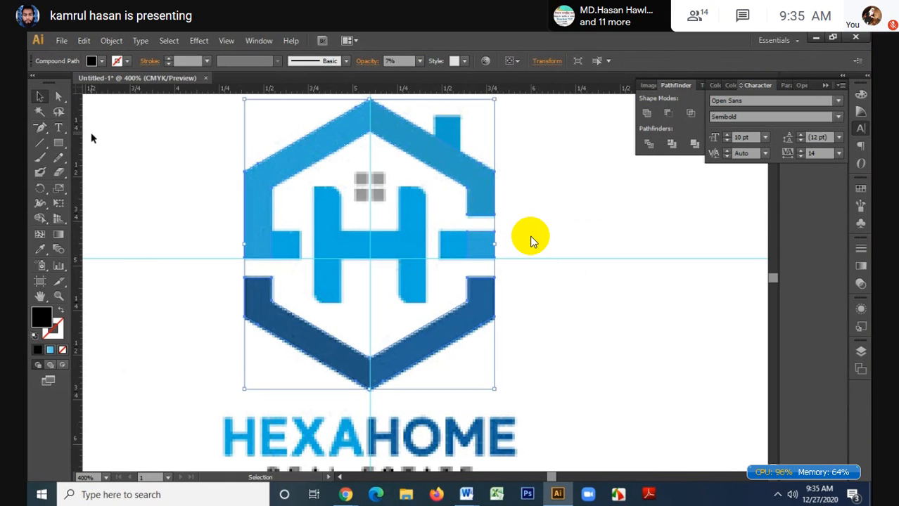
left_click(449, 231)
left_click(476, 235)
right_click(463, 234)
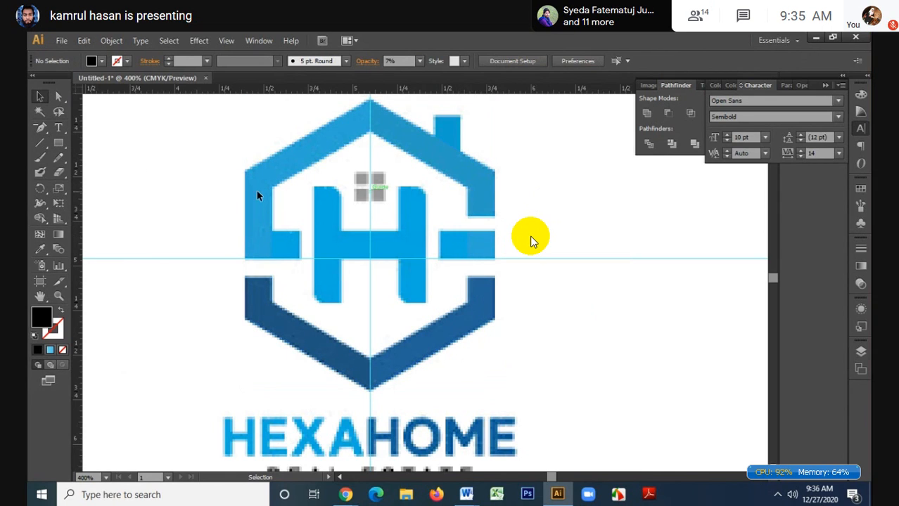
left_click_drag(184, 121, 583, 388)
left_click(40, 218)
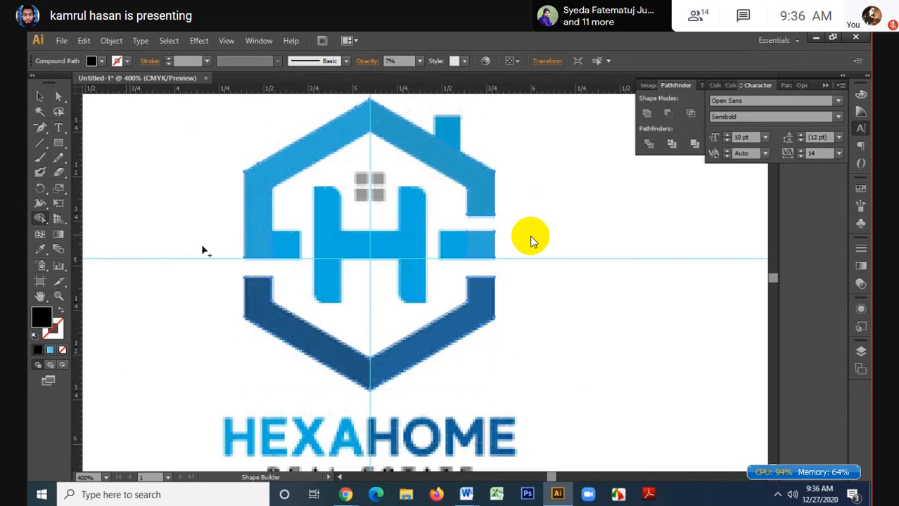
left_click(473, 245)
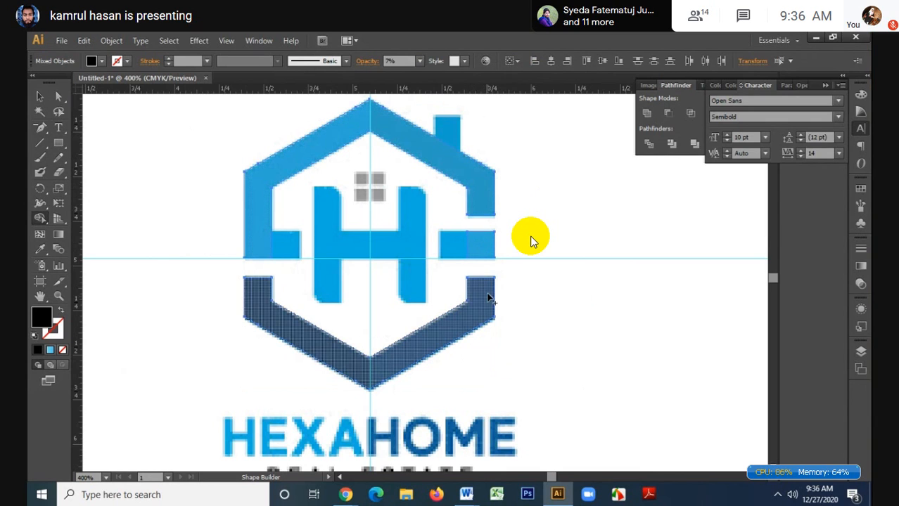
left_click_drag(485, 298, 456, 346)
key("v")
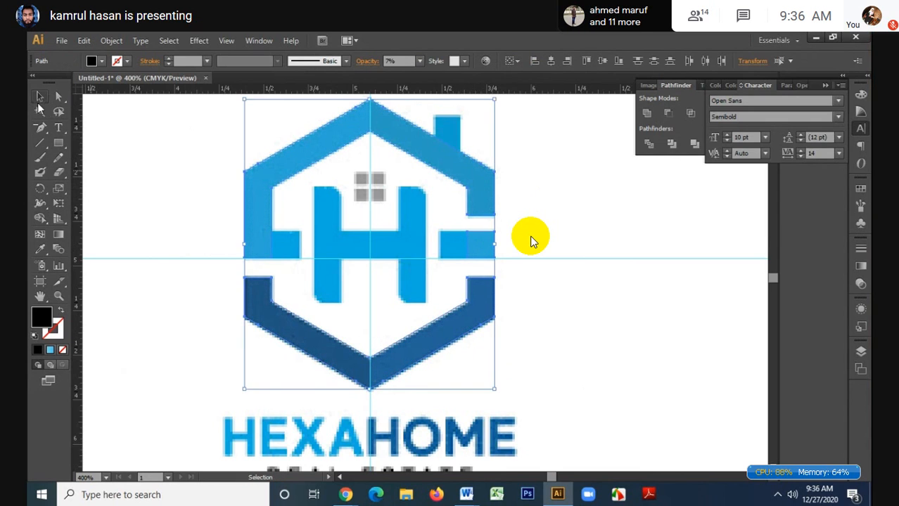
- Extend the small right-hand frame piece inward over its bar, and place a copy over the matching left bar
left_click(208, 202)
left_click(253, 223)
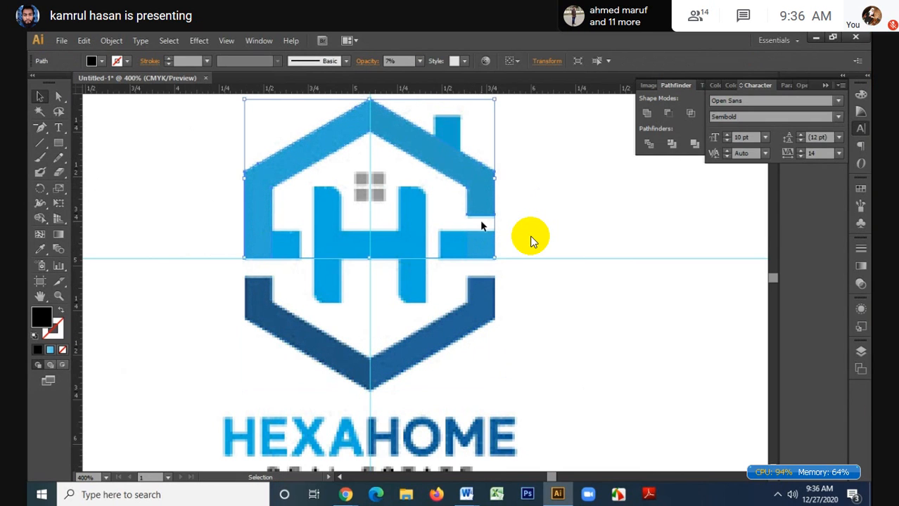
left_click(475, 246)
left_click(486, 298)
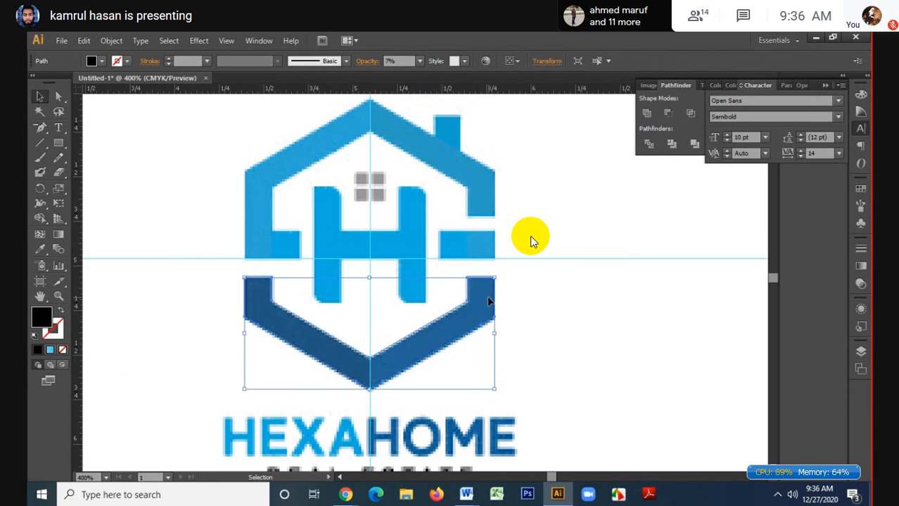
left_click(485, 245)
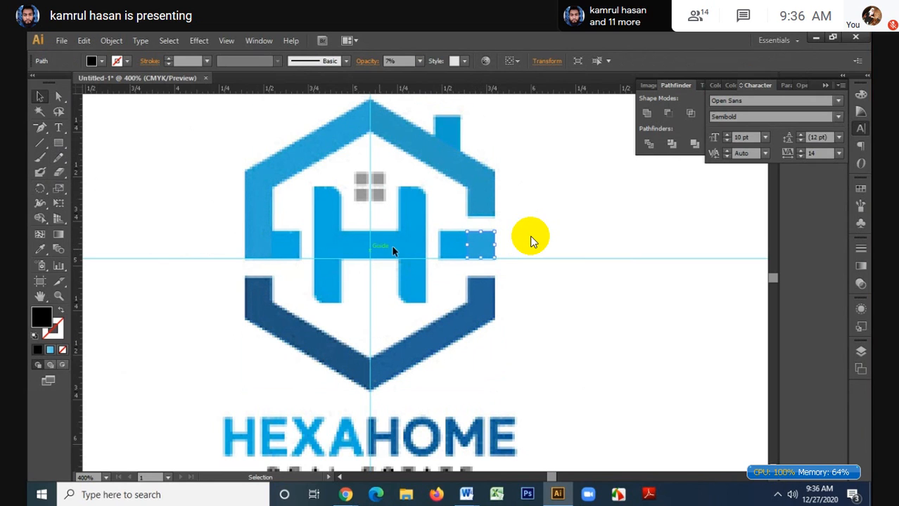
left_click_drag(439, 244, 280, 253)
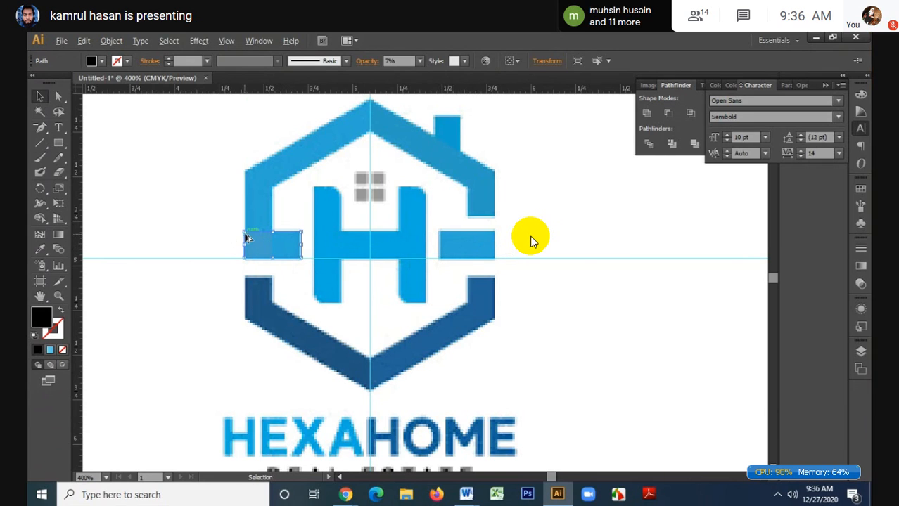
- Unite the left bar with the upper frame piece into one expanded shape and deselect it
scroll(250, 239, "up", 1)
scroll(251, 239, "up", 4)
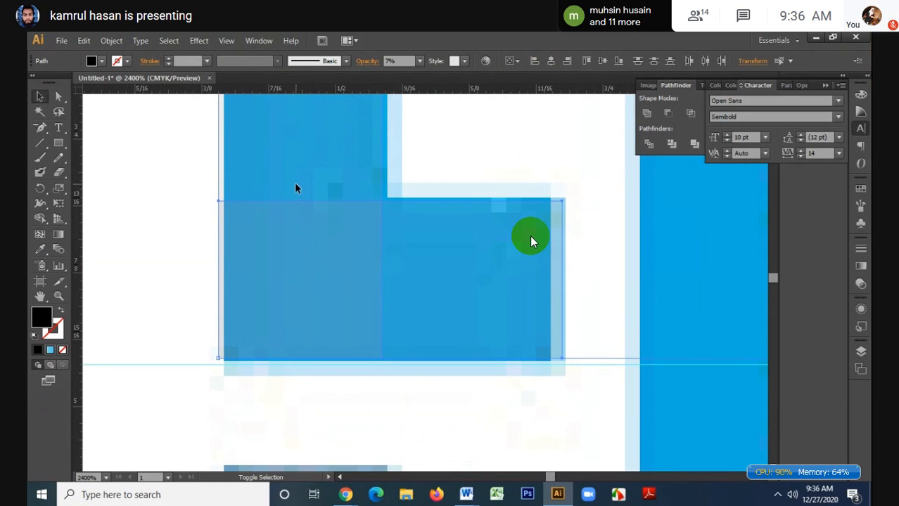
scroll(307, 200, "down", 2)
scroll(306, 203, "down", 2)
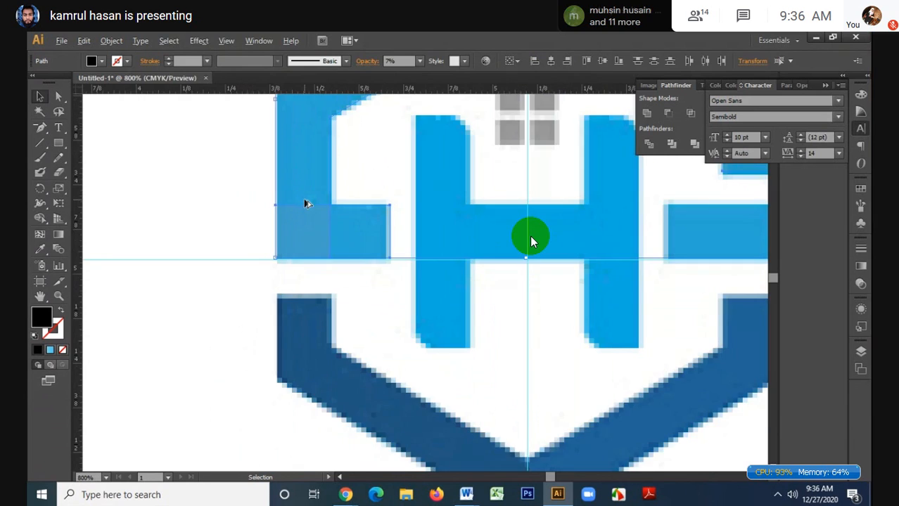
left_click(346, 218, "shift")
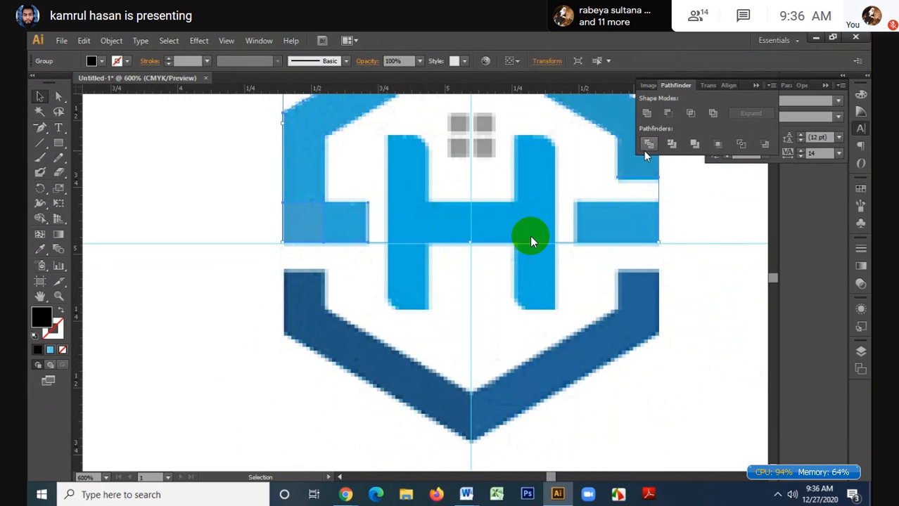
left_click(646, 113, "alt")
left_click(752, 113)
left_click(740, 260)
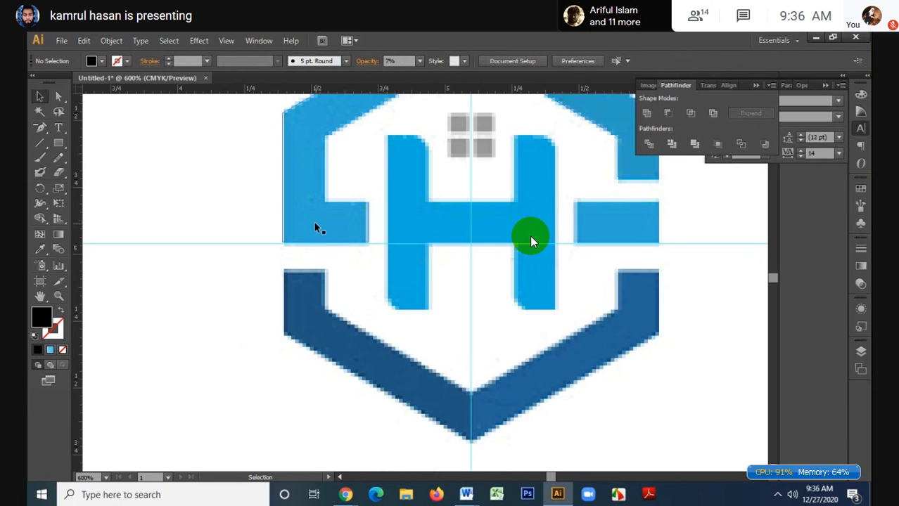
left_click(605, 208)
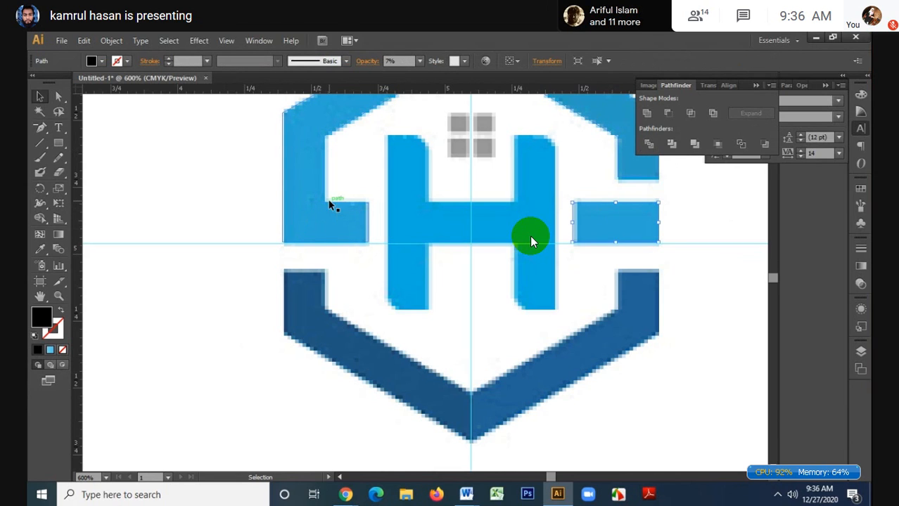
scroll(391, 263, "down", 1)
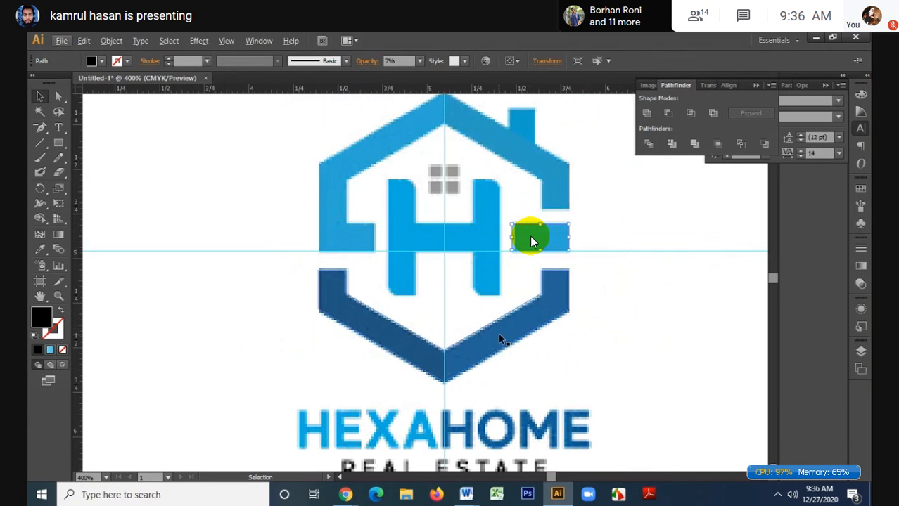
left_click(571, 357)
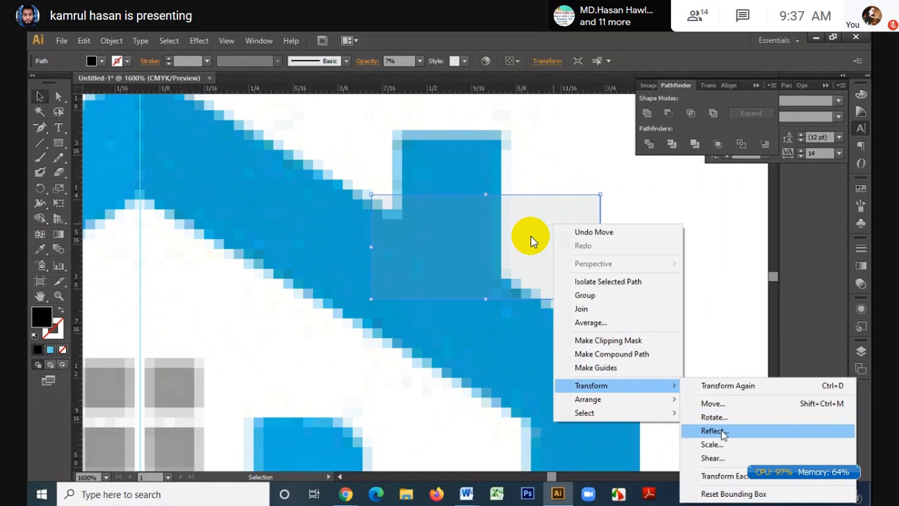
- Rotate the bar copy lying over the chimney by -90° so it stands upright
left_click(715, 418)
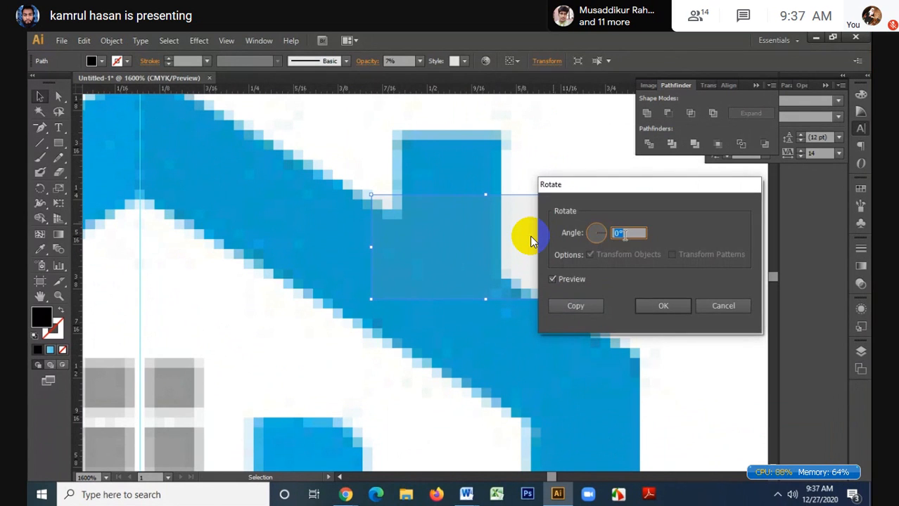
scroll(624, 234, "down", 20)
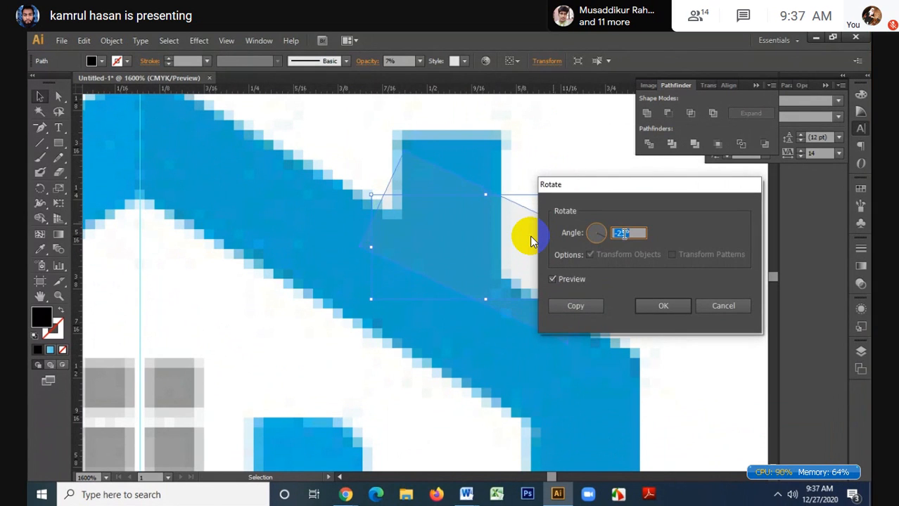
scroll(624, 234, "down", 20)
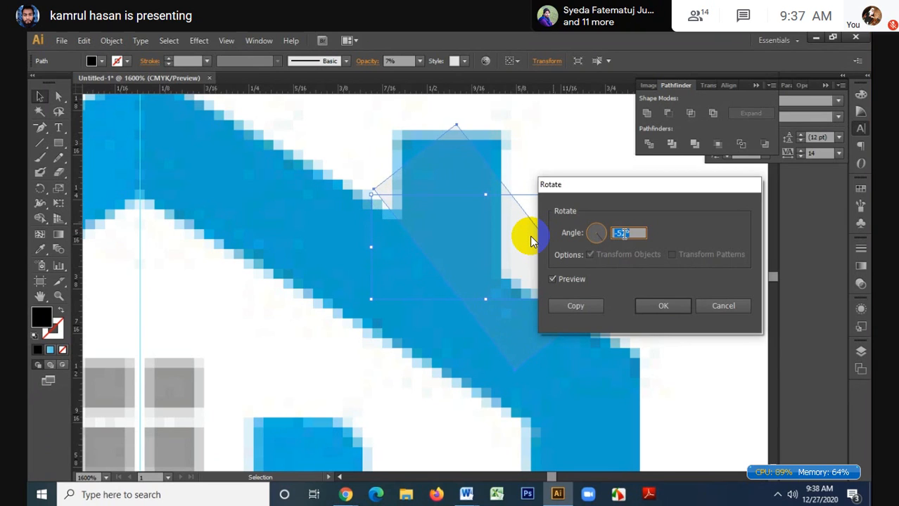
scroll(622, 234, "down", 20)
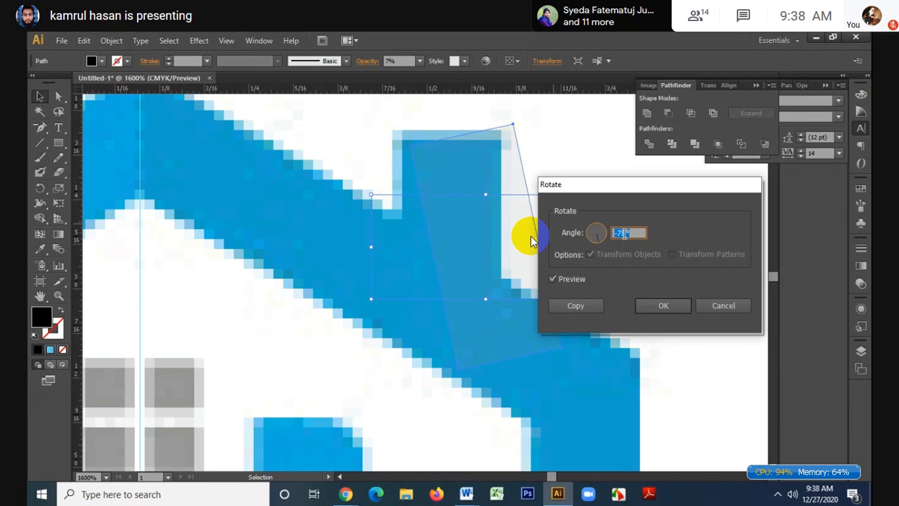
scroll(623, 233, "down", 9)
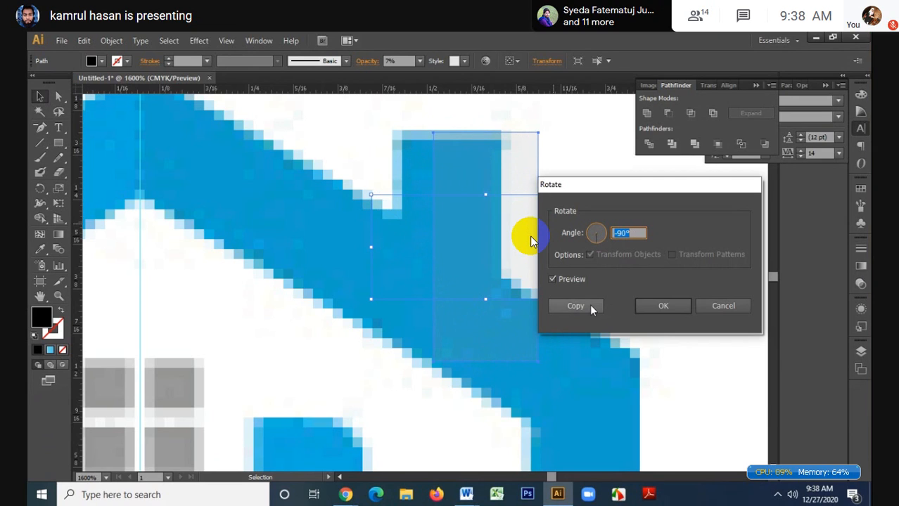
left_click(671, 304)
- Position the upright rectangle over the chimney, aligning its sides with the chimney and its lower end inside the roof band
left_click_drag(507, 227, 473, 216)
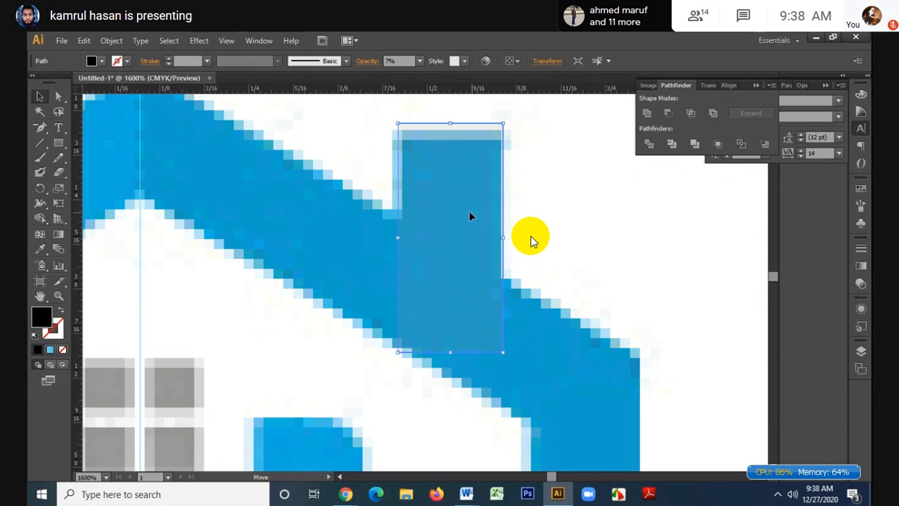
left_click_drag(488, 277, 486, 268)
left_click(480, 265)
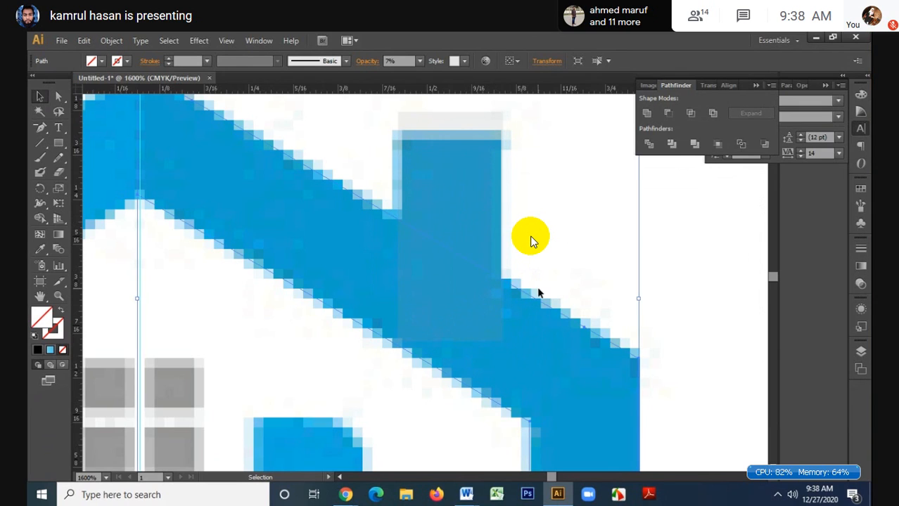
left_click(683, 236)
- Unite the chimney rectangle with the upper right frame piece into one expanded shape and deselect it
left_click(468, 203)
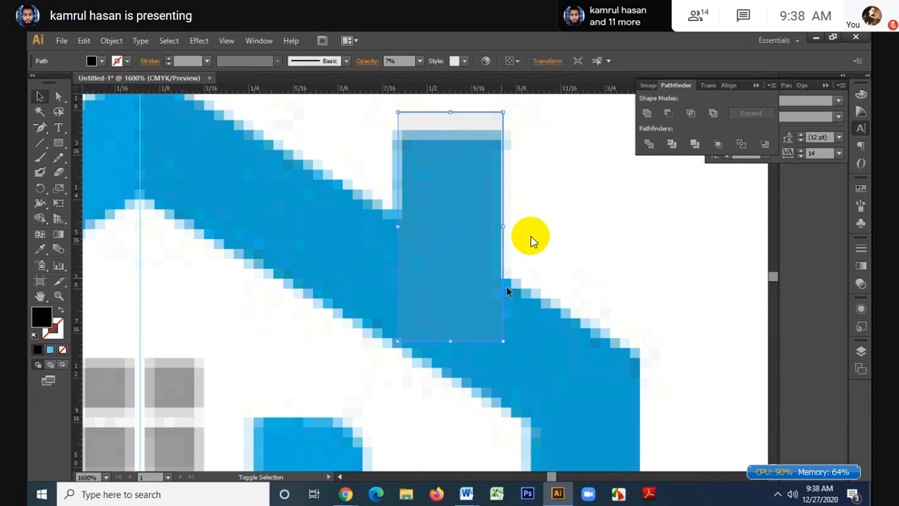
left_click(571, 322, "shift")
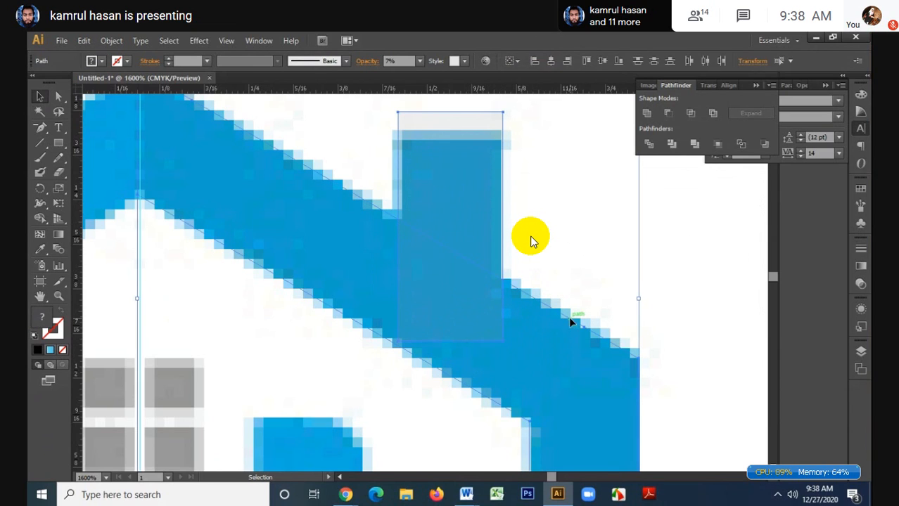
left_click(646, 113, "alt")
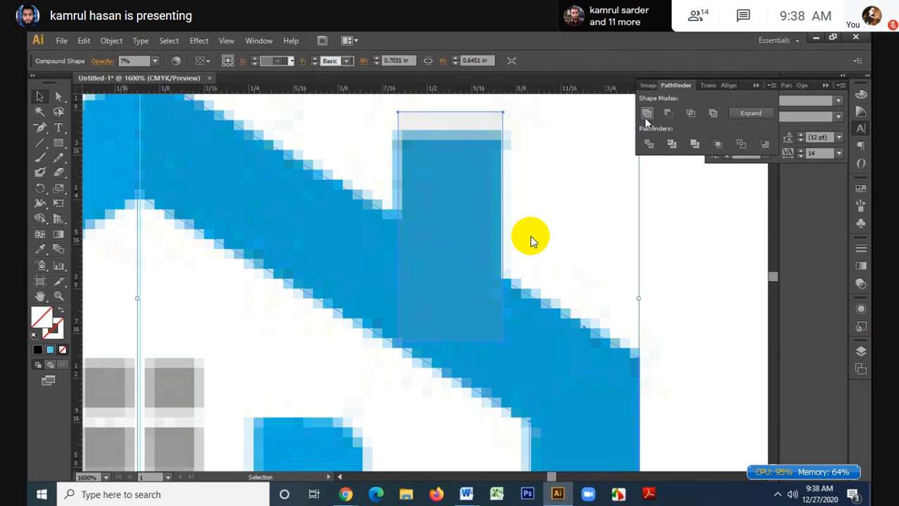
left_click(739, 113)
left_click(717, 208)
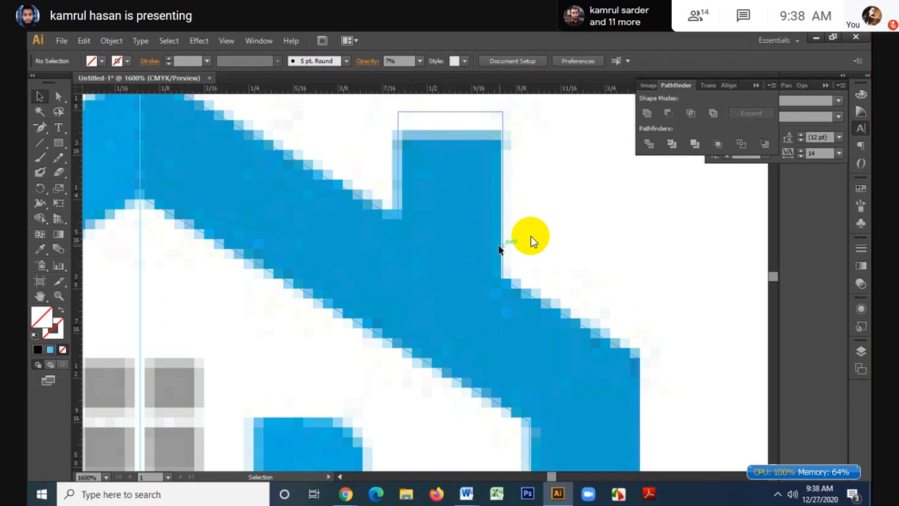
scroll(531, 242, "down", 4)
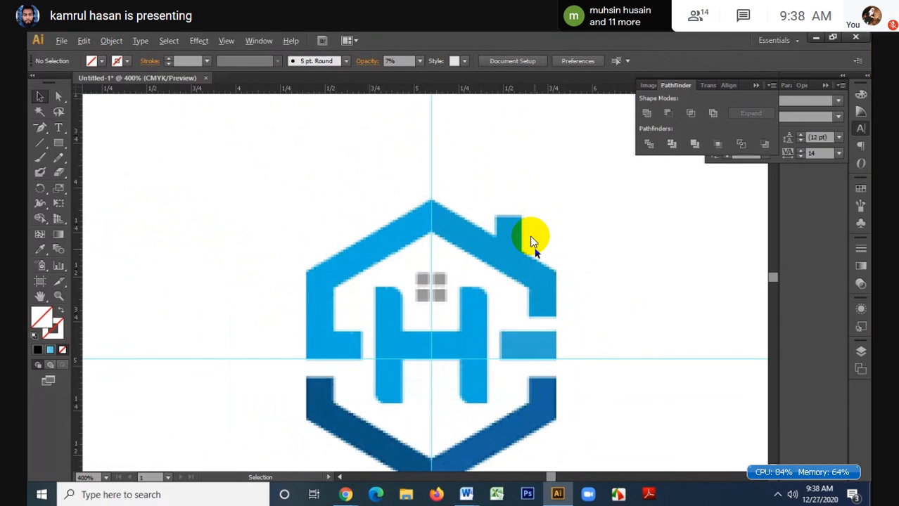
scroll(535, 249, "down", 1)
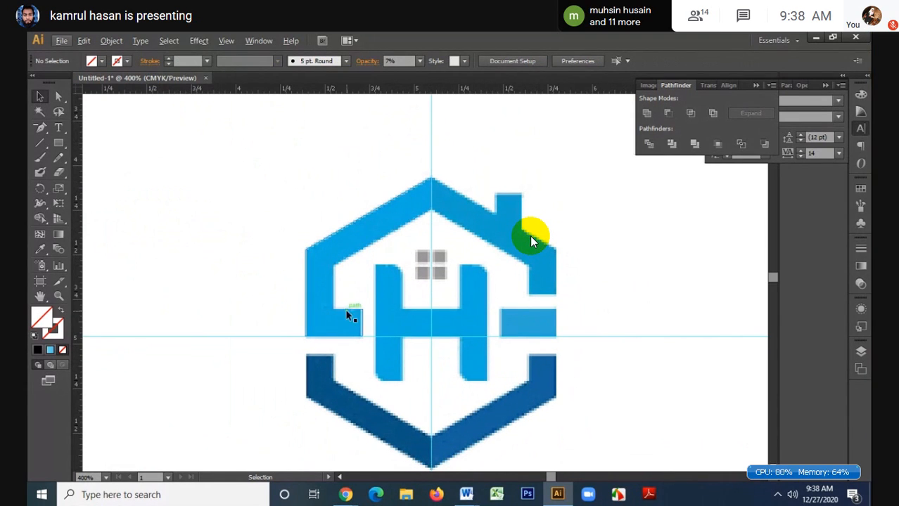
scroll(392, 311, "up", 1)
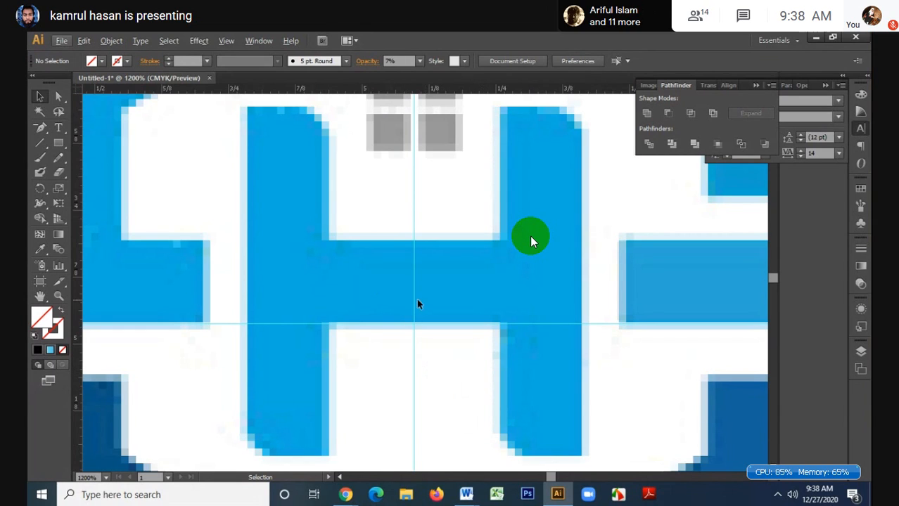
key("a")
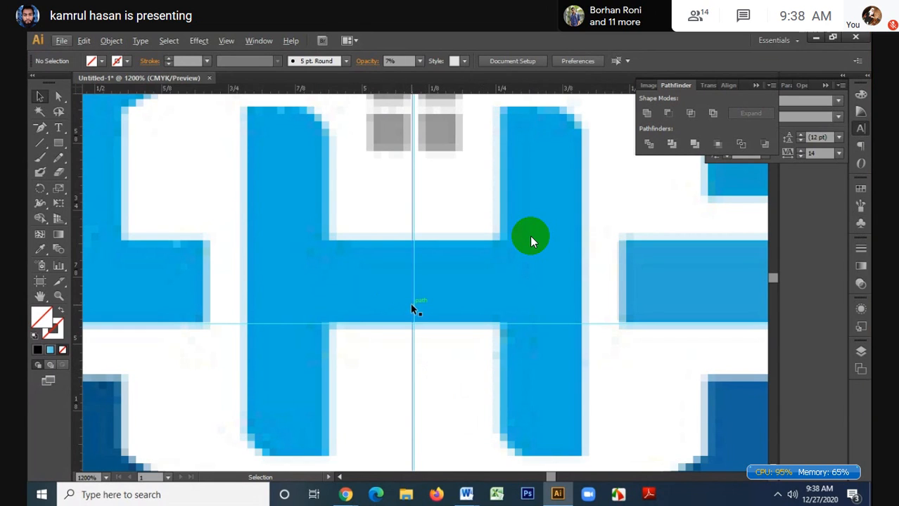
left_click(410, 303)
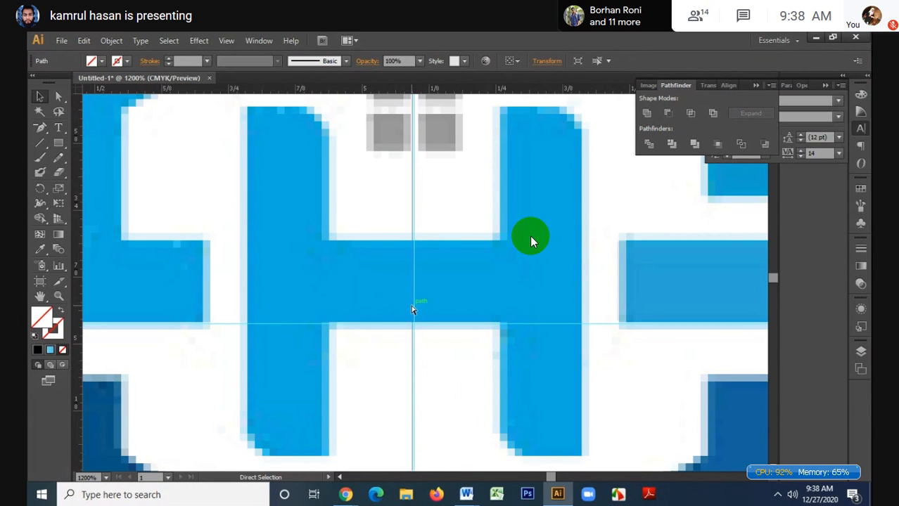
key("ctrl+z")
scroll(334, 272, "up", 2)
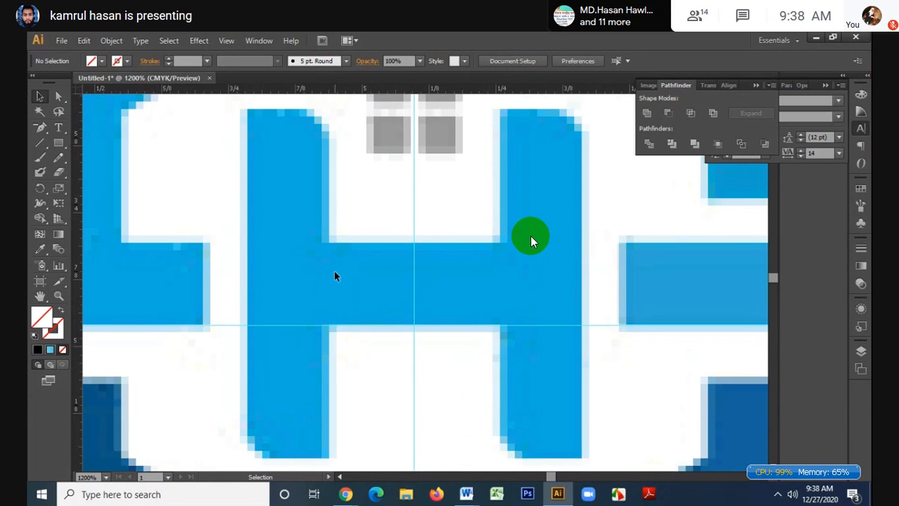
scroll(334, 272, "down", 1)
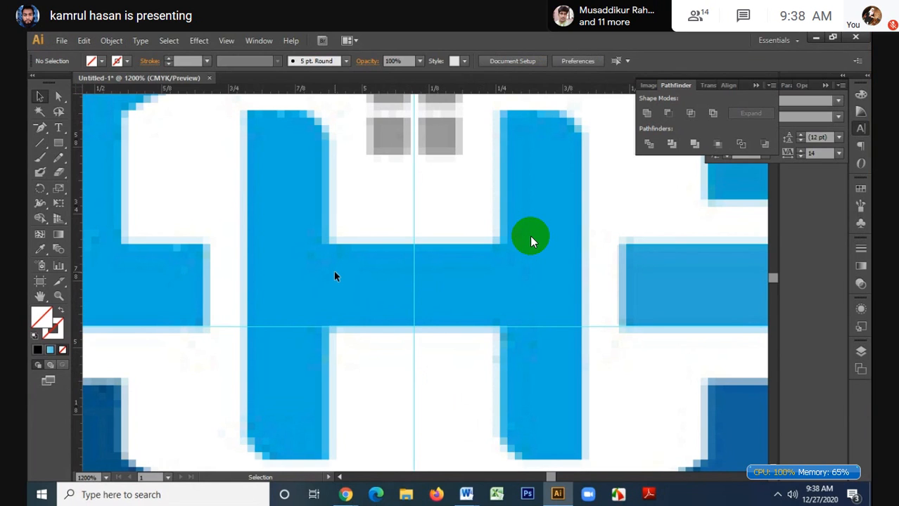
- Add the text "H" just above the crossbar of the reference H and set its font style to Extrabold
key("t")
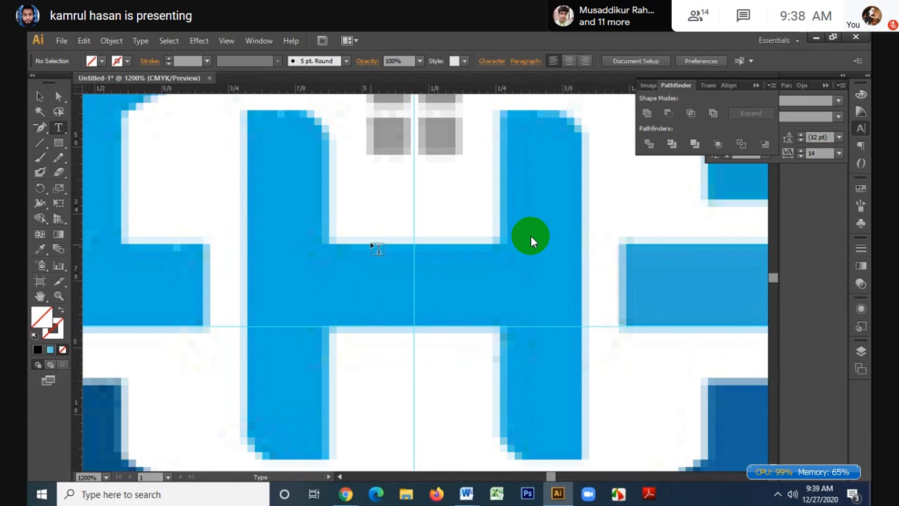
left_click(370, 215)
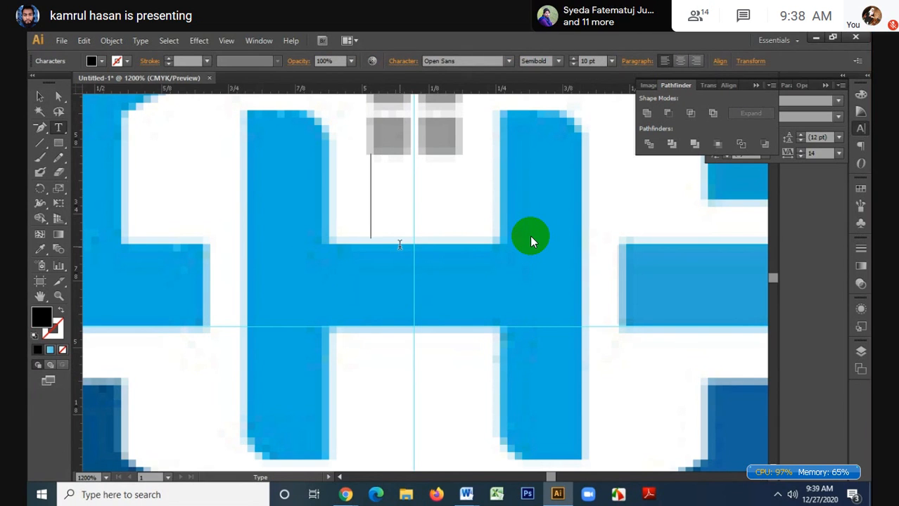
type("H")
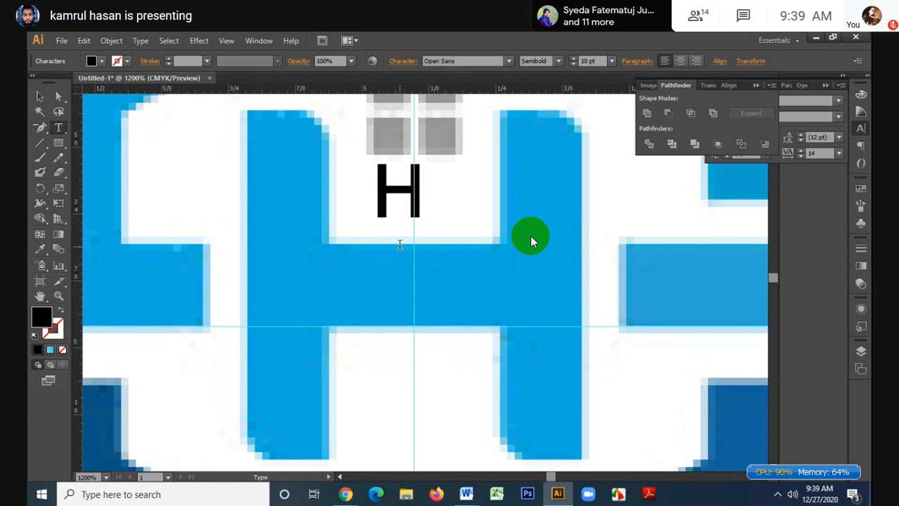
left_click(32, 101)
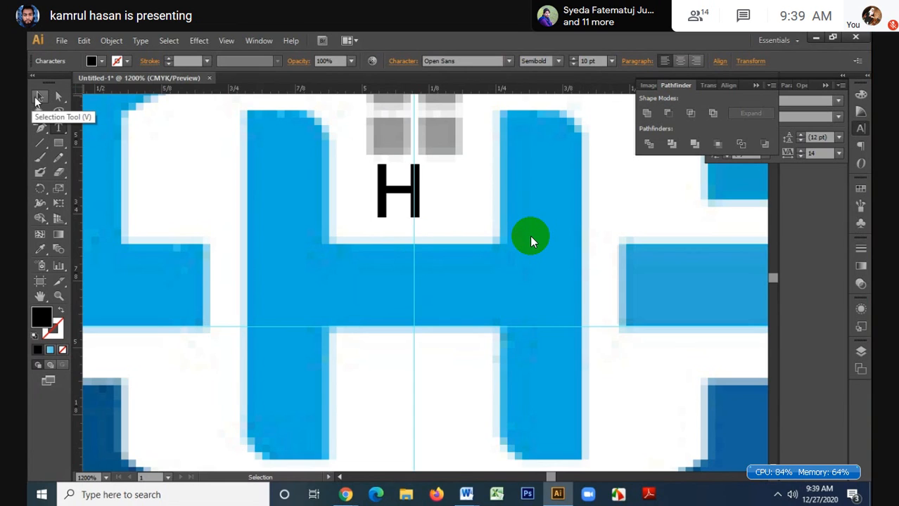
left_click(34, 97)
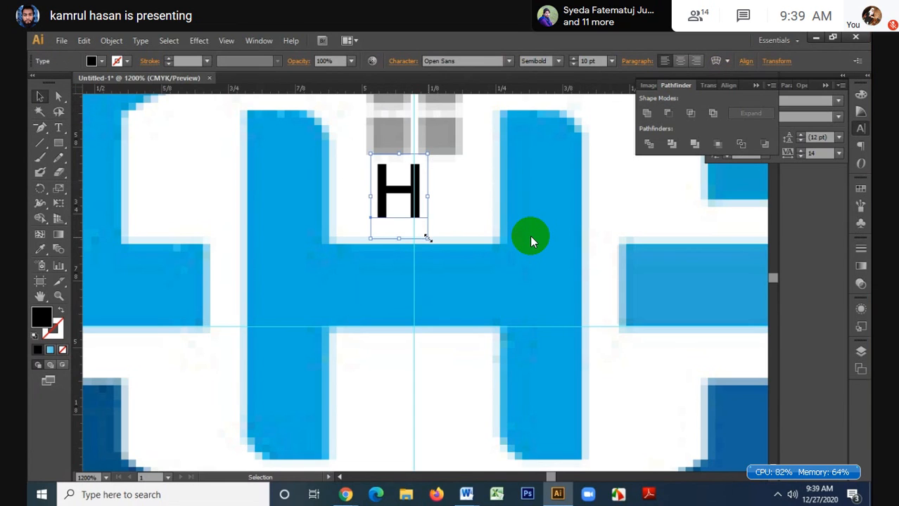
left_click(558, 61)
left_click(556, 182)
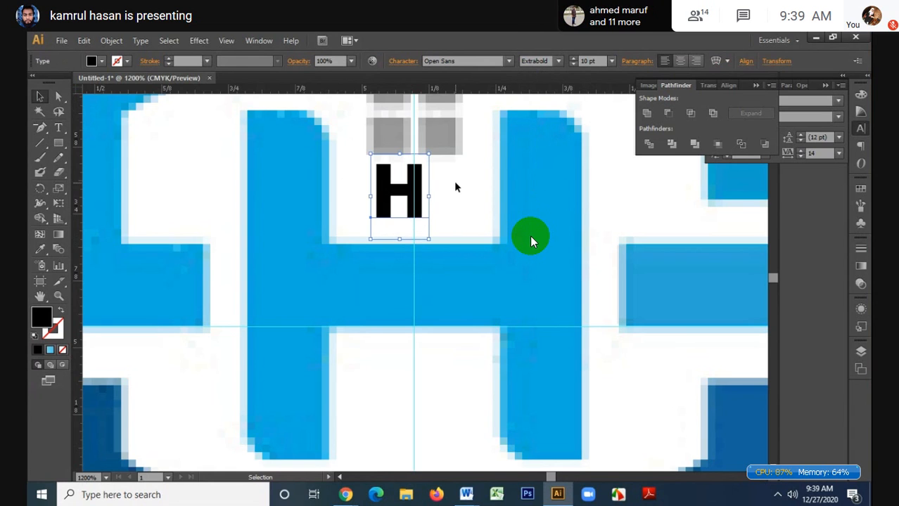
- Enlarge the letter H to about 67 pt and place it over the reference H
left_click_drag(430, 242, 532, 313)
key("ctrl+minus")
key("ctrl+minus")
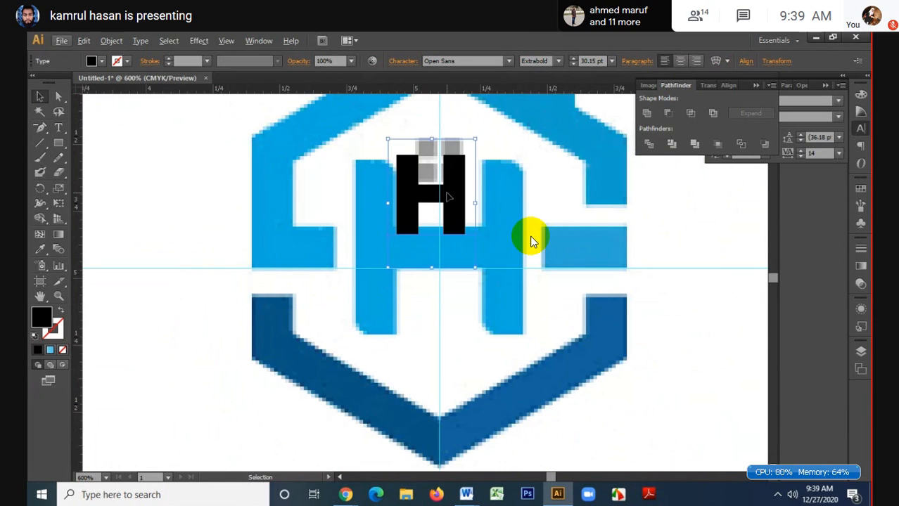
left_click_drag(448, 197, 451, 254)
left_click_drag(477, 325, 588, 401)
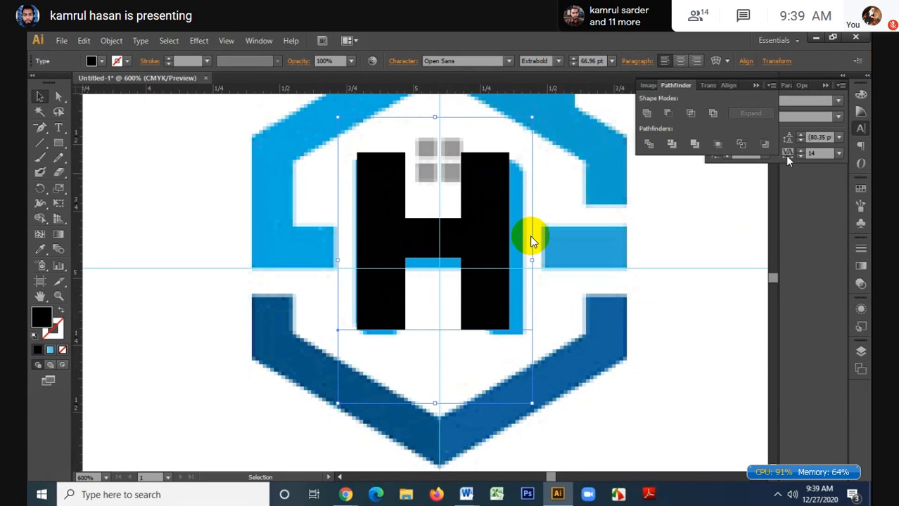
- Set the letter H's tracking to 48 and deselect it
left_click(818, 155)
type("42")
key("Return")
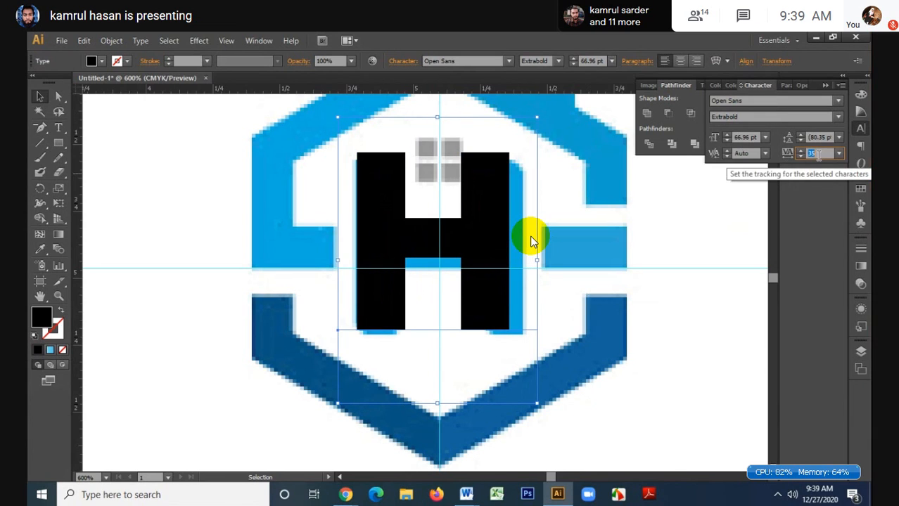
key("Up")
key("Up")
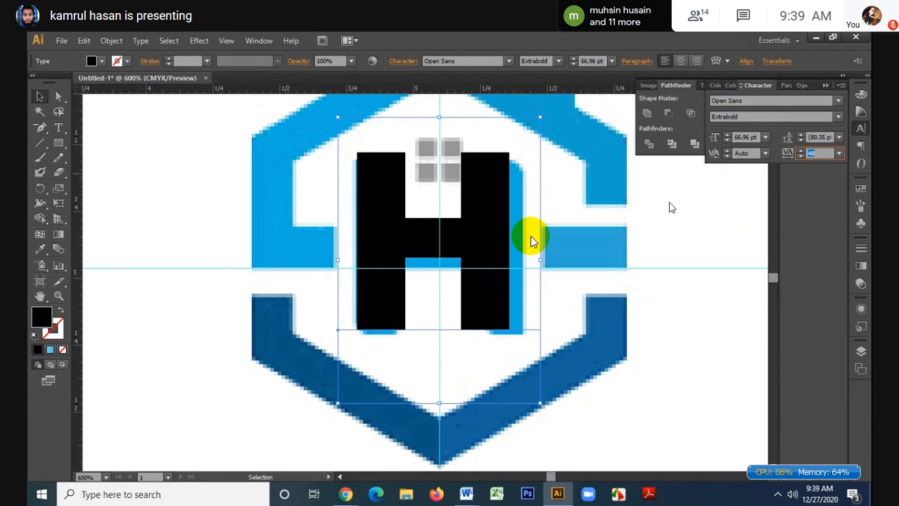
left_click(534, 204)
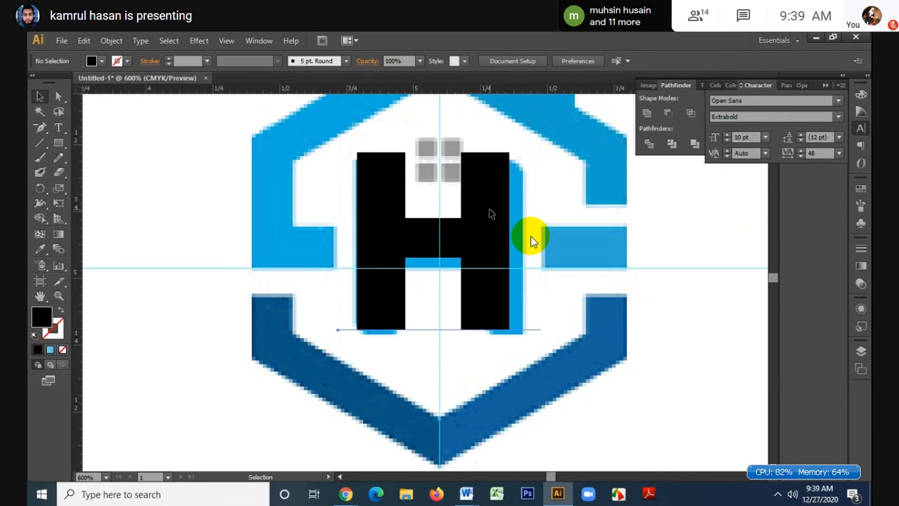
- Shift the letter H slightly to centre it over the reference H and change its font style to Bold
left_click_drag(490, 213, 491, 227)
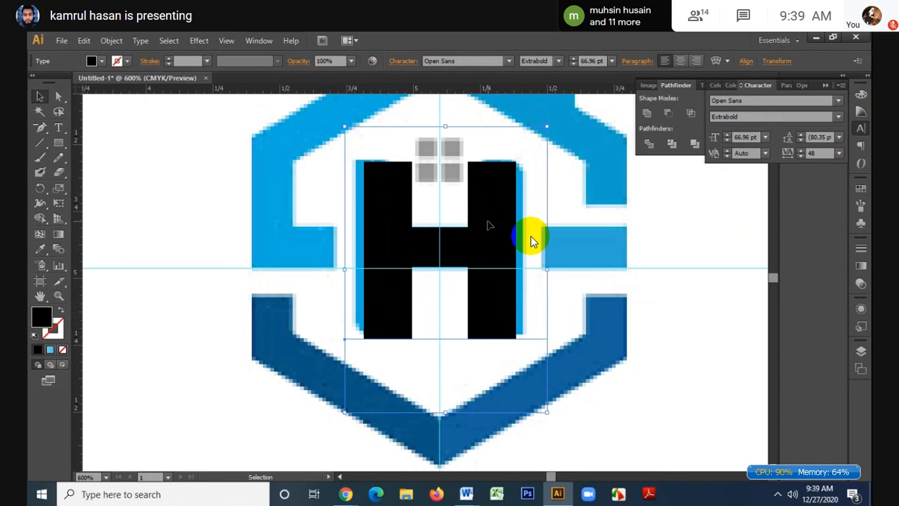
left_click(559, 59)
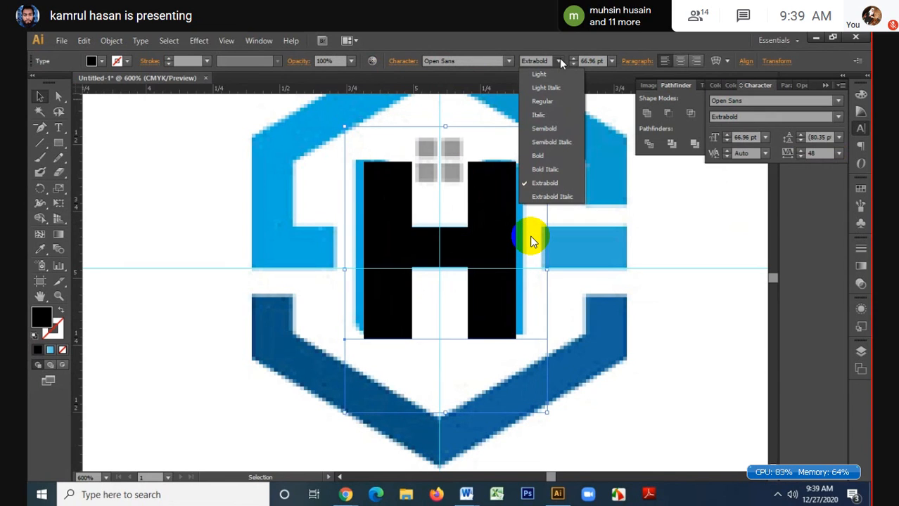
left_click(542, 155)
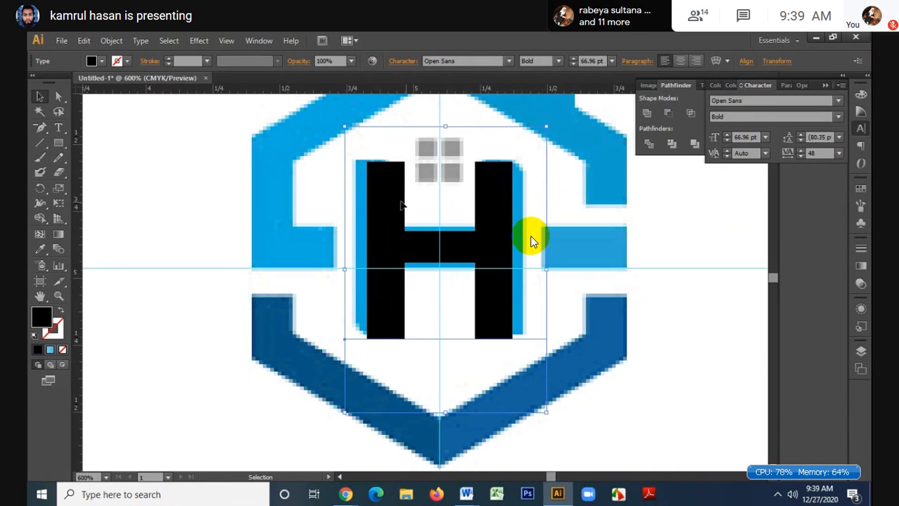
- Widen the letter H horizontally and reposition it so its outer edges line up with the reference H
mouse_move(388, 200)
left_mouse_down()
mouse_move(421, 198)
mouse_move(376, 196)
left_mouse_up()
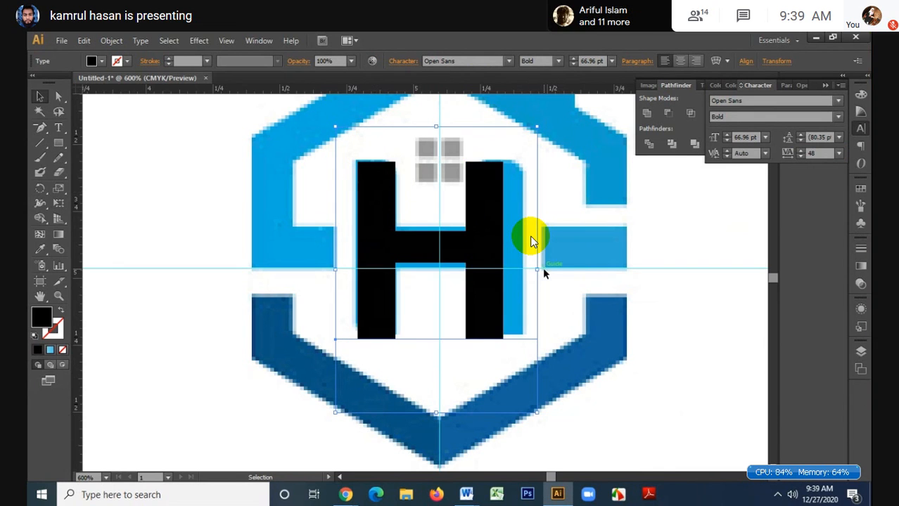
left_click_drag(537, 268, 567, 267)
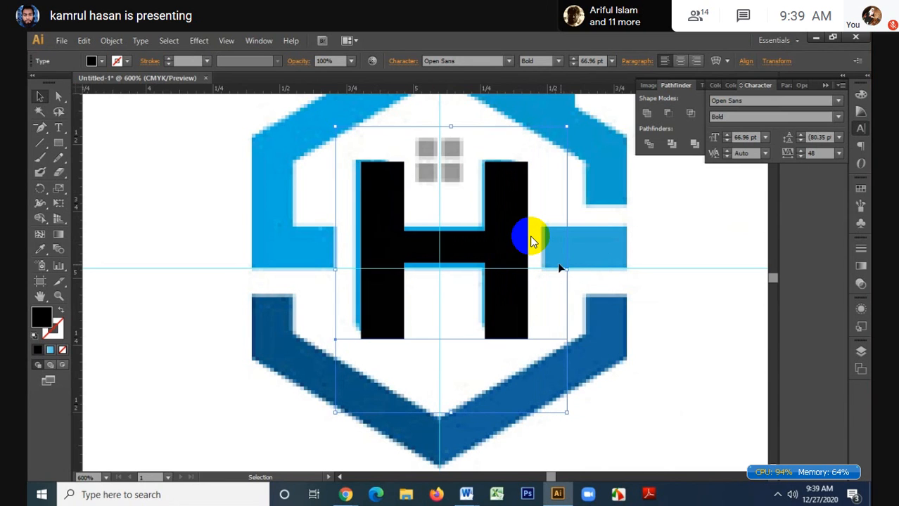
left_click_drag(490, 246, 483, 242)
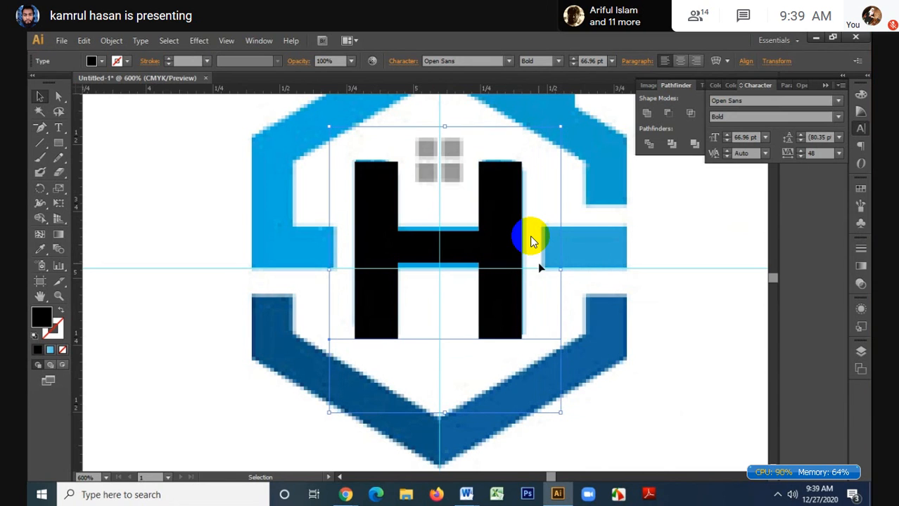
left_click_drag(563, 274, 566, 268)
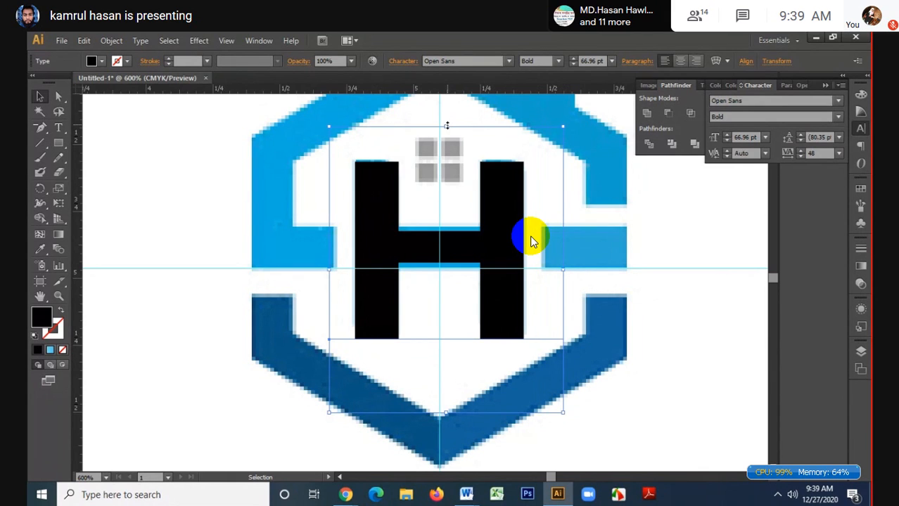
- Try to stretch the letter H vertically to about 107 pt, undo the resize and deselect the letter
left_click_drag(447, 125, 450, 184)
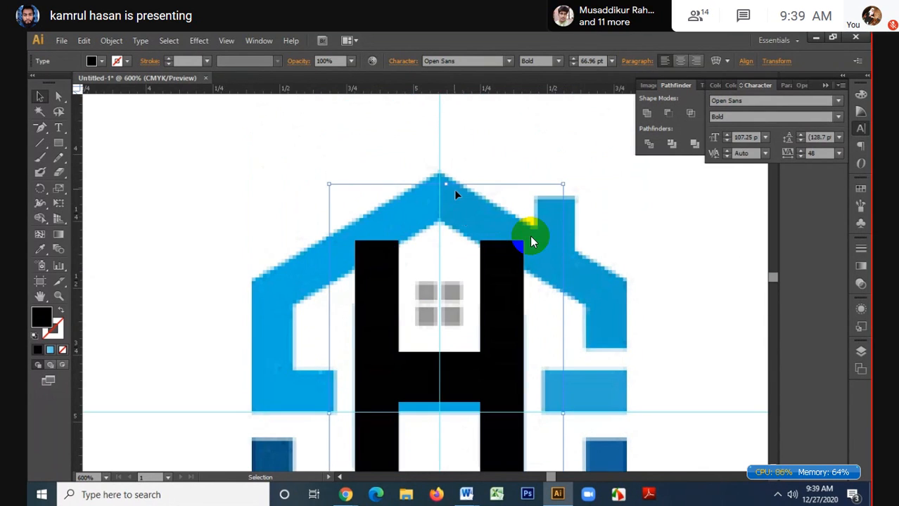
scroll(461, 219, "down", 2)
scroll(463, 220, "down", 1)
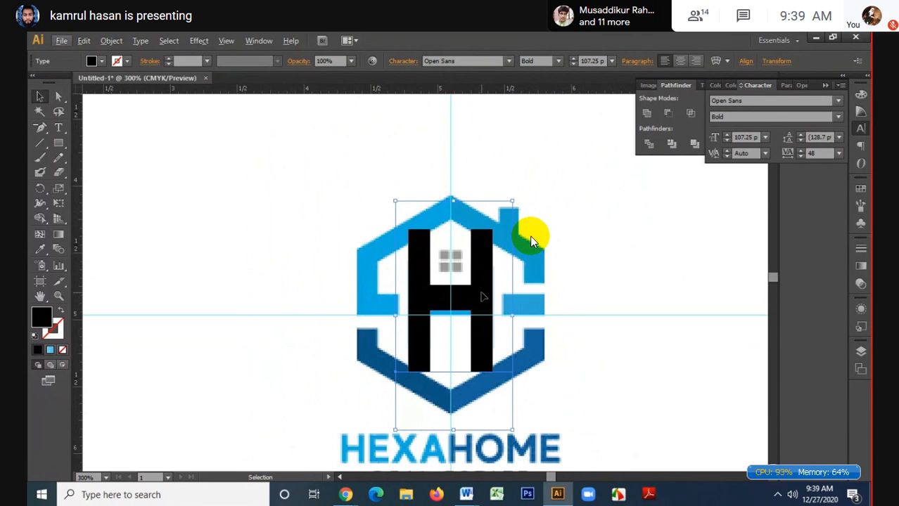
key("ctrl+z")
left_click(603, 251)
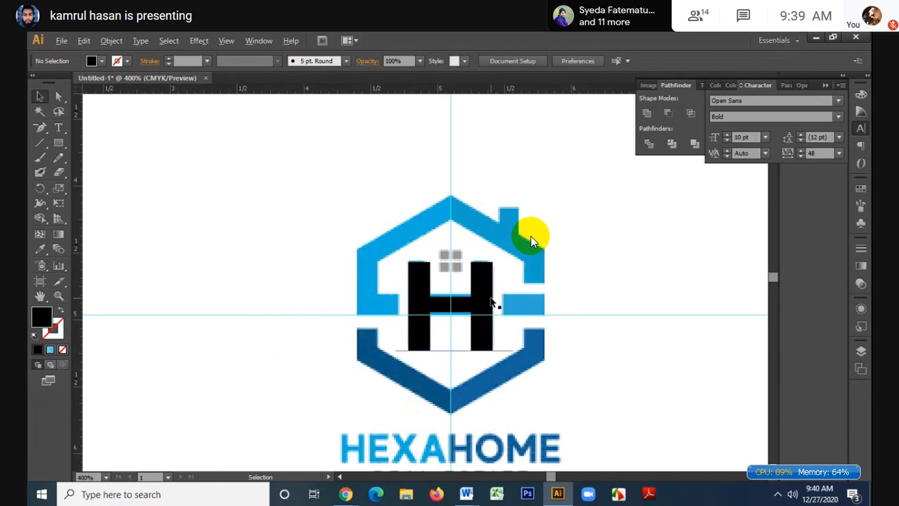
- Move the letter H aside to the left of the logo and draw a black rectangle covering the reference H's left stem
left_click_drag(491, 301, 288, 247)
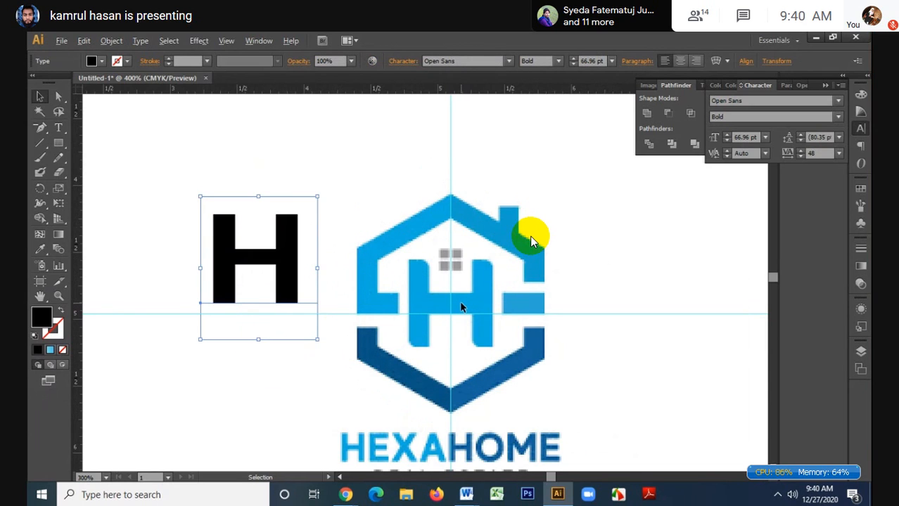
scroll(461, 307, "up", 1)
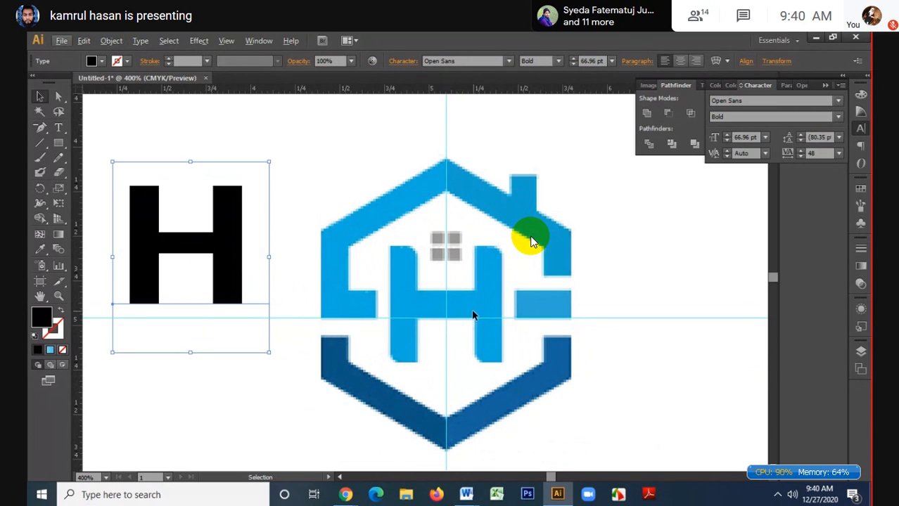
scroll(468, 316, "up", 2)
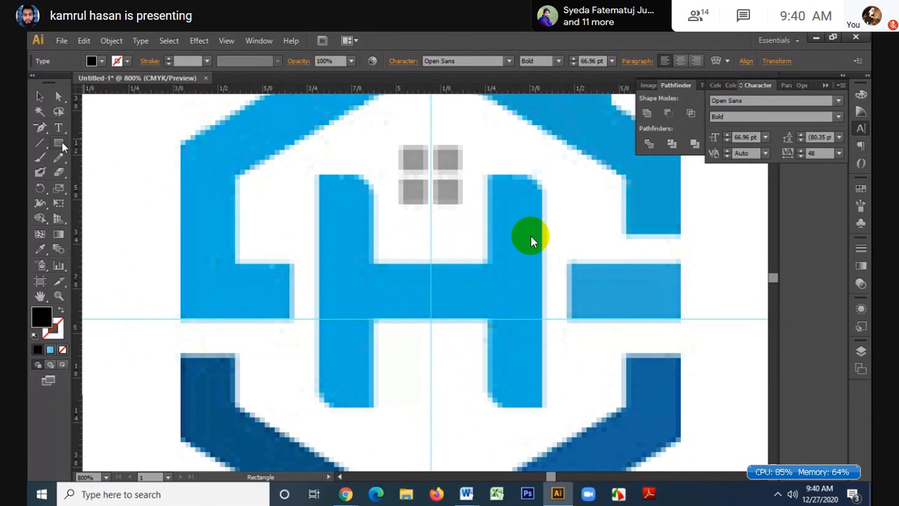
left_click_drag(59, 143, 93, 144)
scroll(332, 248, "up", 1)
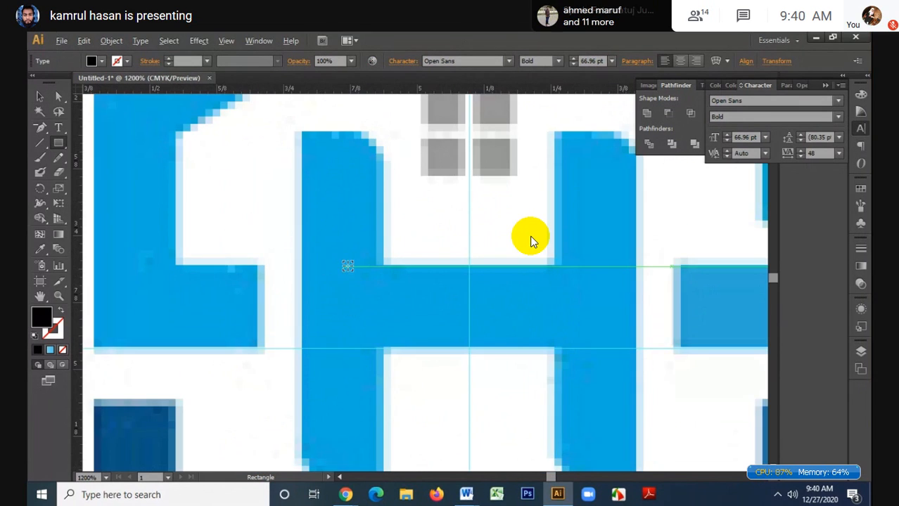
scroll(348, 264, "down", 2)
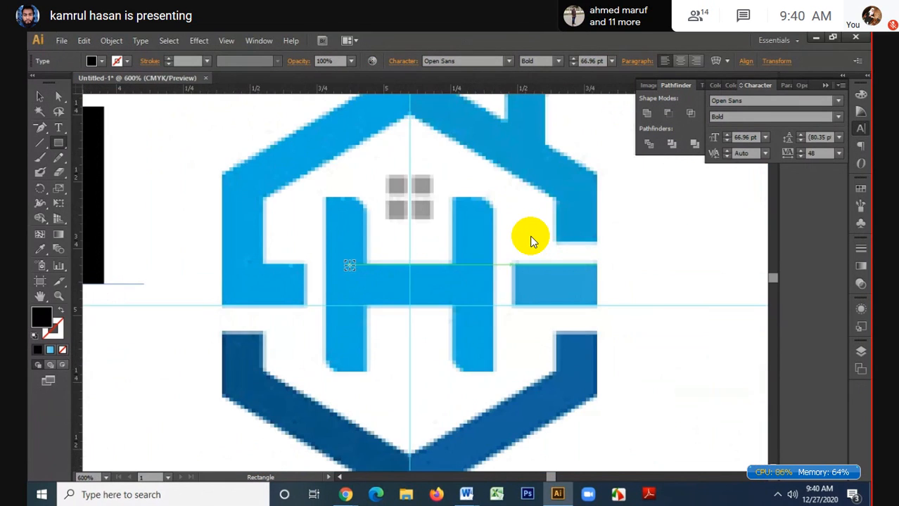
scroll(351, 263, "up", 1)
mouse_move(314, 164)
left_mouse_down()
mouse_move(365, 305)
mouse_move(368, 394)
left_mouse_up()
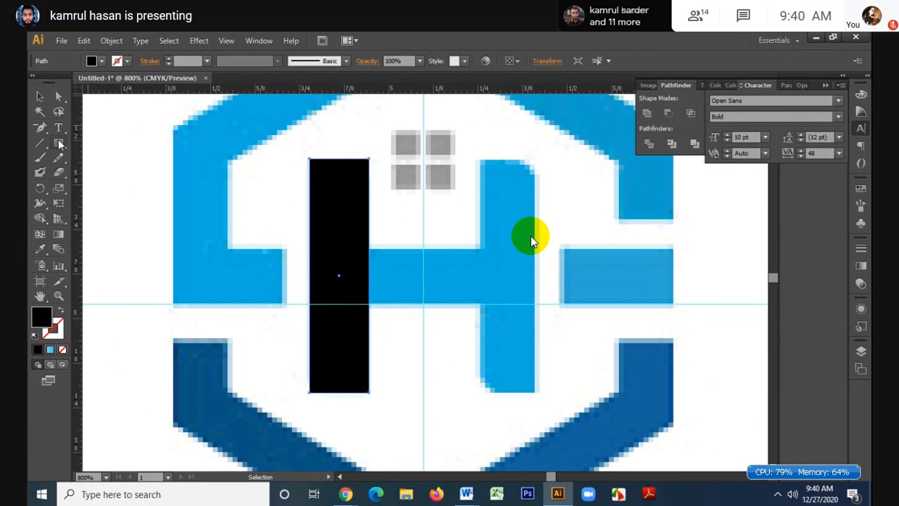
- Draw a fully rounded rectangle about 0.17 × 0.24 in over the upper end of the black bar, matching the bar's width
left_click_drag(59, 144, 105, 155)
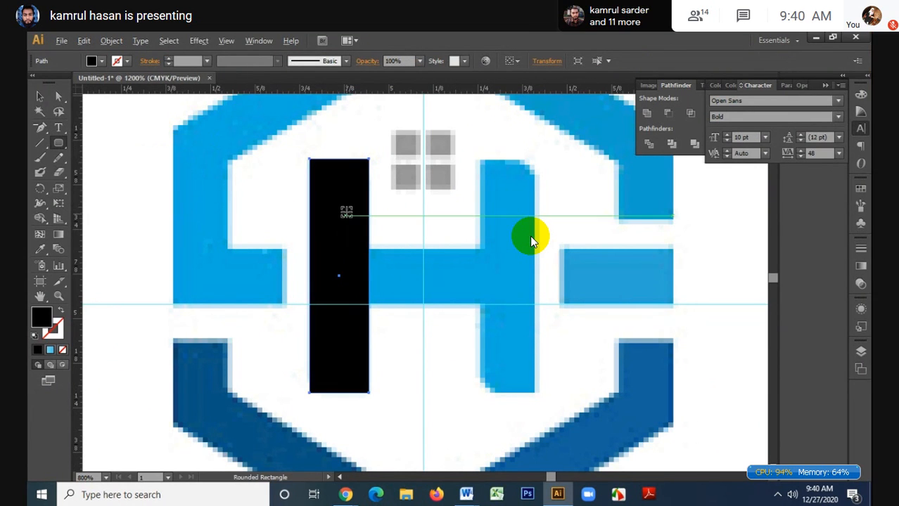
scroll(348, 210, "up", 2)
scroll(531, 241, "up", 2)
scroll(531, 241, "down", 2)
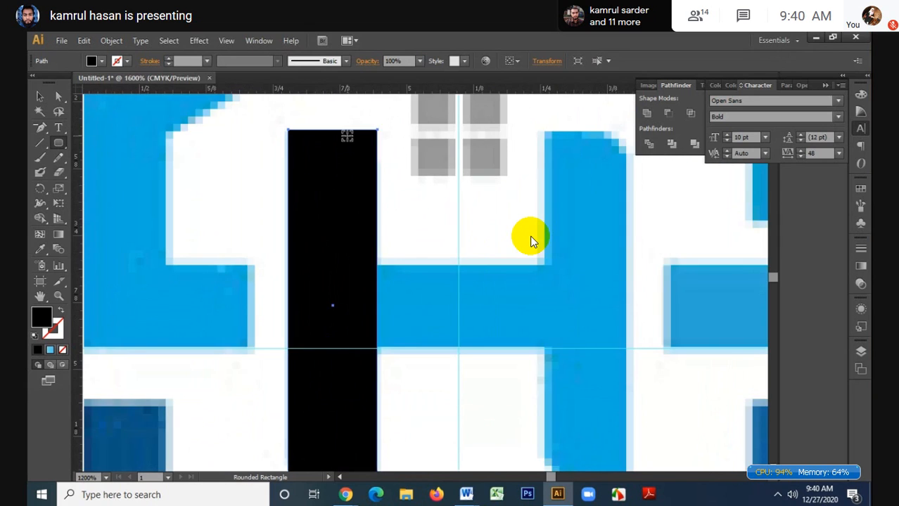
scroll(531, 242, "up", 2)
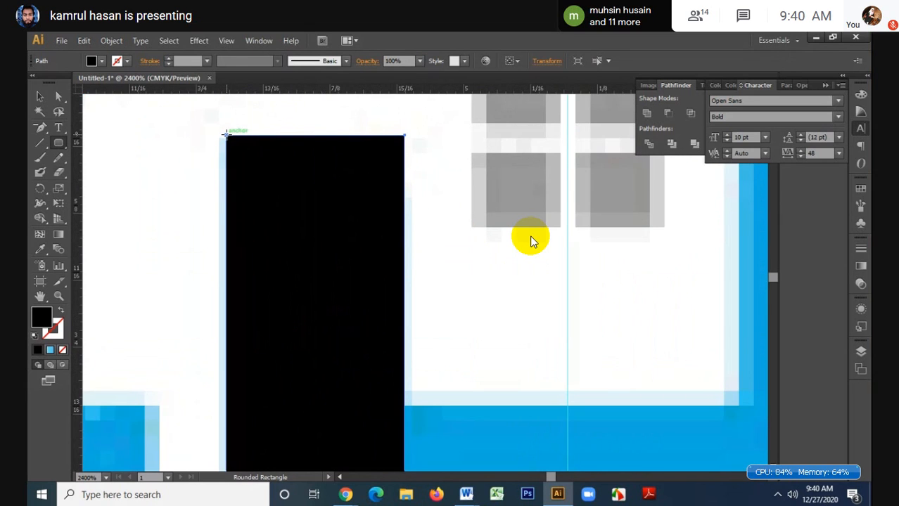
left_click_drag(226, 135, 404, 395)
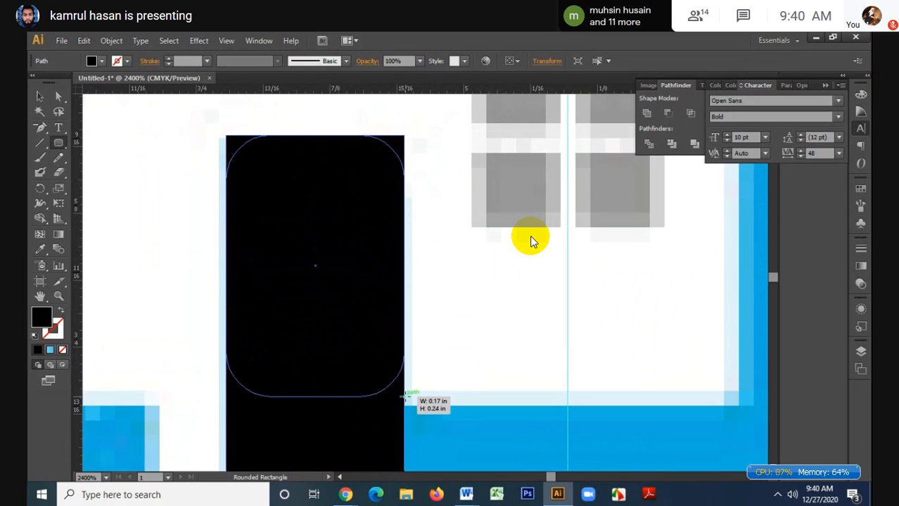
key("Up")
key("Up")
key("Up")
key("Up")
key("Up")
key("Up")
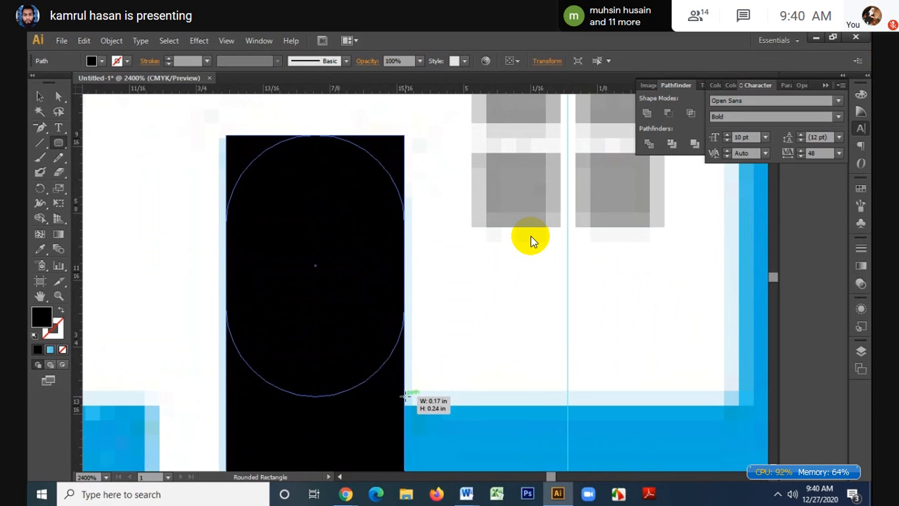
left_click_drag(405, 398, 405, 403)
- Copy the rounded rectangle to the lower end of the black bar and align it with the bar's bottom edge
left_click(42, 98)
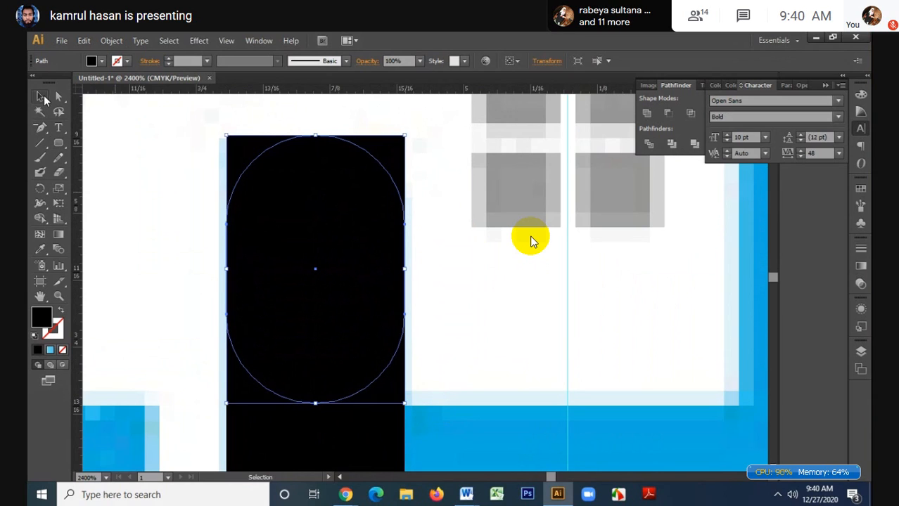
scroll(342, 239, "down", 3)
scroll(344, 240, "down", 1)
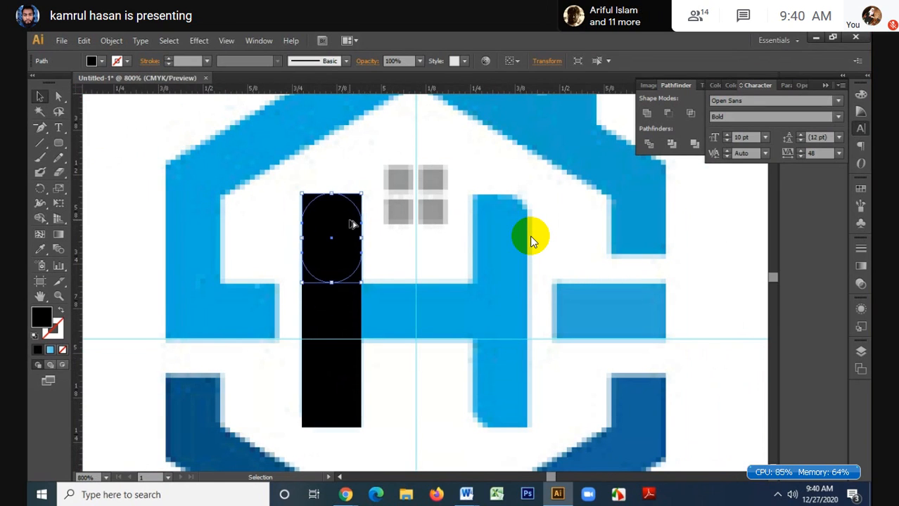
scroll(352, 225, "up", 3)
scroll(352, 224, "down", 2)
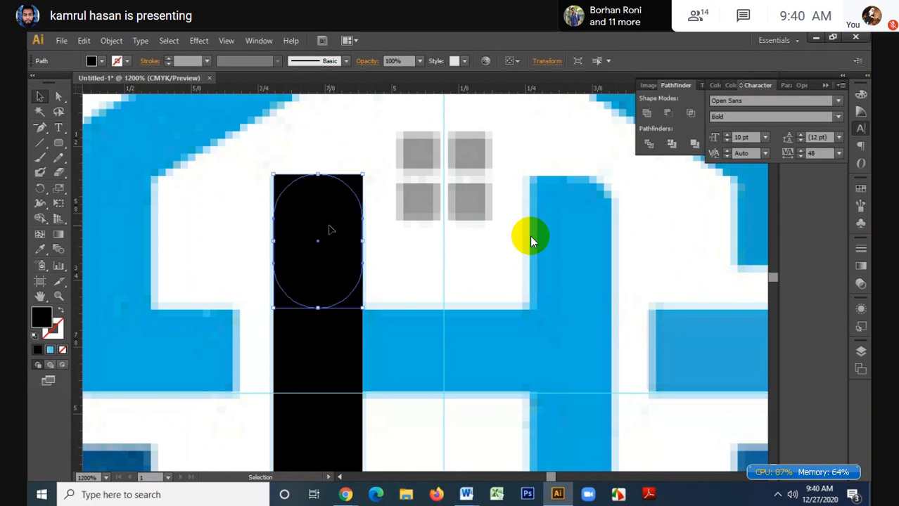
scroll(332, 230, "down", 1)
left_click_drag(324, 241, 324, 394)
scroll(316, 451, "up", 5)
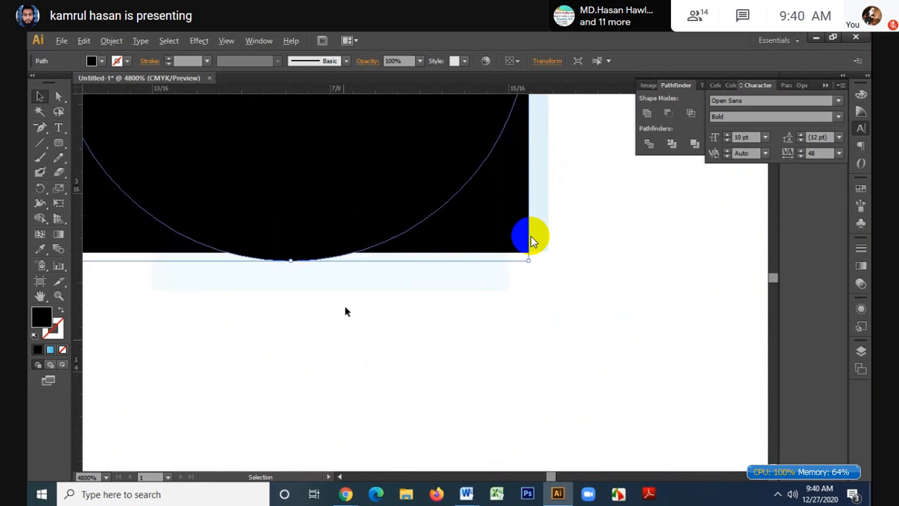
left_click_drag(326, 214, 326, 204)
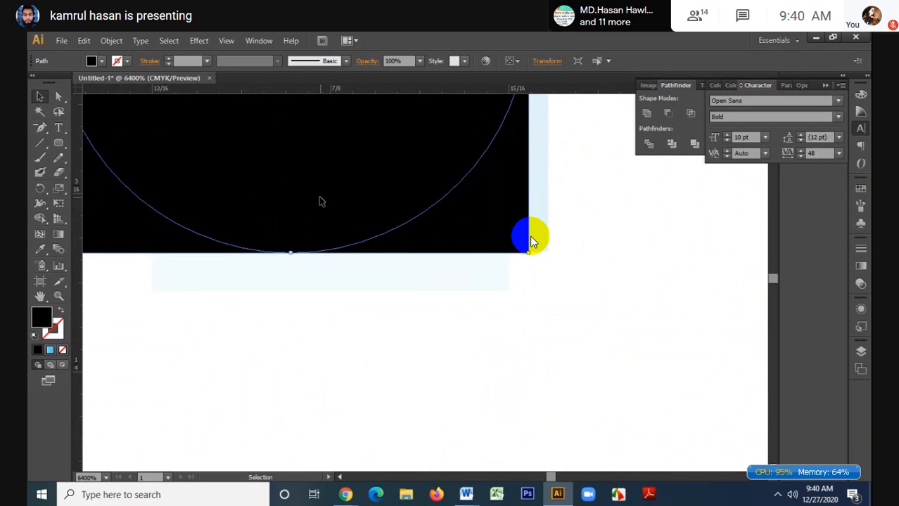
scroll(346, 298, "down", 5)
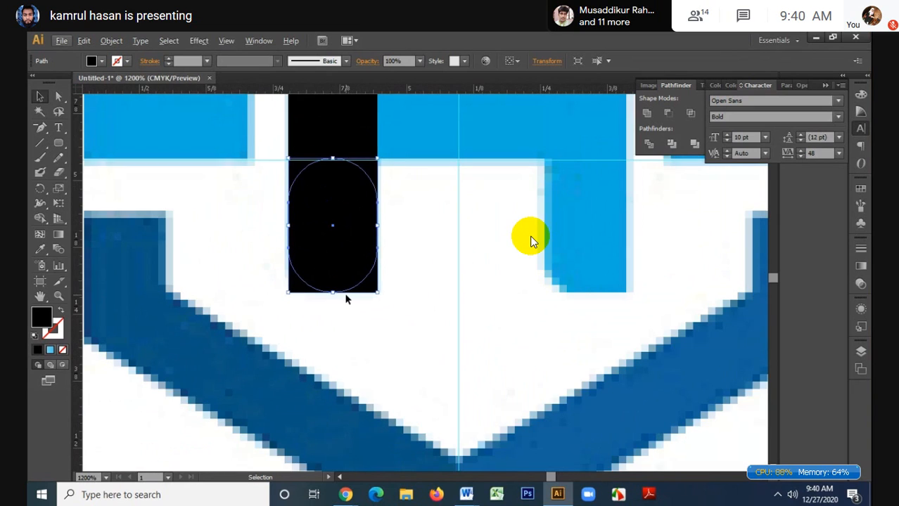
- Trim the bar's upper-right and lower-left corners with the Shape Builder and merge the remaining pieces into one shape
scroll(346, 299, "down", 2)
left_click_drag(309, 103, 376, 295)
left_click(40, 218)
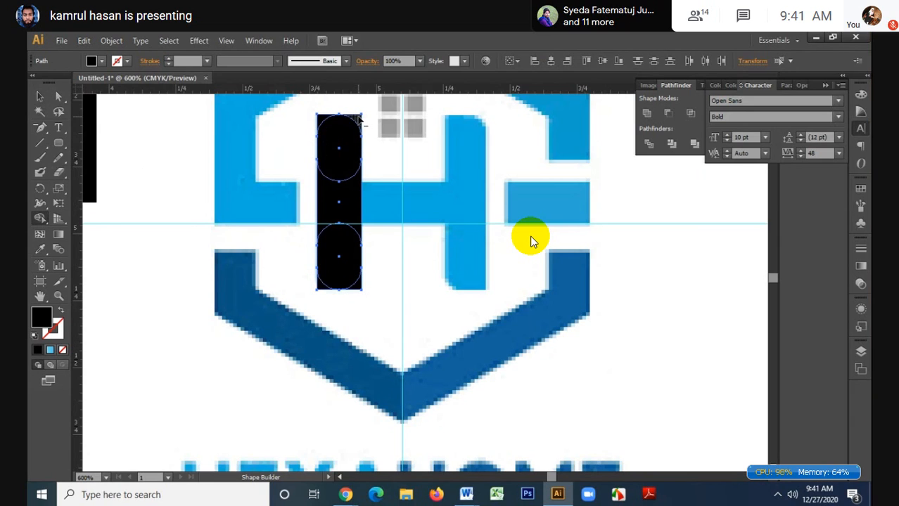
left_click(359, 118, "alt")
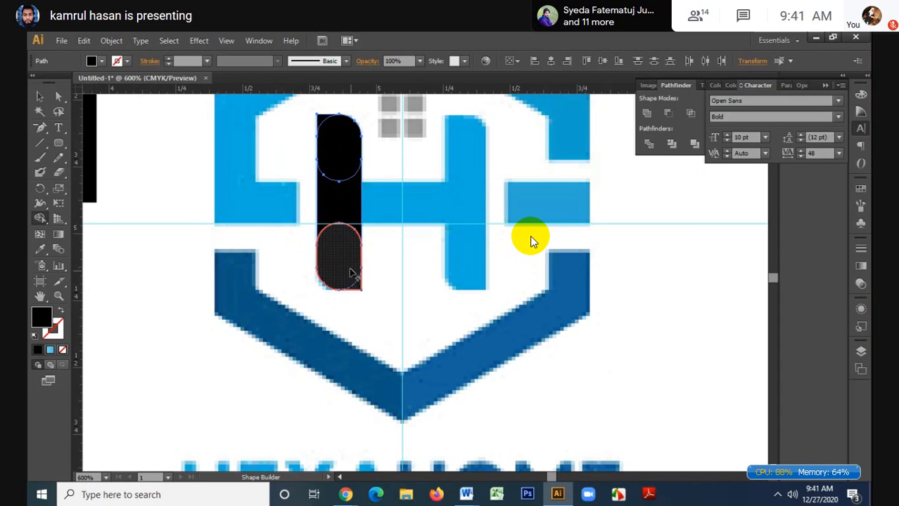
mouse_move(345, 260)
left_mouse_down()
mouse_move(345, 145)
mouse_move(325, 121)
mouse_move(333, 156)
left_mouse_up()
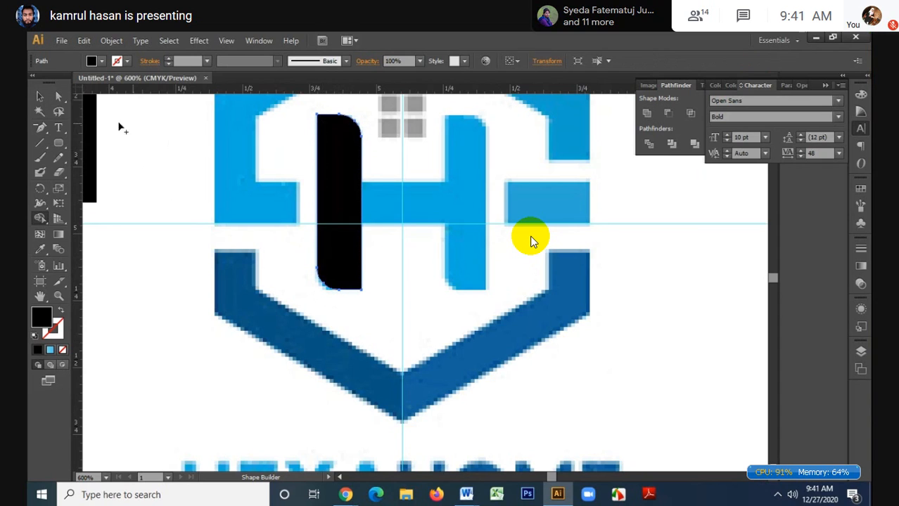
left_click(37, 96)
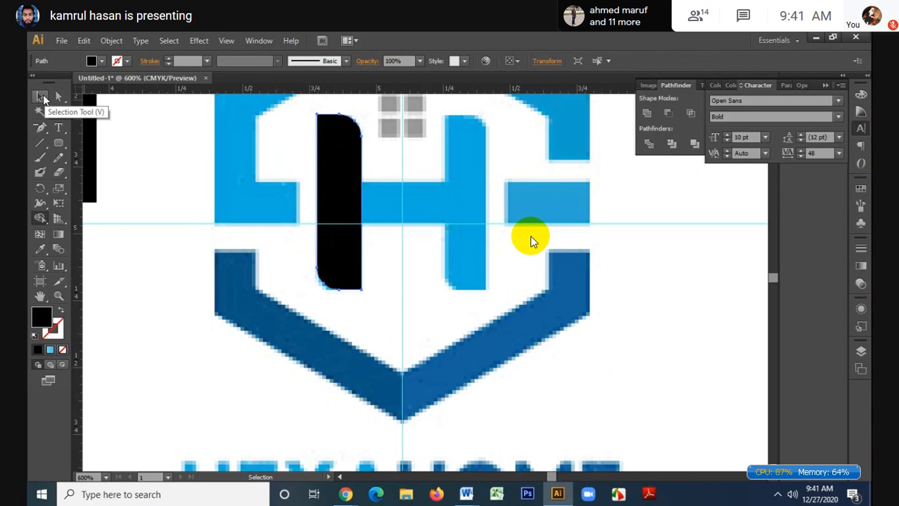
left_click(364, 307)
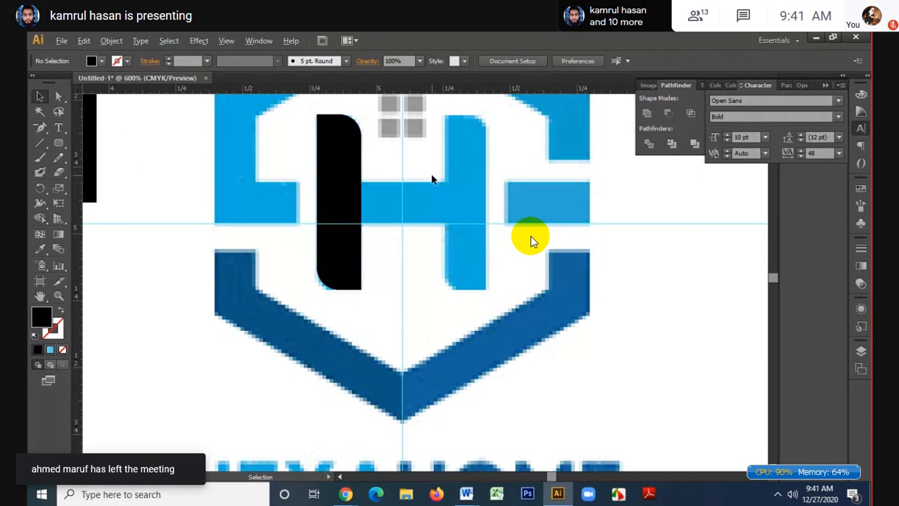
- Duplicate the rounded bar onto the logo's second H stem and draw a rectangular crossbar overlapping both stems
scroll(432, 179, "up", 1)
left_click_drag(305, 209, 480, 206)
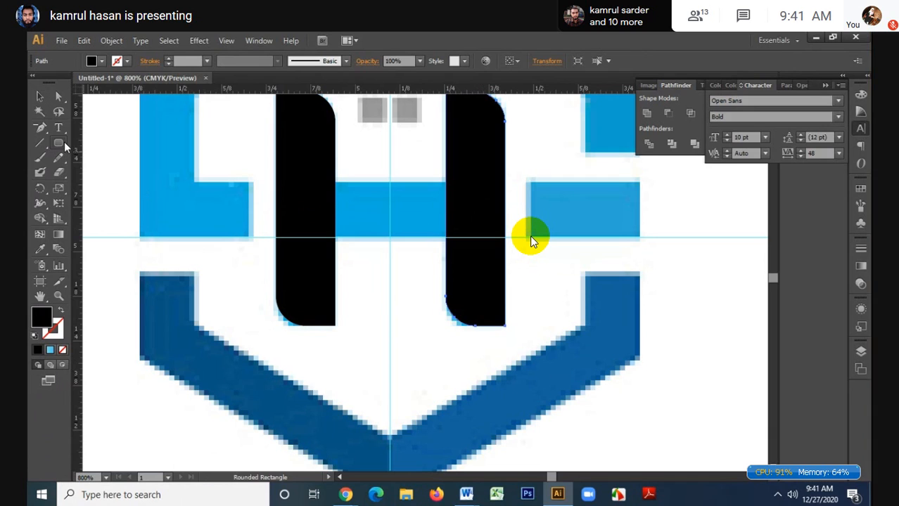
left_click_drag(64, 141, 105, 144)
left_click_drag(325, 179, 462, 236)
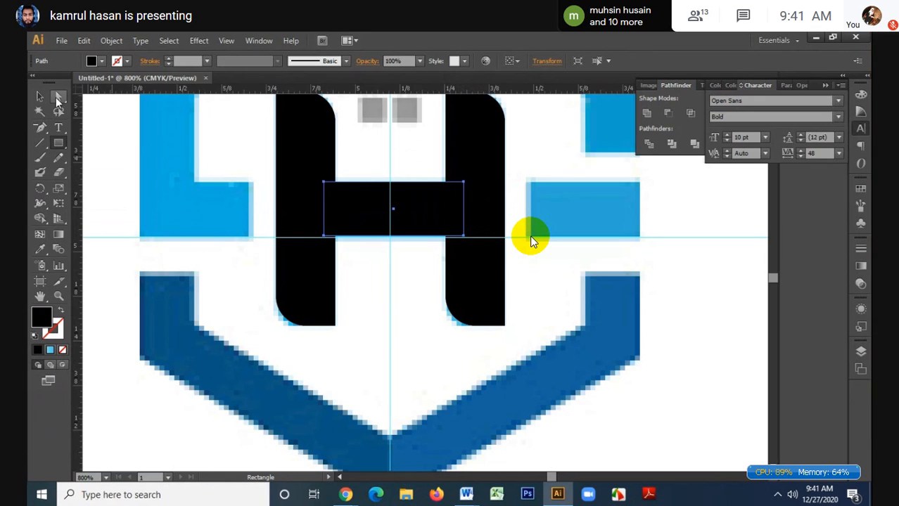
- Unite the two stems and the crossbar into a single expanded H shape
left_click(40, 97)
left_click_drag(265, 144, 485, 235)
left_click(646, 113, "alt")
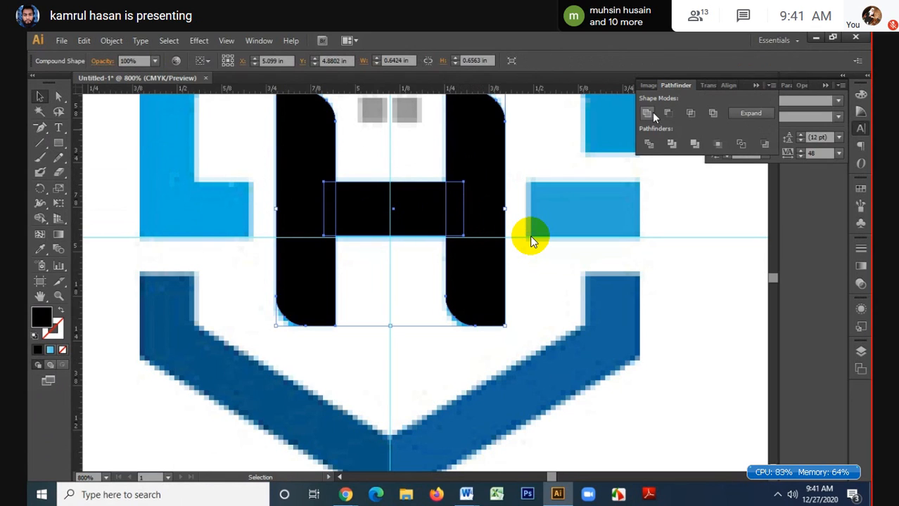
left_click(750, 113)
left_click(529, 164)
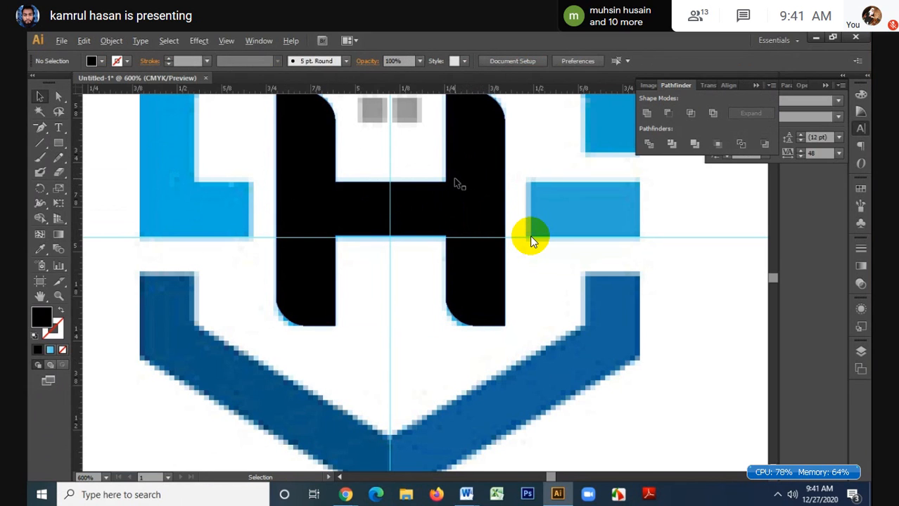
- Convert the black text letter H beside the logo to outlines
scroll(454, 178, "down", 2, "alt")
scroll(453, 183, "down", 1, "alt")
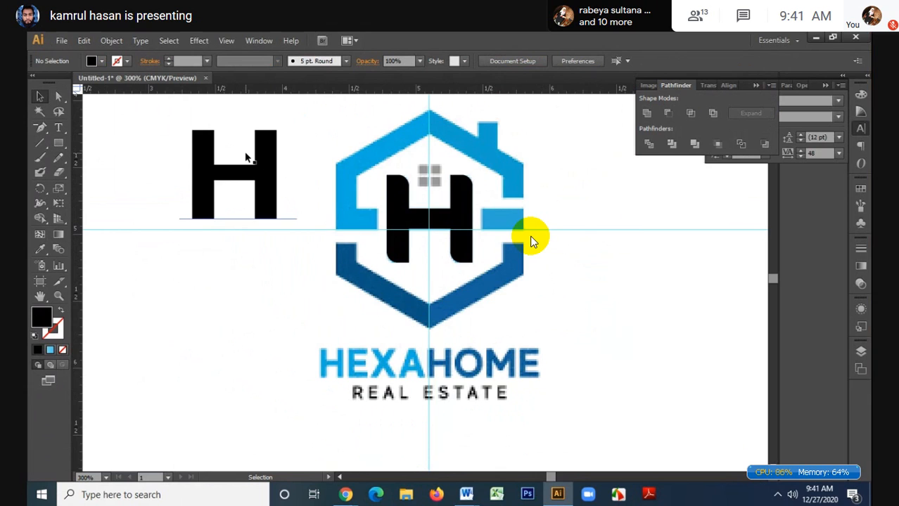
scroll(245, 157, "up", 2, "alt")
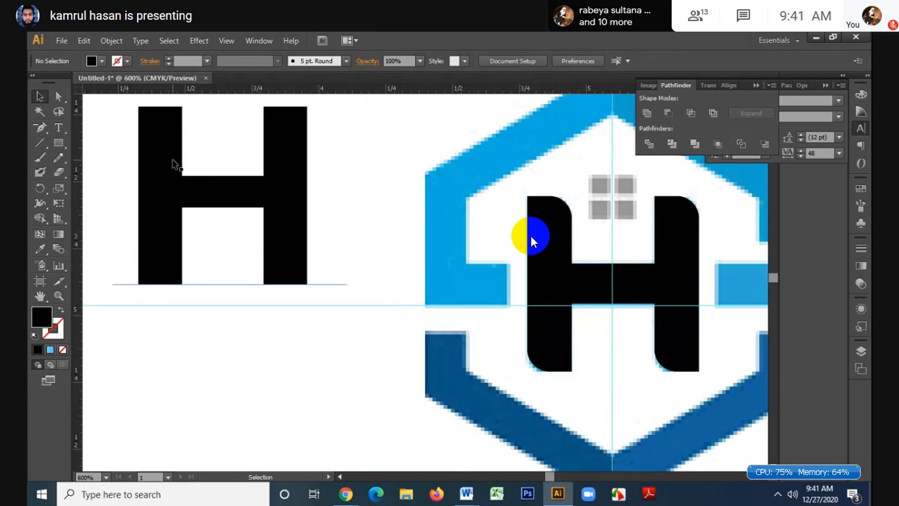
left_click(174, 164)
key("ctrl+shift+o")
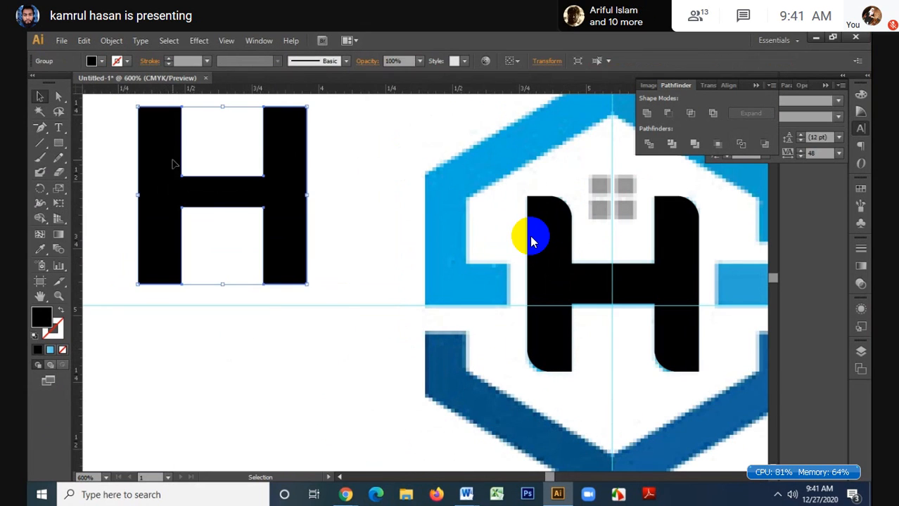
key("Return")
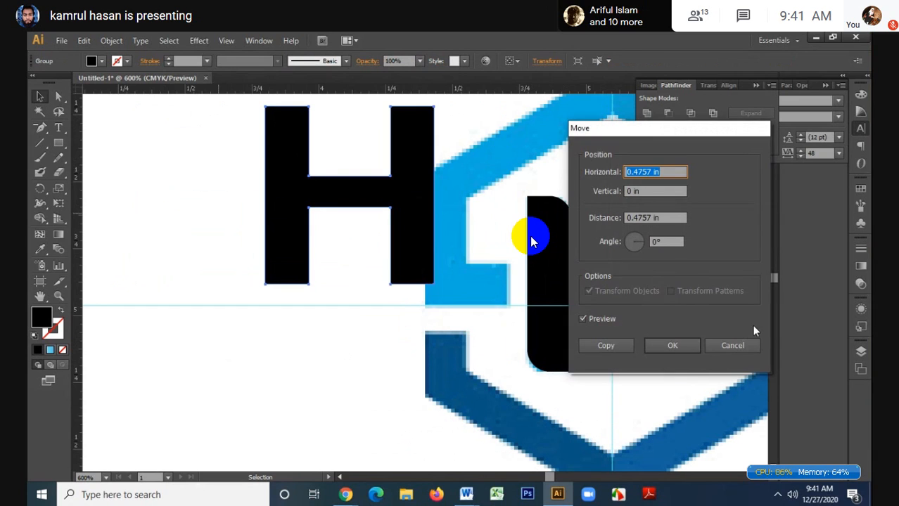
left_click(732, 345)
scroll(195, 178, "up", 3)
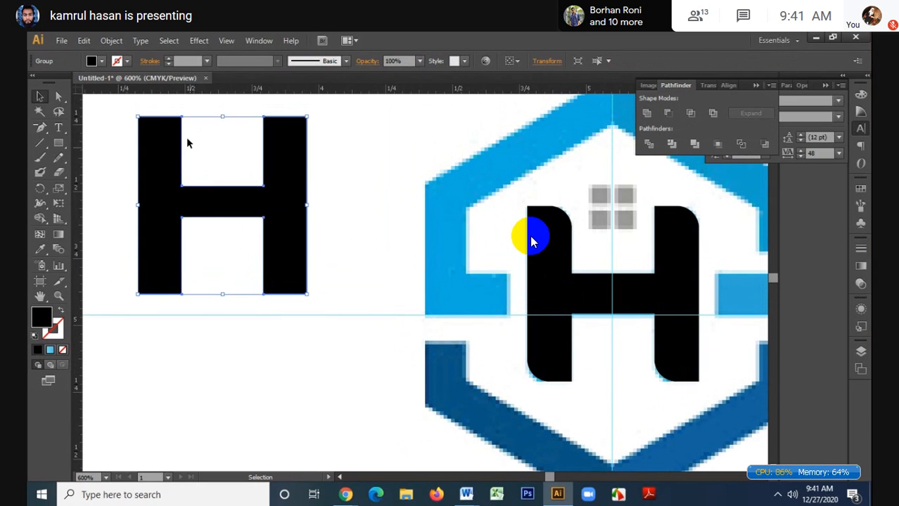
left_click(111, 40)
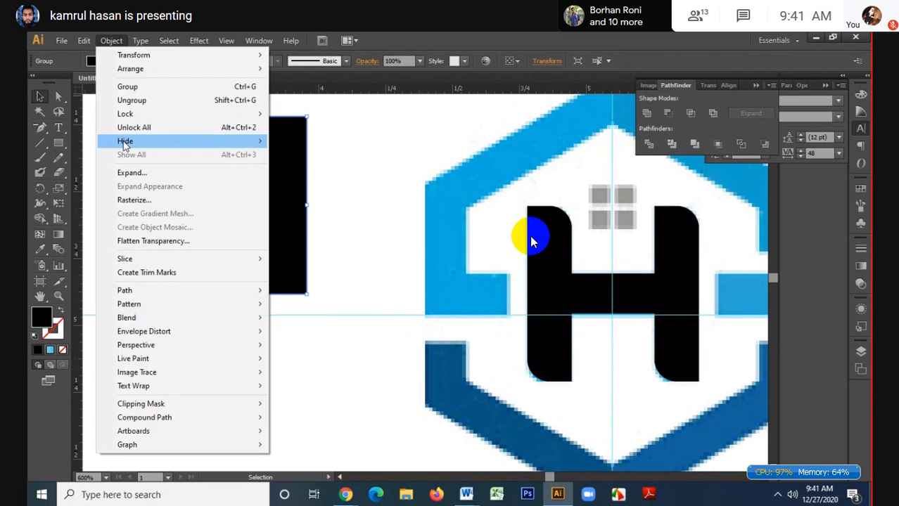
left_click(137, 173)
left_click(325, 159)
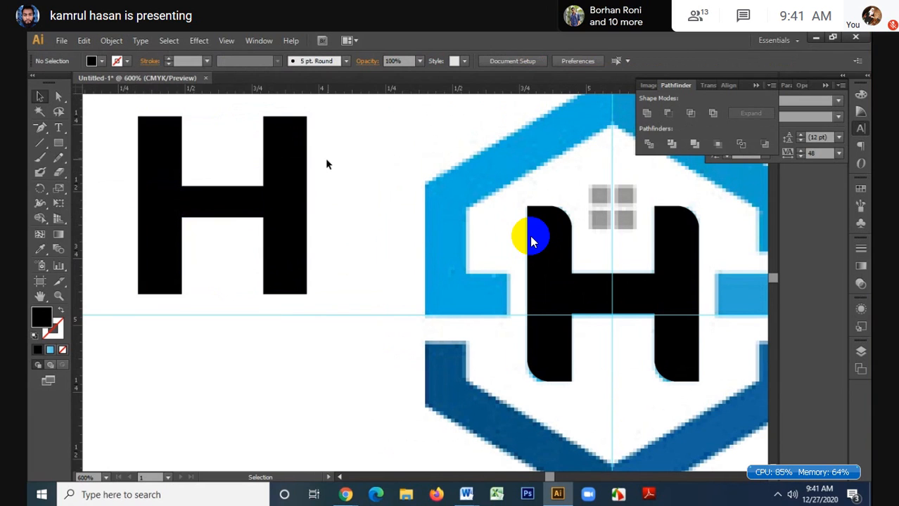
- Draw a rounded rectangle across the upper end of the outlined H's left stem and reduce its corner radius
scroll(176, 125, "up", 1)
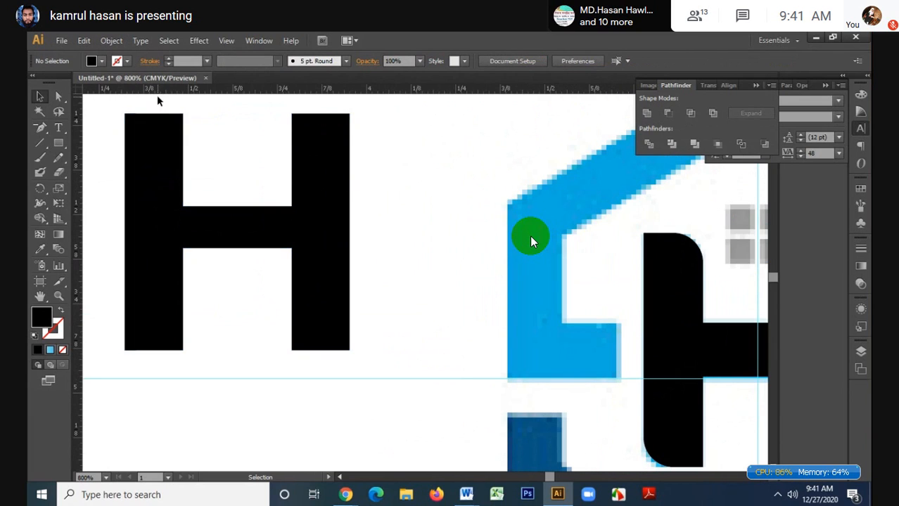
scroll(158, 99, "up", 1)
left_click_drag(60, 144, 109, 161)
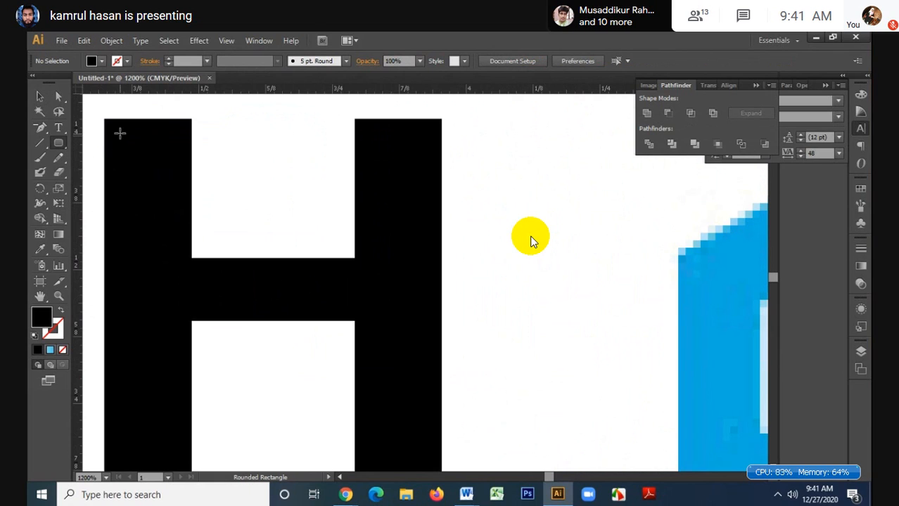
left_click_drag(104, 118, 191, 219)
key("Down")
key("Down")
key("Down")
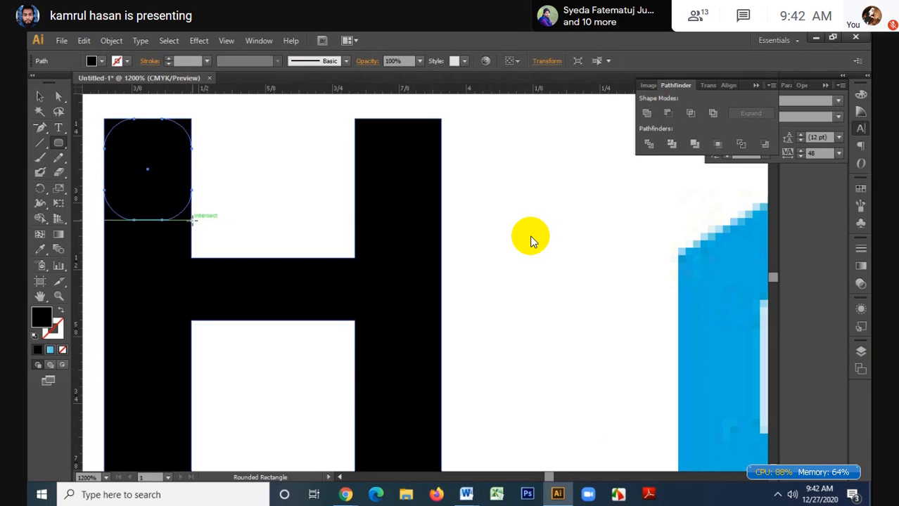
- Place copies of the rounded rectangle at the other three stem ends of the outlined H
left_click(41, 98)
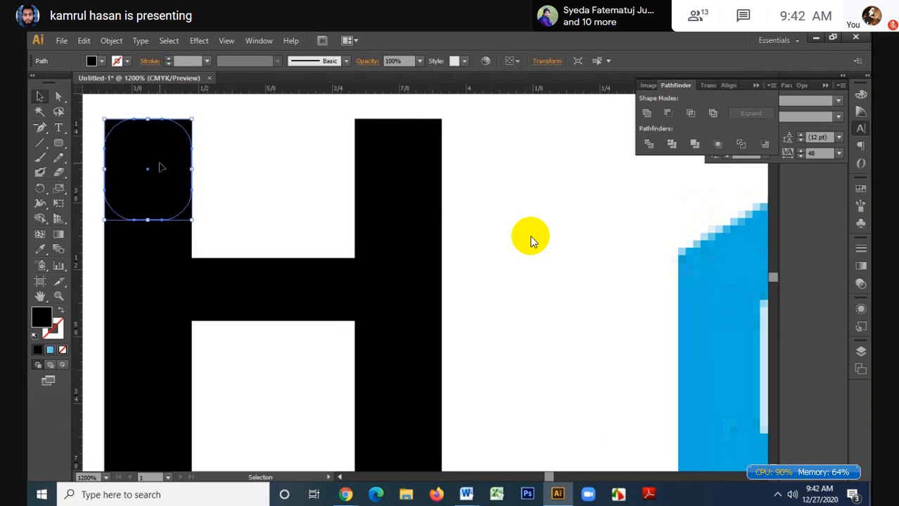
left_click_drag(149, 174, 398, 299)
scroll(401, 176, "down", 2)
left_click(272, 169, "shift")
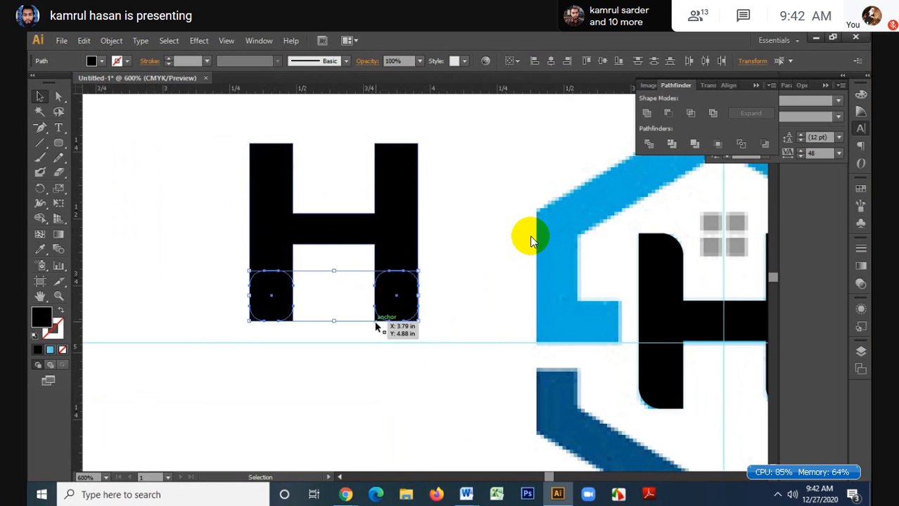
scroll(383, 326, "up", 5)
scroll(384, 332, "down", 1)
scroll(384, 332, "down", 5)
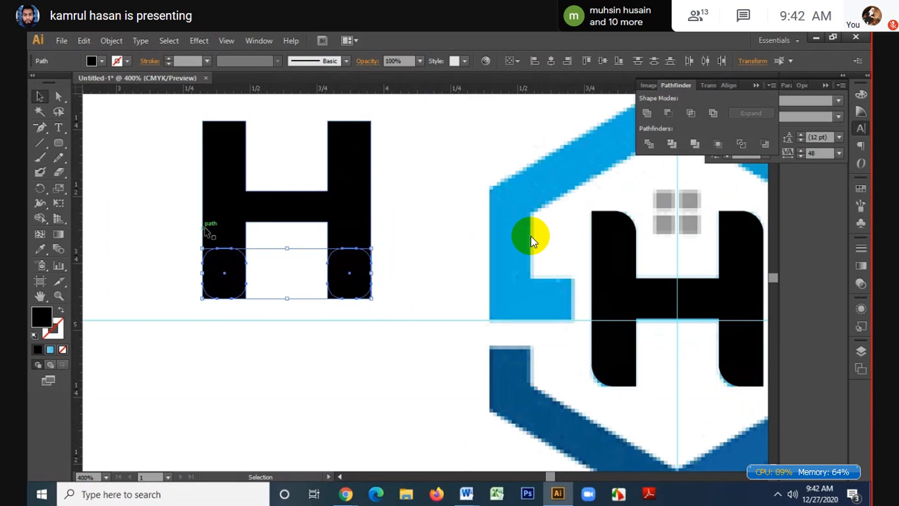
scroll(531, 241, "down", 1)
left_click_drag(287, 232, 285, 206)
- Trim the right corners of both upper stem ends with Shape Builder and merge their rounded rectangles into the outlined H
scroll(285, 206, "up", 1)
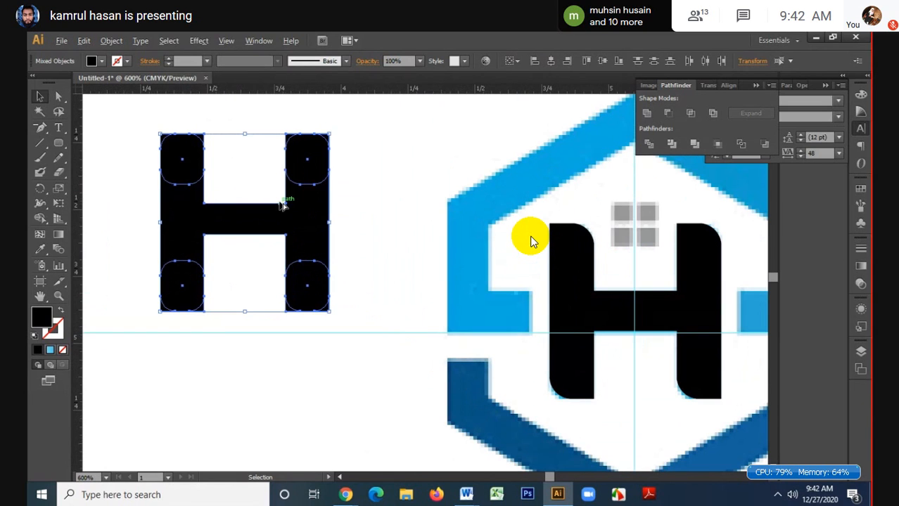
key("shift+m")
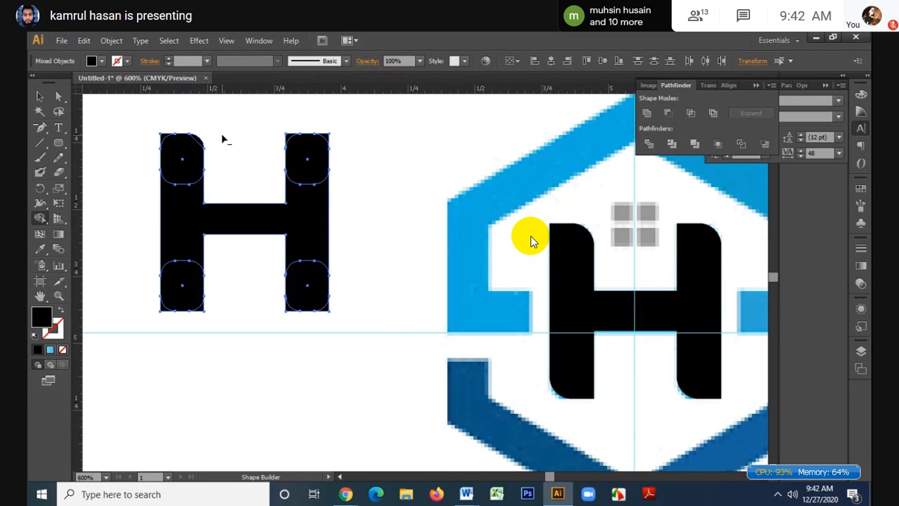
scroll(211, 140, "up", 2)
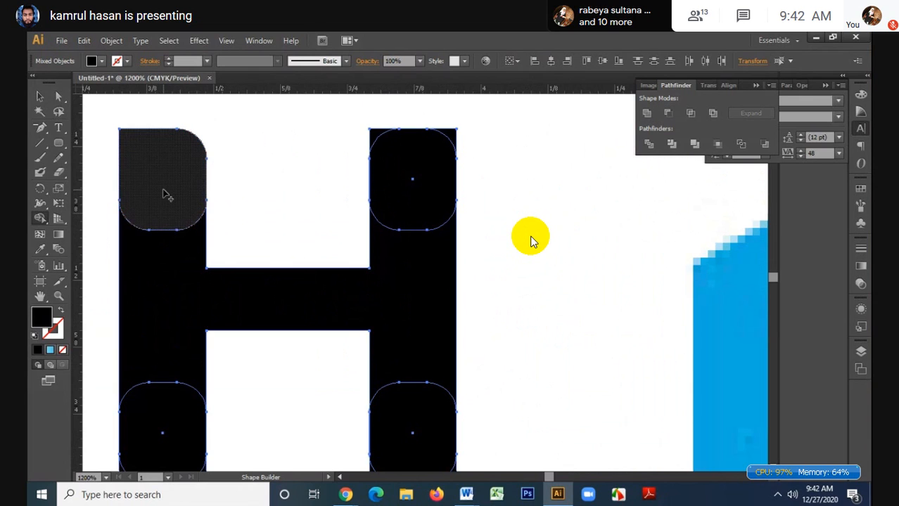
mouse_move(166, 193)
left_mouse_down()
mouse_move(164, 259)
mouse_move(194, 239)
left_mouse_up()
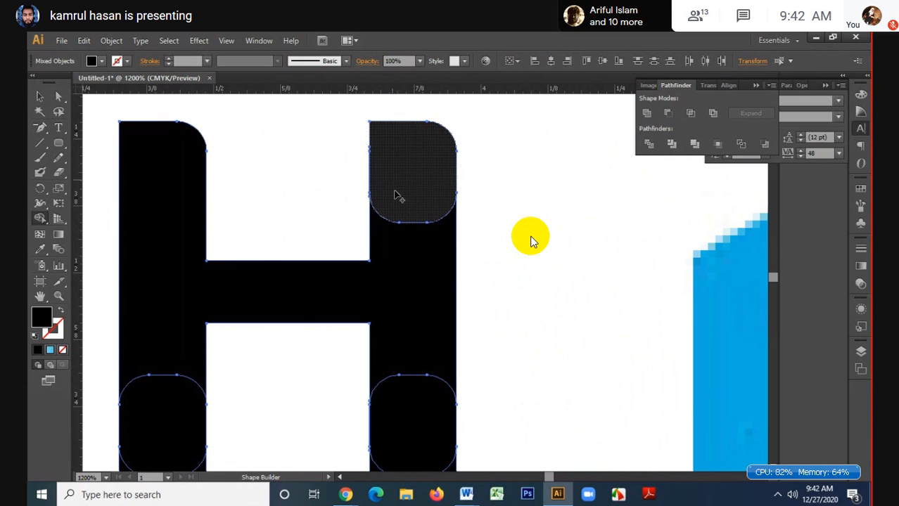
left_click_drag(395, 192, 410, 271)
- Stretch the rounded rectangle at the left stem's lower end down to the H's bottom edge
scroll(414, 240, "down", 1)
scroll(293, 422, "up", 2)
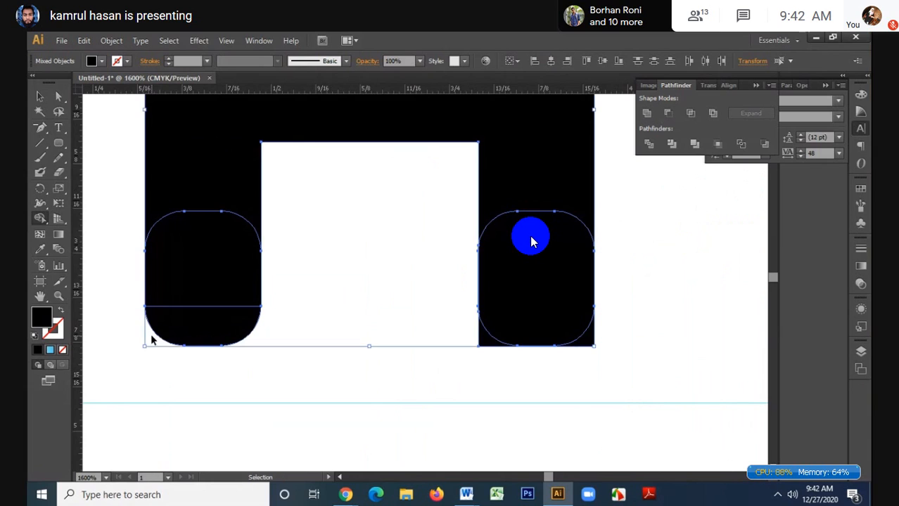
left_click_drag(151, 338, 225, 347)
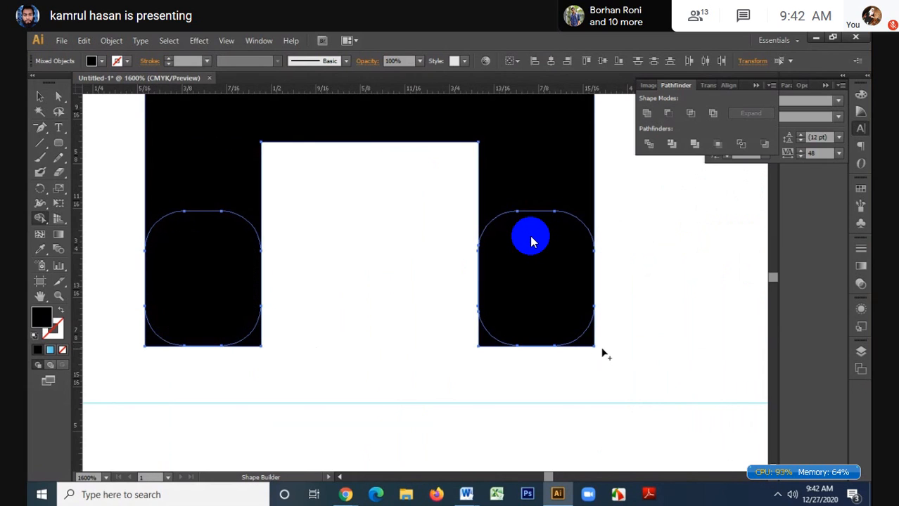
left_click(39, 97)
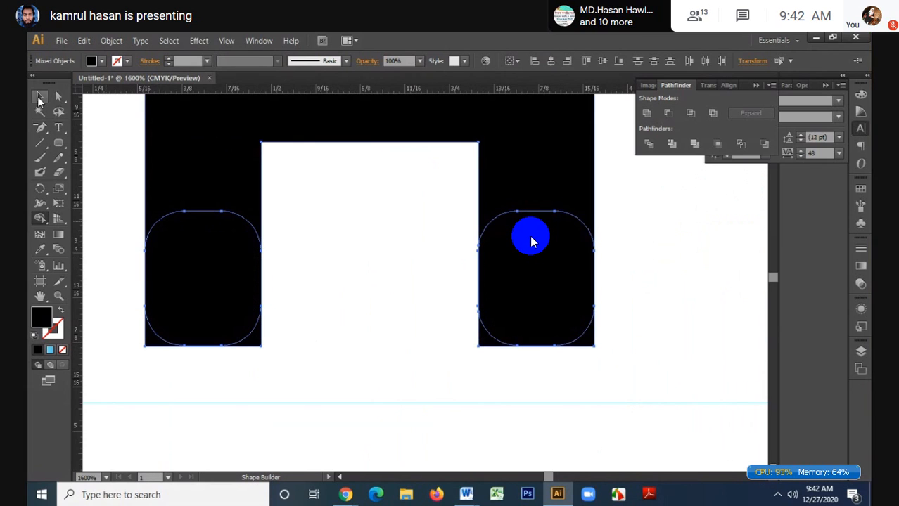
left_click(197, 365)
scroll(200, 372, "up", 3)
left_click(204, 281)
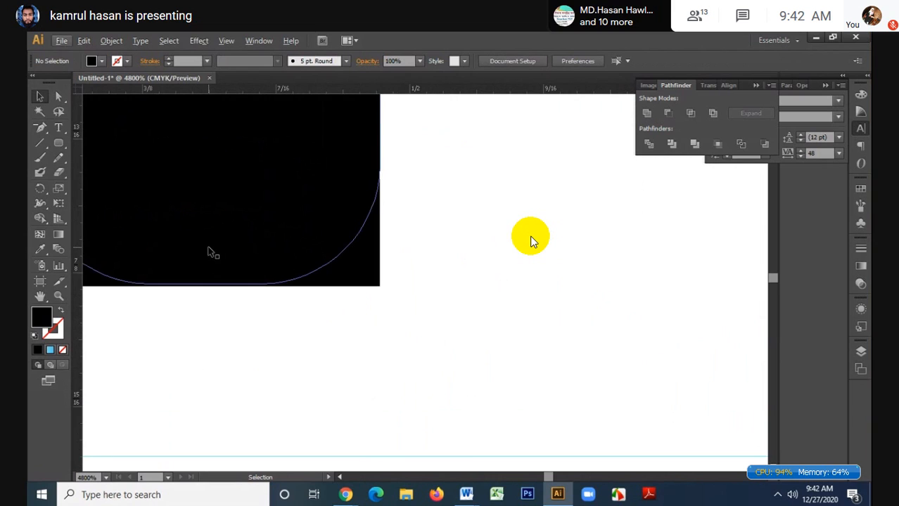
scroll(194, 276, "up", 1)
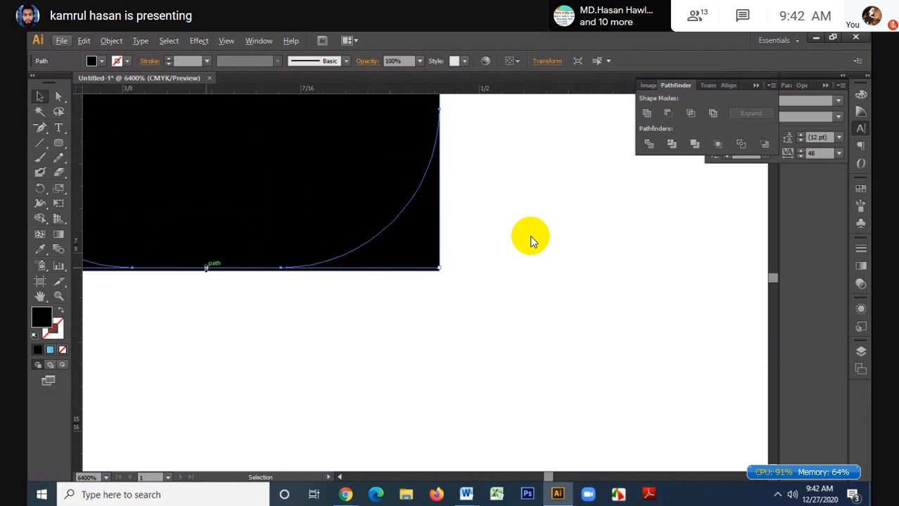
left_click_drag(209, 268, 206, 273)
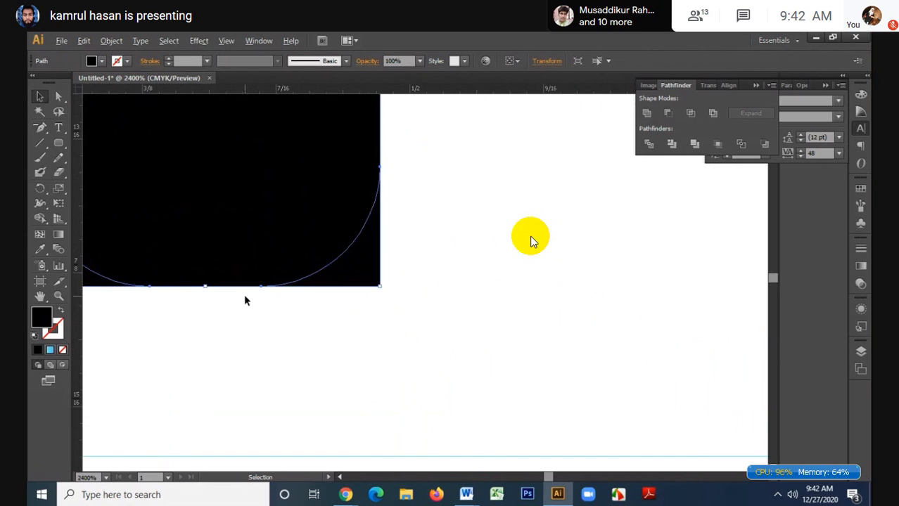
- Stretch the rounded rectangle at the right stem's lower end down to the H's bottom edge
scroll(243, 294, "down", 5)
scroll(471, 298, "up", 3)
left_click(531, 241)
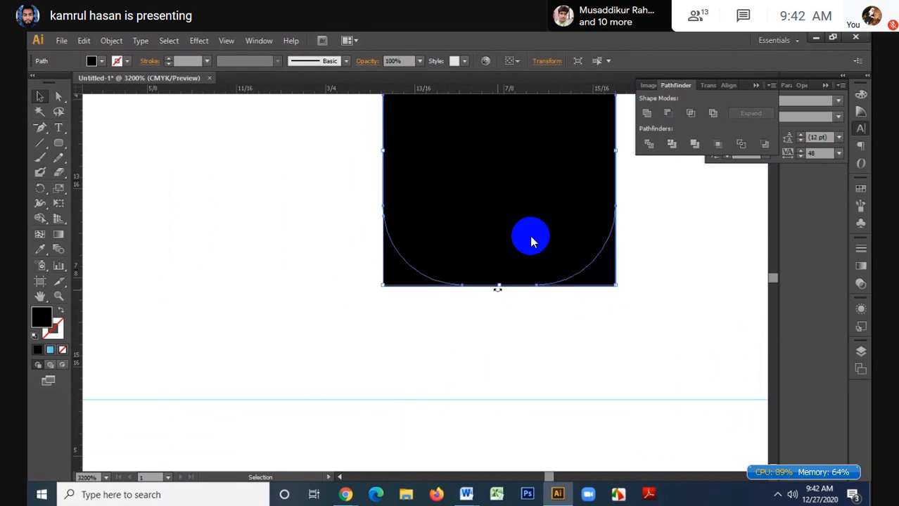
left_click_drag(497, 287, 503, 289)
left_click(495, 304)
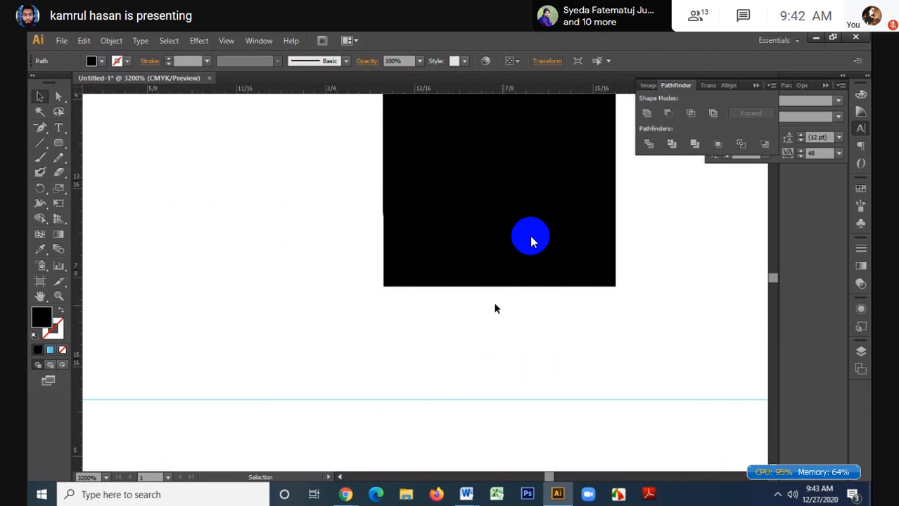
- Merge both lower rounded rectangles into the H with Shape Builder and trim the left stem's lower left corner
scroll(235, 214, "down", 2)
scroll(236, 218, "down", 2)
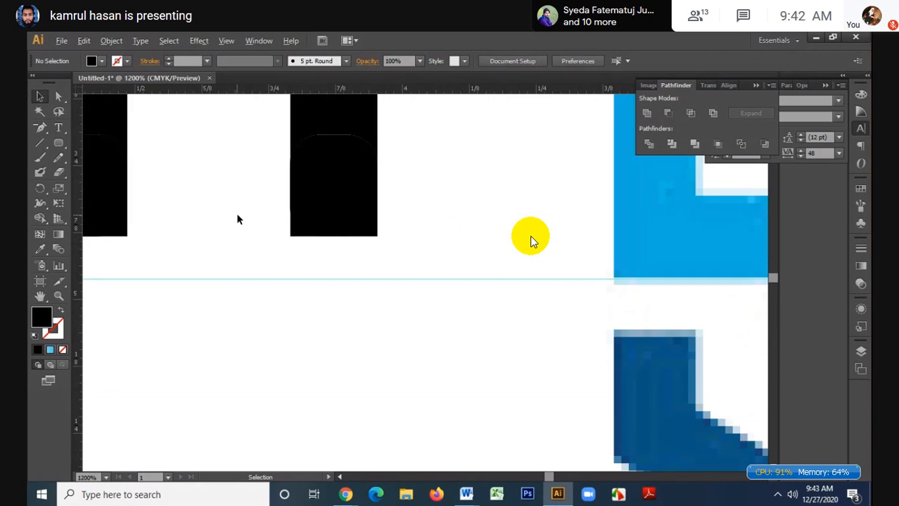
left_click_drag(176, 199, 396, 236)
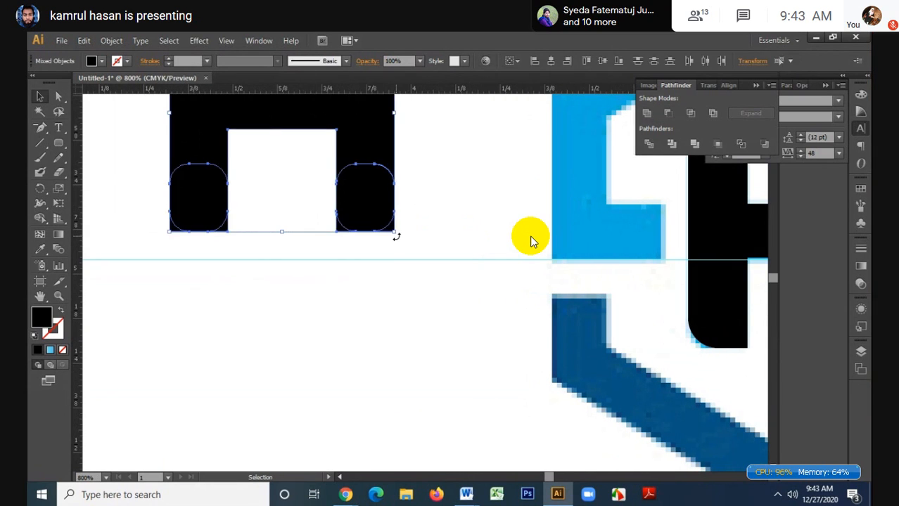
left_click(40, 218)
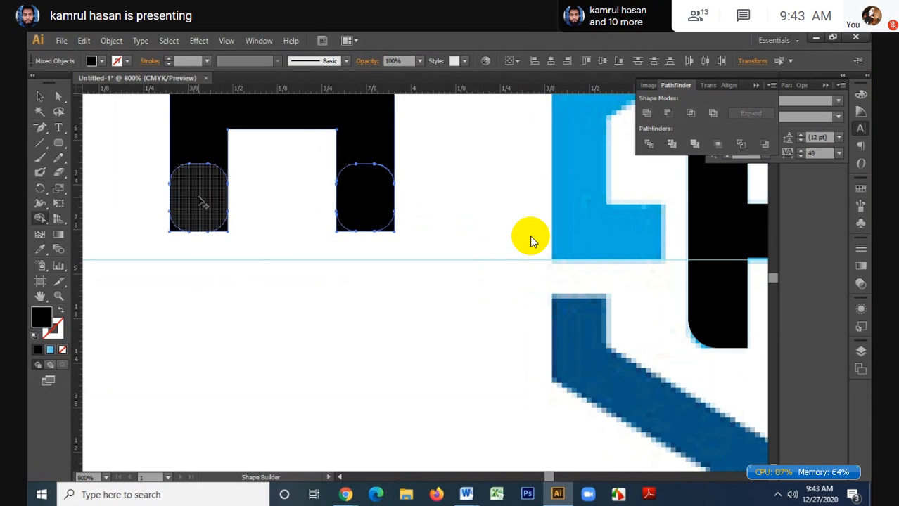
left_click_drag(195, 196, 204, 154)
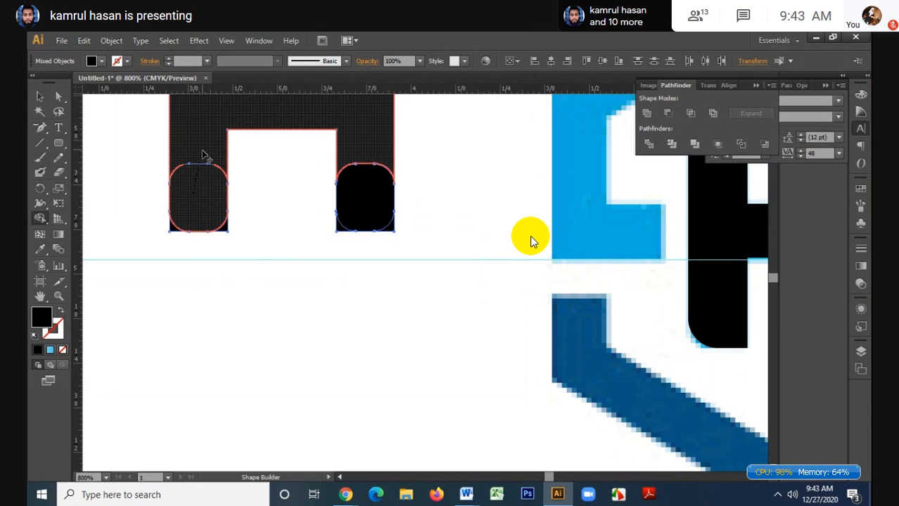
left_click_drag(192, 246, 172, 243)
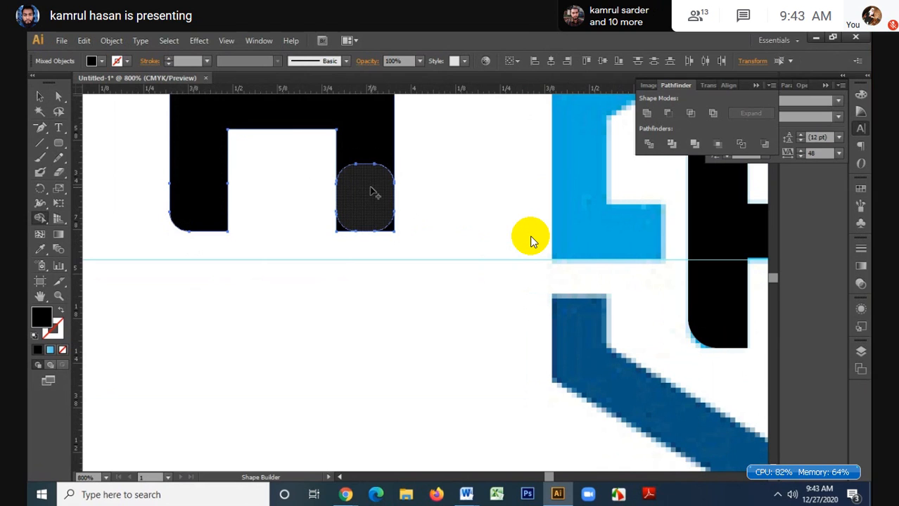
left_click_drag(372, 190, 378, 171)
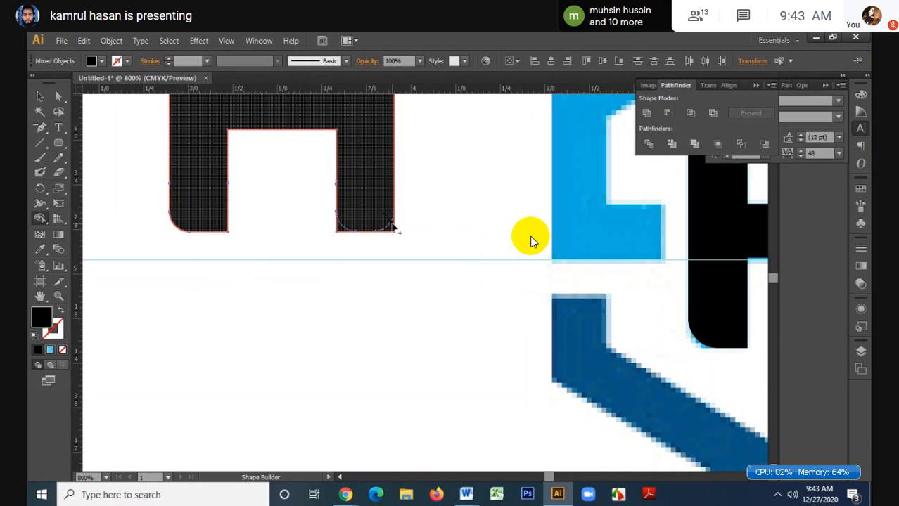
key("v")
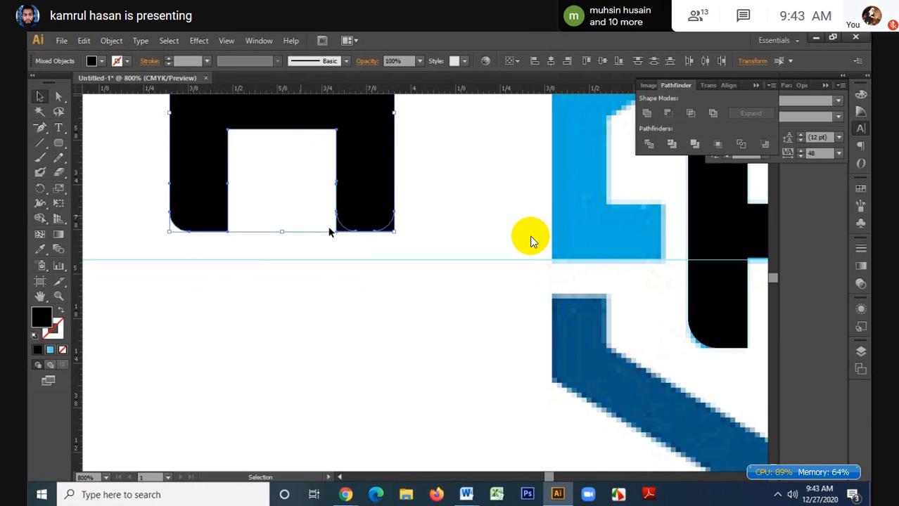
- Switch to outline view and shift the H's path slightly down over the leftover edge at the right stem's lower end
scroll(380, 245, "up", 5)
left_click(435, 281)
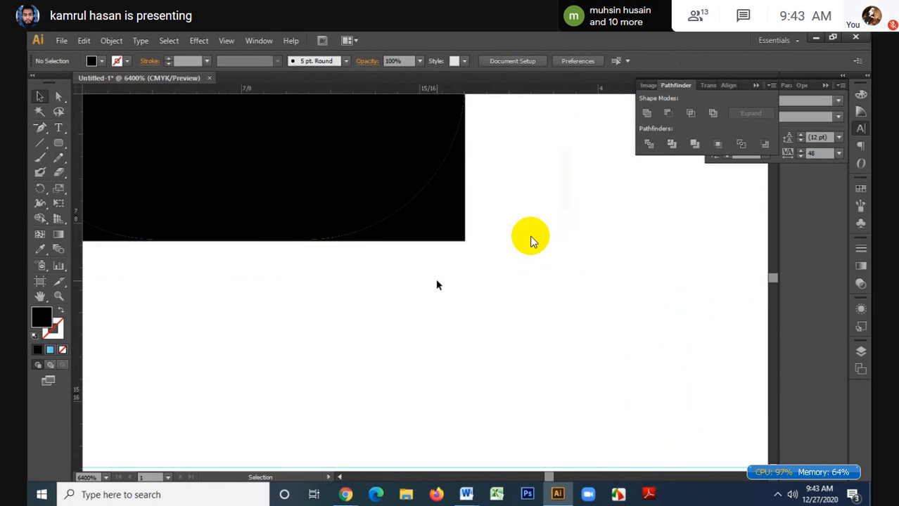
key("ctrl+y")
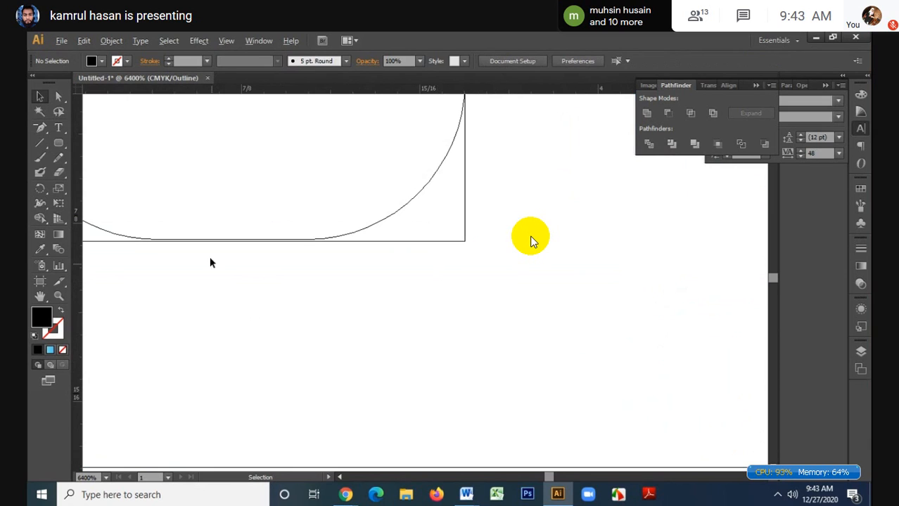
key("alt")
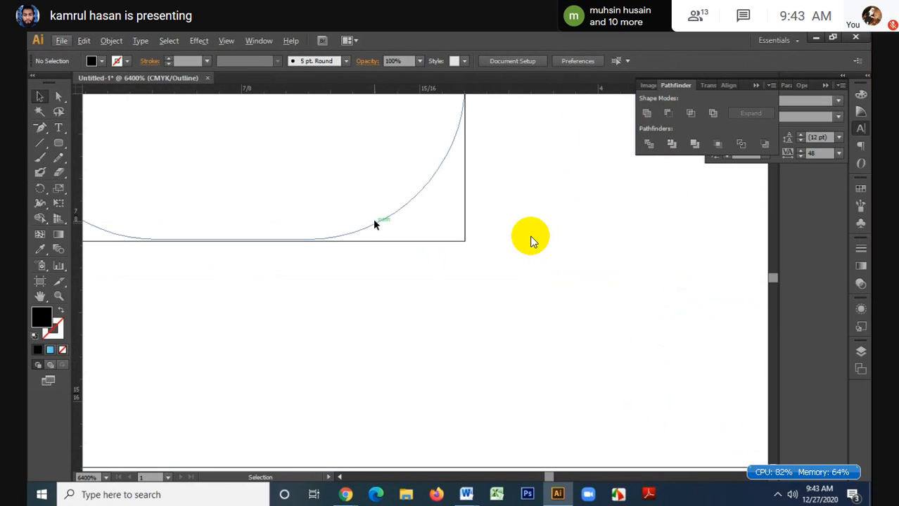
key("alt")
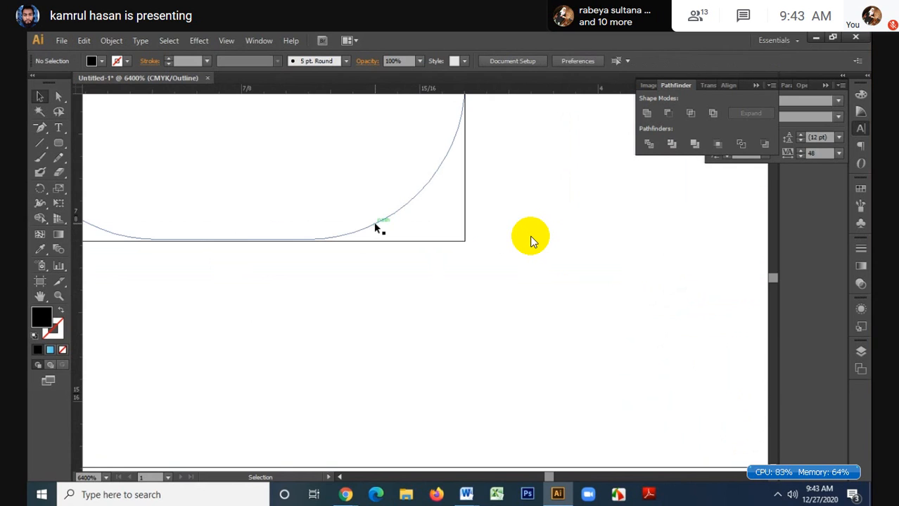
left_click(374, 222)
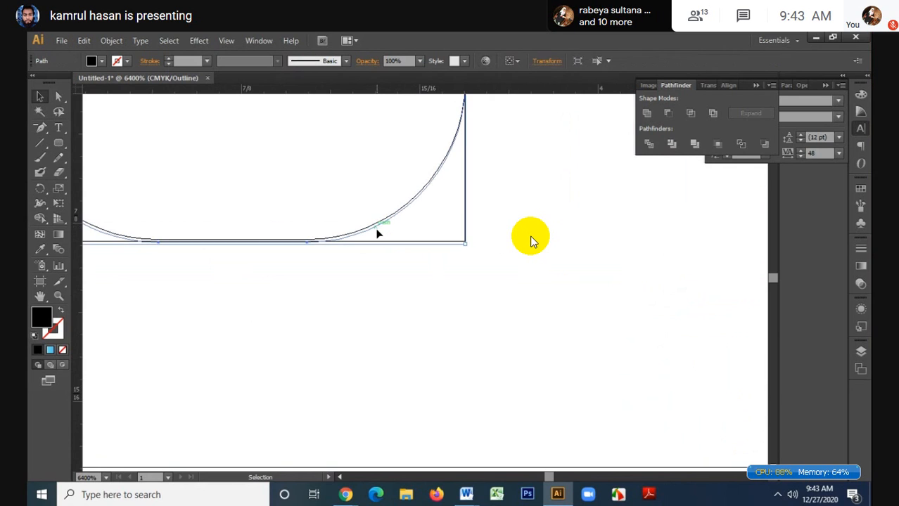
- Trim the right stem's lower left corner with Shape Builder, merge the remaining pieces into the H and return to preview view
scroll(373, 246, "down", 1)
scroll(372, 245, "down", 1)
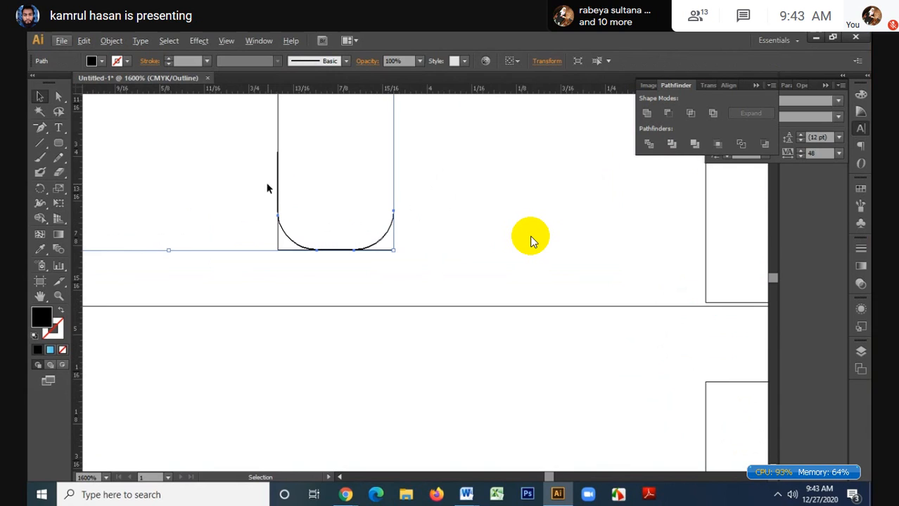
left_click_drag(257, 172, 430, 283)
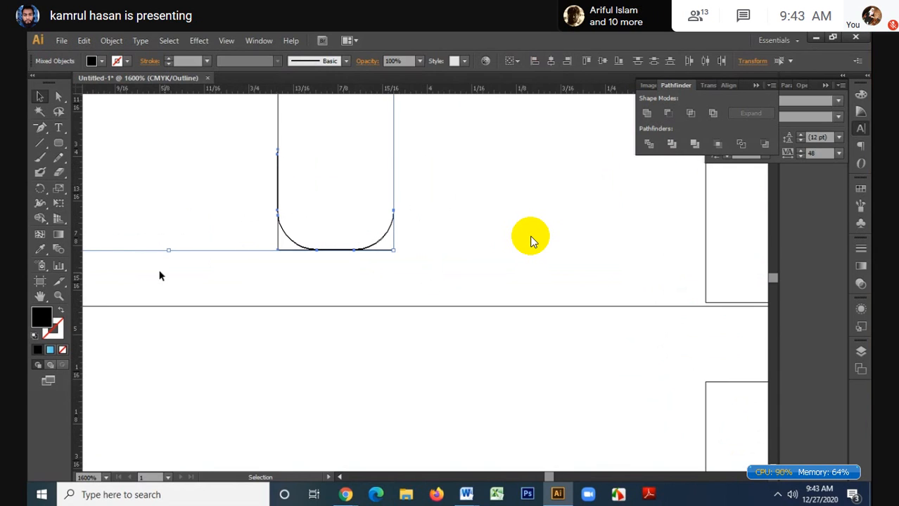
left_click(40, 219)
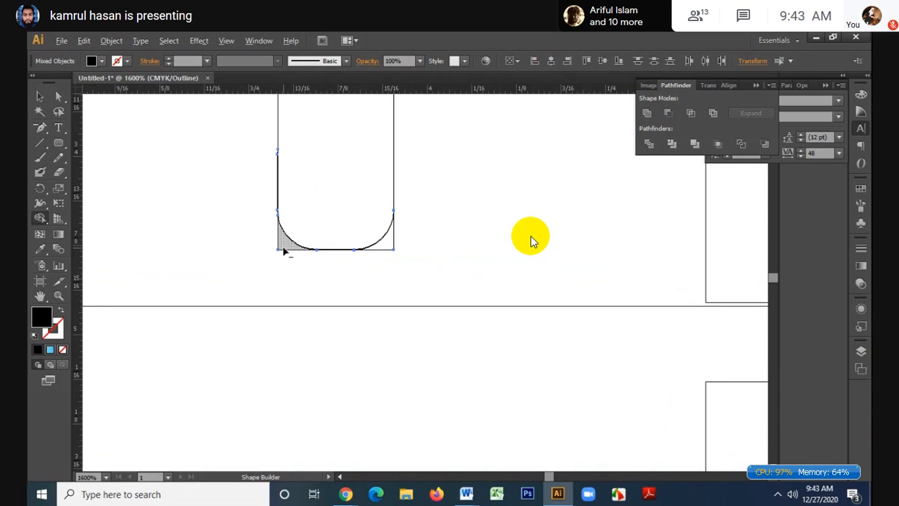
mouse_move(377, 243)
left_mouse_down()
mouse_move(366, 220)
mouse_move(313, 208)
left_mouse_up()
left_click(41, 97)
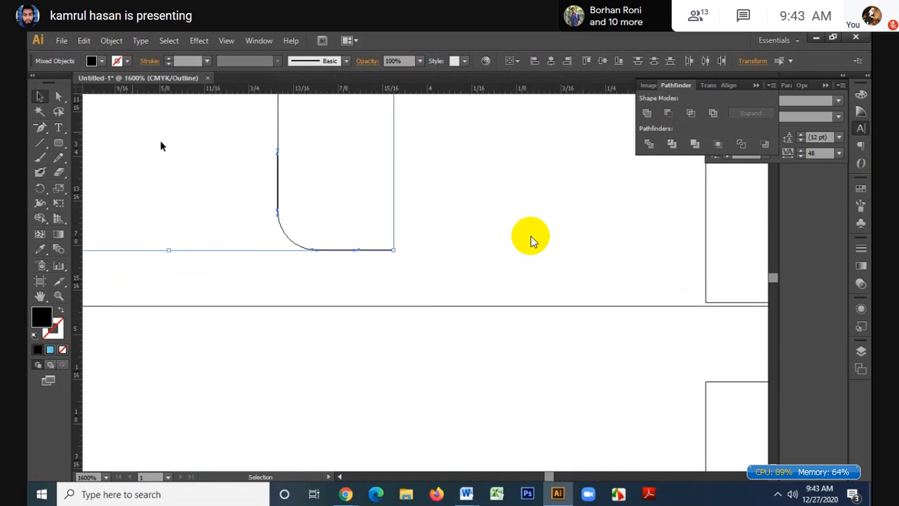
key("ctrl+y")
scroll(195, 169, "down", 3)
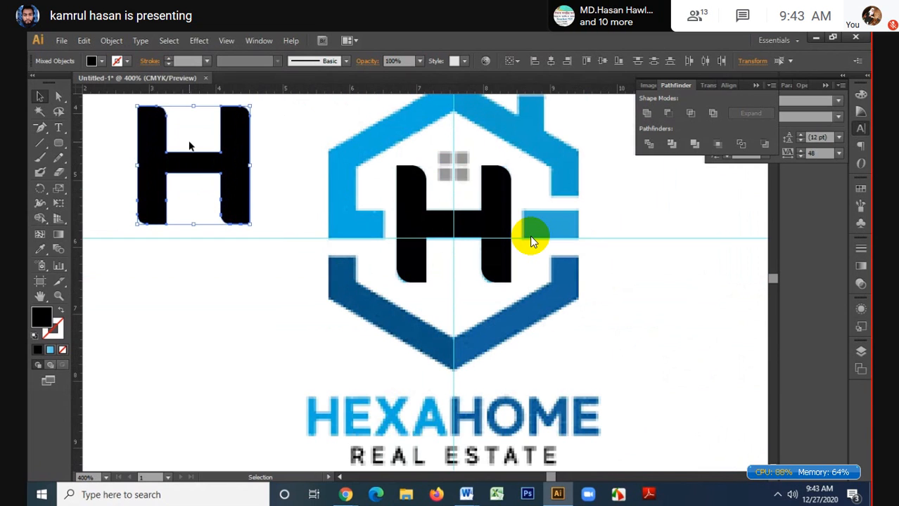
scroll(434, 216, "up", 2)
left_click(429, 217)
scroll(429, 217, "down", 1)
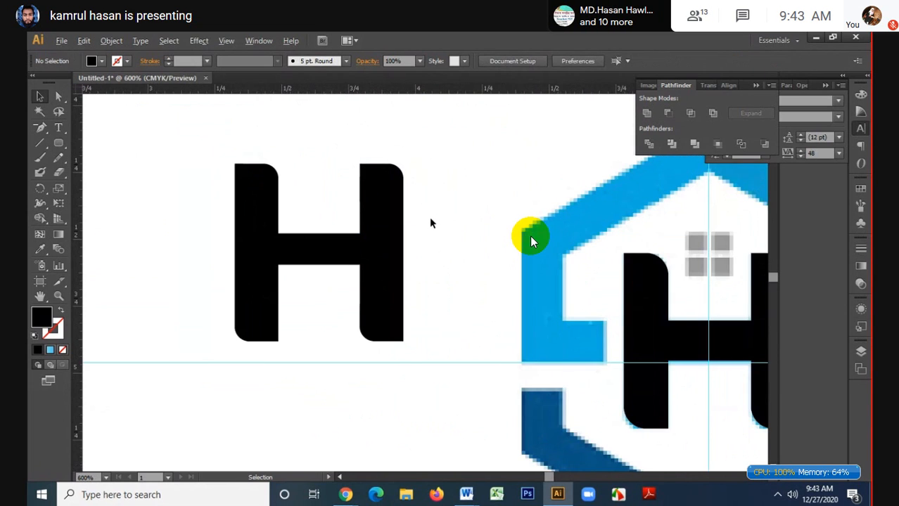
- Thicken the H's crossbar by raising the two anchor points on its upper edge, and deselect the shape
left_click_drag(503, 224, 369, 221)
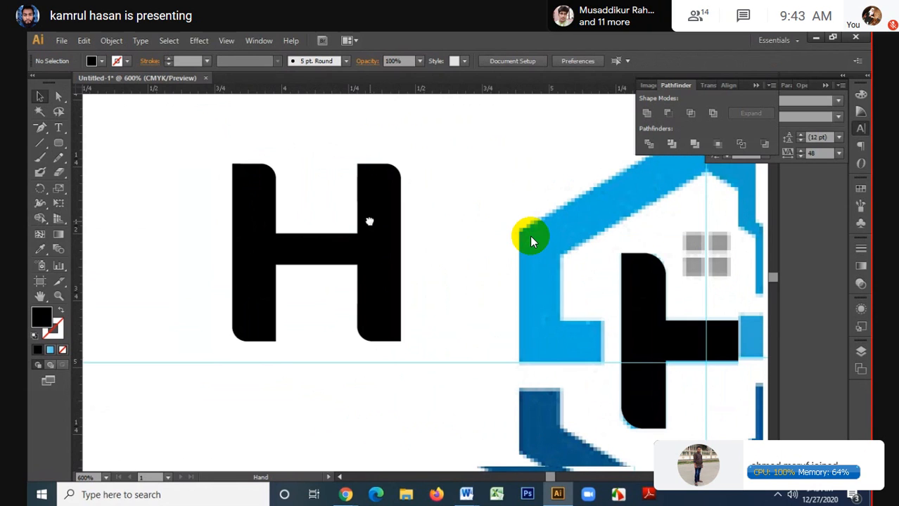
left_click_drag(58, 95, 81, 105)
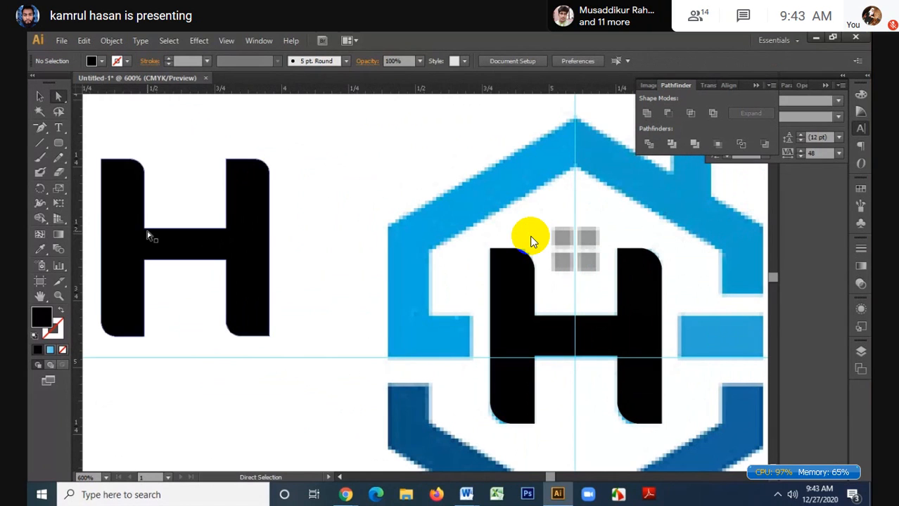
left_click(149, 236)
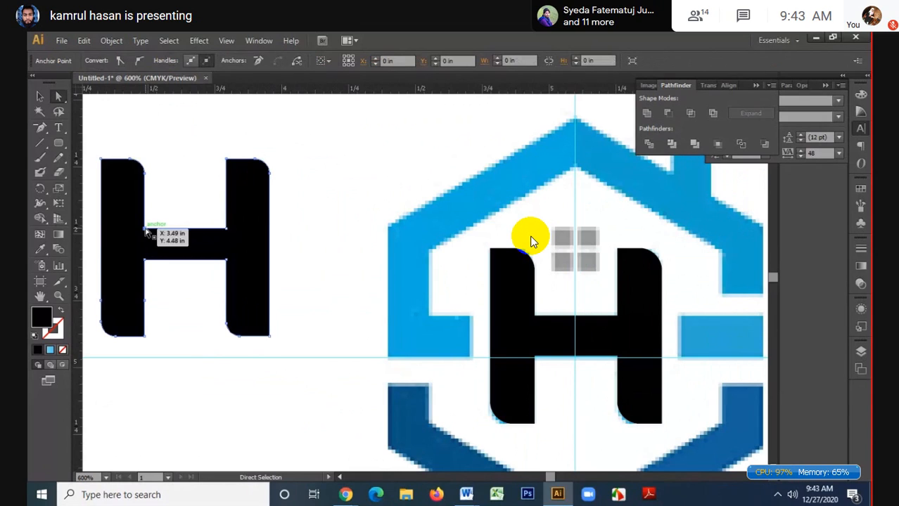
left_click(227, 233)
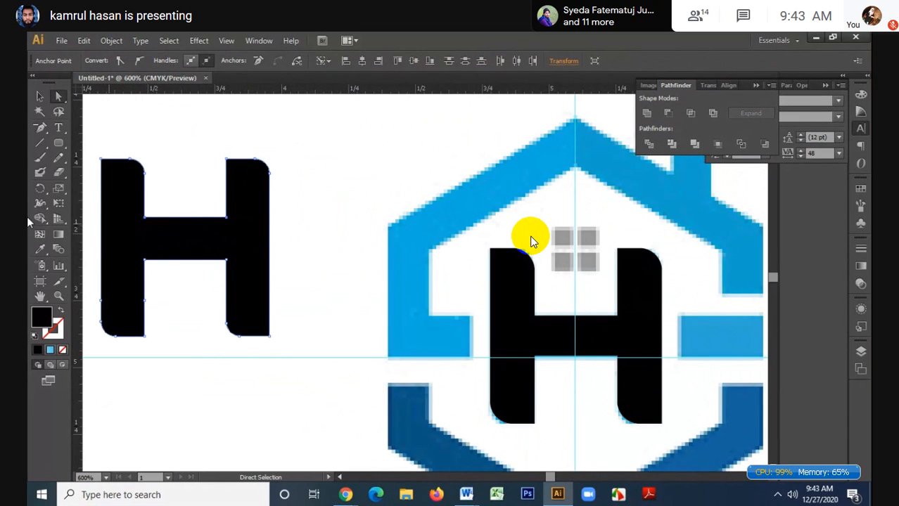
left_click(40, 97)
left_click(345, 172)
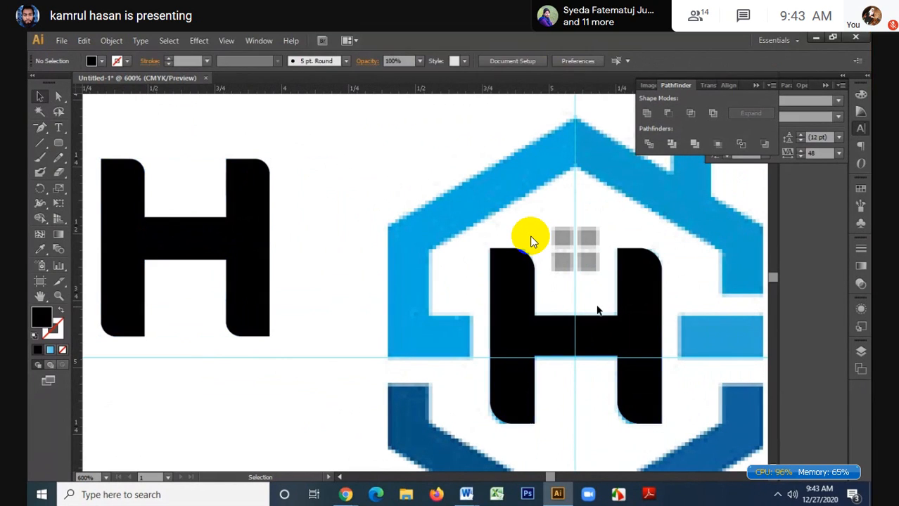
- Draw a black square over the upper left window pane above the H and copy it onto the other three panes
scroll(283, 273, "down", 2)
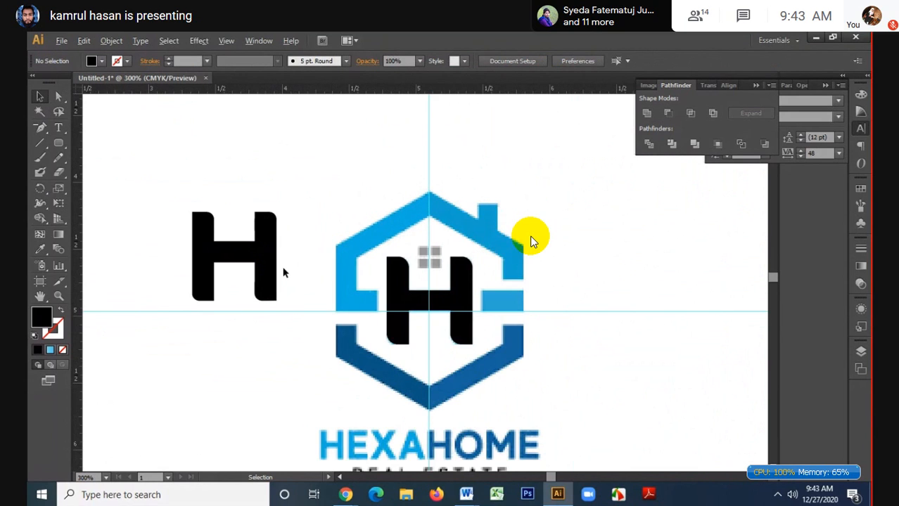
scroll(284, 272, "down", 1)
scroll(436, 225, "up", 1)
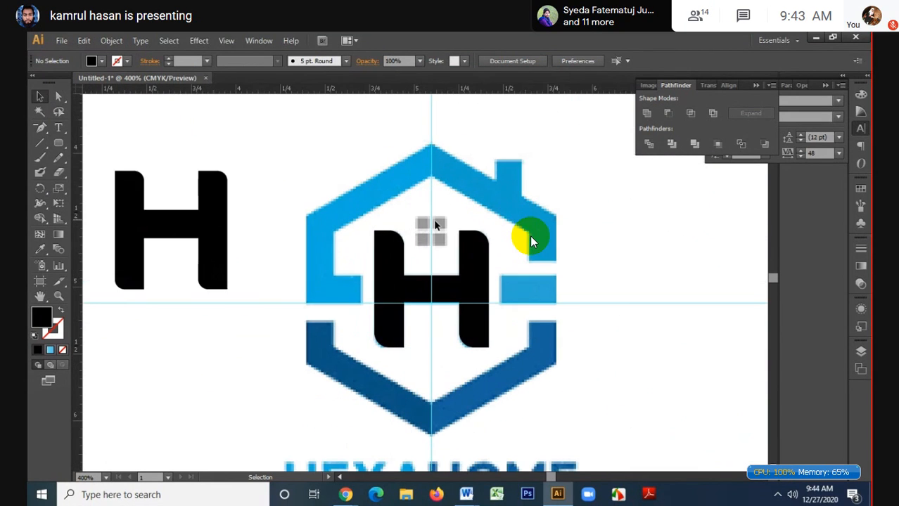
scroll(435, 225, "up", 4)
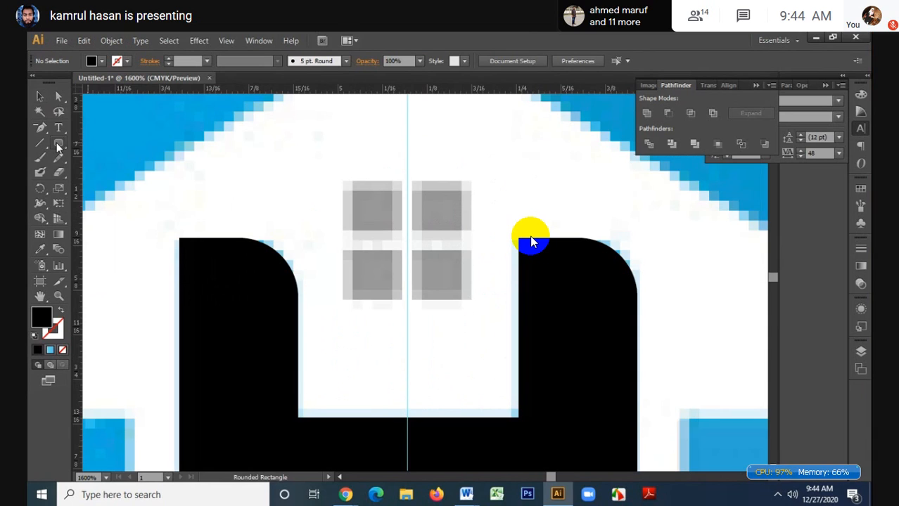
left_click_drag(58, 143, 101, 142)
scroll(530, 242, "up", 1)
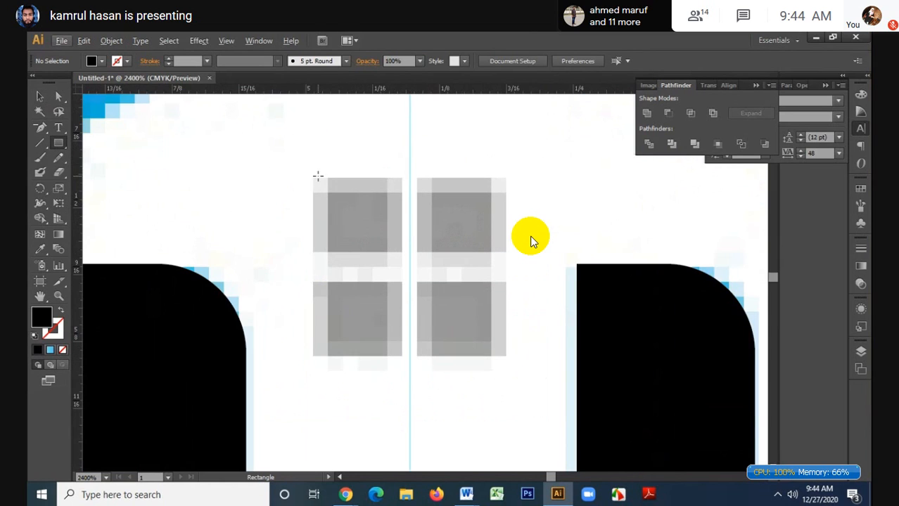
left_click_drag(312, 177, 465, 323)
left_click(41, 98)
left_click(370, 224, "shift")
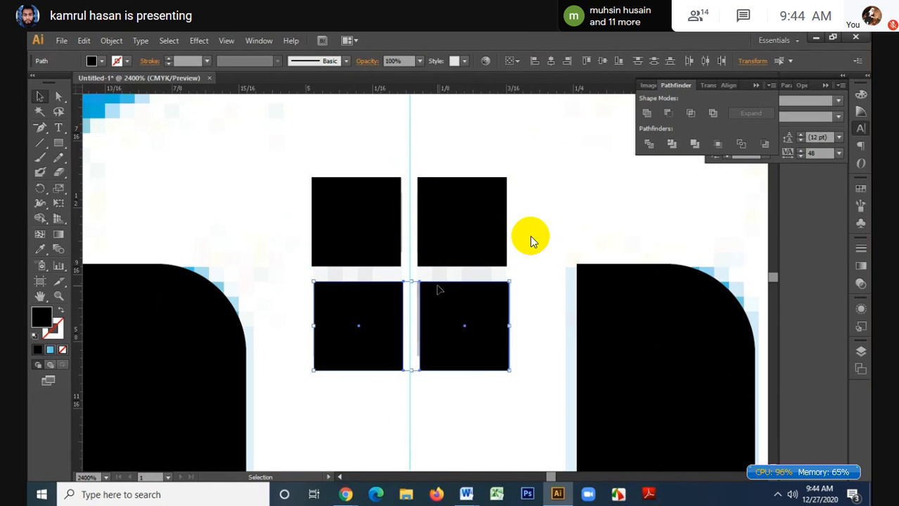
scroll(438, 287, "down", 1)
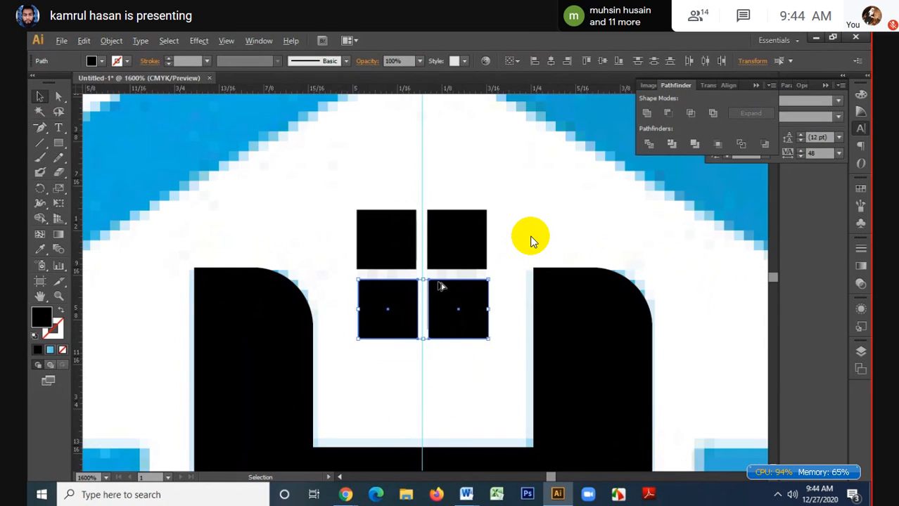
scroll(531, 271, "down", 8)
left_click(572, 250)
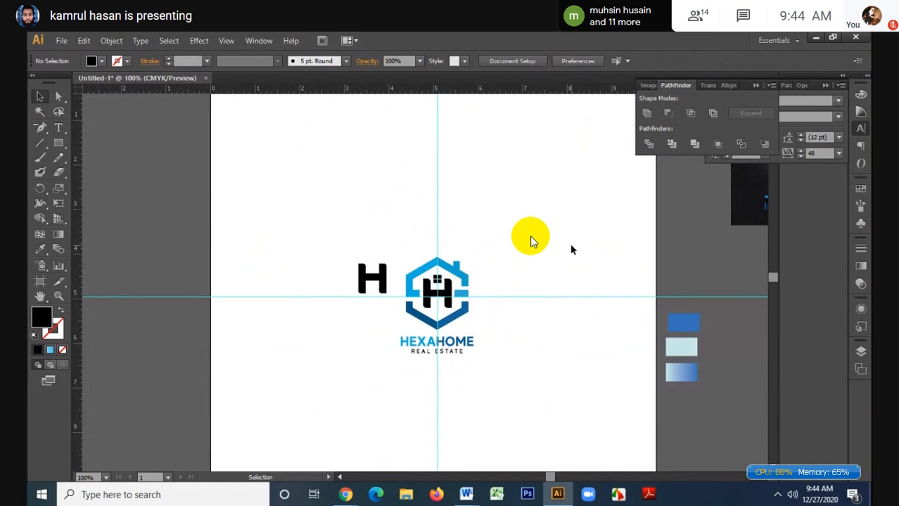
- Move the reference logo image away from the traced shapes and place the separate black H beside it
left_click(403, 242)
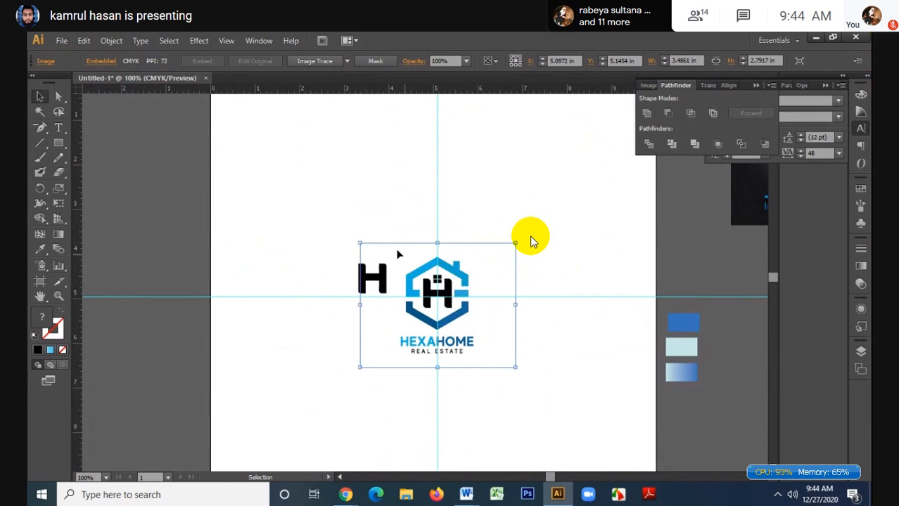
left_click_drag(398, 244, 274, 201)
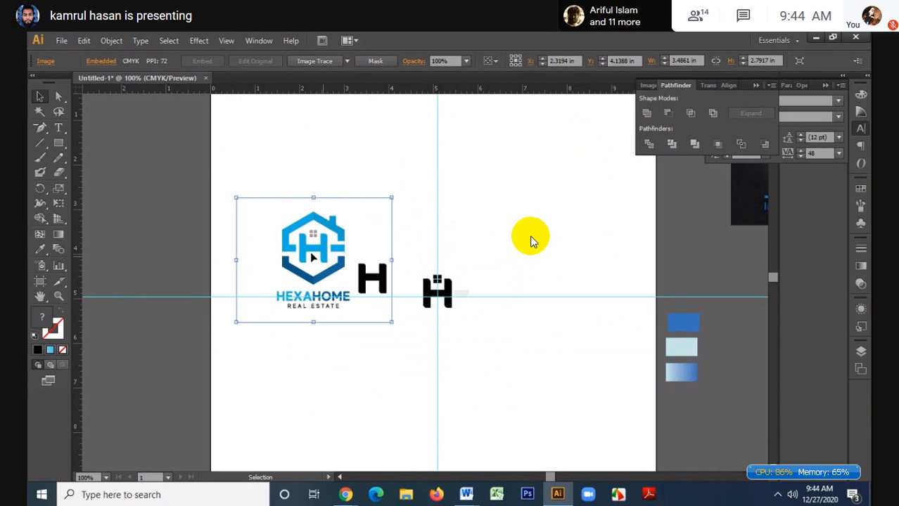
left_click_drag(322, 262, 268, 241)
left_click_drag(336, 264, 315, 258)
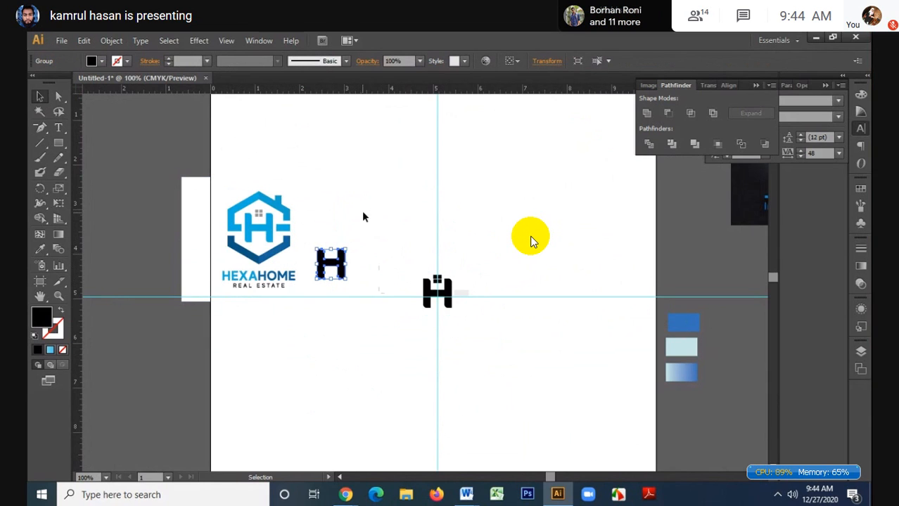
- Try raising the opacity of all traced logo paths to 100% at once
left_click_drag(363, 213, 537, 359)
left_click(422, 223)
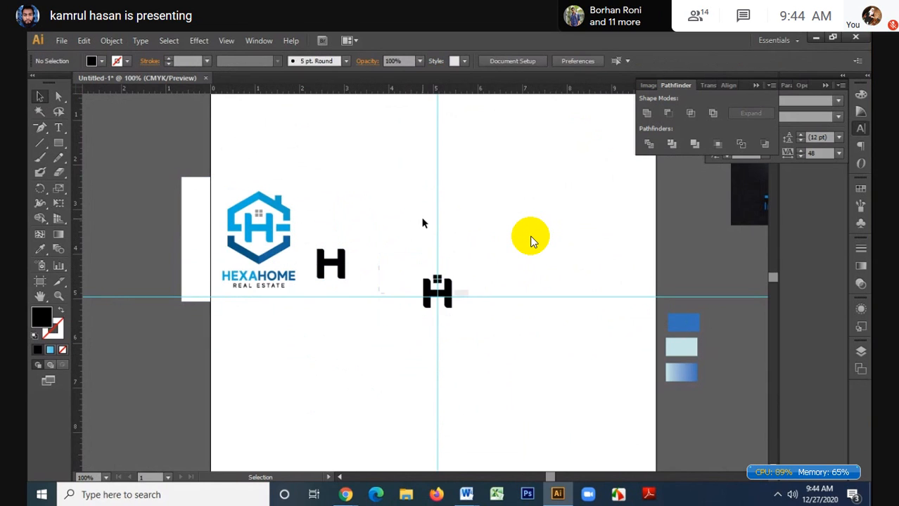
left_click_drag(406, 241, 517, 367)
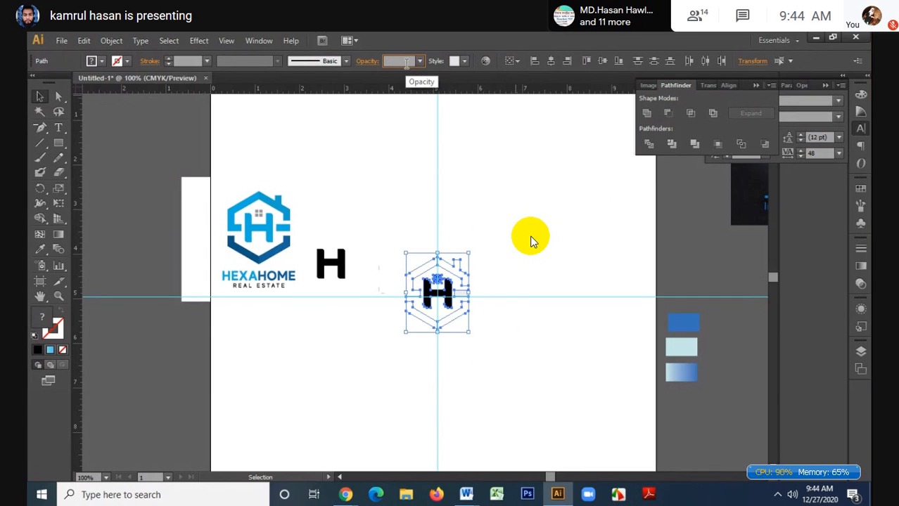
key("Return")
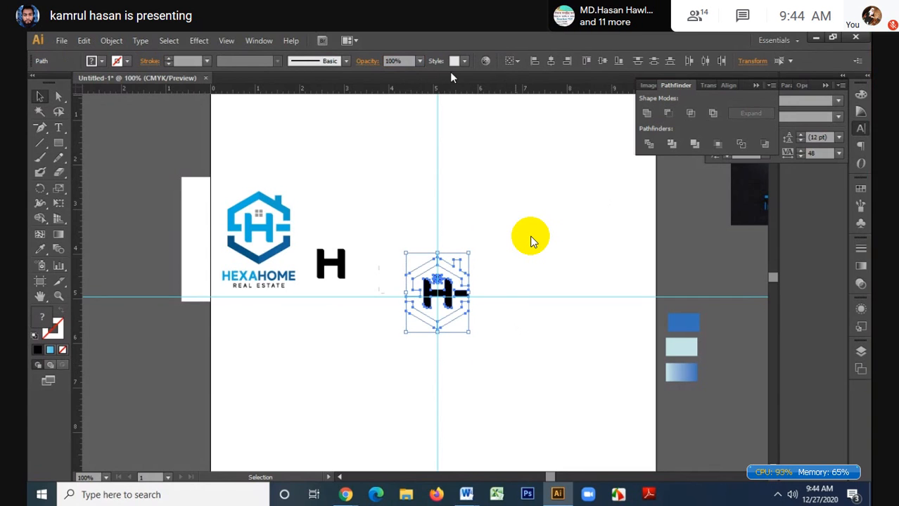
left_click(479, 166)
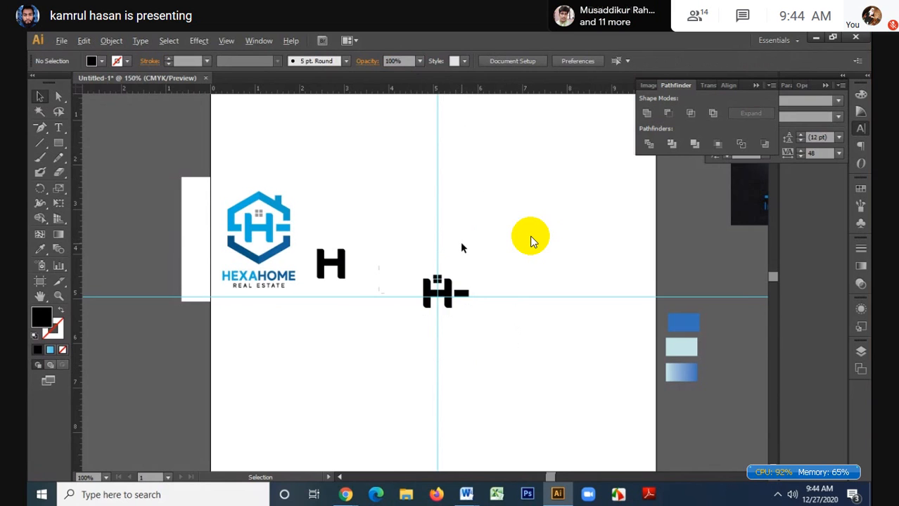
- Check the unfilled upper and lower hexagon outlines by selecting them, and undo the opacity change on the logo paths
scroll(460, 241, "up", 2)
left_click_drag(365, 227, 447, 287)
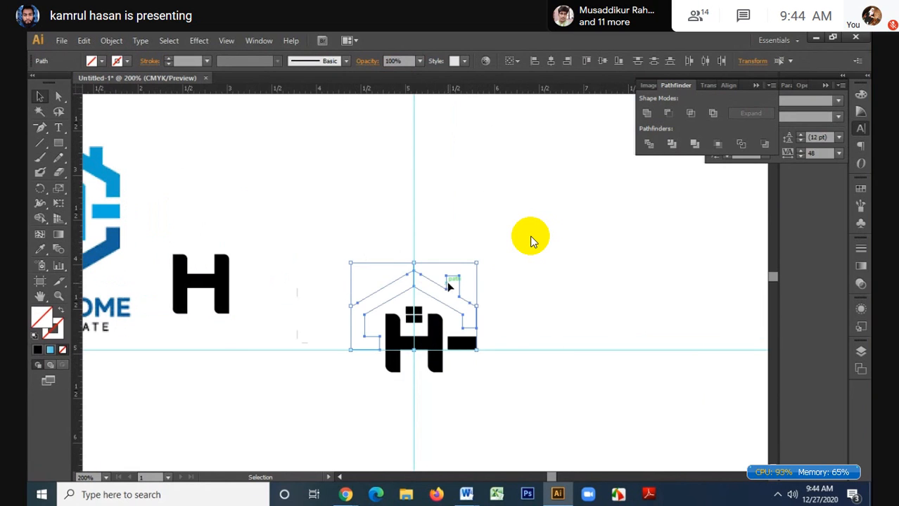
scroll(307, 395, "down", 1)
left_click_drag(288, 371, 550, 417)
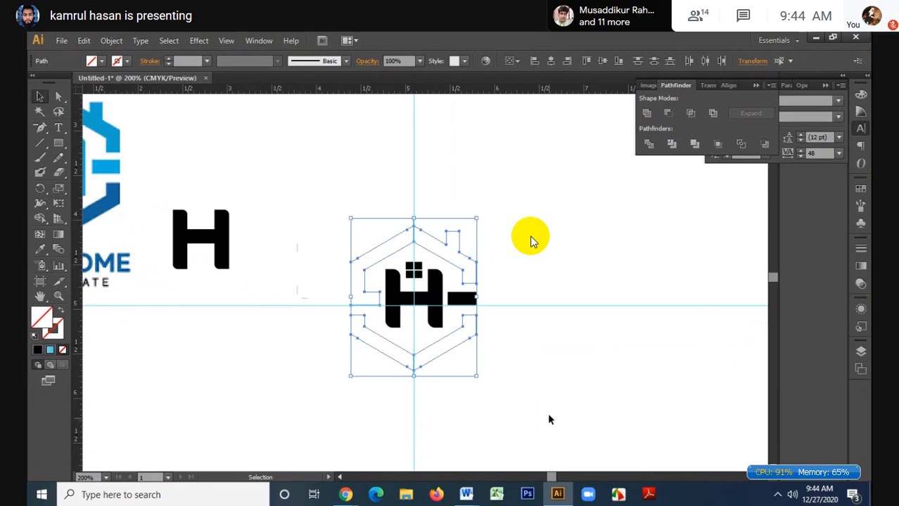
left_click(420, 61)
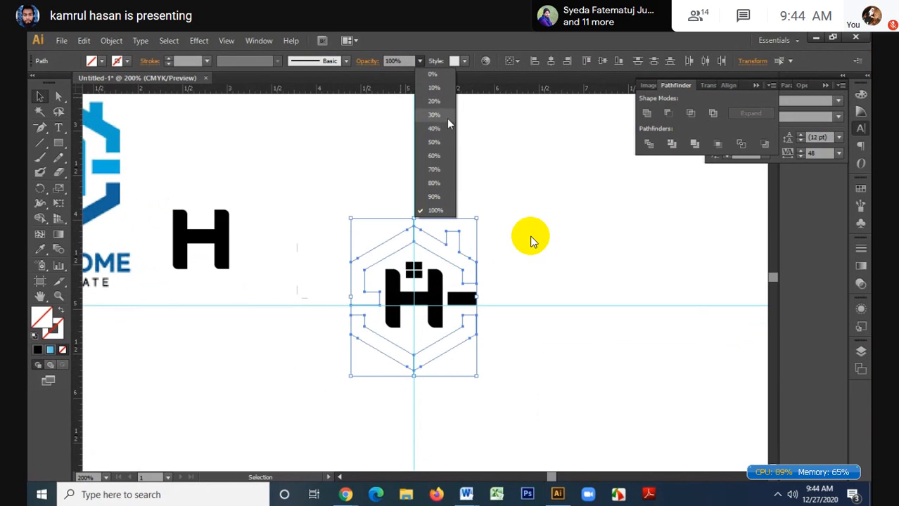
key("a")
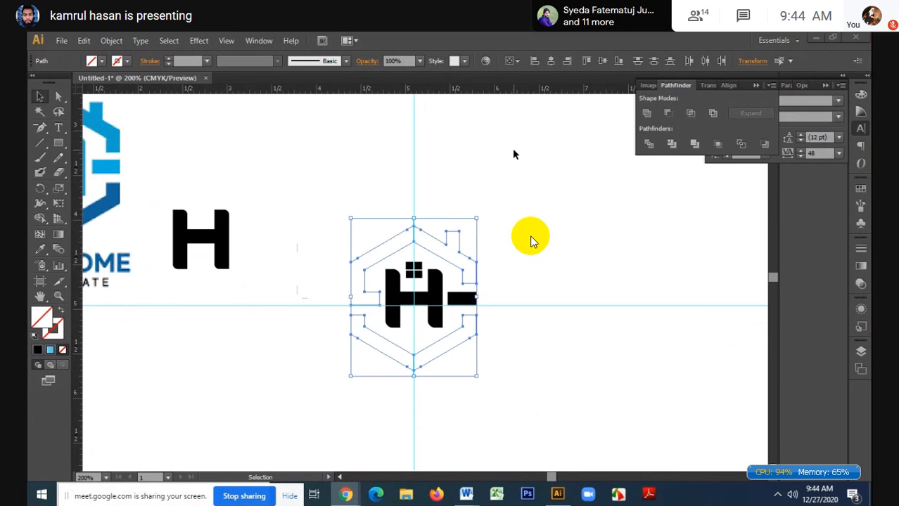
key("ctrl+z")
left_click(513, 153)
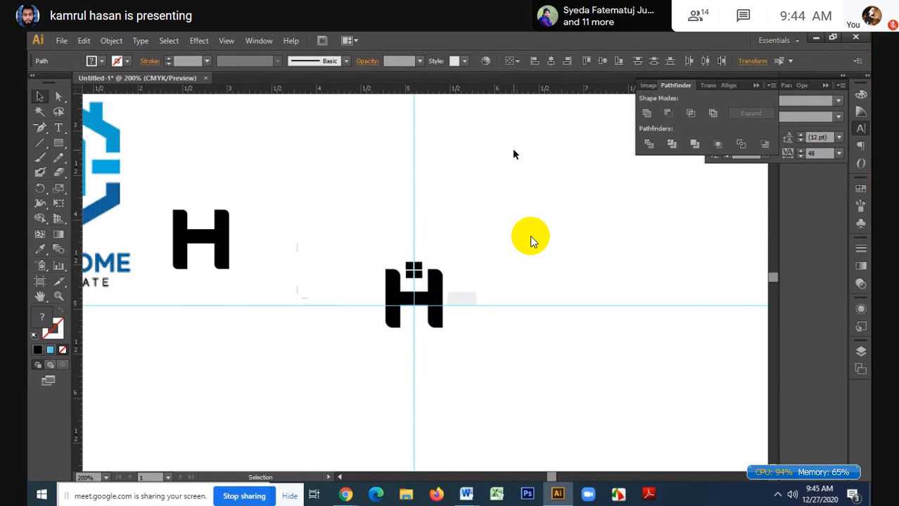
- Set the opacity of the hexagon's upper roof outline to 100% and fill both of its halves with light blue
left_click(424, 228)
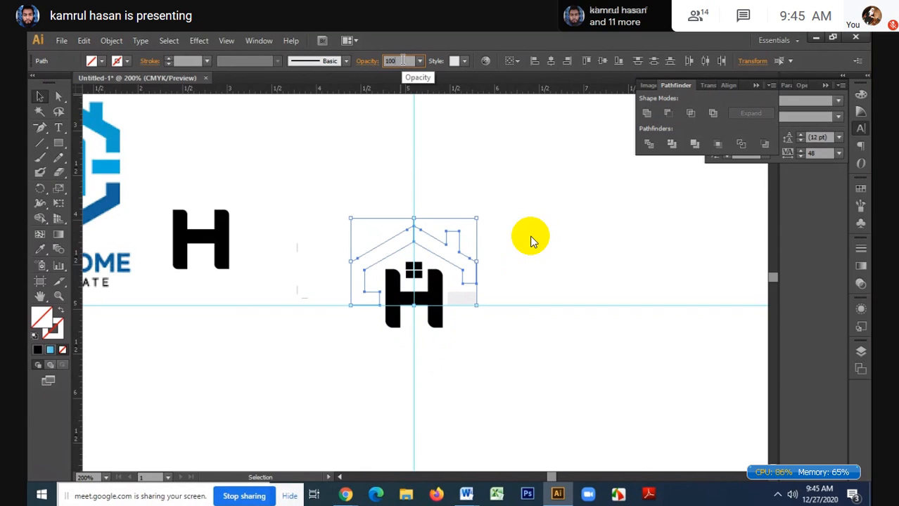
left_click(515, 232)
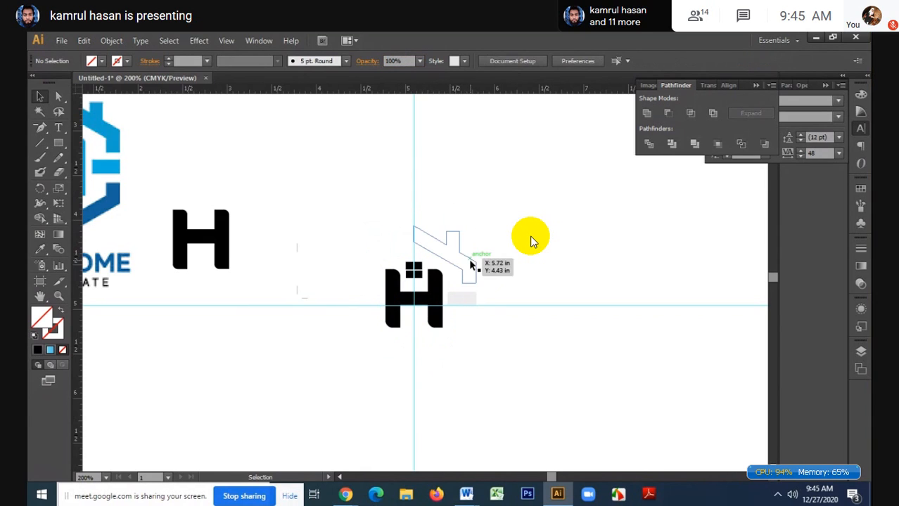
left_click(470, 260)
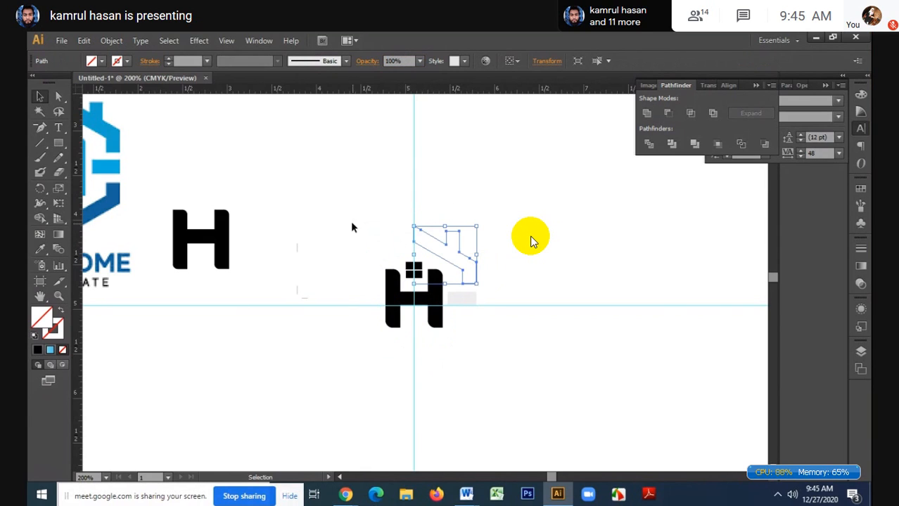
left_click_drag(397, 225, 394, 243)
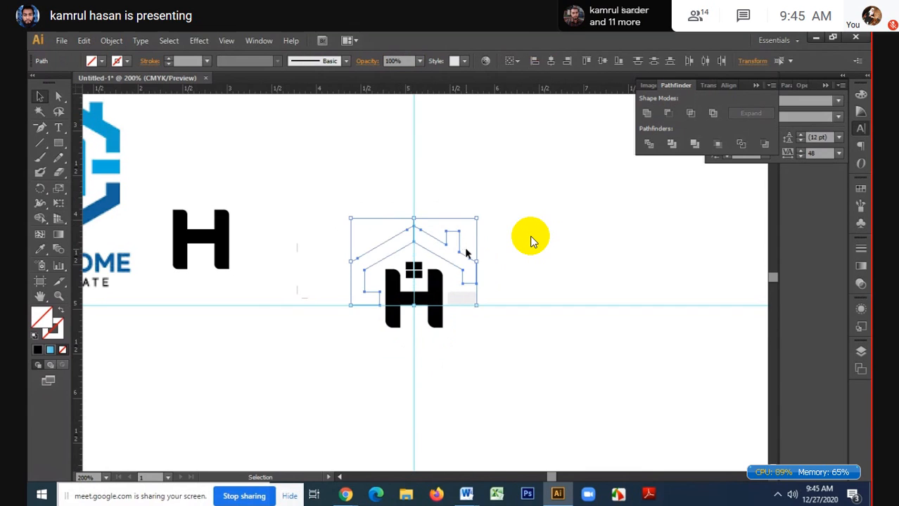
left_click(102, 62)
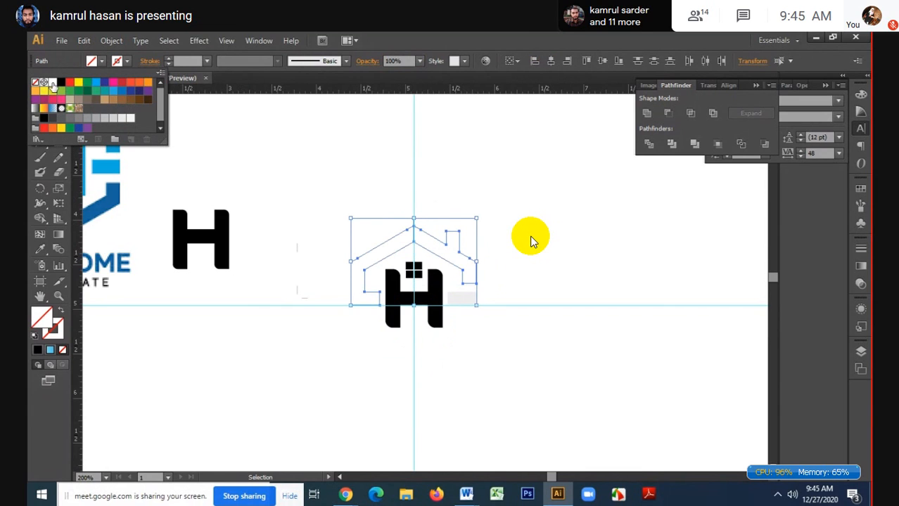
left_click(96, 83)
left_click(402, 192)
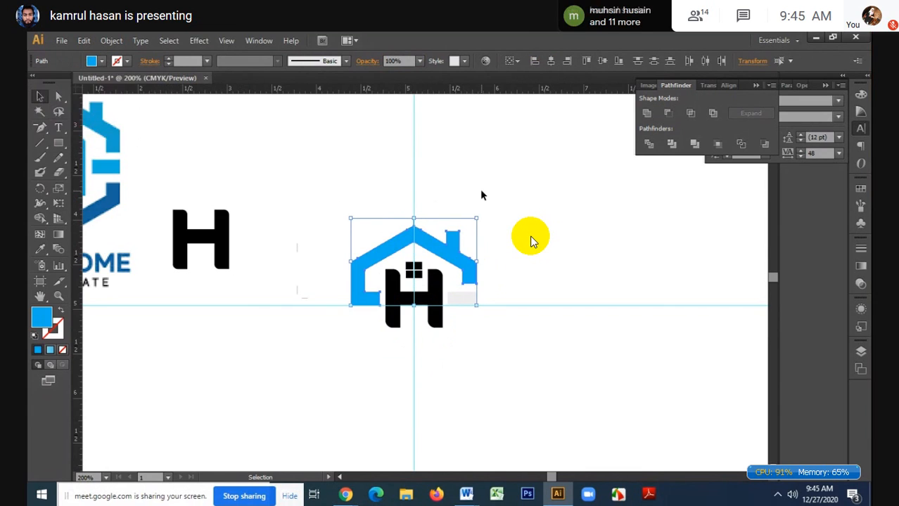
left_click(479, 189)
- Fill the hexagon's lower outline with the same light blue and set its opacity to 100%
left_click_drag(237, 364, 640, 339)
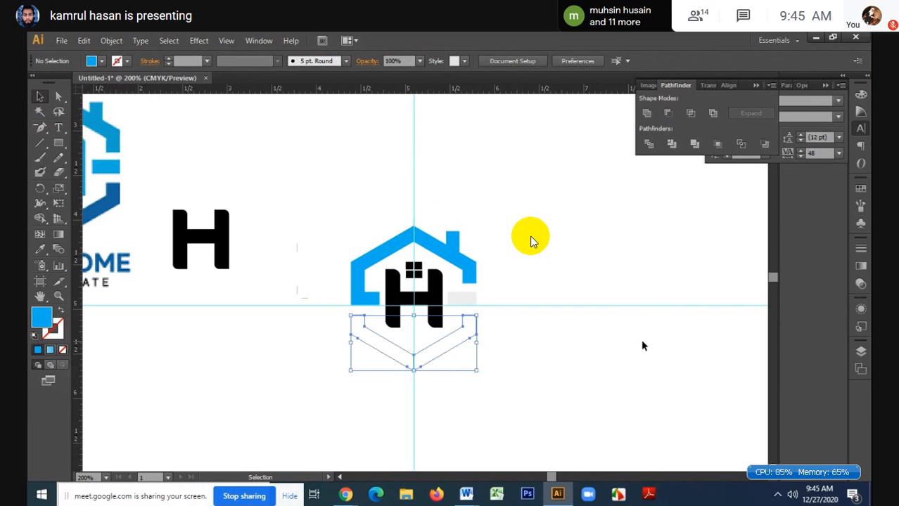
left_click(103, 62)
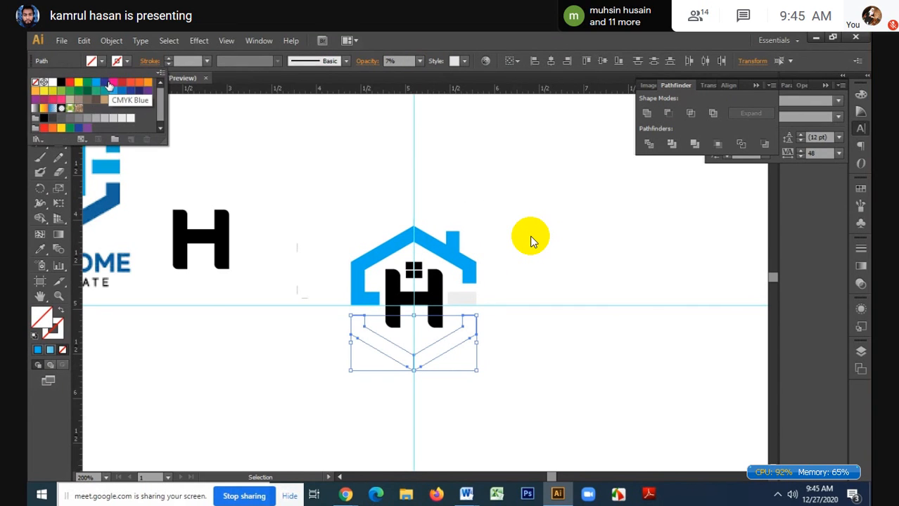
left_click(96, 86)
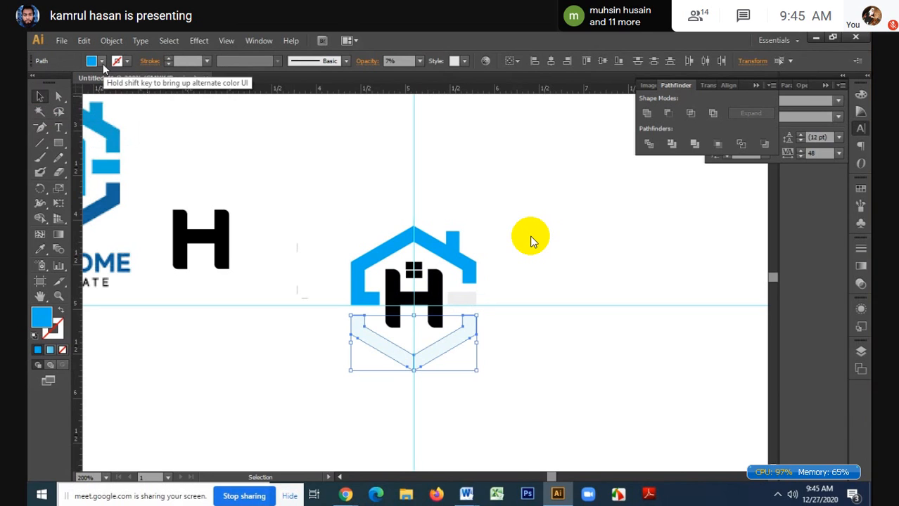
left_click(419, 64)
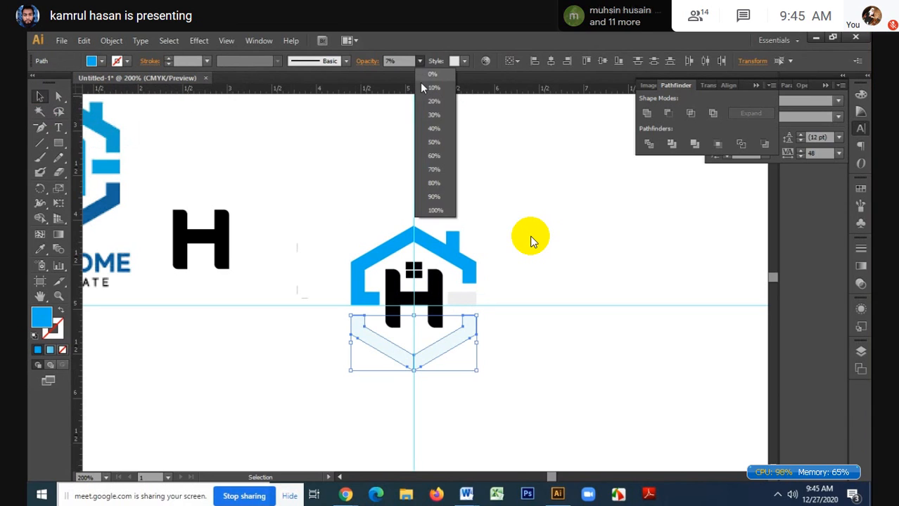
left_click(439, 210)
- Set the opacity of the small bar beside the H's right stem to 100% and deselect it
left_click(471, 303)
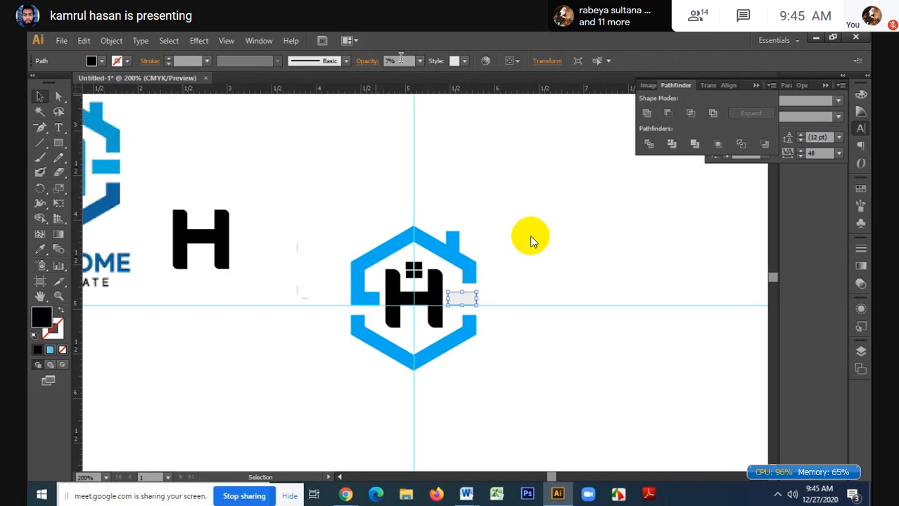
left_click(420, 62)
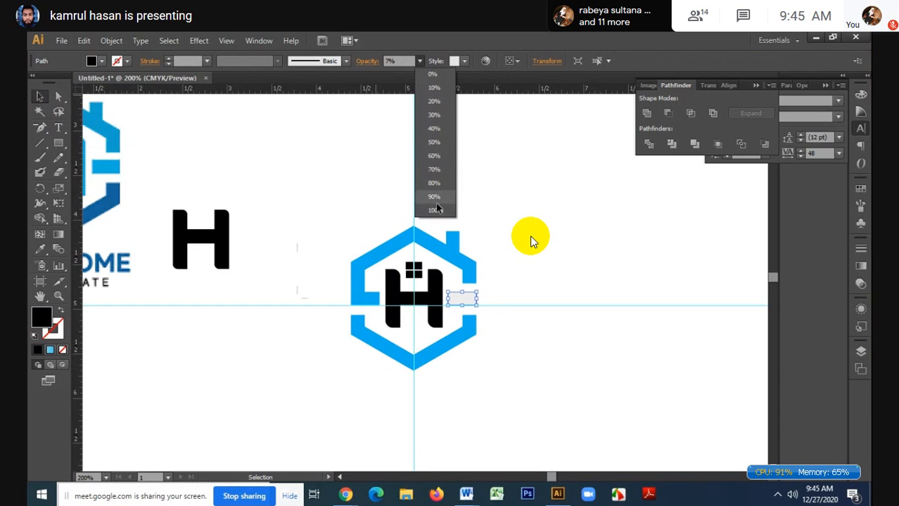
left_click(437, 209)
left_click(464, 205)
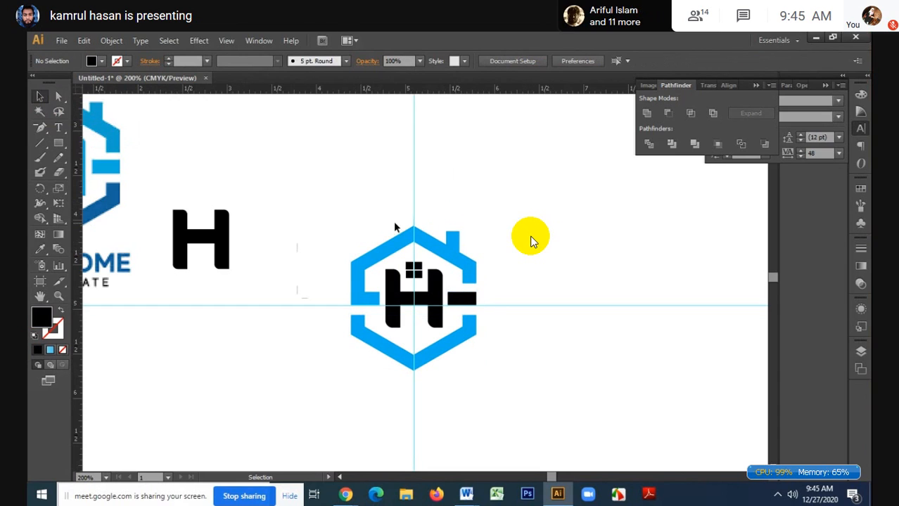
- Delete the stray thin path remnants between the separate black H and the traced hexagon logo
left_click_drag(278, 213, 308, 333)
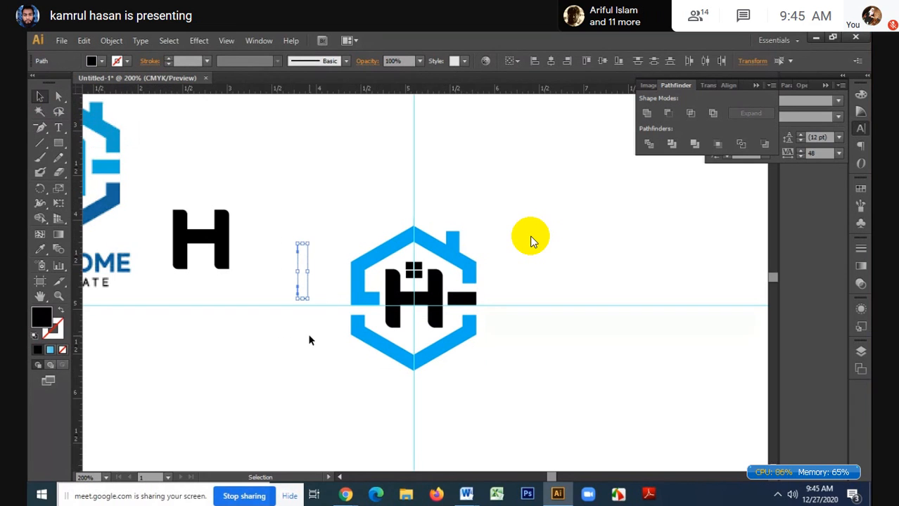
left_click(307, 333)
scroll(307, 333, "down", 1)
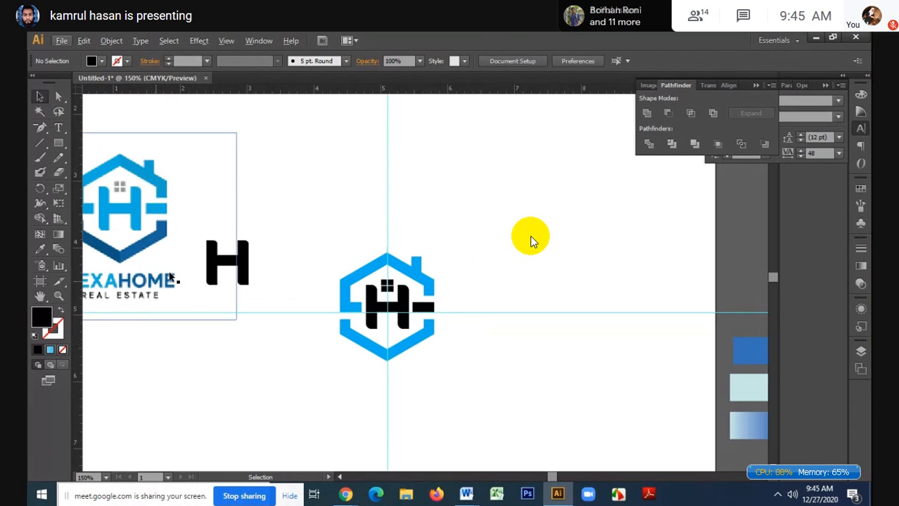
left_click_drag(312, 243, 407, 232)
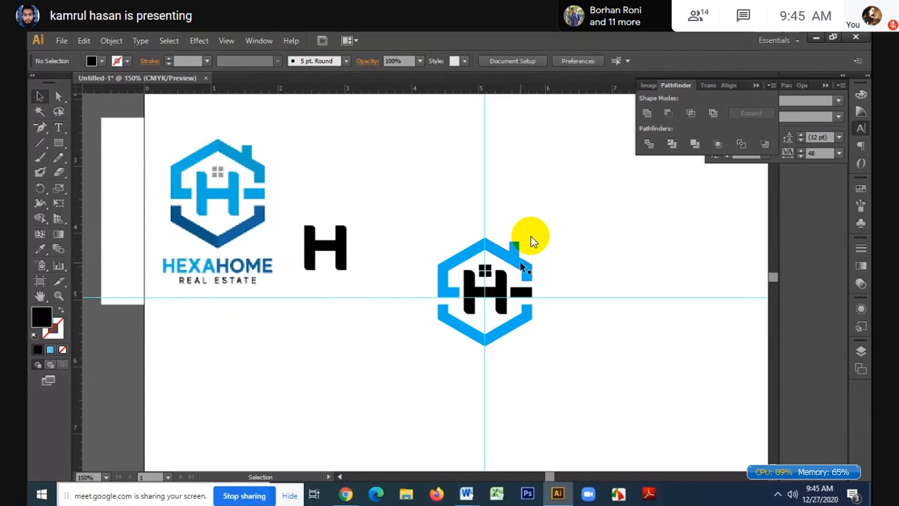
- Recolour both halves of the hexagon's upper roof outline with blues sampled from the matching parts of the reference logo
left_click(522, 266)
key("i")
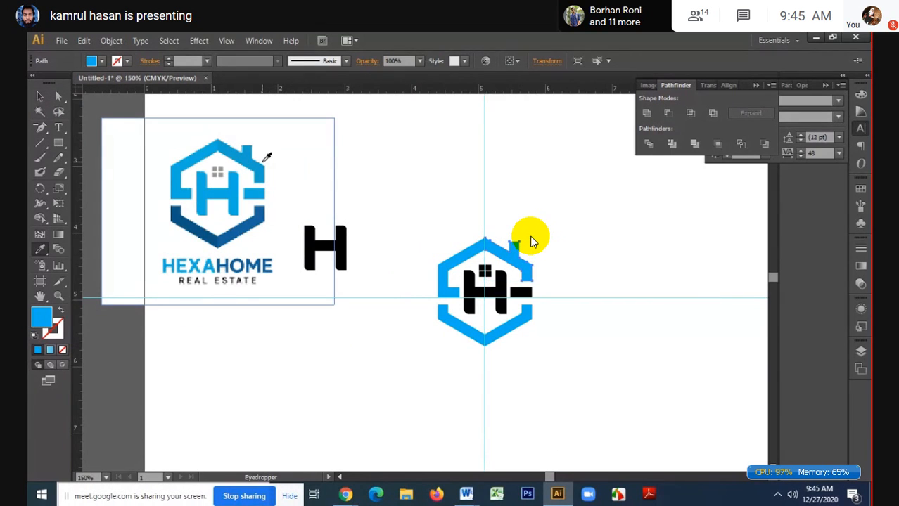
key("v")
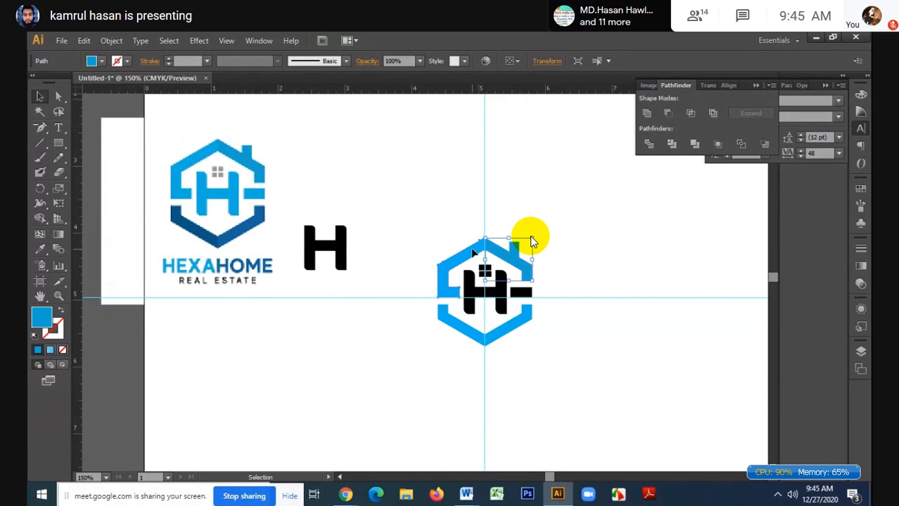
key("i")
key("v")
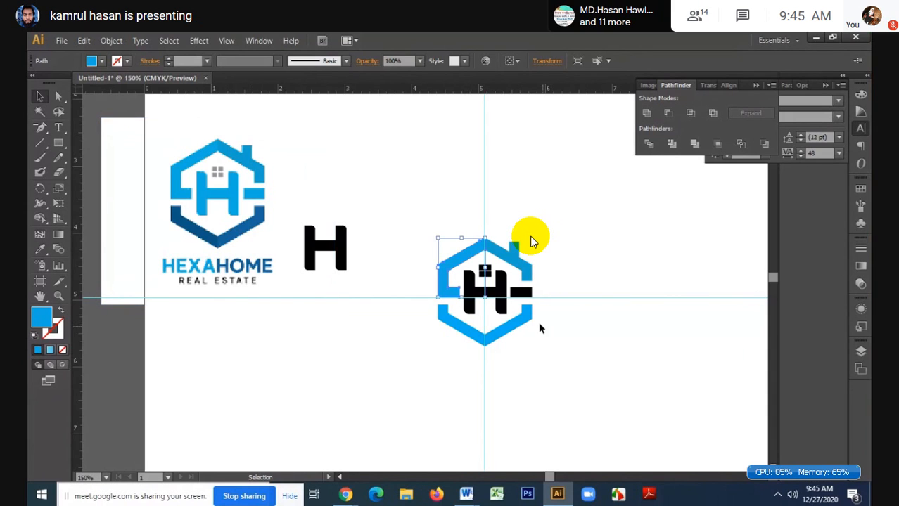
- Fill both halves of the hexagon's lower outline with the dark blues sampled from the reference logo's lower chevron
left_click(521, 321)
key("i")
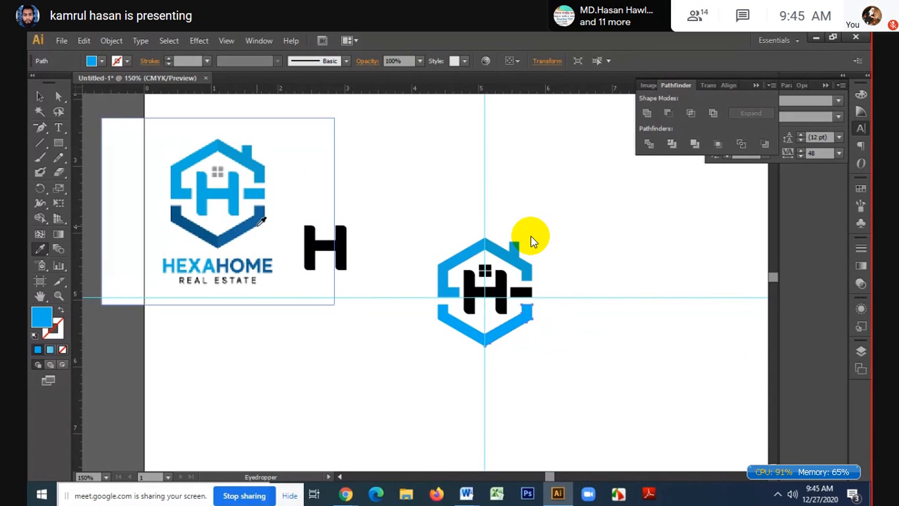
left_click(225, 239)
key("v")
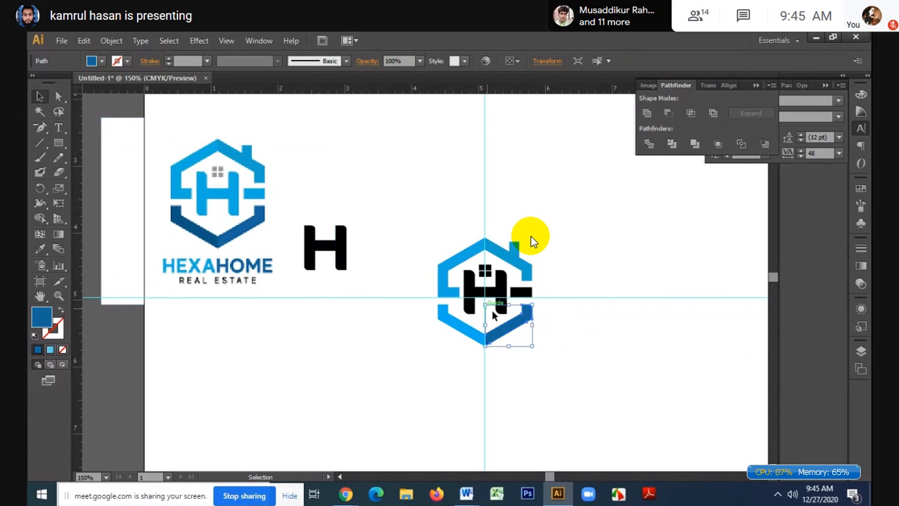
left_click(453, 327)
key("i")
left_click(198, 228)
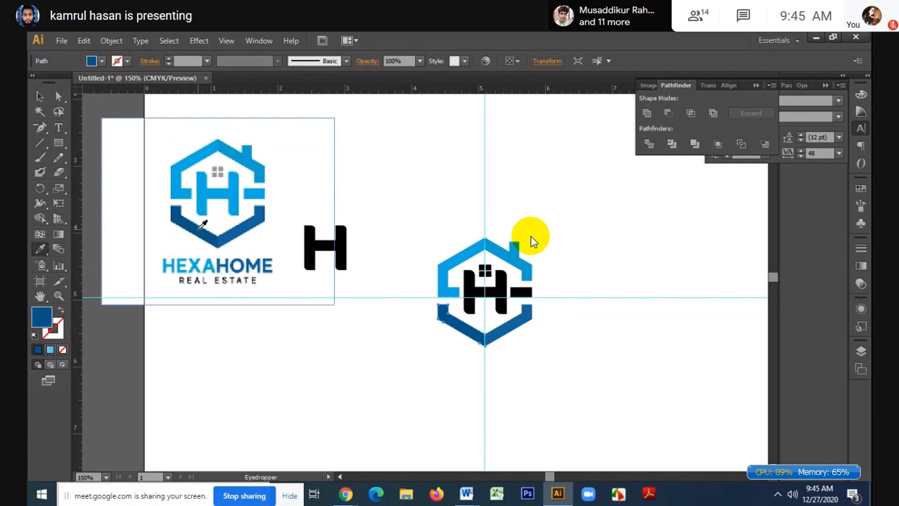
key("v")
- Fill the traced H and the small bar beside its right stem with light blues sampled from the reference logo
left_click(485, 291)
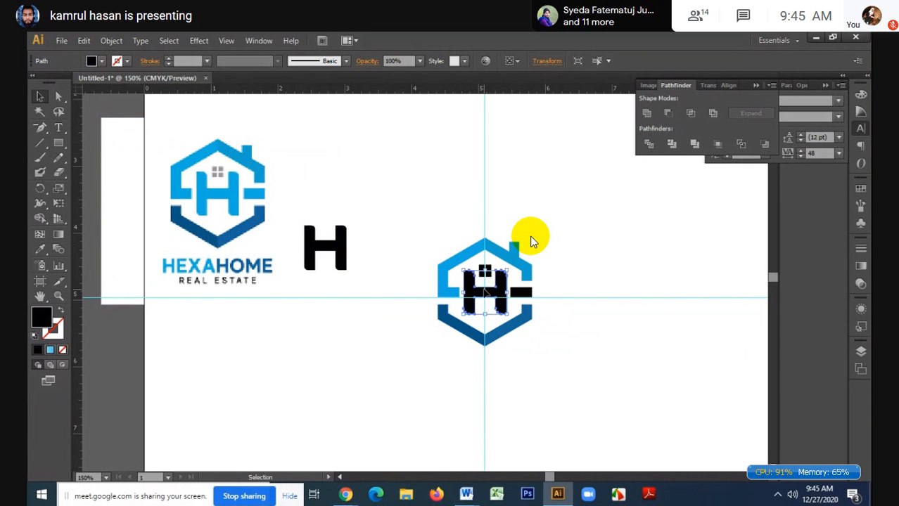
key("i")
left_click(239, 195)
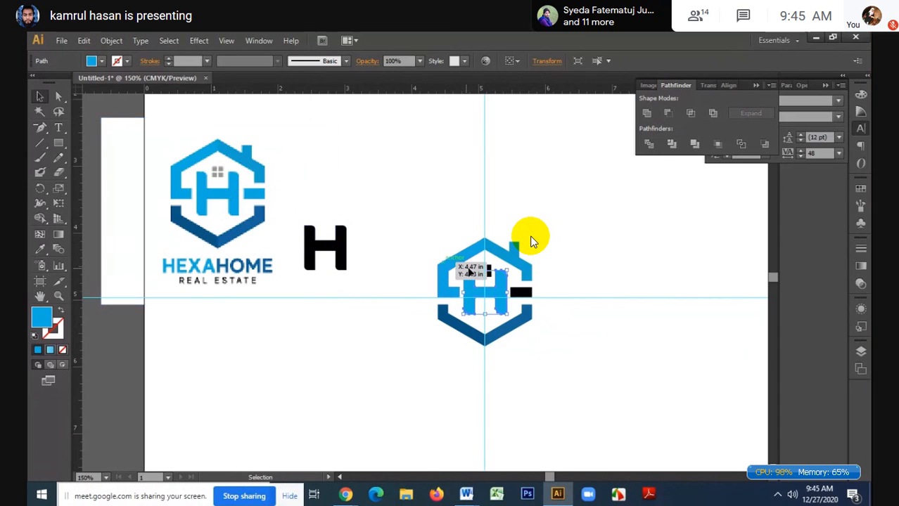
key("v")
left_click(295, 181)
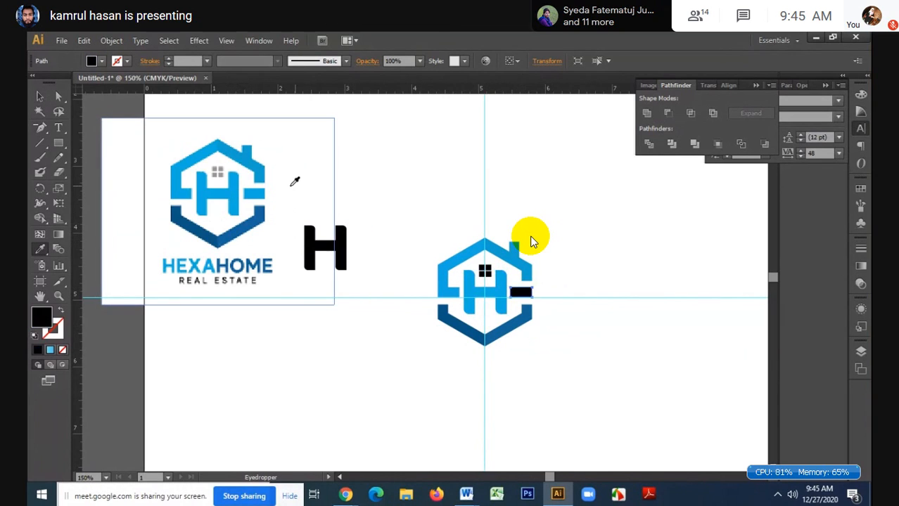
key("i")
left_click(191, 188)
key("v")
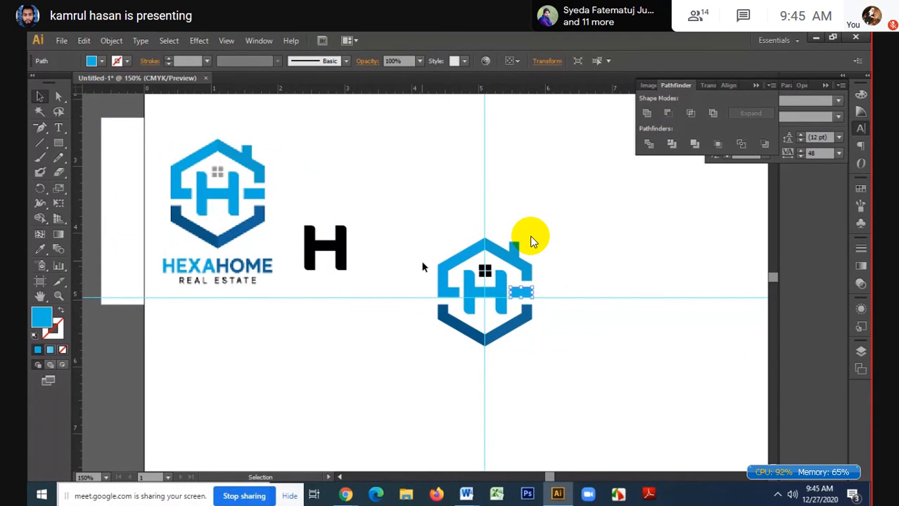
- Fill the four window panes above the H with a neutral gray of about 49% brightness and deselect them
key("space")
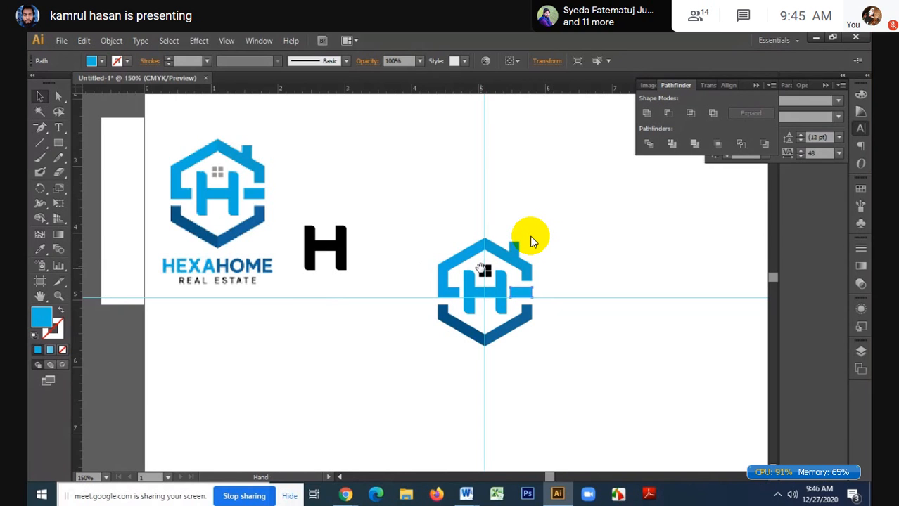
key("ctrl+equal")
key("ctrl+equal")
key("ctrl+equal")
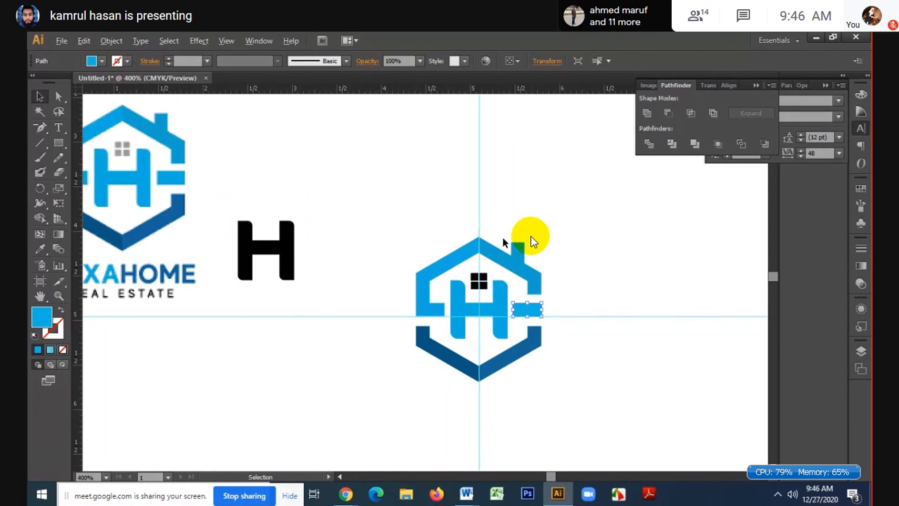
left_click(446, 316)
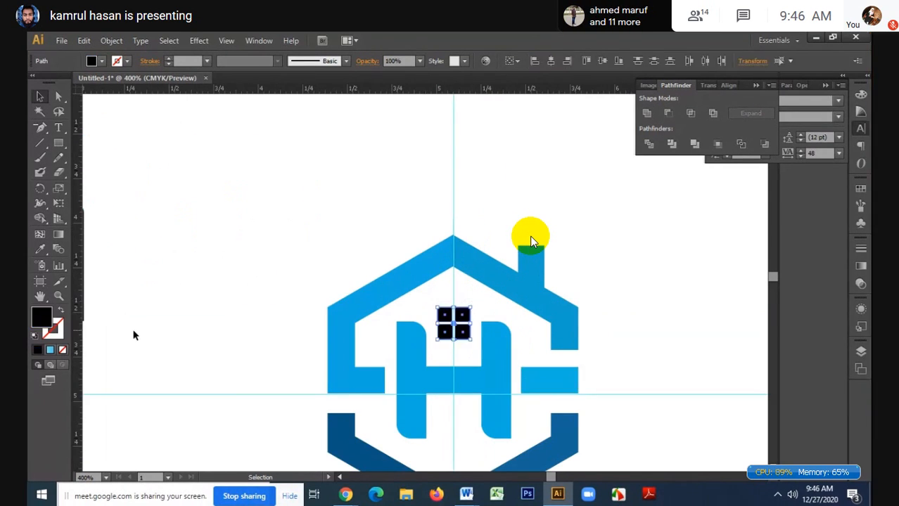
double_click(41, 317)
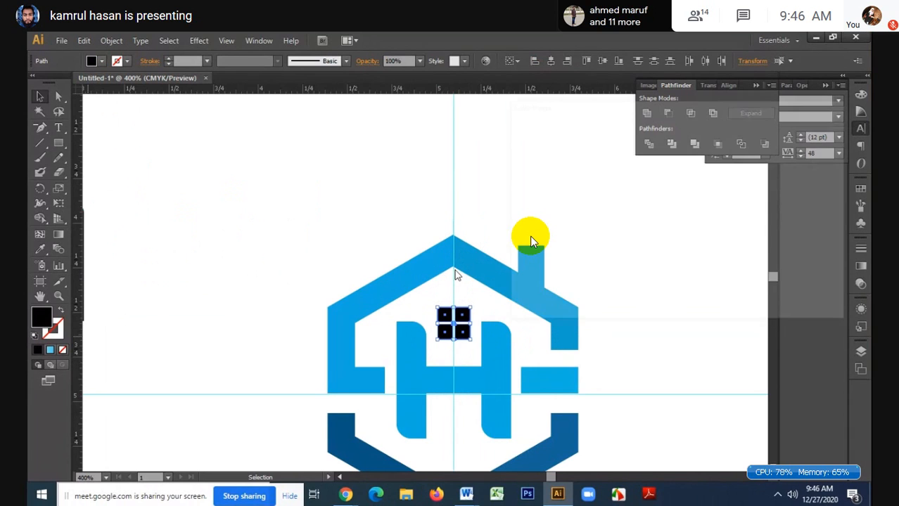
left_click_drag(519, 241, 504, 219)
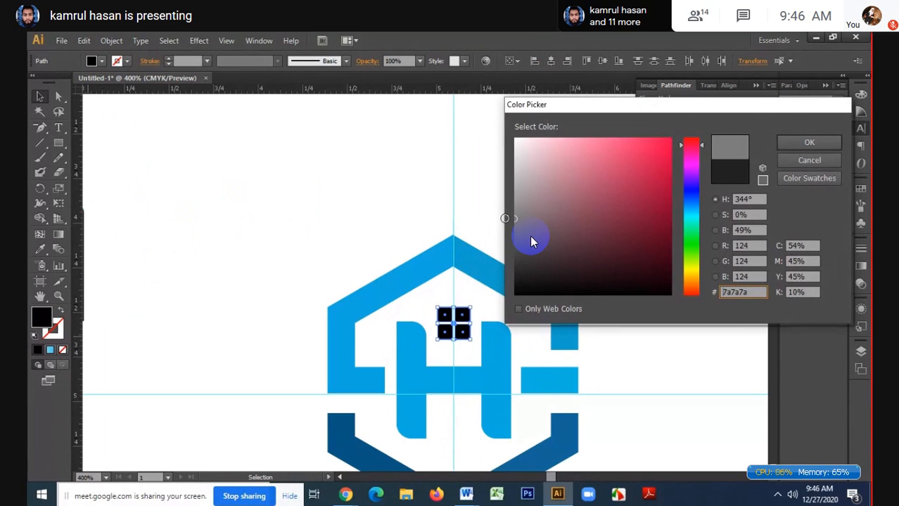
key("Return")
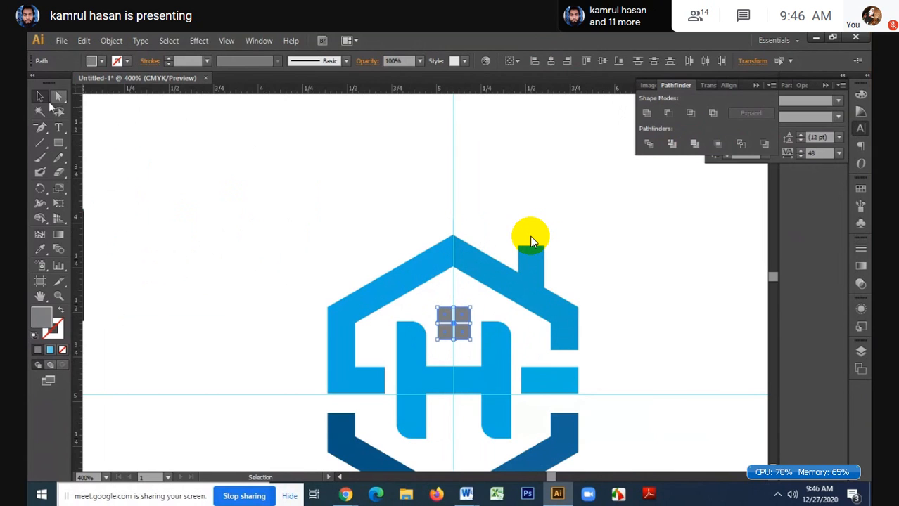
left_click(404, 215)
- Move the Hexahome reference image to the right side of the traced logo for comparison and deselect it
scroll(405, 215, "down", 4)
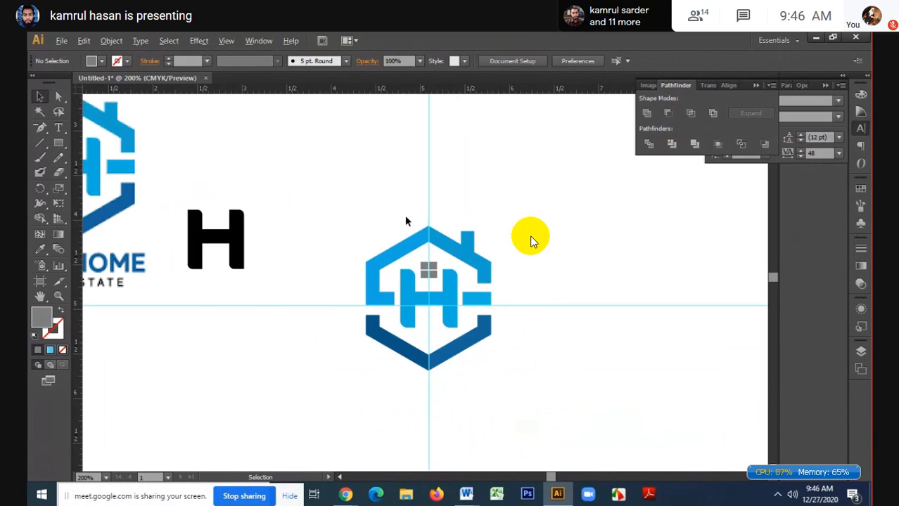
left_click_drag(294, 214, 542, 274)
scroll(542, 273, "up", 2)
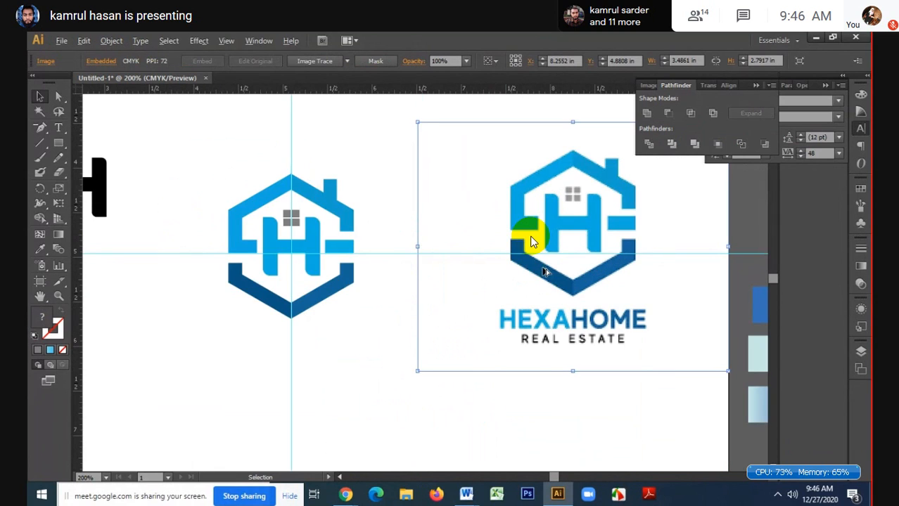
left_click(389, 329)
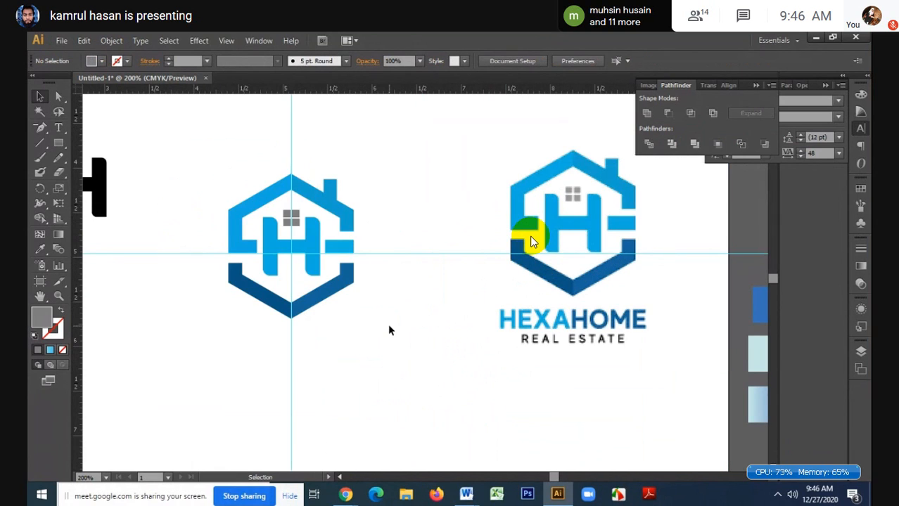
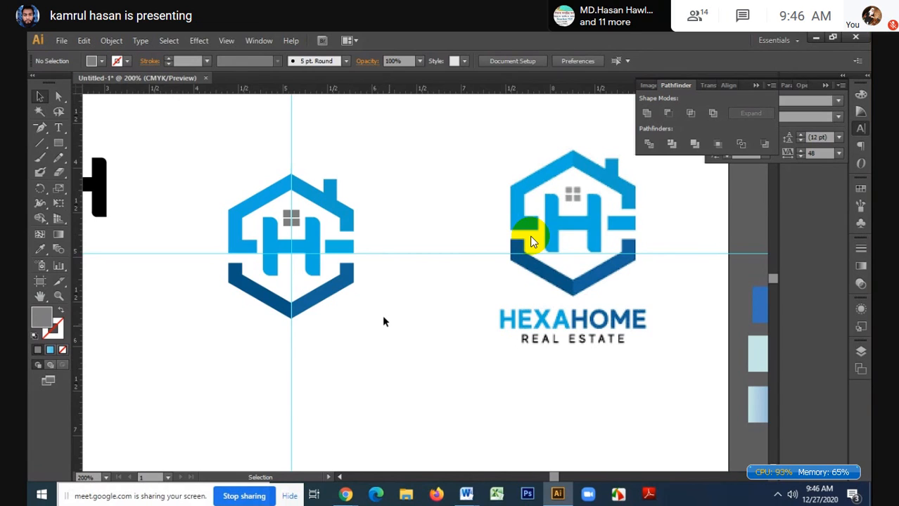
- Switch to Chrome and copy the gold location-pin "LOGO NAME" image from the real estate logo search results
left_click(289, 496)
mouse_move(345, 494)
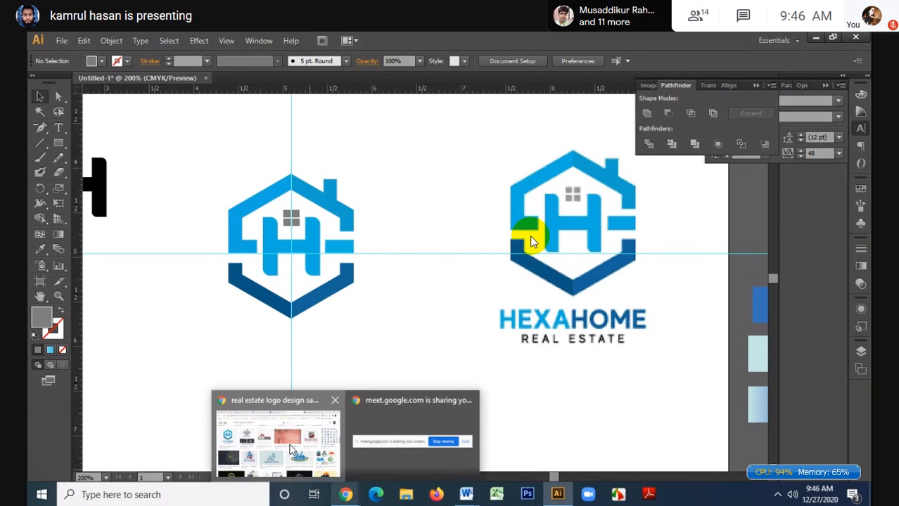
left_click(293, 450)
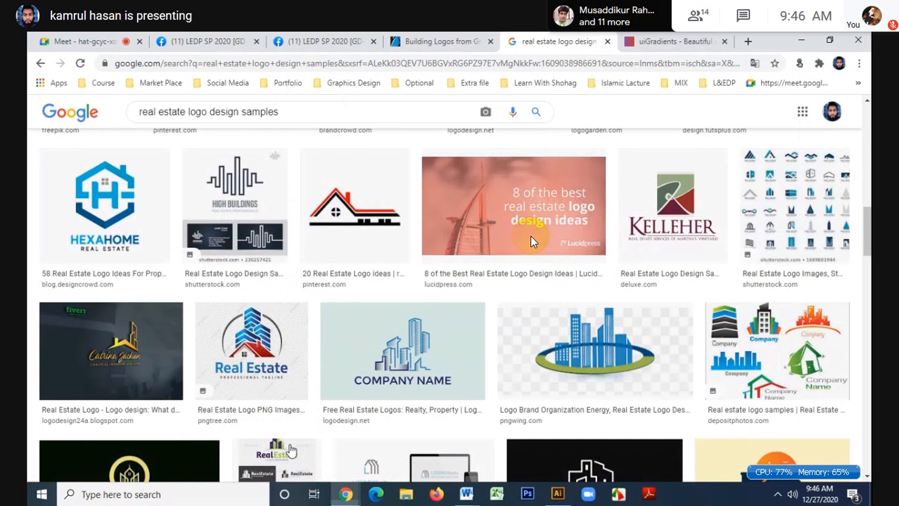
scroll(531, 241, "down", 1)
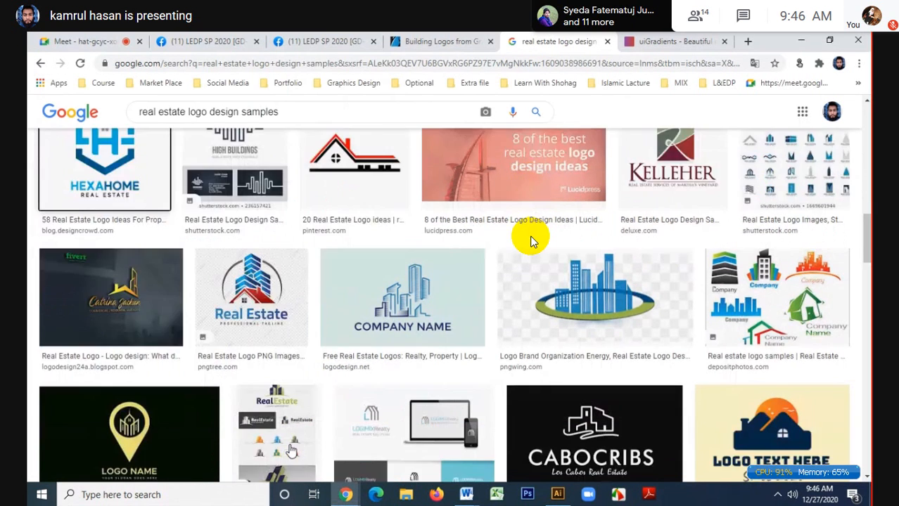
scroll(293, 450, "down", 2)
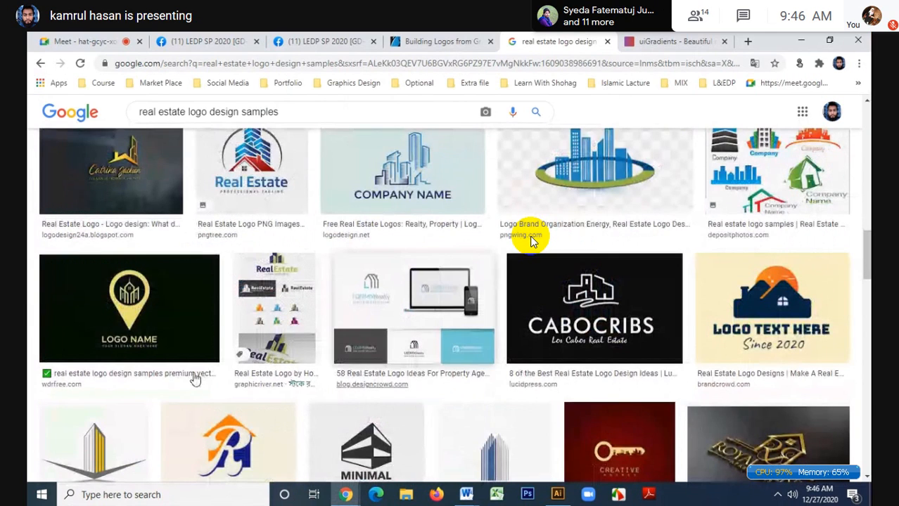
right_click(147, 307)
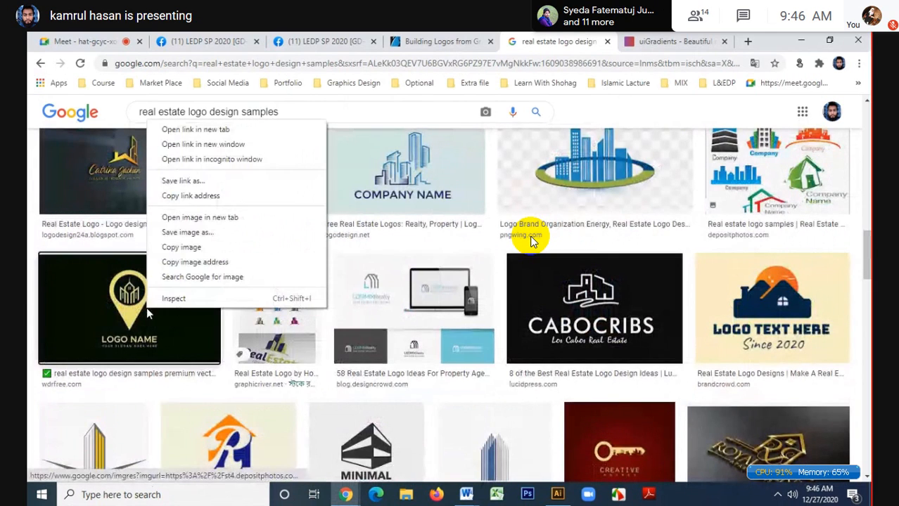
left_click(181, 247)
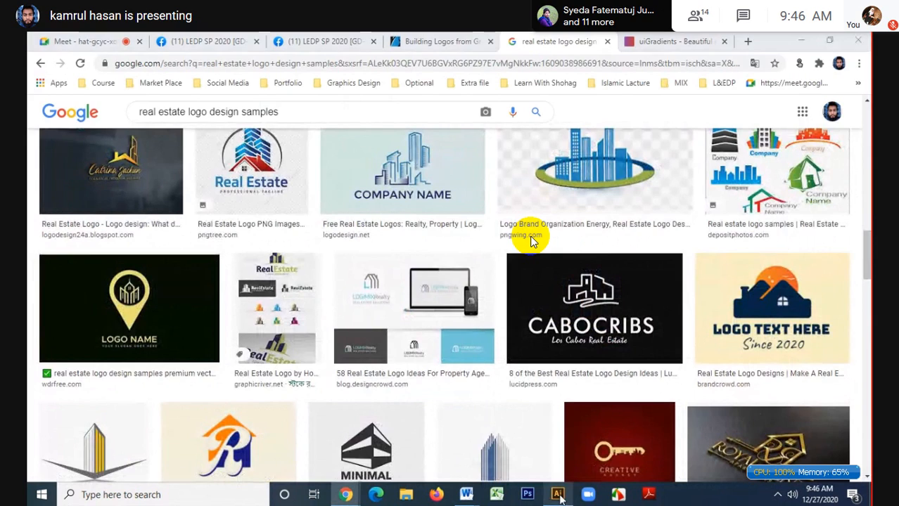
- Switch back to Illustrator, paste the copied location-pin logo image and place it above the Hexahome logos
left_click(557, 494)
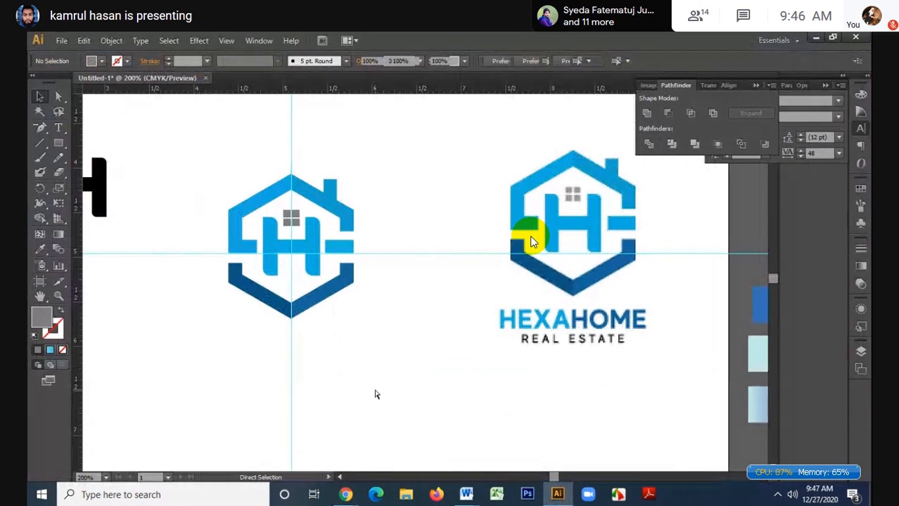
key("ctrl+v")
key("ctrl+minus")
key("ctrl+minus")
left_click_drag(374, 342, 299, 190)
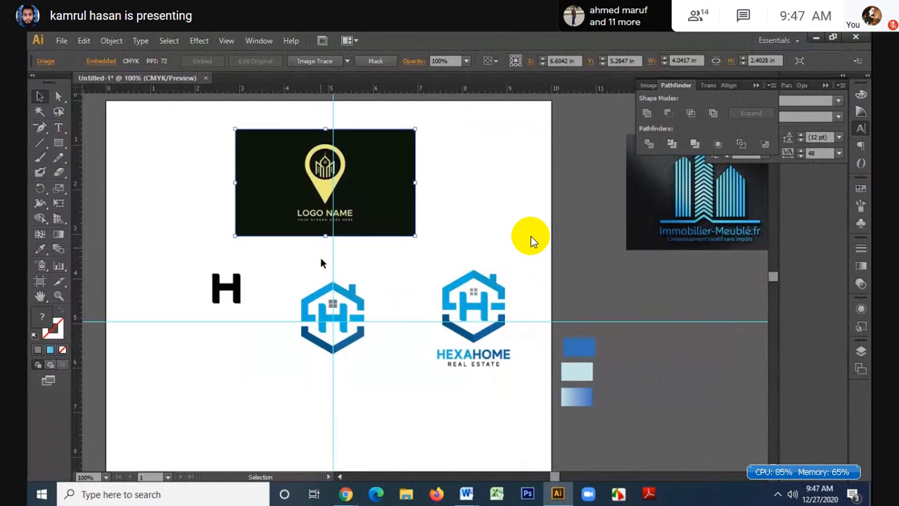
- Move the traced hexagon logo and its reference image together off the artboard's right edge and deselect them
left_click_drag(289, 280, 513, 373)
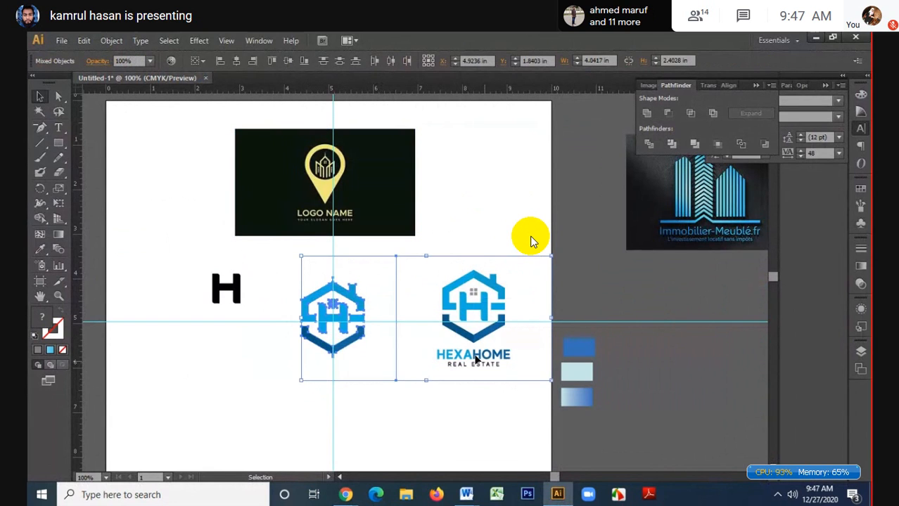
left_click_drag(339, 325, 654, 344)
left_click(455, 341)
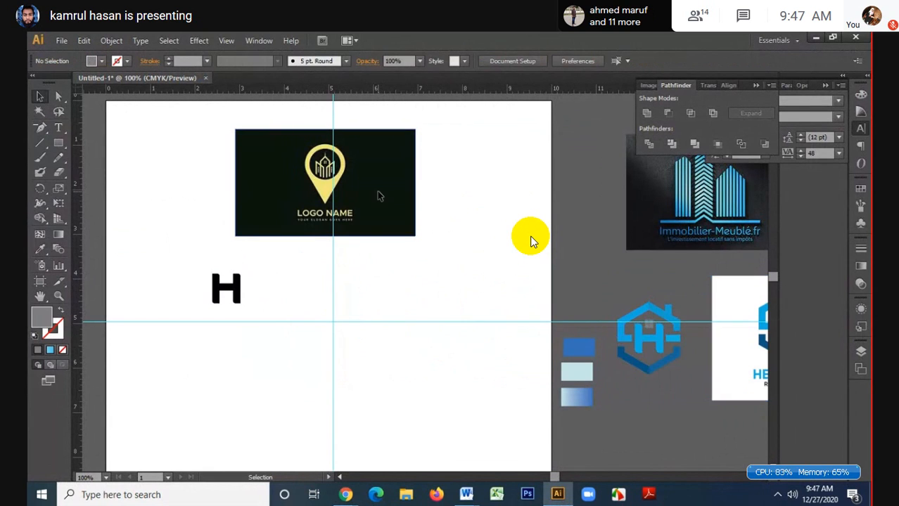
- Position the location-pin logo image in the cleared middle of the artboard, beside the black H
left_click_drag(378, 196, 407, 345)
scroll(360, 339, "up", 1)
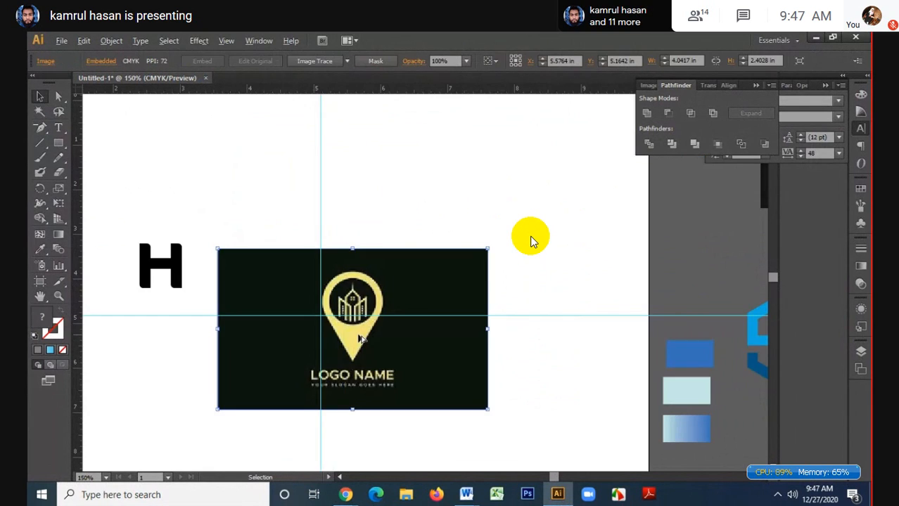
scroll(360, 338, "up", 1)
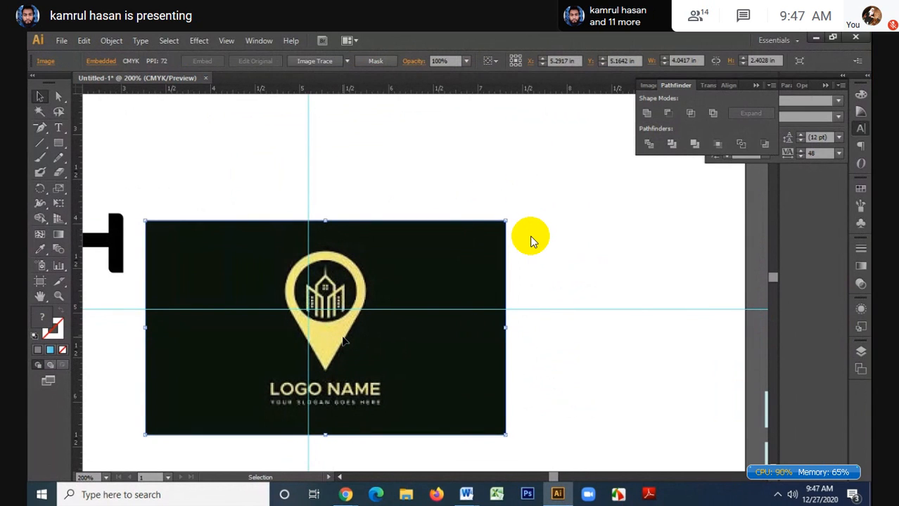
left_click_drag(343, 340, 363, 329)
left_click_drag(344, 360, 406, 315)
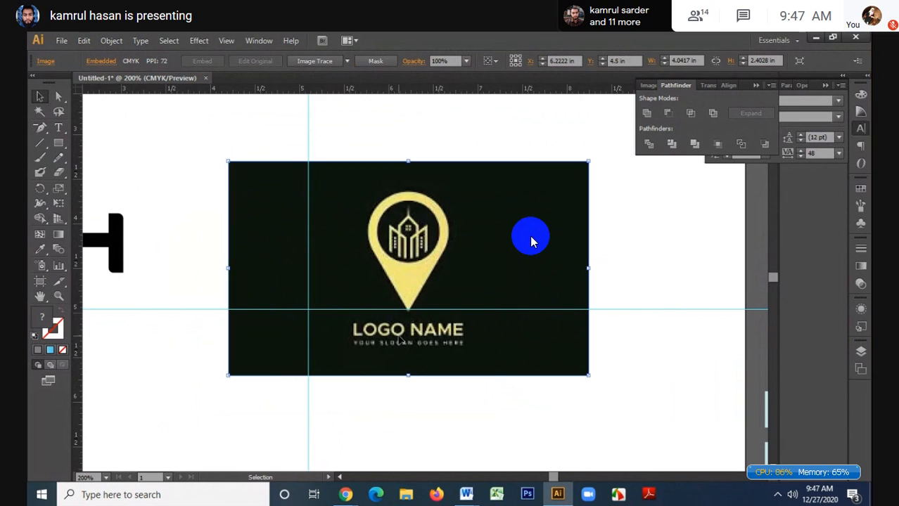
left_click_drag(398, 351, 402, 337)
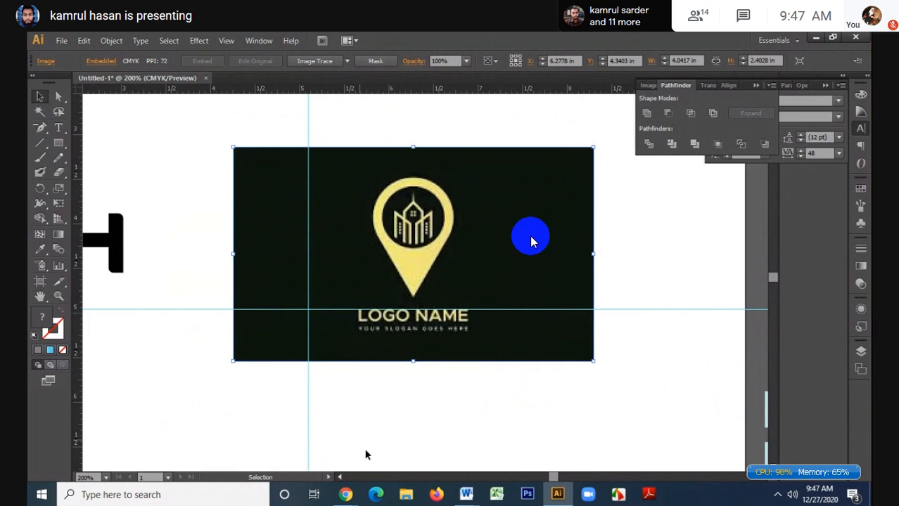
mouse_move(345, 495)
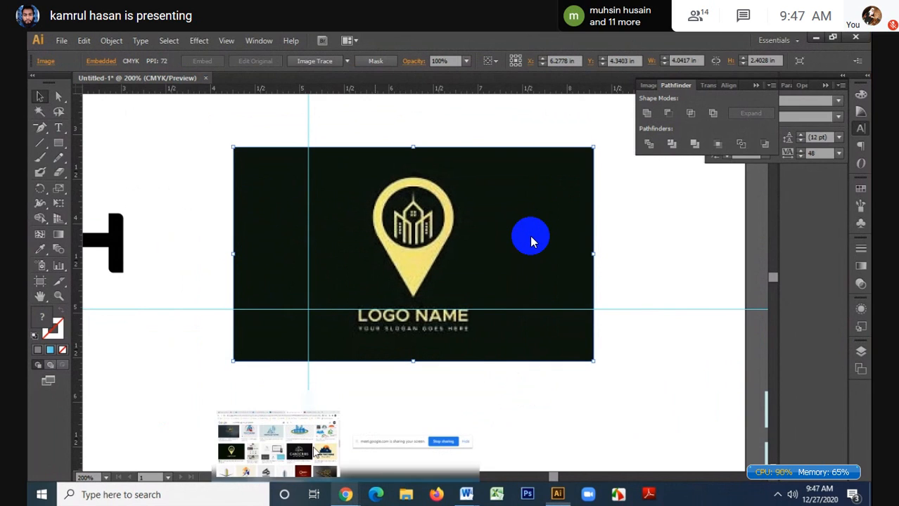
- Switch to Chrome, search Google for "location icone" in a new tab and show the image results
left_click(314, 451)
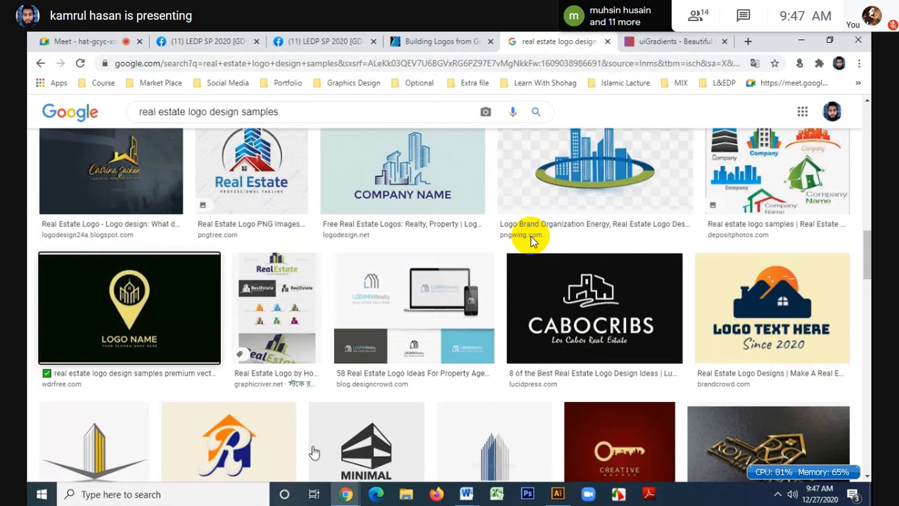
left_click(748, 41)
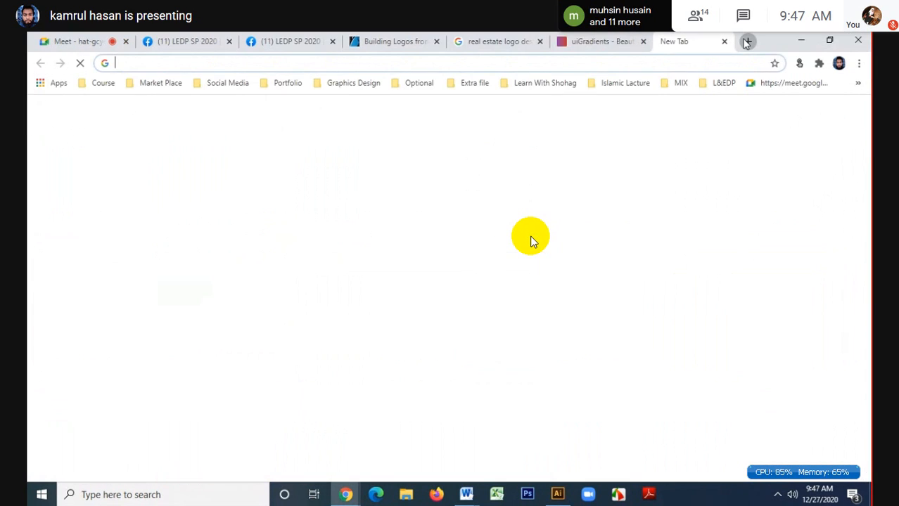
type("linkedin.com")
key("Return")
type("location")
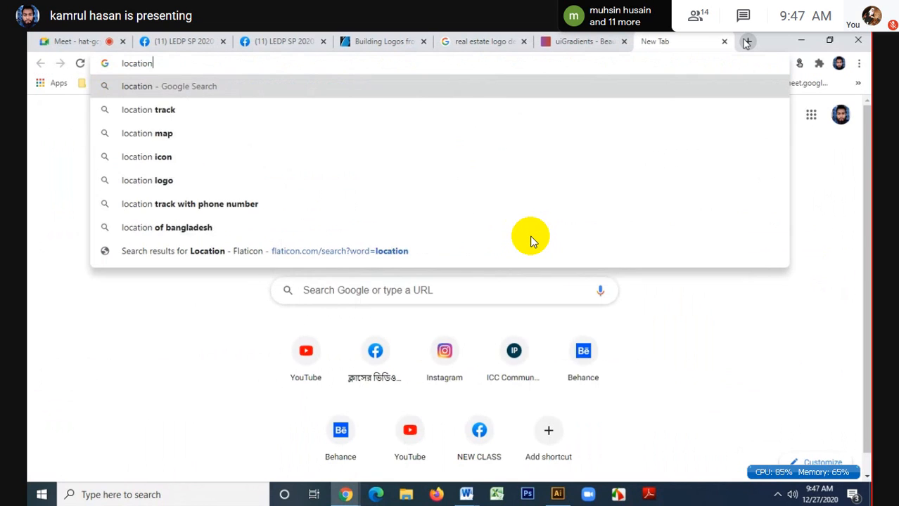
key("Return")
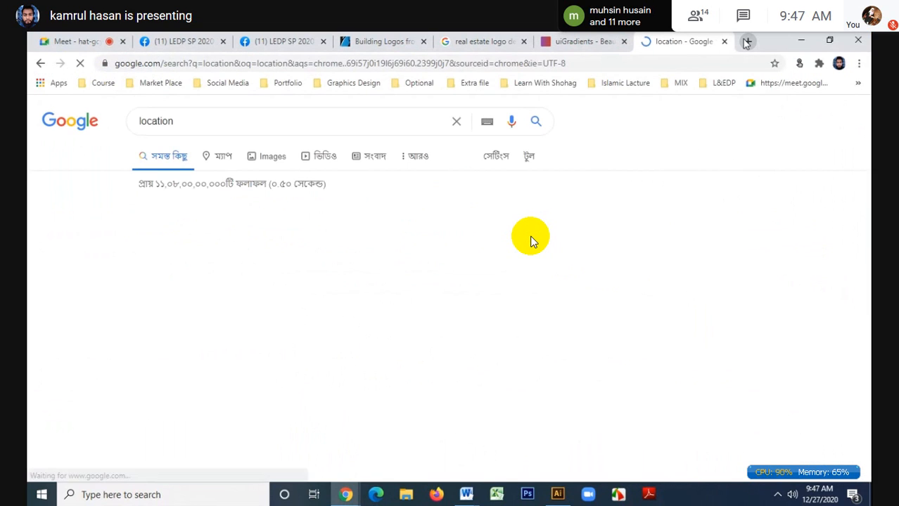
left_click(199, 120)
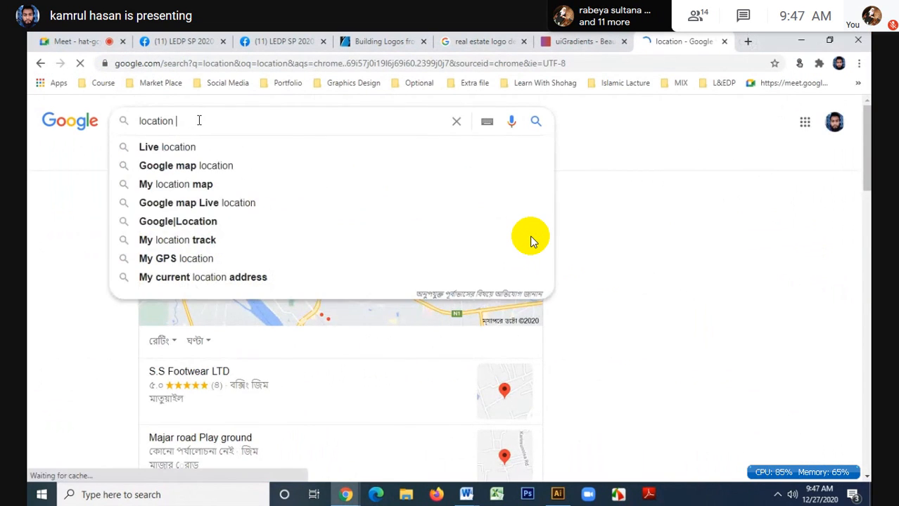
type("icone")
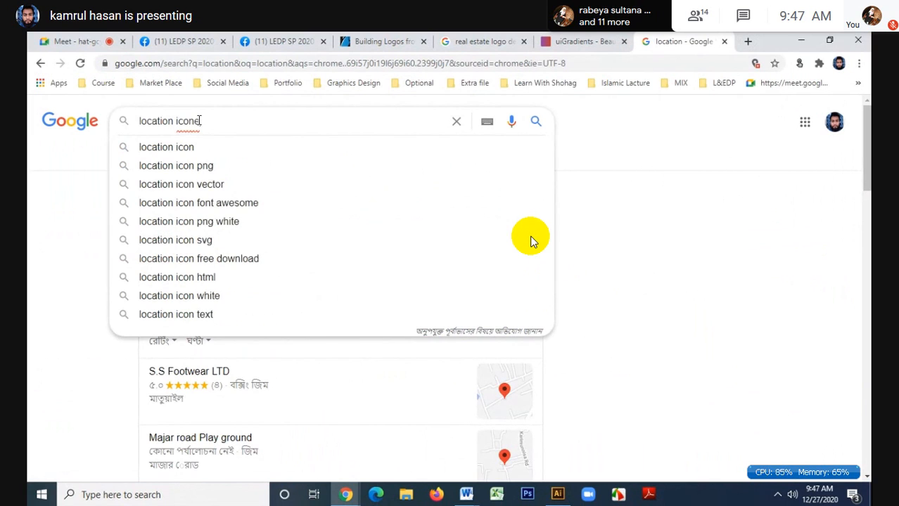
key("Return")
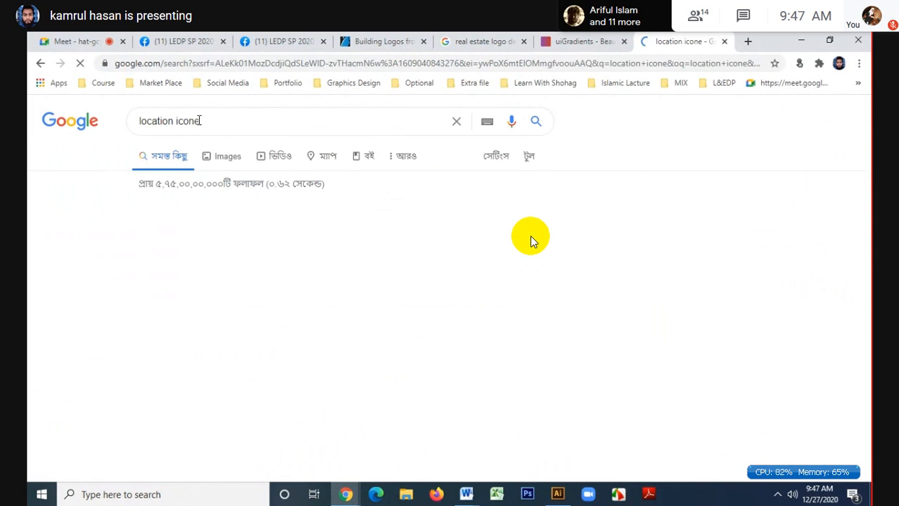
left_click(230, 168)
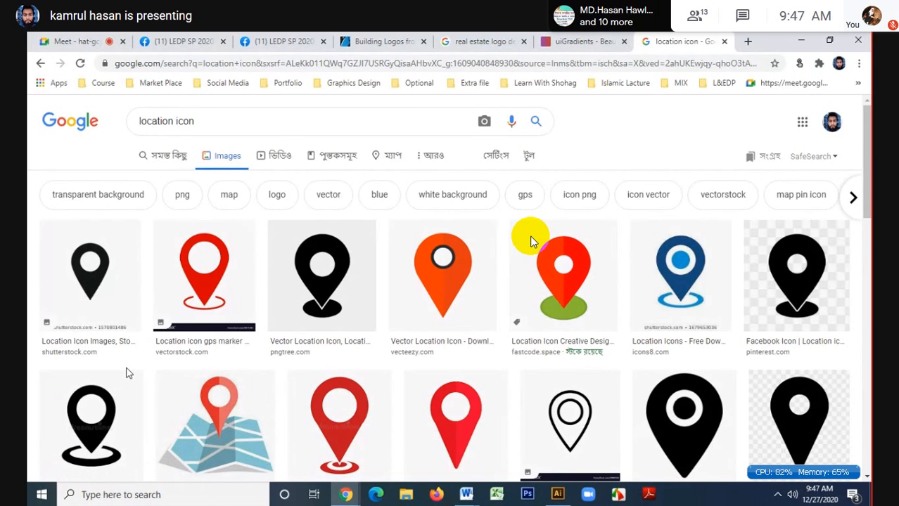
- Copy the red map pointer image with the ringed base from the location icon results
key("alt+Tab")
key("alt+Tab")
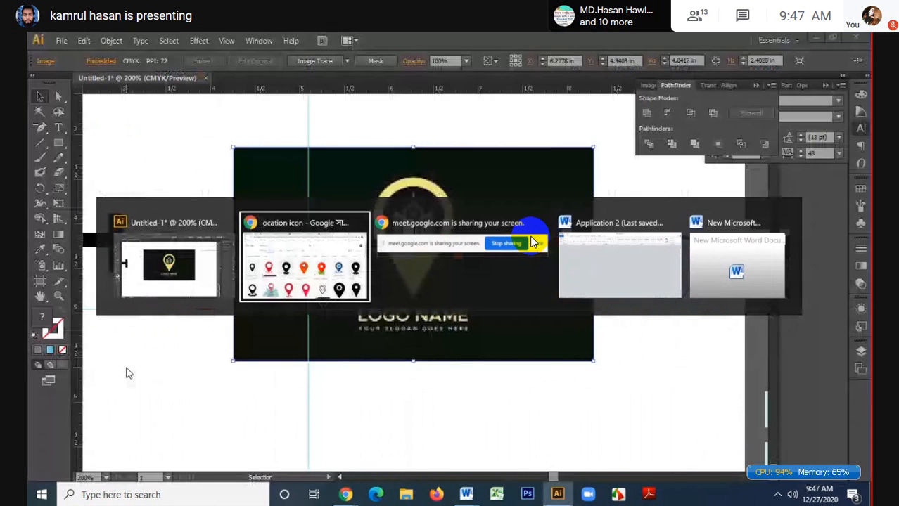
scroll(169, 391, "down", 3)
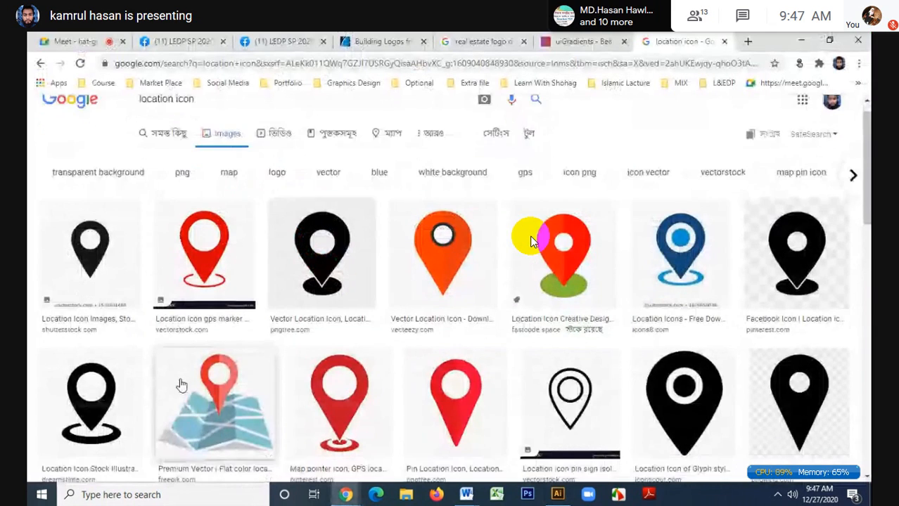
scroll(181, 384, "down", 3)
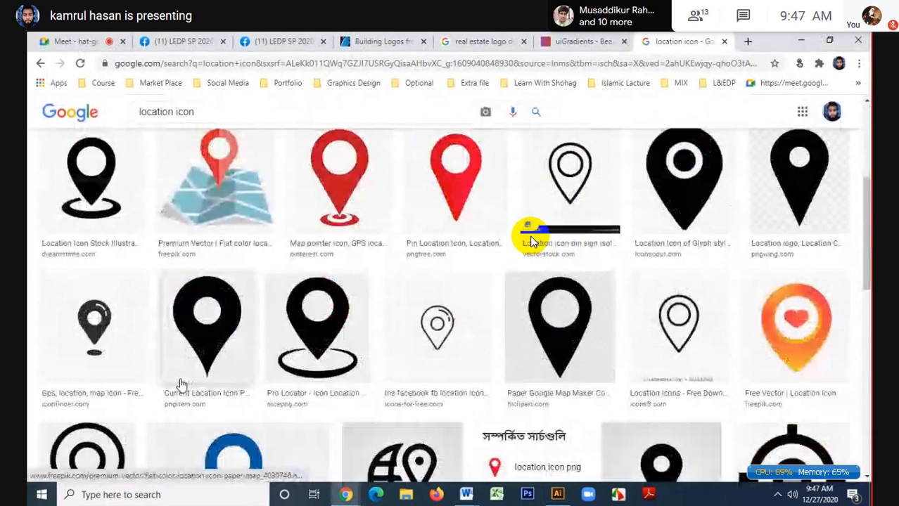
scroll(182, 385, "down", 3)
scroll(181, 385, "up", 6)
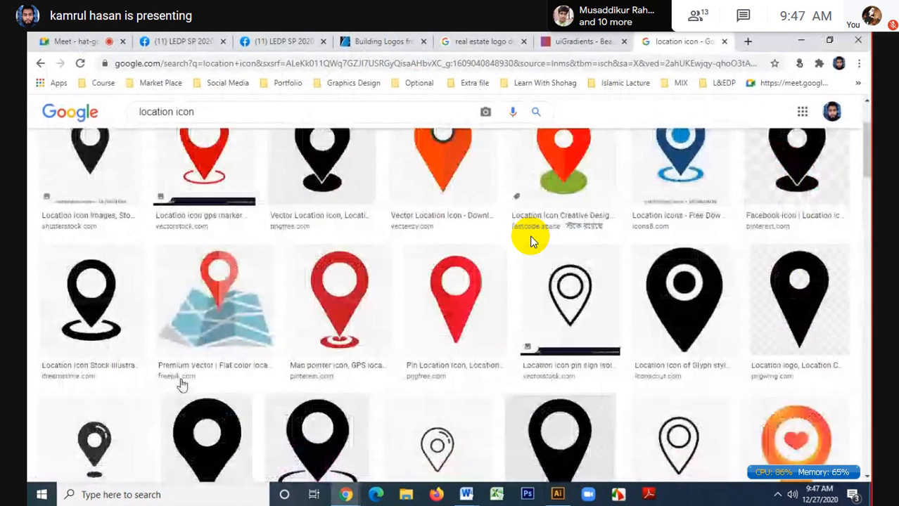
right_click(345, 298)
left_click(393, 237)
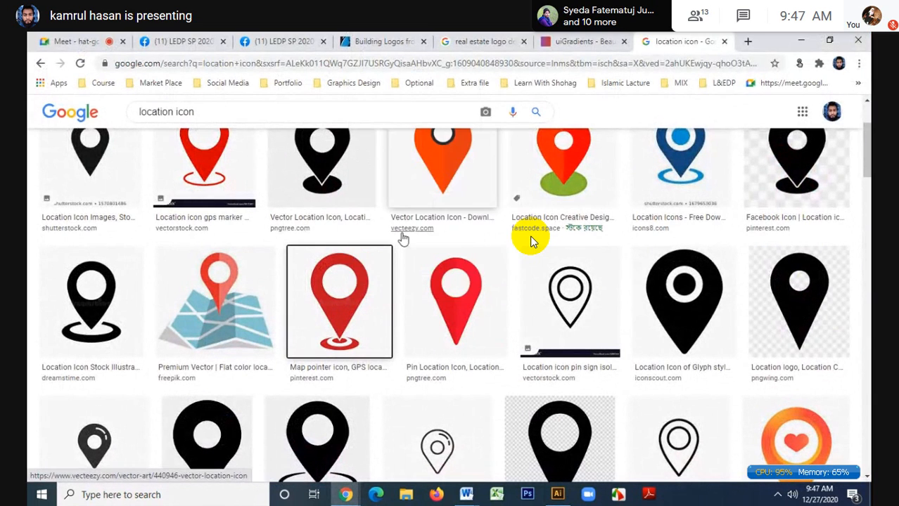
- Browse further through the location icon results and copy the black pin image with the oval base ring from cleanpng.com
scroll(401, 239, "down", 10)
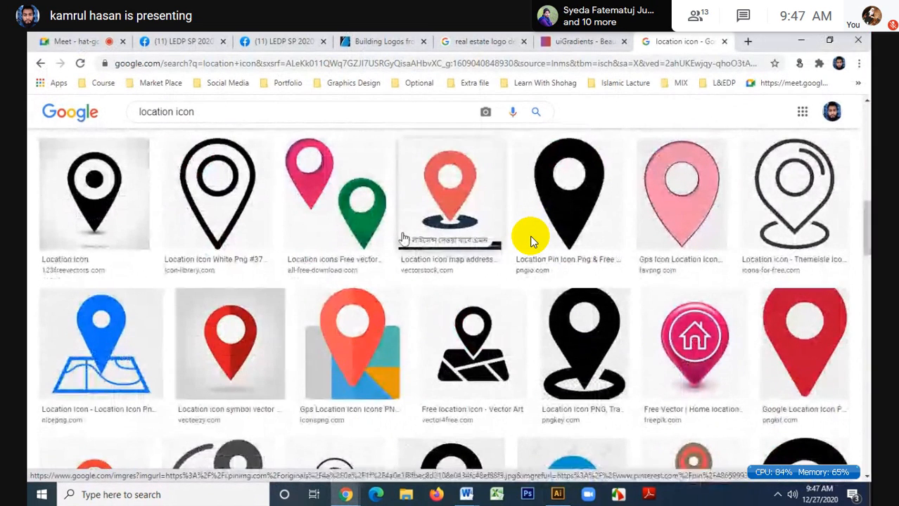
scroll(404, 239, "down", 5)
scroll(404, 239, "down", 8)
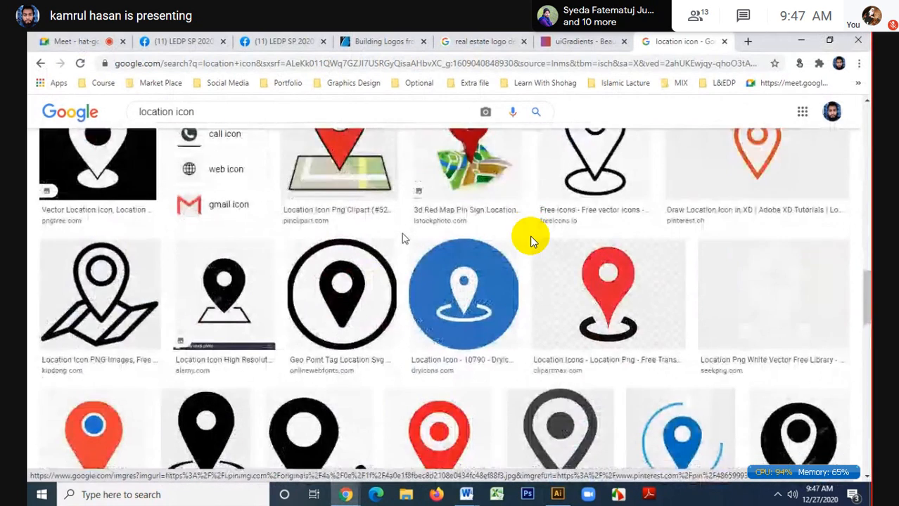
scroll(404, 240, "down", 4)
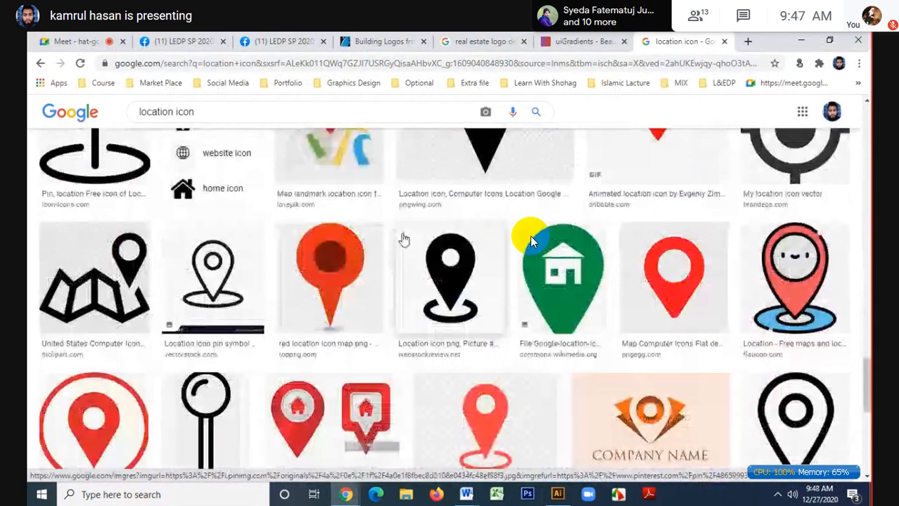
scroll(404, 240, "down", 3)
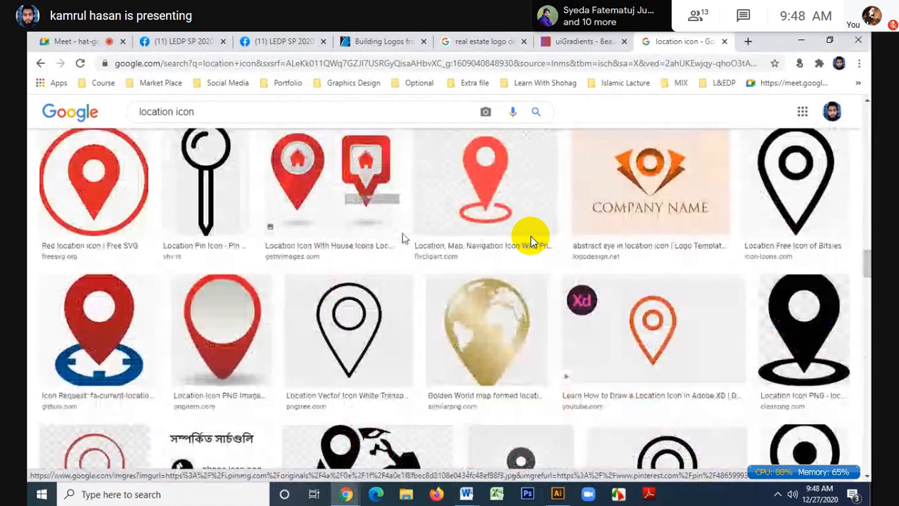
scroll(404, 239, "down", 1)
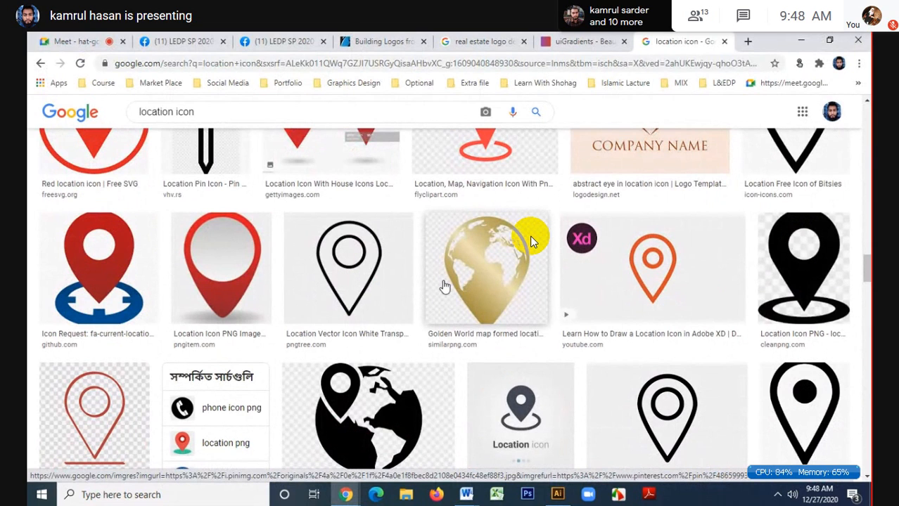
scroll(531, 242, "up", 1)
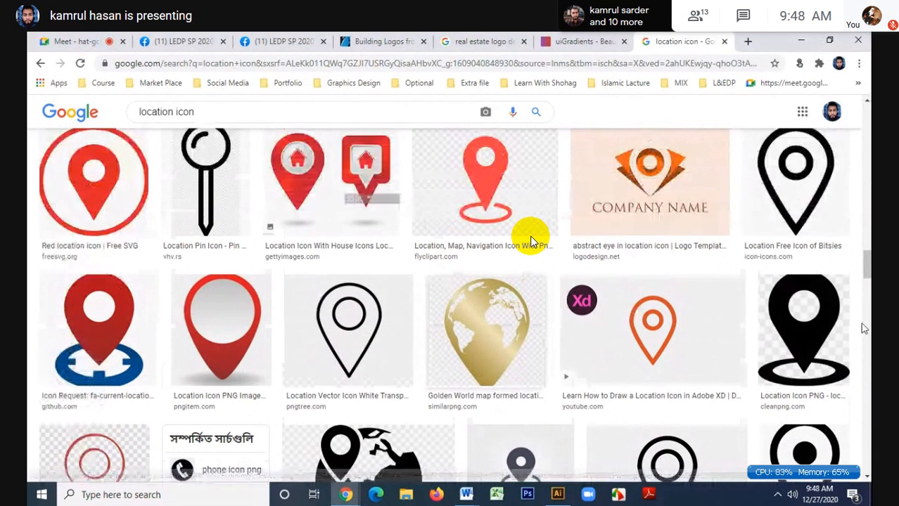
right_click(795, 326)
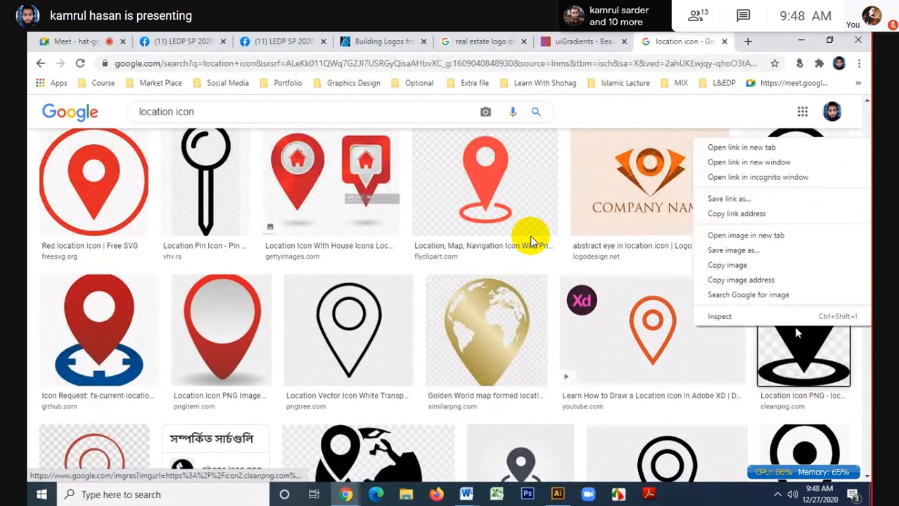
left_click(741, 262)
- Switch back to Illustrator, paste the black pin image and move it to the artboard's right edge, above the gold logo reference
key("alt+Tab")
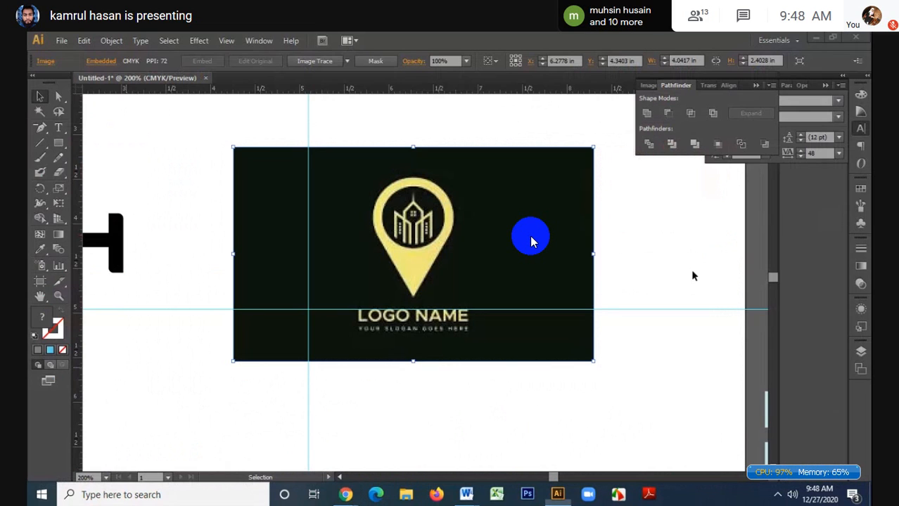
key("ctrl+v")
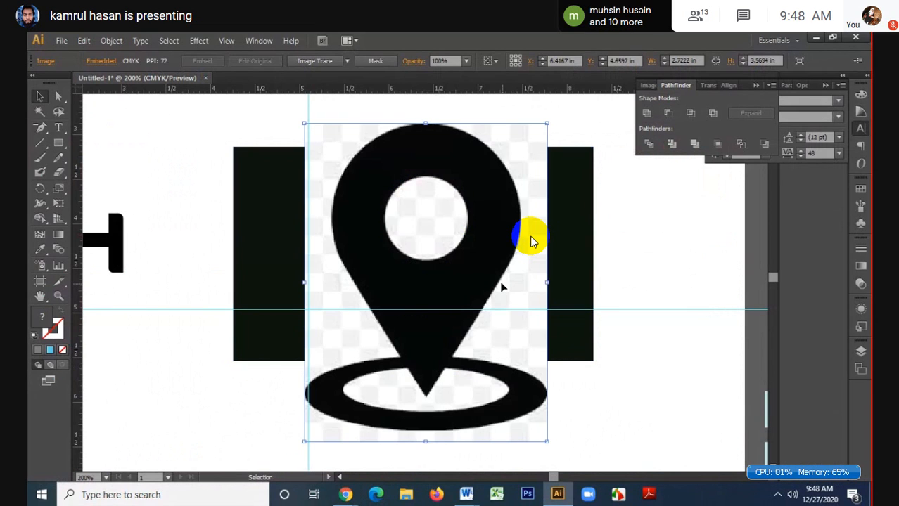
scroll(473, 276, "down", 2)
left_click_drag(473, 275, 436, 194)
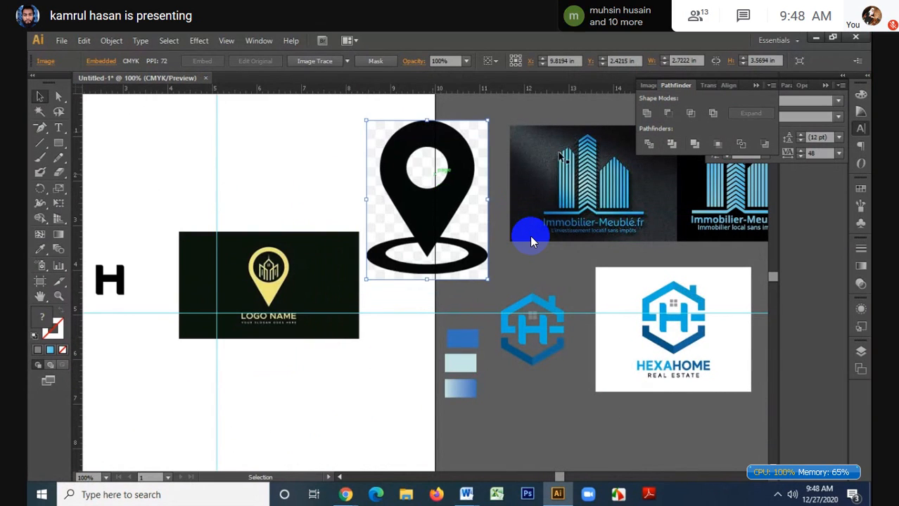
- Trace the black pin image with Image Trace in Black and White mode with Ignore White enabled
left_click(756, 85)
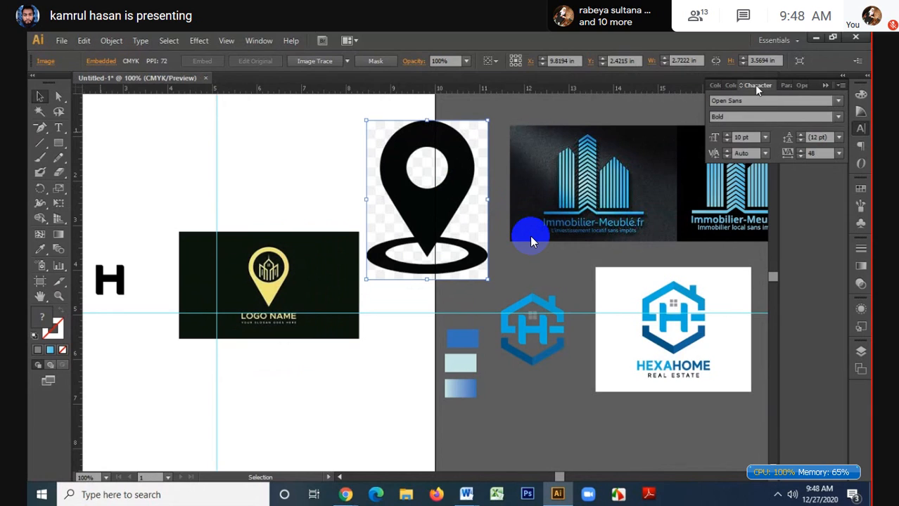
left_click(825, 85)
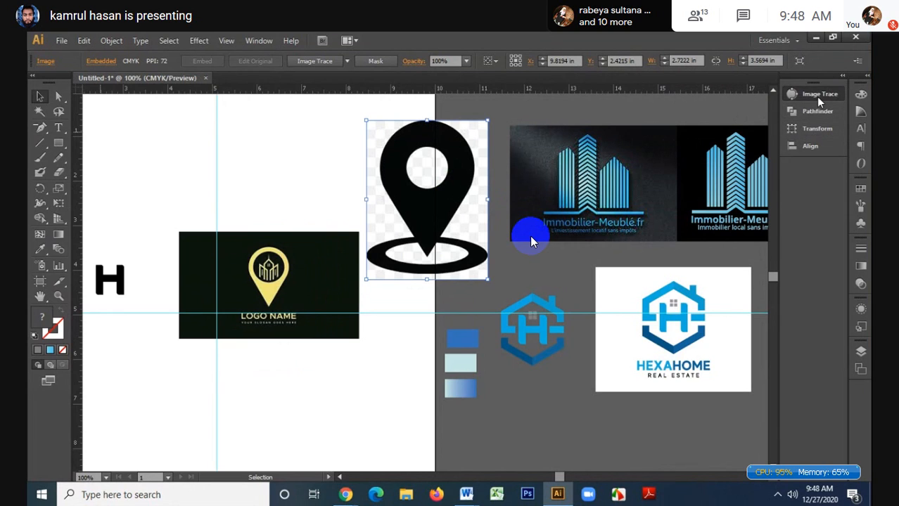
left_click(816, 93)
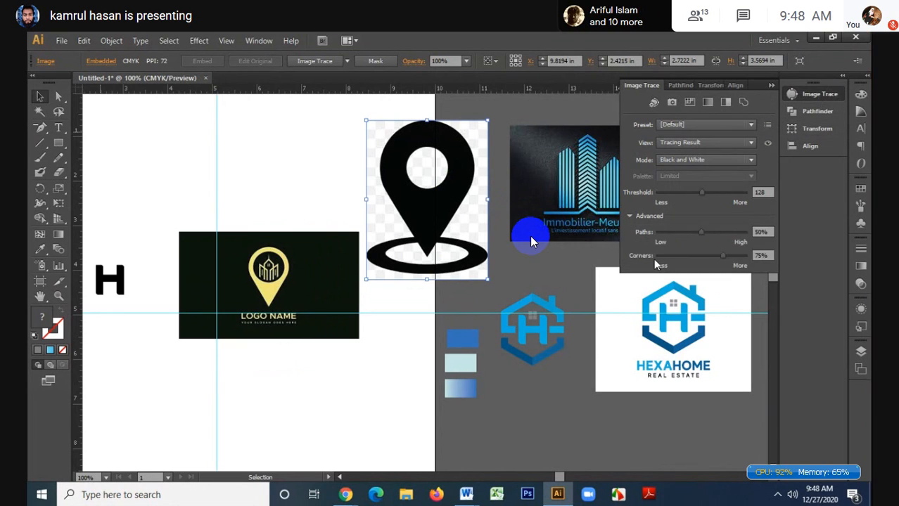
left_click(630, 216)
left_click(661, 358)
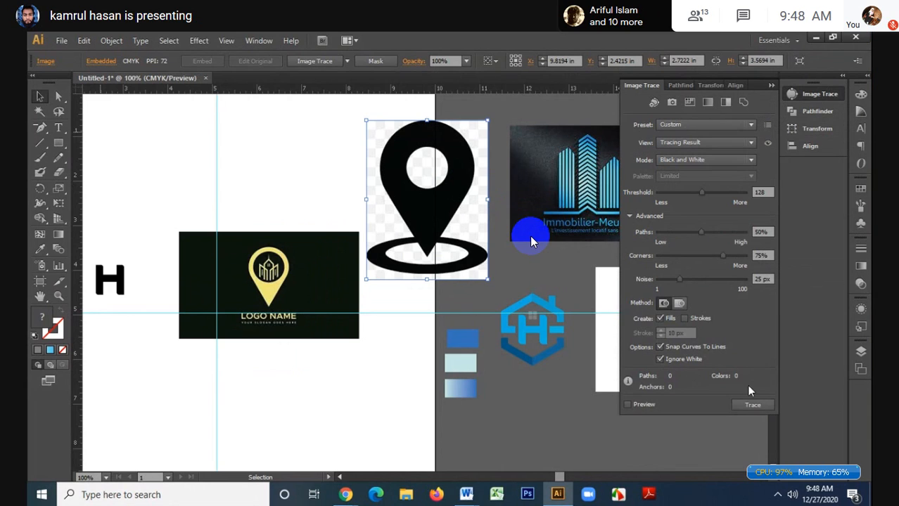
left_click(752, 406)
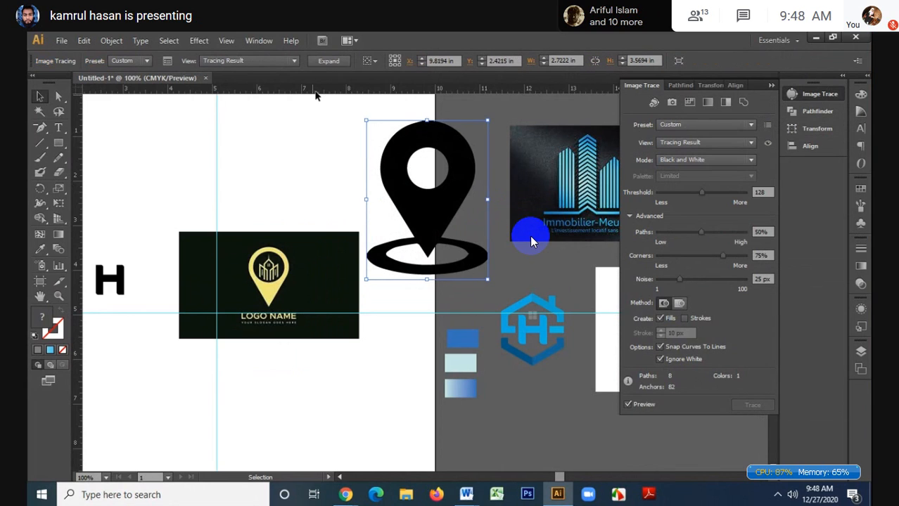
- Expand the traced pin into paths and ungroup it
left_click(324, 63)
right_click(420, 147)
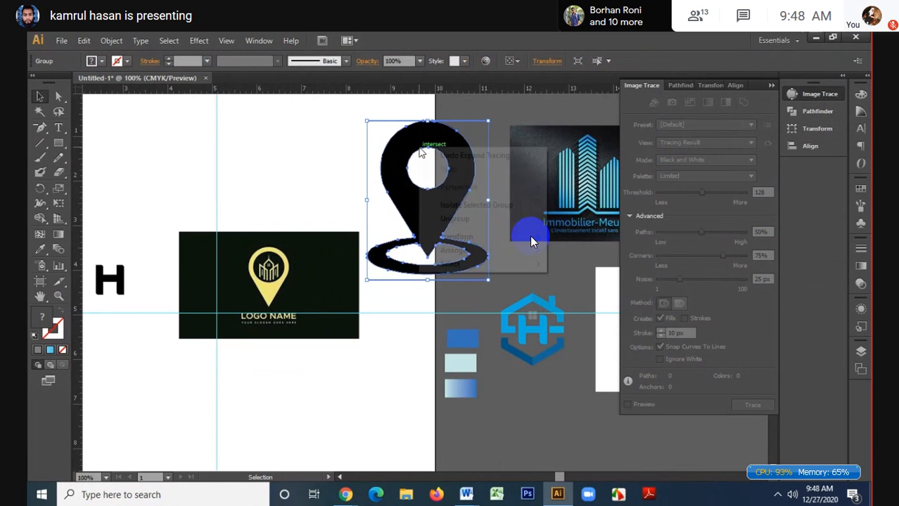
left_click(456, 221)
left_click(531, 237)
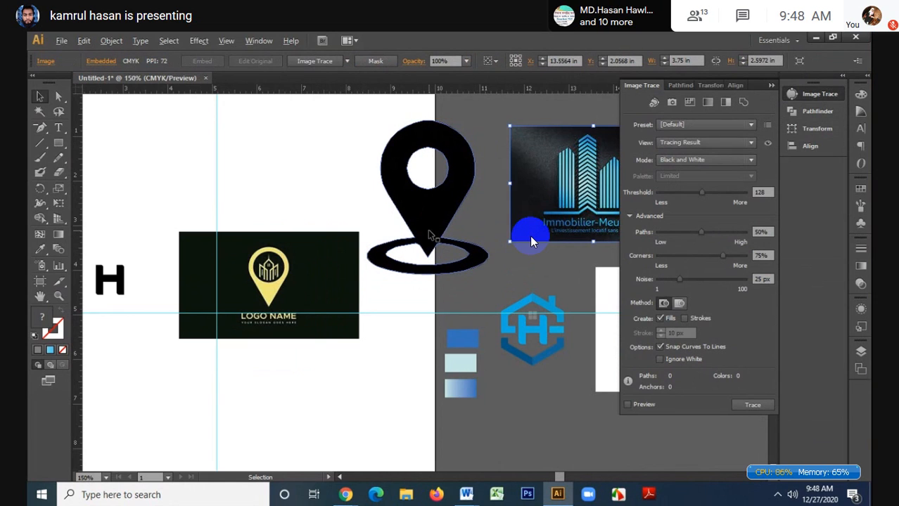
- Draw two diagonal line segments along the pin's lower edges, continuing both sides across the base ring
scroll(431, 235, "up", 2)
scroll(431, 235, "up", 1)
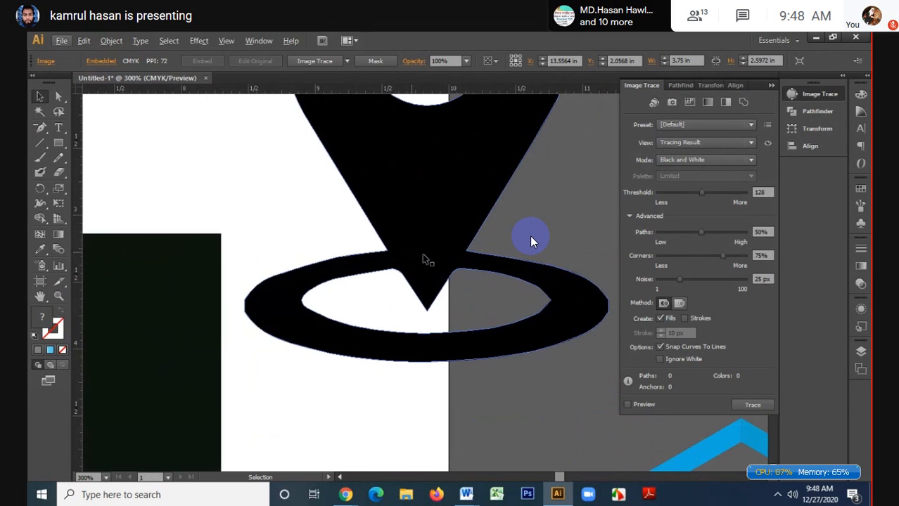
scroll(428, 260, "up", 3)
left_click(40, 143)
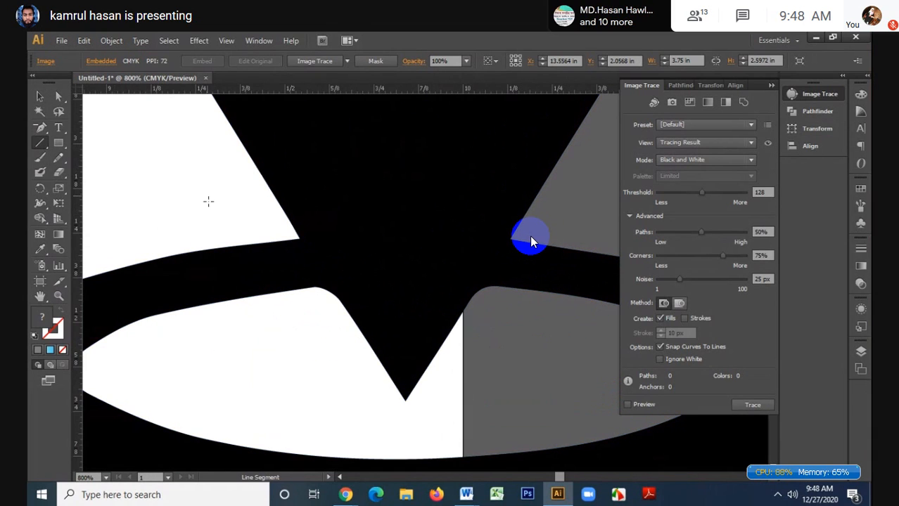
left_click_drag(297, 238, 346, 319)
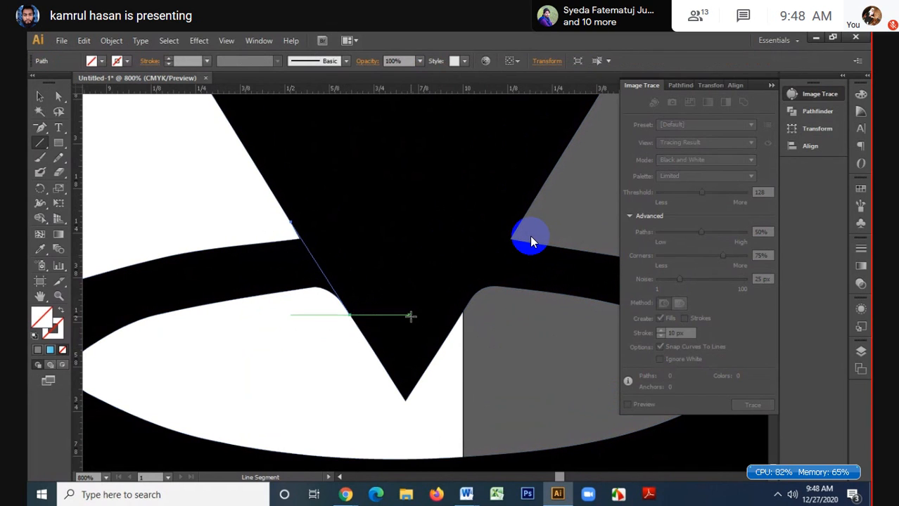
left_click_drag(519, 224, 456, 322)
- Remove the base ring from the traced pin with Shape Builder, leaving only the pin and its pointed tip
key("v")
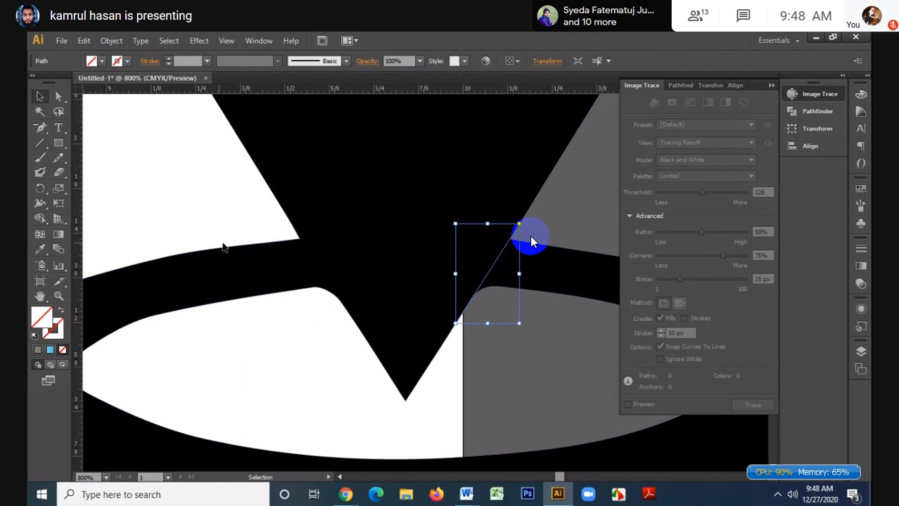
left_click_drag(243, 202, 532, 325)
left_click(40, 218)
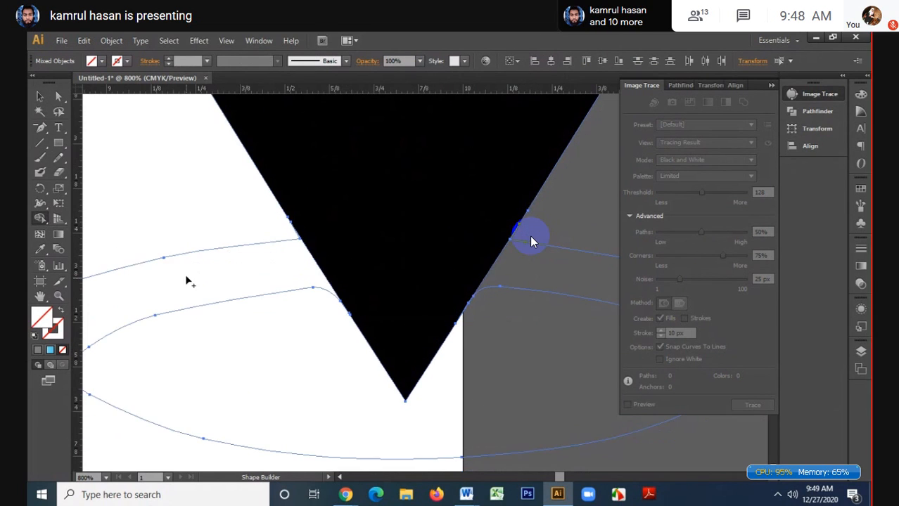
left_click_drag(186, 246, 242, 332)
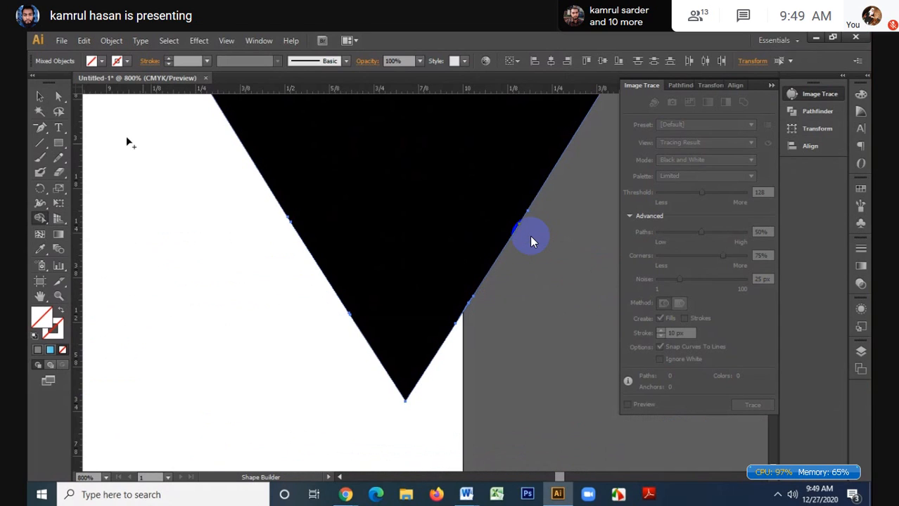
left_click(40, 97)
left_click(213, 236)
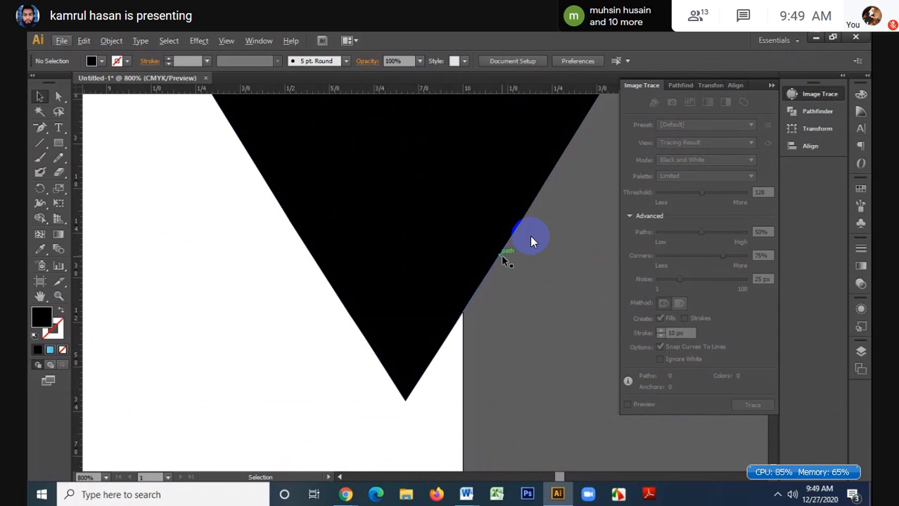
- Delete the leftover unfilled line segment along the pin's right lower edge
left_click(505, 257)
key("a")
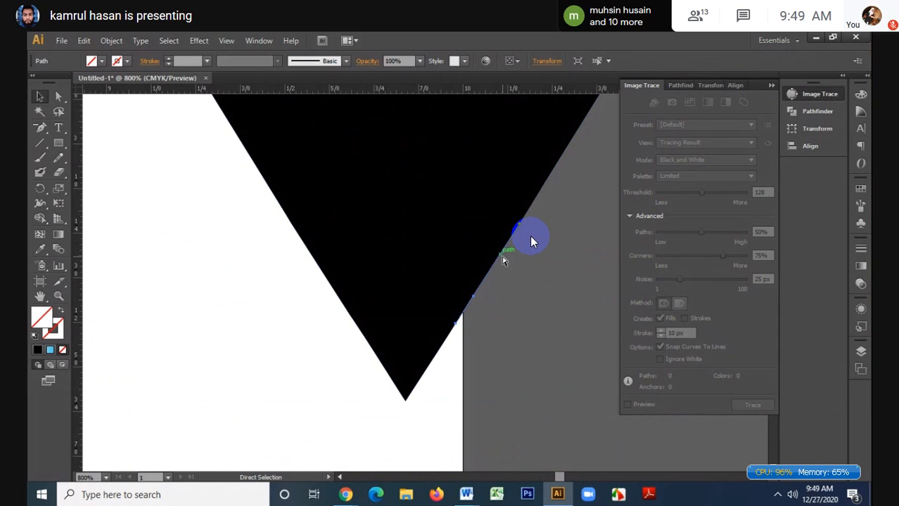
left_click(502, 257)
key("v")
- Move the black pin left so that most of it sits on the artboard
key("ctrl+minus")
key("ctrl+minus")
key("ctrl+minus")
key("ctrl+minus")
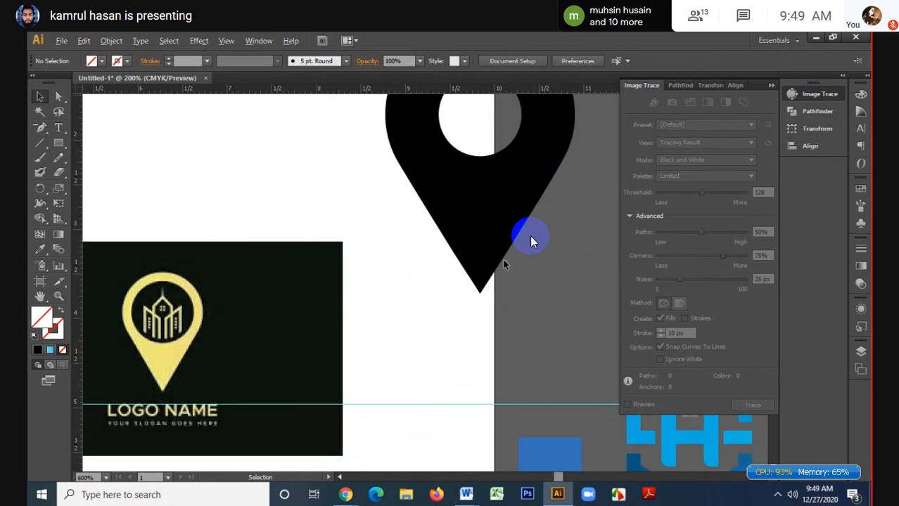
scroll(503, 259, "up", 2)
left_click_drag(486, 246, 414, 250)
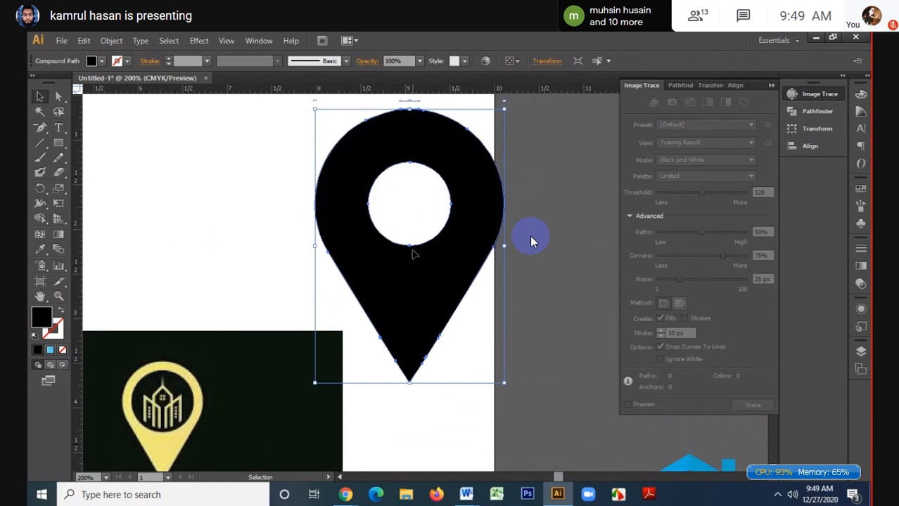
key("ctrl+plus")
key("ctrl+minus")
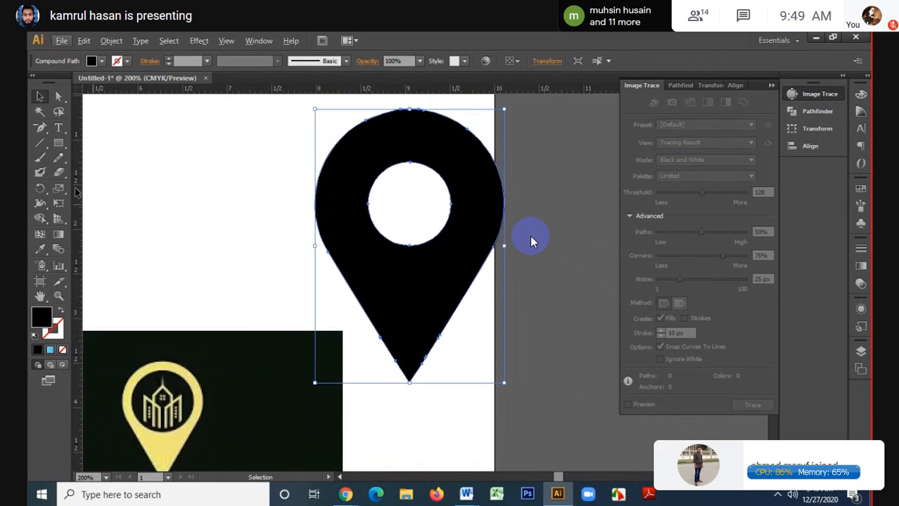
- Draw an ellipse as a perfect circle about 1.6 in wide, centred on the pin's round hole
left_click(59, 143)
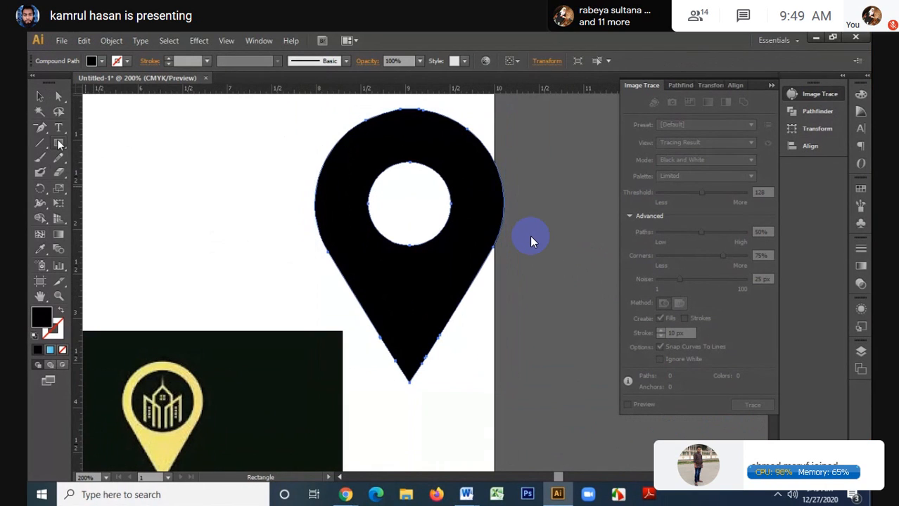
left_click_drag(59, 144, 105, 171)
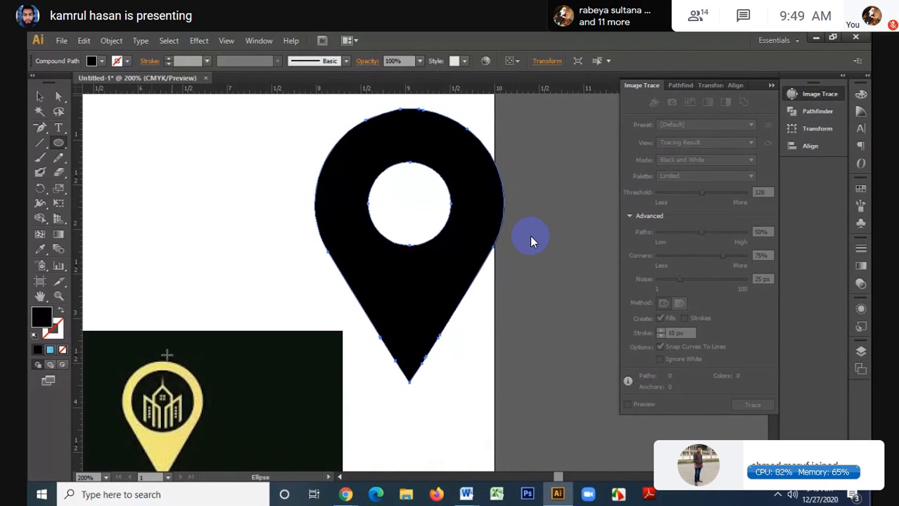
left_click_drag(408, 203, 468, 271)
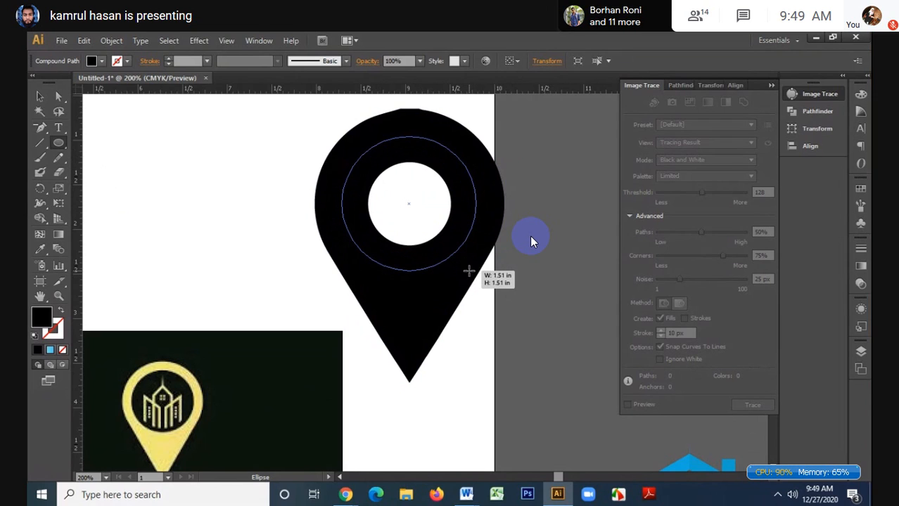
mouse_move(469, 270)
left_mouse_down()
mouse_move(469, 263)
mouse_move(475, 274)
left_mouse_up()
left_click(40, 96)
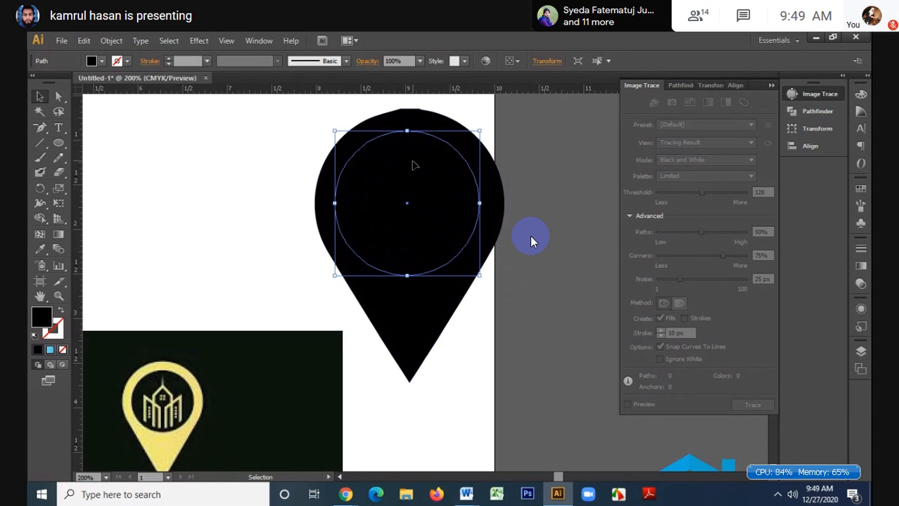
- Align the circle and the pin to each other on their horizontal centres, undoing the vertical alignment
left_click_drag(320, 140, 407, 204)
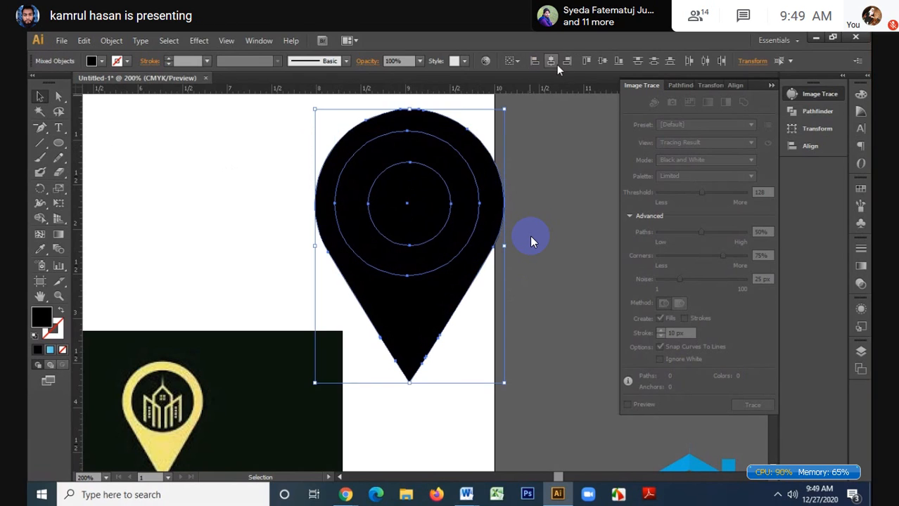
left_click(601, 61)
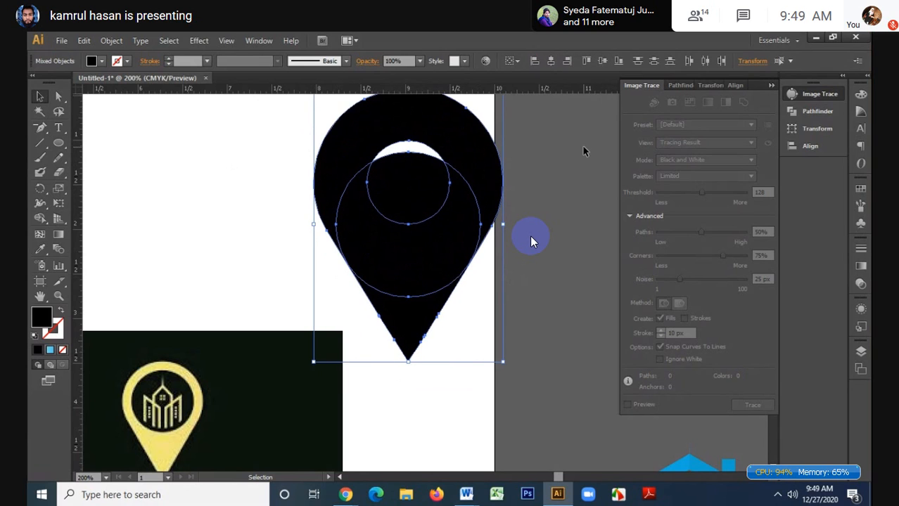
key("ctrl+z")
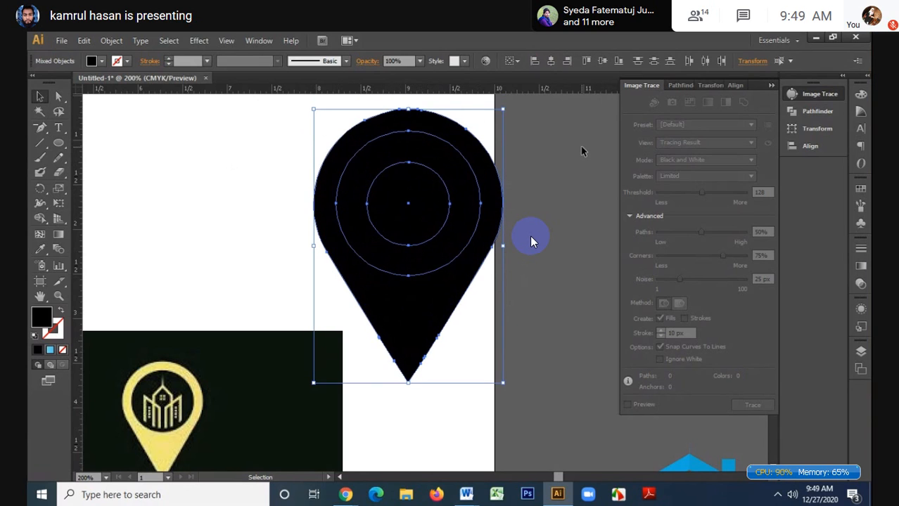
- Isolate the leftover unfilled circle overlapping the pin's right side and remove it
left_click(582, 147)
left_click_drag(273, 141, 500, 255)
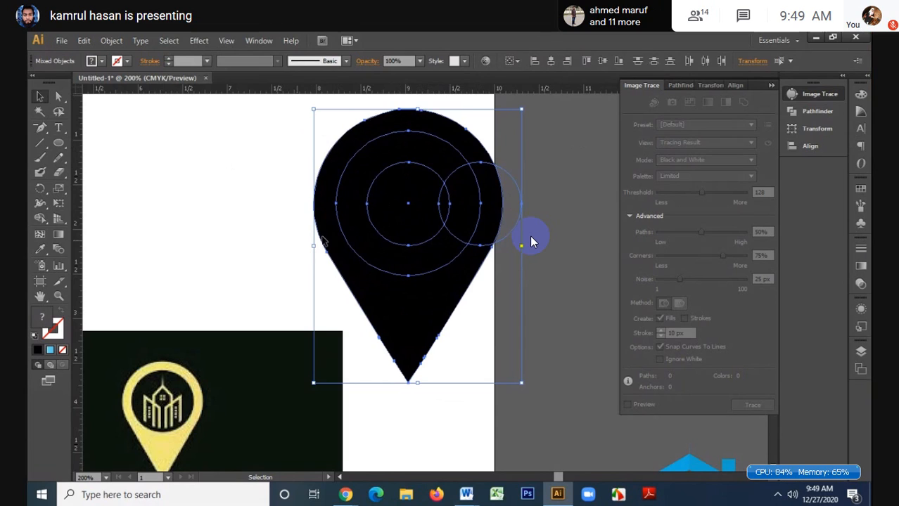
left_click(534, 187)
left_click(514, 191)
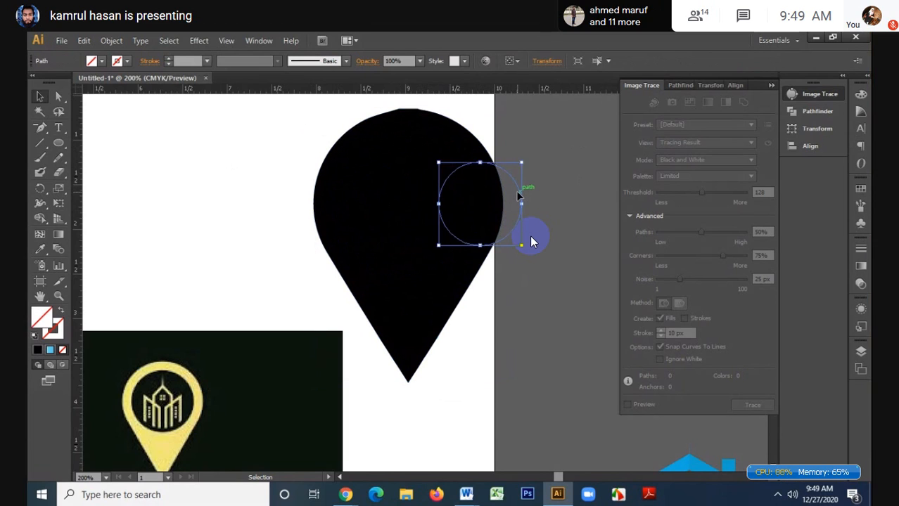
key("a")
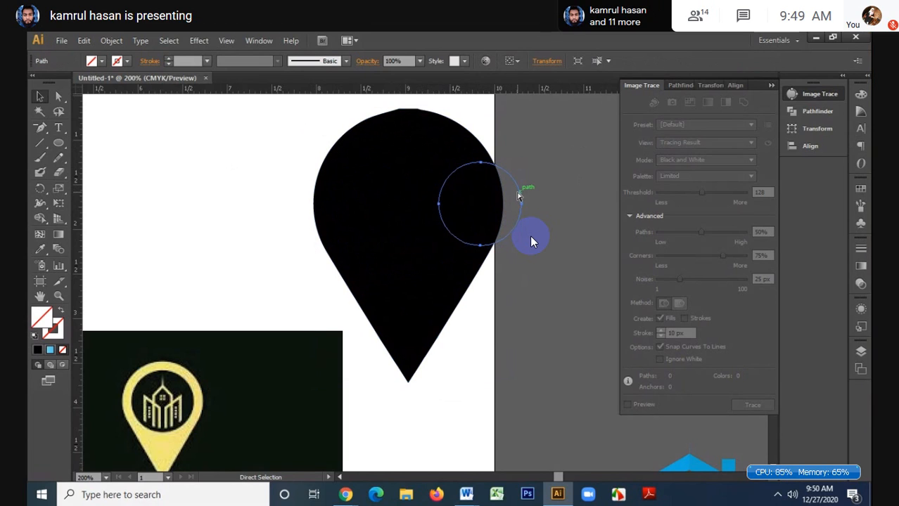
key("ctrl+x")
- Cut the larger circle out of the pin's head with Shape Builder, widening the round hole
left_click_drag(285, 148, 503, 247)
left_click(41, 218)
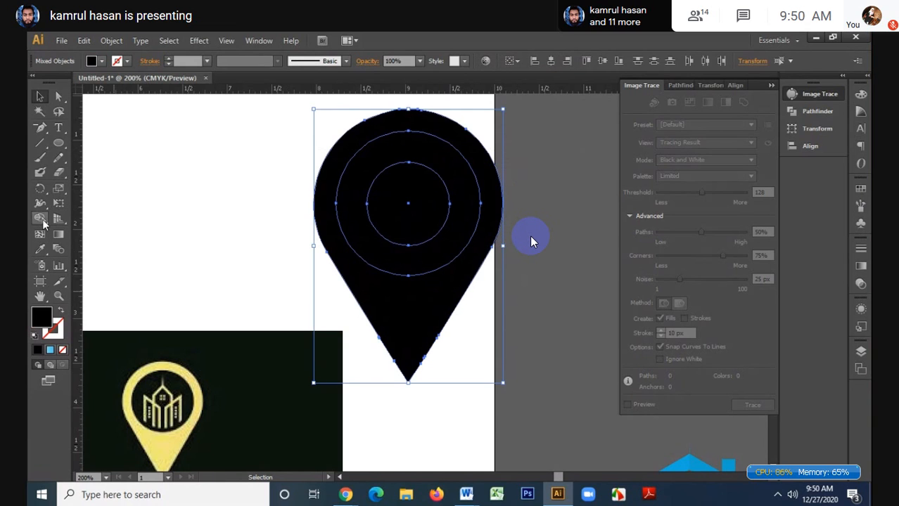
left_click_drag(354, 208, 395, 214)
left_click(40, 96)
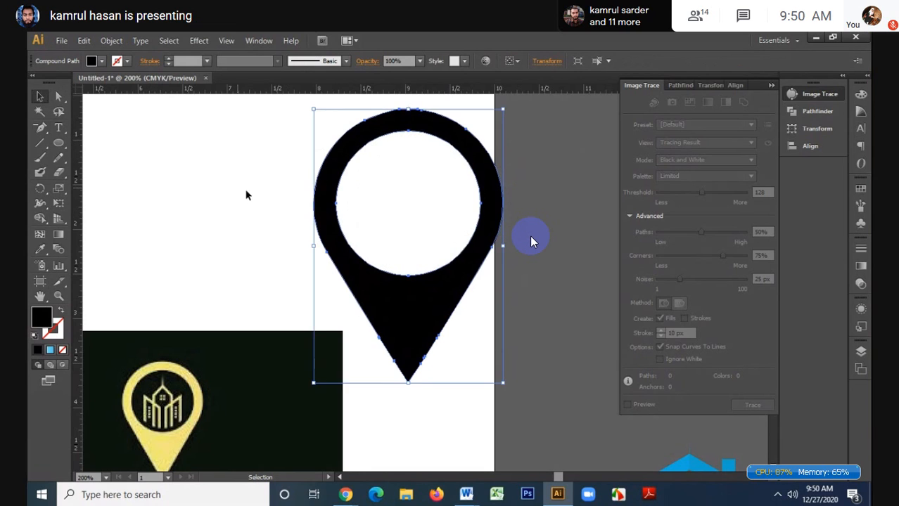
left_click(246, 192)
- Redraw the flat, angular top of the pin's outline with the Pencil tool into a smoother curve
scroll(412, 113, "up", 3)
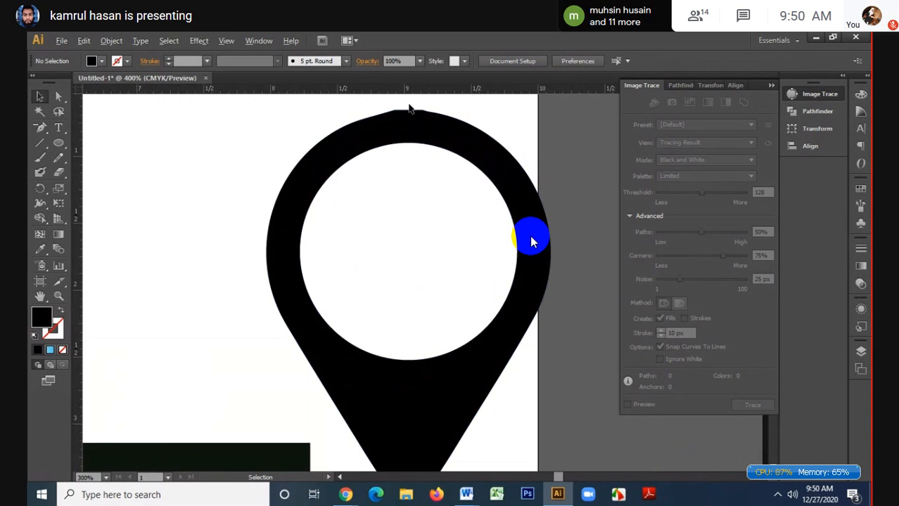
left_click(421, 147)
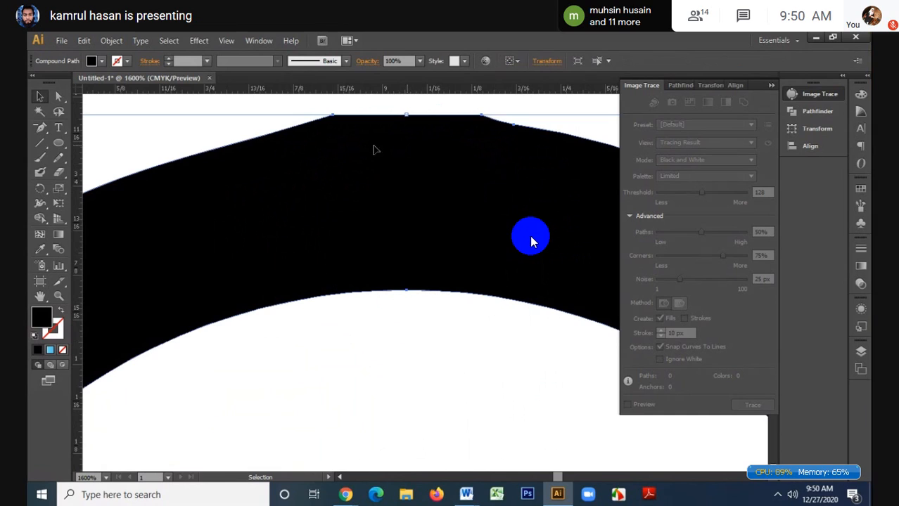
left_click(61, 159)
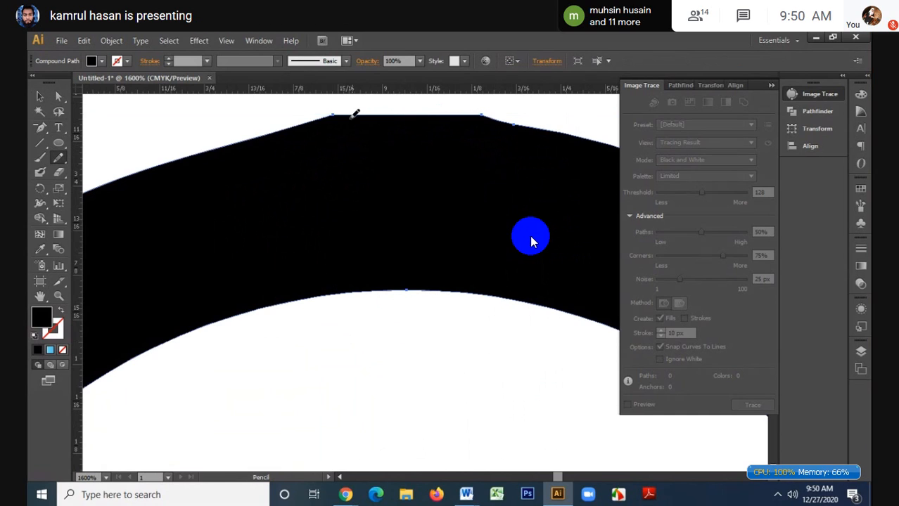
left_click_drag(356, 110, 397, 107)
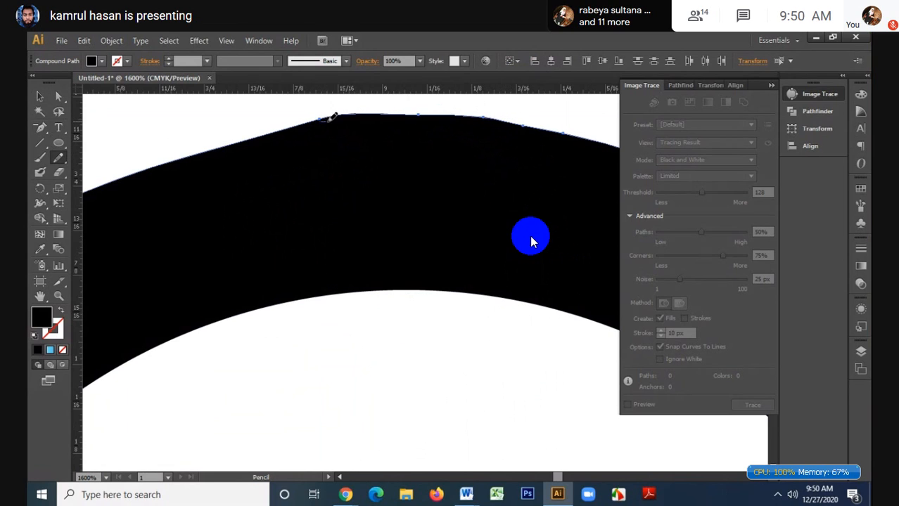
left_click_drag(375, 115, 376, 115)
key("ctrl+z")
left_click_drag(321, 119, 392, 113)
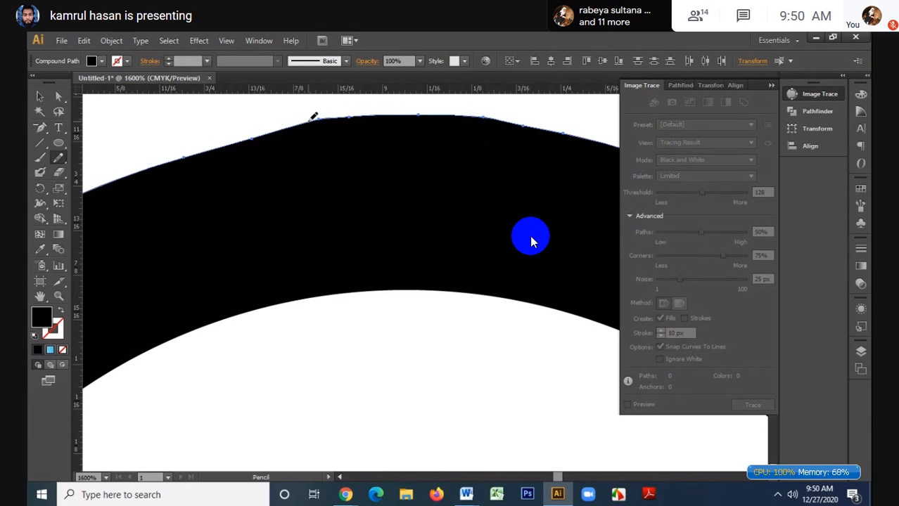
left_click_drag(309, 121, 371, 115)
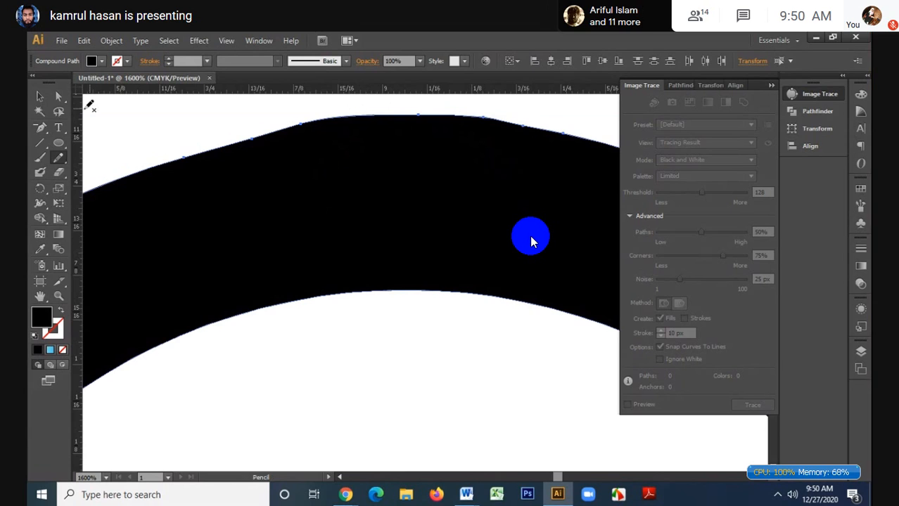
left_click(40, 98)
left_click(362, 324)
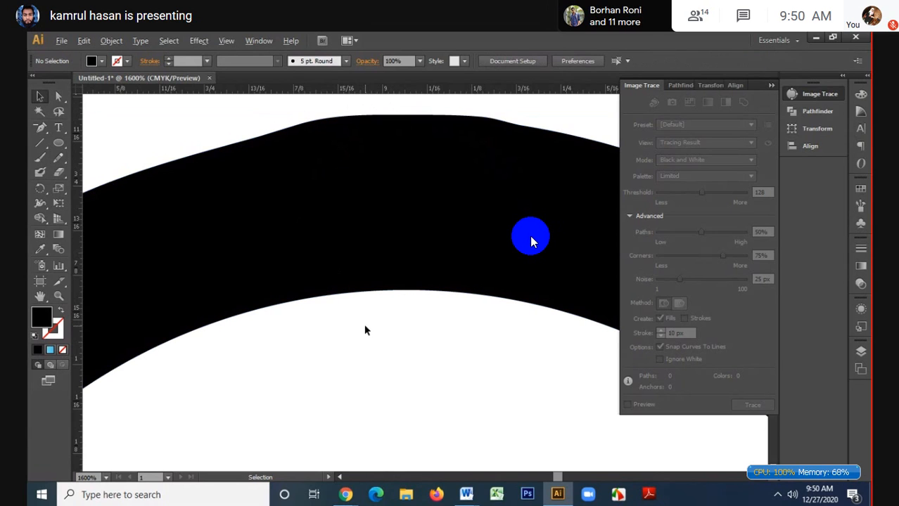
- Examine the building icon inside the gold pin of the reference logo and compare it with the black pin
scroll(363, 324, "down", 4)
scroll(363, 323, "down", 2)
scroll(372, 320, "down", 1)
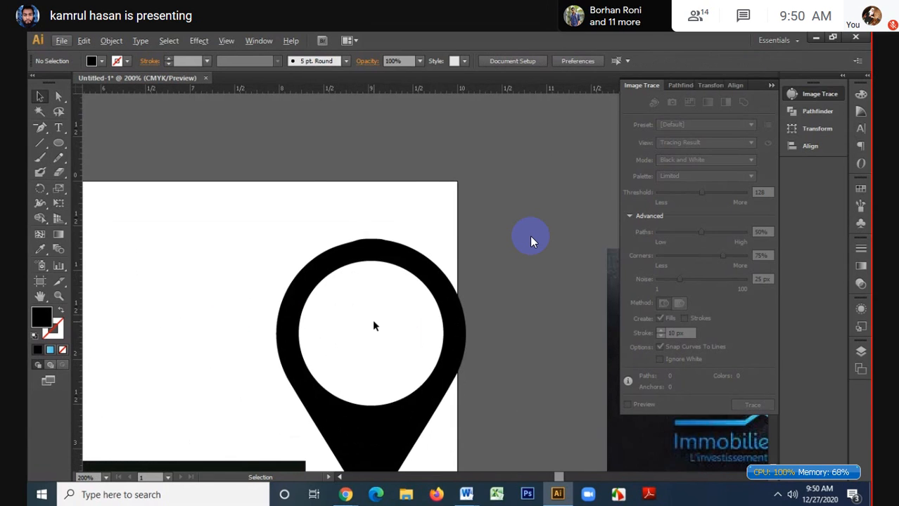
scroll(380, 315, "down", 2)
scroll(381, 316, "down", 2)
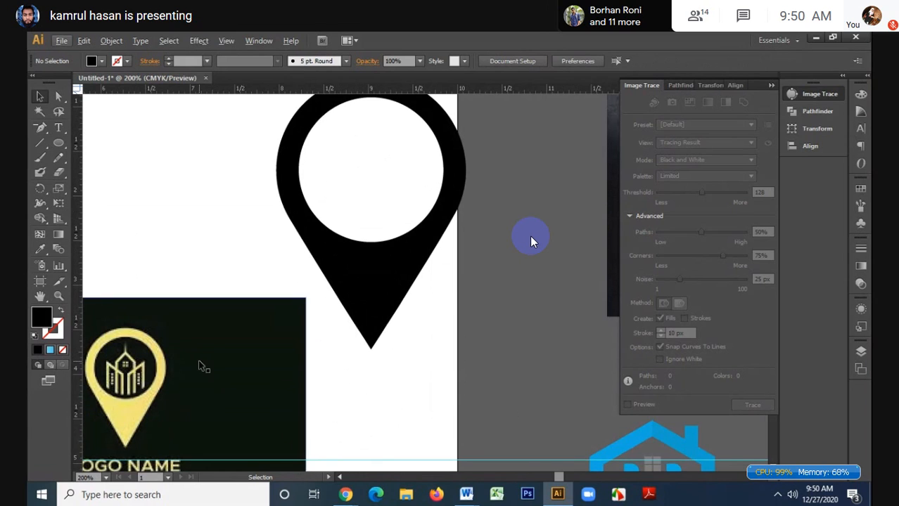
scroll(136, 401, "up", 3)
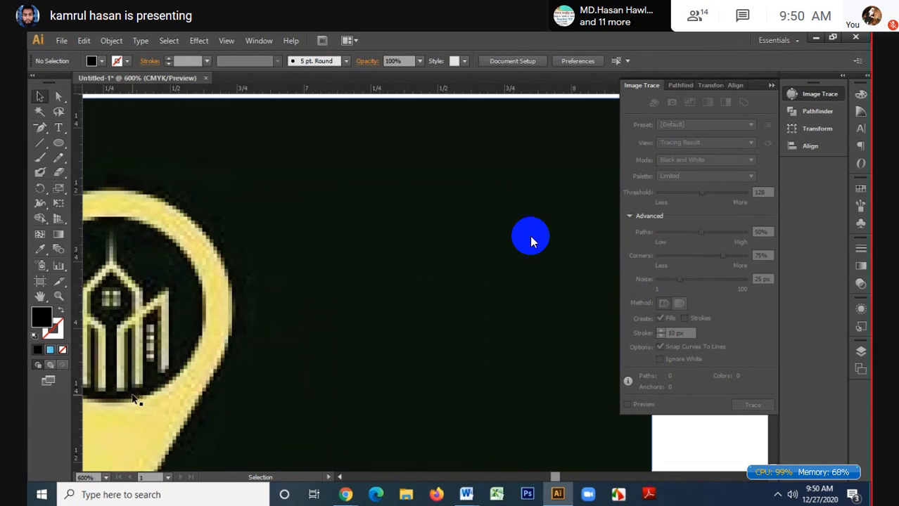
scroll(136, 401, "down", 2)
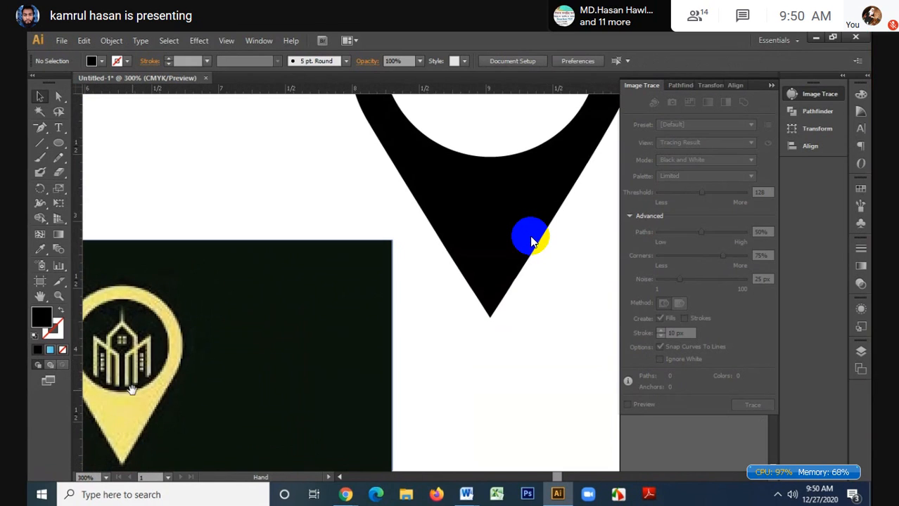
scroll(135, 395, "down", 1)
left_click_drag(136, 395, 195, 382)
scroll(191, 378, "up", 1)
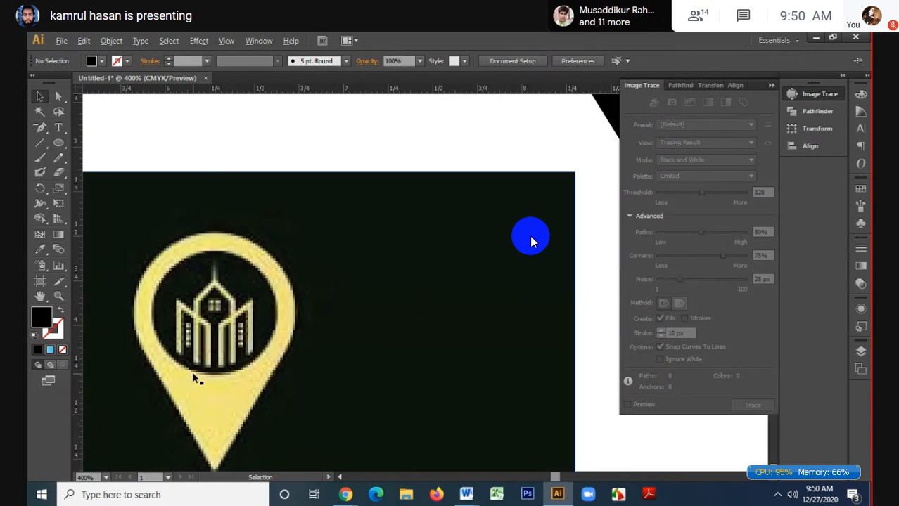
scroll(193, 377, "up", 2)
key("alt")
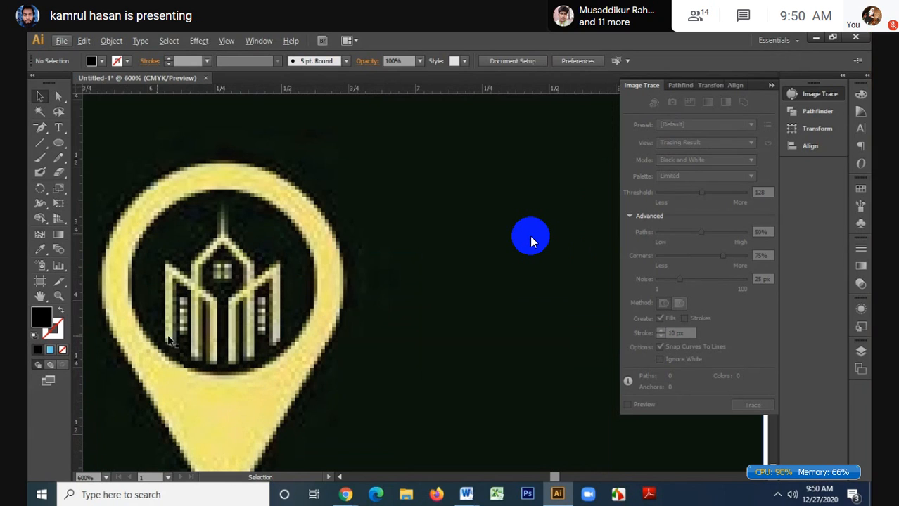
scroll(531, 241, "down", 2)
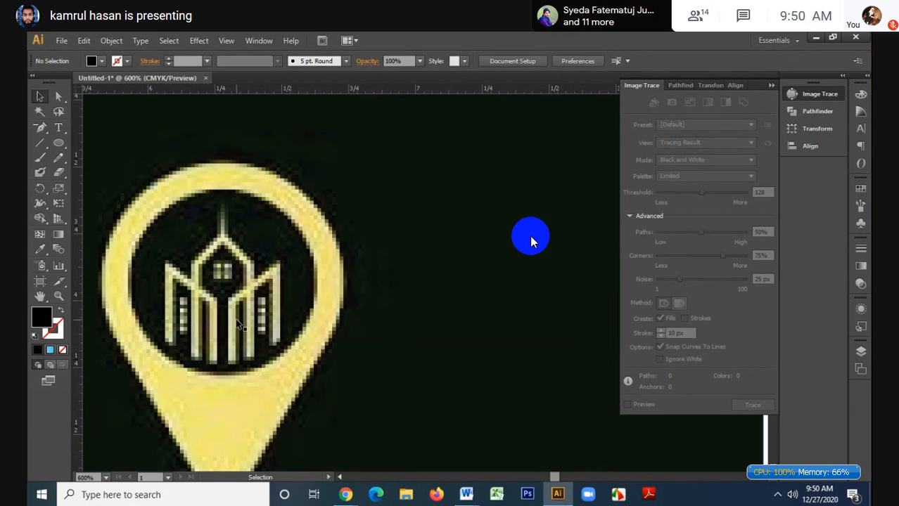
scroll(531, 241, "down", 1)
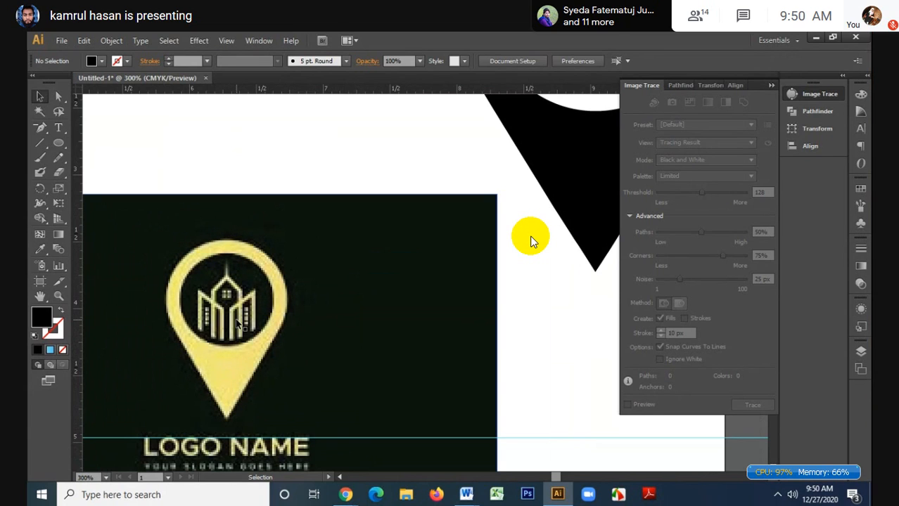
- Trace the left tower of the building icon as an open Pen path: outer wall, sloping roof, and inner wall down to the base
scroll(207, 349, "up", 1)
scroll(207, 350, "up", 2)
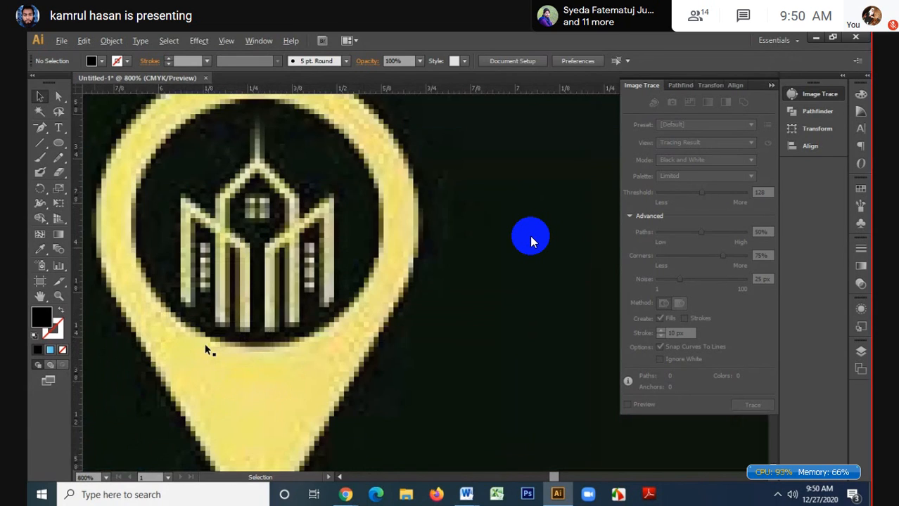
scroll(207, 349, "up", 1)
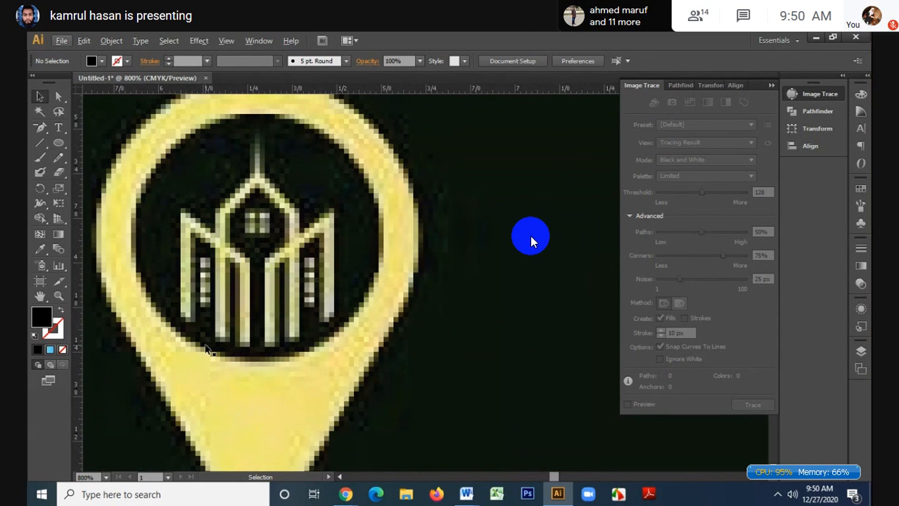
left_click(207, 350)
key("ctrl+shift+a")
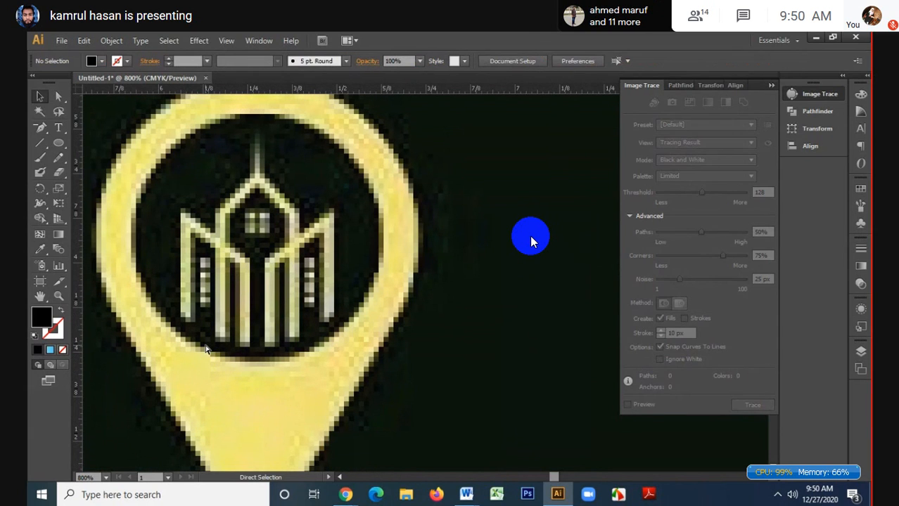
scroll(152, 305, "up", 1)
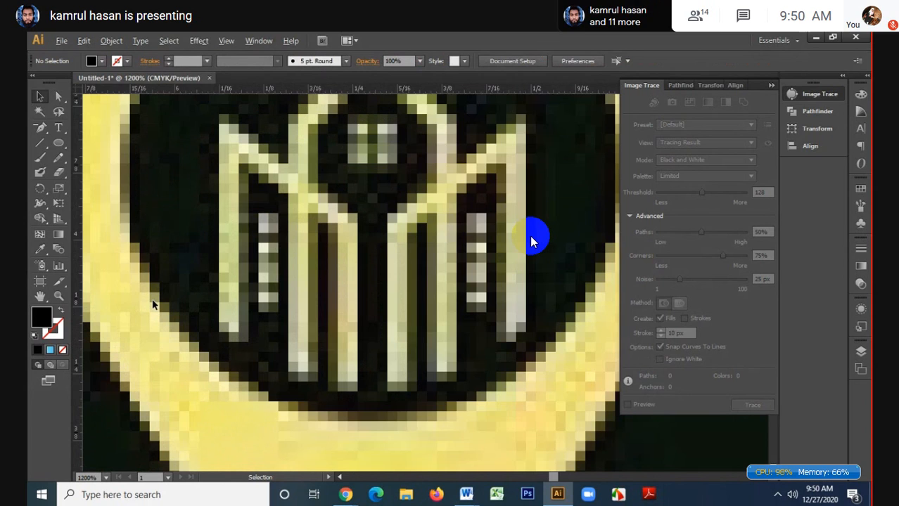
scroll(152, 305, "down", 1)
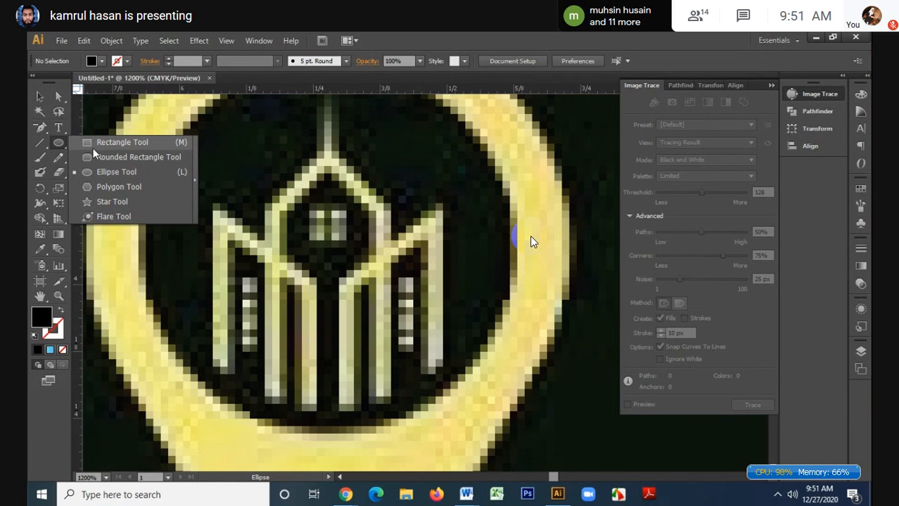
left_click(42, 129)
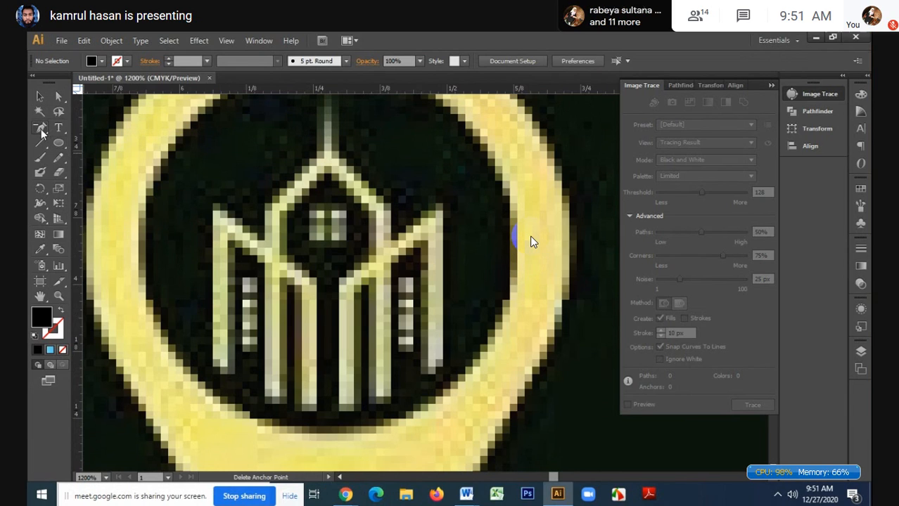
left_click_drag(41, 129, 78, 129)
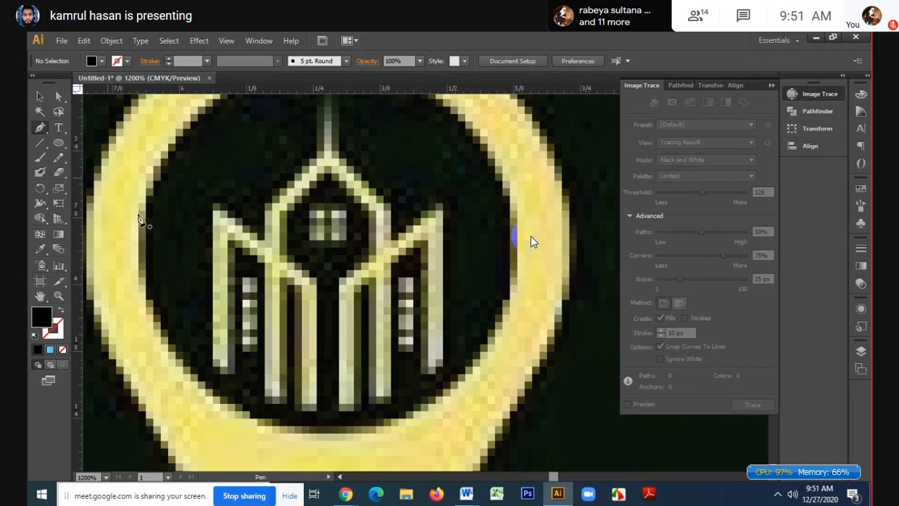
left_click(219, 366)
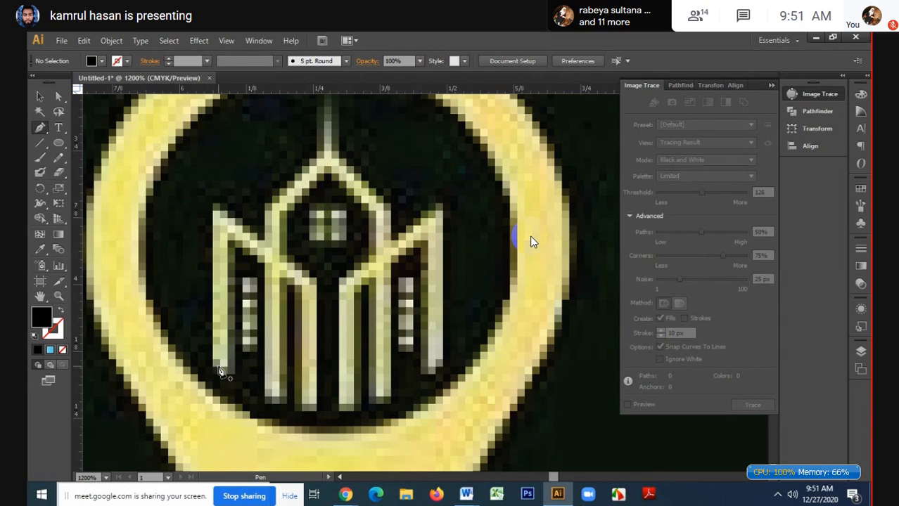
left_click(219, 217, "shift")
left_click_drag(220, 218, 310, 289)
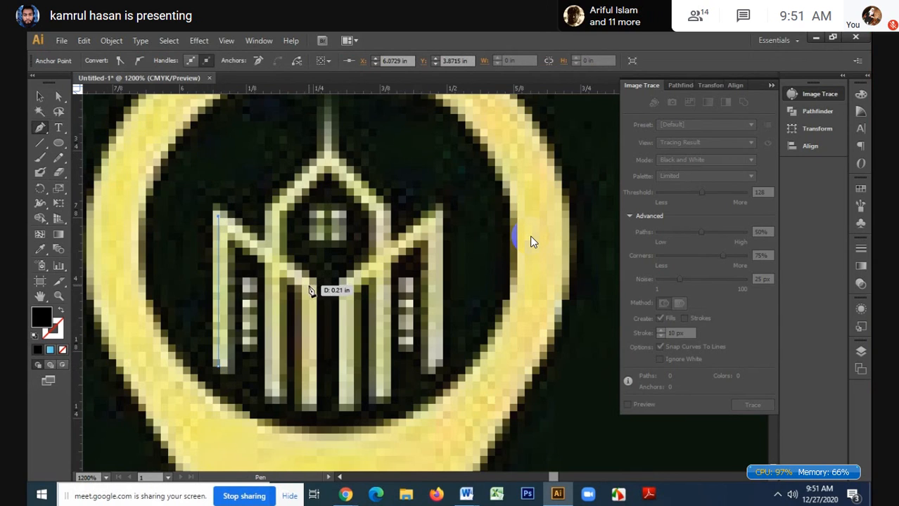
left_click(309, 286)
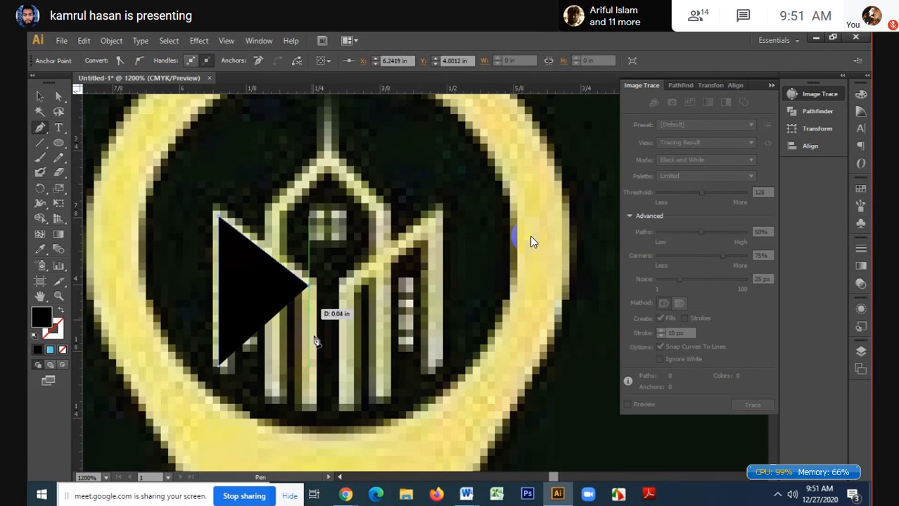
left_click(311, 418)
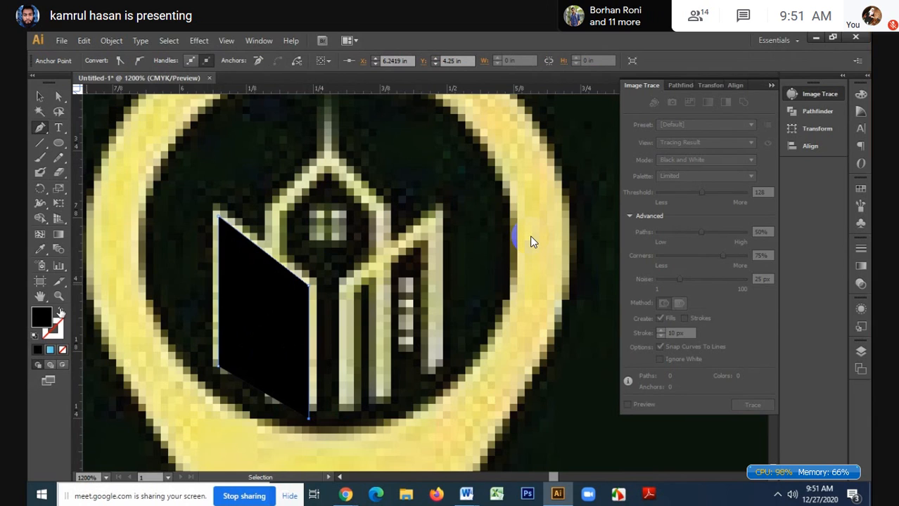
- Swap the tower path's black fill to its stroke and set the stroke weight to 2 pt
left_click(60, 312)
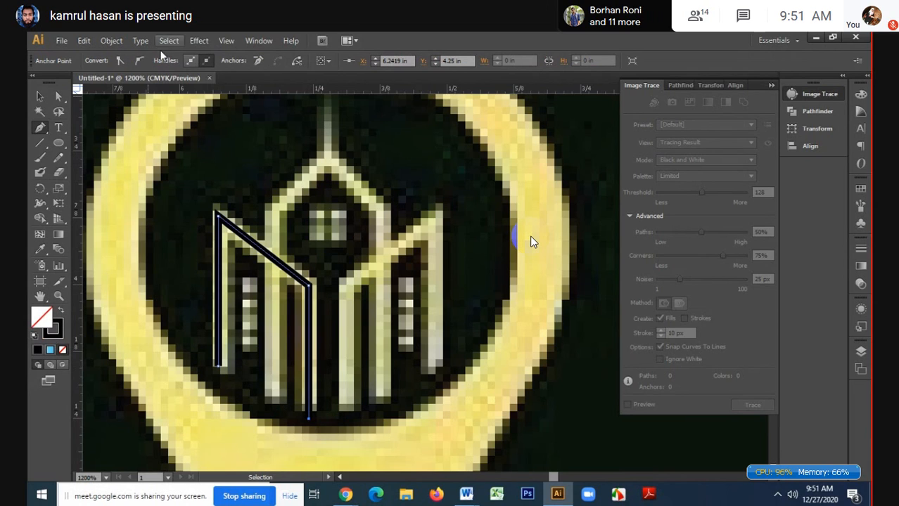
left_click(40, 96)
left_click(209, 161)
left_click(246, 235)
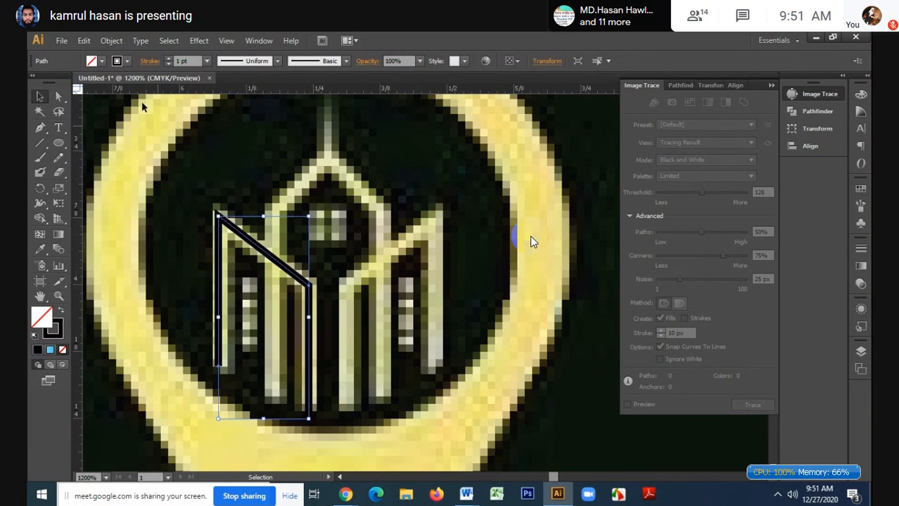
left_click(189, 59)
type("2")
key("Return")
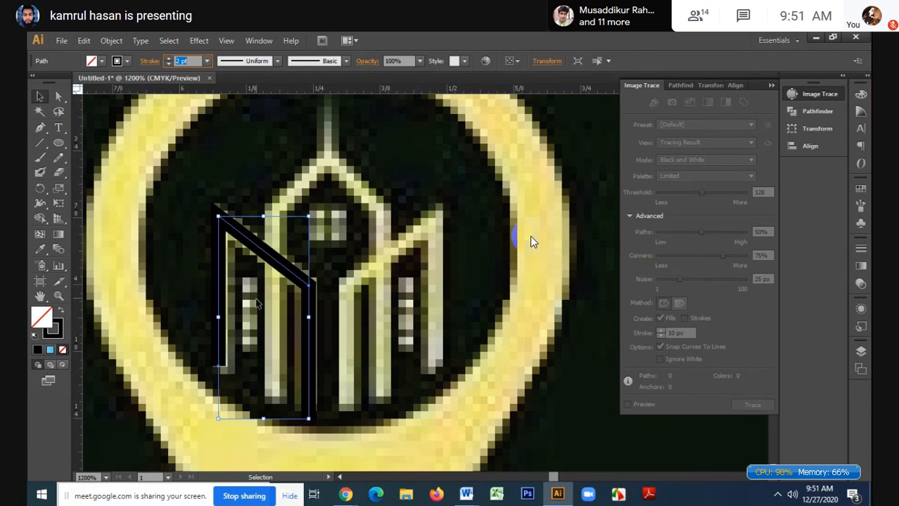
- Draw a small square with the Rectangle tool over the uppermost window of the left tower
scroll(255, 304, "up", 1)
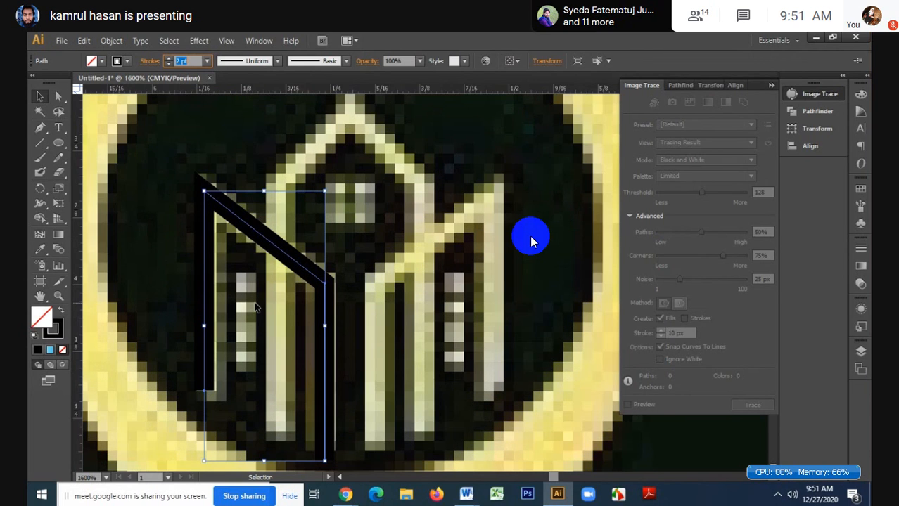
scroll(255, 307, "up", 1)
left_click(62, 146)
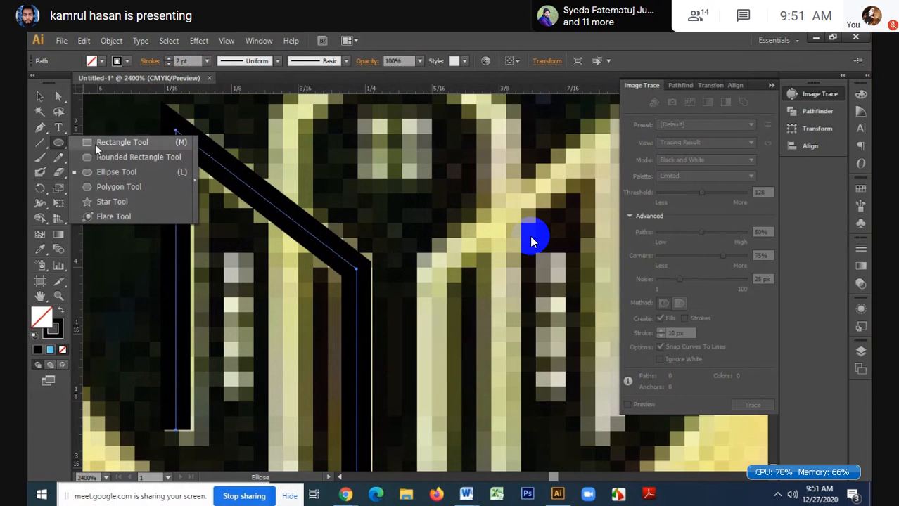
left_click(95, 142)
scroll(246, 270, "up", 1)
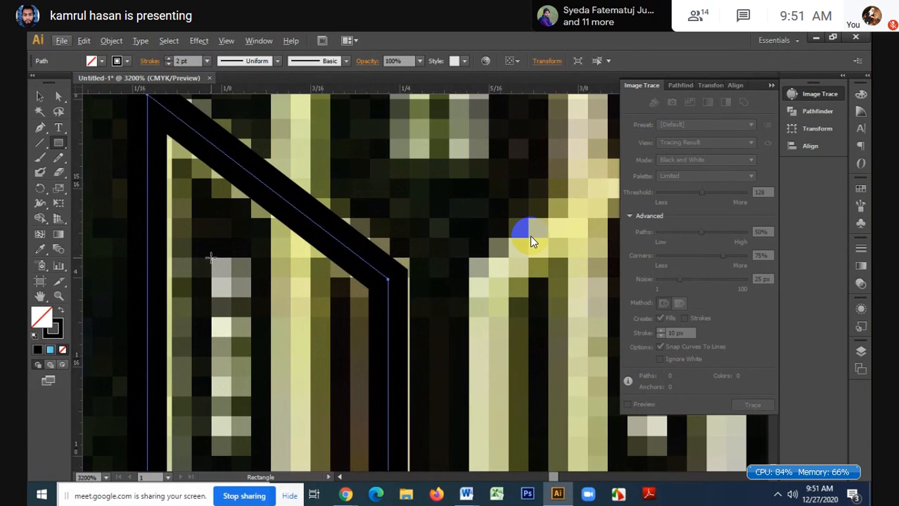
left_click_drag(211, 258, 252, 298)
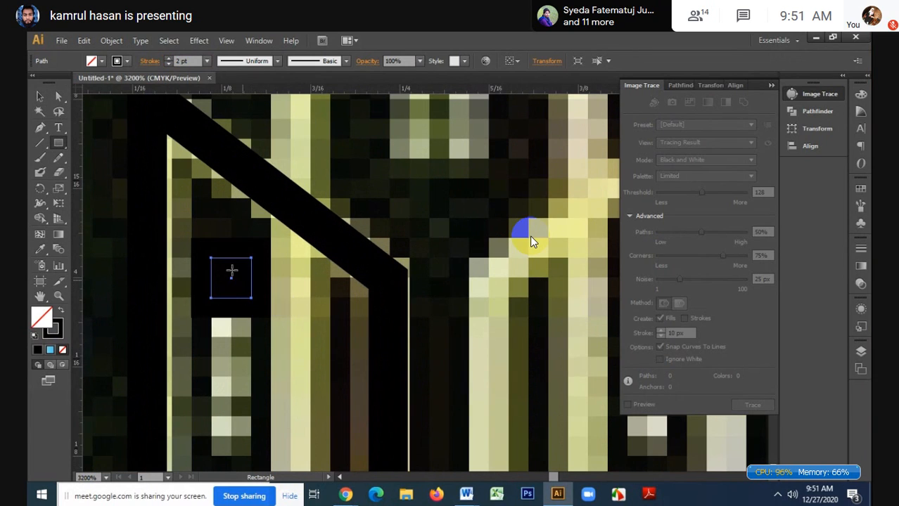
- Copy the window square straight down the left tower to make a column of four windows
scroll(531, 242, "down", 2)
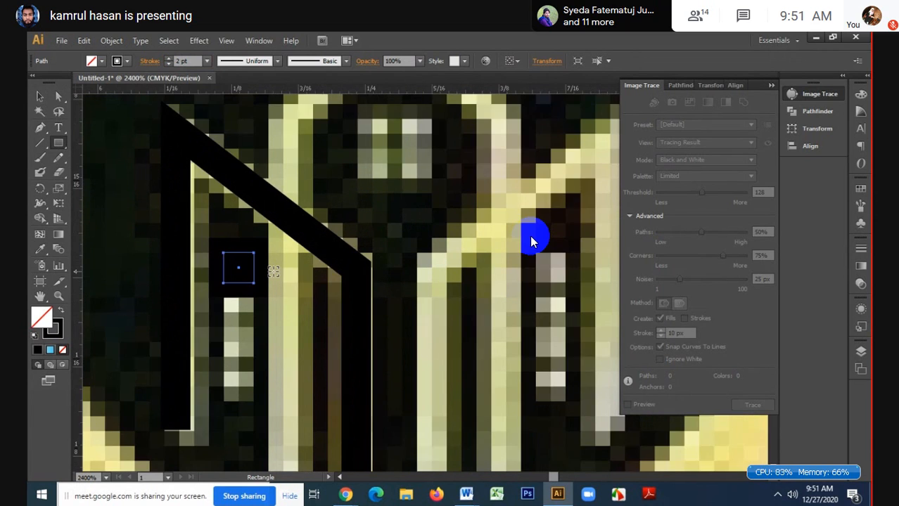
left_click(40, 97)
scroll(248, 326, "down", 1)
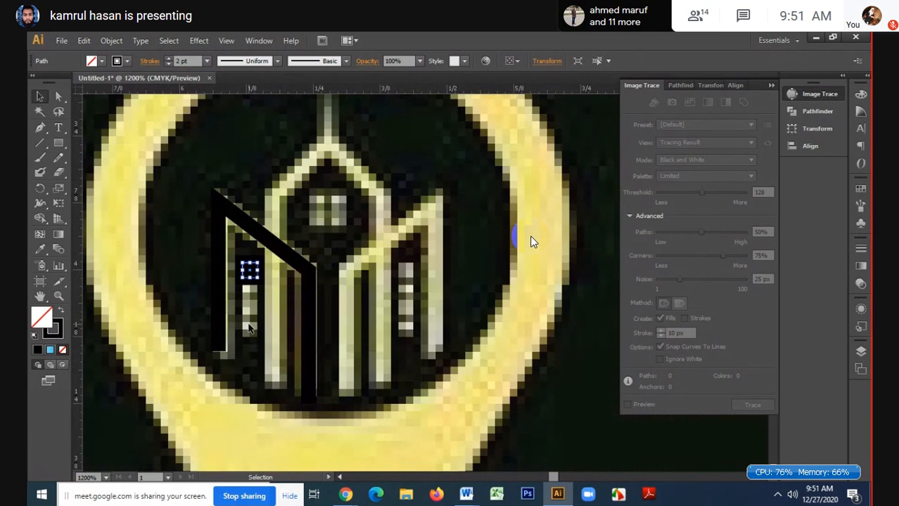
scroll(247, 326, "up", 1)
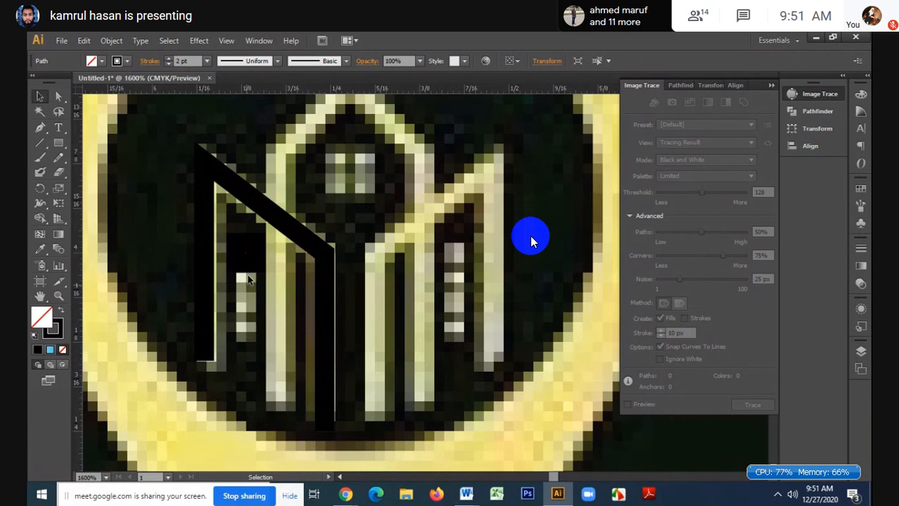
scroll(243, 249, "up", 1)
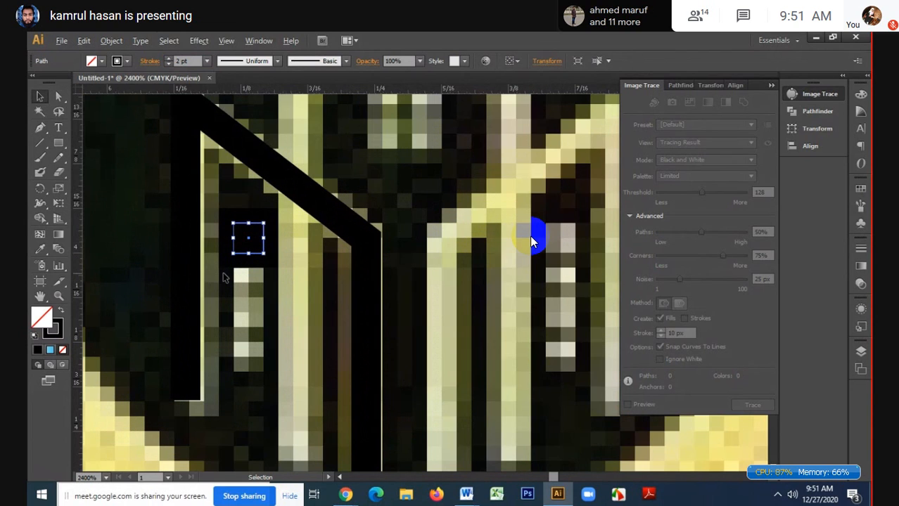
scroll(248, 238, "up", 1)
left_click_drag(248, 235, 247, 419)
key("shift")
scroll(249, 415, "down", 1)
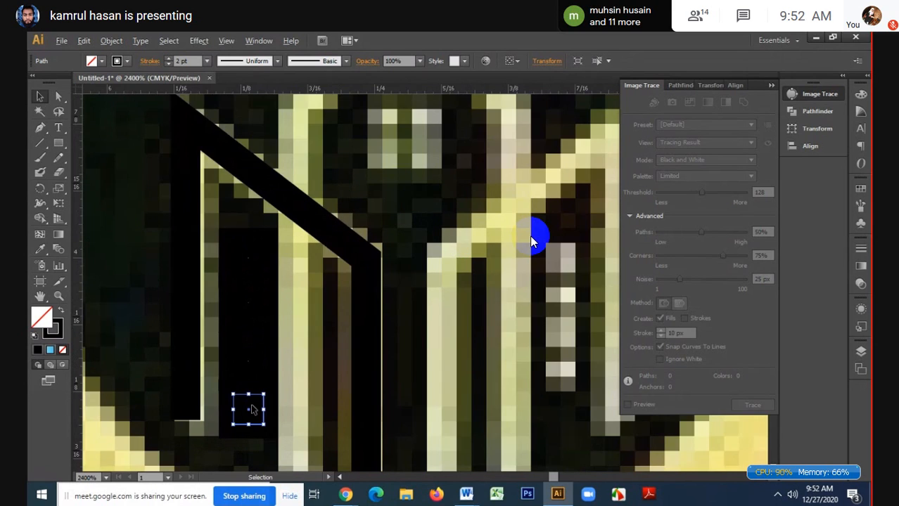
- Duplicate the left tower outline and its four windows horizontally, placing the window copies over the right tower's windows
scroll(252, 409, "down", 2)
mouse_move(190, 253)
left_mouse_down()
mouse_move(298, 419)
mouse_move(274, 419)
left_mouse_up()
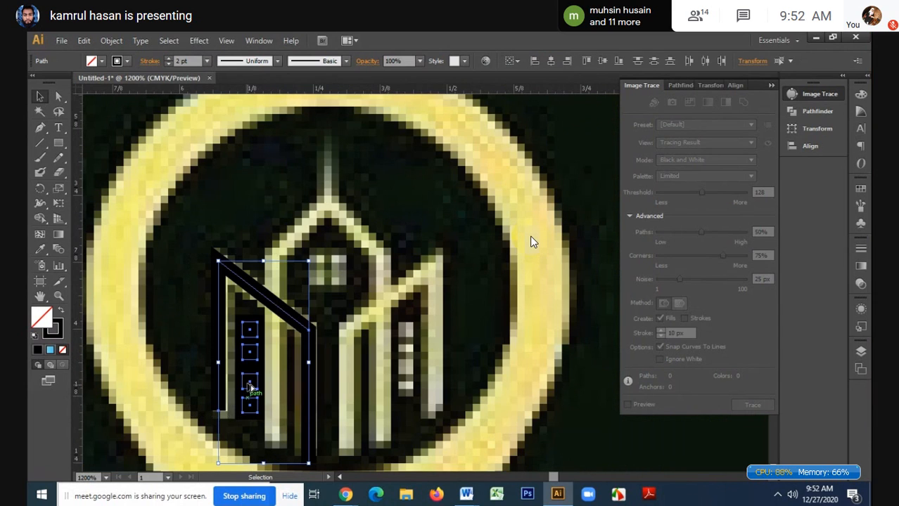
left_click_drag(251, 383, 407, 387)
key("shift")
left_click(453, 230)
- Create a reflected copy of the duplicated tower outline across the vertical axis
left_click(392, 283)
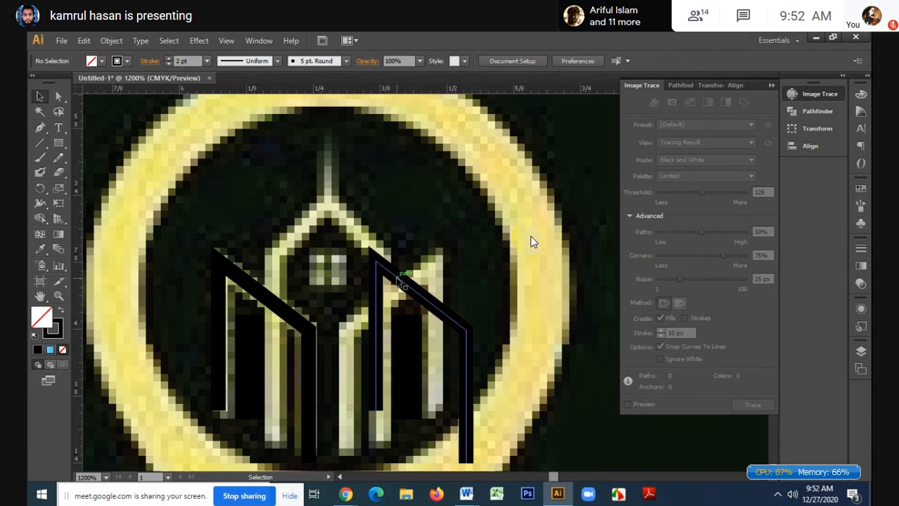
right_click(395, 279)
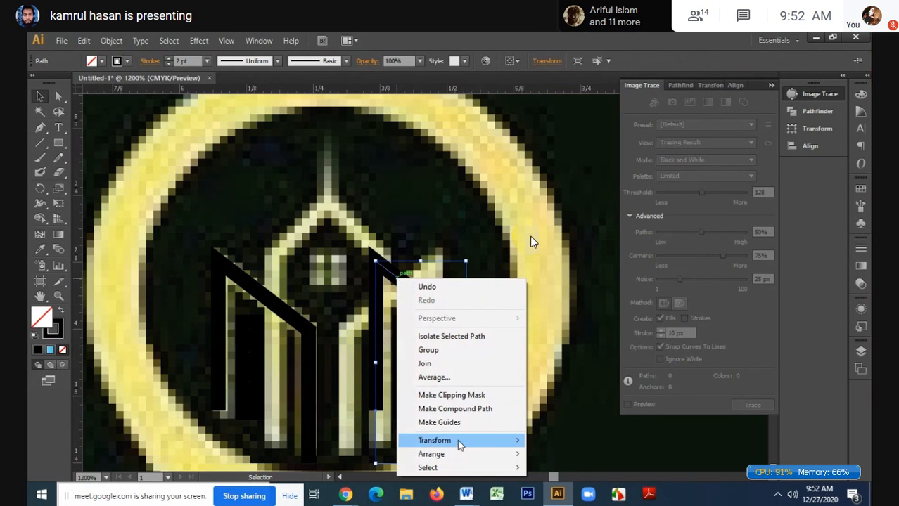
mouse_move(457, 439)
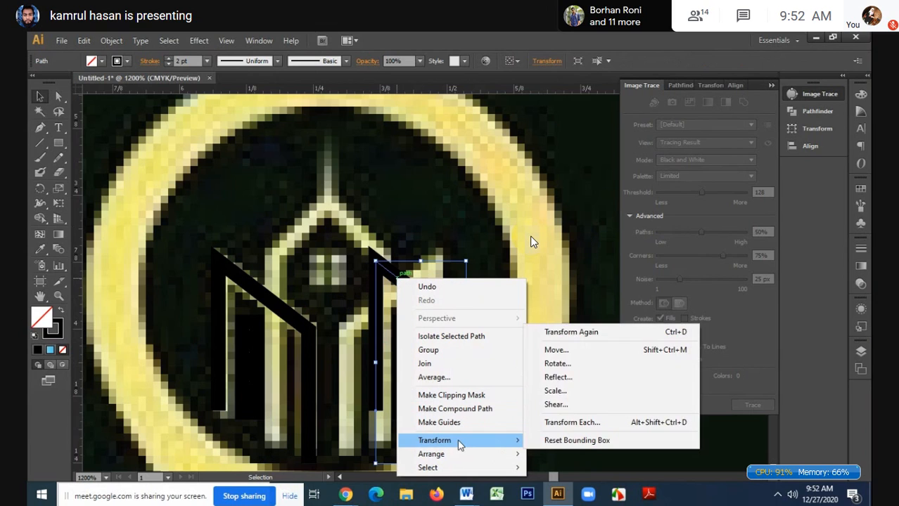
left_click(558, 377)
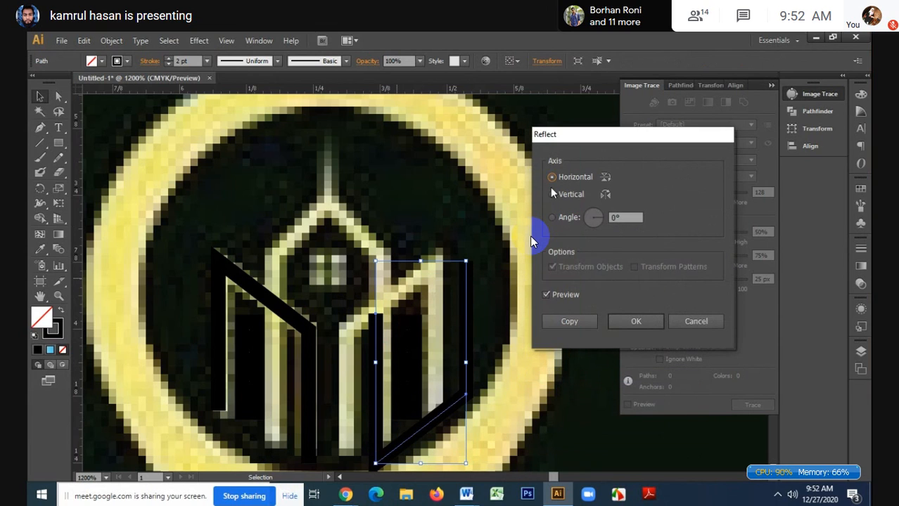
left_click(563, 199)
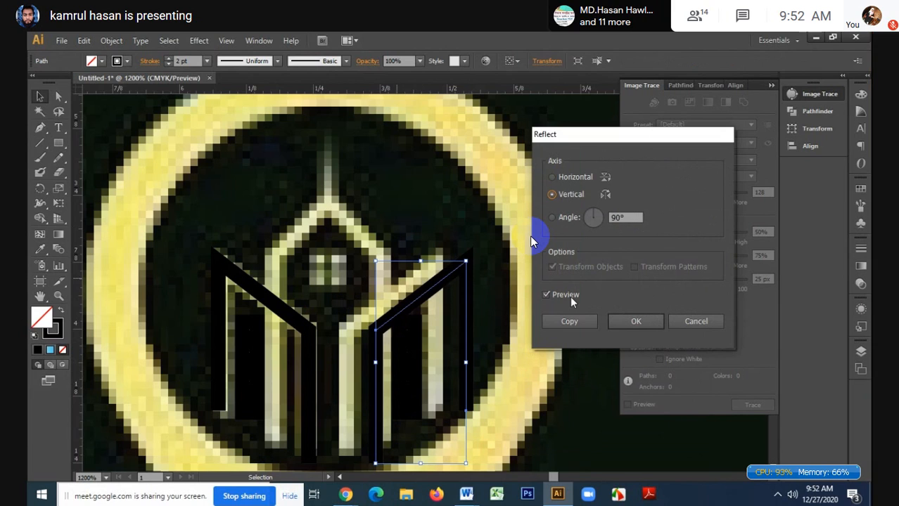
left_click(571, 321)
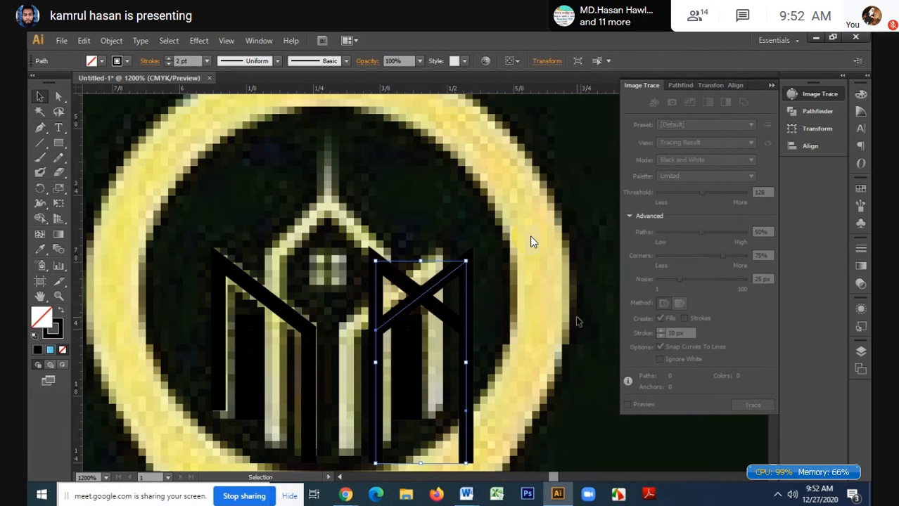
- Delete the unreflected duplicate of the tower outline that crosses the mirrored one
left_click(419, 225)
left_click(398, 275)
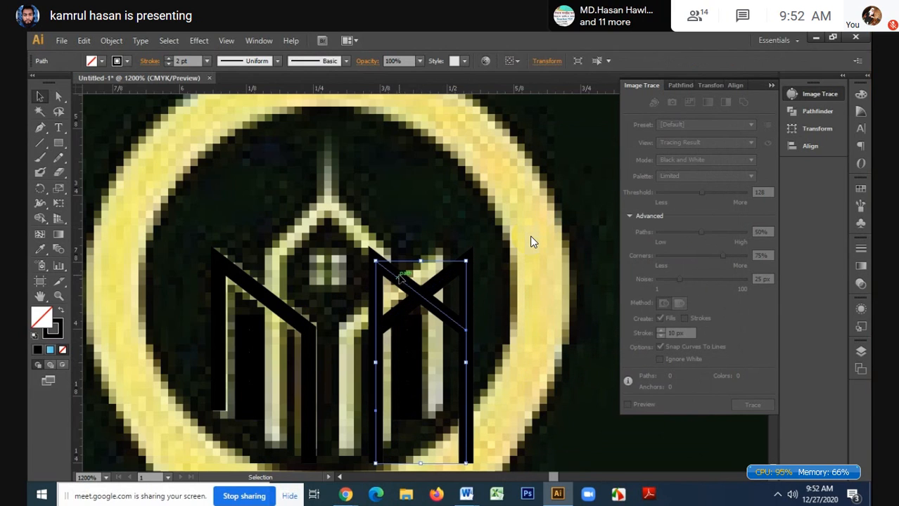
key("Delete")
- Nudge the mirrored tower outline left onto the reference's right tower and compare it with the left outline
left_click(437, 290)
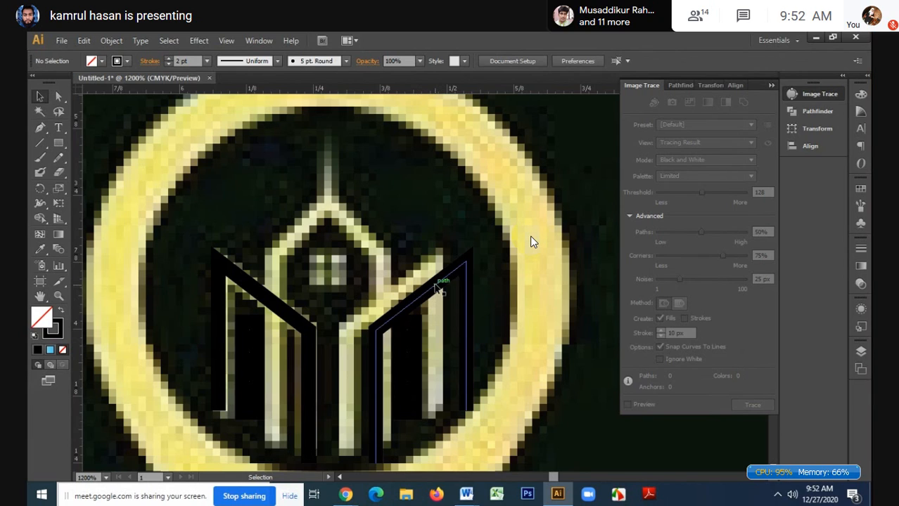
key("Left")
key("Left")
key("Left")
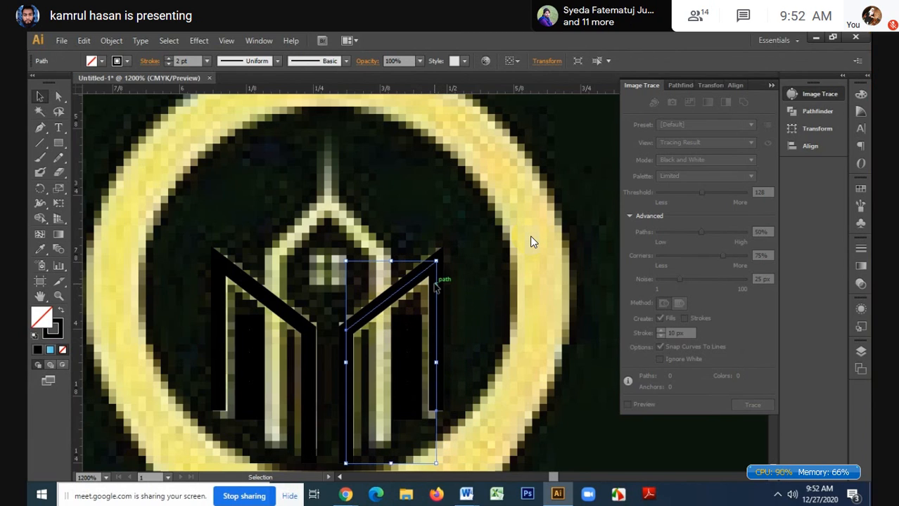
left_click(270, 293, "shift")
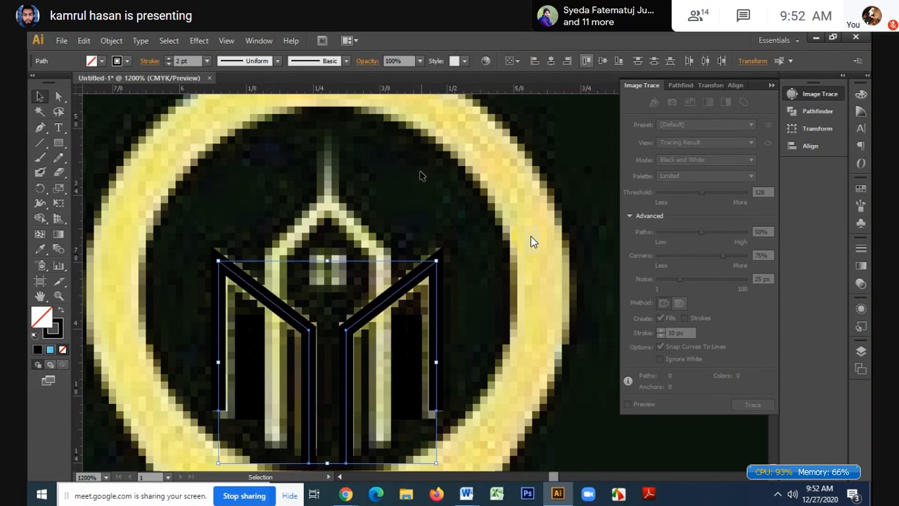
left_click(361, 261)
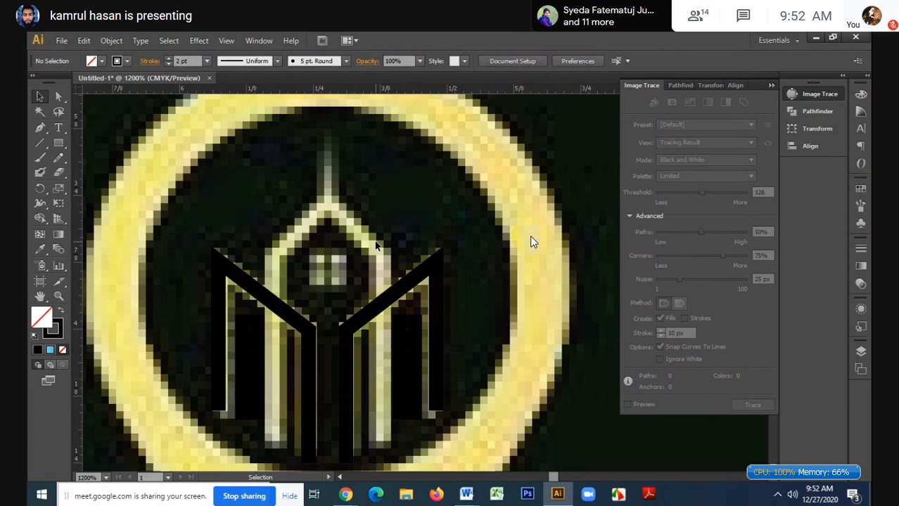
- Hide both traced tower outlines and their window squares to expose the building reference beneath them
left_click_drag(190, 250, 458, 436)
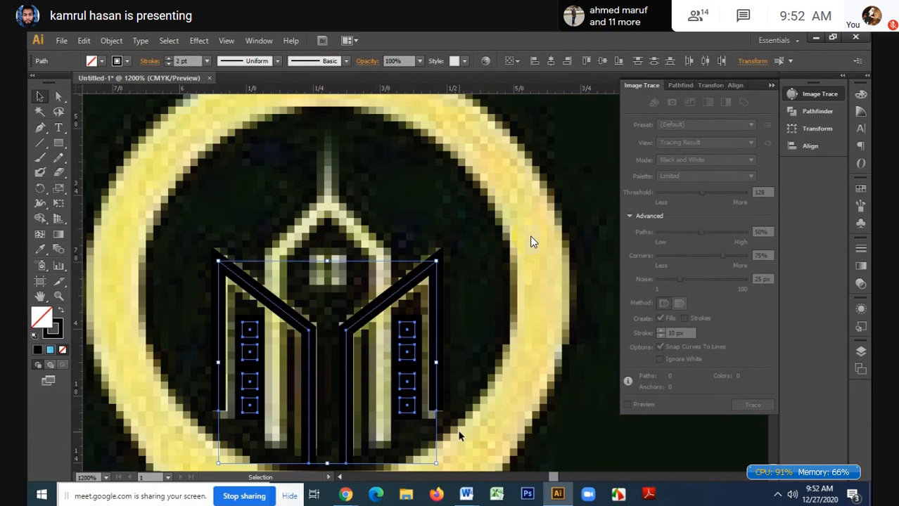
key("Delete")
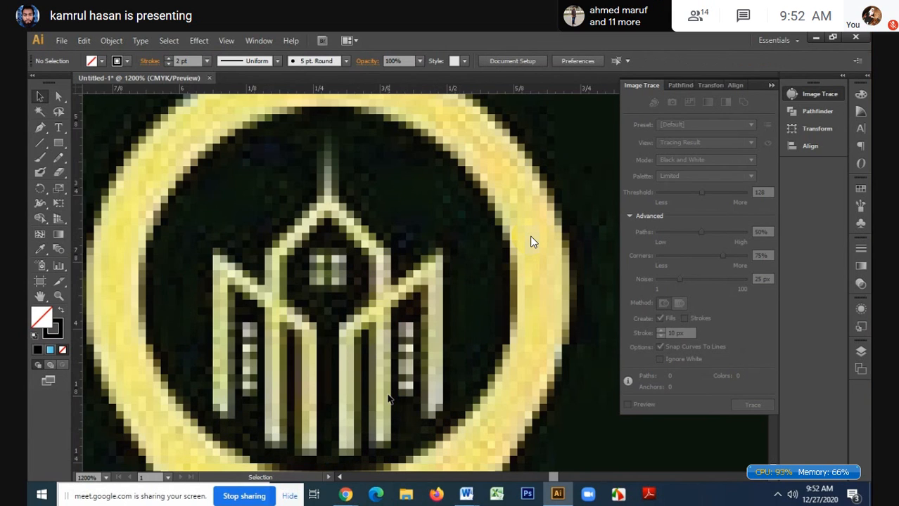
key("ctrl+minus")
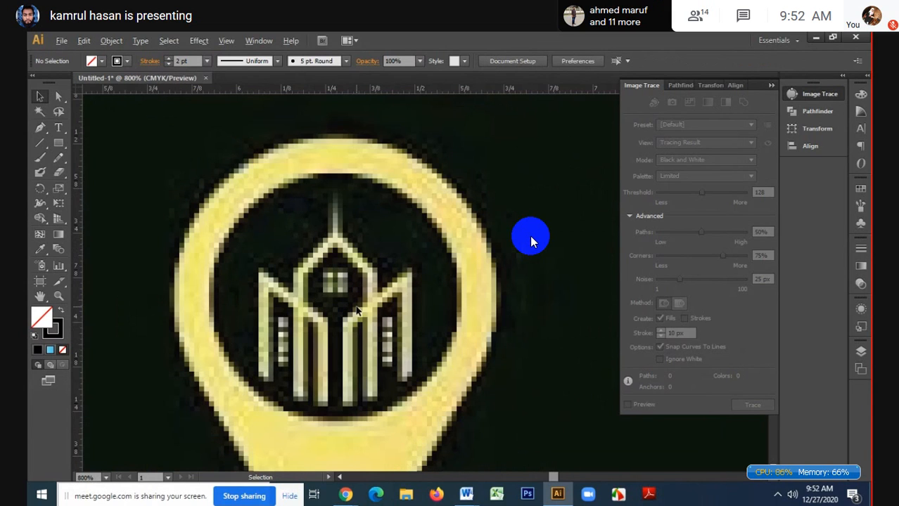
key("ctrl+plus")
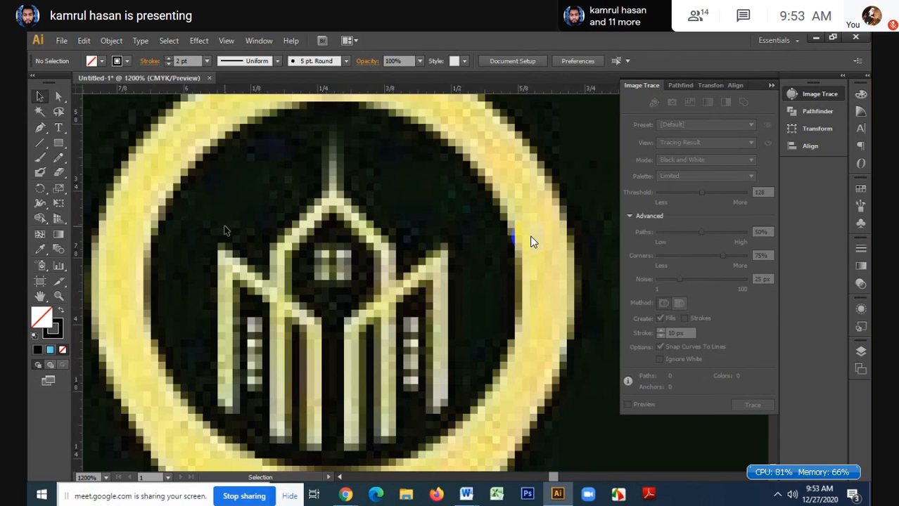
- Trace the central tower with the Pen tool as an open, peaked outline about 0.2 in wide and 0.46 in tall
key("p")
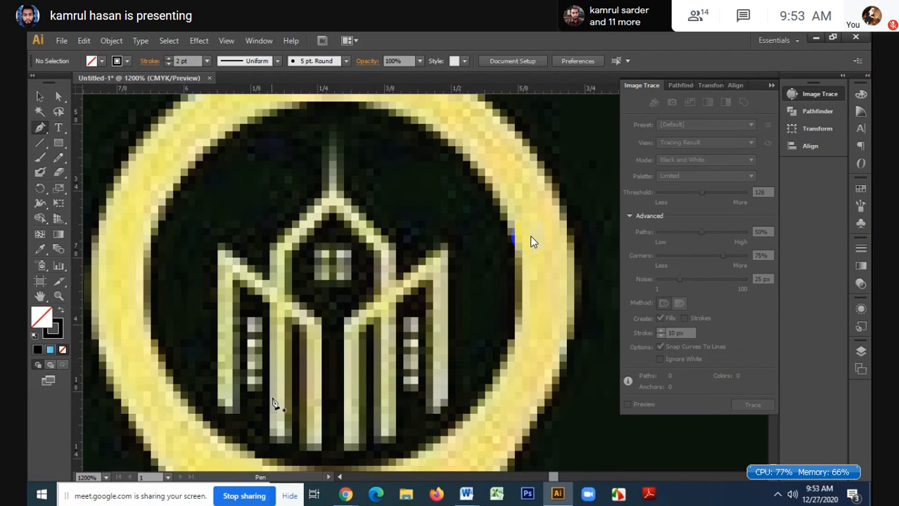
left_click(279, 443)
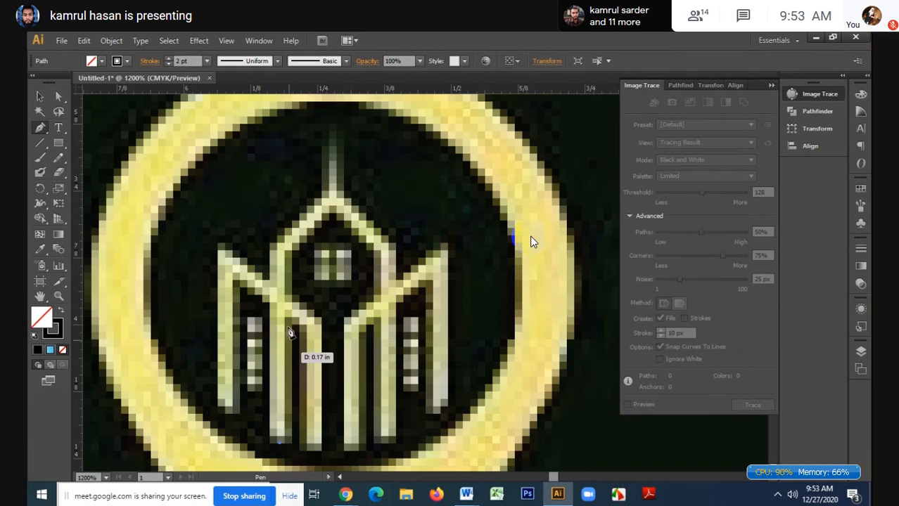
left_click(279, 253)
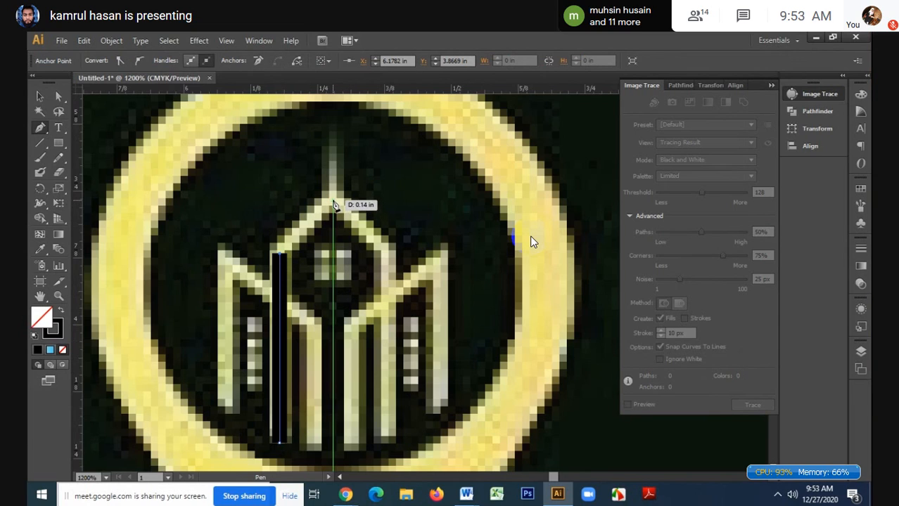
left_click(333, 200)
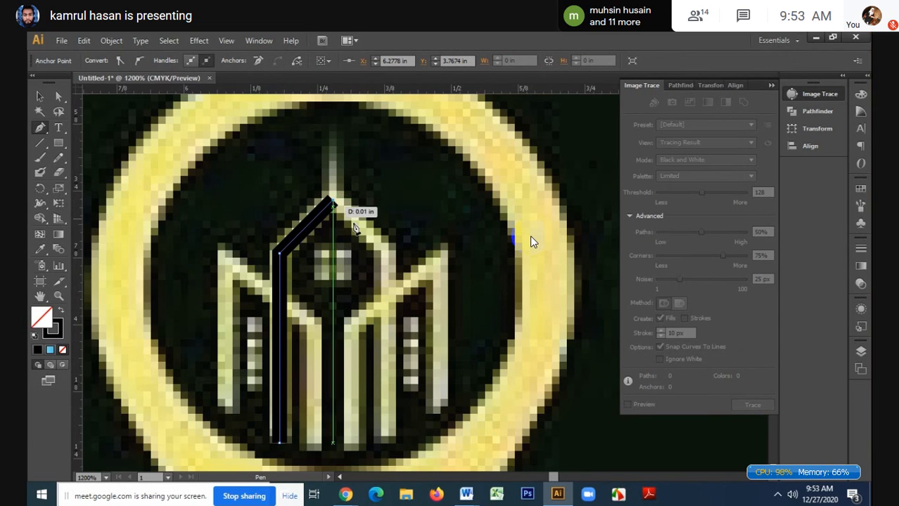
left_click(388, 255)
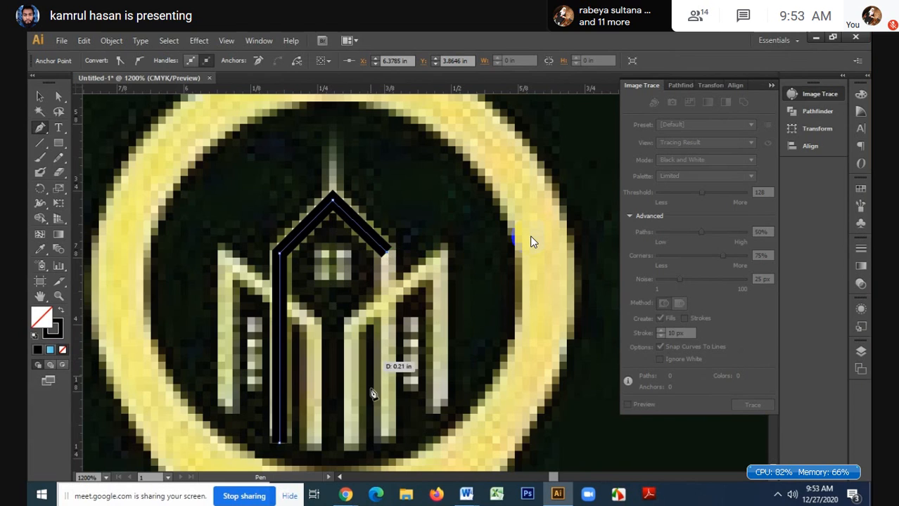
left_click(387, 446)
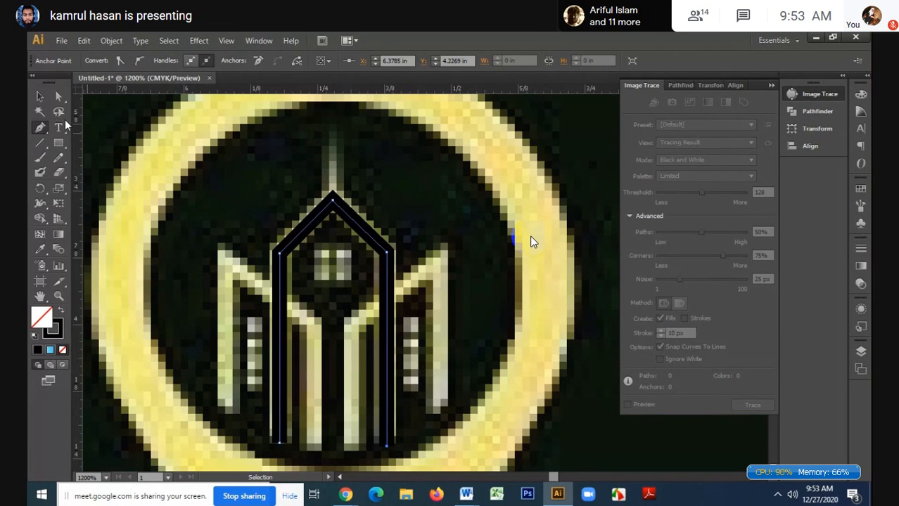
left_click(42, 95)
- Draw a straight vertical spire path from the reference's spire tip down to the central tower's peak
scroll(276, 171, "up", 2)
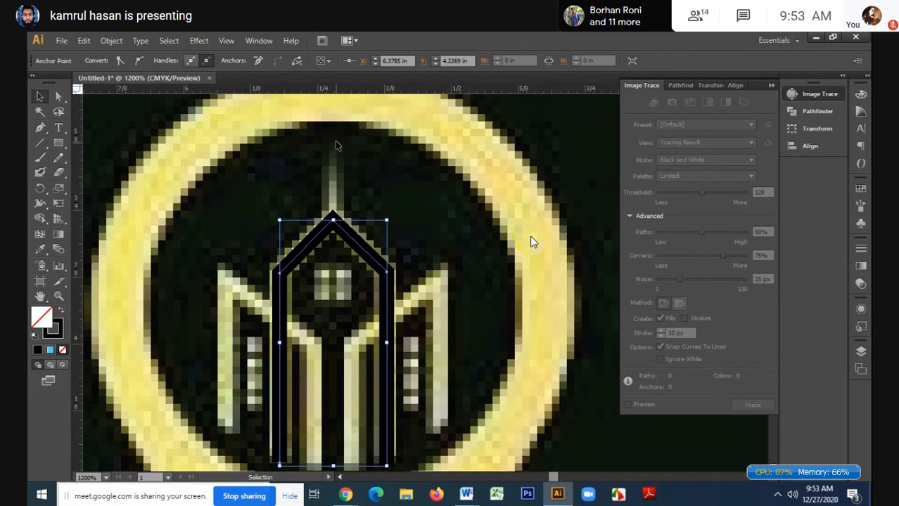
left_click(42, 129)
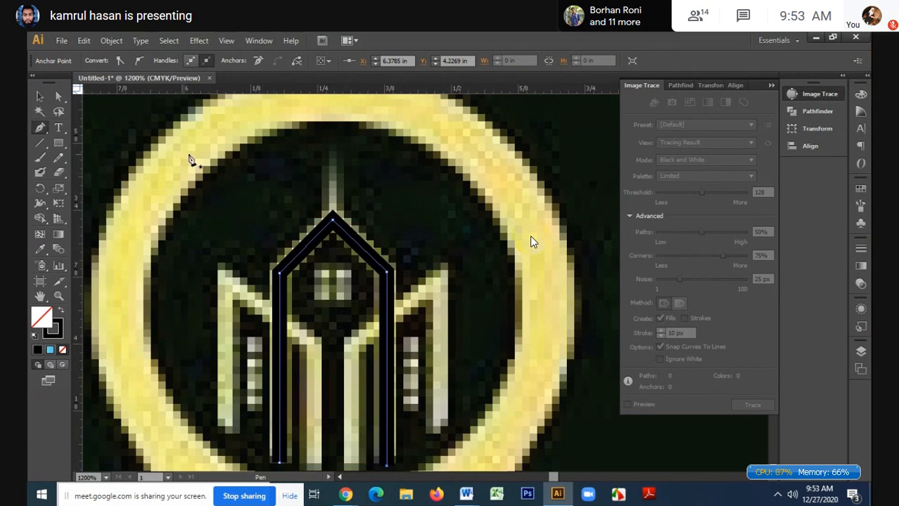
left_click(333, 148)
left_click(334, 221)
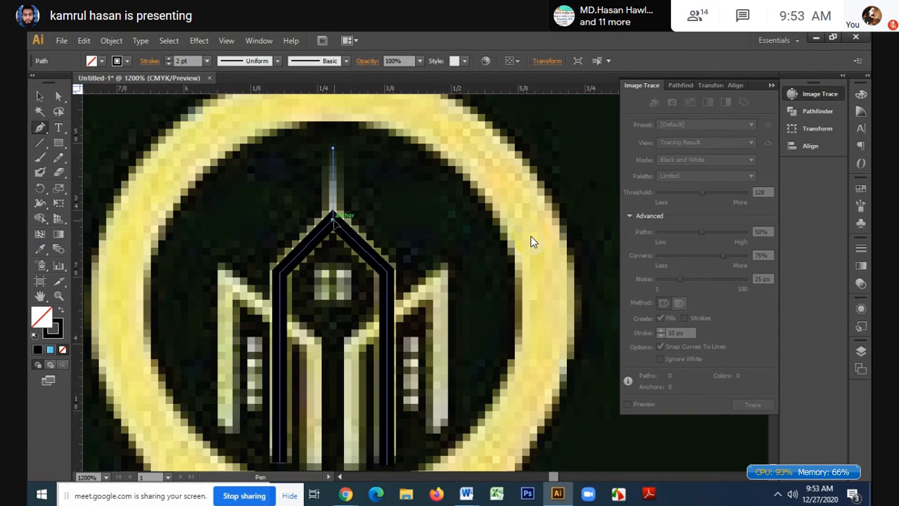
left_click(39, 96)
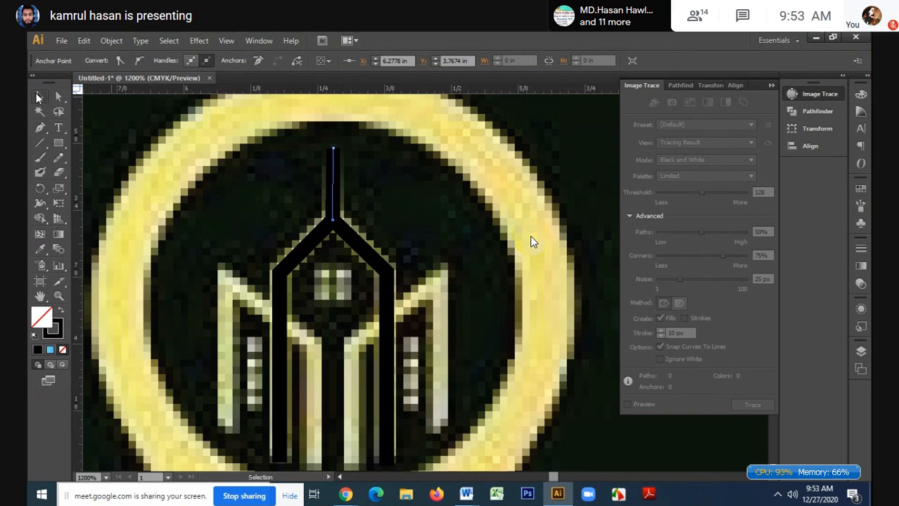
- Apply the tapered triangular variable width profile to the spire's 2 pt stroke
left_click(335, 172)
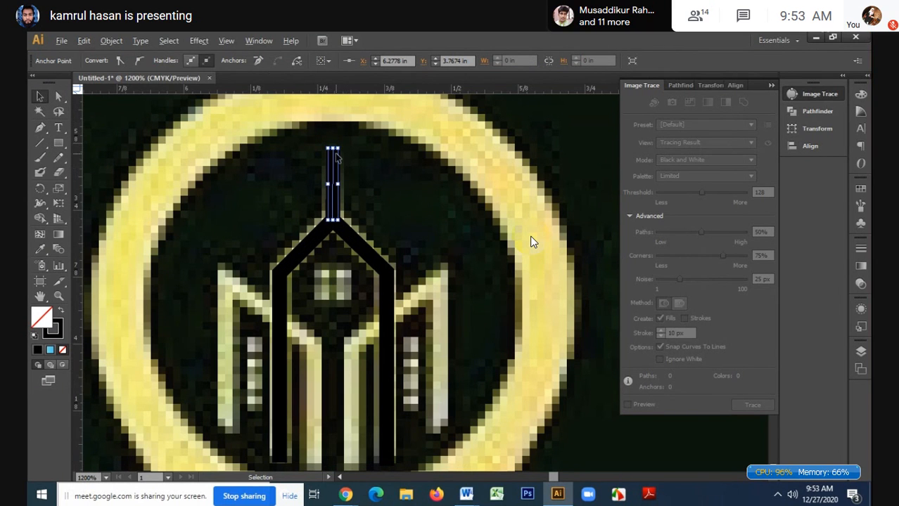
scroll(336, 154, "up", 4)
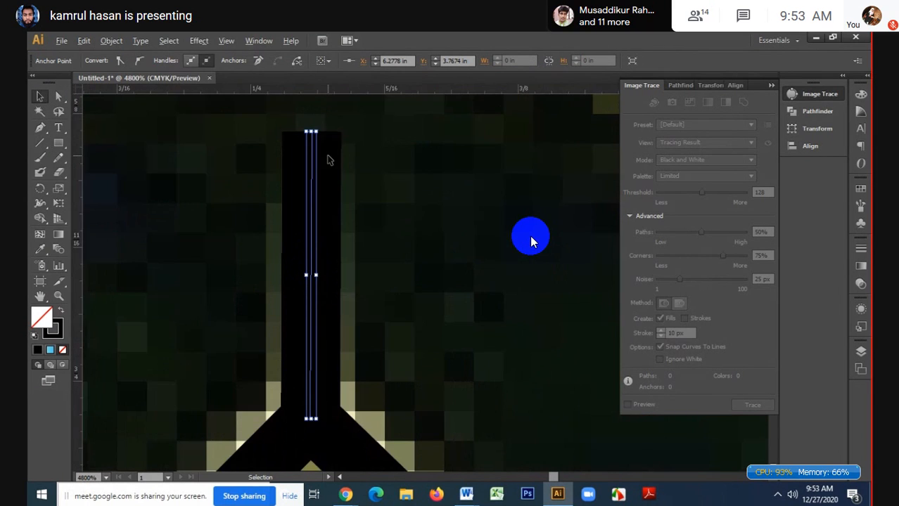
scroll(327, 161, "down", 3)
left_click(327, 165)
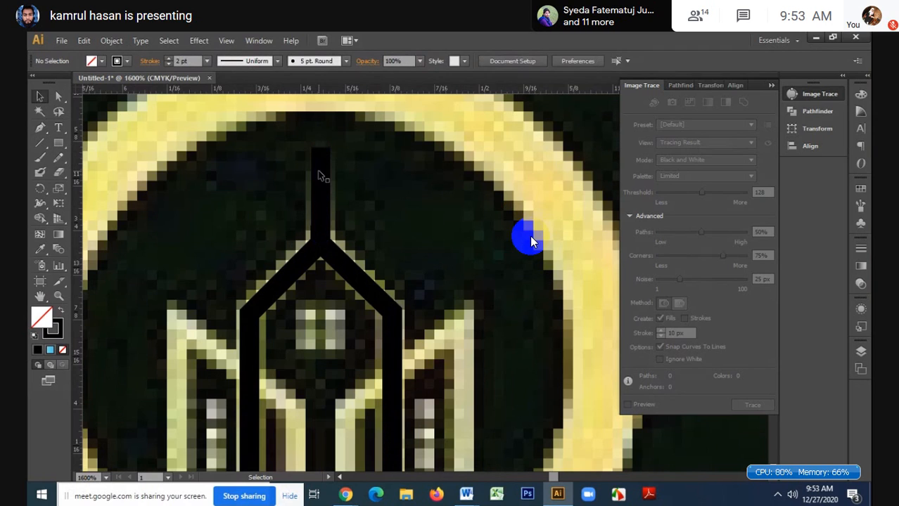
left_click(320, 176)
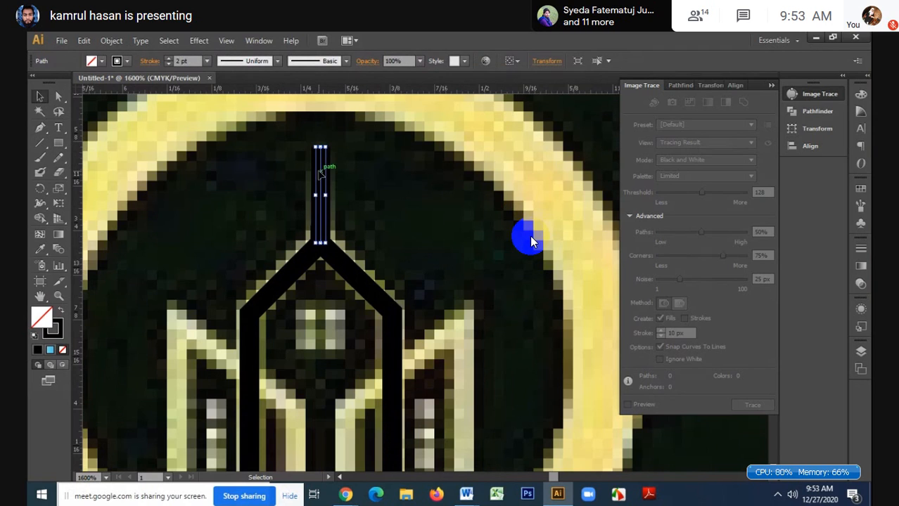
left_click(149, 61)
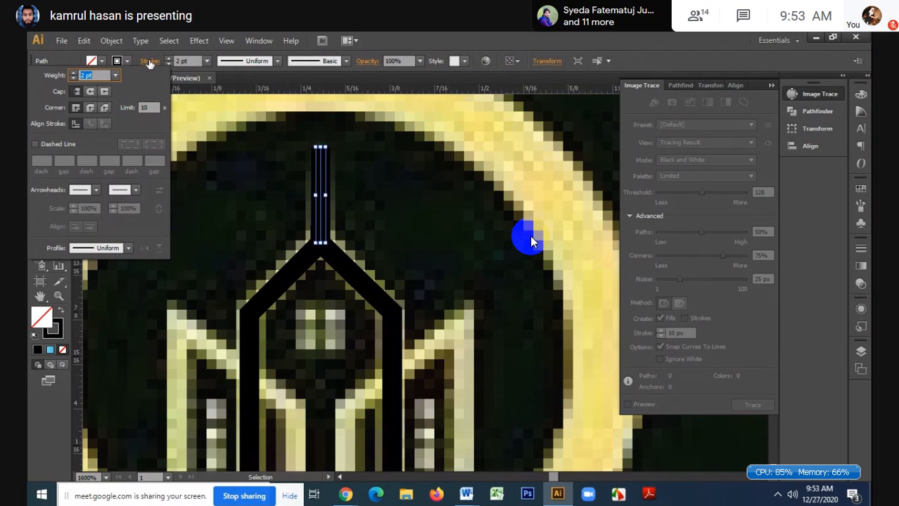
left_click(150, 62)
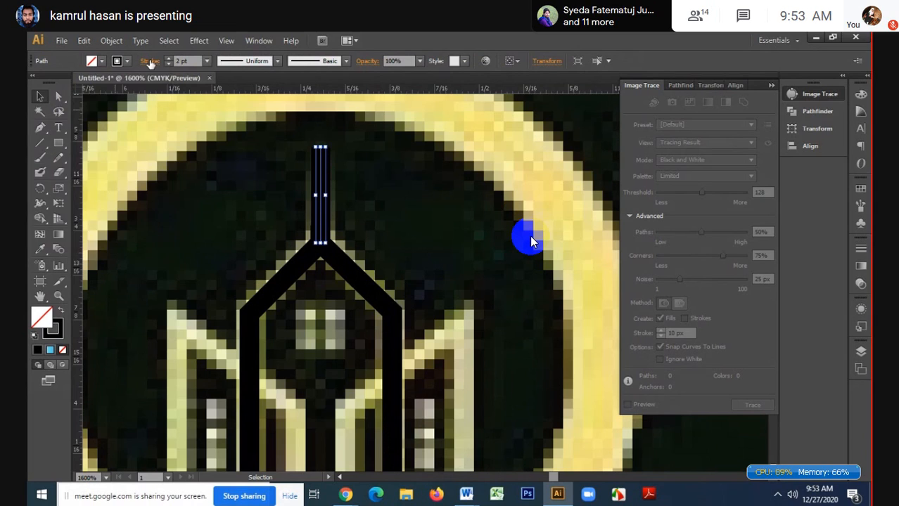
left_click(280, 62)
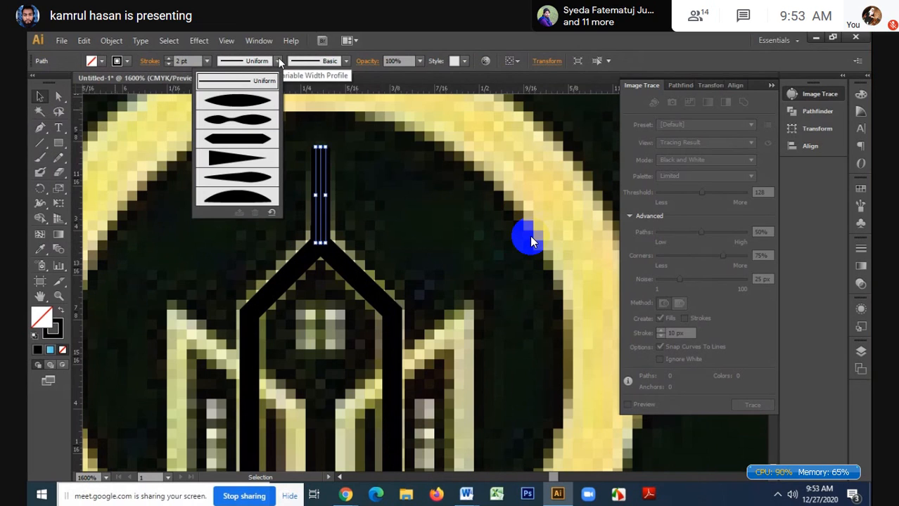
left_click(222, 159)
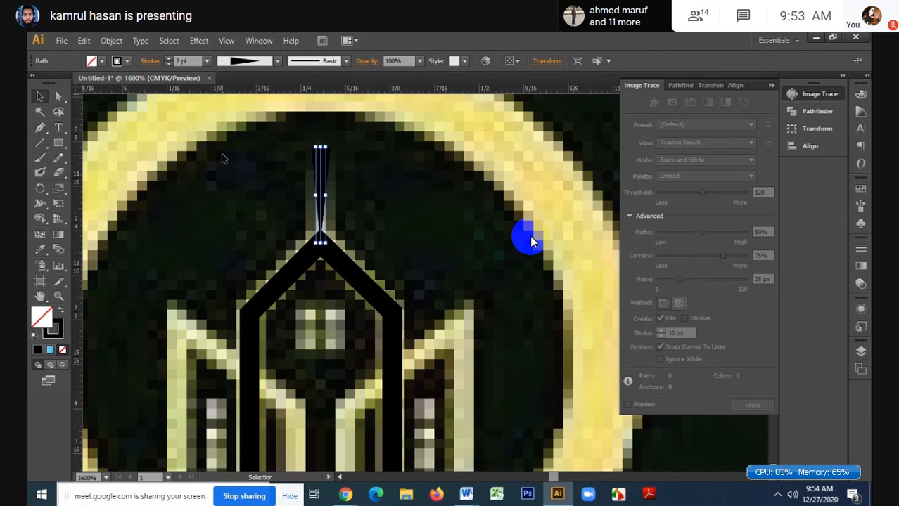
left_click(277, 61)
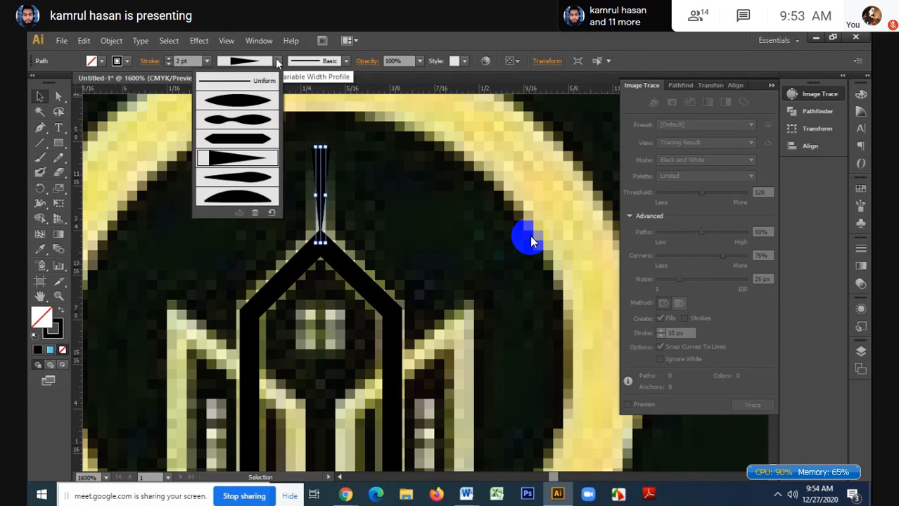
- Rotate the tapered spire by -180° so that its narrow end points upward
right_click(321, 165)
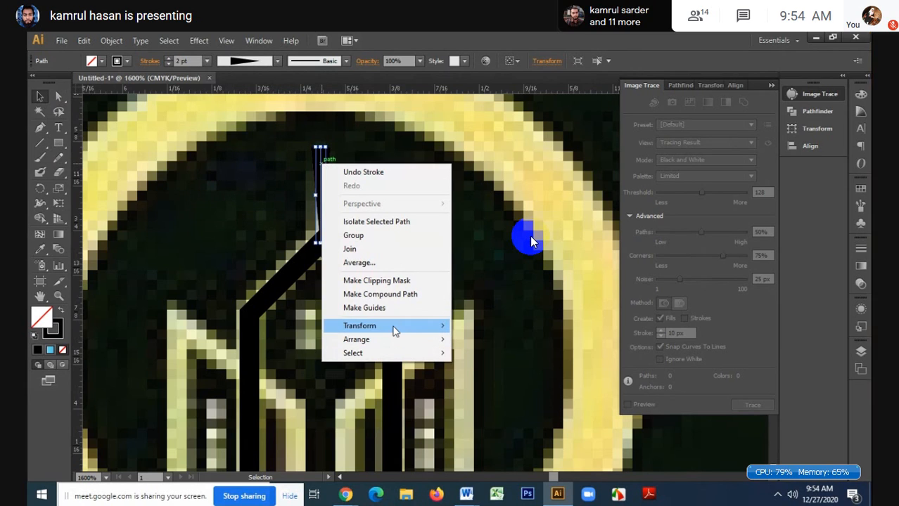
mouse_move(394, 330)
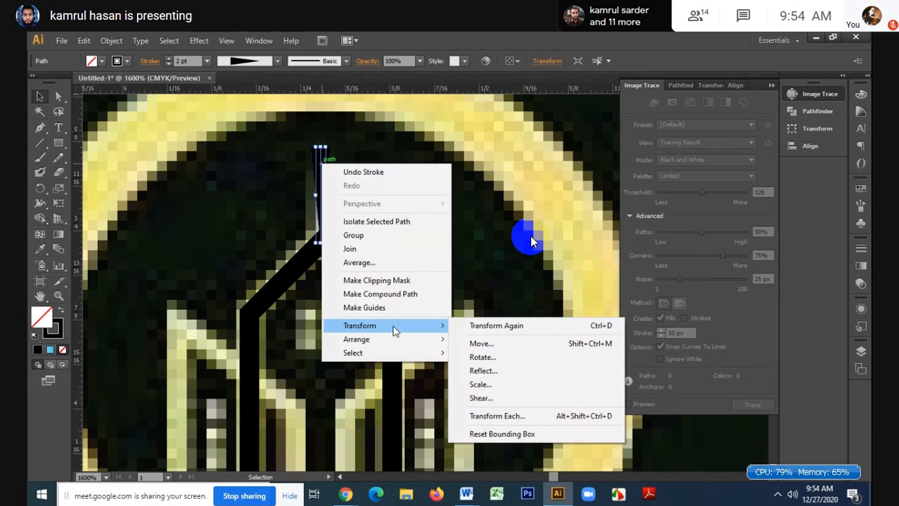
left_click(482, 357)
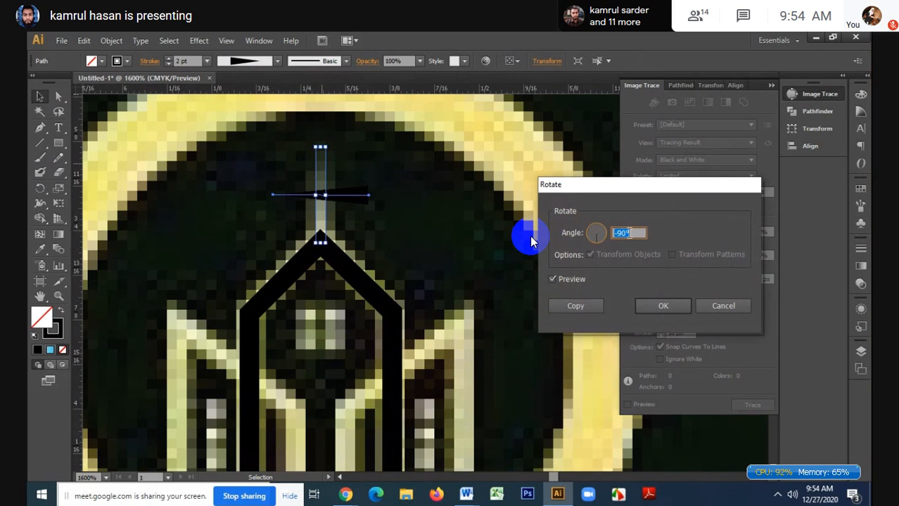
left_click(627, 232)
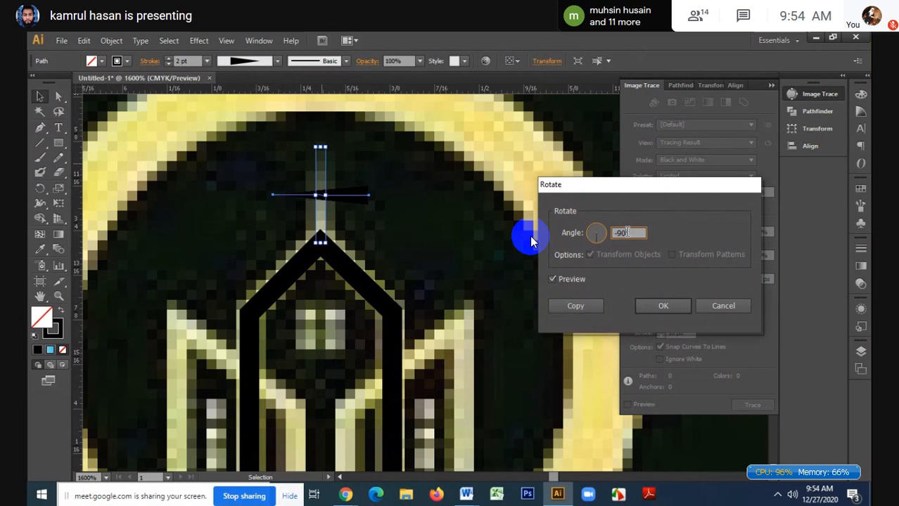
double_click(622, 233)
type("-180")
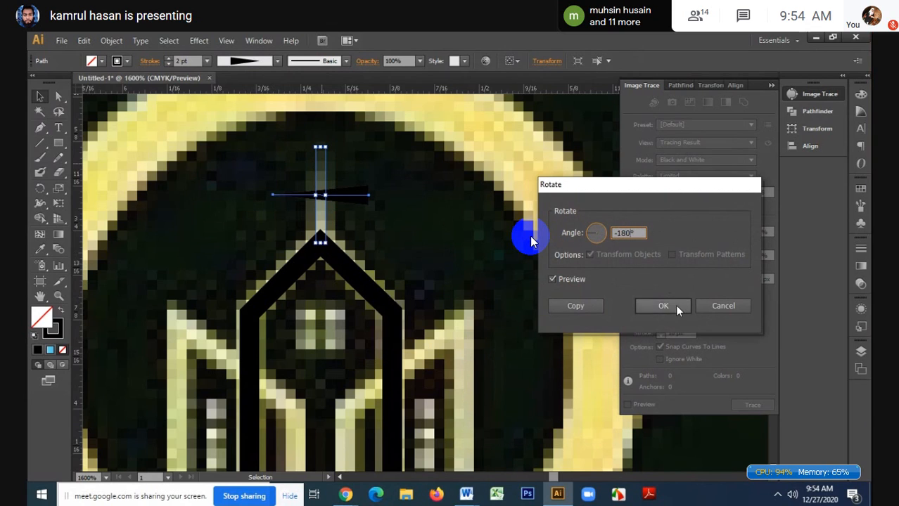
left_click(673, 306)
left_click(425, 225)
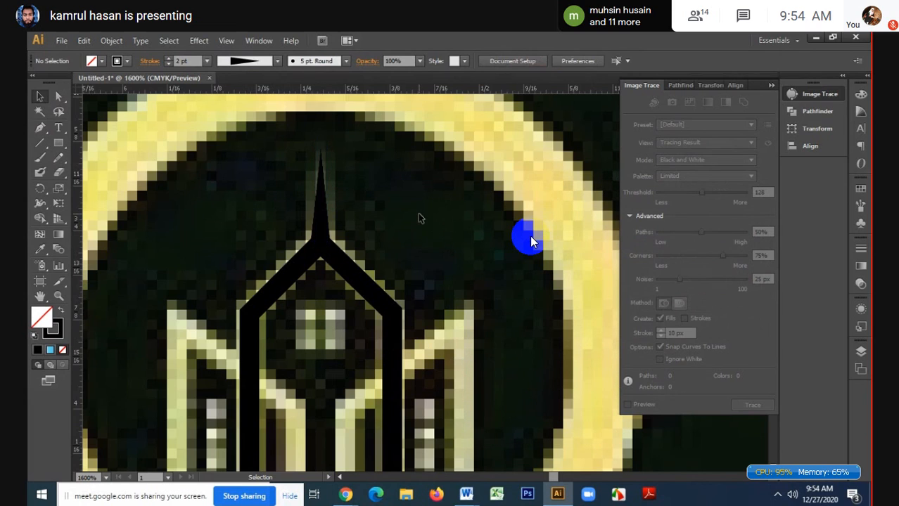
- Stretch the spire slightly upward from its tip while keeping its base on the central tower's peak
left_click(322, 206)
left_click_drag(322, 153, 320, 140)
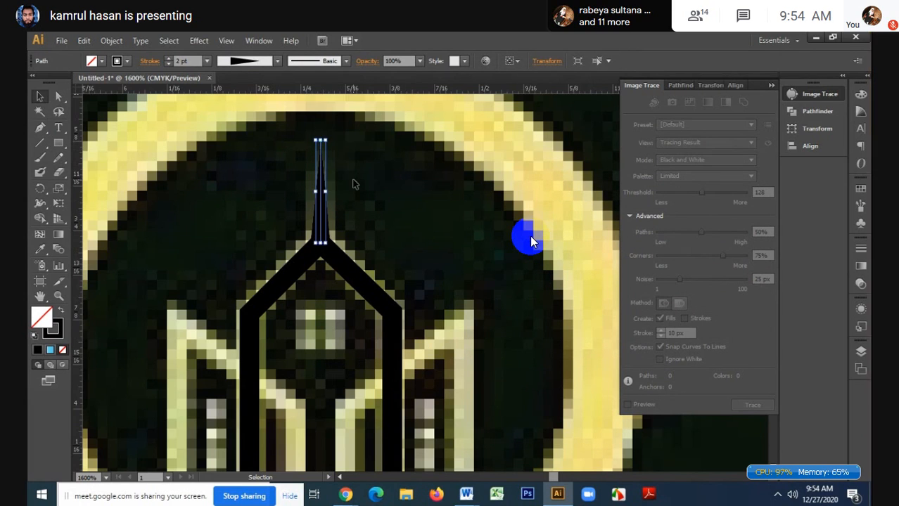
left_click(355, 185)
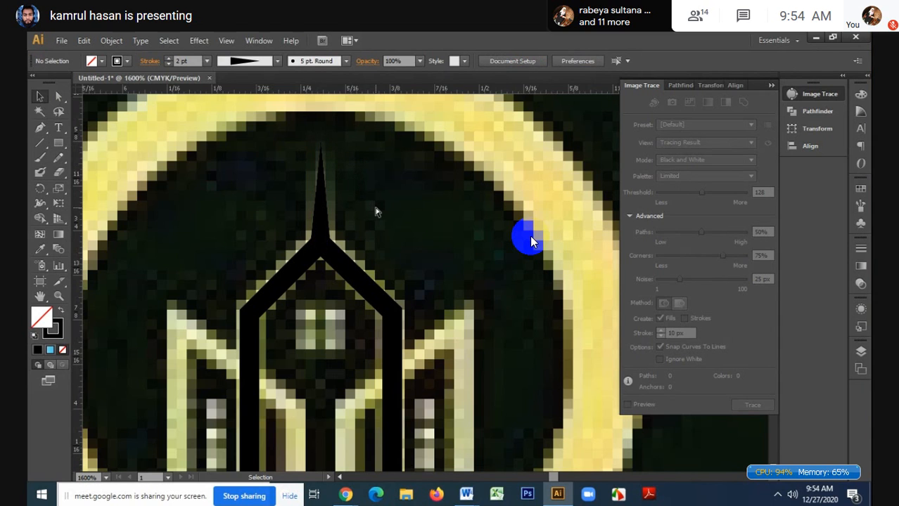
- Show all hidden tower outlines and windows again, and clear the selection
key("ctrl+alt+3")
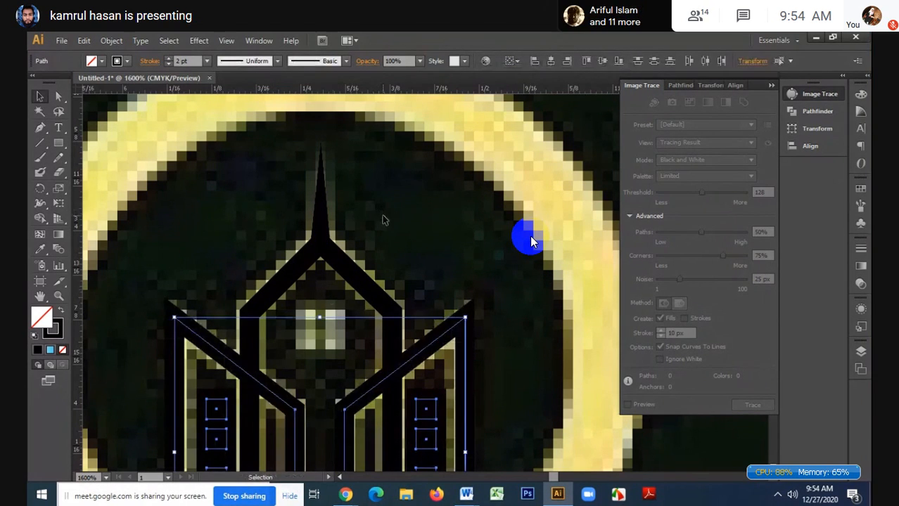
left_click(383, 218)
- Give the right tower's top window square a solid black fill without stroke and copy it into a two-by-two window grid in the central tower
scroll(300, 318, "up", 2)
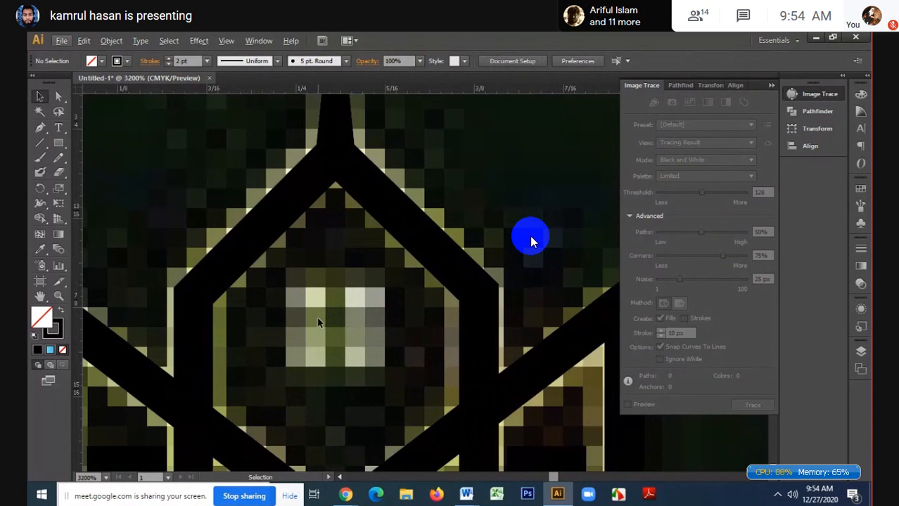
scroll(318, 322, "down", 1)
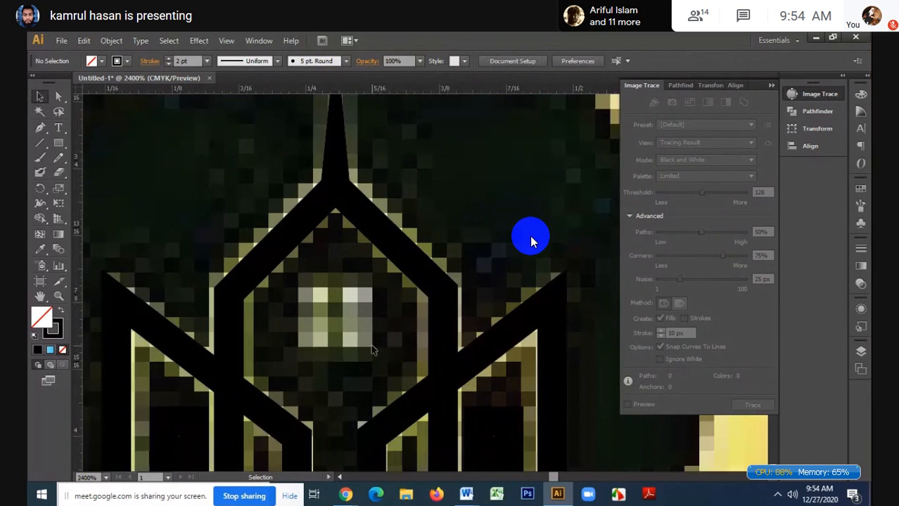
left_click(503, 447)
left_click_drag(497, 445, 574, 378)
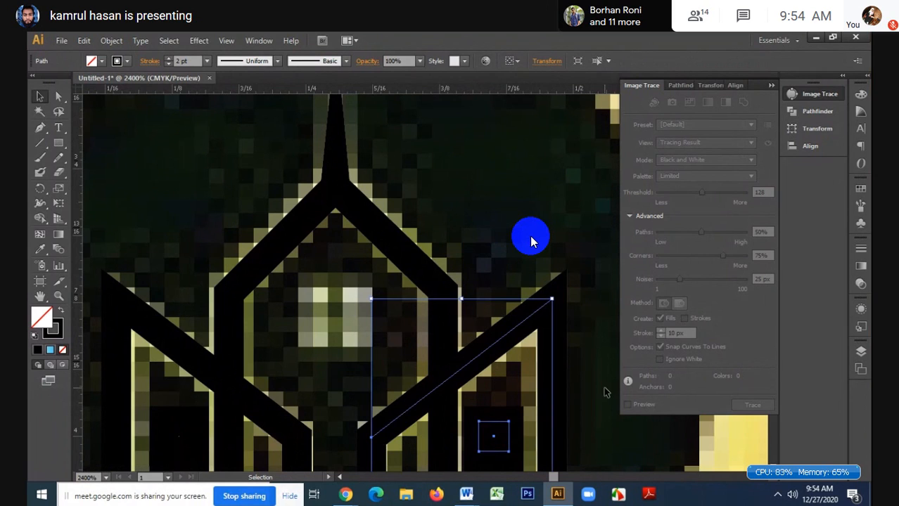
left_click(509, 441)
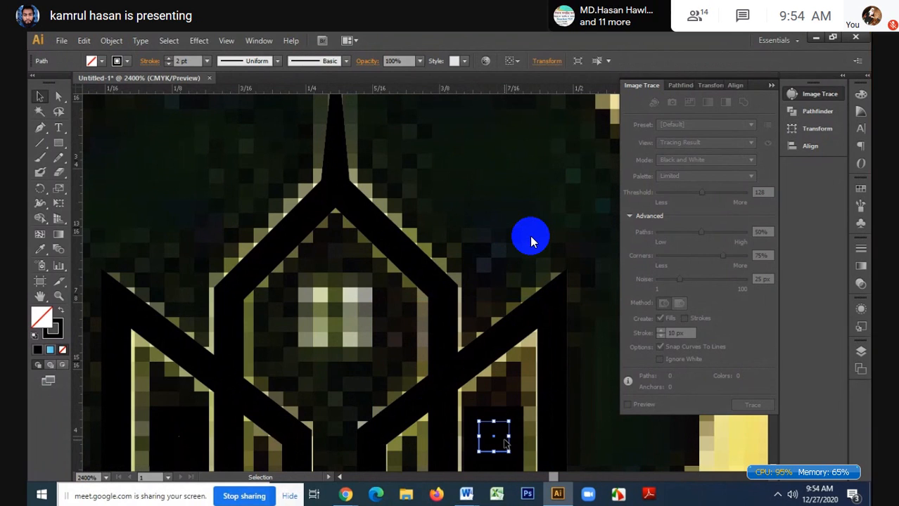
left_click(61, 313)
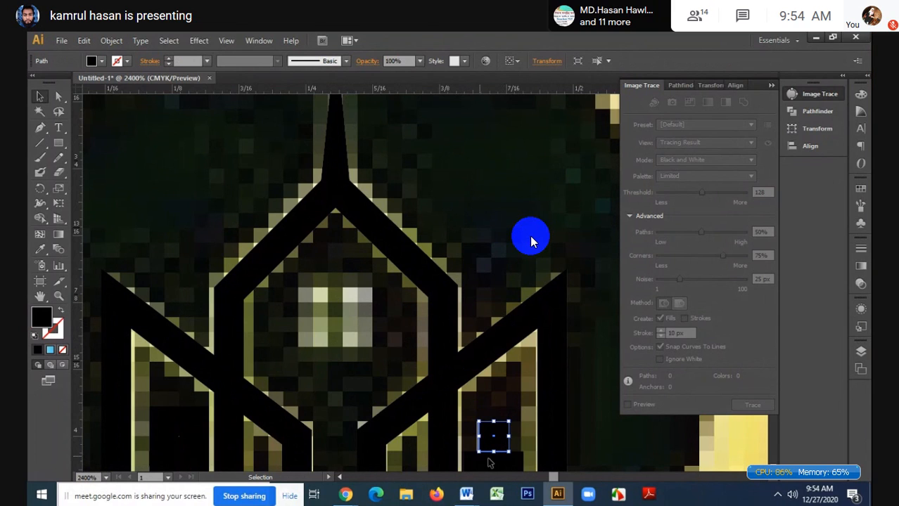
left_click_drag(497, 451, 361, 340)
left_click(317, 295, "shift")
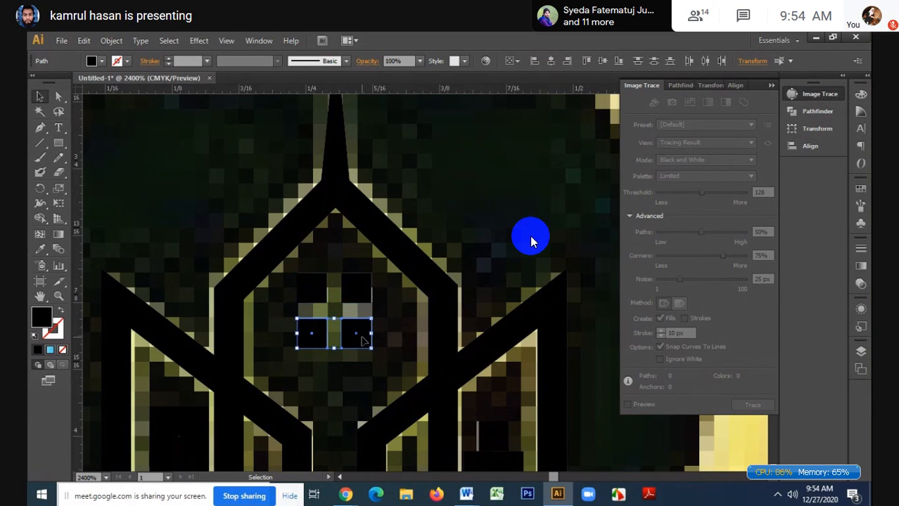
- Move the reference image away from behind the traced building icon onto the empty canvas beside it
scroll(365, 341, "down", 1)
scroll(364, 341, "down", 6)
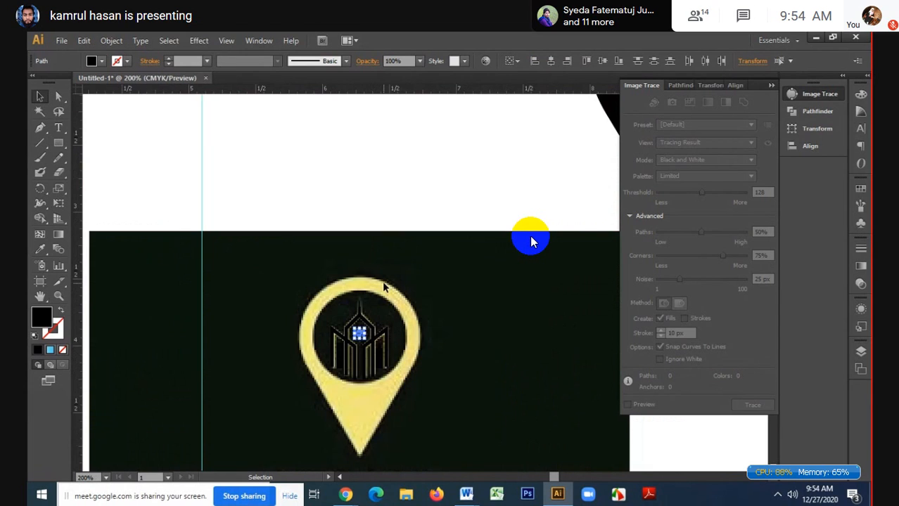
left_click(531, 243)
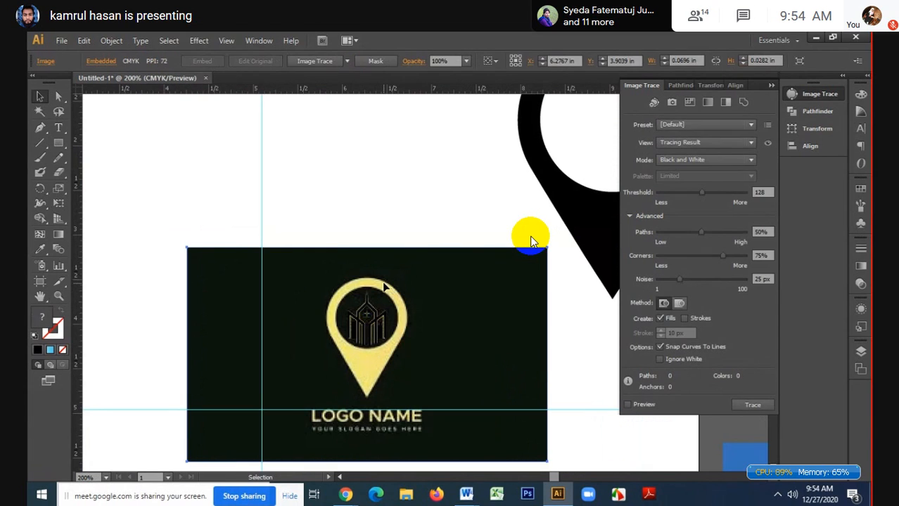
left_click(423, 227)
scroll(424, 228, "down", 1)
left_click_drag(455, 317, 288, 383)
- Draw a vertical straight line on the empty area above the left tower and set its stroke weight to 2 pt
scroll(380, 310, "up", 3)
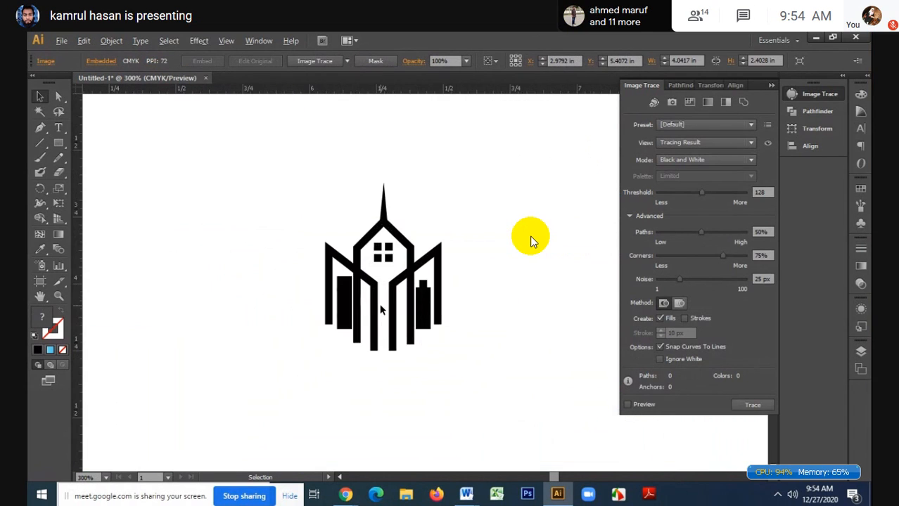
scroll(379, 309, "up", 4)
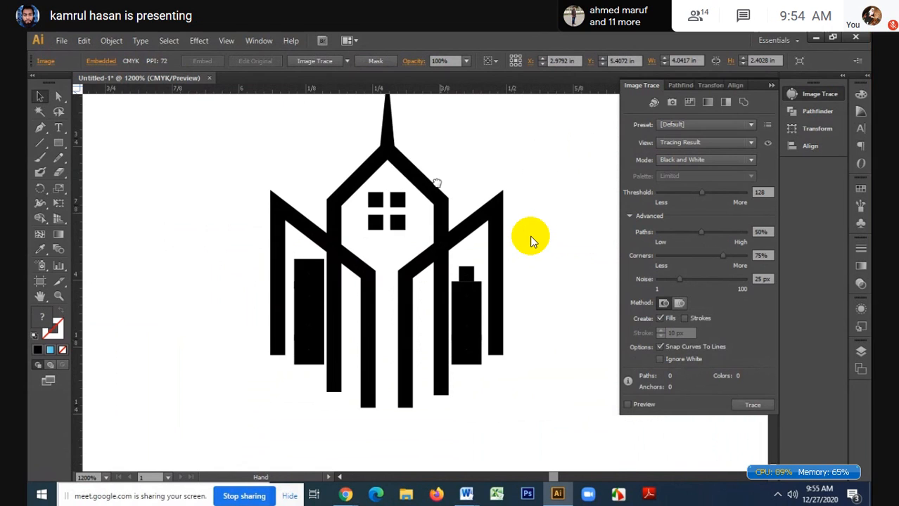
scroll(405, 278, "up", 2)
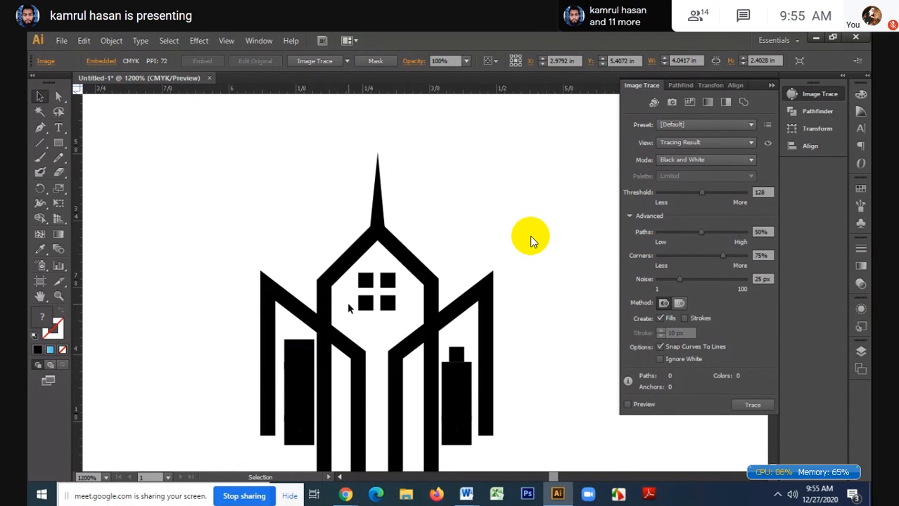
scroll(348, 307, "up", 3)
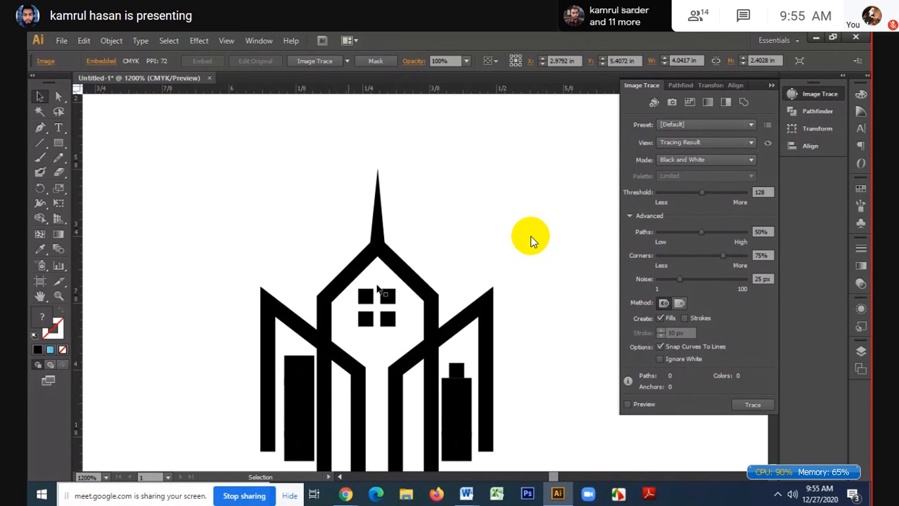
left_click(40, 143)
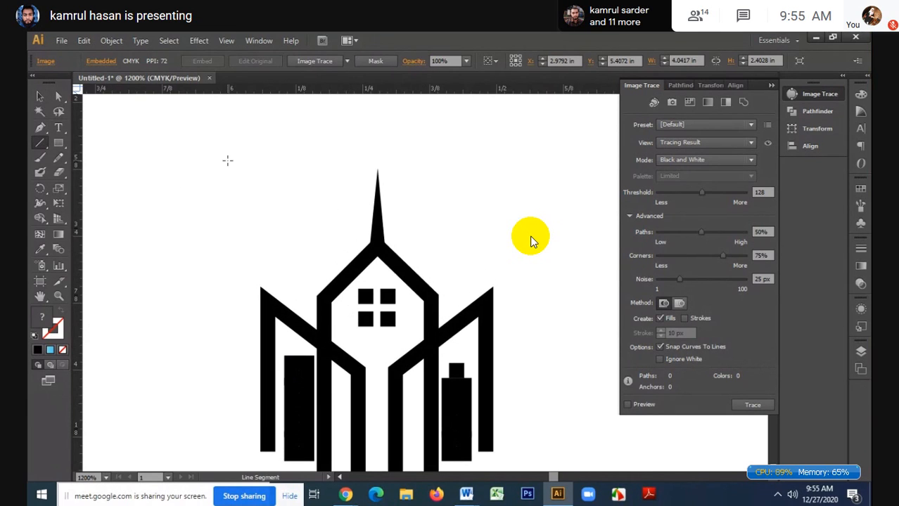
left_click_drag(252, 126, 252, 209)
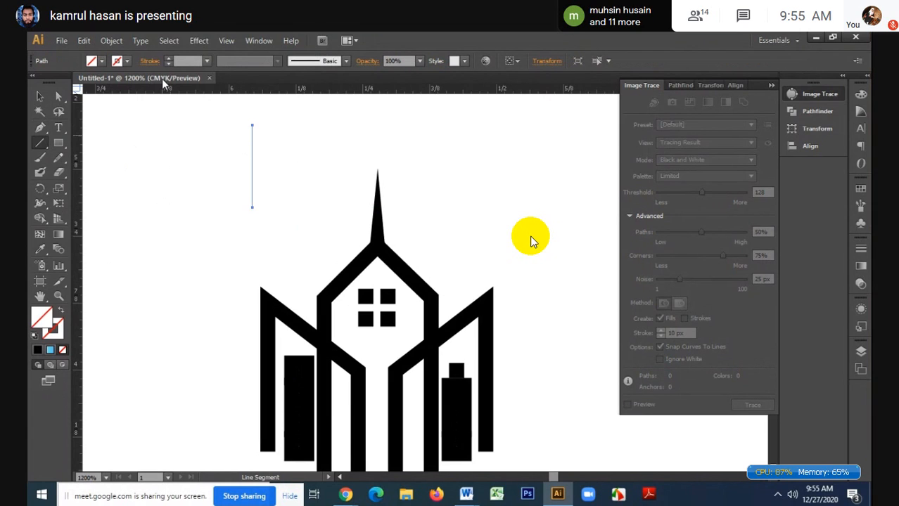
left_click(187, 61)
type("3")
key("Return")
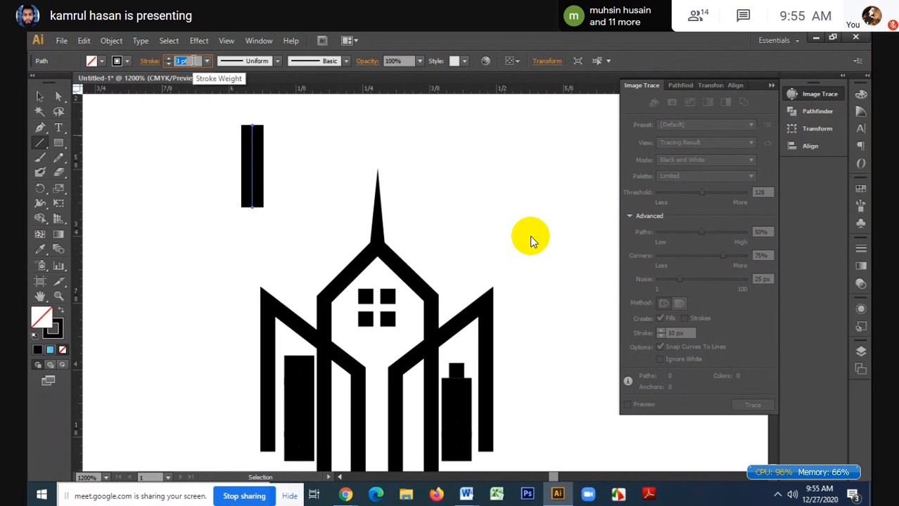
type("2")
key("Return")
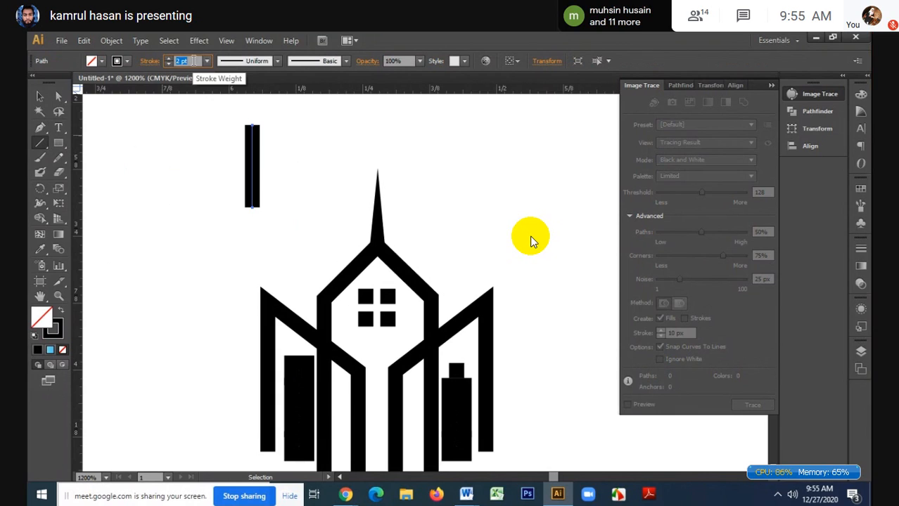
- Extend the new vertical line downward and apply the tapered triangular variable width profile to its stroke
left_click(40, 97)
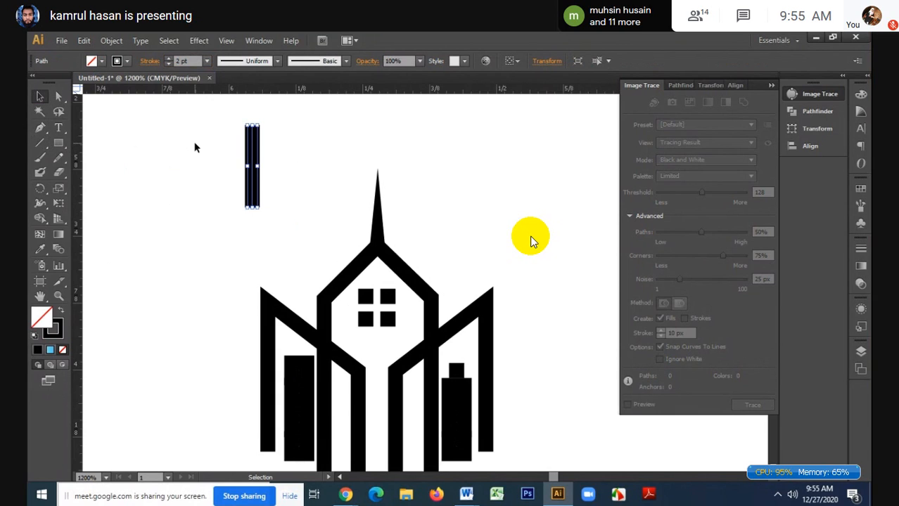
left_click_drag(211, 130, 288, 184)
left_click_drag(251, 209, 252, 239)
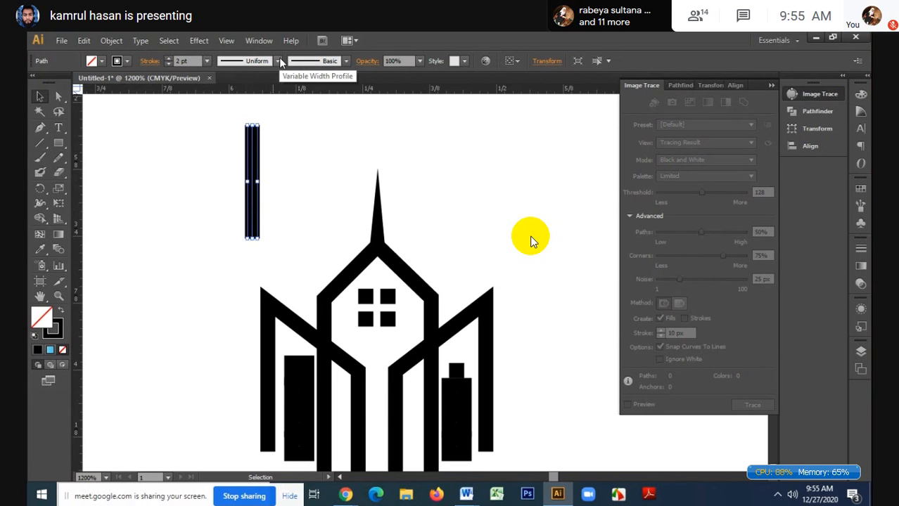
left_click(277, 61)
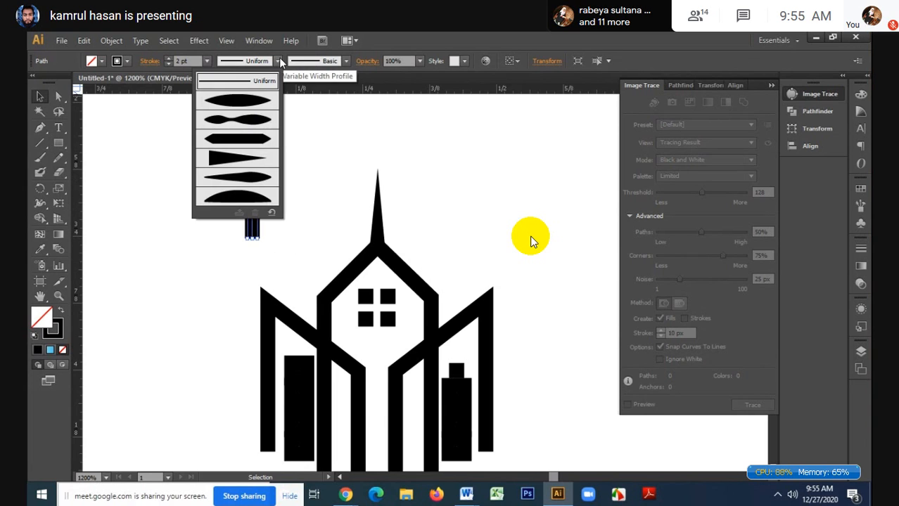
left_click(250, 160)
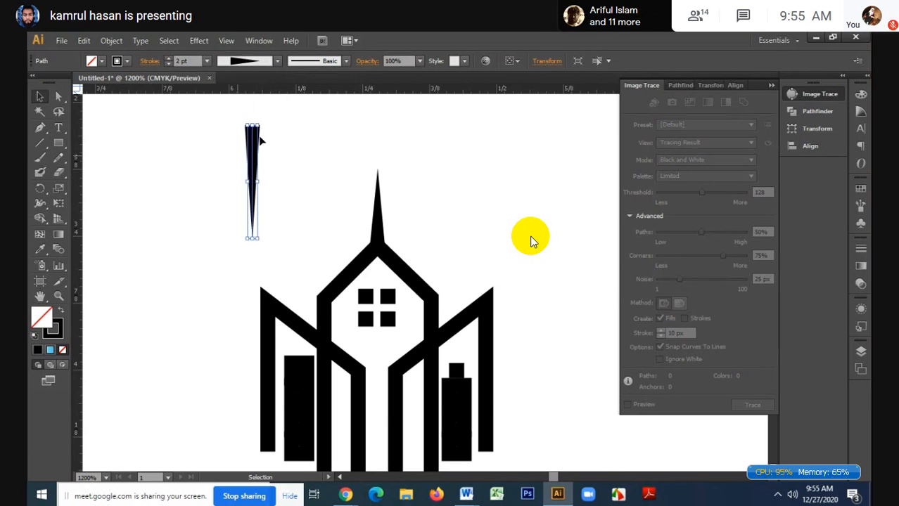
- Rotate the tapered line by -180° and place it above the right tower, leaving nothing selected
right_click(251, 154)
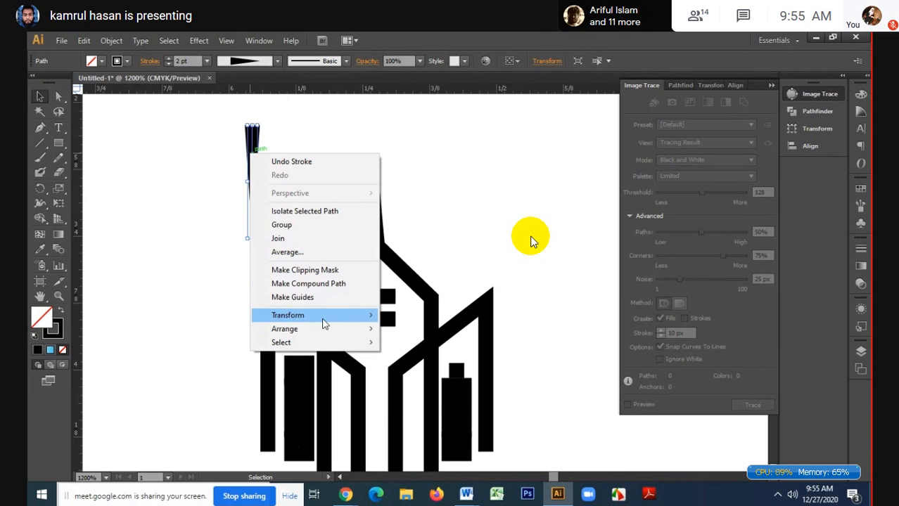
mouse_move(325, 321)
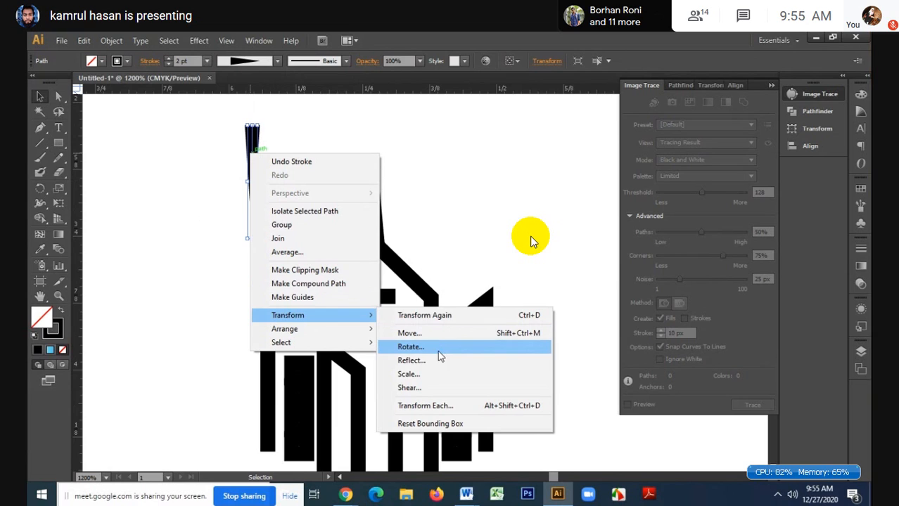
left_click(438, 348)
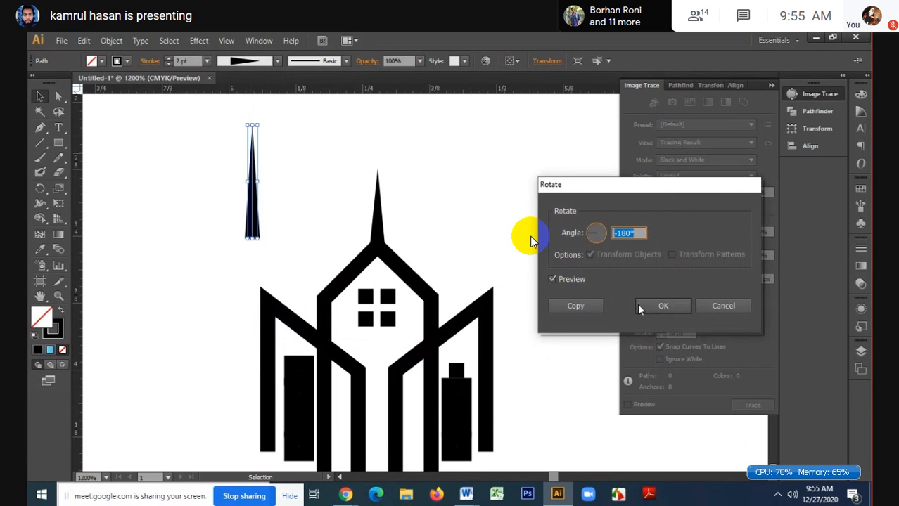
left_click(663, 305)
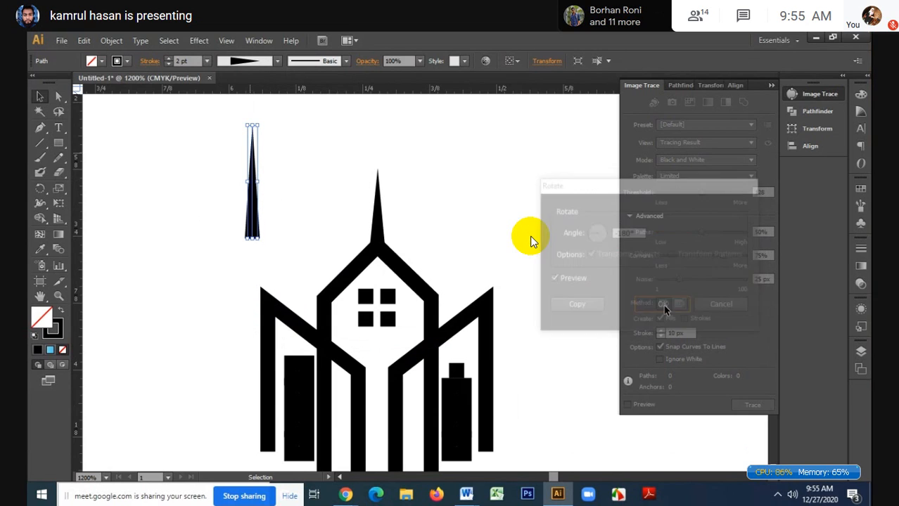
left_click_drag(254, 168, 482, 156)
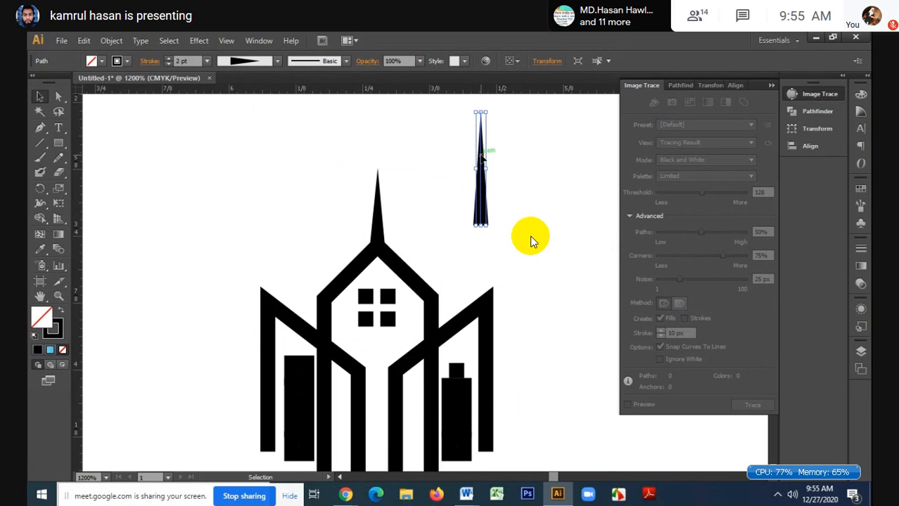
left_click(496, 126)
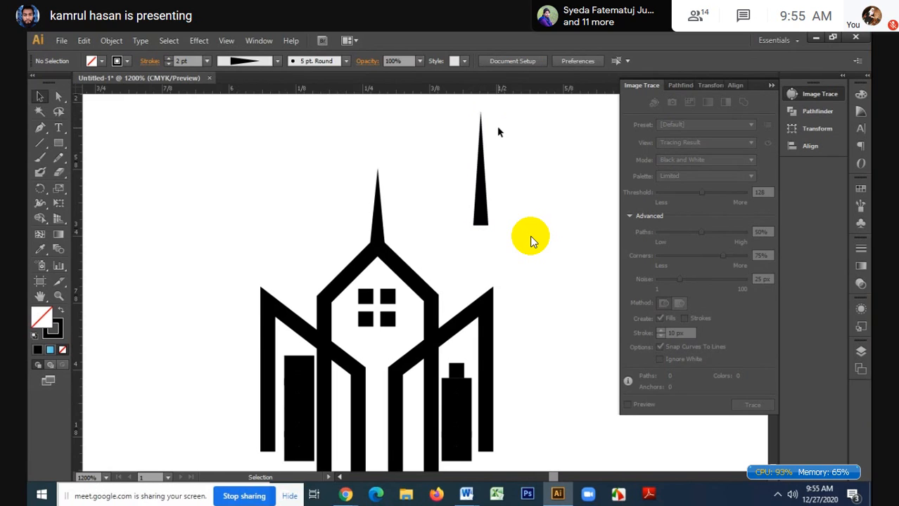
- Swap fill and stroke on the left tower's four window squares so each has a black fill and no stroke
left_click(301, 370)
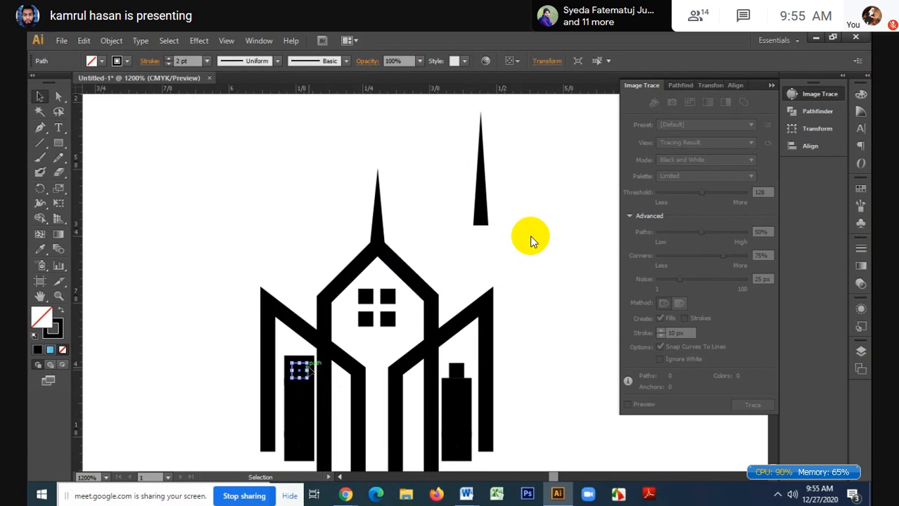
left_click(61, 309)
left_click(303, 401)
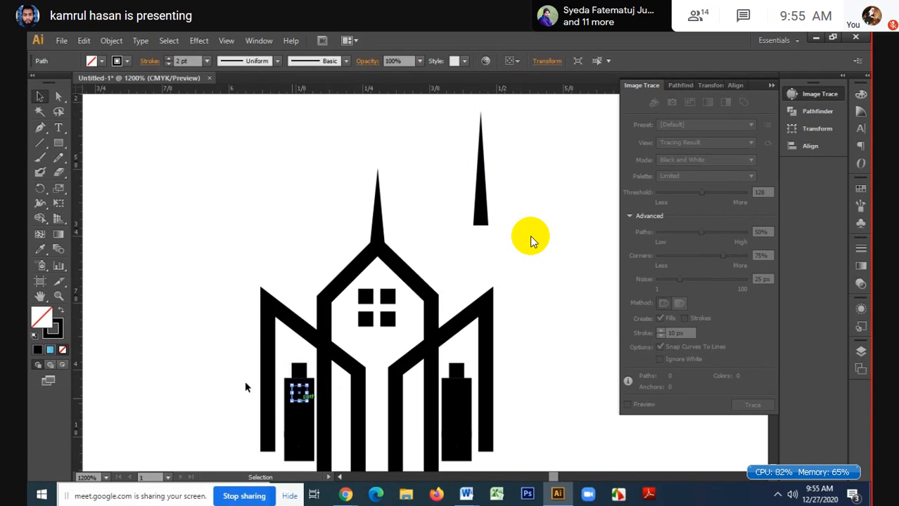
left_click(61, 309)
left_click(301, 426)
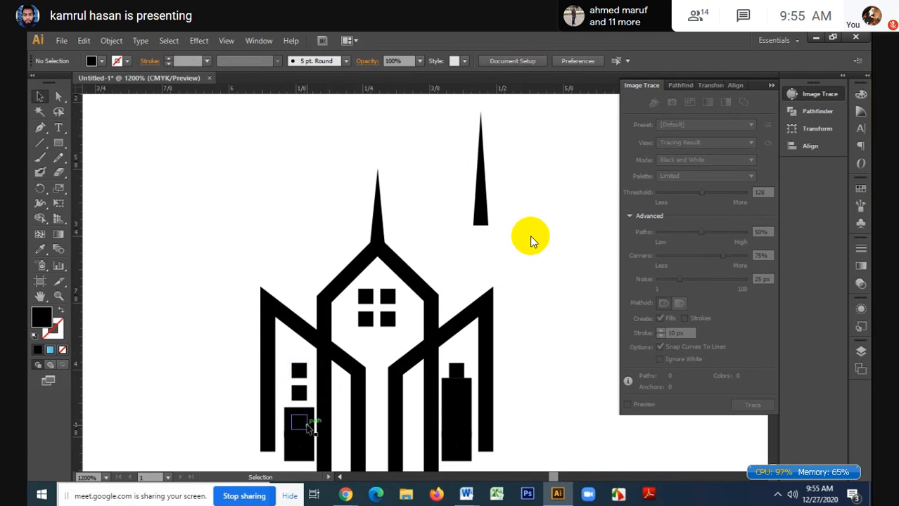
left_click(307, 424)
left_click(61, 310)
left_click(296, 445)
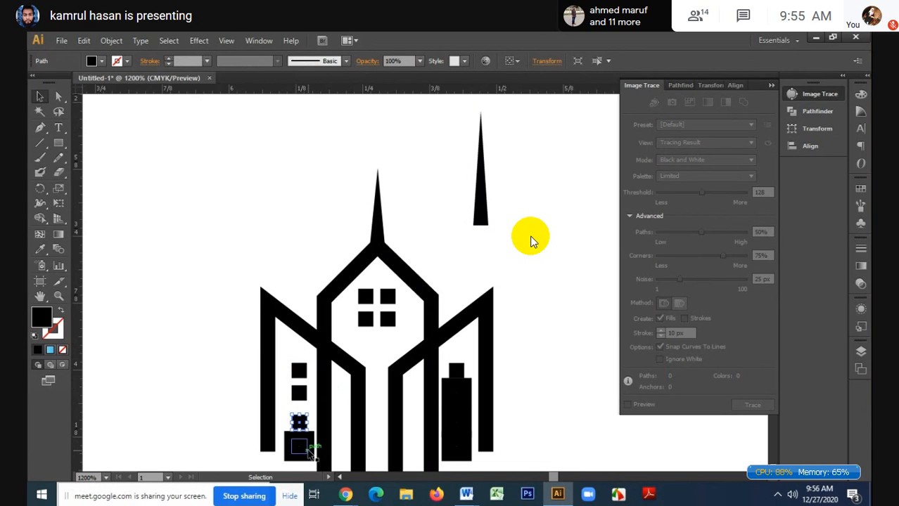
left_click(61, 309)
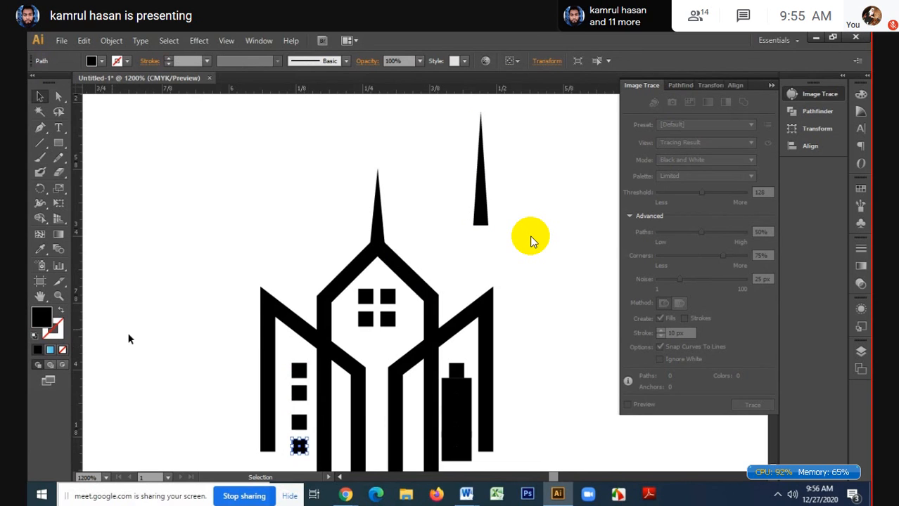
- Swap fill and stroke on the right tower's three remaining outlined window squares, giving them black fills without strokes, and clear the selection
left_click(463, 397)
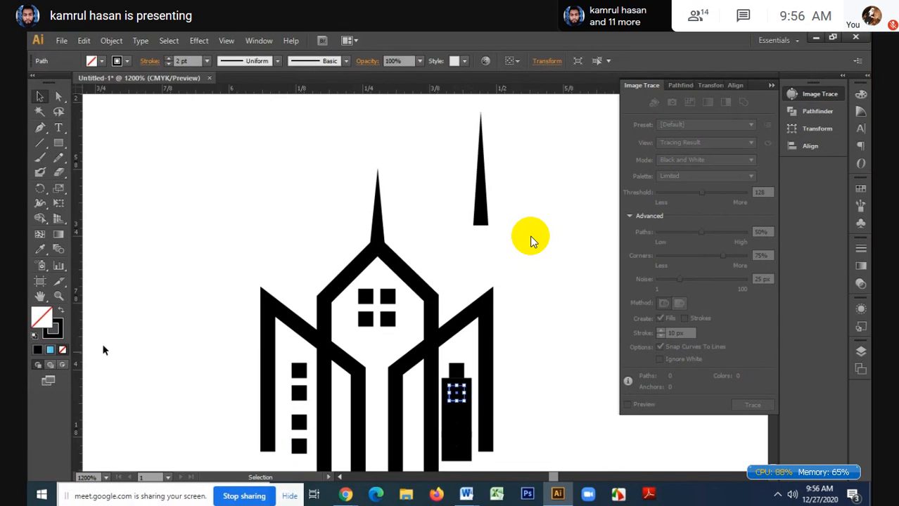
left_click_drag(456, 392, 462, 426)
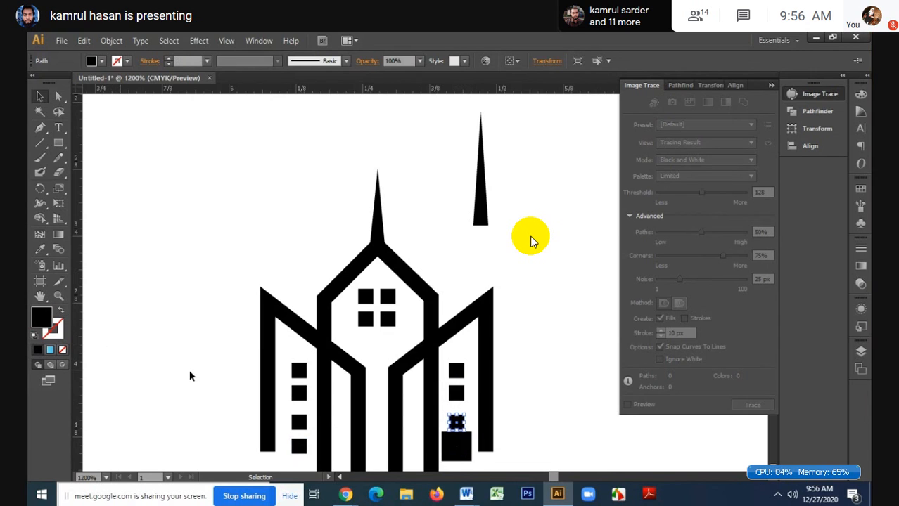
key("Down")
key("Down")
key("Down")
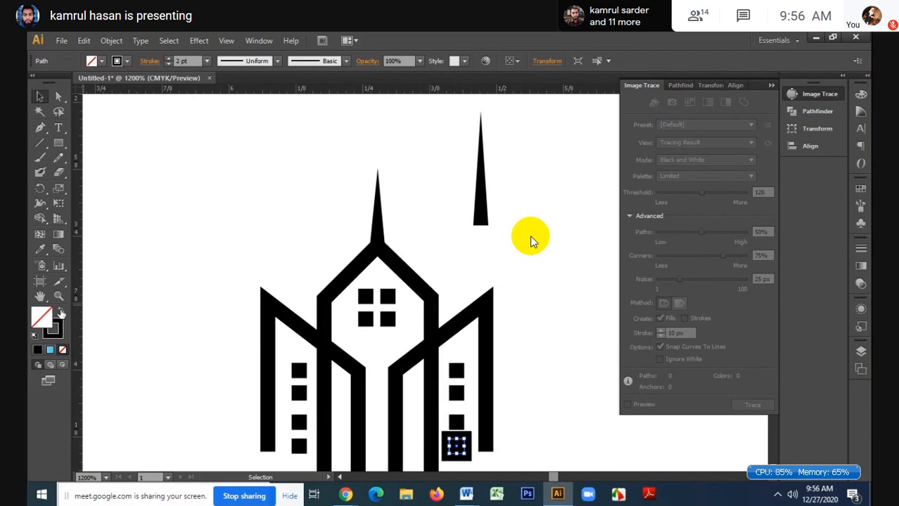
left_click(61, 311)
left_click(161, 352)
scroll(160, 352, "down", 2)
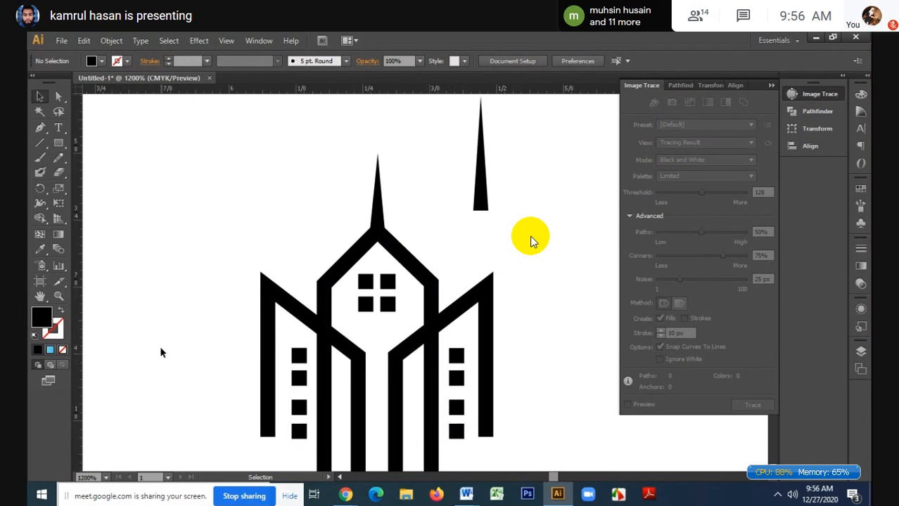
- Distribute the four window squares evenly in the vertical direction within each of the left and right towers, leaving nothing selected
left_click_drag(295, 345, 302, 436)
left_click(639, 64)
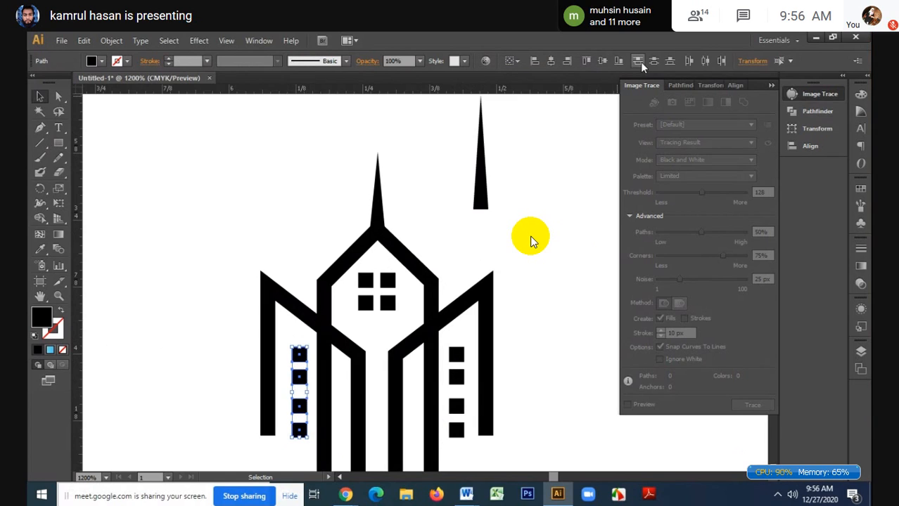
left_click_drag(461, 335, 462, 455)
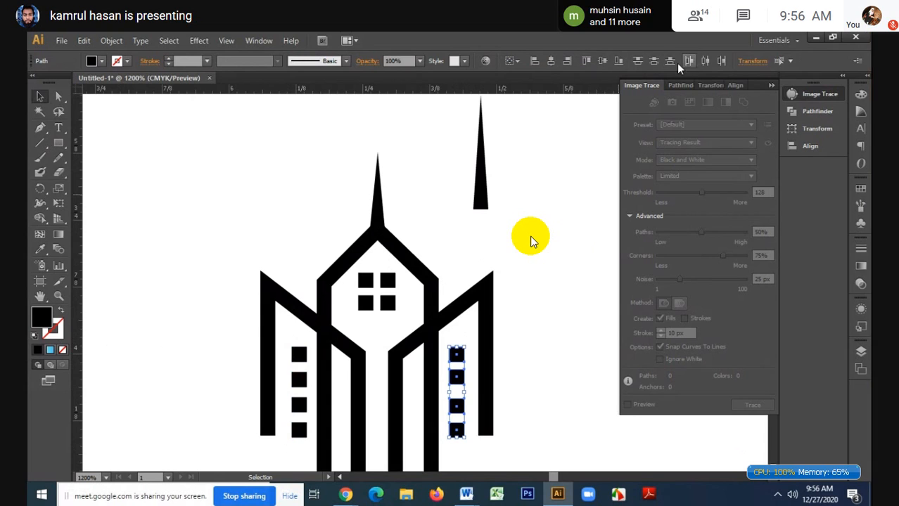
left_click(642, 62)
left_click(572, 246)
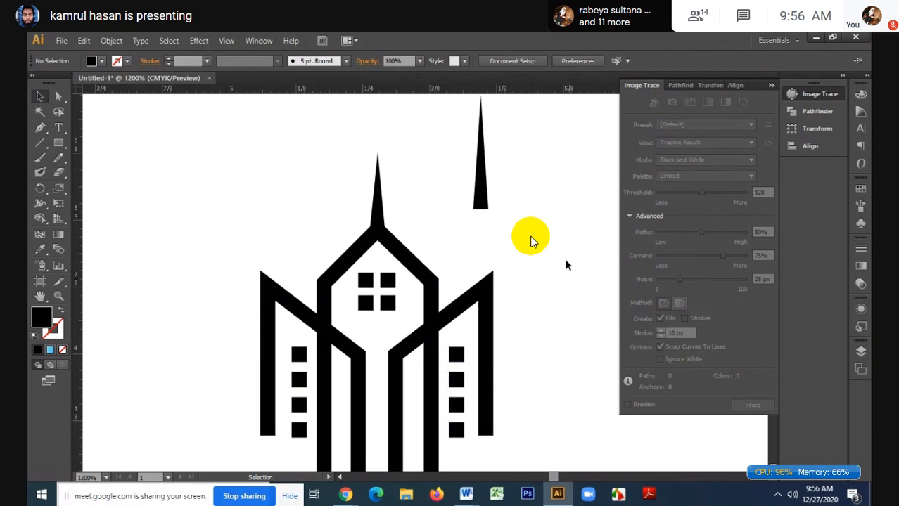
- Shift the right and left towers' window columns slightly outward so each is centred between its tower's vertical bars
scroll(481, 424, "up", 2)
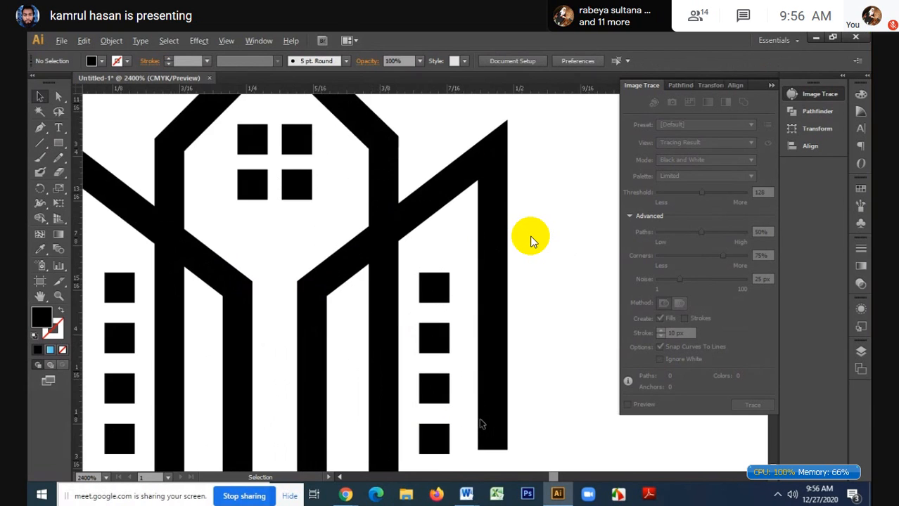
scroll(481, 424, "down", 1)
left_click_drag(457, 315, 445, 457)
key("Right")
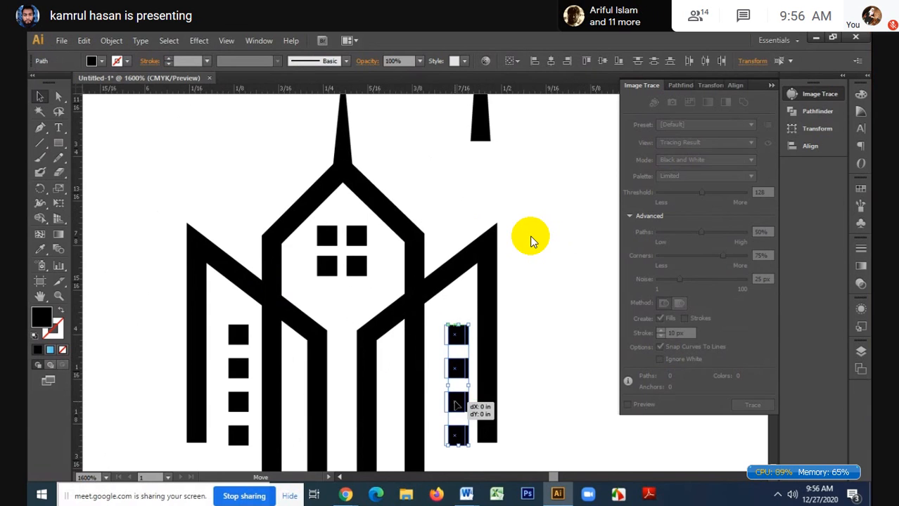
left_click_drag(458, 404, 450, 406)
left_click_drag(234, 317, 236, 436)
left_click(532, 240)
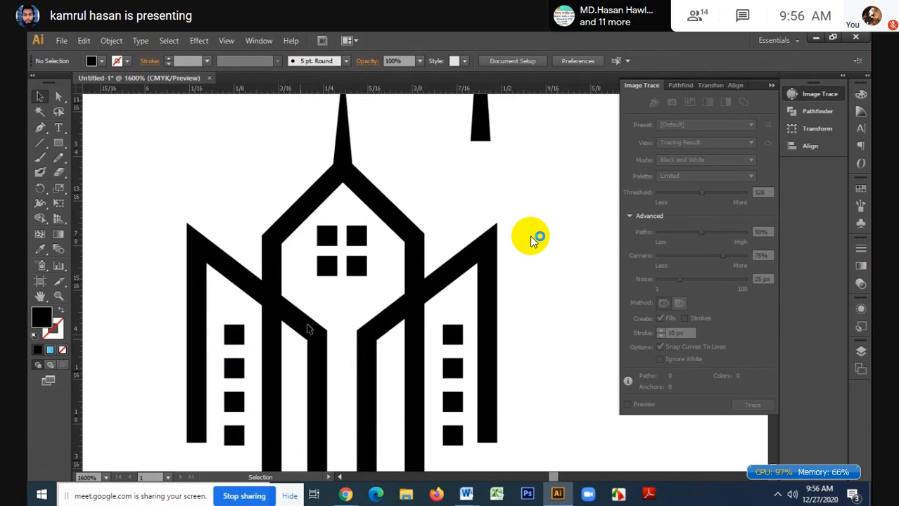
- Lower the upper two squares of the central window closer to the lower pair and align their top edges
scroll(340, 223, "up", 3, "alt")
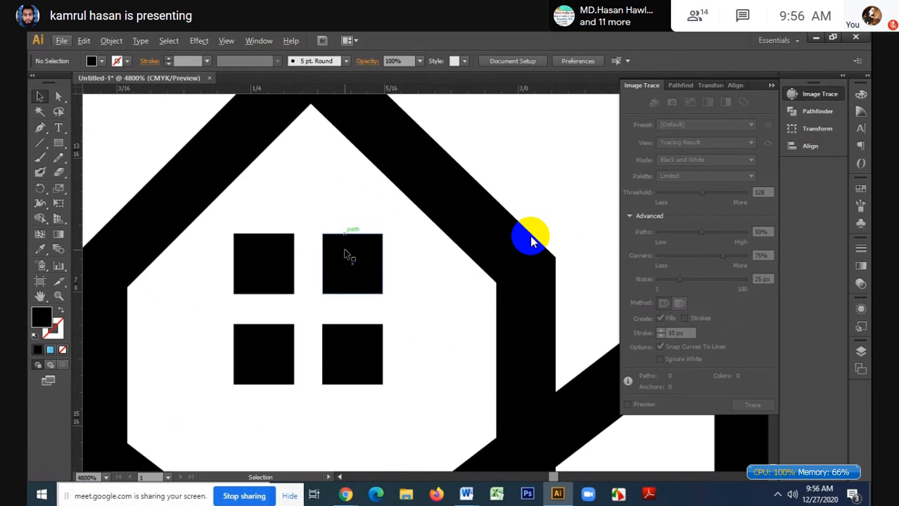
left_click_drag(264, 283, 264, 294)
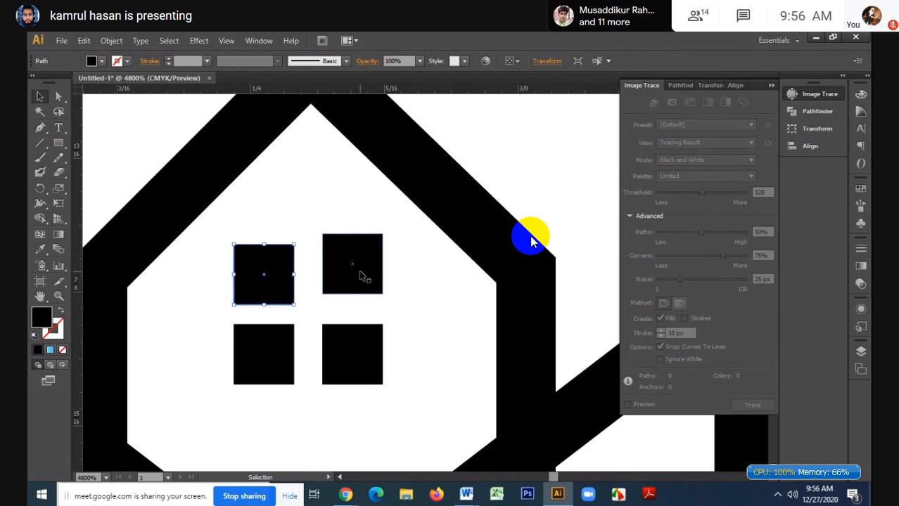
left_click_drag(361, 285, 361, 298)
left_click(271, 272, "shift")
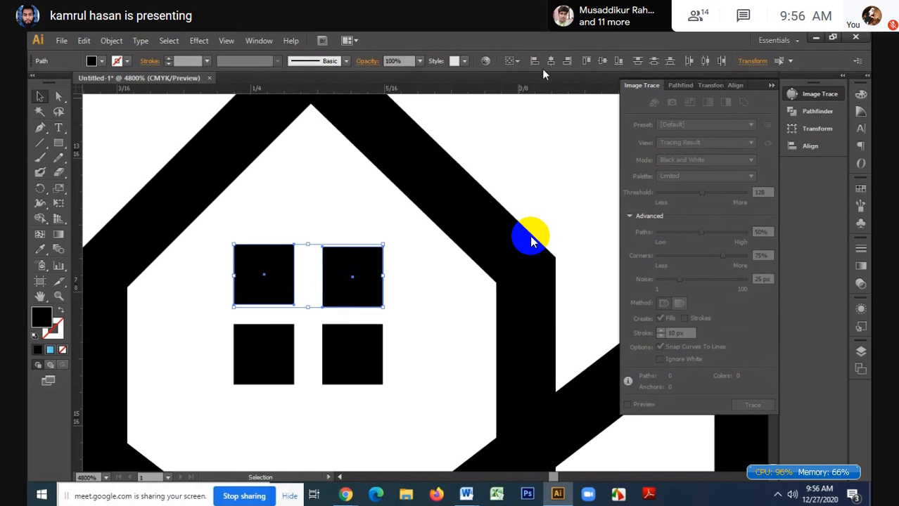
left_click(585, 60)
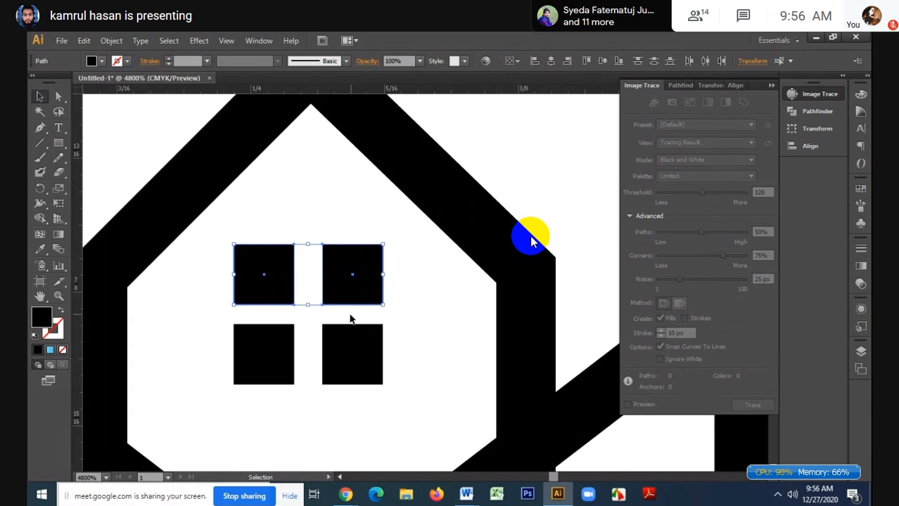
left_click(221, 345)
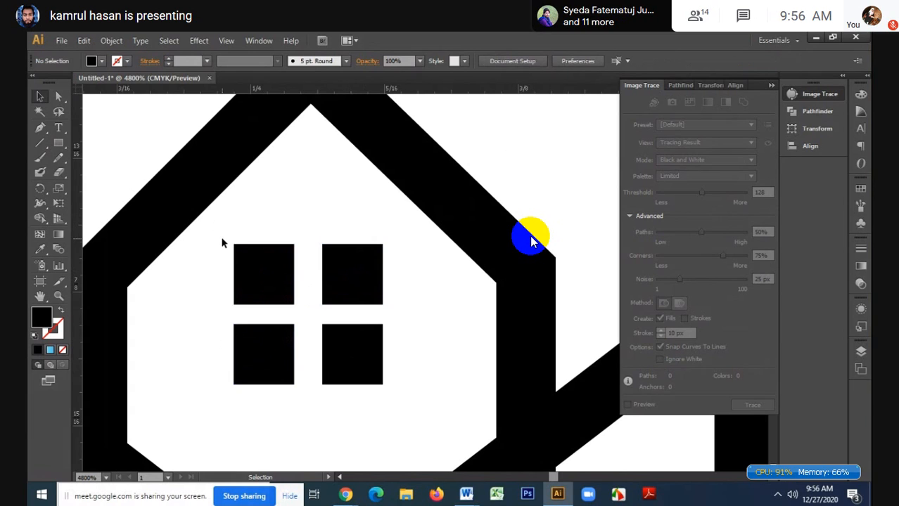
- Move the central window's left two squares closer to the right pair and centre all four beneath the roof peak
left_click_drag(248, 321, 274, 352)
left_click(322, 218)
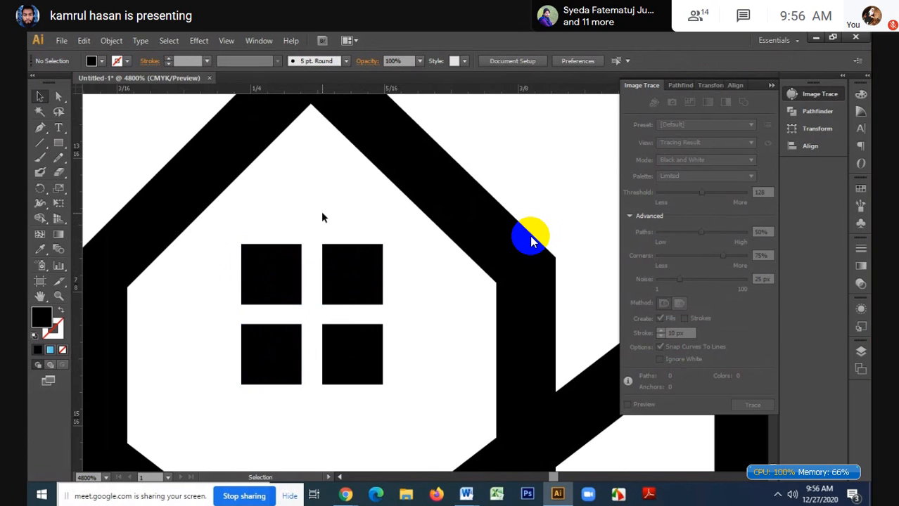
left_click_drag(228, 238, 366, 364)
left_click_drag(366, 348, 366, 346)
left_click(416, 339)
- Move the black location pin so its round opening surrounds the building icon, and delete the spare tapered spire beside the building
key("ctrl+minus")
key("ctrl+minus")
key("ctrl+minus")
key("ctrl+minus")
key("ctrl+minus")
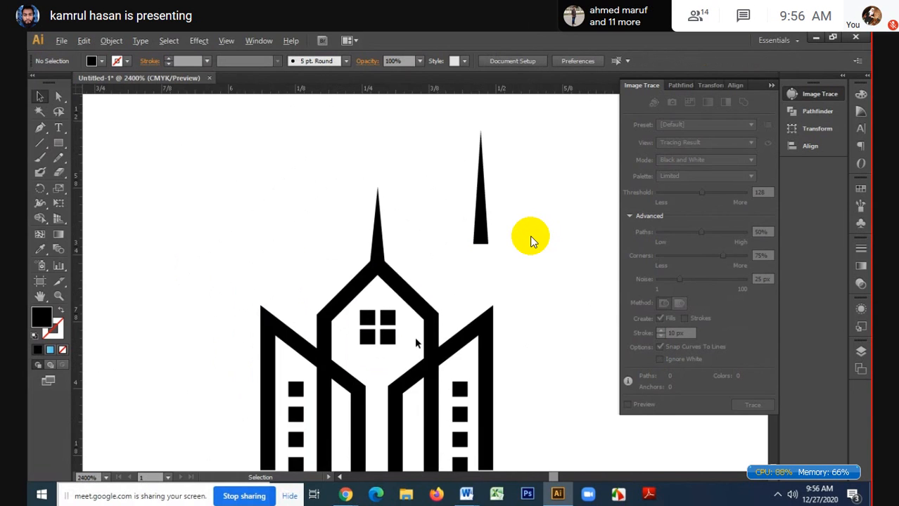
key("ctrl+minus")
key("ctrl+minus")
key("ctrl+minus")
key("ctrl+minus")
key("ctrl+minus")
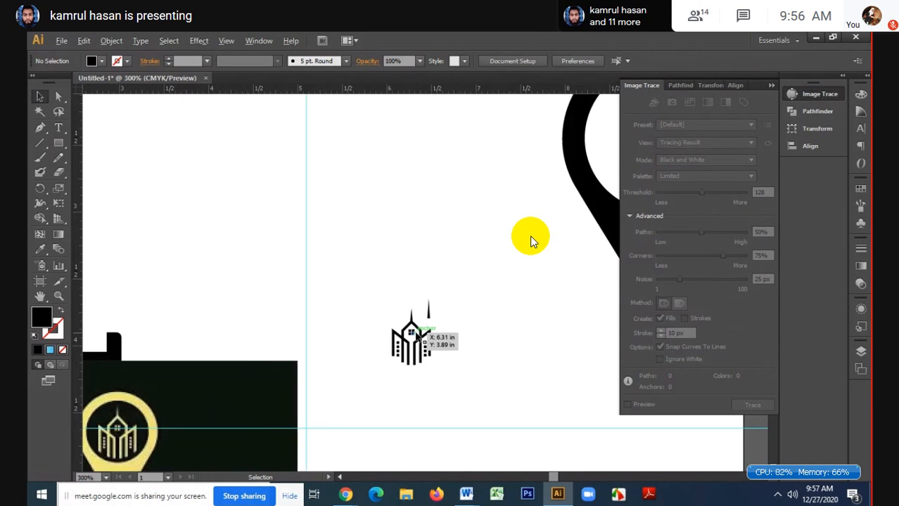
left_click_drag(393, 339, 324, 329)
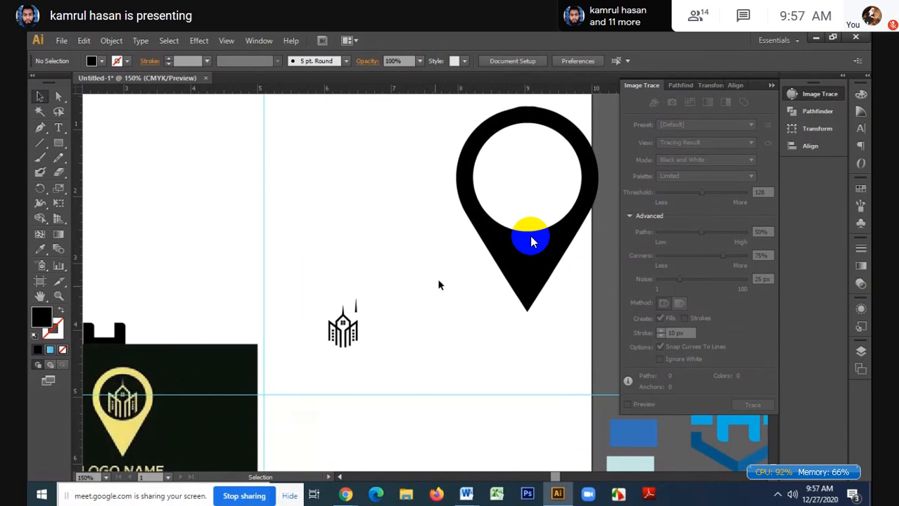
left_click_drag(522, 263, 340, 406)
left_click(358, 309)
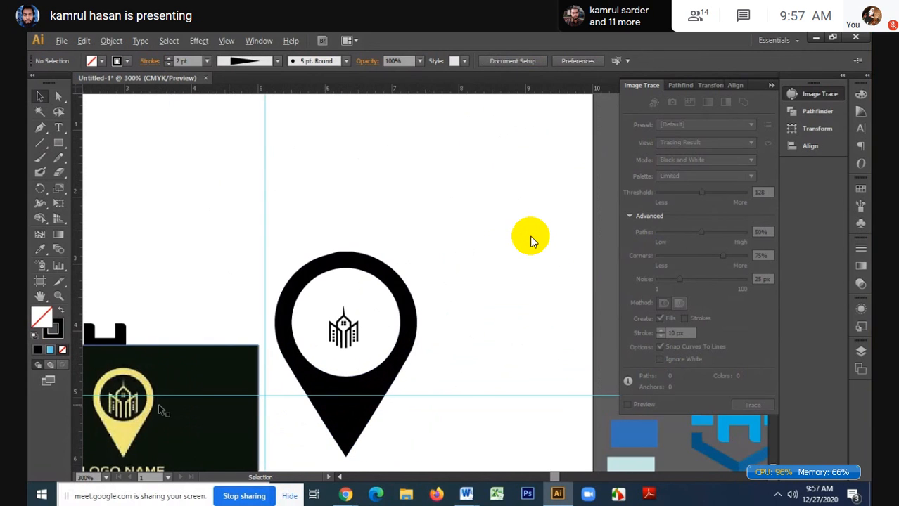
- Move the pin clear of the building icon and draw a rectangle that fully covers its circular head
scroll(99, 416, "up", 1)
scroll(99, 416, "up", 1)
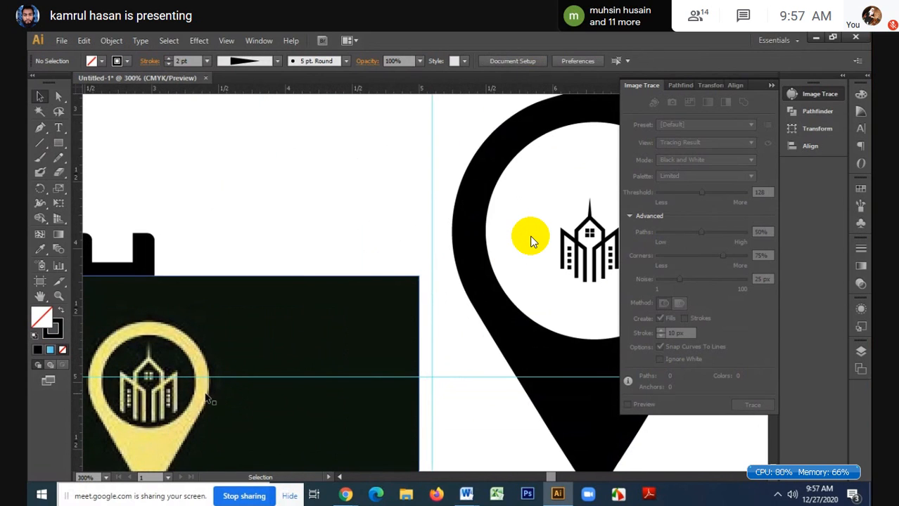
scroll(209, 399, "down", 2)
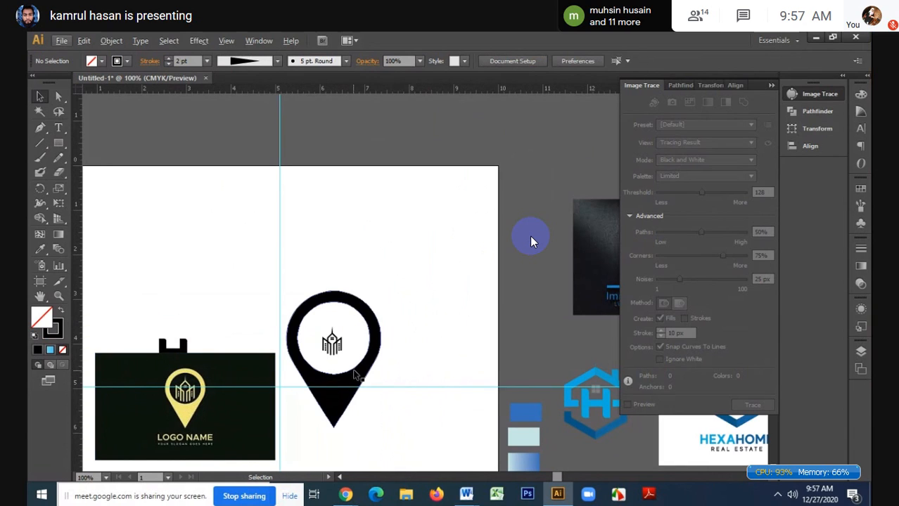
left_click_drag(355, 374, 447, 320)
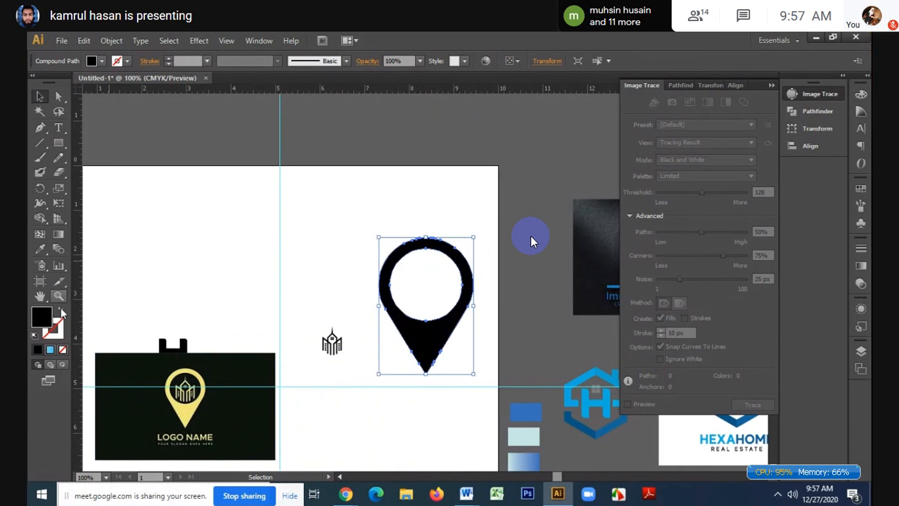
left_click(58, 142)
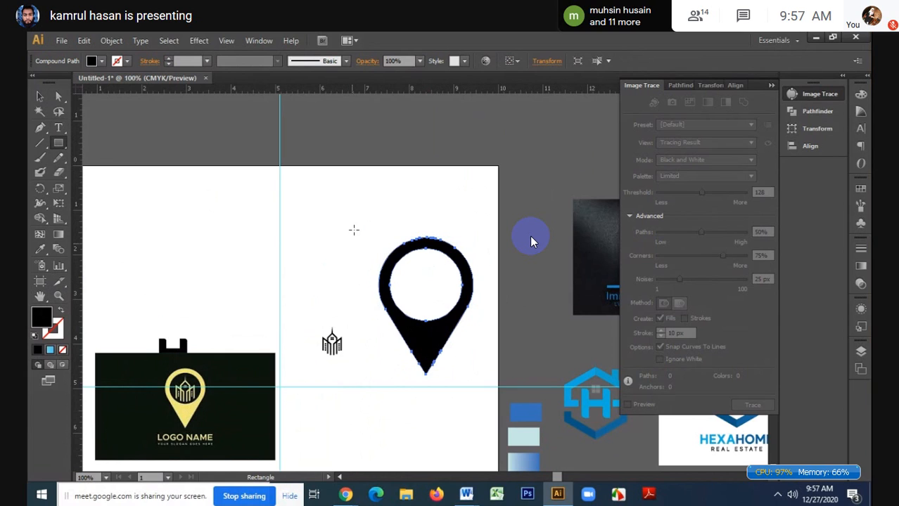
left_click_drag(367, 221, 484, 346)
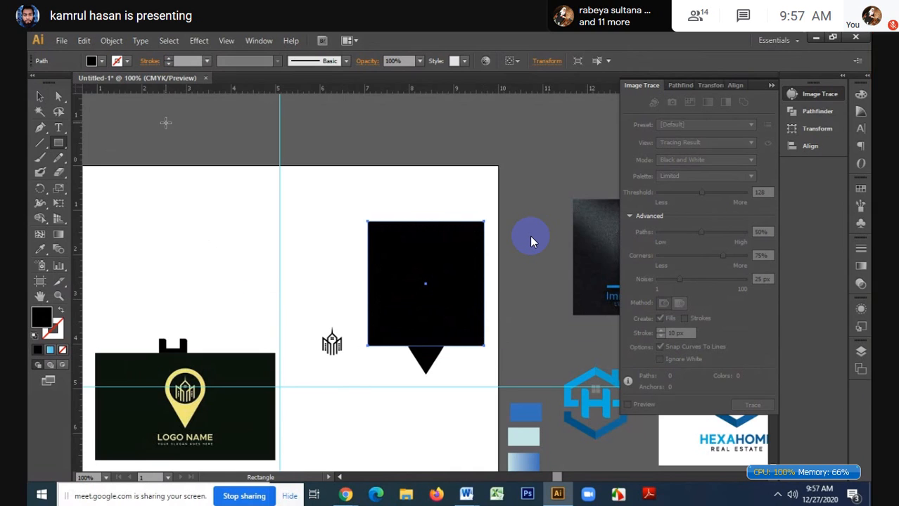
- Fill the new rectangle with the dark blue swatch
key("ctrl")
left_click(97, 61)
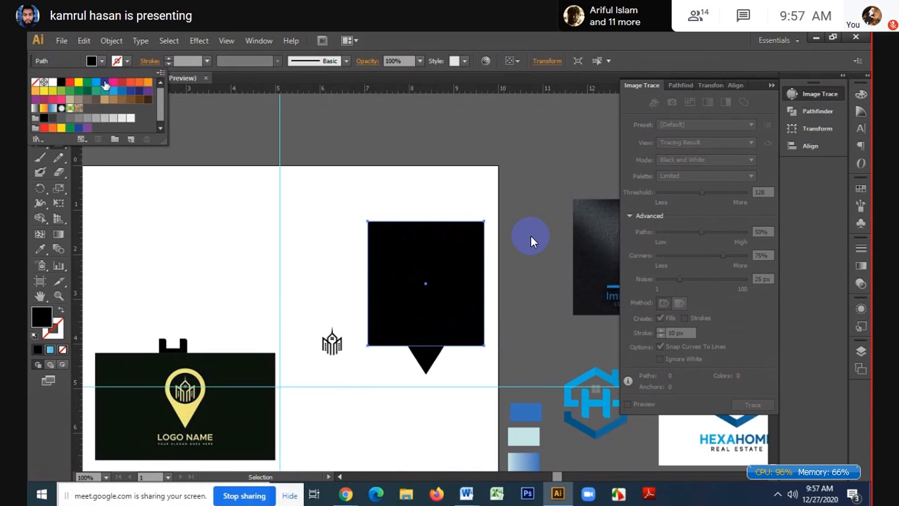
left_click(105, 85)
left_click(47, 100)
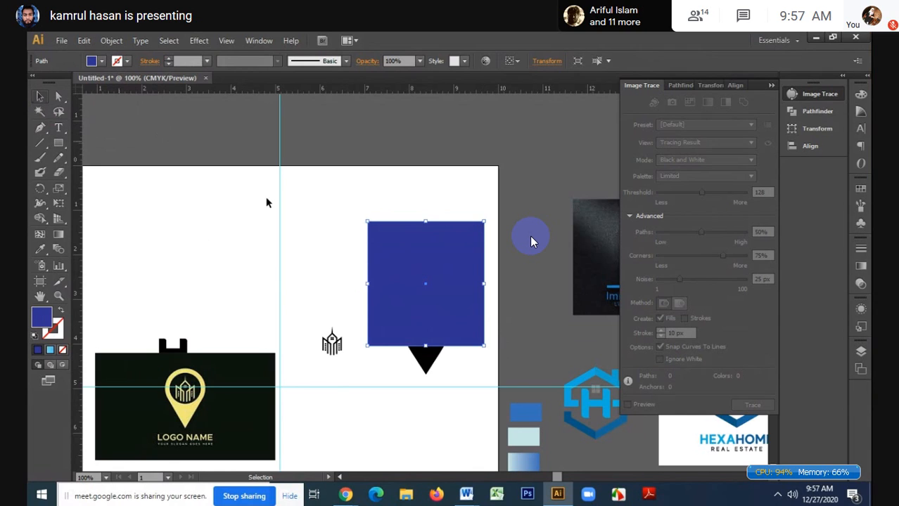
- Use Shape Builder on the rectangle and pin to form a blue circle in the pin's opening, and delete the rectangle's outer remainder
left_click_drag(429, 267, 476, 319)
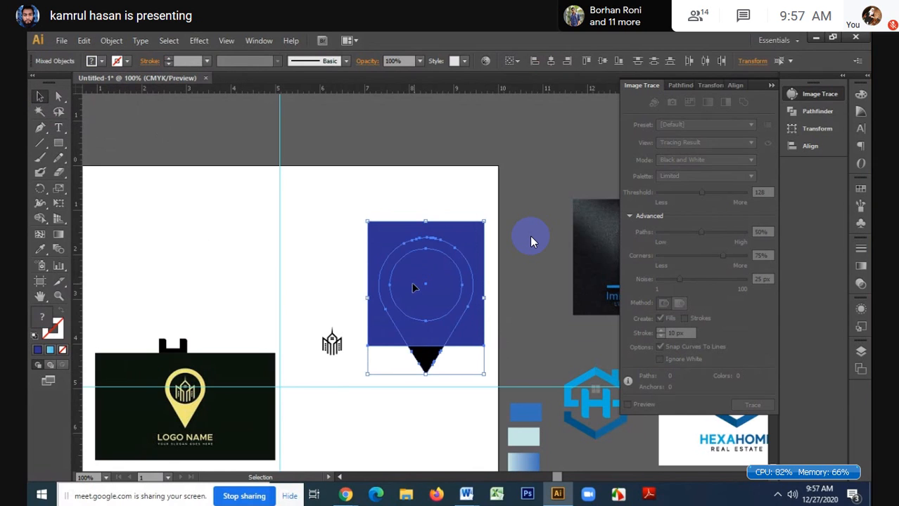
left_click(40, 218)
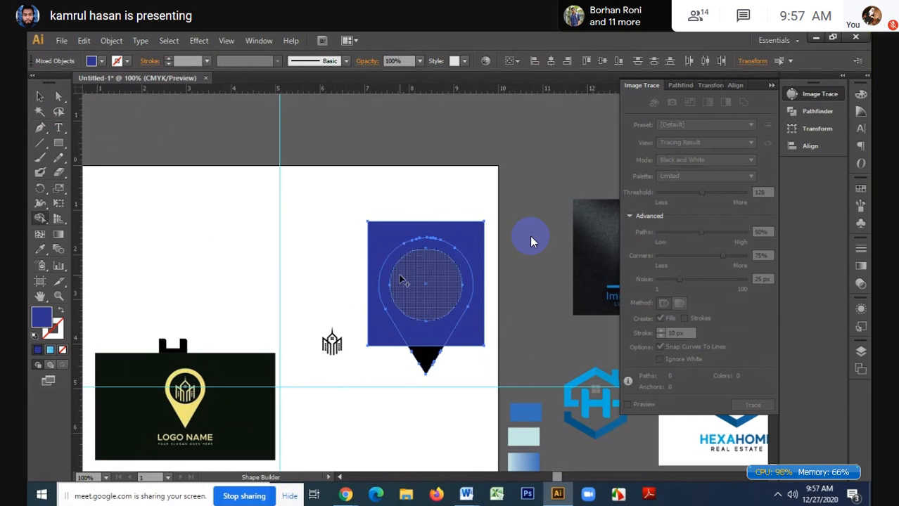
left_click_drag(430, 285, 436, 281)
left_click(40, 97)
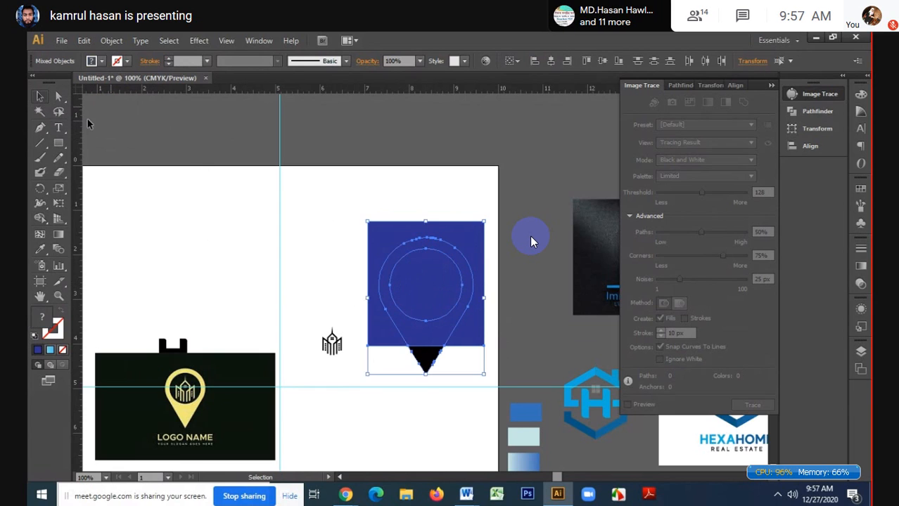
left_click(451, 180)
left_click(478, 234)
key("Delete")
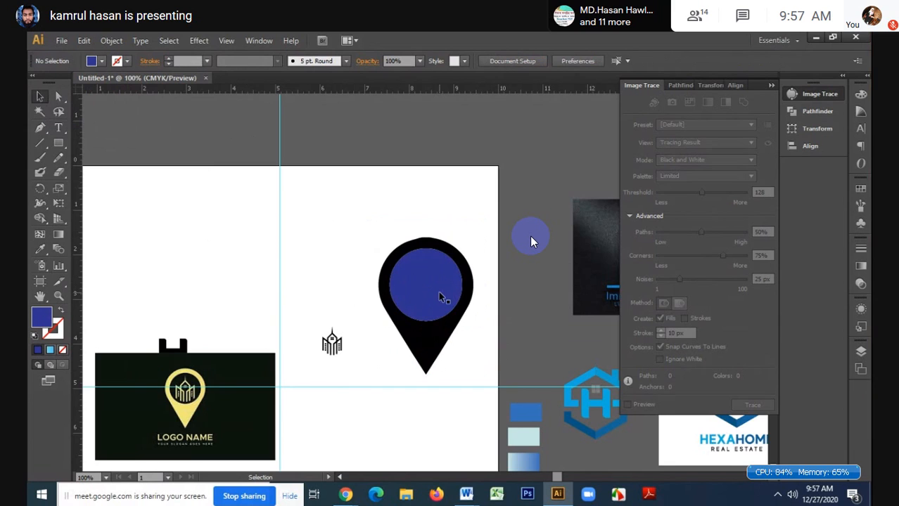
- Change the document's ruler units to pixels
scroll(437, 289, "up", 2)
scroll(437, 289, "down", 1)
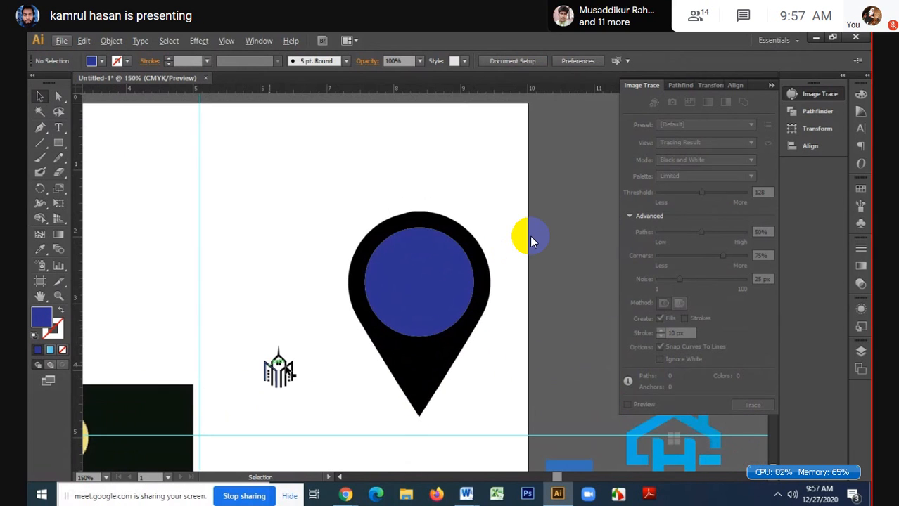
scroll(530, 241, "down", 2)
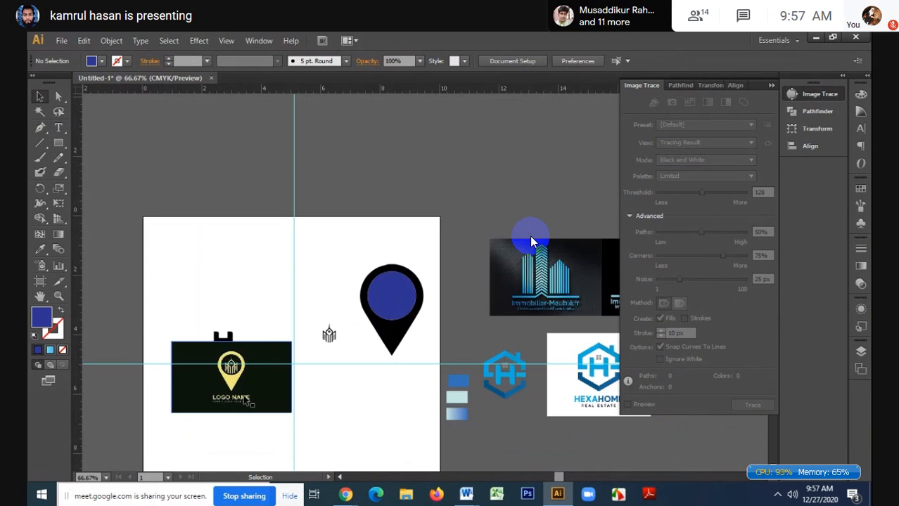
right_click(387, 89)
left_click(419, 168)
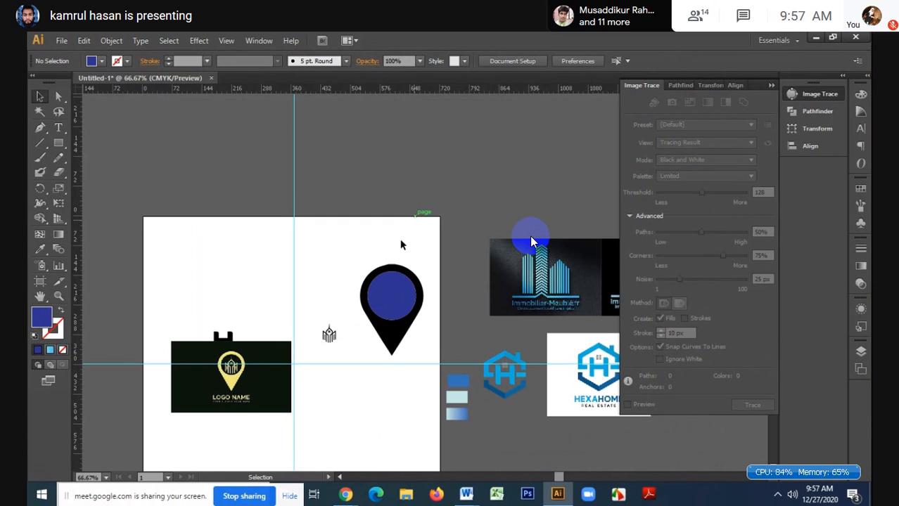
- Move the pin together with its blue circle onto the building icon, centring the circle around the building
left_click_drag(353, 258, 423, 313)
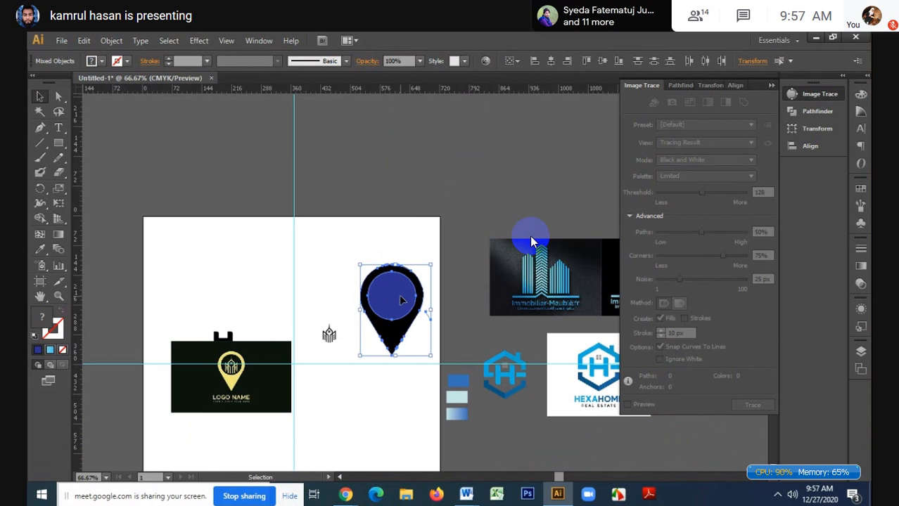
left_click_drag(402, 300, 340, 338)
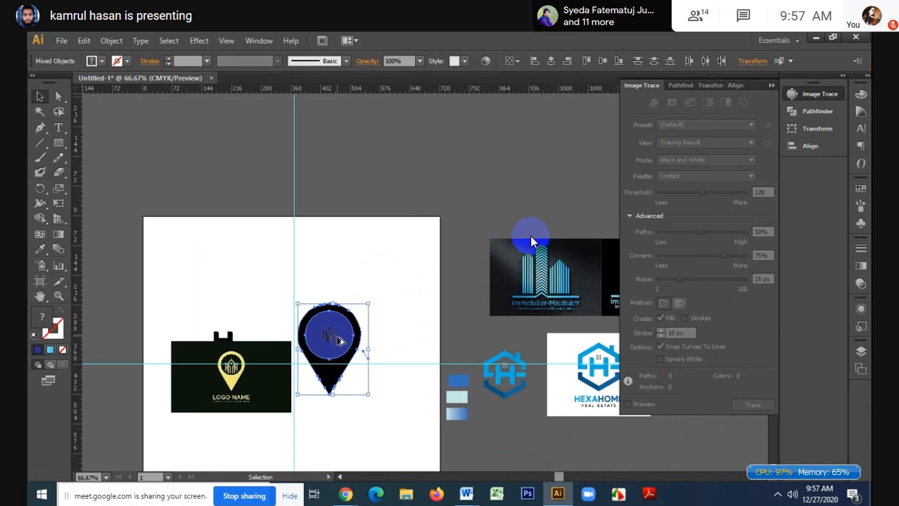
scroll(341, 337, "up", 2)
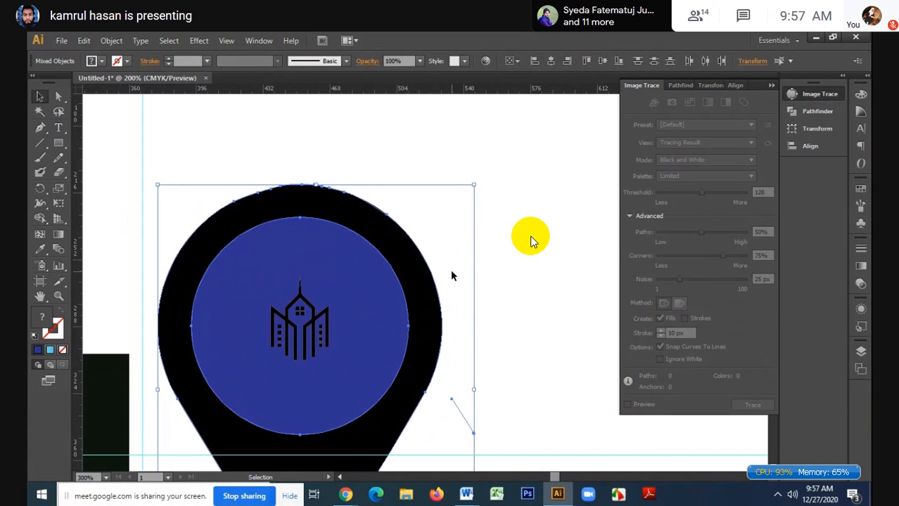
- Scale the pin and blue circle down proportionally until the circle fits closely around the building icon
scroll(450, 269, "down", 1)
left_click_drag(466, 215, 427, 267)
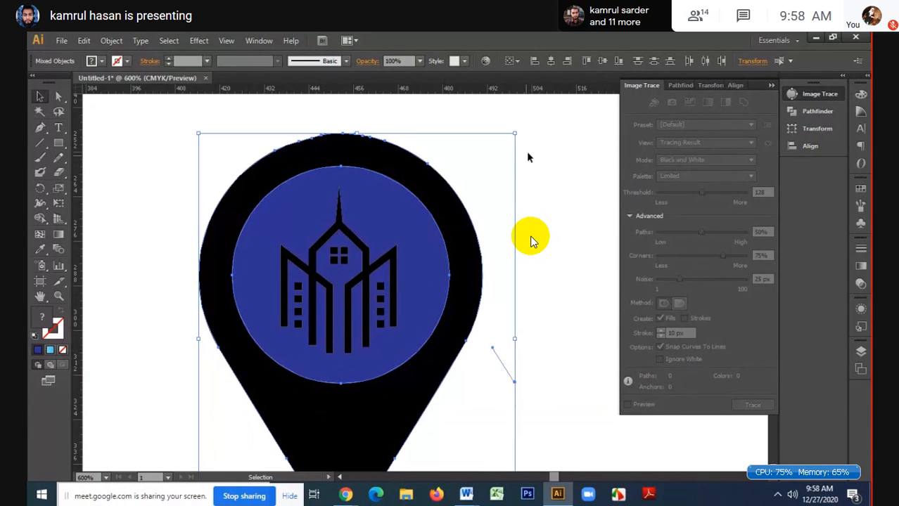
left_click_drag(515, 133, 485, 175)
left_click_drag(386, 223, 383, 208)
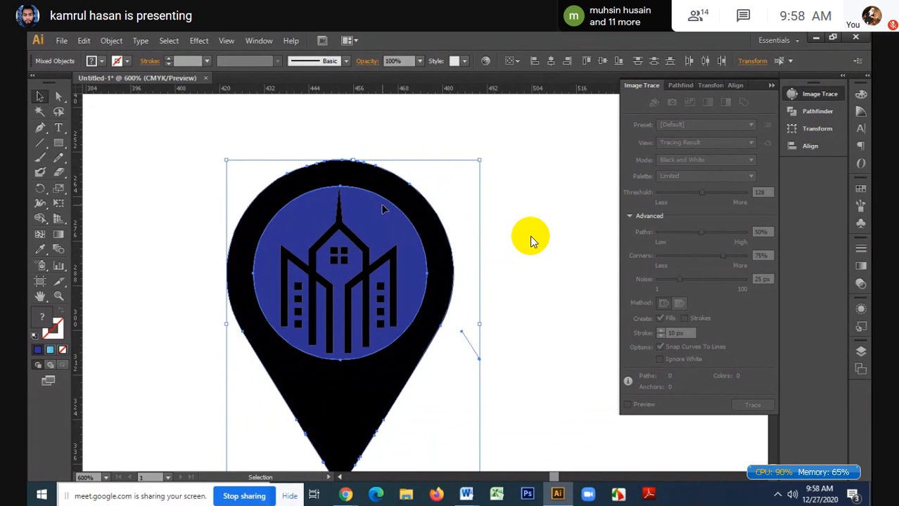
- Enlarge the pin and blue circle slightly about their centre to leave more room around the building, and select only the circle
left_click_drag(478, 161, 489, 151)
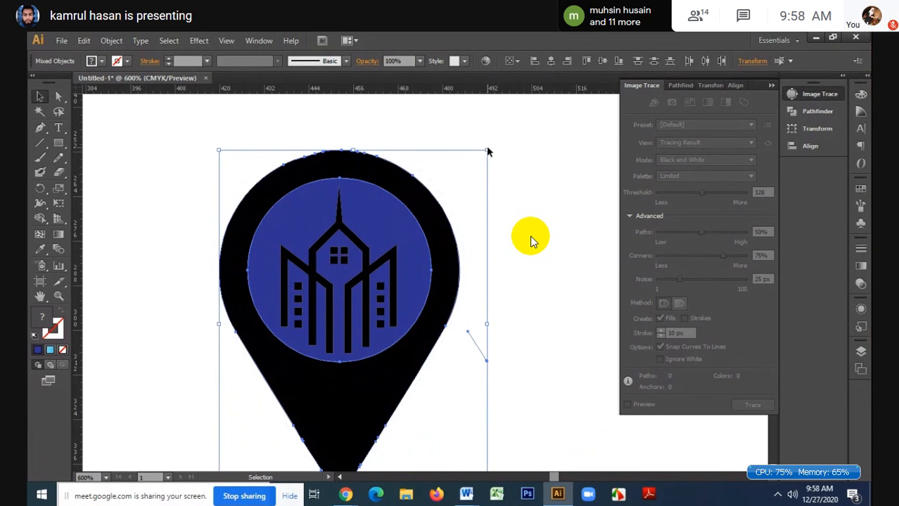
left_click(542, 207)
left_click(408, 223)
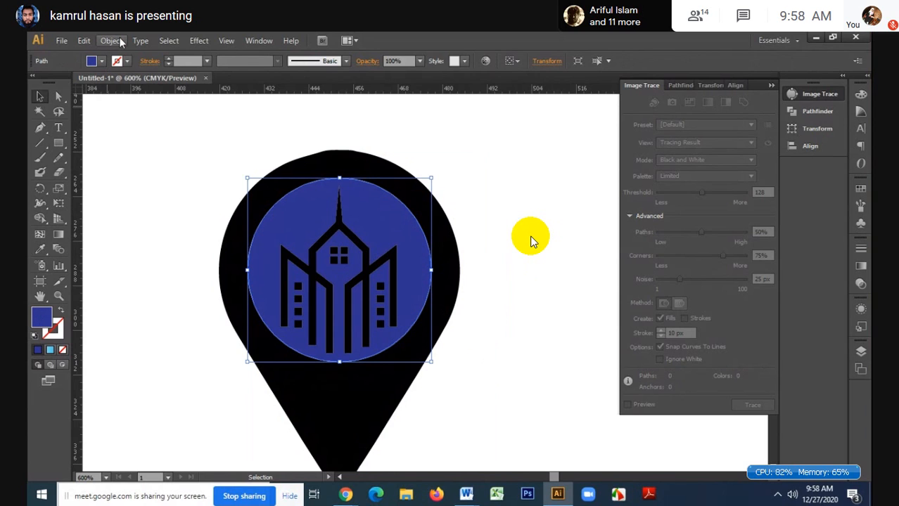
key("a")
left_click_drag(382, 215, 541, 169)
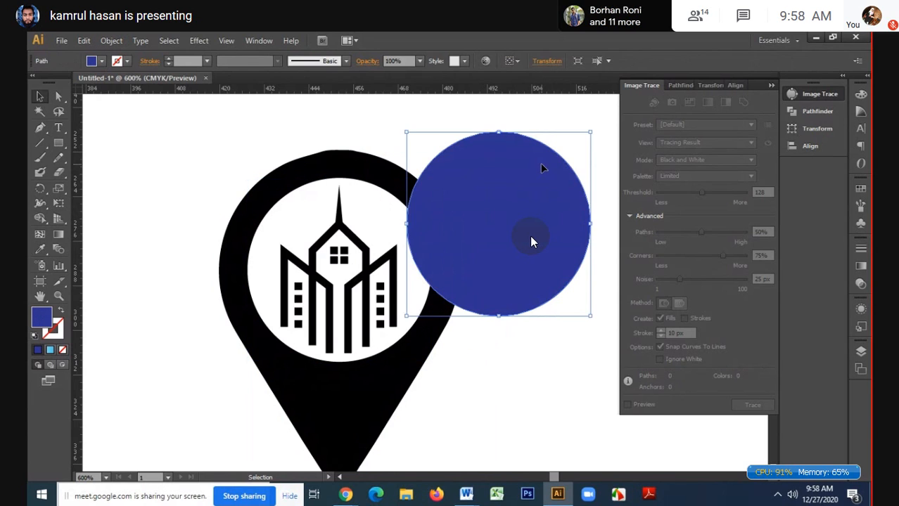
key("ctrl+z")
key("v")
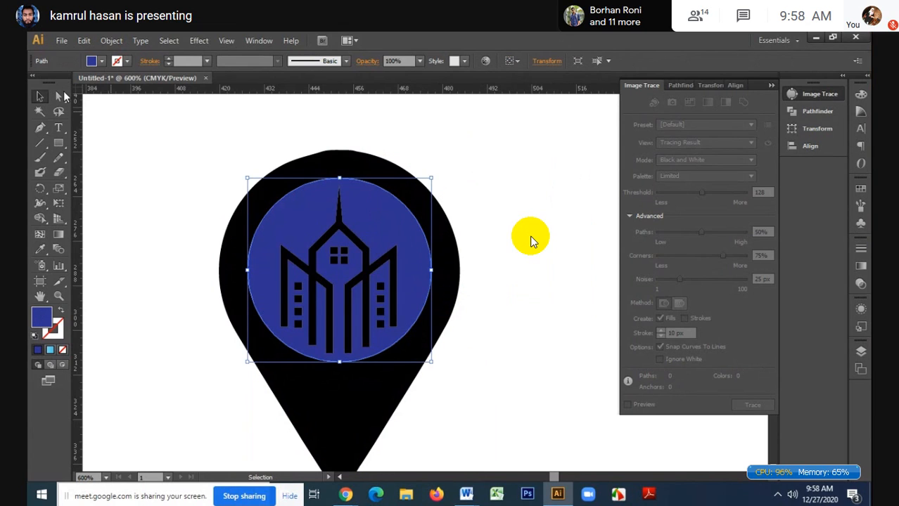
- Create a smaller concentric circle inside the blue circle with Offset Path at -4 px, Miter joins and miter limit 4, with preview on
left_click(110, 41)
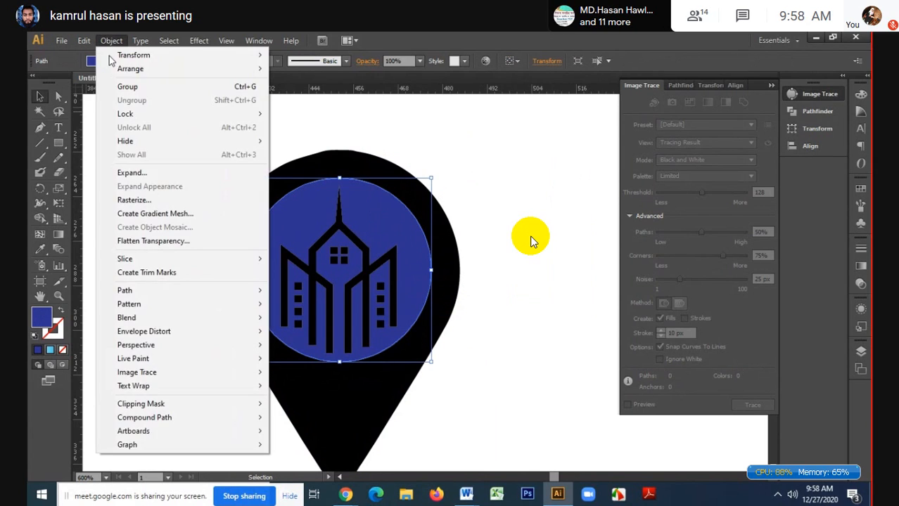
mouse_move(157, 297)
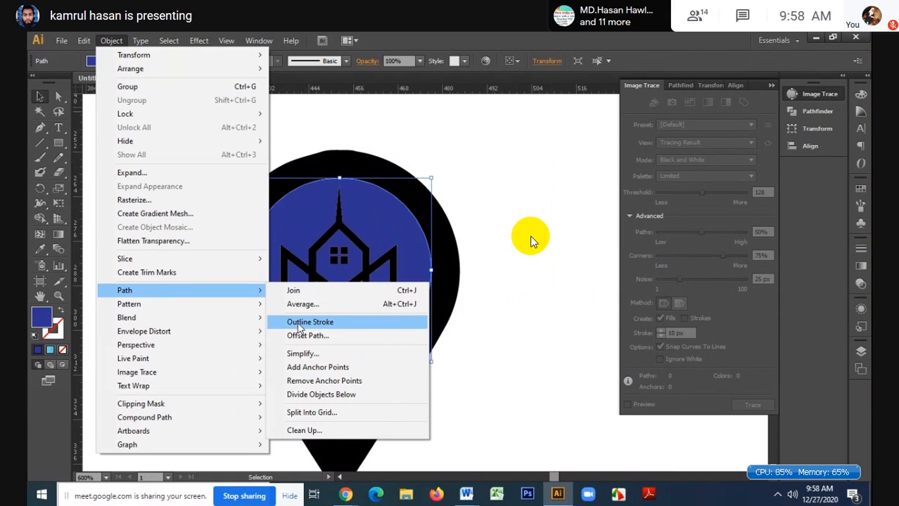
left_click(319, 336)
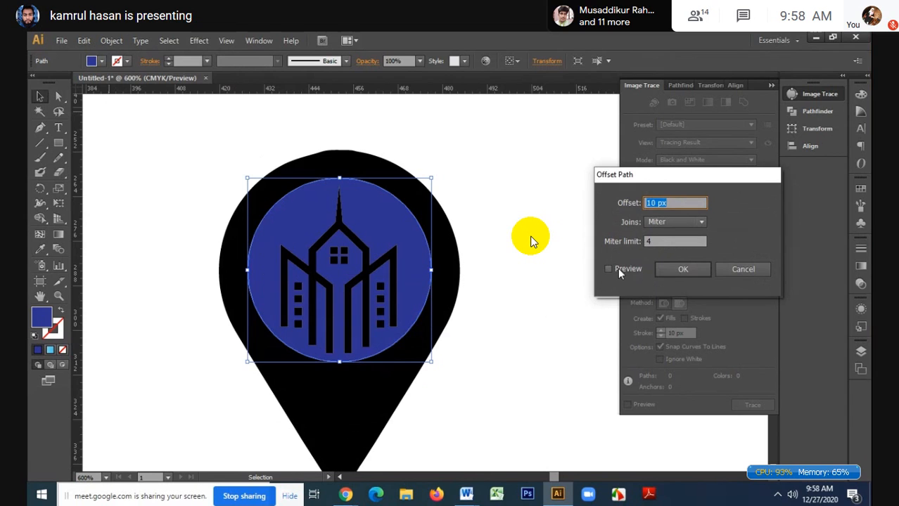
left_click(617, 269)
left_click(669, 204)
key("Down")
key("Down")
key("Down")
key("Down")
key("Down")
key("Down")
key("Down")
key("Down")
key("Down")
key("Down")
key("Down")
key("Down")
key("Down")
key("Down")
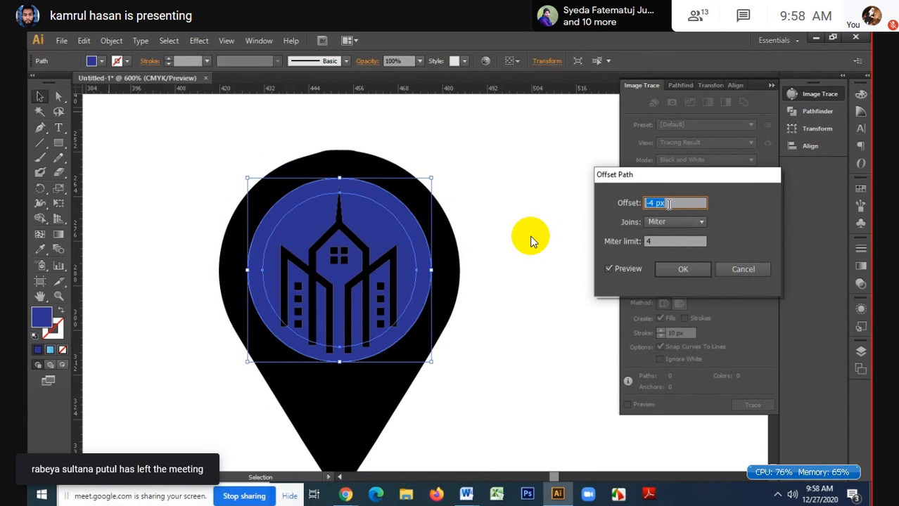
key("Up")
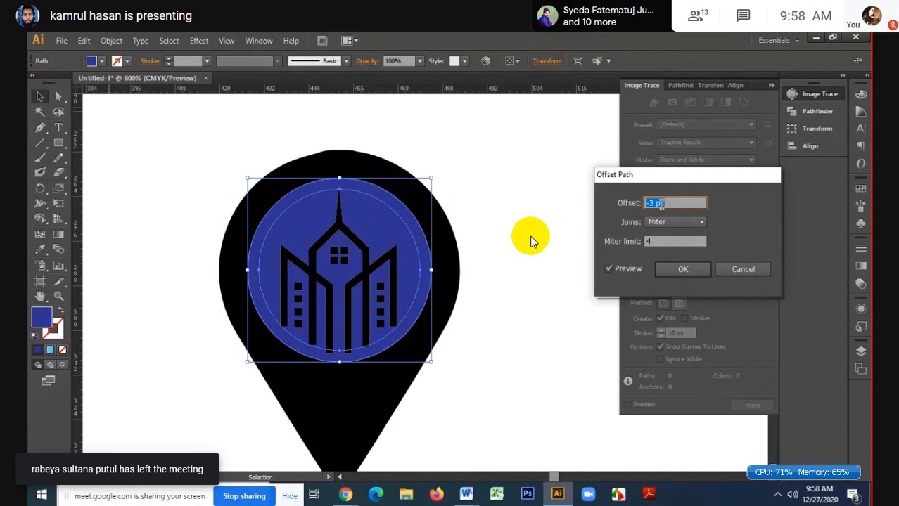
key("Down")
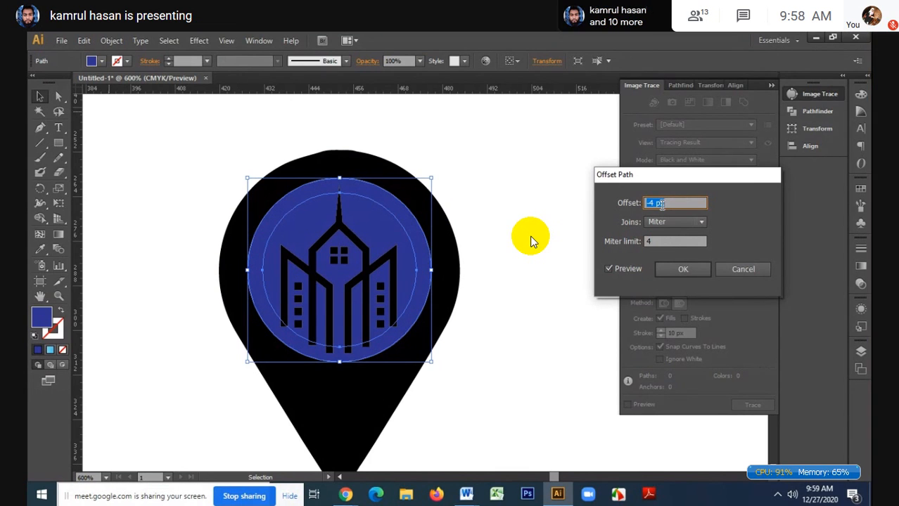
left_click(683, 269)
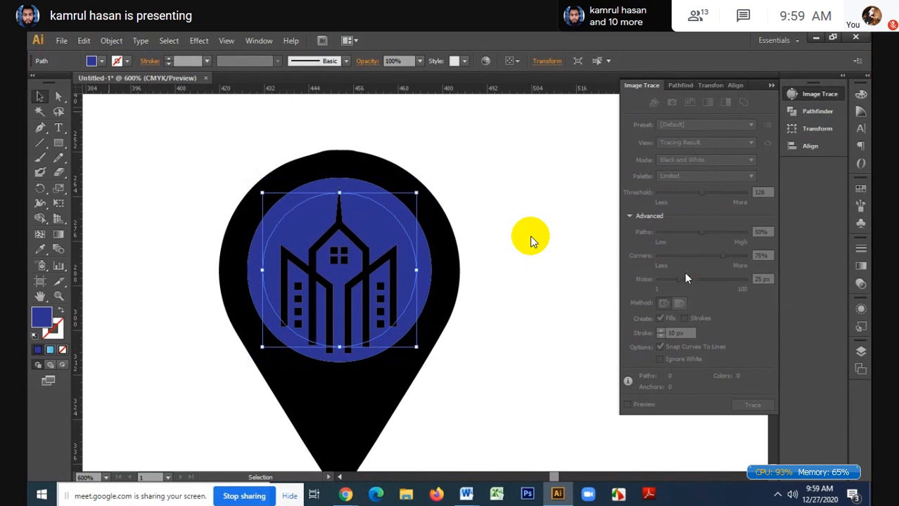
- Fill the inner circle behind the buildings with green
left_click(102, 61)
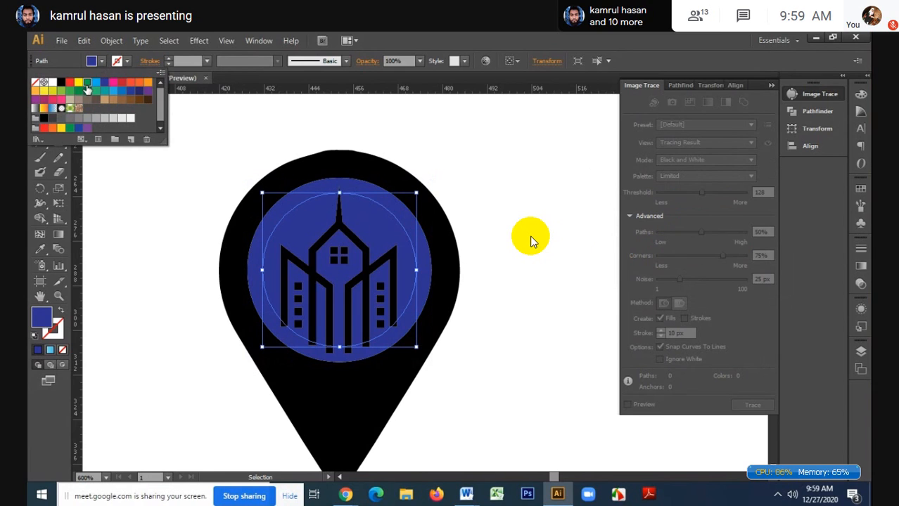
left_click(87, 83)
left_click(476, 152)
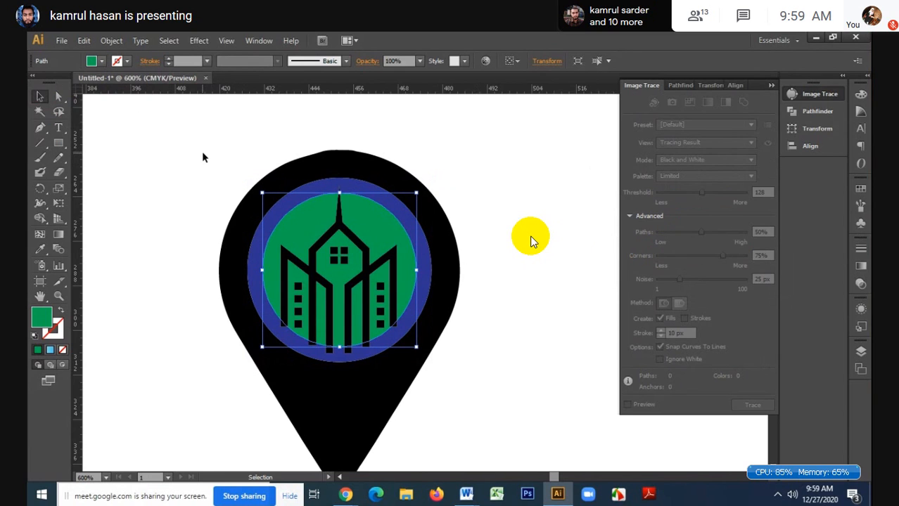
left_click_drag(182, 144, 539, 423)
scroll(344, 363, "up", 2)
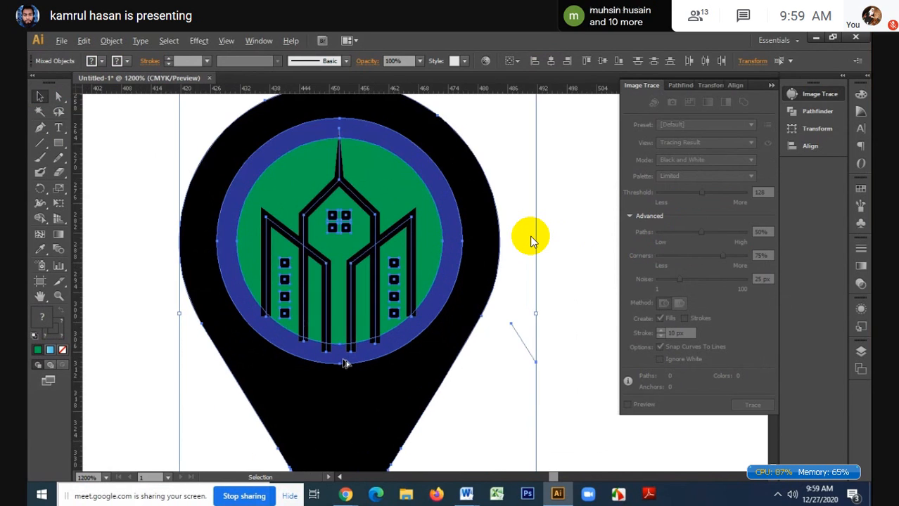
scroll(345, 363, "up", 2)
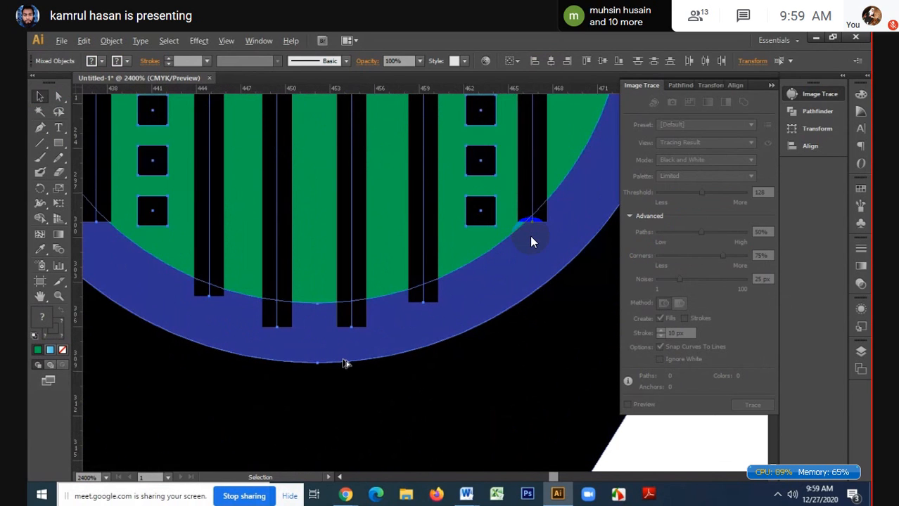
scroll(345, 363, "down", 2)
scroll(418, 290, "up", 1)
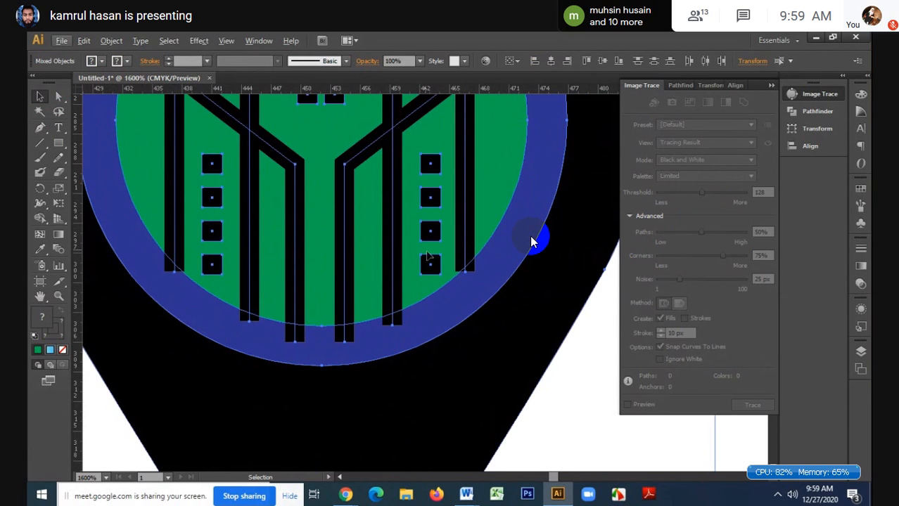
scroll(464, 305, "down", 2)
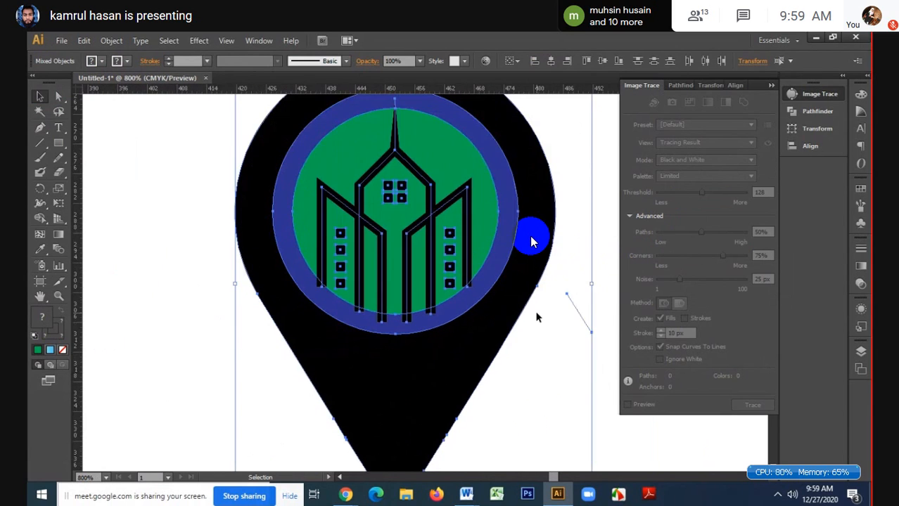
left_click(600, 274)
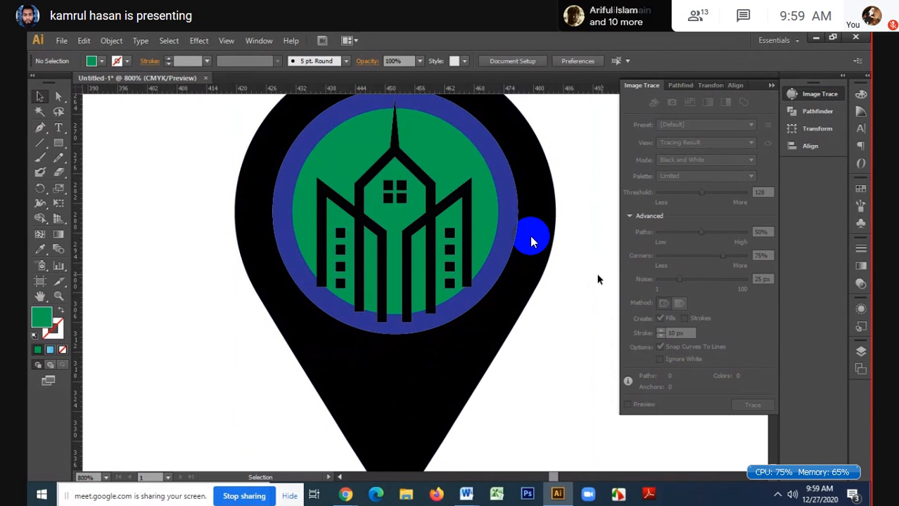
- Lock the green inner circle and the blue outer circle
left_click(346, 295)
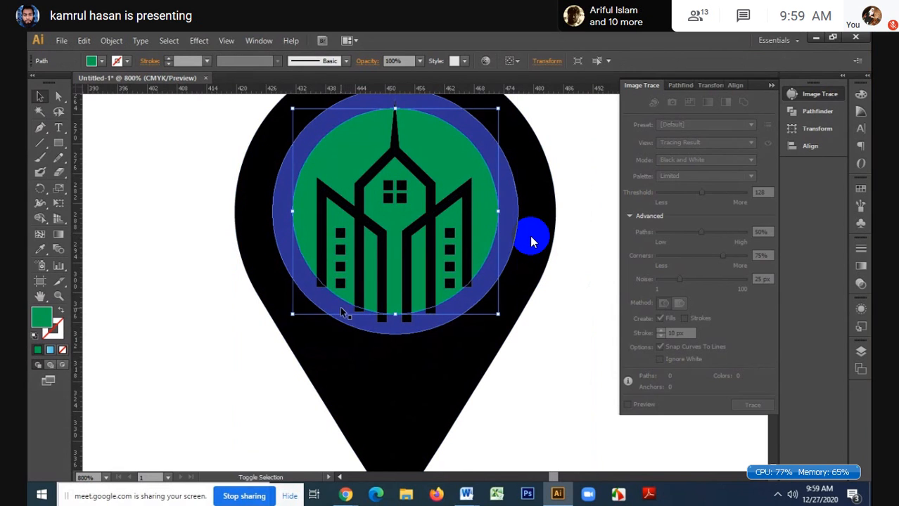
key("ctrl+2")
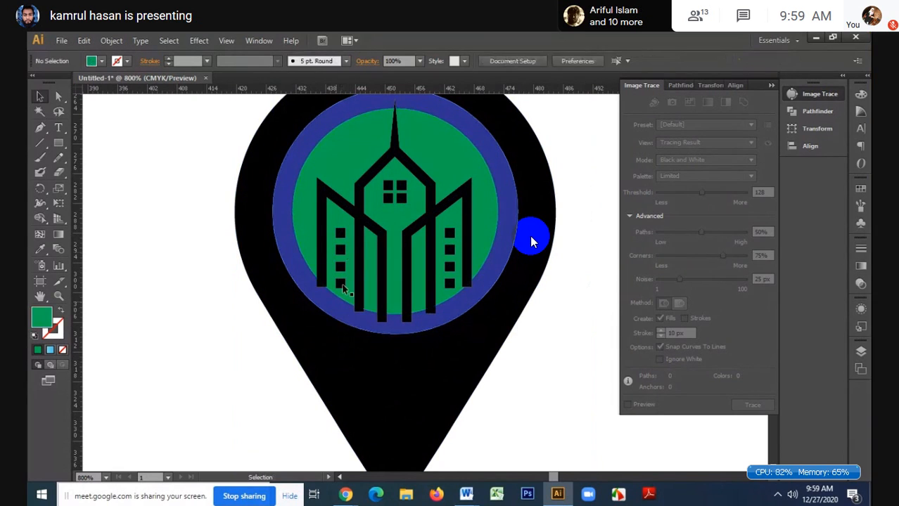
- Expand the fill and stroke of the central building outline and both side tower outlines into shapes
scroll(349, 254, "up", 2)
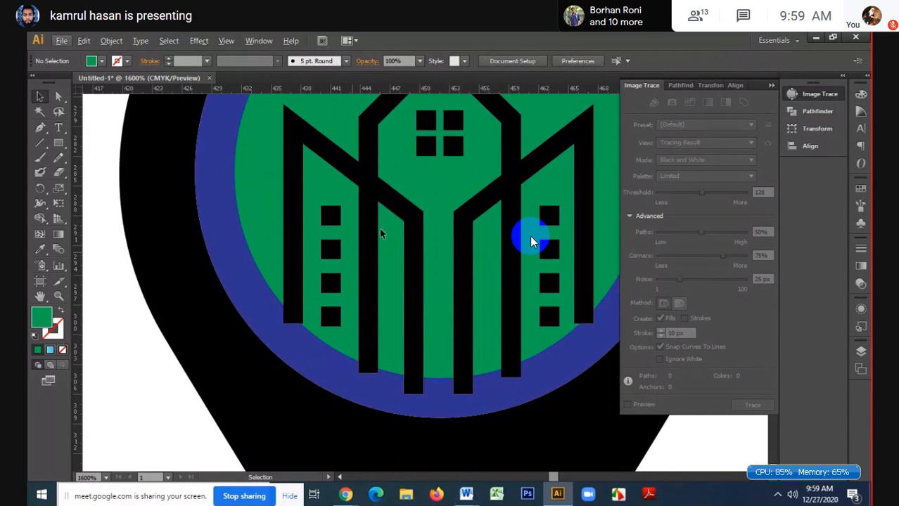
left_click(368, 234)
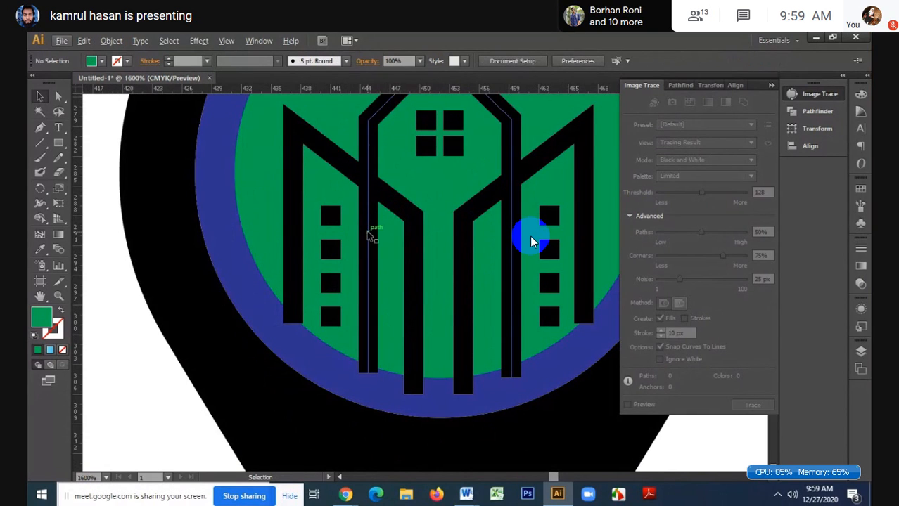
left_click(484, 202, "shift")
left_click(407, 210, "shift")
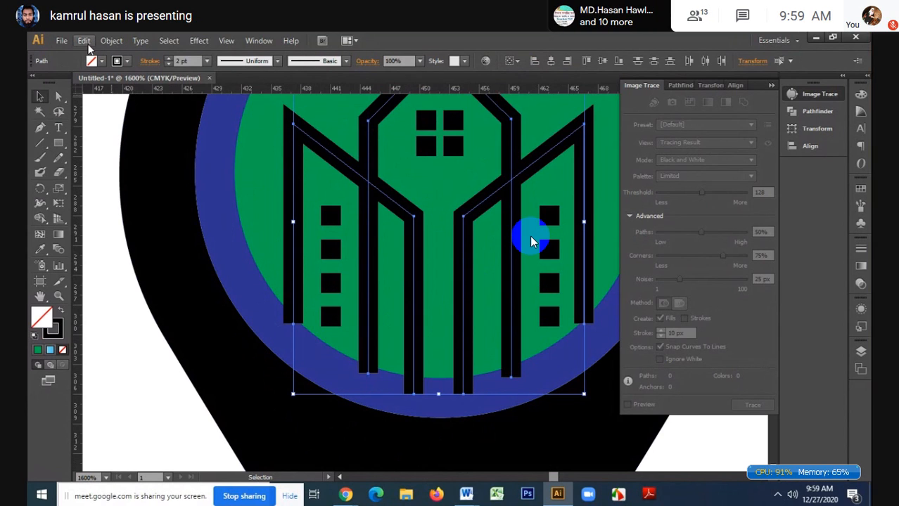
left_click(111, 43)
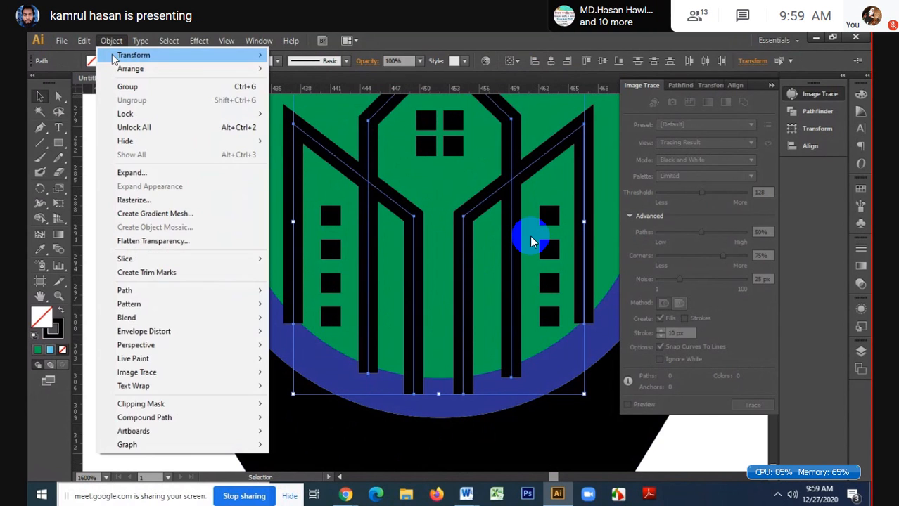
left_click(134, 171)
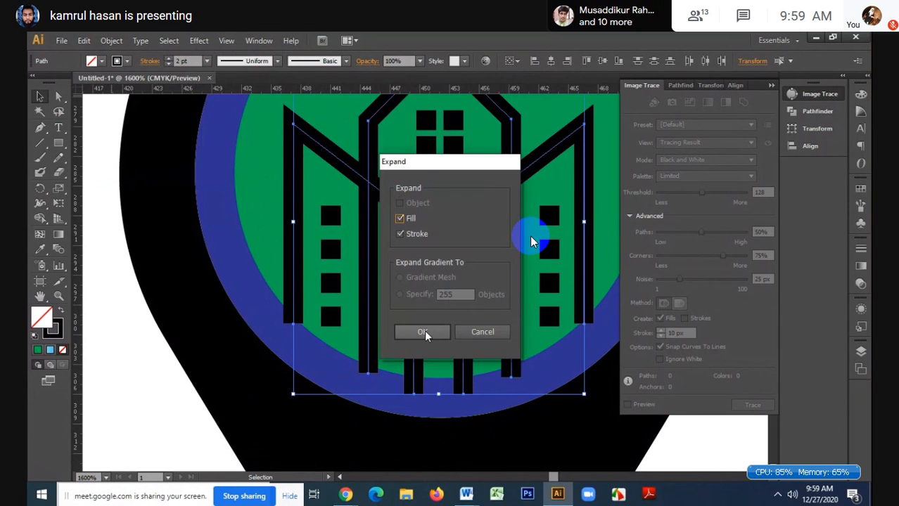
left_click(423, 332)
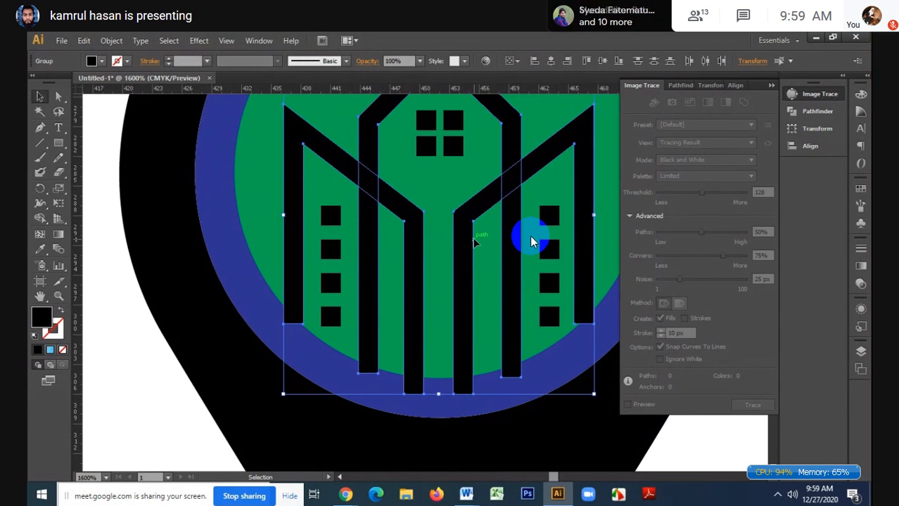
- Pull the lower inner corner of the left tower's outer column down past the green circle's edge
left_click(239, 304)
scroll(300, 318, "up", 3)
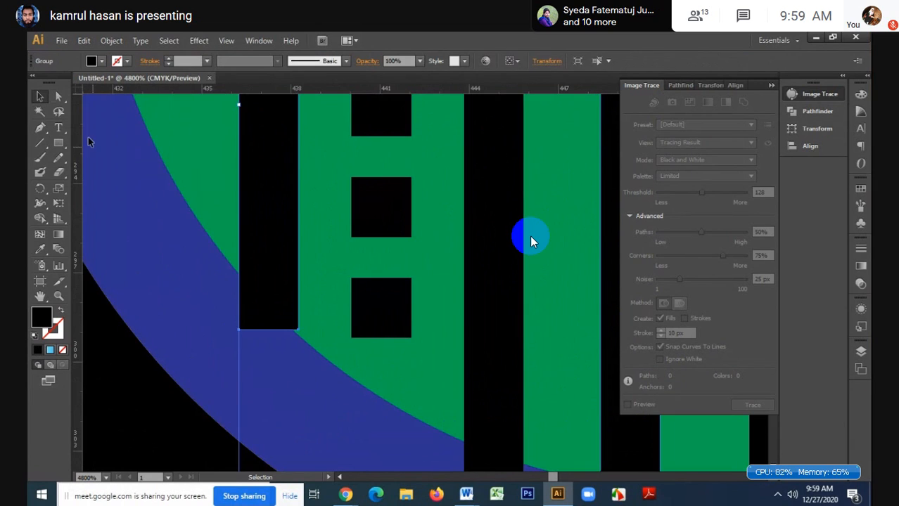
left_click(59, 96)
left_click(299, 330)
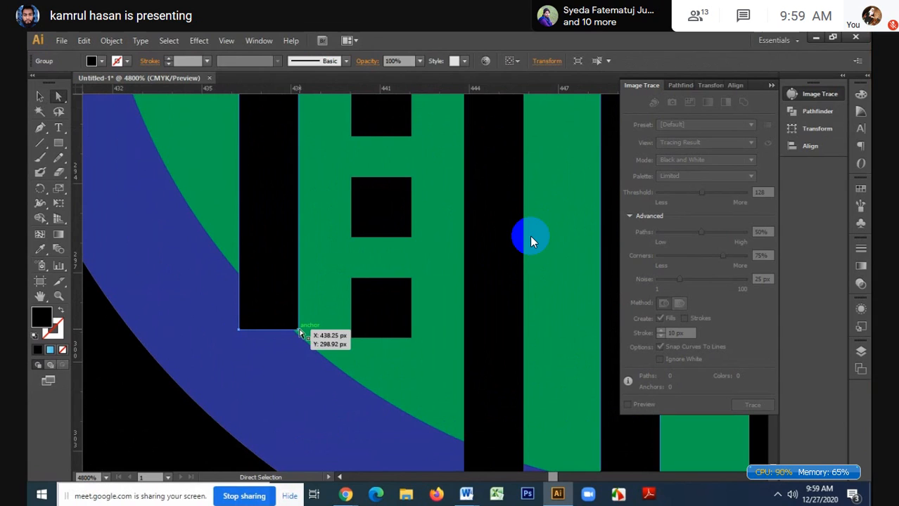
left_click_drag(301, 334, 298, 341)
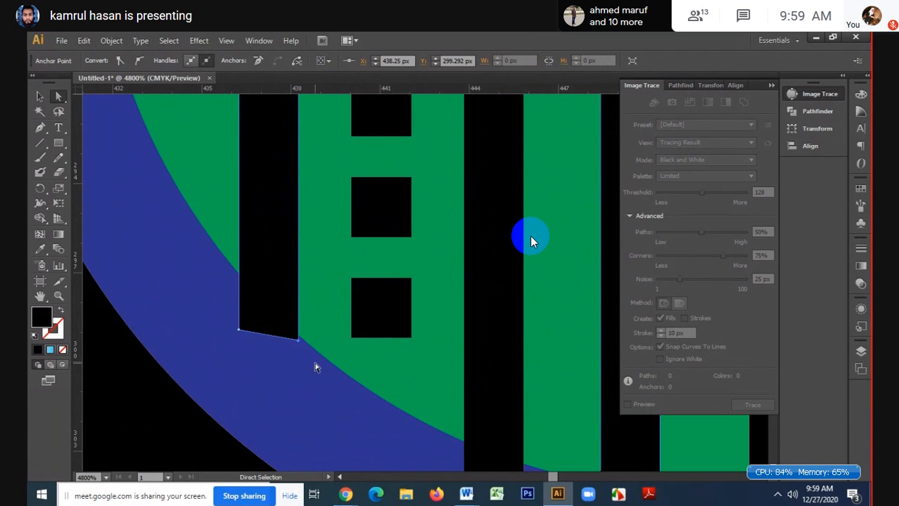
- Pull the lower inner corner of the right tower's outer column down past the green circle's edge
scroll(315, 367, "down", 1, "alt")
scroll(315, 365, "down", 1, "alt")
left_click_drag(325, 429, 103, 391)
scroll(501, 333, "up", 2, "alt")
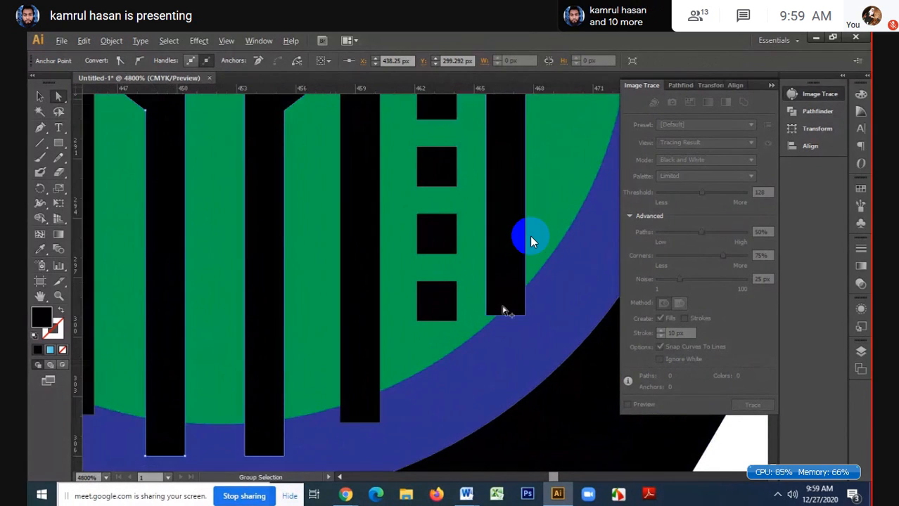
left_click(476, 334)
left_click(478, 336)
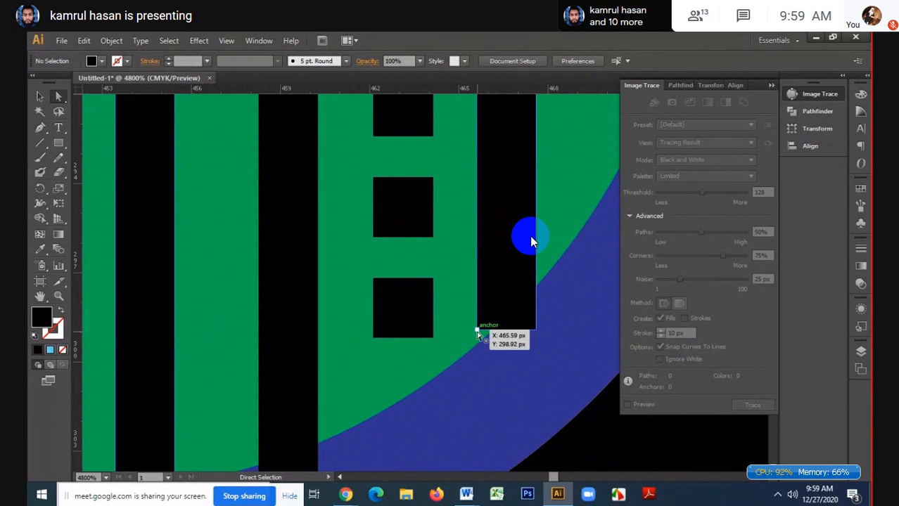
left_click_drag(478, 336, 478, 353)
left_click(498, 378)
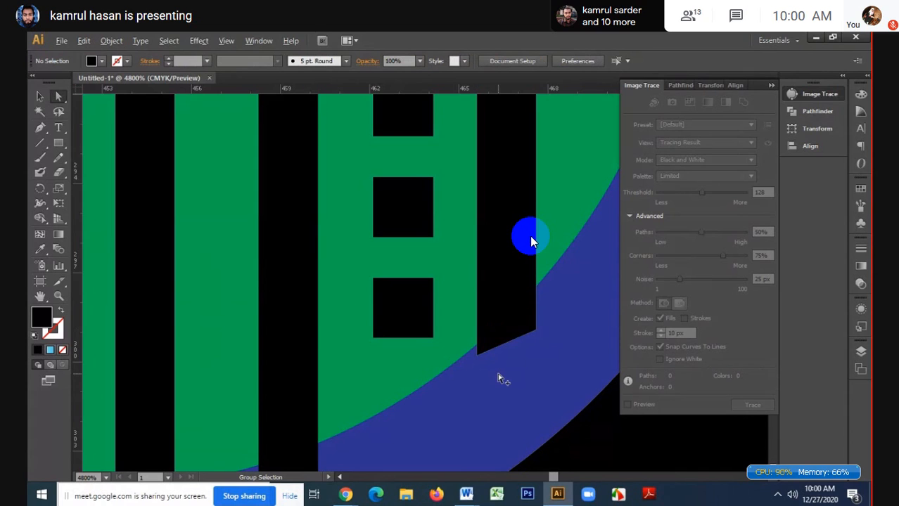
- Unlock the green and blue circles
scroll(498, 378, "down", 3, "alt")
scroll(498, 378, "down", 2)
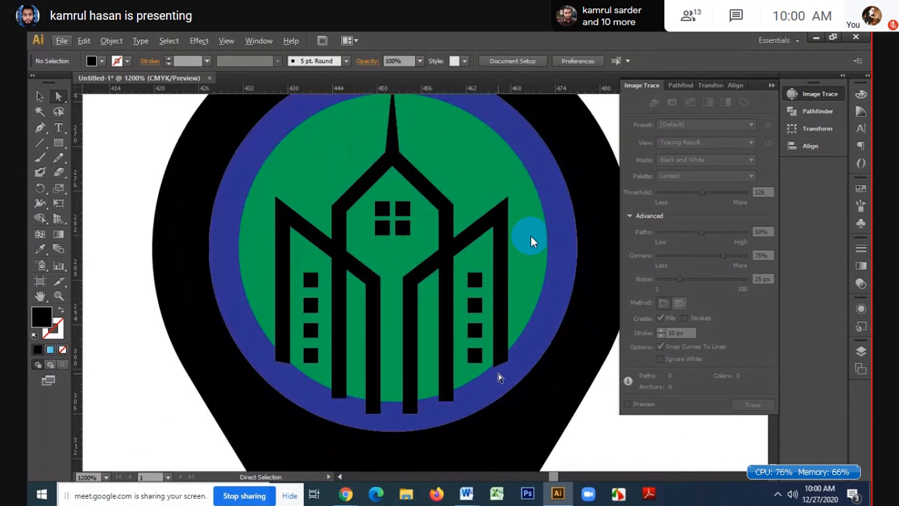
scroll(498, 378, "down", 1)
scroll(498, 379, "down", 3)
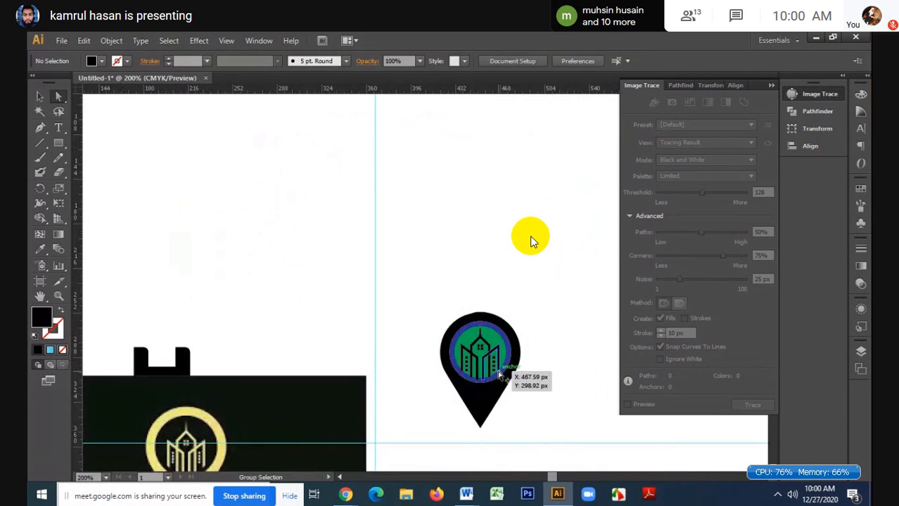
key("v")
scroll(538, 402, "up", 3, "alt")
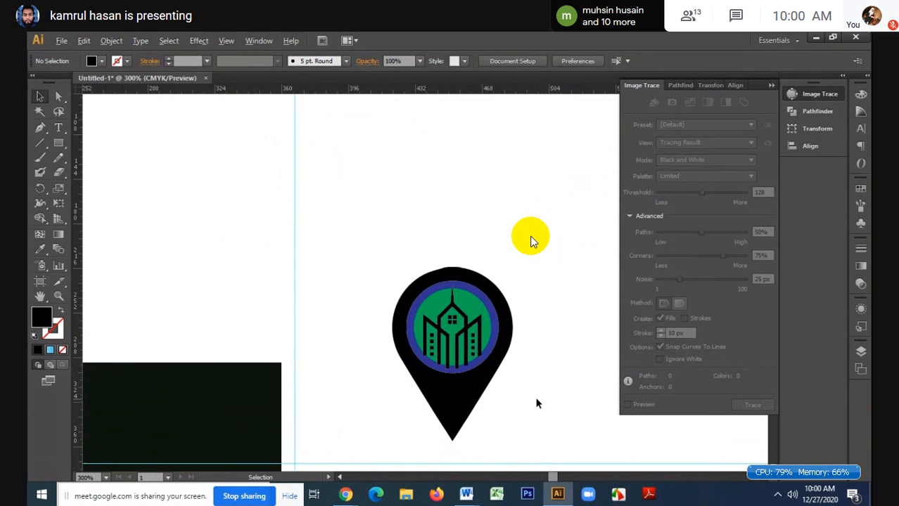
key("ctrl+z")
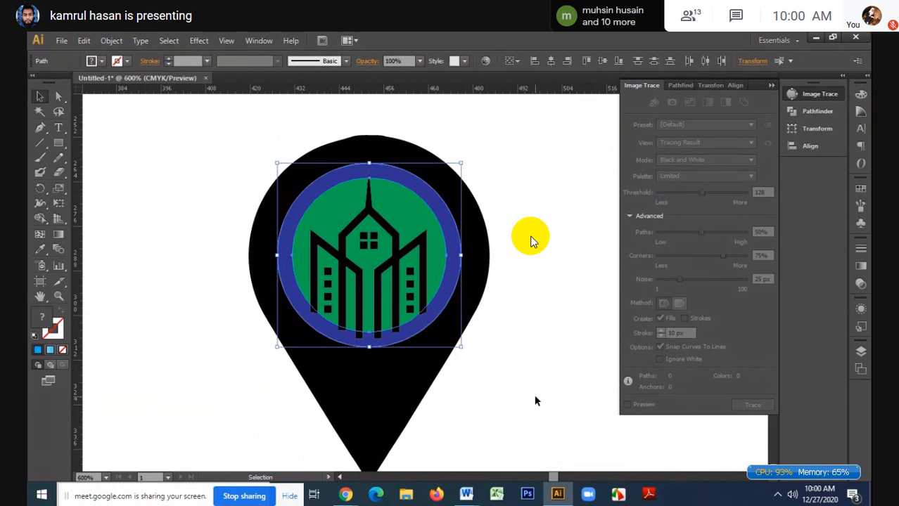
- Cut away the blue ring and the column ends beyond the green circle from the whole pin artwork with Shape Builder
left_click_drag(247, 163, 520, 394)
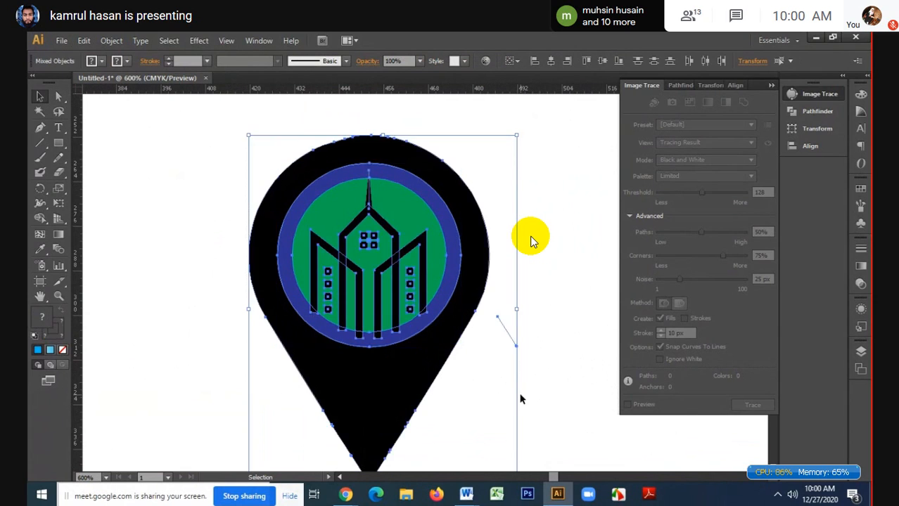
scroll(365, 319, "up", 2, "alt")
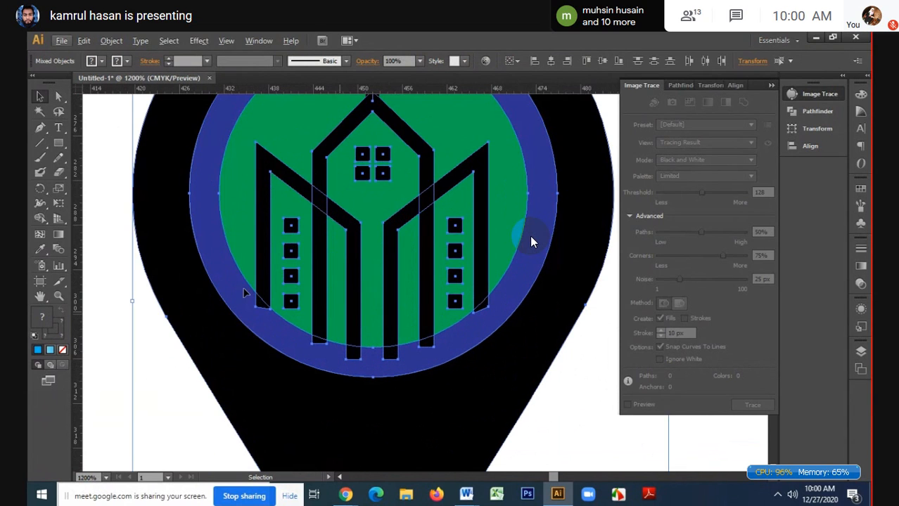
key("shift+m")
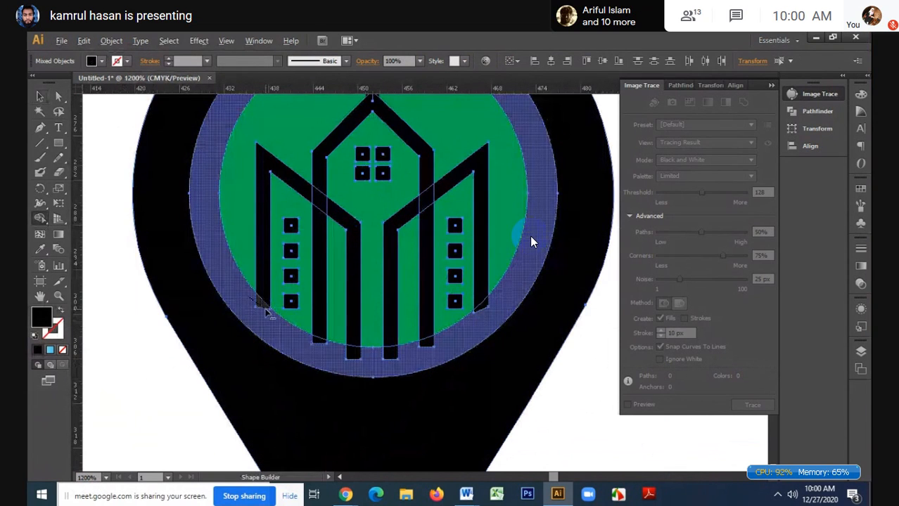
left_click(271, 324, "alt")
left_click_drag(327, 349, 399, 353)
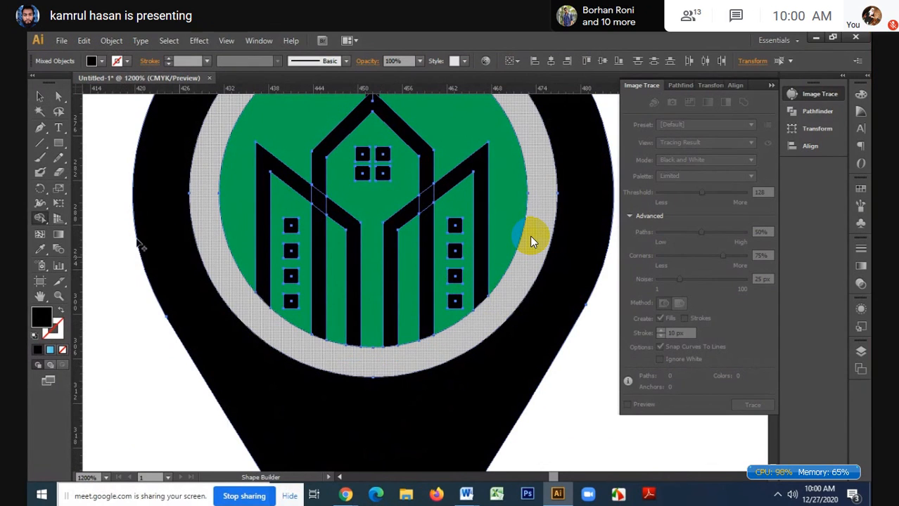
key("v")
left_click(42, 97)
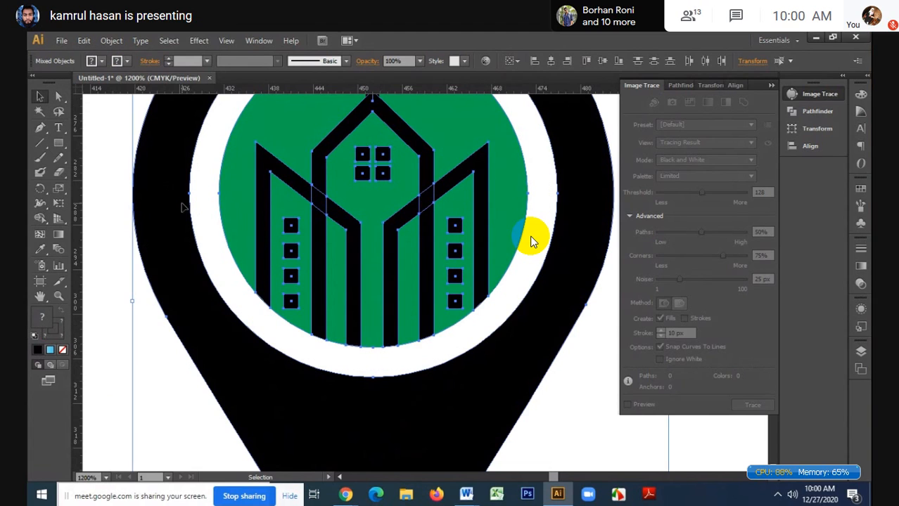
- Delete the green circle and the blue circle beneath it from behind the buildings
left_click(213, 213)
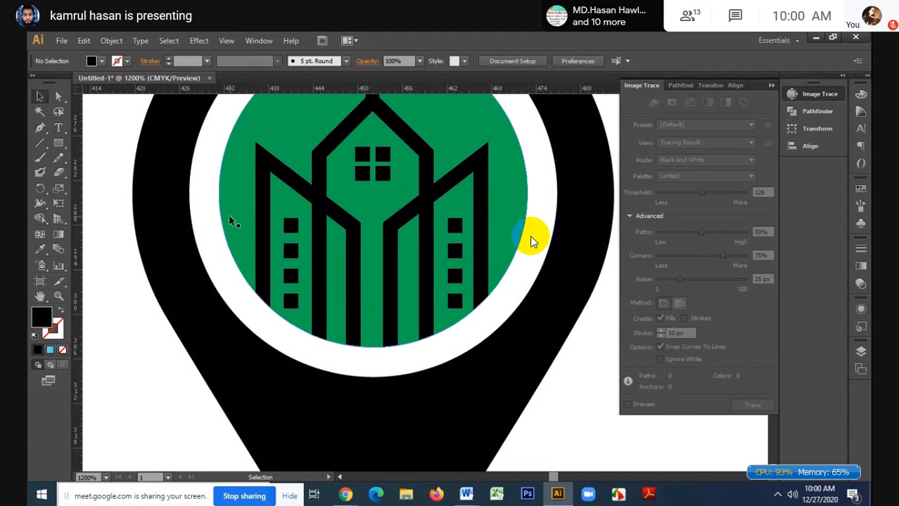
left_click(229, 220)
key("Delete")
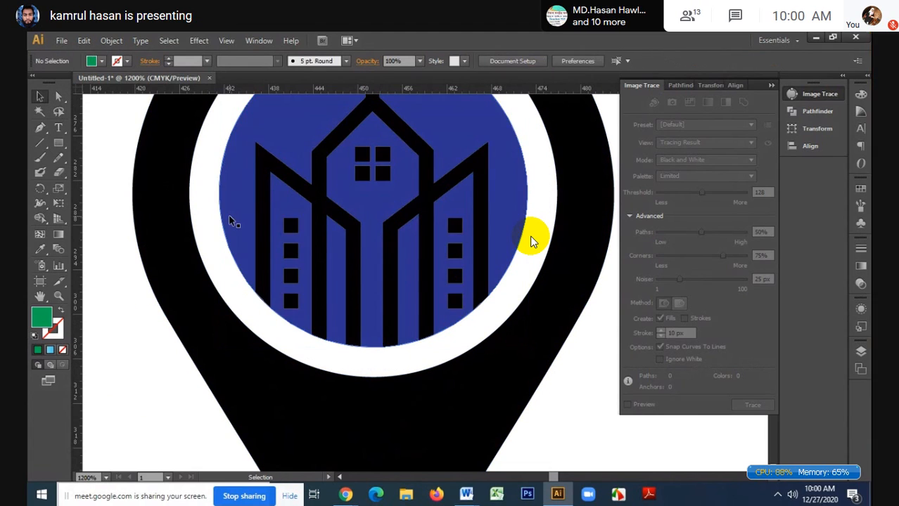
left_click(229, 220)
key("Delete")
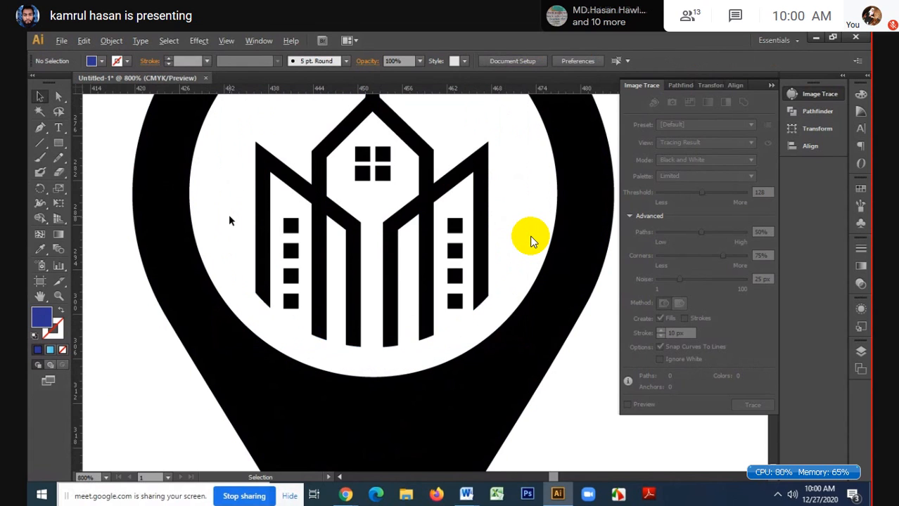
- Recolor the whole pin logo with the gold sampled from the reference logo's pin using the Eyedropper
key("ctrl+minus")
scroll(228, 214, "down", 3)
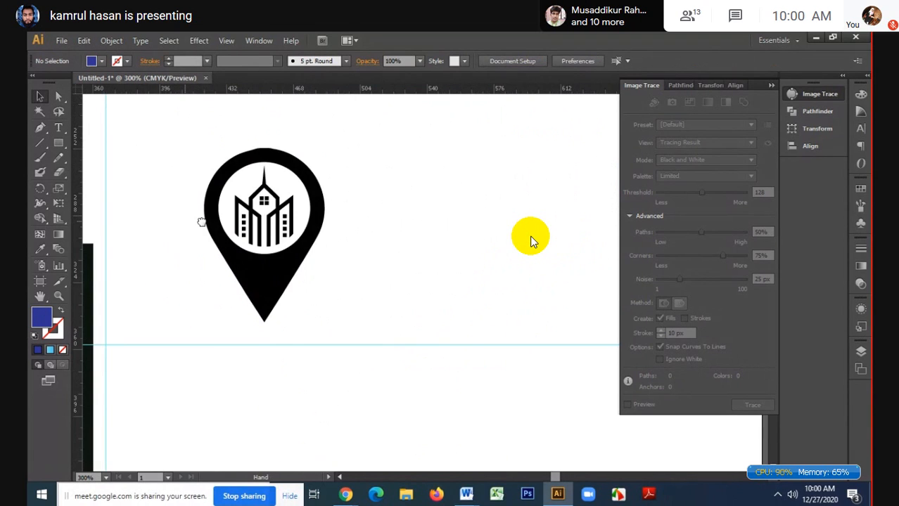
scroll(201, 221, "down", 2)
left_click_drag(359, 163, 460, 252)
key("i")
left_click(197, 306)
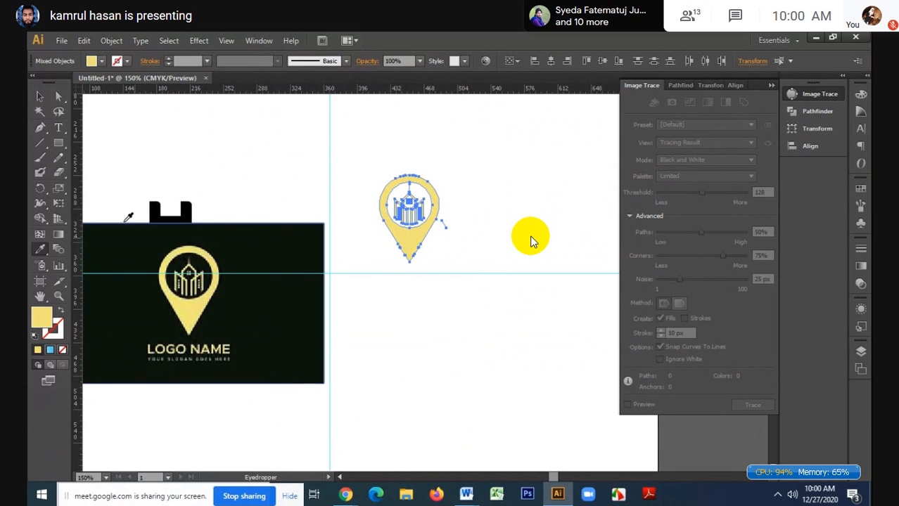
- Swap the fill and stroke of the spire line above the central building and set its stroke weight to 2 pt
left_click(43, 97)
left_click(452, 201)
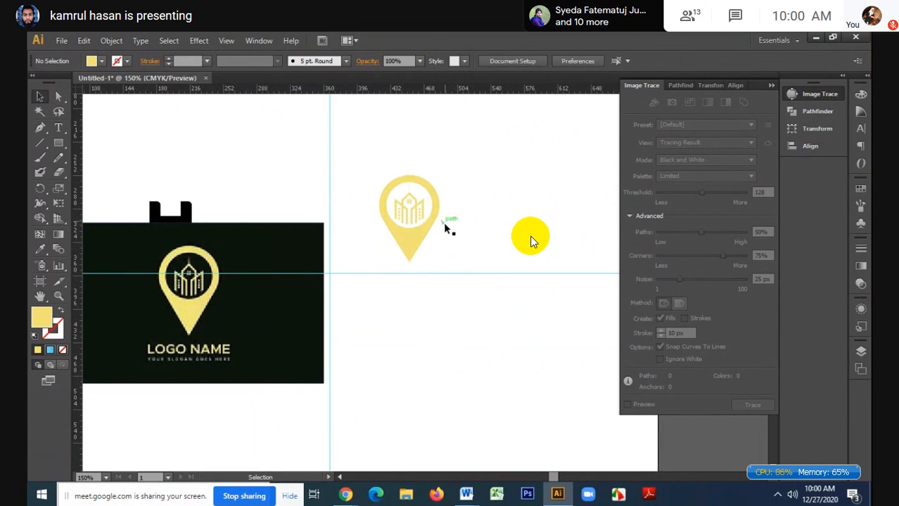
scroll(413, 213, "up", 3)
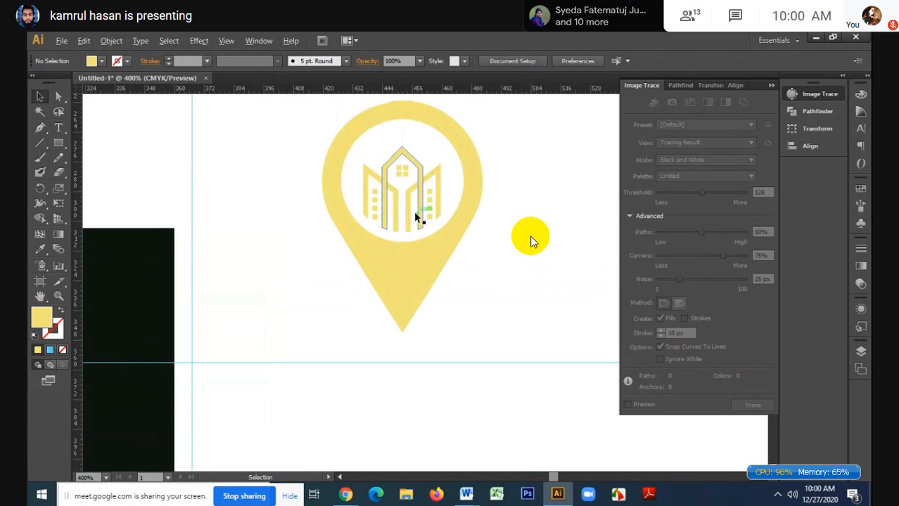
scroll(415, 217, "up", 1)
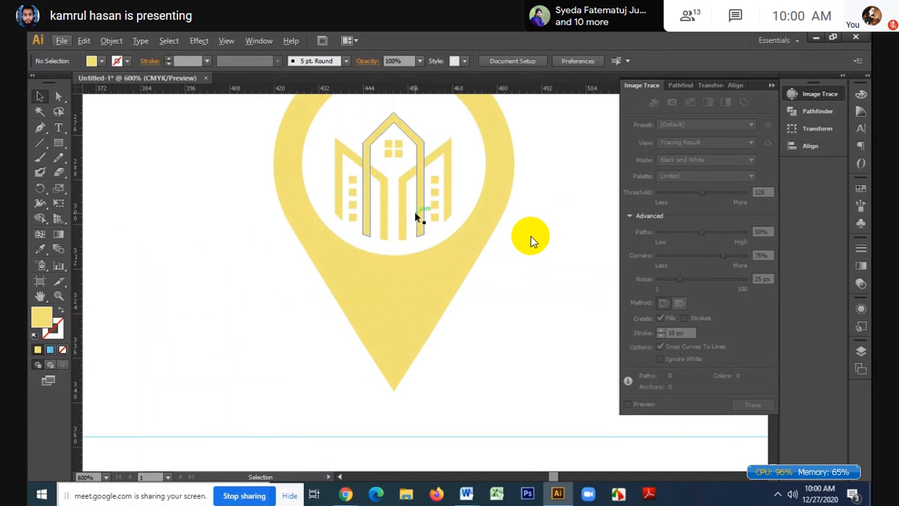
scroll(394, 115, "up", 1)
left_click(393, 117)
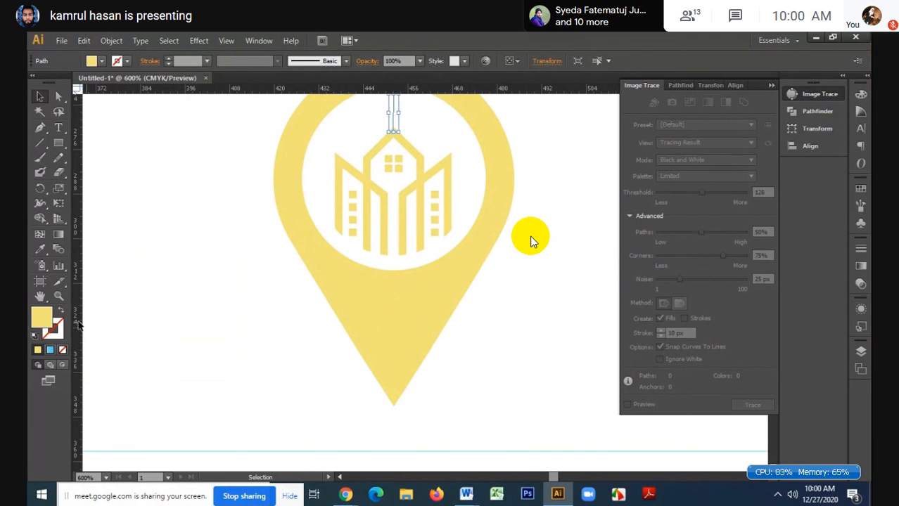
key("shift+x")
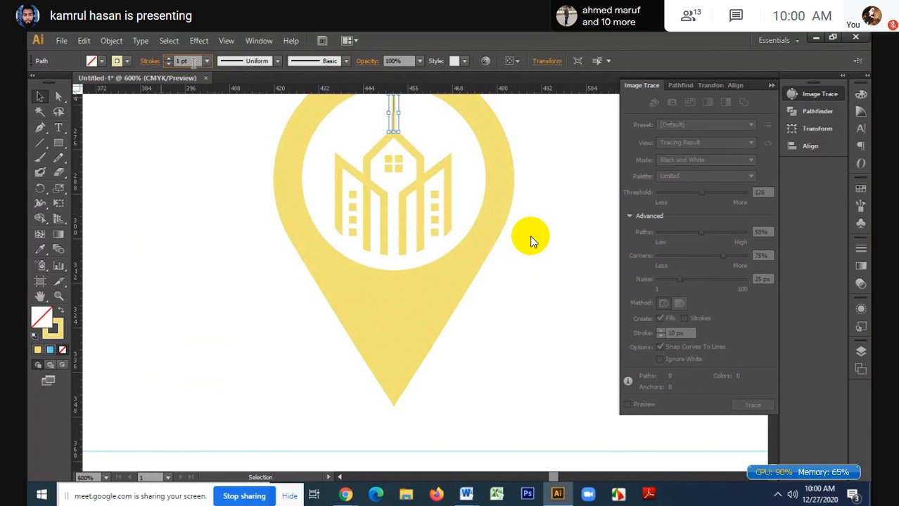
left_click(211, 190)
scroll(211, 190, "up", 2)
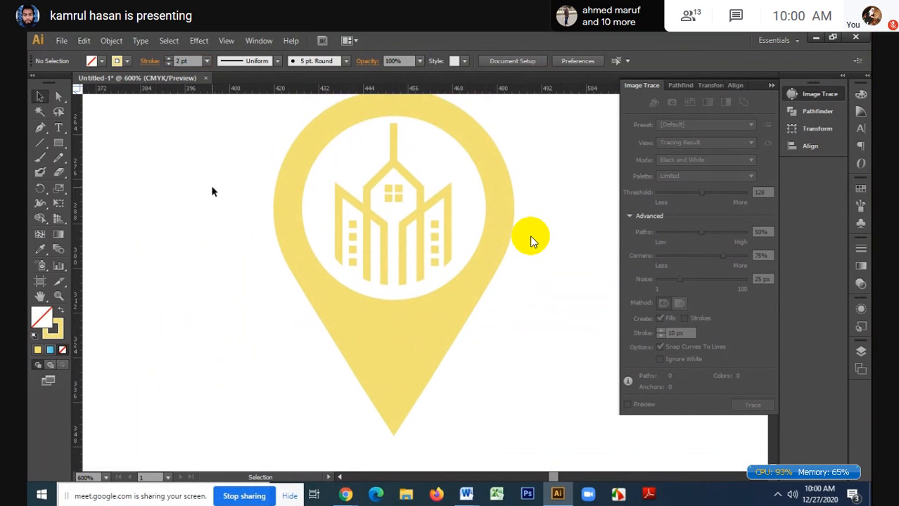
- Apply a tapered variable width profile to the spire line so that it narrows to a point at the top
left_click(393, 134)
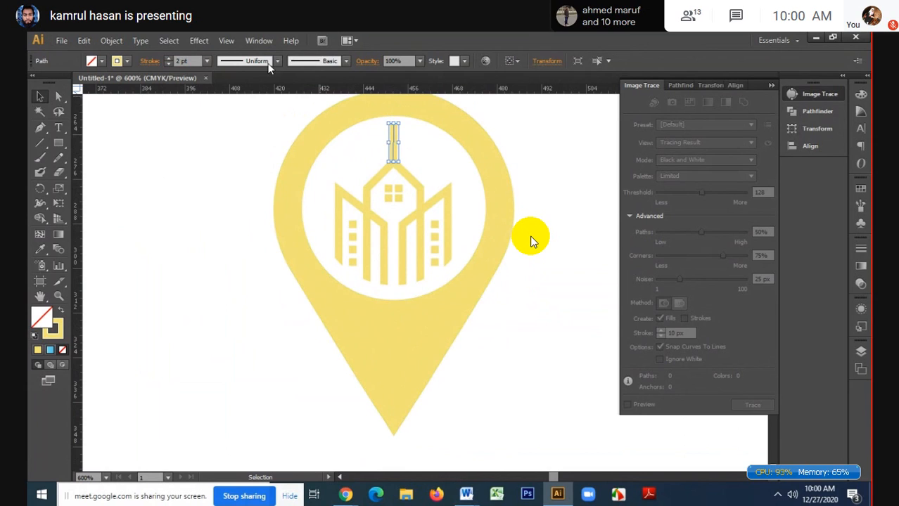
left_click(278, 61)
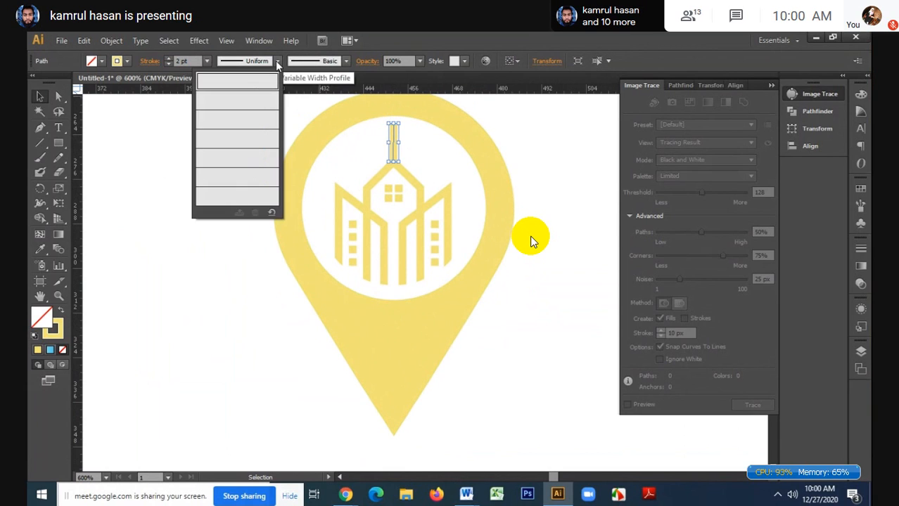
left_click(240, 159)
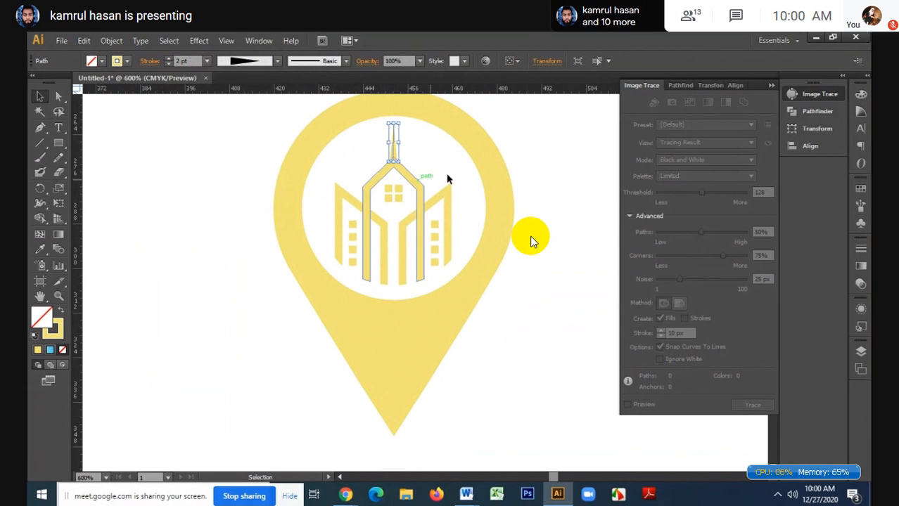
left_click(517, 146)
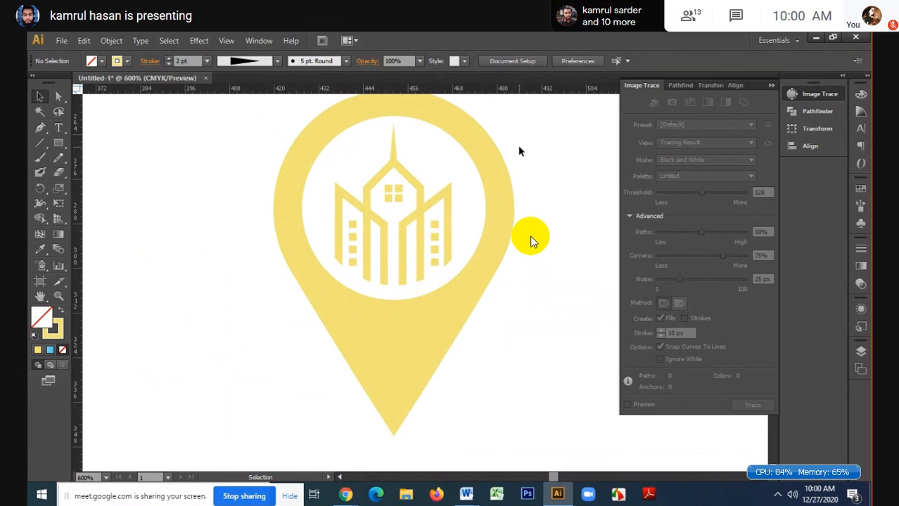
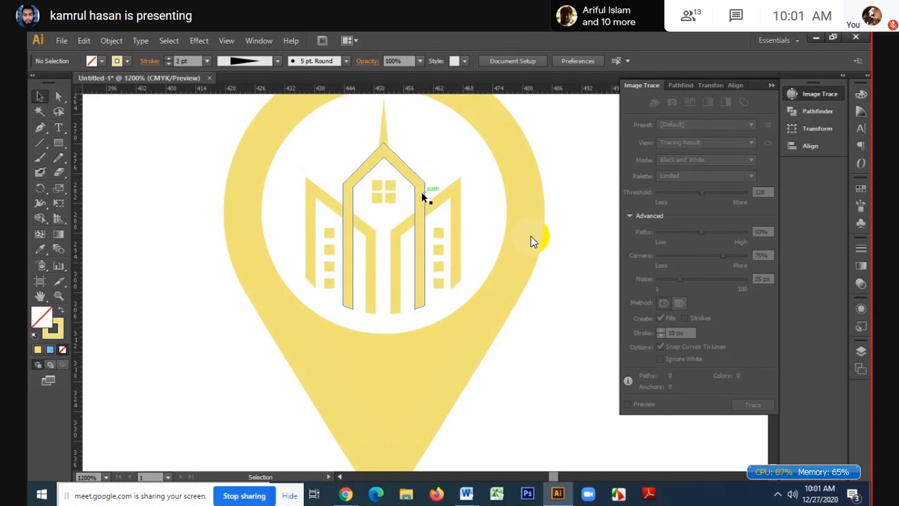
- Draw a nearly square rectangle around the whole gold pin logo
scroll(422, 197, "down", 6)
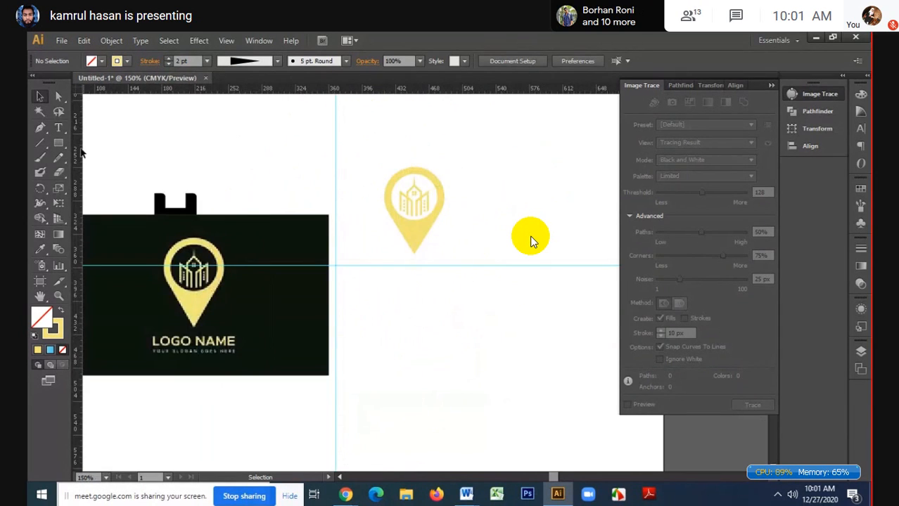
left_click(58, 143)
mouse_move(341, 138)
left_mouse_down()
mouse_move(505, 262)
mouse_move(542, 305)
mouse_move(491, 286)
mouse_move(478, 270)
left_mouse_up()
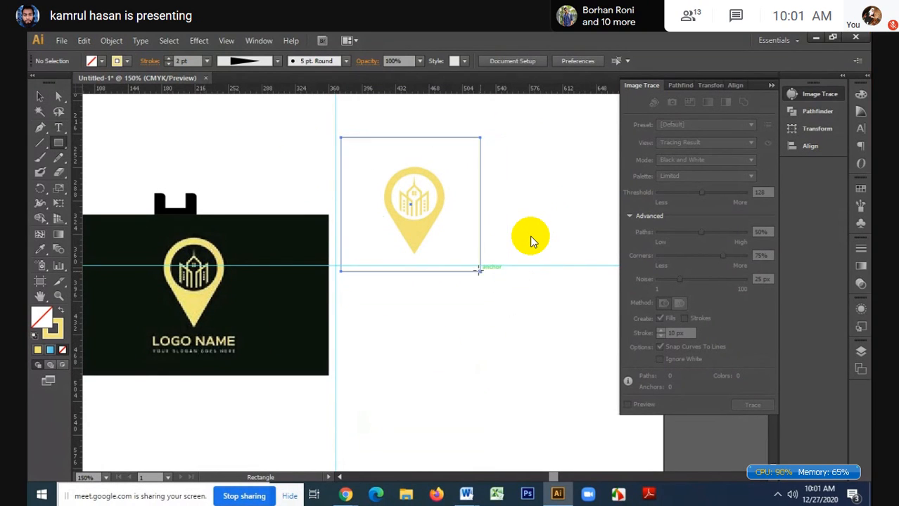
left_click(41, 96)
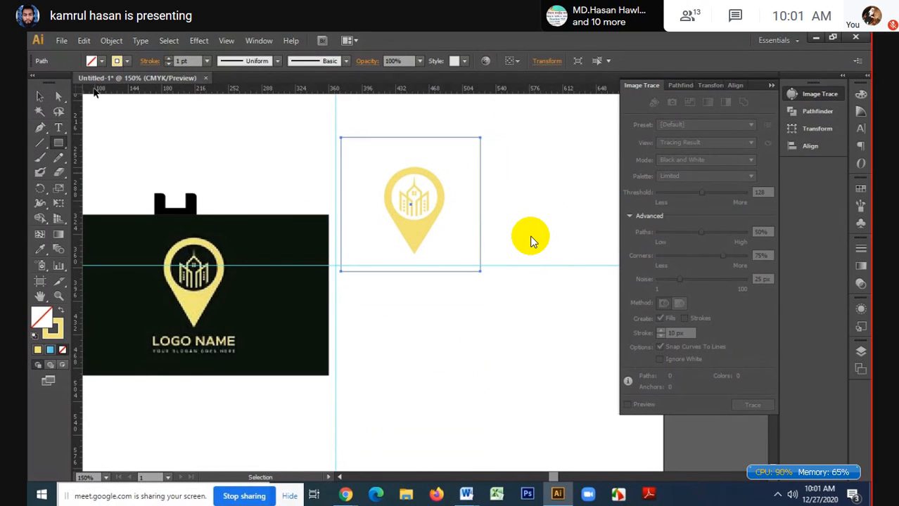
- Fill the rectangle with the dark background color sampled from the reference logo, without a stroke, and send it behind the pin
left_click(61, 310)
key("i")
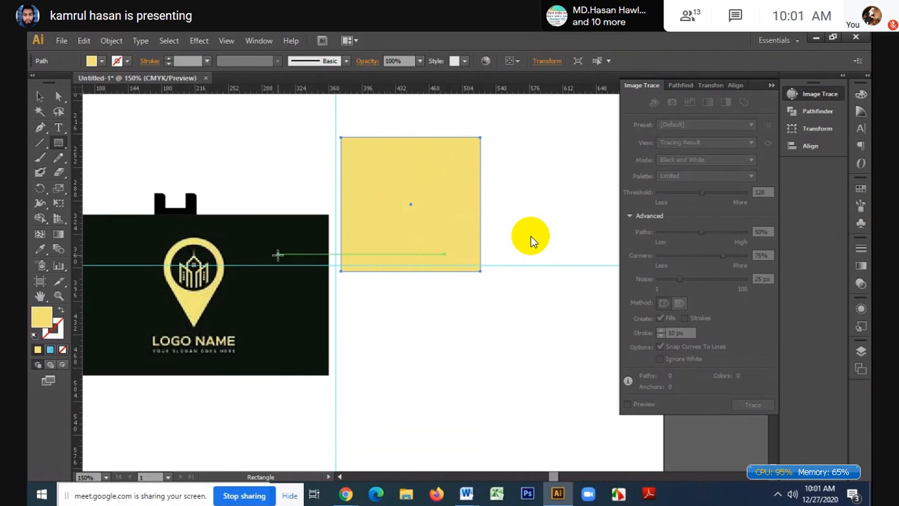
left_click(289, 239)
left_click(41, 97)
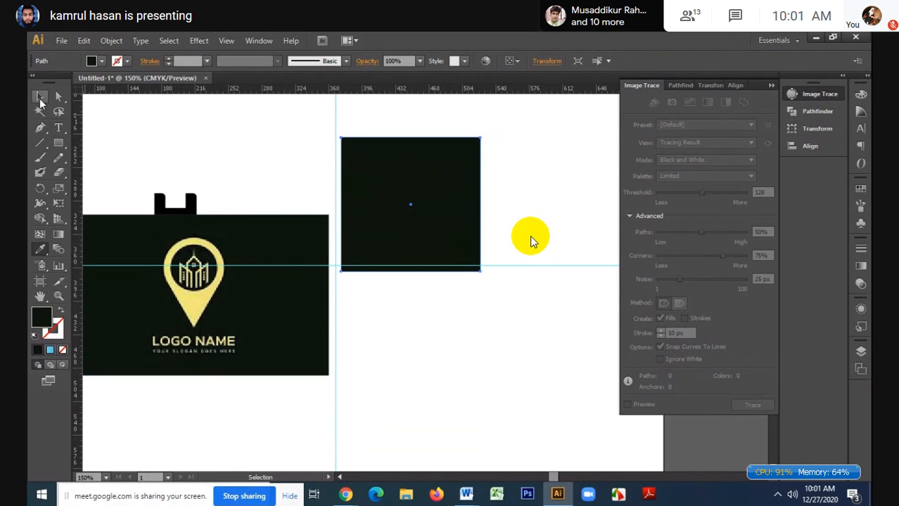
key("ctrl+v")
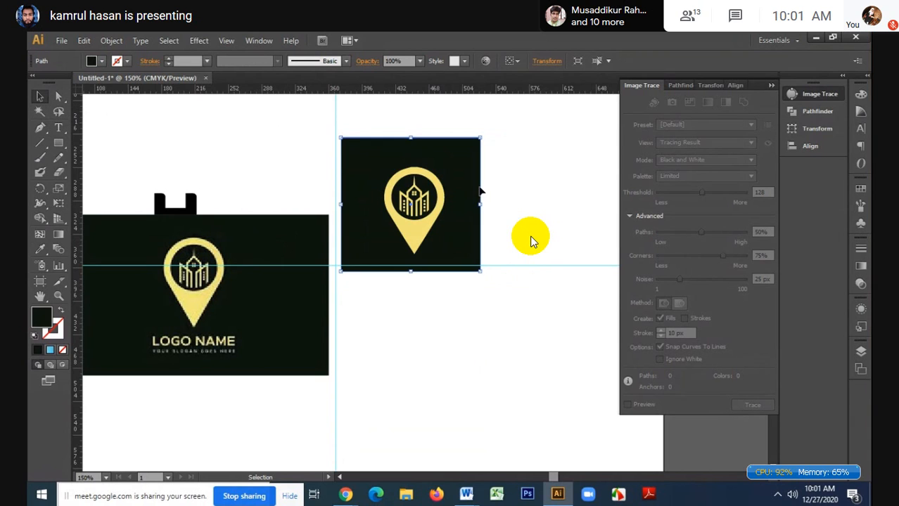
left_click(520, 198)
- Delete the stray invisible curved path from the blank area beside the dark square
scroll(419, 171, "up", 5)
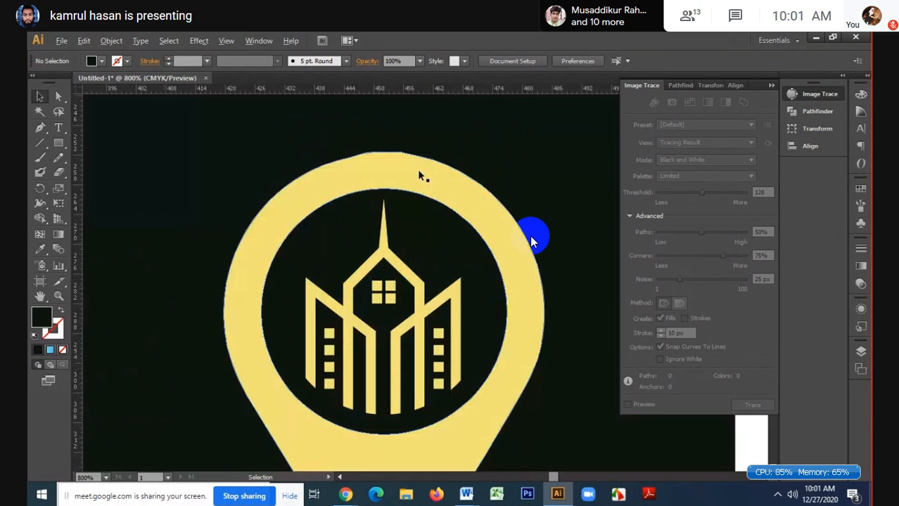
scroll(419, 170, "down", 2)
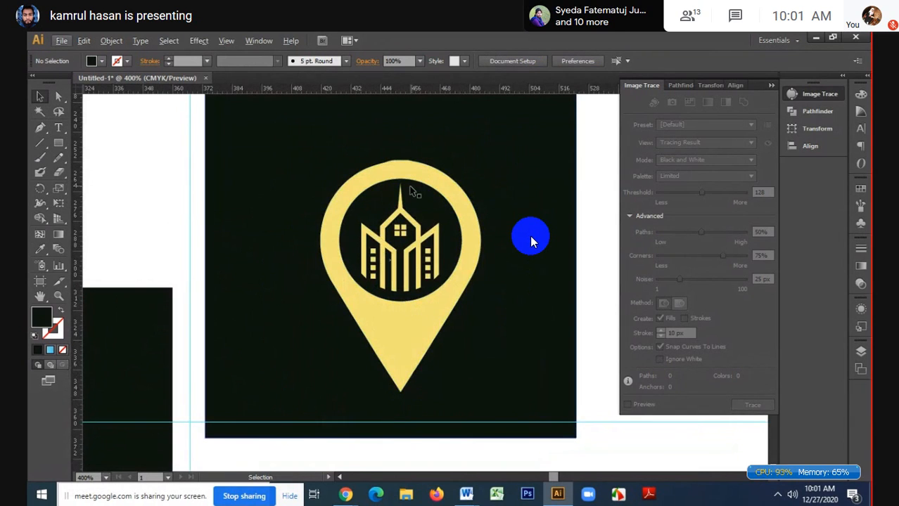
scroll(429, 273, "down", 3)
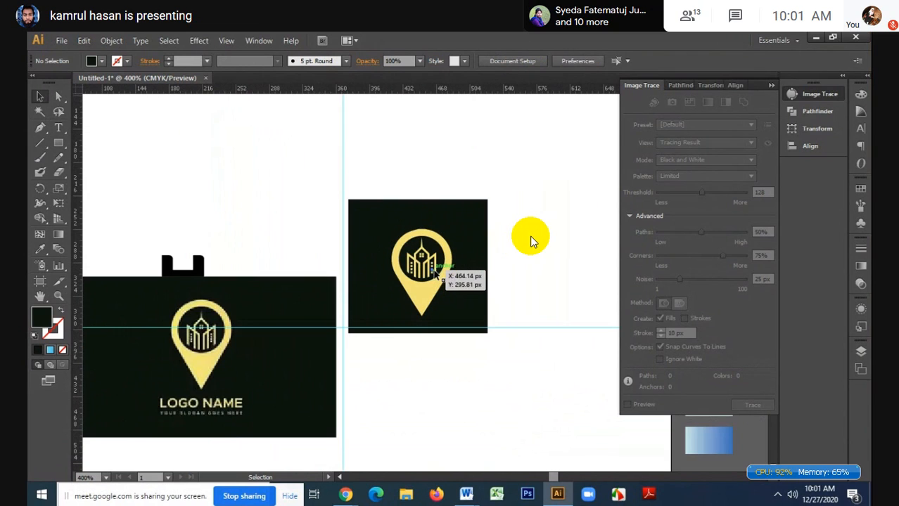
scroll(436, 270, "up", 2)
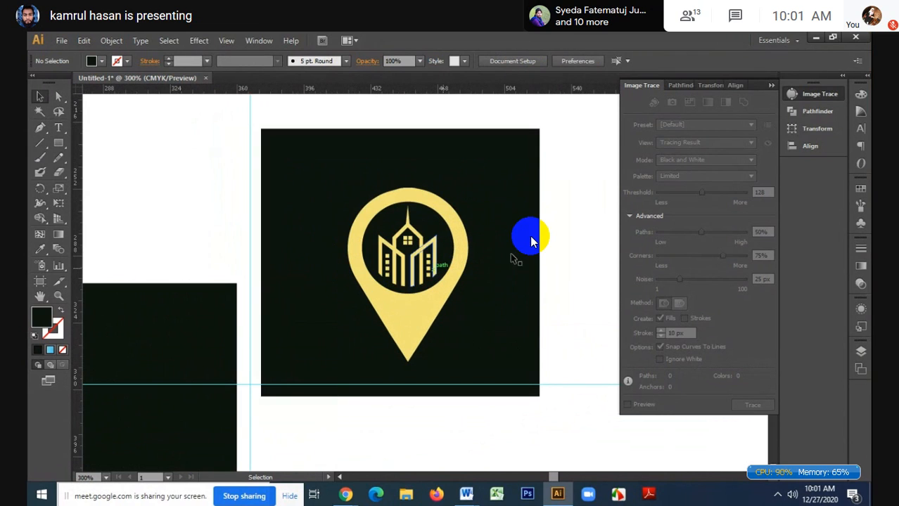
left_click_drag(427, 255, 360, 255)
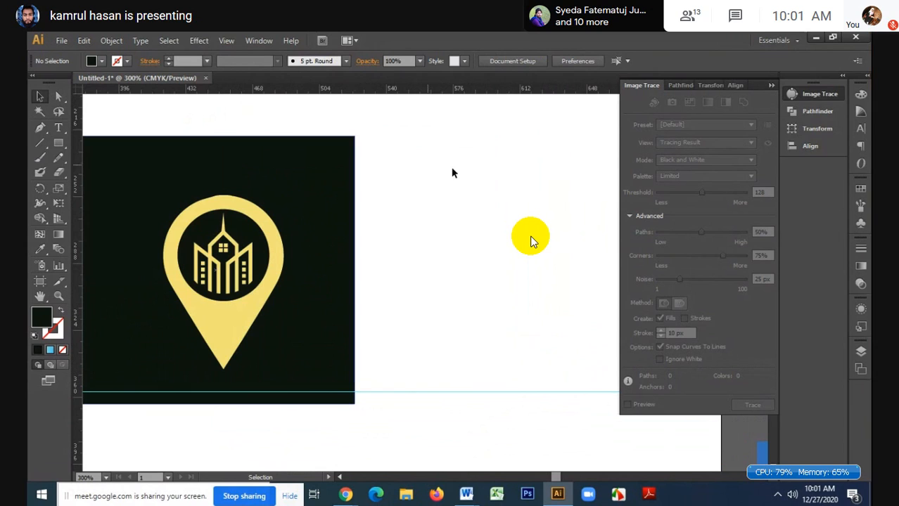
left_click_drag(453, 170, 568, 285)
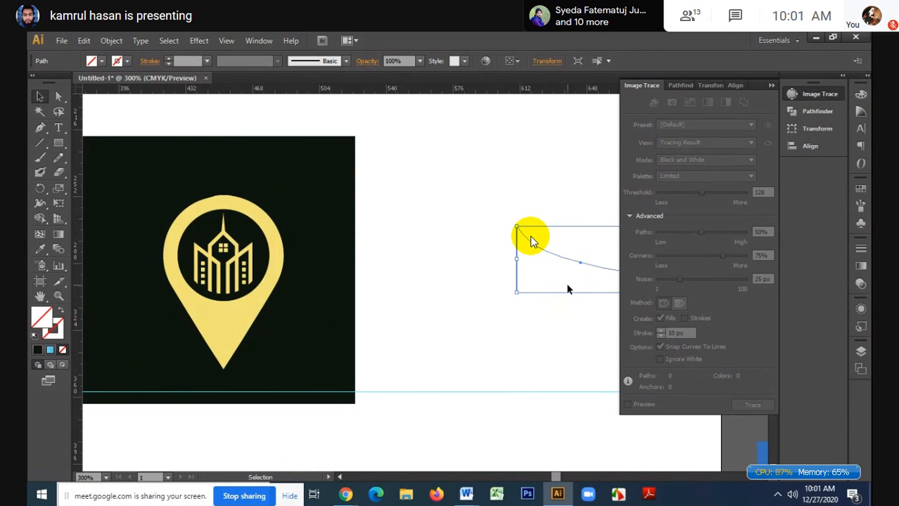
key("Delete")
- Draw a vertical line beside the dark square with a 4 pt near-black stroke, and duplicate it into four parallel lines
left_click(40, 142)
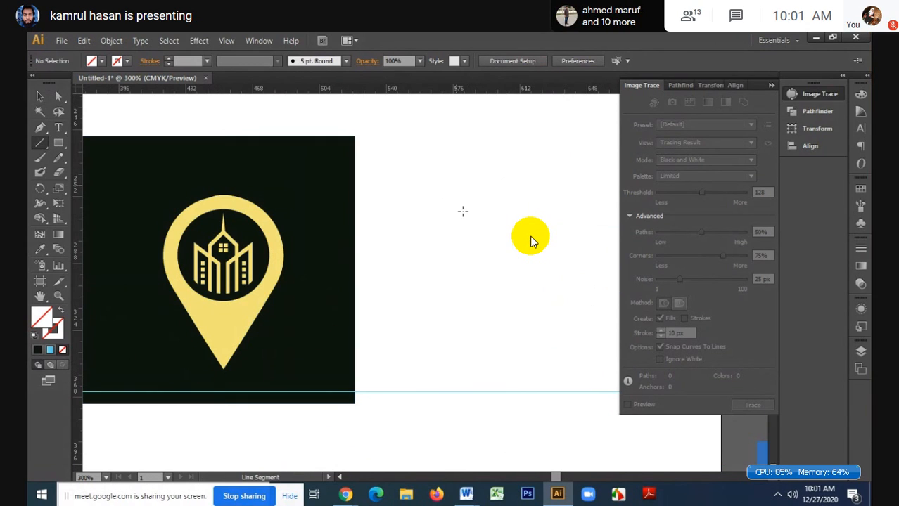
left_click_drag(457, 169, 500, 313)
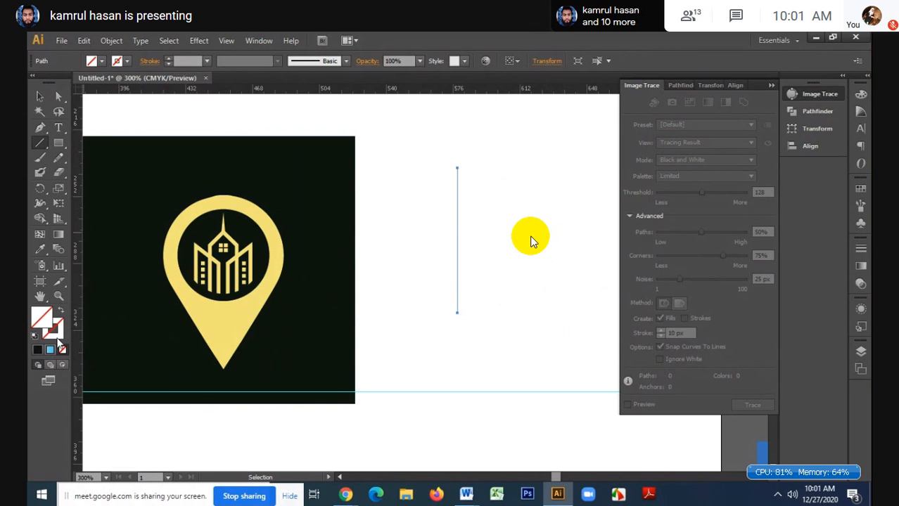
left_click(51, 347)
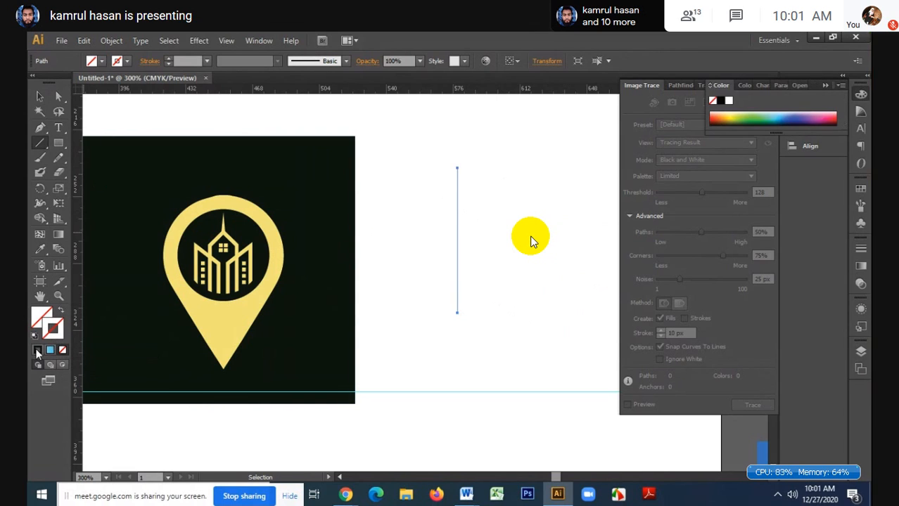
left_click(37, 349)
left_click(168, 58)
left_click(168, 59)
left_click(169, 59)
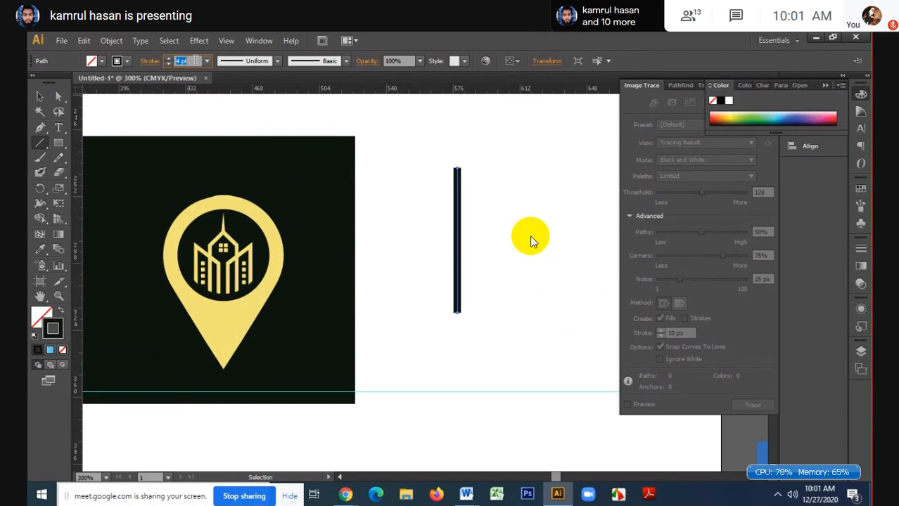
left_click(38, 98)
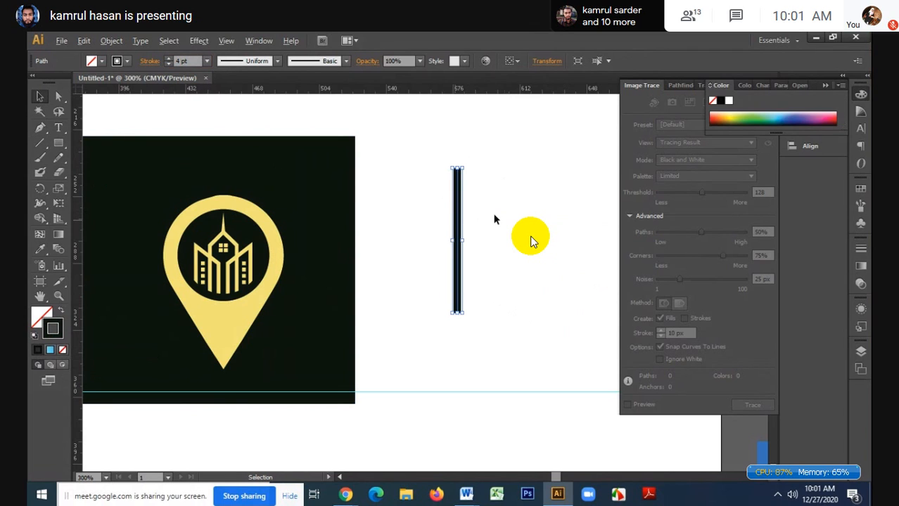
left_click_drag(458, 226, 561, 237)
- Draw an ellipse over the four lines, leaving their lower ends exposed, and give it a green fill with no stroke
left_click_drag(58, 143, 127, 172)
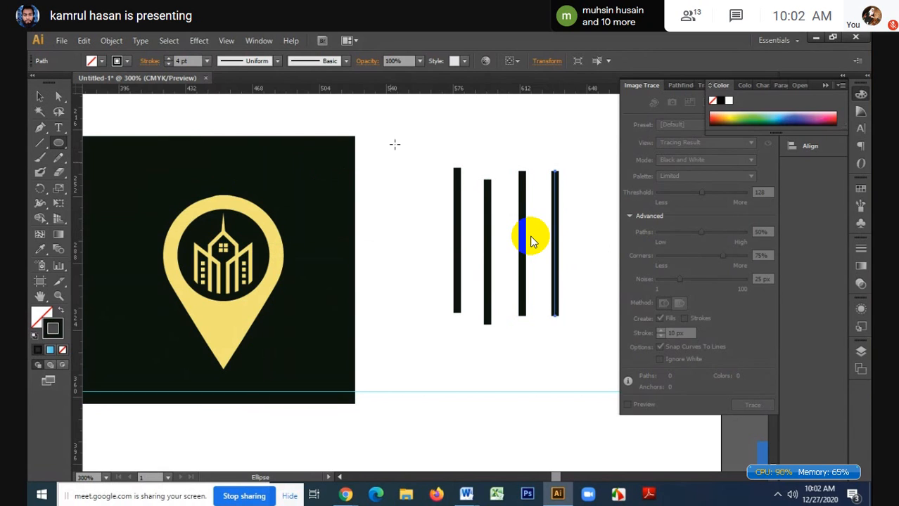
left_click_drag(406, 131, 595, 307)
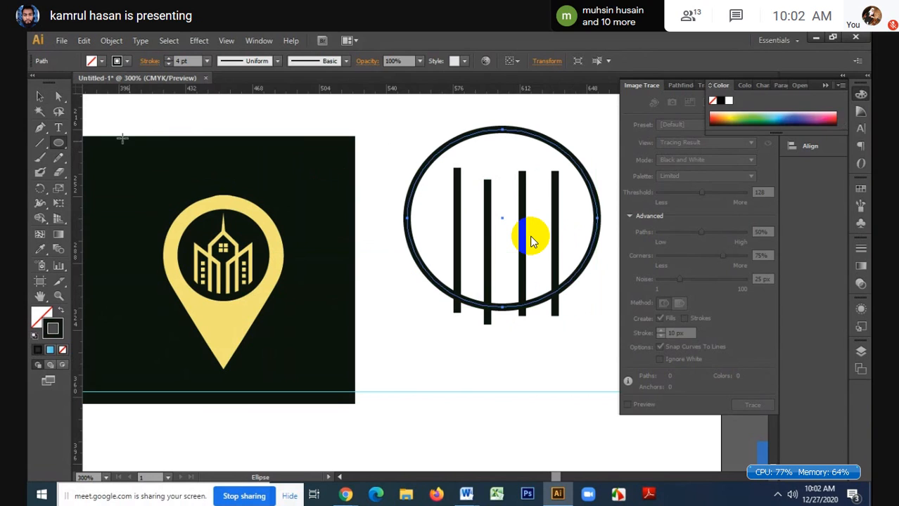
left_click(61, 310)
left_click(103, 61)
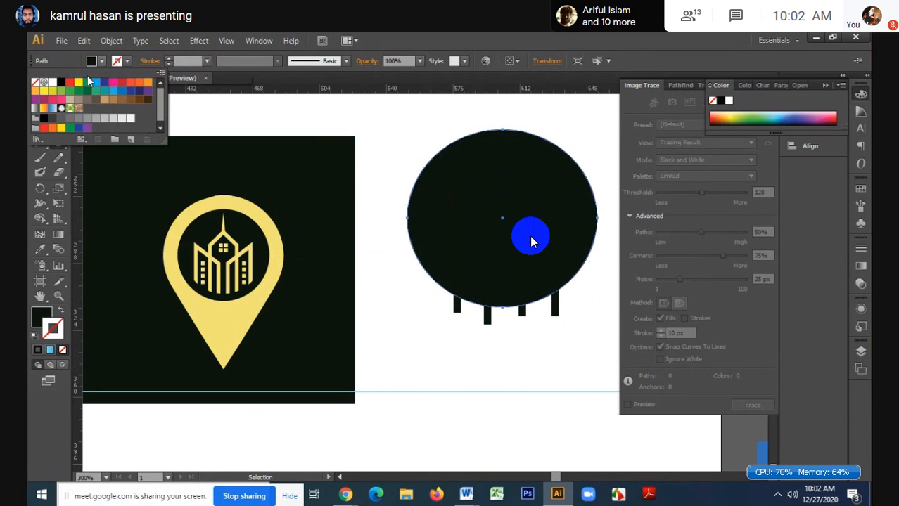
left_click(88, 84)
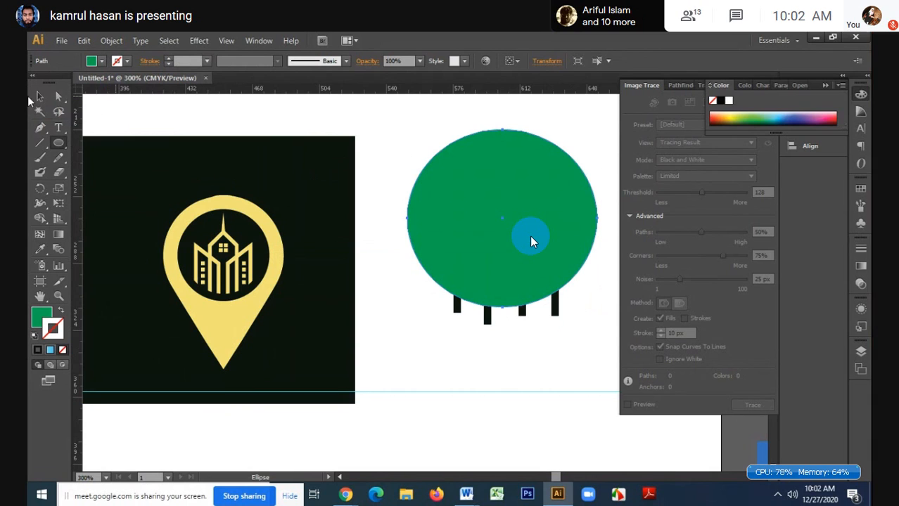
- Select the green circle and the four lines, and remove the line ends protruding below the circle with the Shape Builder tool
key("v")
scroll(531, 241, "down", 3)
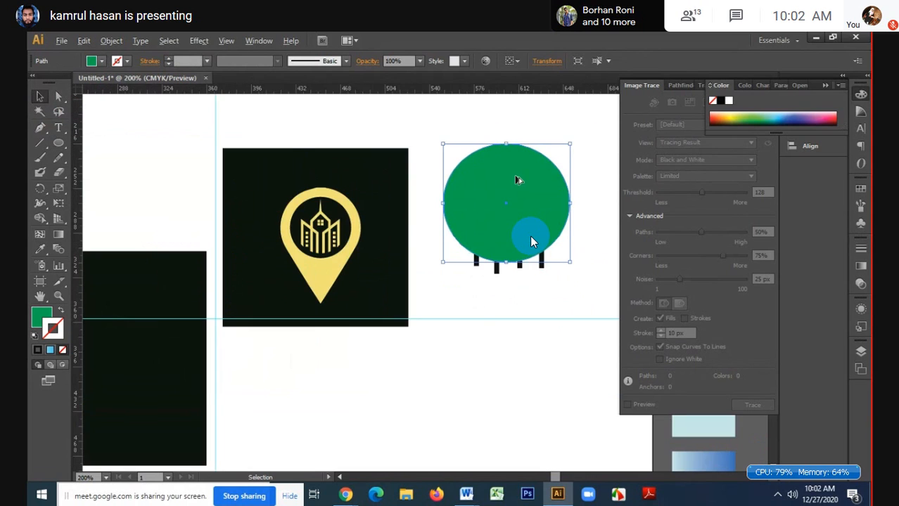
scroll(529, 237, "up", 1)
scroll(560, 231, "up", 1)
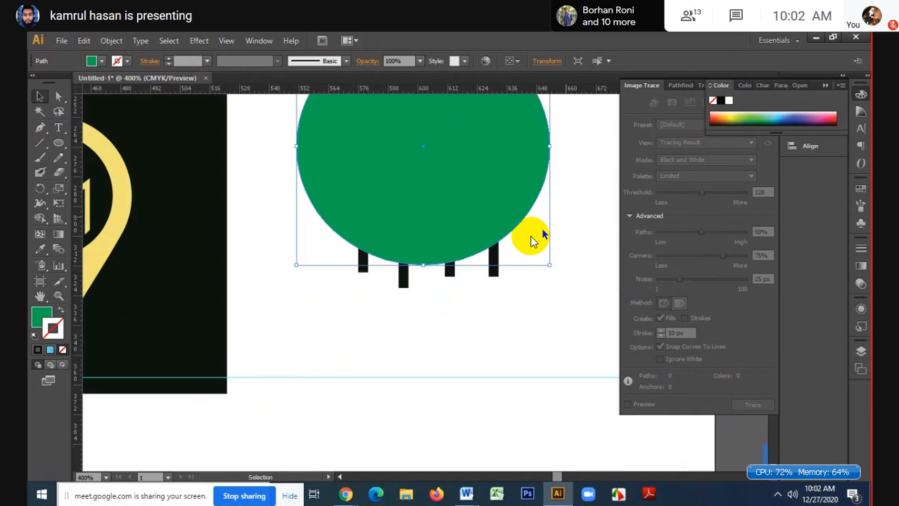
left_click_drag(566, 217, 287, 305)
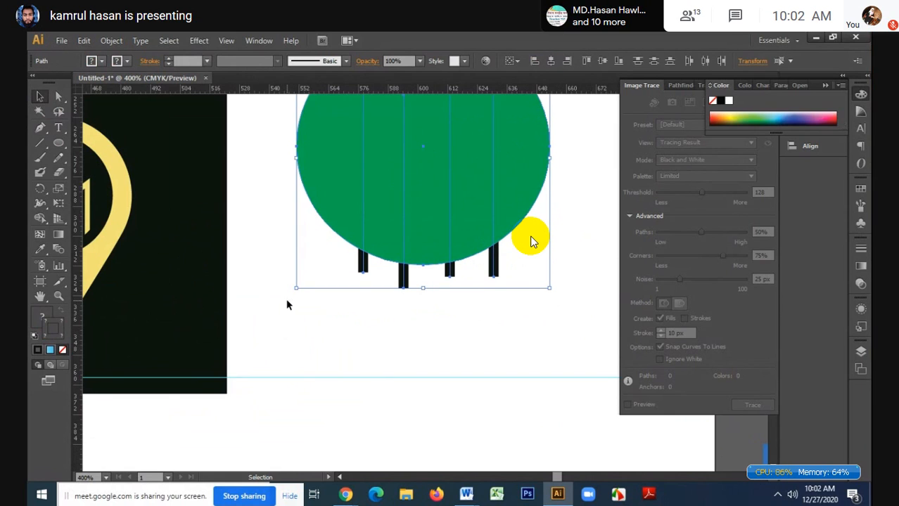
left_click(40, 218)
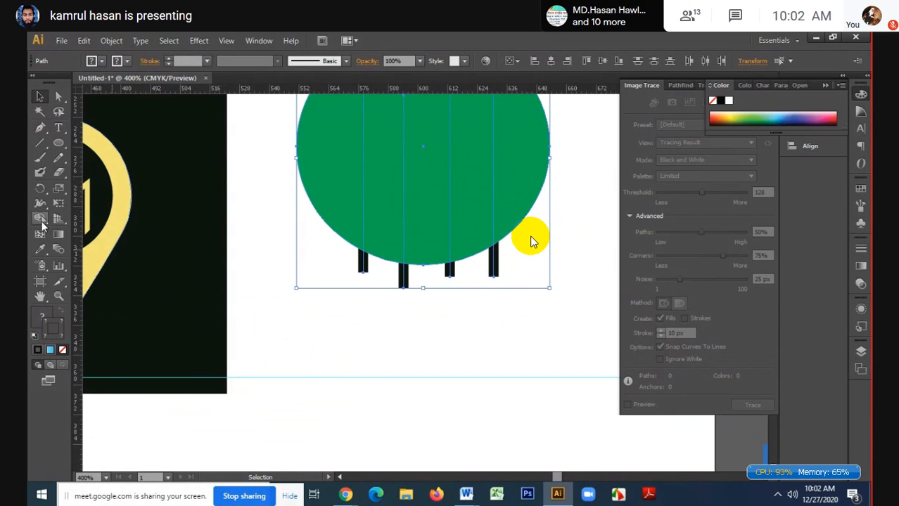
left_click(363, 264, "alt")
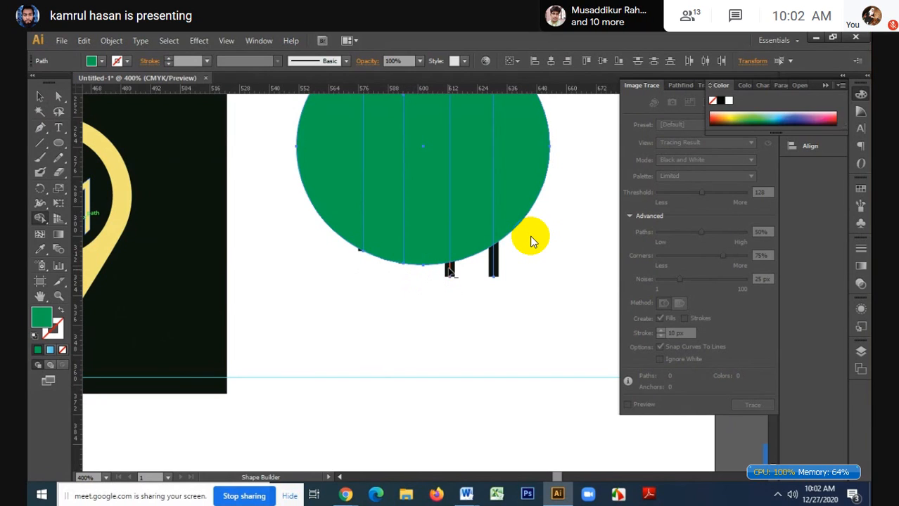
left_click(493, 267, "alt")
left_click(449, 271, "alt")
key("v")
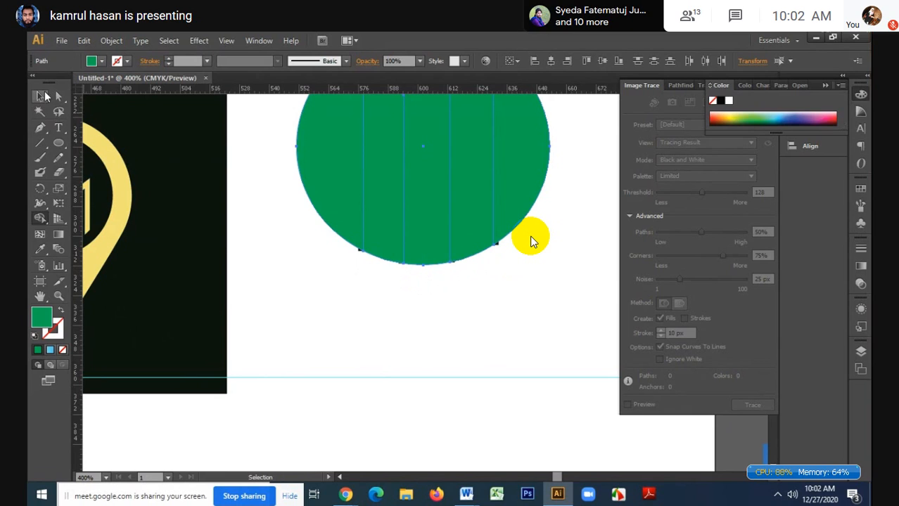
- Trim the protruding lower end of the third line again at the circle's edge with the Shape Builder tool
key("ctrl+equal")
key("ctrl+equal")
key("ctrl+equal")
key("ctrl+equal")
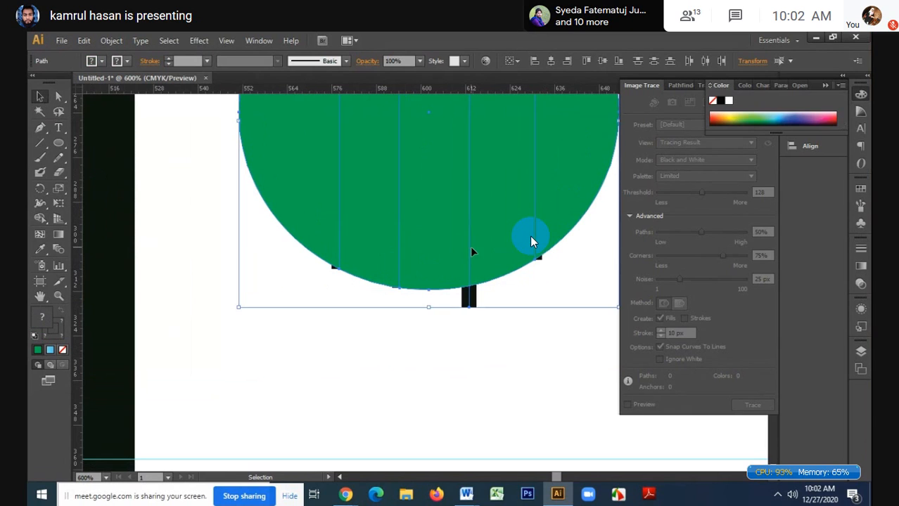
key("ctrl+equal")
key("ctrl+equal")
key("ctrl+equal")
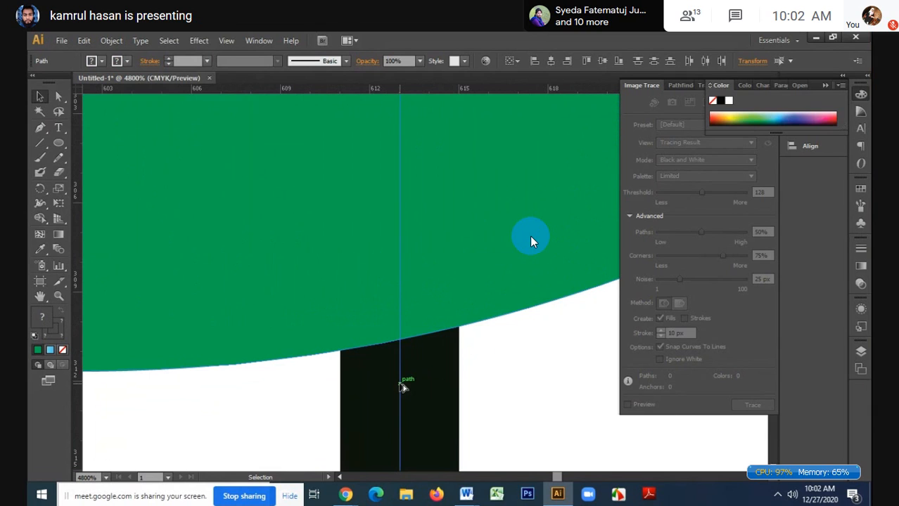
left_click(400, 384)
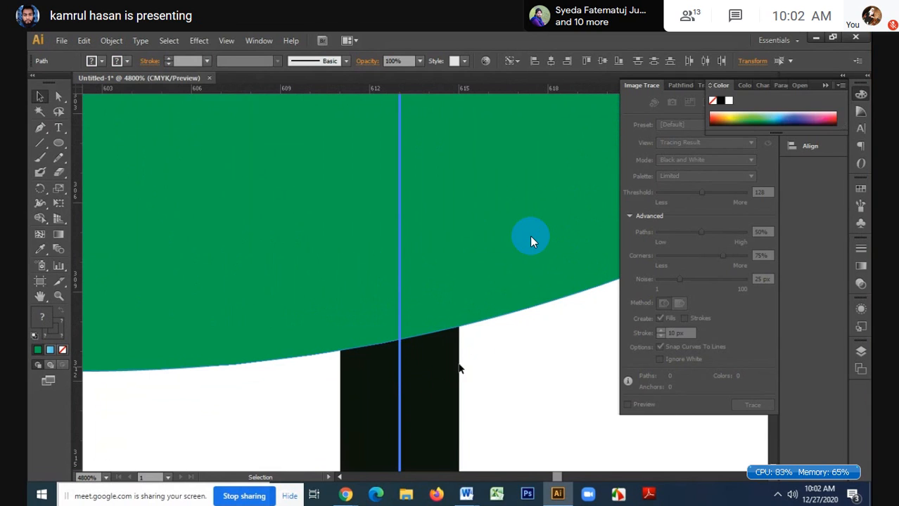
left_click(40, 218)
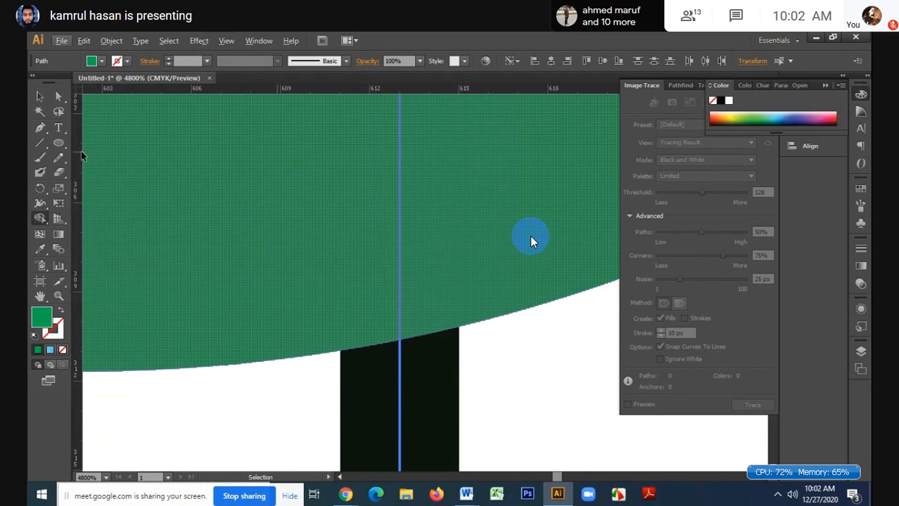
left_click(278, 292)
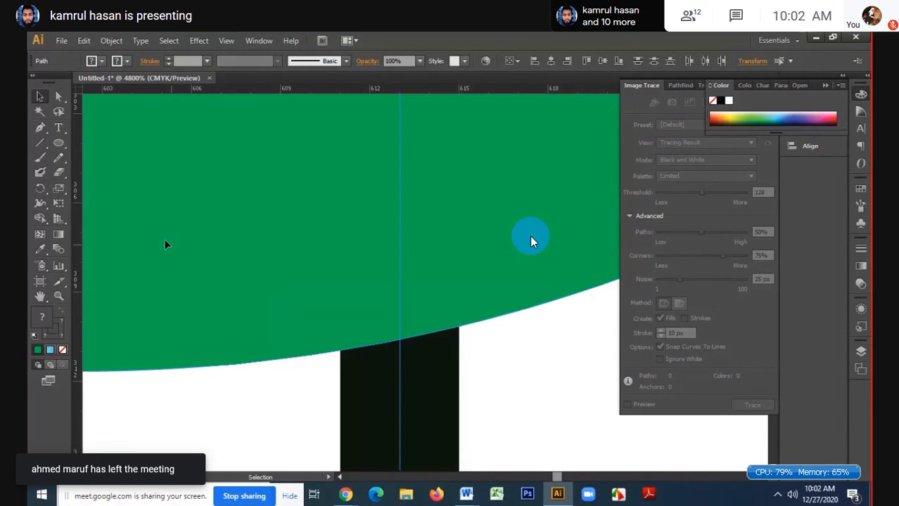
left_click(38, 218)
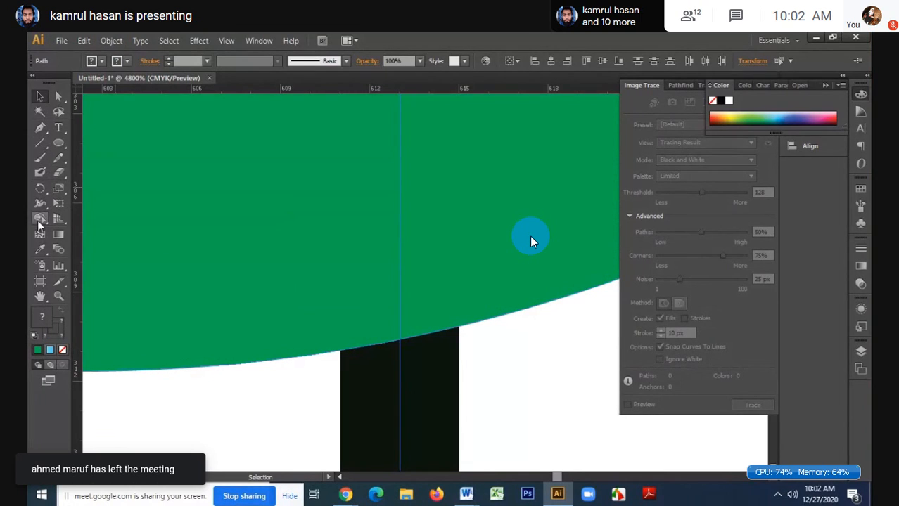
left_click(400, 419, "alt")
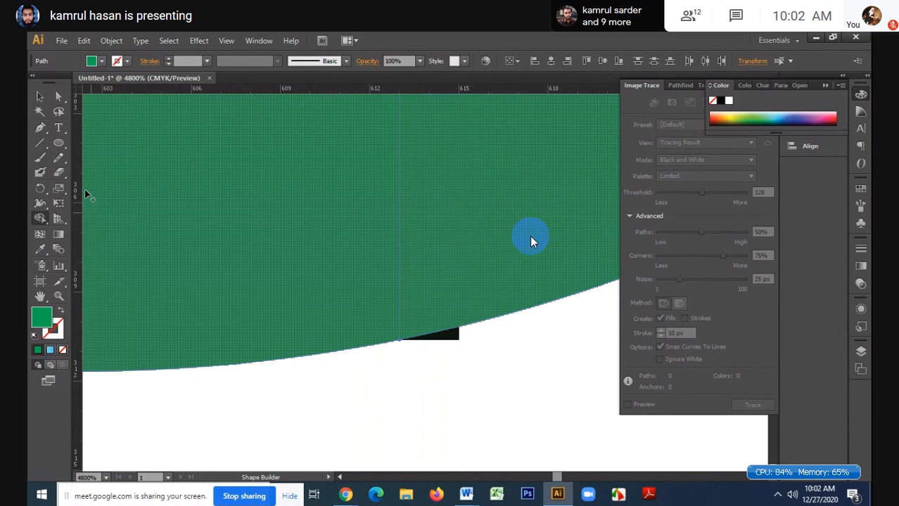
- Send the green circle behind the four trimmed black lines
key("ctrl+minus")
key("ctrl+minus")
key("ctrl+minus")
key("ctrl+minus")
key("ctrl+minus")
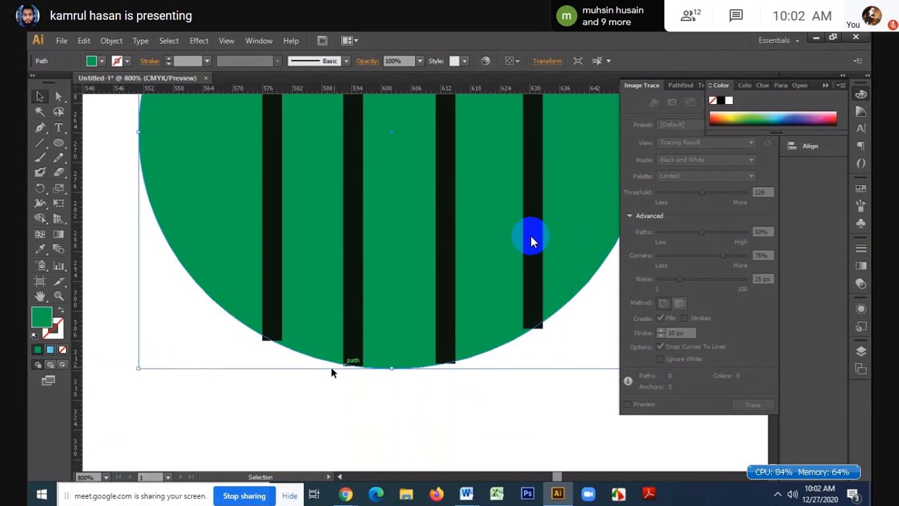
- Examine how the cut lower ends of the four lines meet the circle's curved edge
scroll(311, 375, "up", 4)
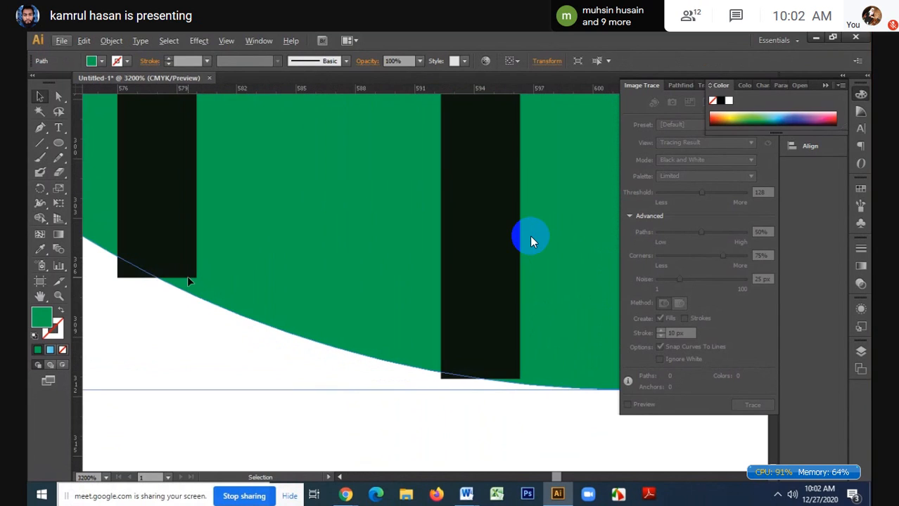
left_click(531, 440)
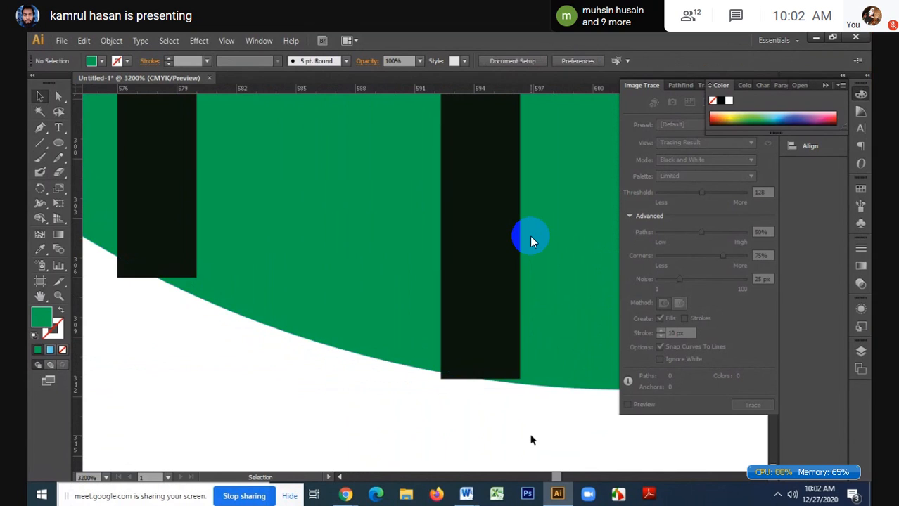
left_click(190, 275)
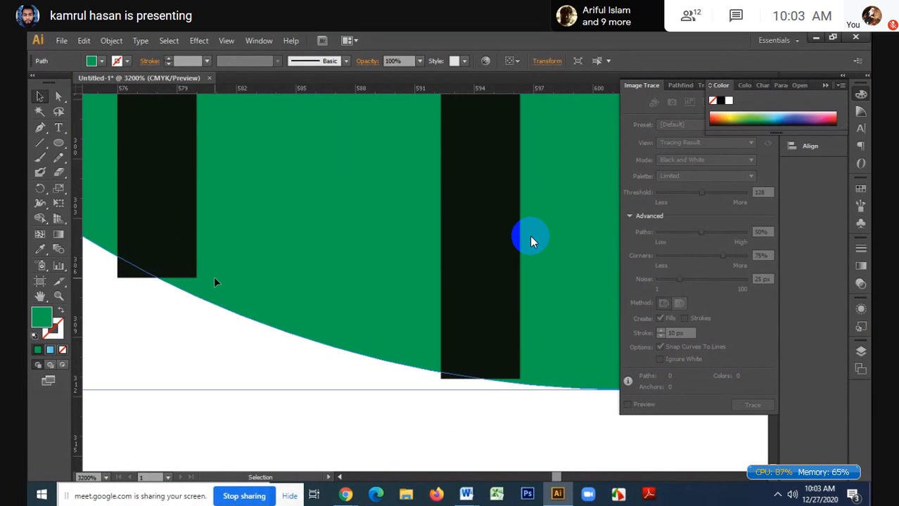
left_click(186, 378)
scroll(218, 279, "down", 6)
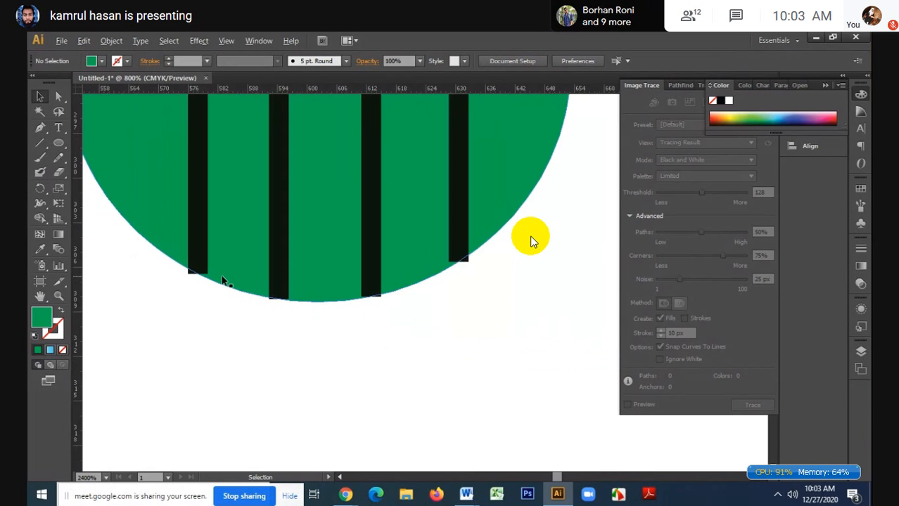
scroll(337, 260, "up", 5)
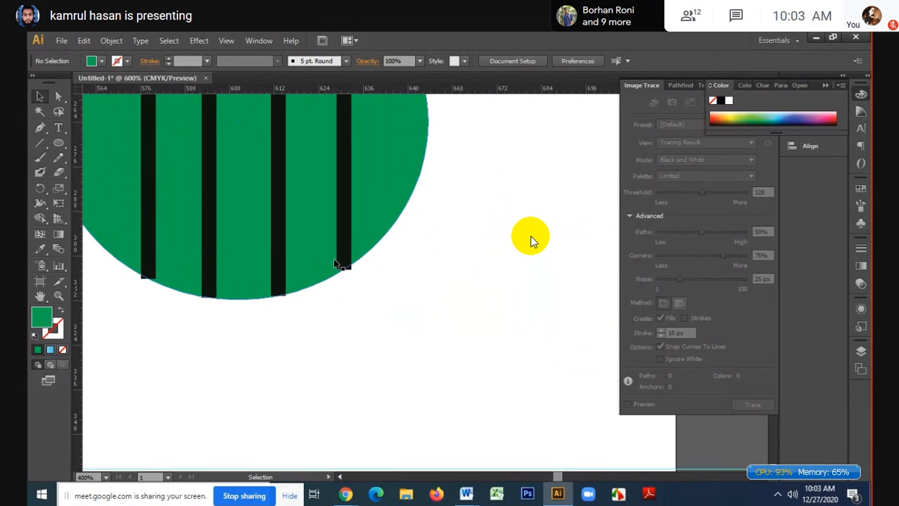
scroll(336, 274, "down", 8)
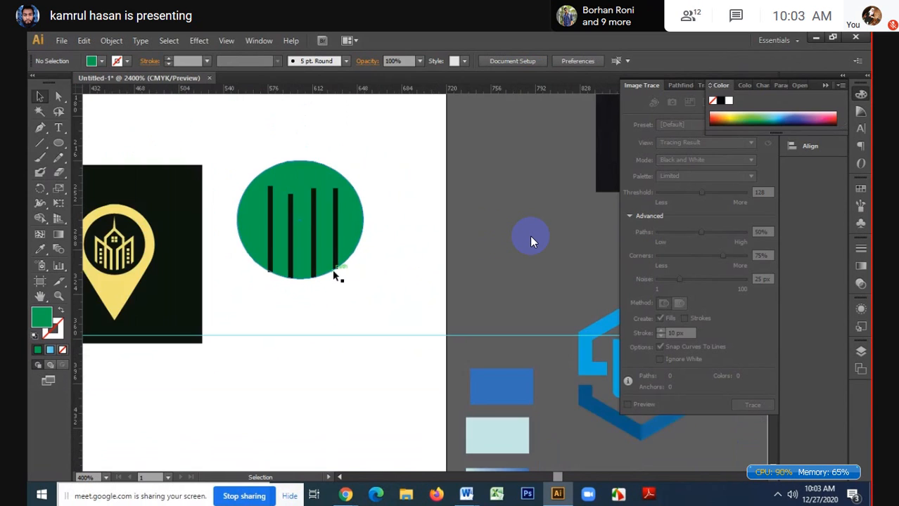
- Examine the lower ends of the gold building bars inside the pin logo for comparison
scroll(332, 269, "up", 3)
scroll(251, 260, "up", 6)
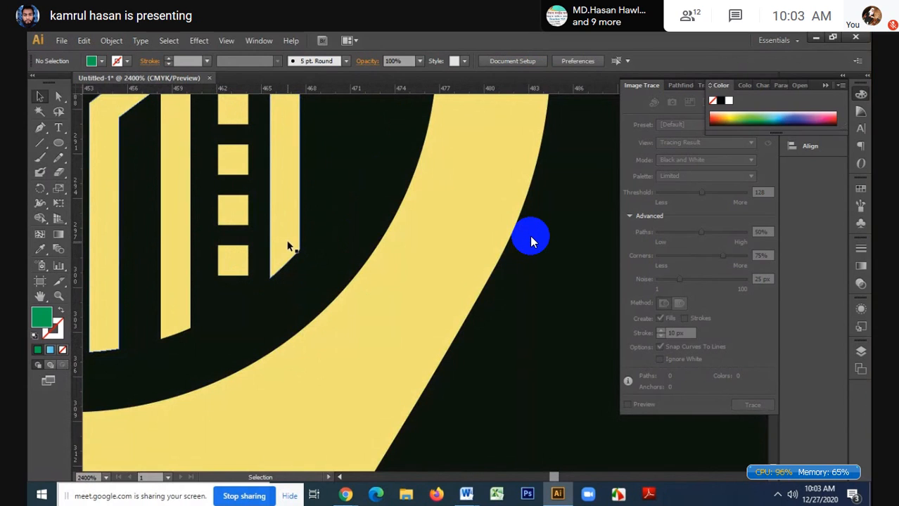
scroll(286, 247, "down", 3)
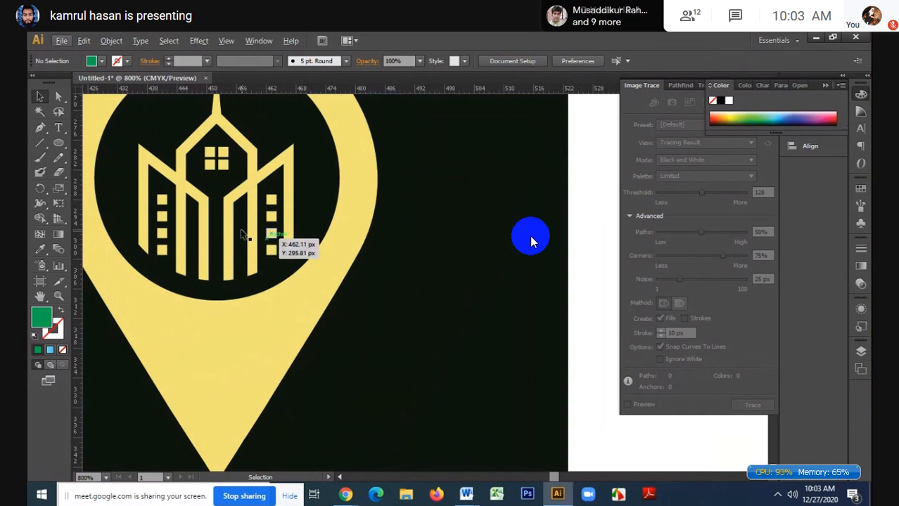
left_click_drag(235, 227, 321, 278)
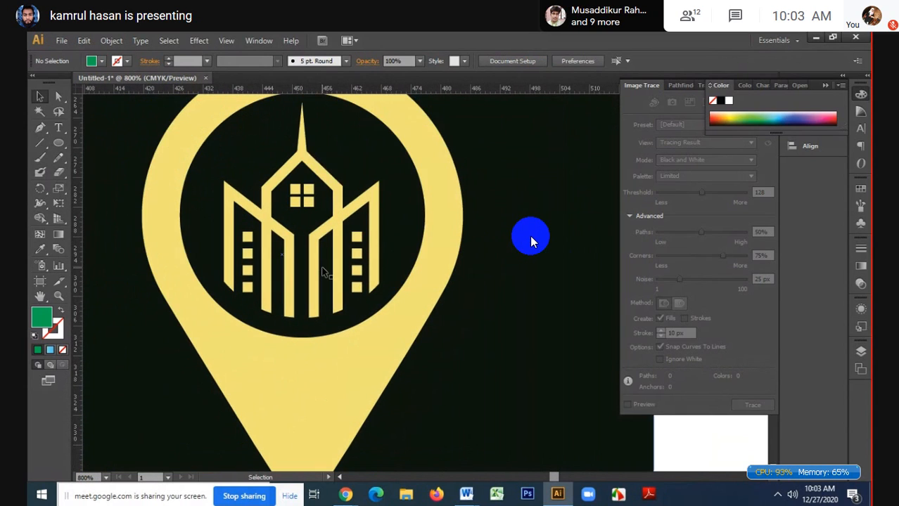
- Expand the appearance of the tapered gold spire stroke above the building, and deselect the spire
left_click(307, 155)
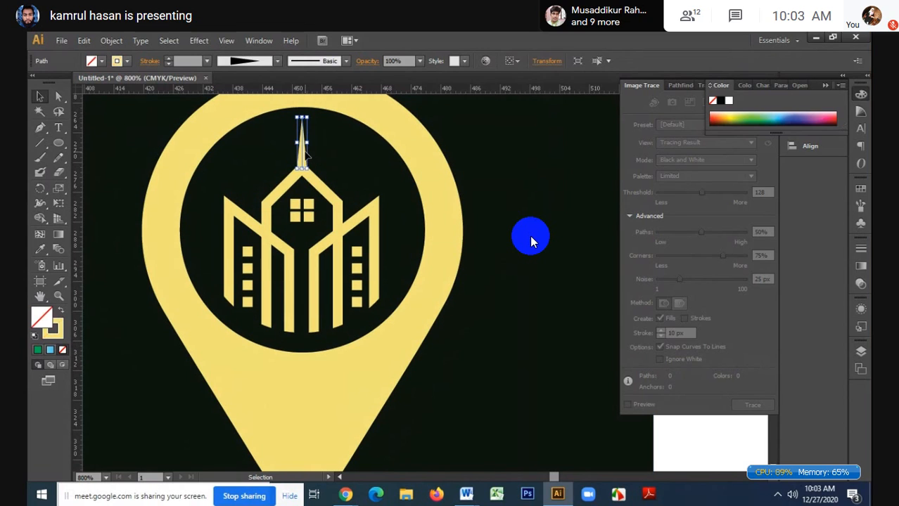
left_click(115, 41)
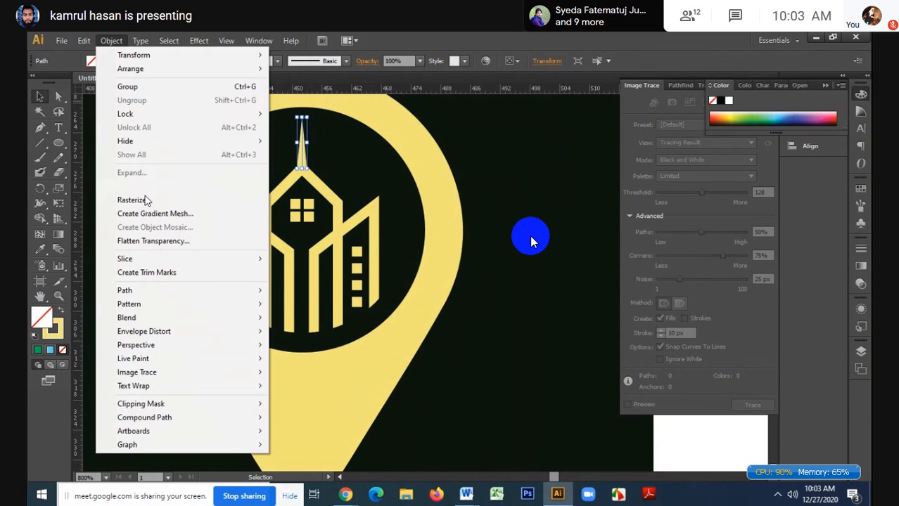
left_click(150, 186)
left_click(496, 163)
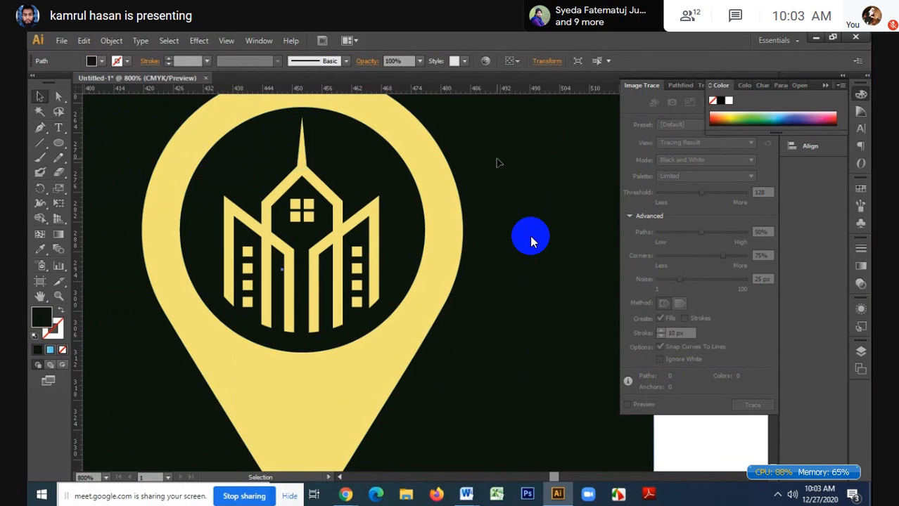
scroll(496, 163, "down", 3)
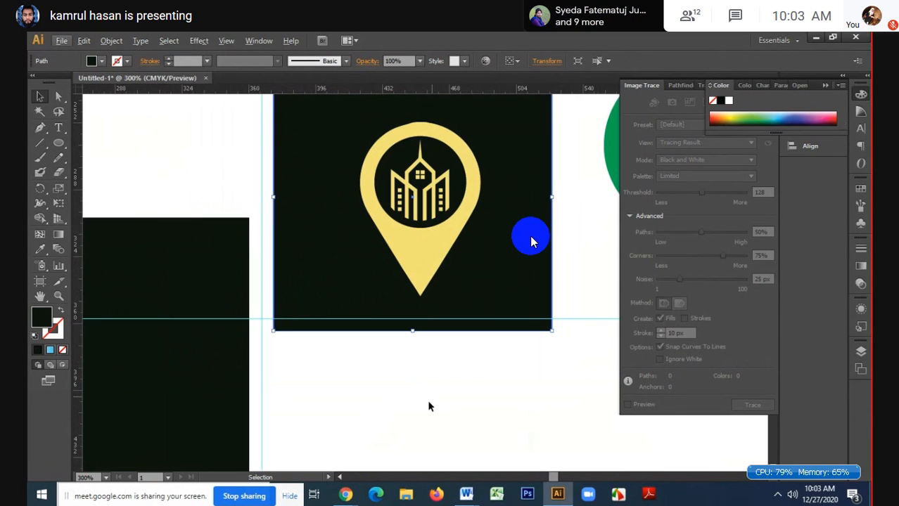
- Switch to Chrome and copy the orange-and-blue "Realestate Logo" image with the letter R from the real estate logo design samples results
mouse_move(346, 495)
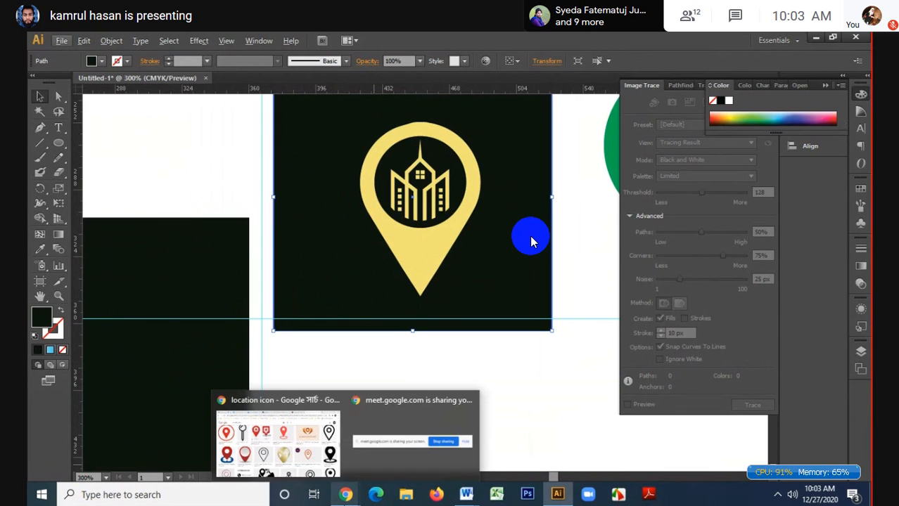
left_click(310, 455)
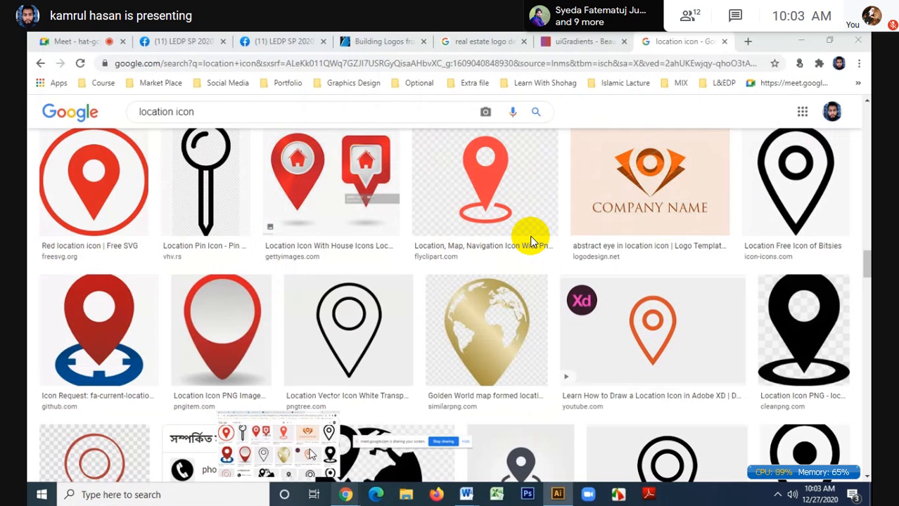
left_click(496, 39)
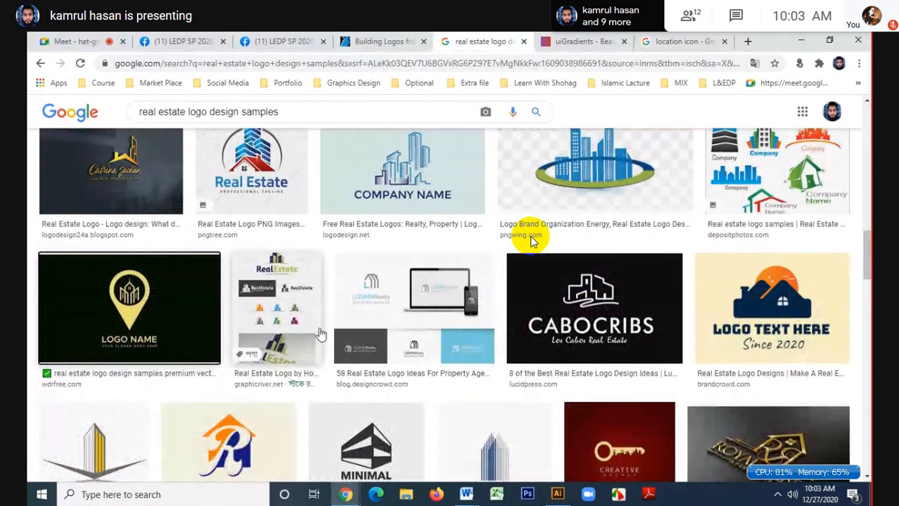
scroll(319, 333, "down", 3)
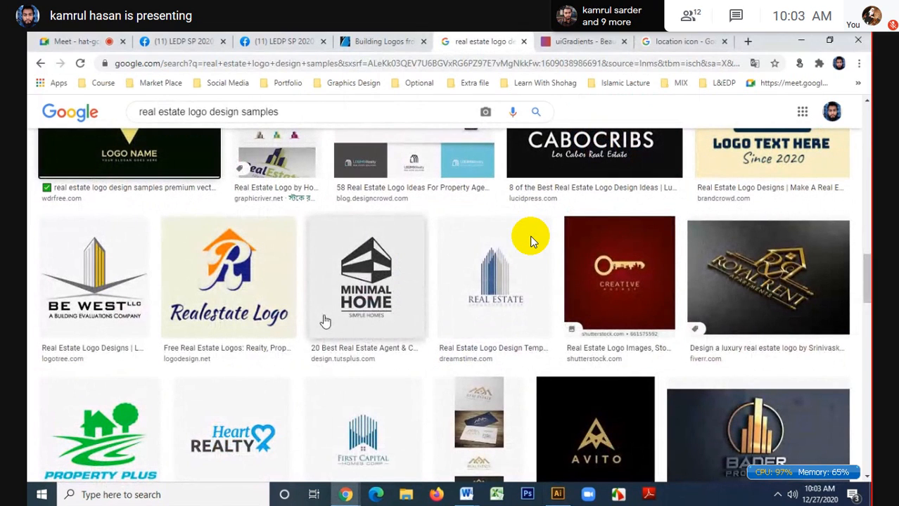
scroll(531, 241, "down", 1)
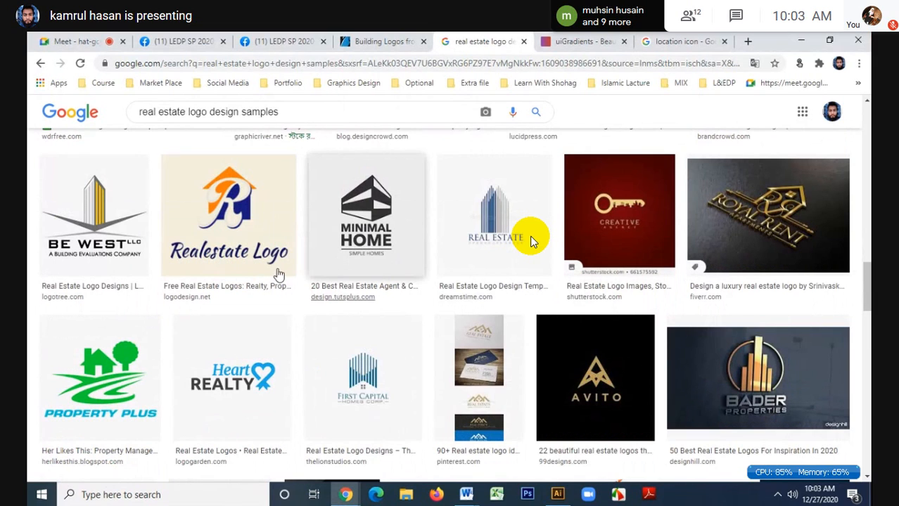
right_click(210, 215)
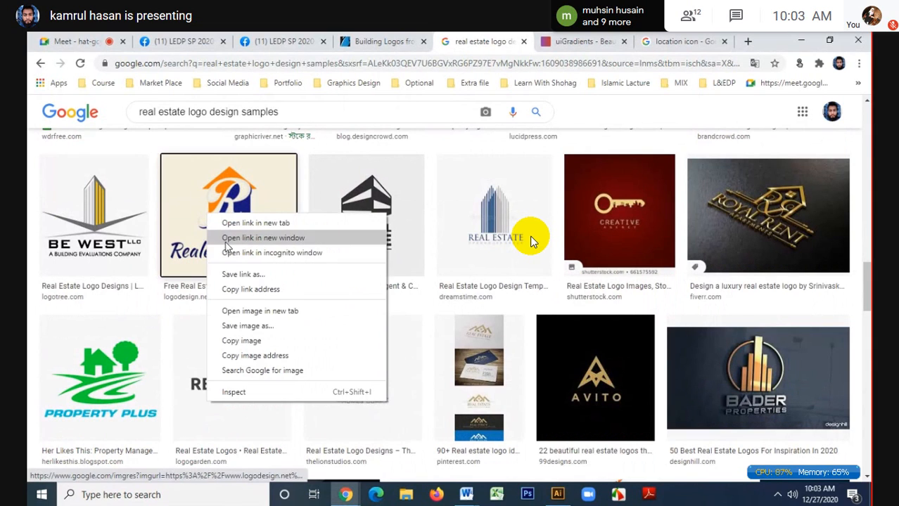
key("Escape")
scroll(457, 429, "down", 1)
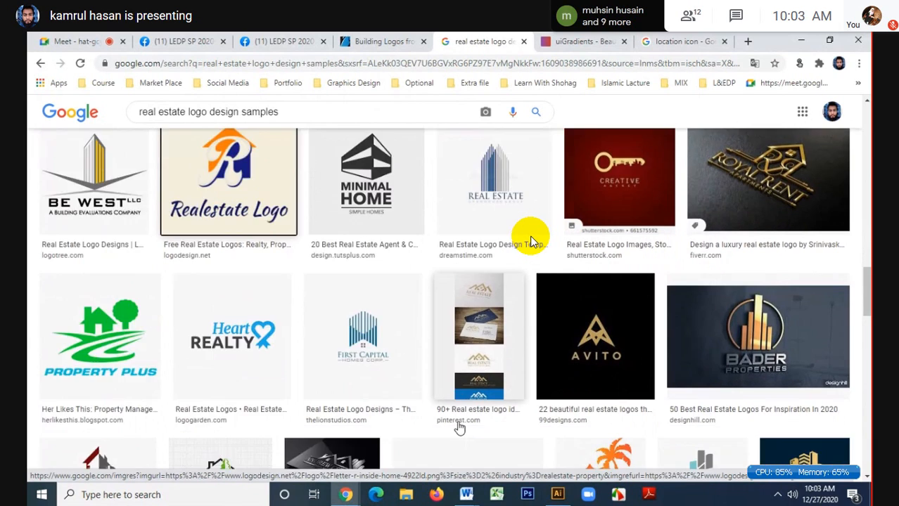
scroll(458, 428, "down", 5)
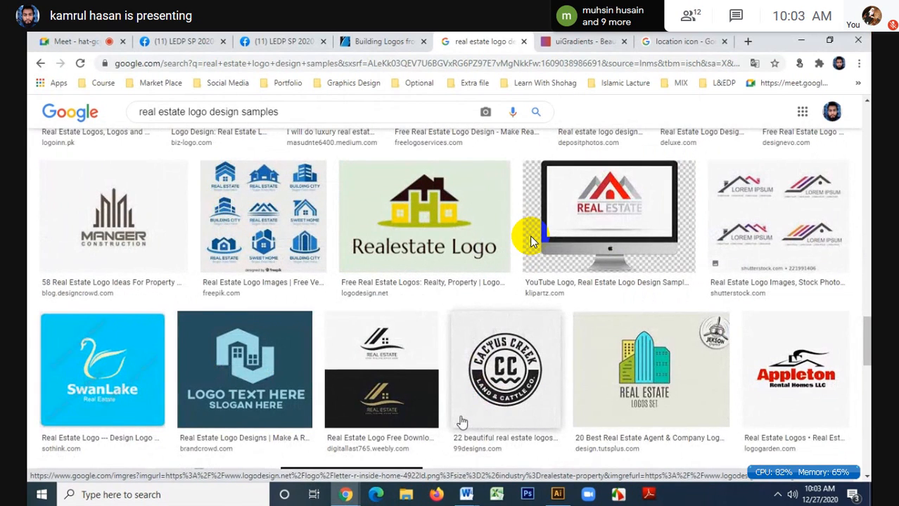
scroll(454, 420, "down", 1)
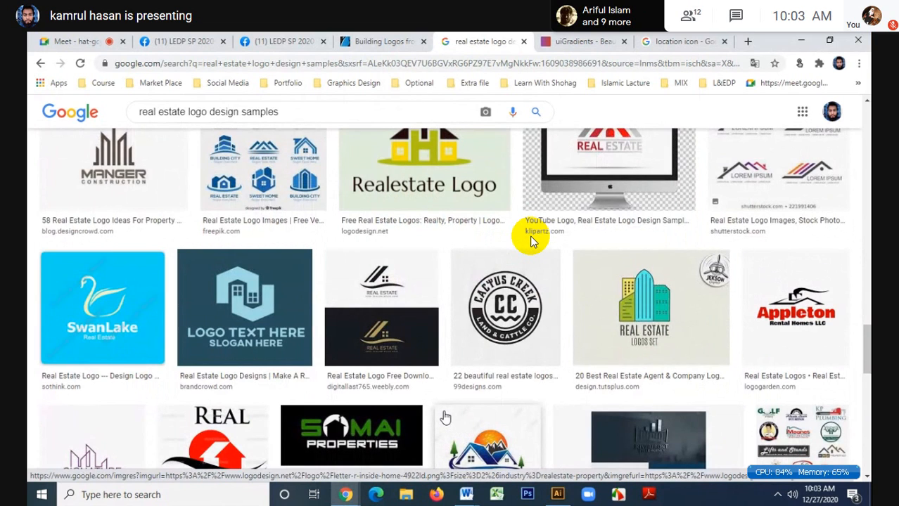
- Switch back to Illustrator and move the finished gold pin logo and the green circle with lines to the artboard area above the reference image
left_click(556, 495)
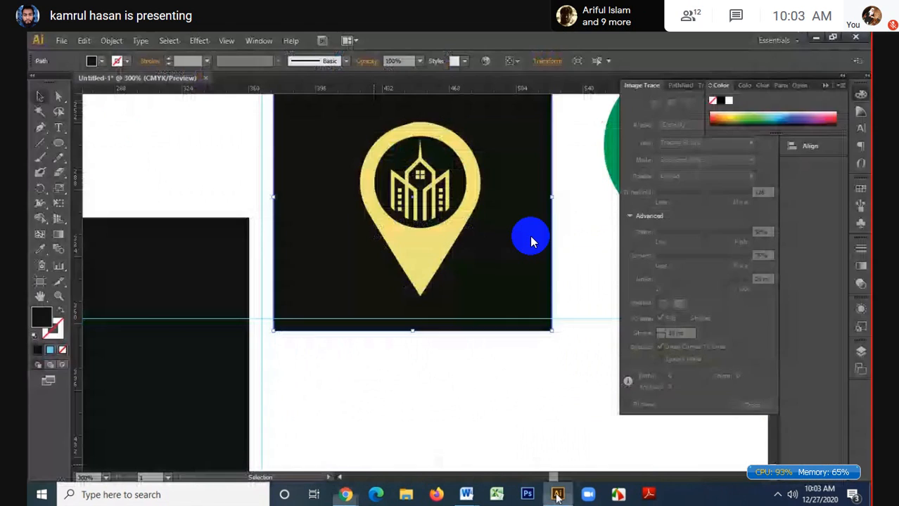
scroll(471, 400, "down", 3)
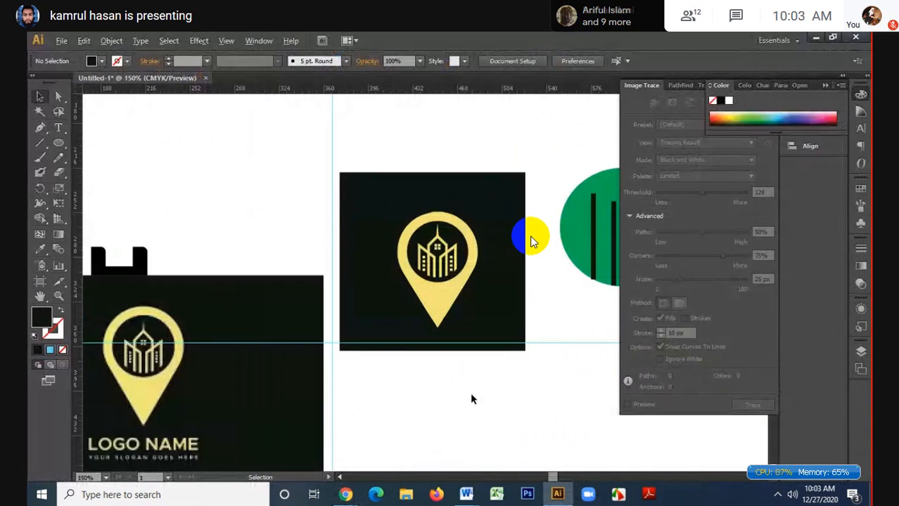
left_click_drag(408, 256, 592, 384)
left_click_drag(495, 357, 288, 257)
left_click(488, 335)
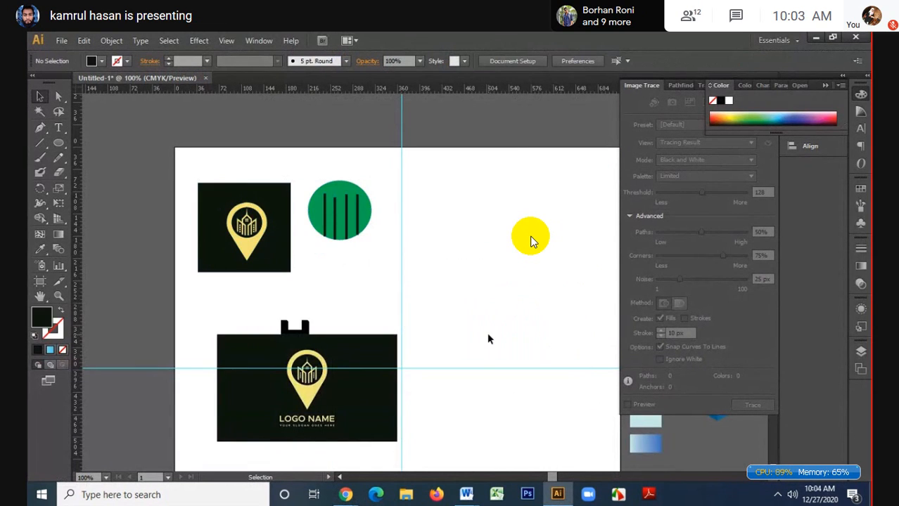
- Paste the copied Realestate Logo image and move it onto the empty part of the artboard, clear of the other artwork
key("ctrl+v")
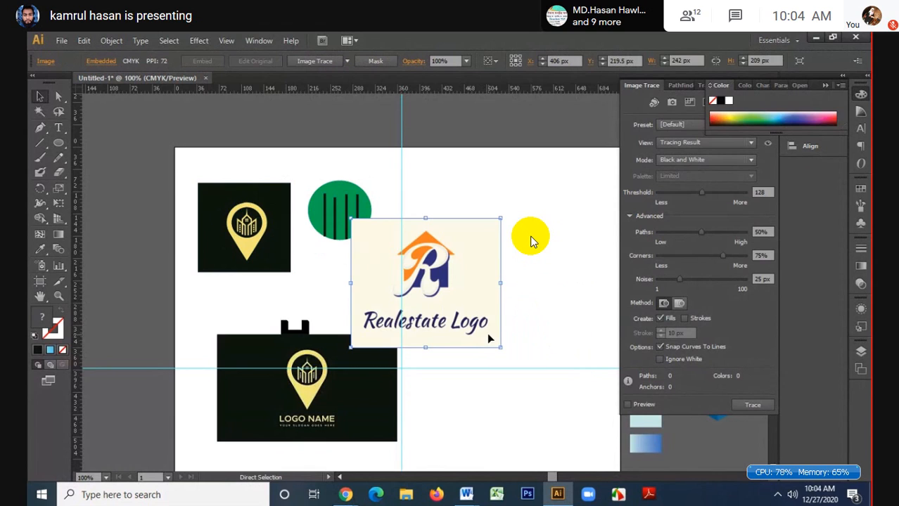
left_click_drag(490, 339, 578, 356)
scroll(549, 304, "up", 2)
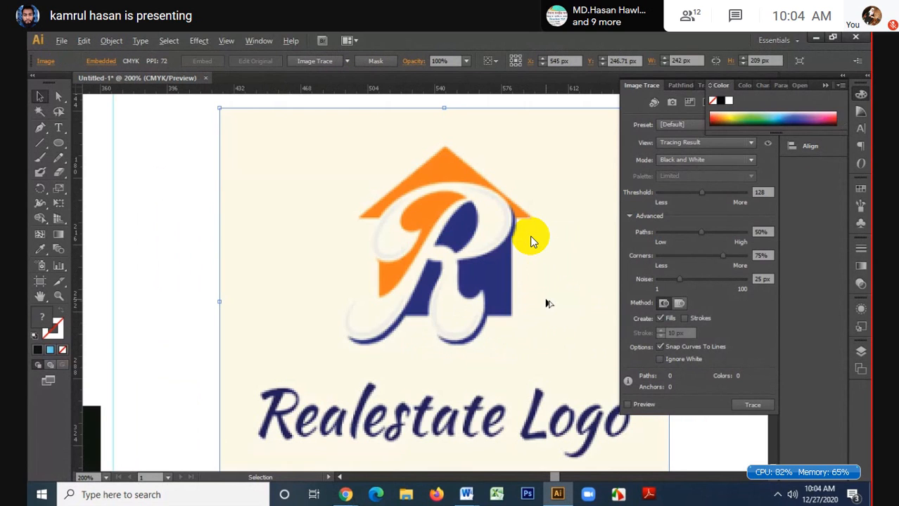
scroll(476, 231, "up", 1)
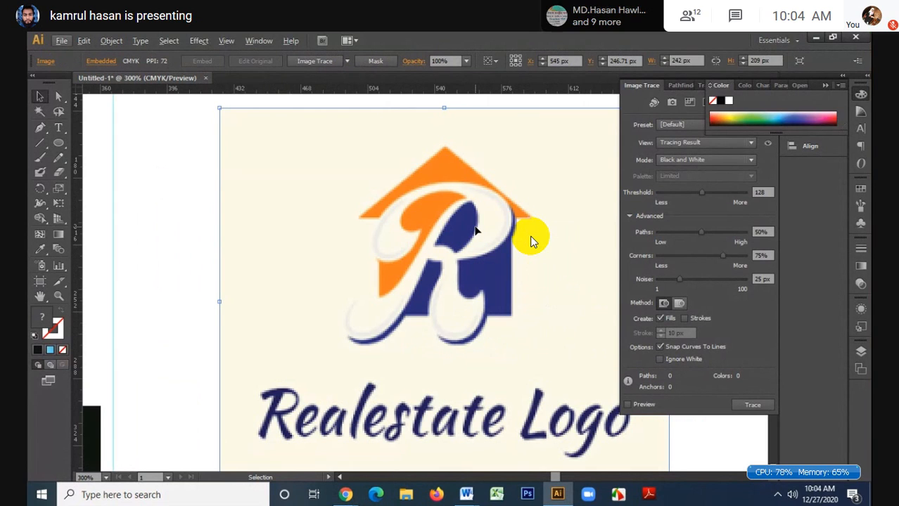
scroll(475, 231, "up", 3)
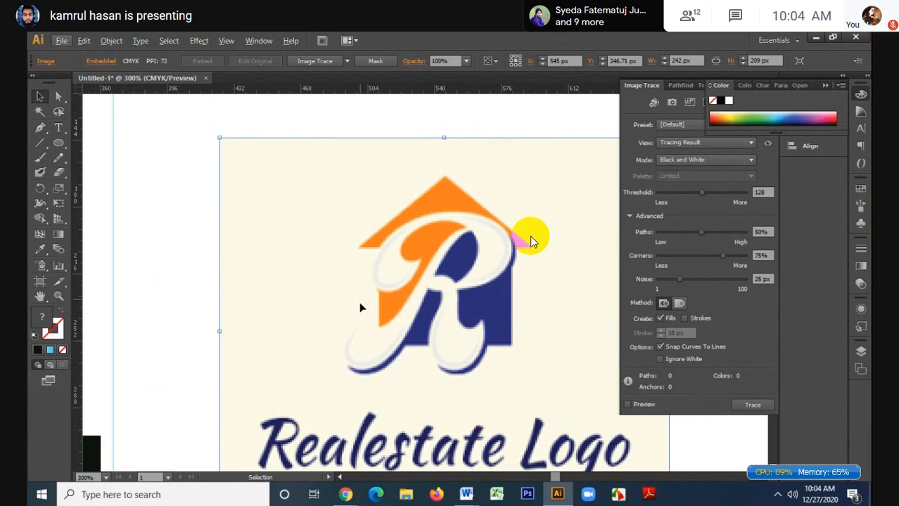
- Draw a black three-sided polygon over the upper part of the Realestate Logo image and deselect it
left_click(61, 145)
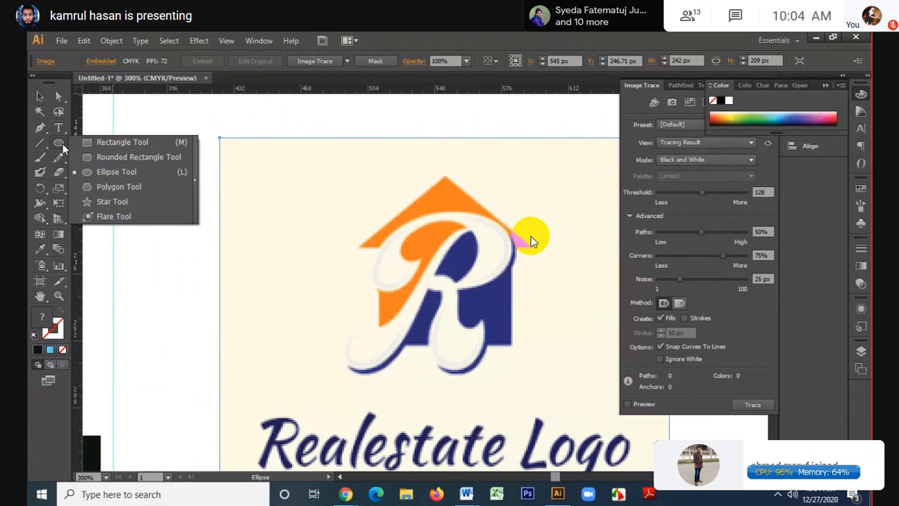
left_click(120, 188)
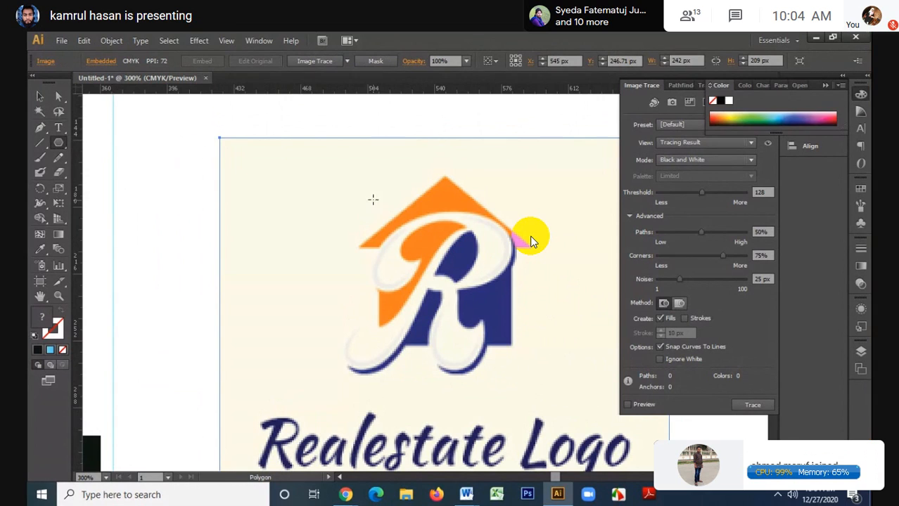
left_click_drag(374, 199, 434, 230)
key("Up")
key("Up")
key("Down")
key("Down")
key("Down")
key("Down")
key("Down")
left_click(45, 97)
left_click(307, 180)
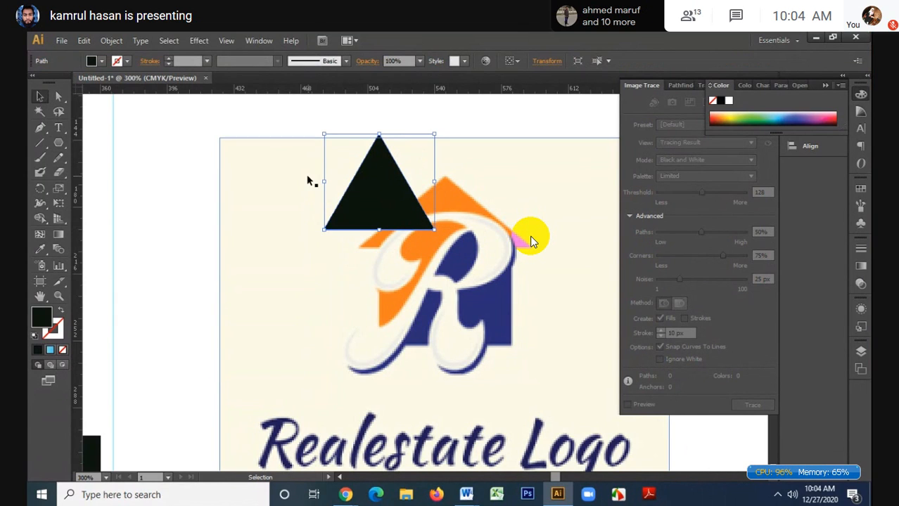
key("ctrl+shift+a")
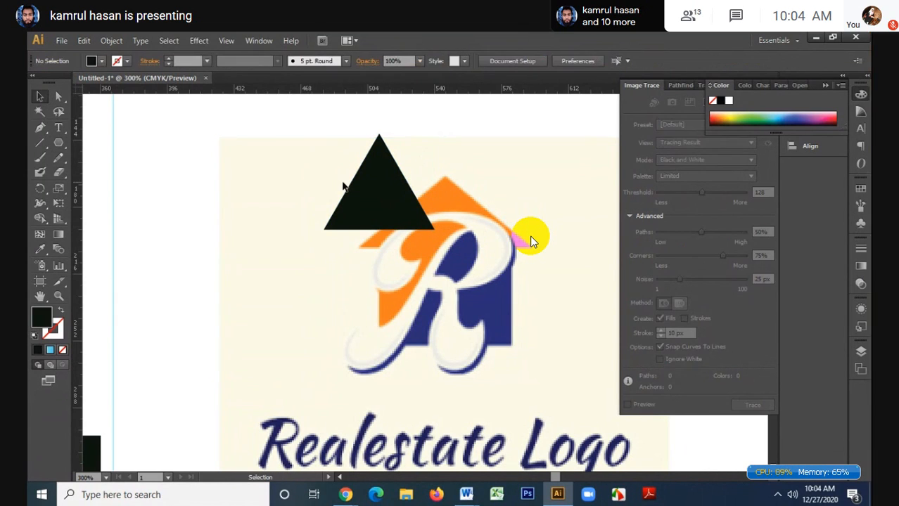
- Place the triangle on the orange roof's left corner and reshape its right corner and apex to match the roof
left_click_drag(374, 187, 408, 203)
left_click_drag(407, 204, 408, 205)
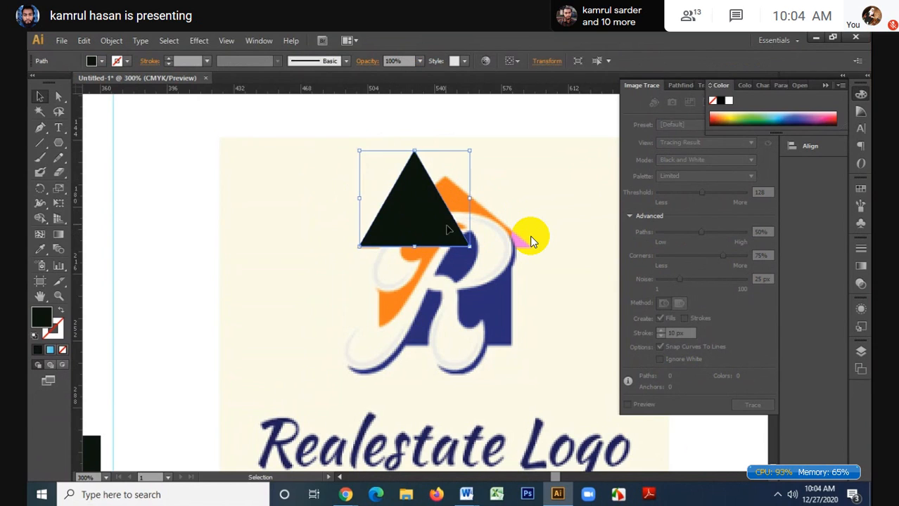
left_click(58, 96)
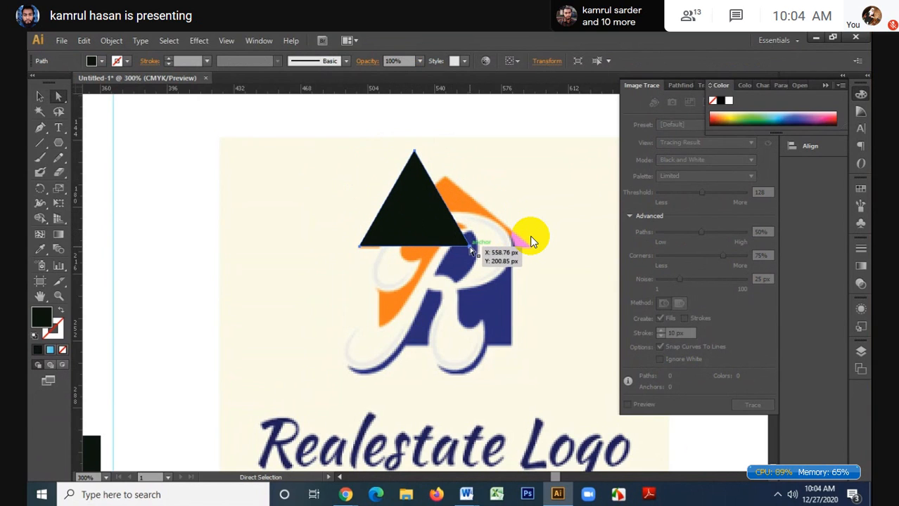
left_click(470, 247)
left_click_drag(470, 246, 532, 241)
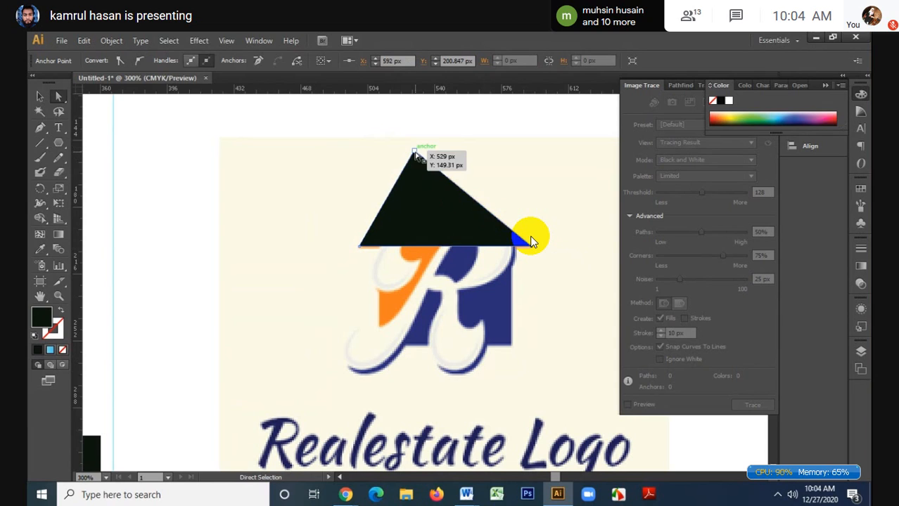
left_click_drag(416, 151, 445, 179)
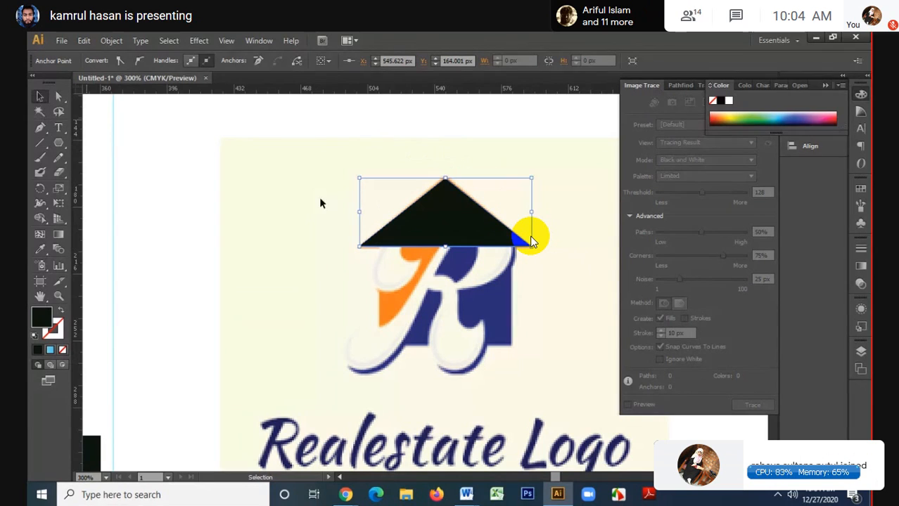
- Draw a black rectangle covering the house body, from the underside of the roof to the bottom of the blue wall
scroll(427, 212, "down", 1)
left_click(59, 143)
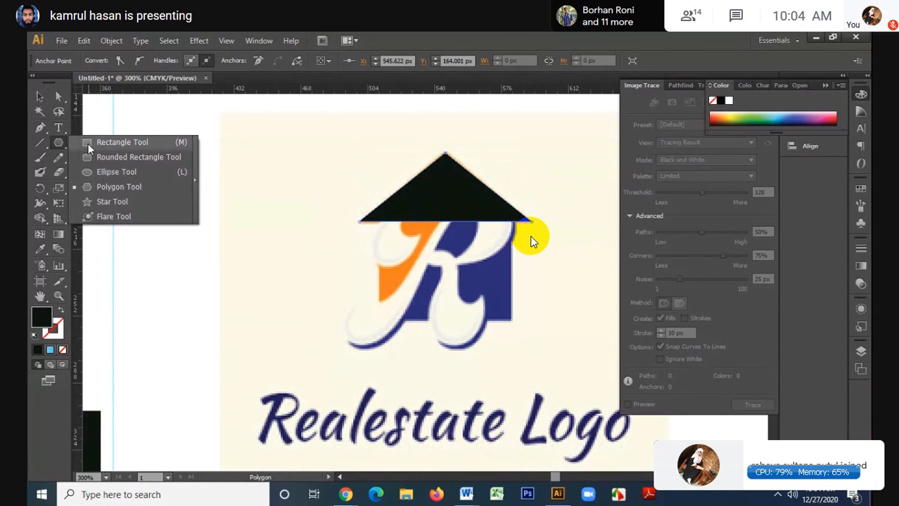
left_click(109, 143)
left_click(59, 144)
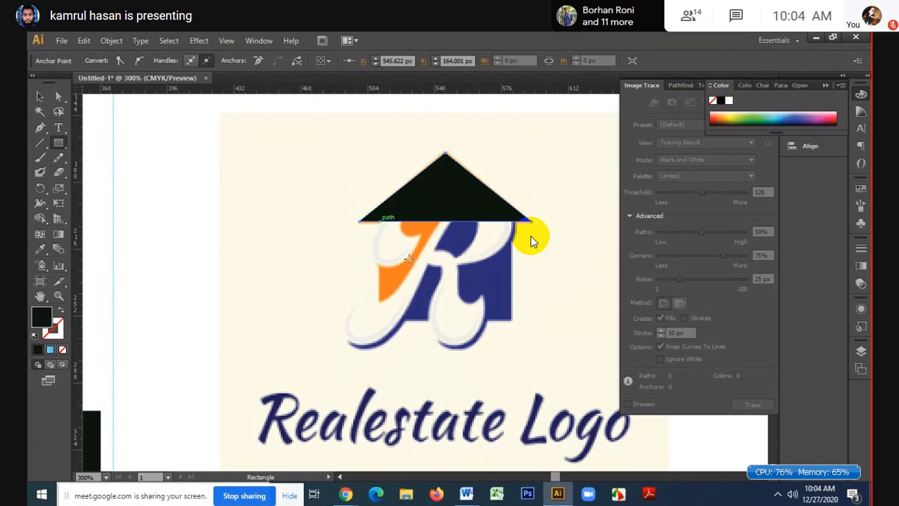
left_click_drag(380, 220, 514, 321)
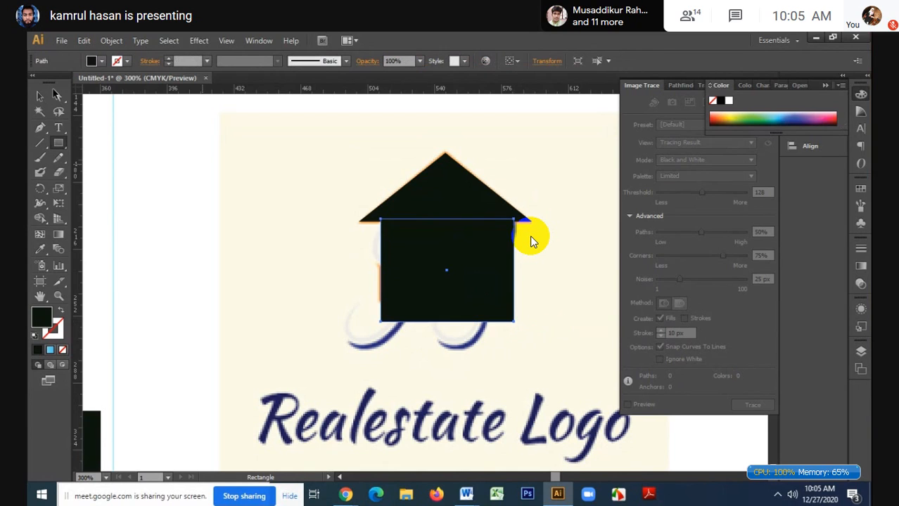
- Align the roof triangle and the body rectangle horizontally on their centres
key("v")
left_click(445, 204, "shift")
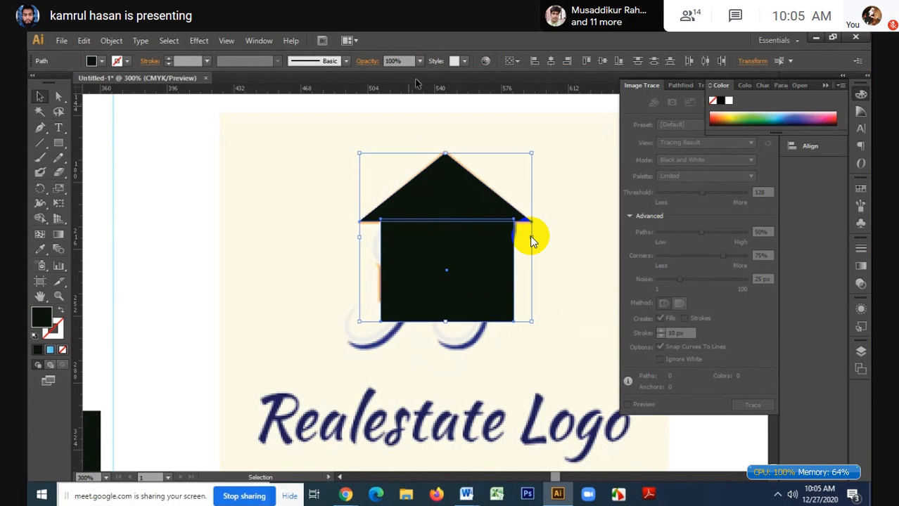
left_click(550, 61)
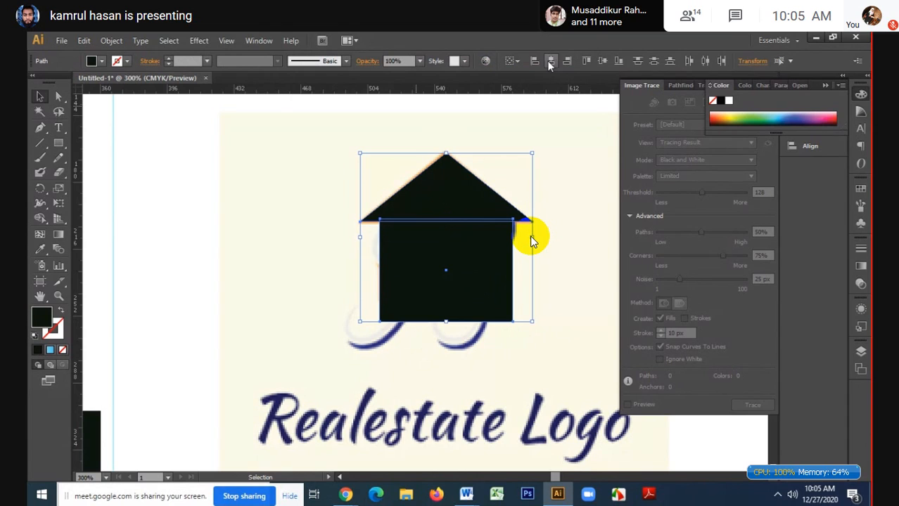
- Merge the triangle and rectangle into one house shape with Shape Builder and move it to the left of the reference logo
left_click(40, 218)
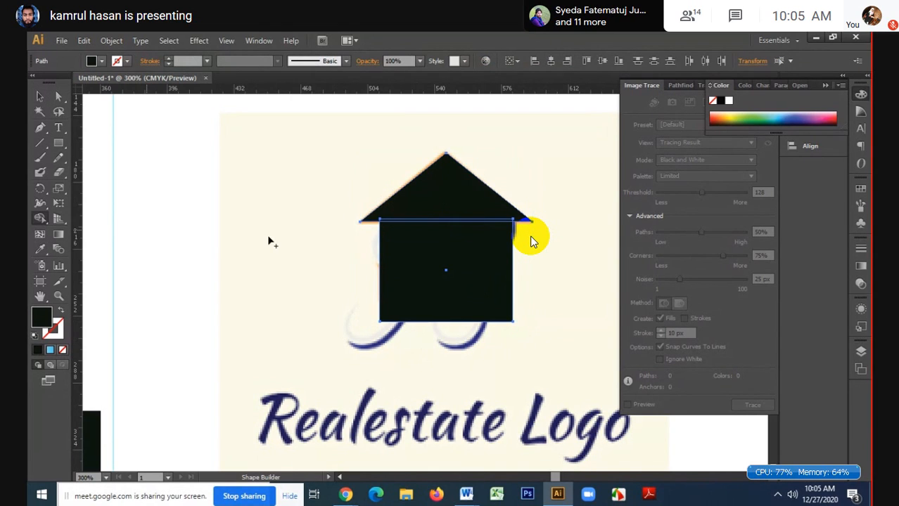
left_click_drag(404, 240, 437, 261)
left_click(40, 97)
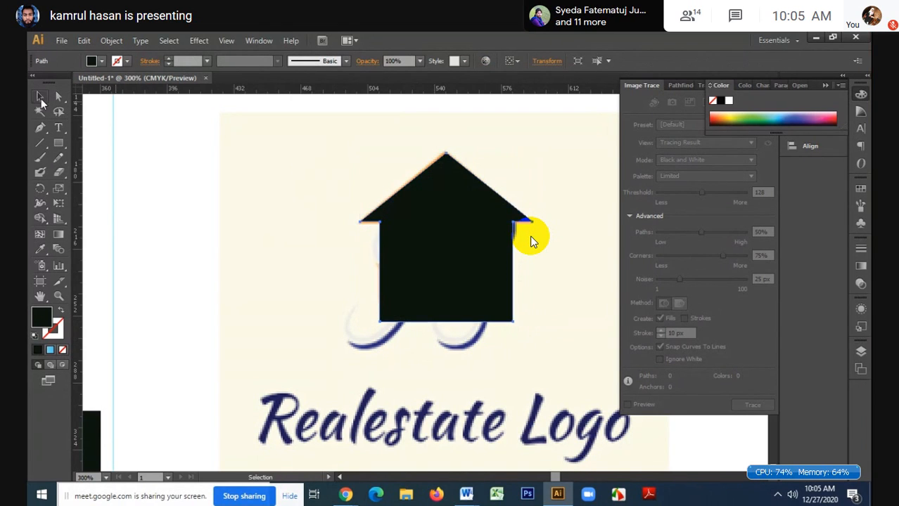
left_click_drag(464, 226, 262, 226)
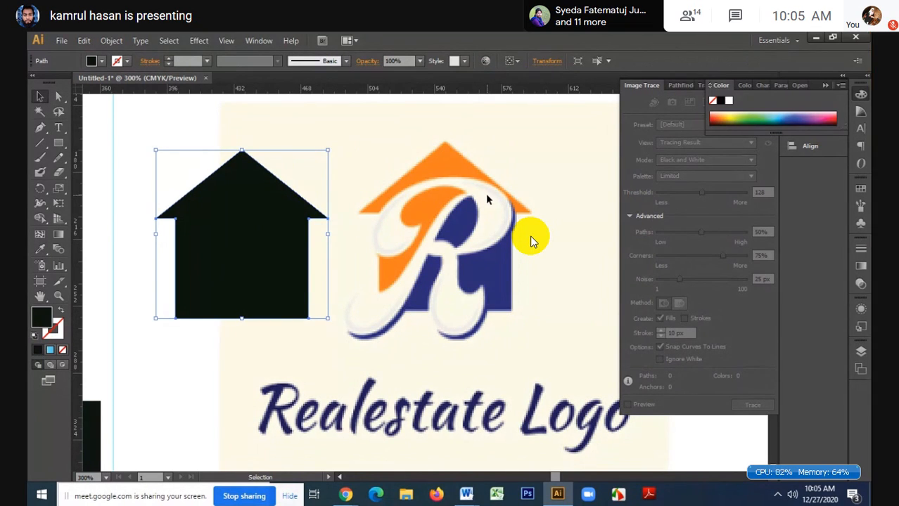
- Add the text "R" over the letter in the reference logo
key("t")
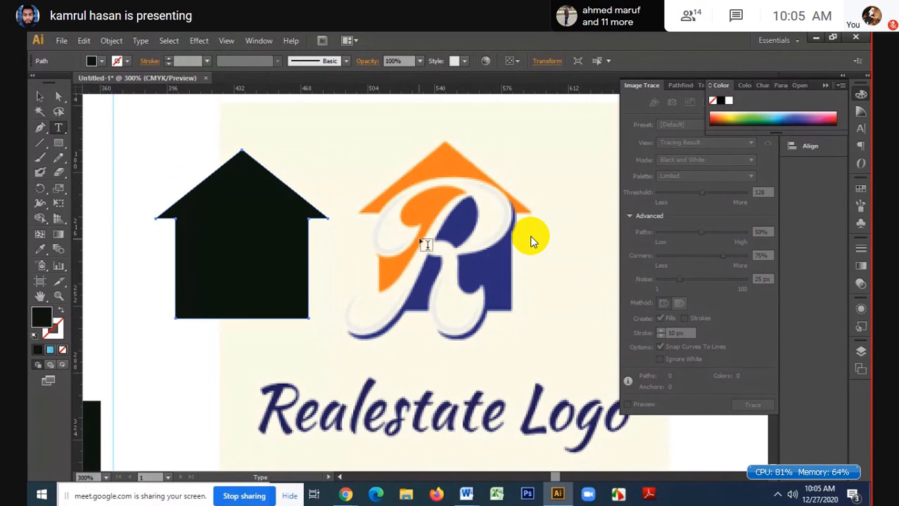
left_click(449, 246)
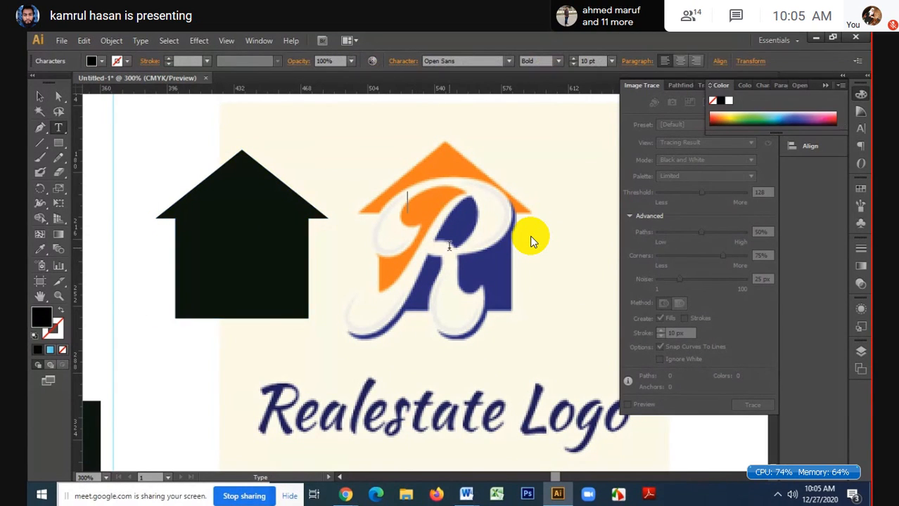
type("R")
left_click(40, 98)
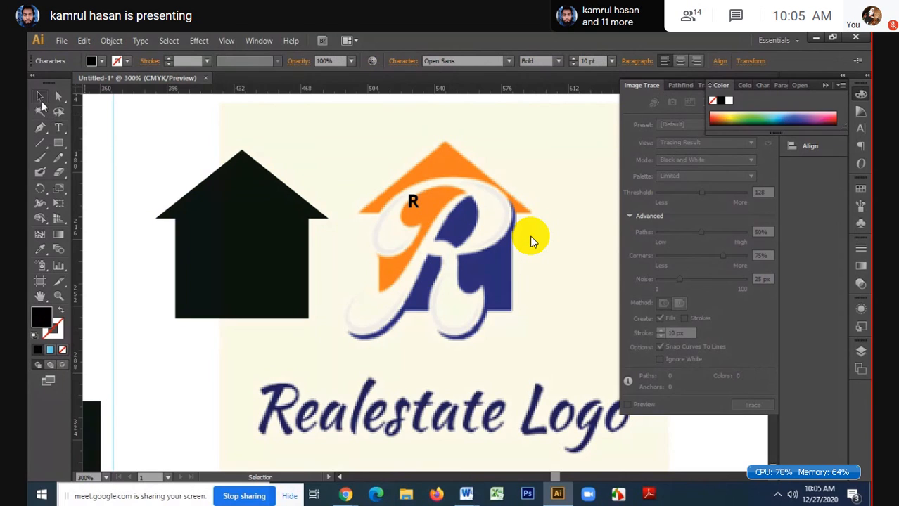
- Enlarge the letter R to 105.66 pt and move it to the right of the reference logo
left_click_drag(420, 209, 537, 319)
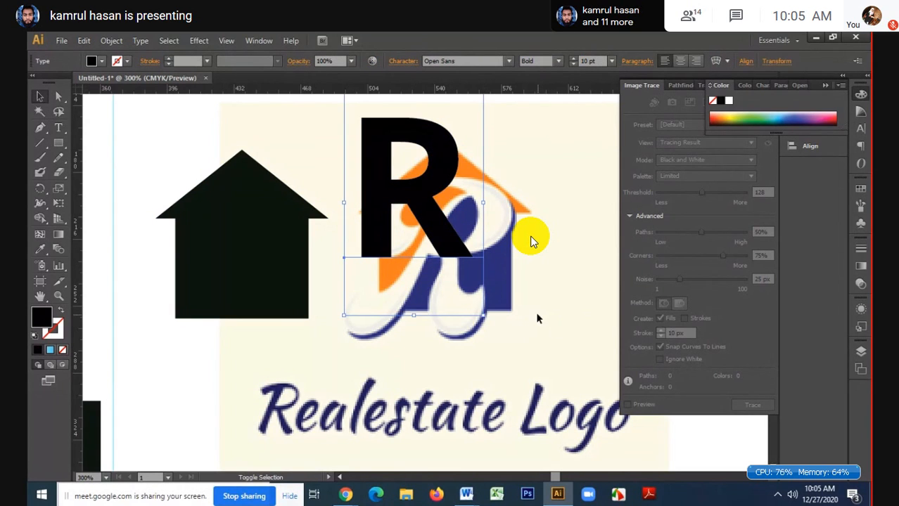
key("ctrl+minus")
left_click_drag(405, 209, 506, 253)
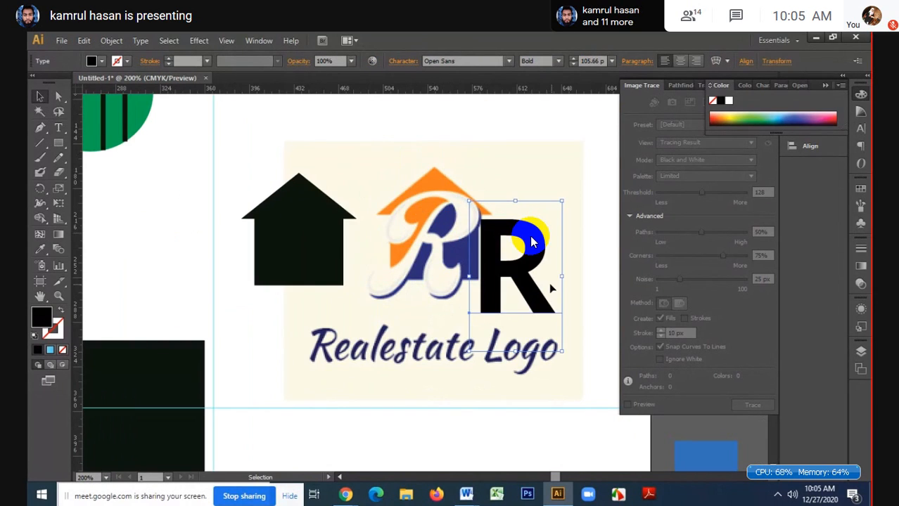
key("ctrl+plus")
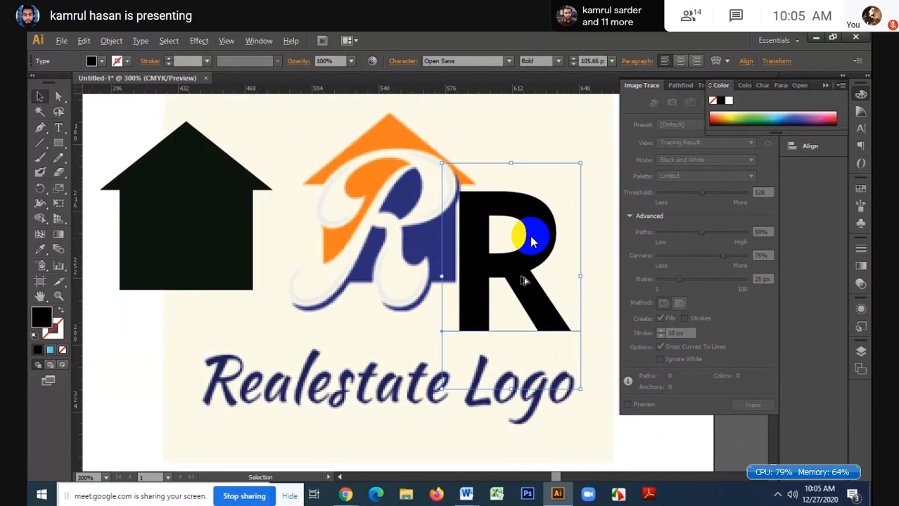
- Set the R's font to OI'54 and place a copy of the letter below the black house
left_click(467, 61)
key("Down")
key("Down")
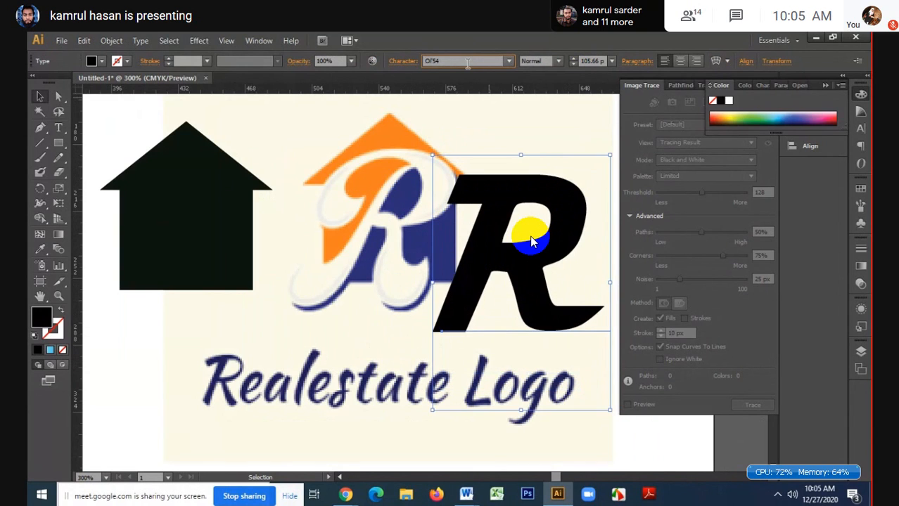
key("Up")
key("Up")
key("Down")
key("Down")
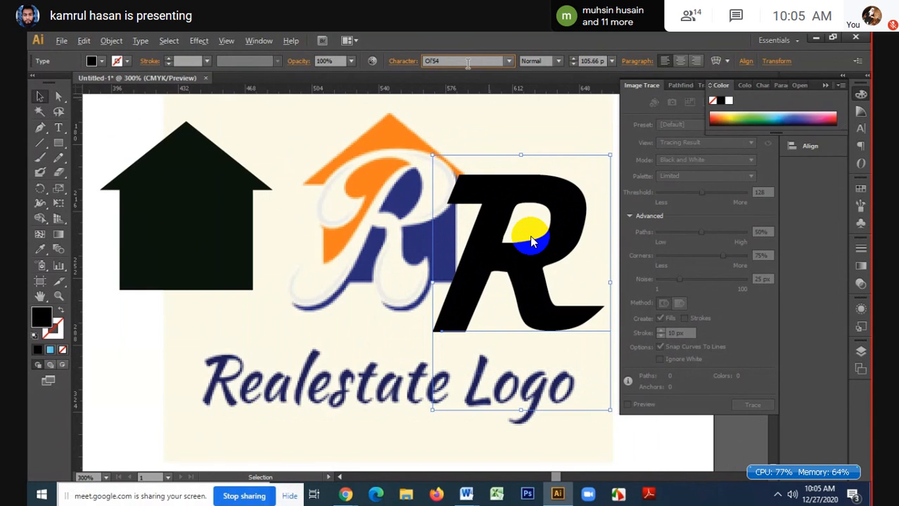
key("Down")
key("Down")
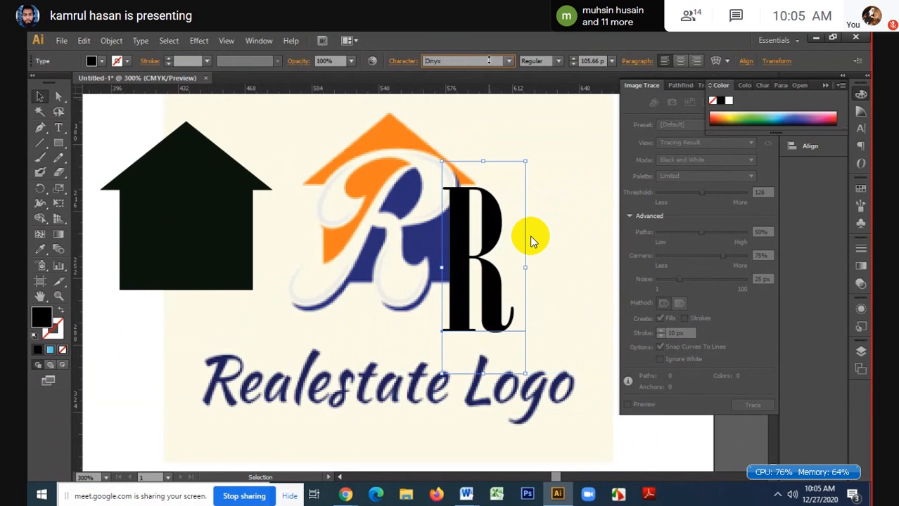
key("Down")
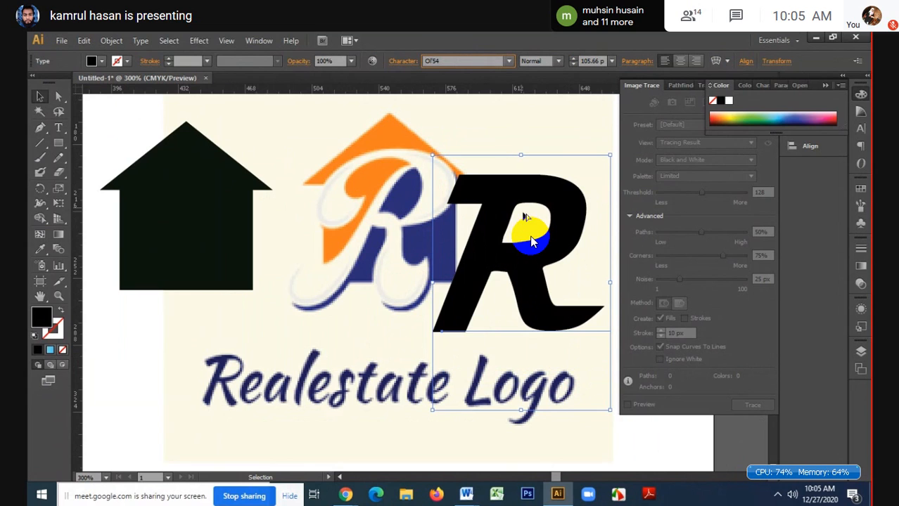
left_click_drag(532, 242, 186, 369, "alt")
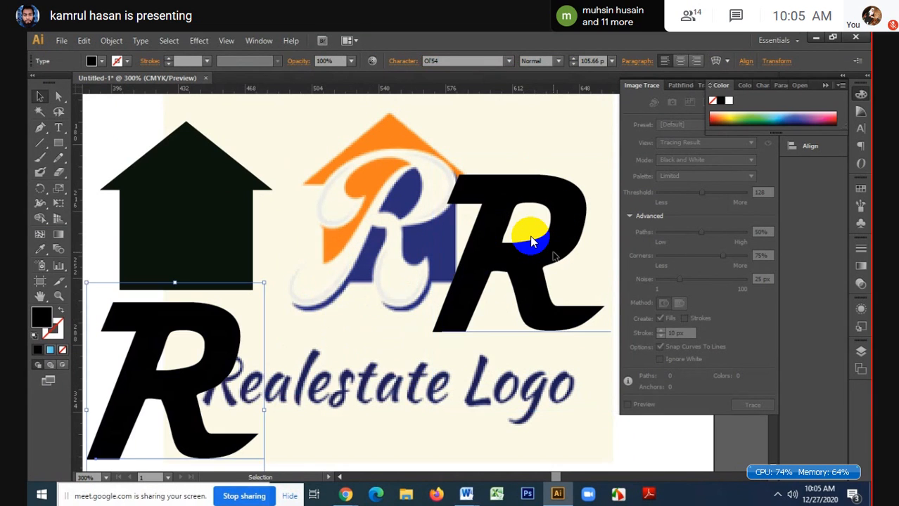
- Try other fonts on the original R beside the reference logo, through to ParashMJ
left_click(533, 241)
key("Down")
key("Down")
key("Down")
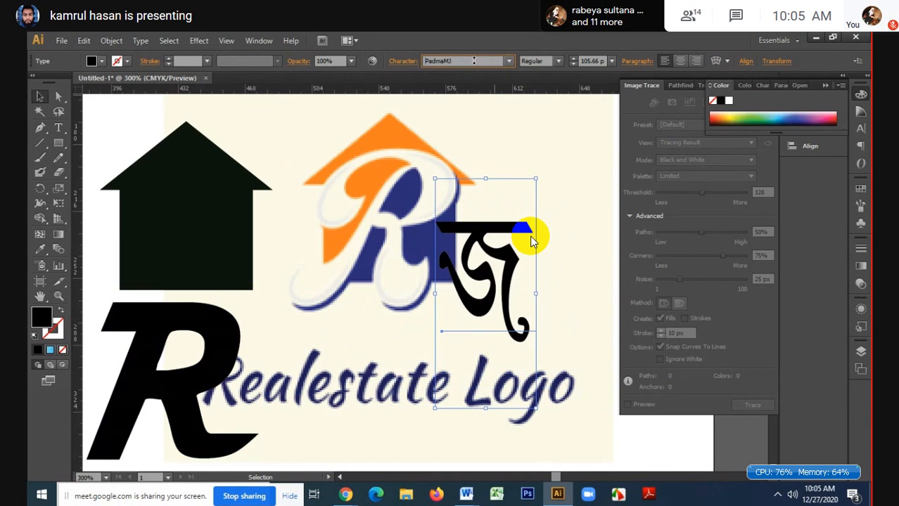
key("Down")
key("Down")
key("Down")
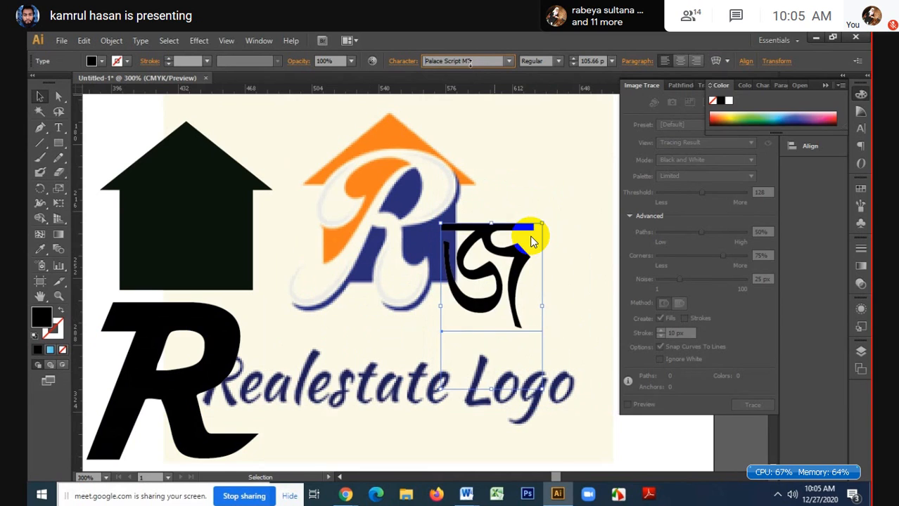
key("Down")
key("Down")
key("Down")
key("Down")
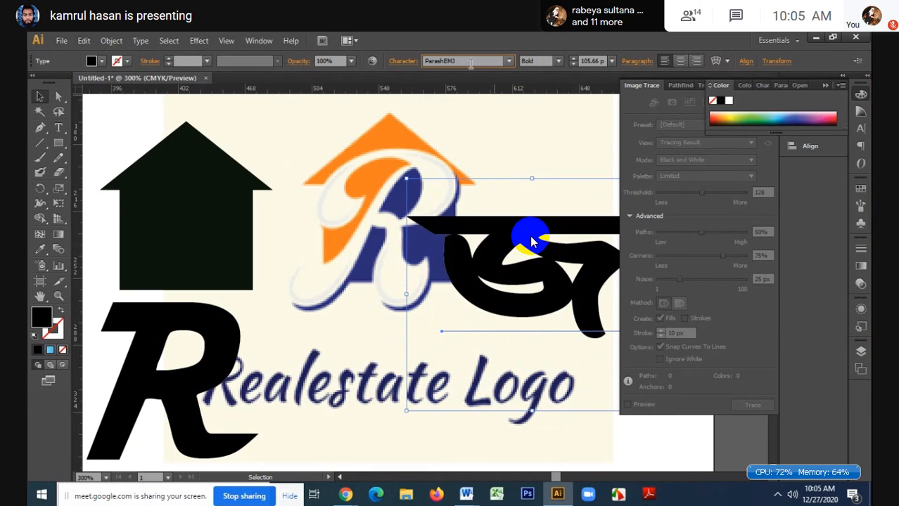
key("Down")
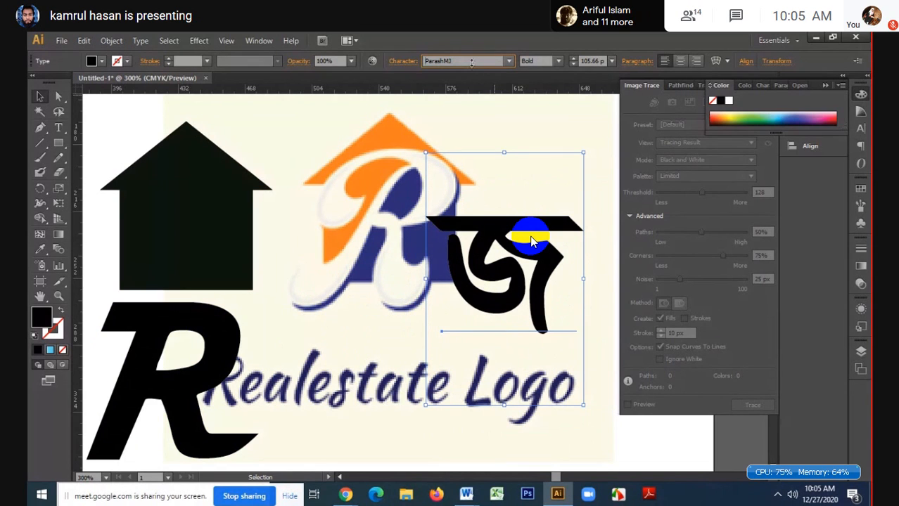
left_click(509, 61)
scroll(464, 75, "up", 7)
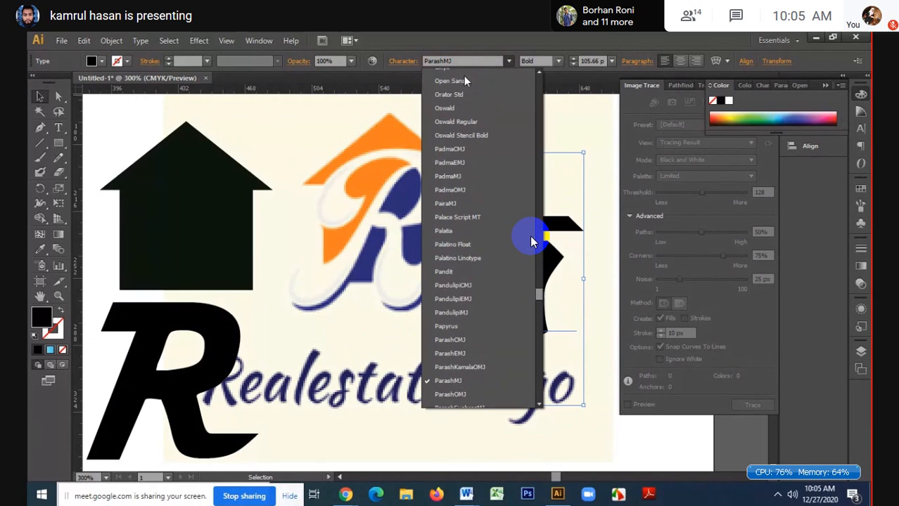
left_click(450, 380)
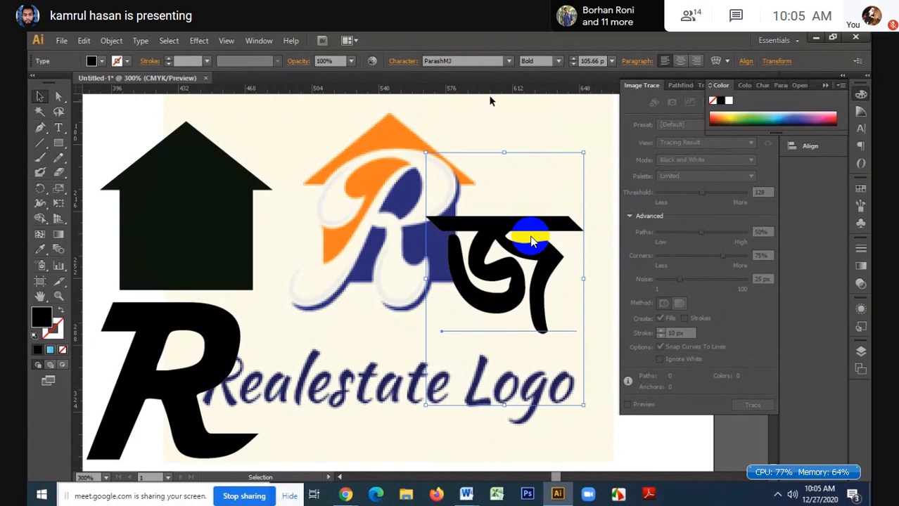
- Set the font of the original R to Palace Script MT, Regular
left_click(481, 64)
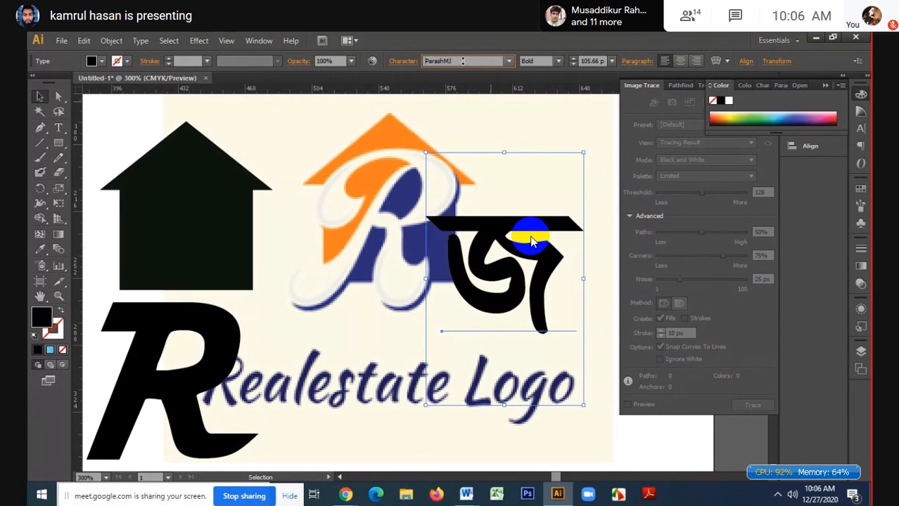
key("Down")
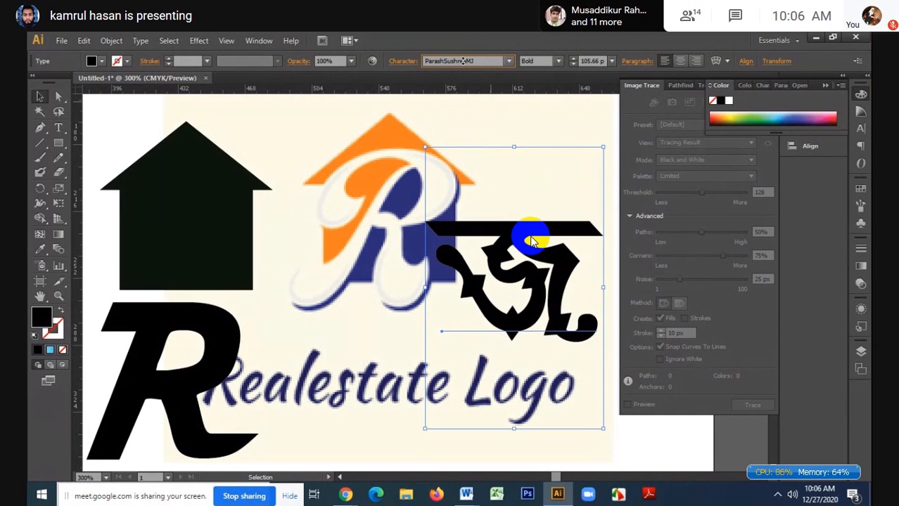
key("Down")
key("Down")
key("Down")
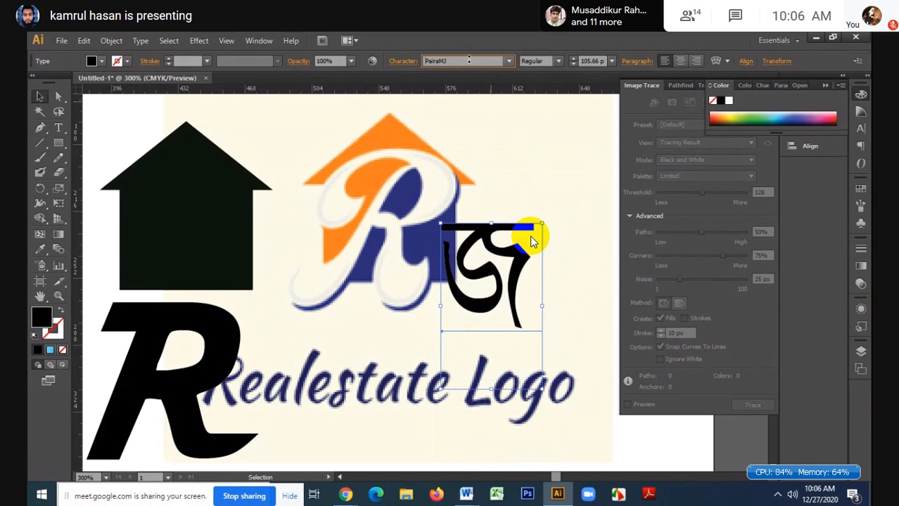
key("Down")
key("Down")
key("Down")
key("Down")
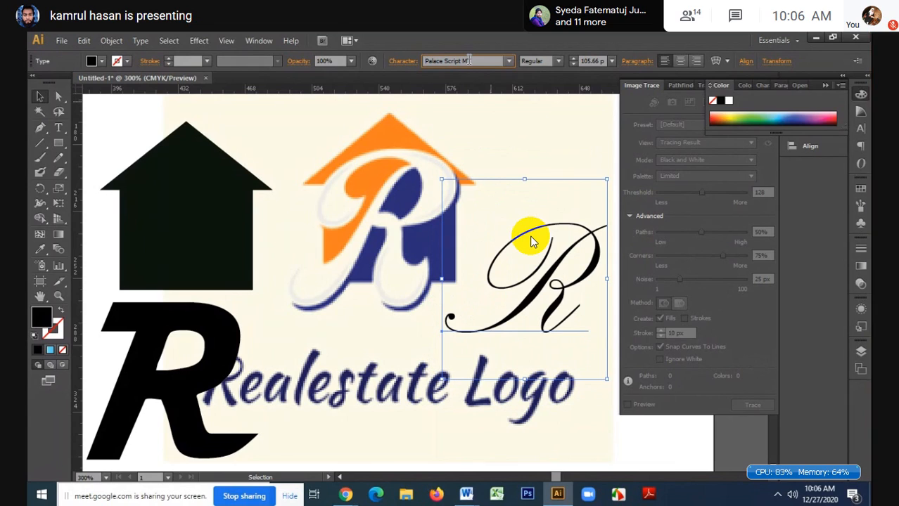
left_click(559, 61)
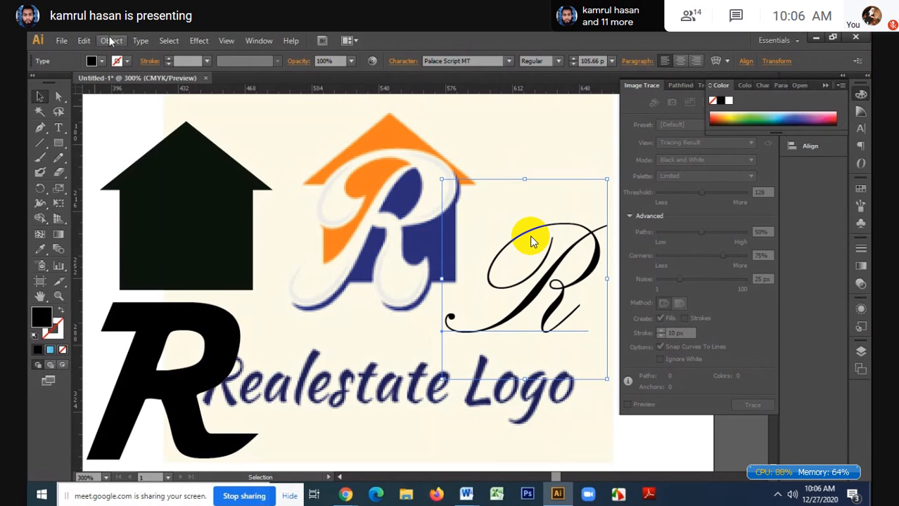
- Expand the script R text into vector shapes with the Object and Fill options on
left_click(112, 41)
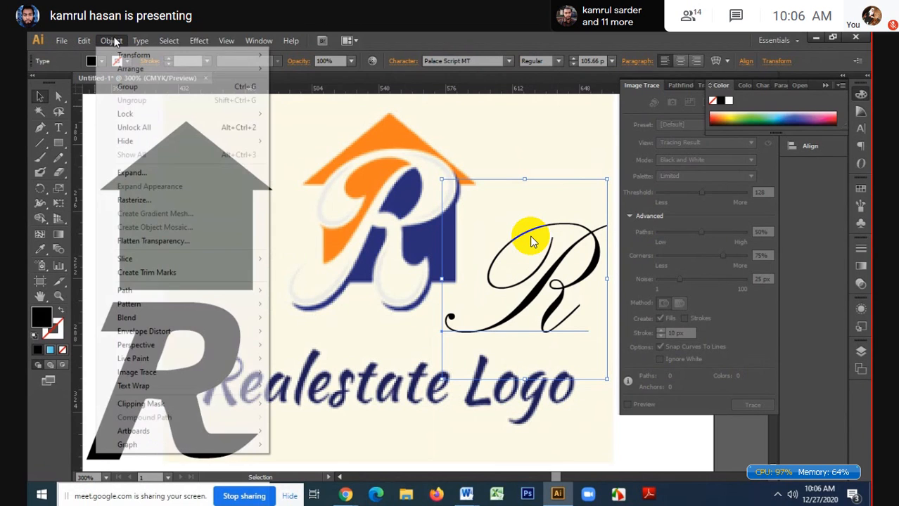
left_click(146, 176)
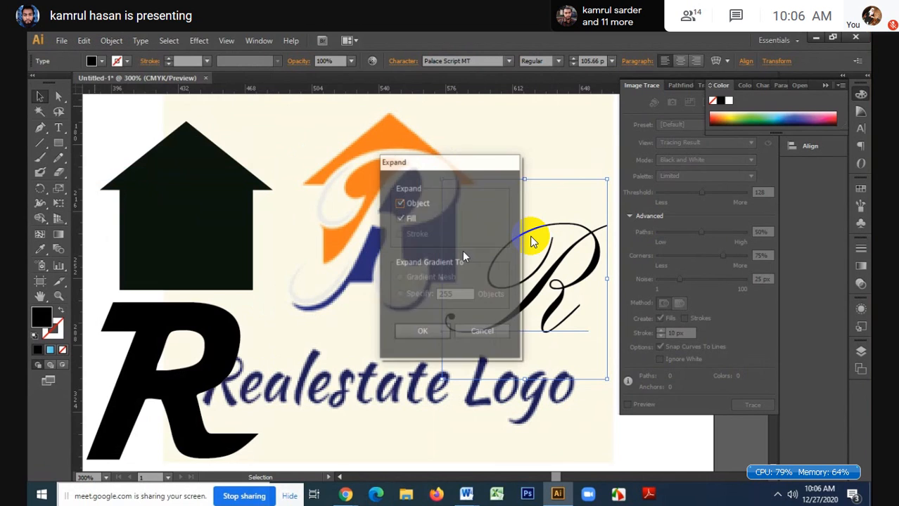
left_click(422, 332)
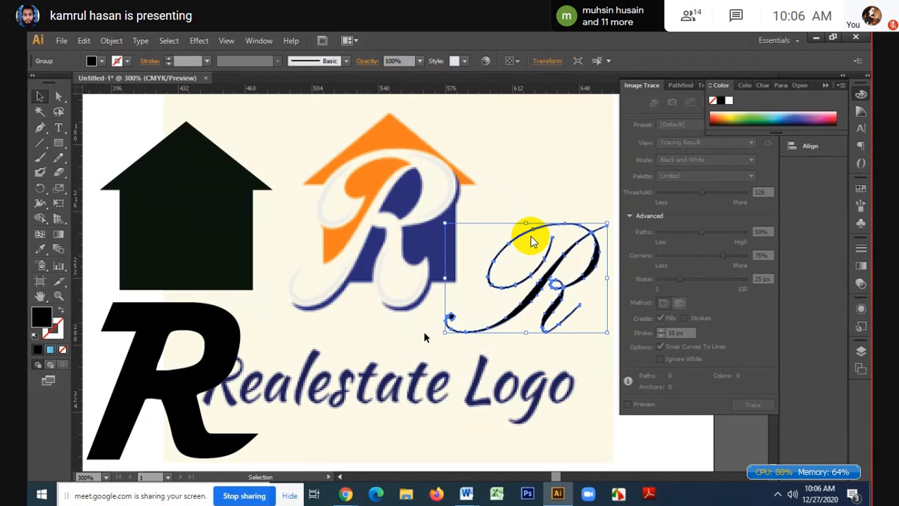
- Swap the script R's fill and stroke to leave only a black outline, and set its stroke weight to 5 pt
left_click(63, 311)
left_click(184, 61)
key("Up")
key("Up")
key("Up")
key("Up")
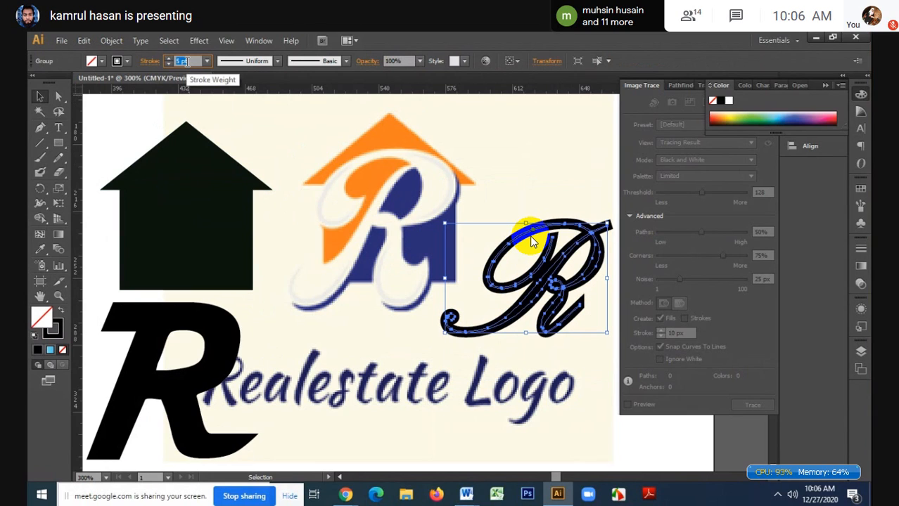
key("Up")
key("Up")
key("Up")
key("Up")
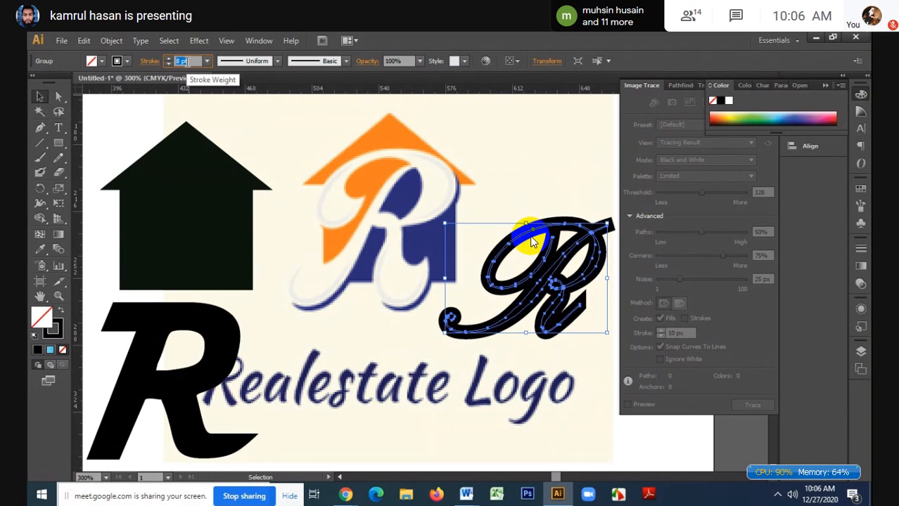
key("Down")
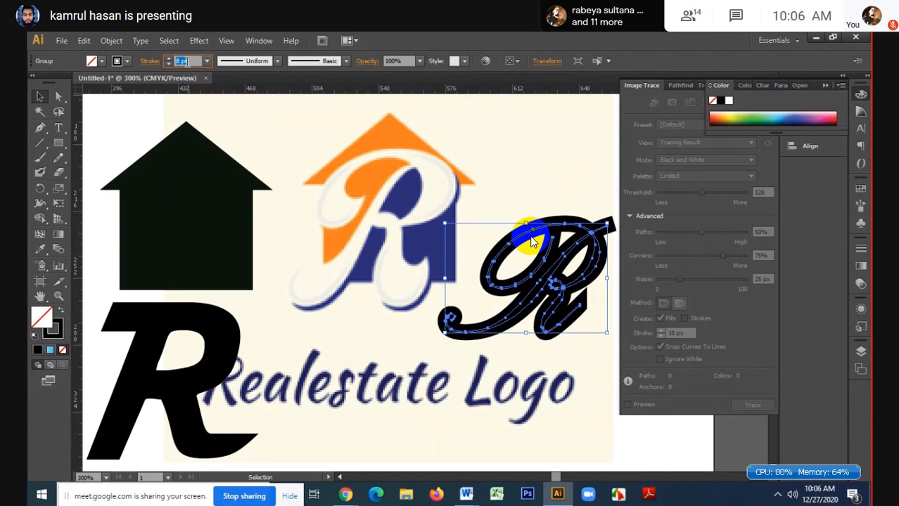
key("Down")
key("Down")
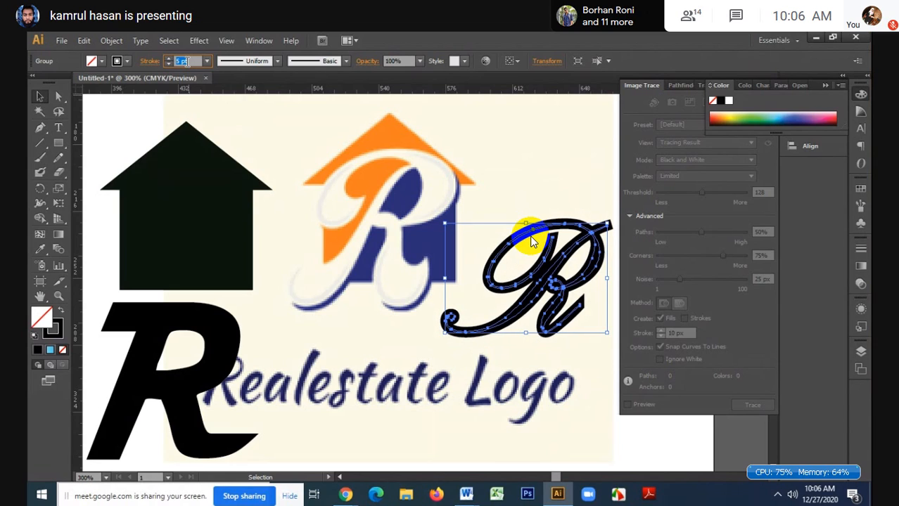
left_click(540, 191)
- Try to merge the outlined script R's regions with Shape Builder
key("space")
left_click_drag(548, 178, 468, 177)
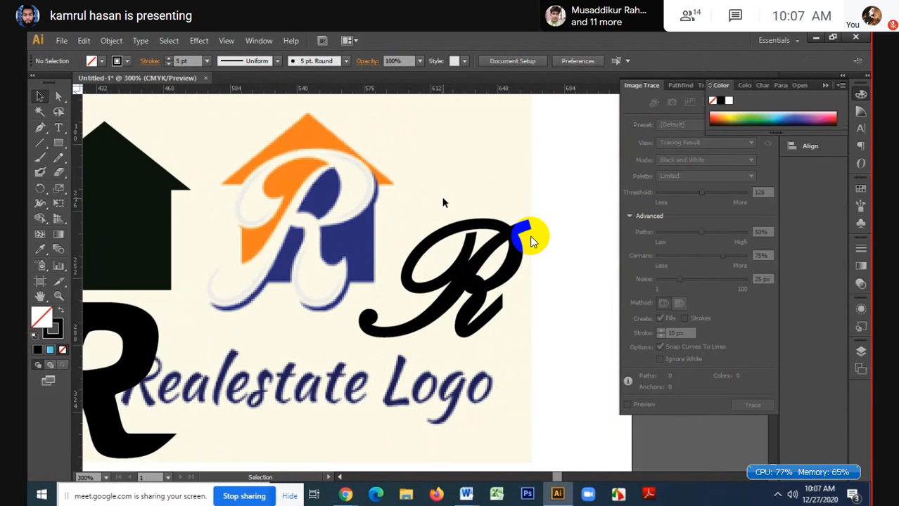
left_click_drag(443, 202, 532, 365)
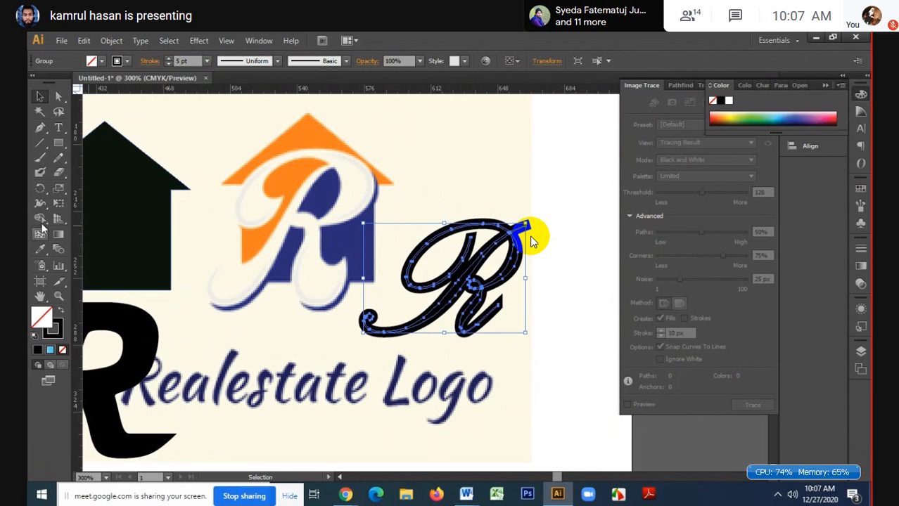
left_click(40, 220)
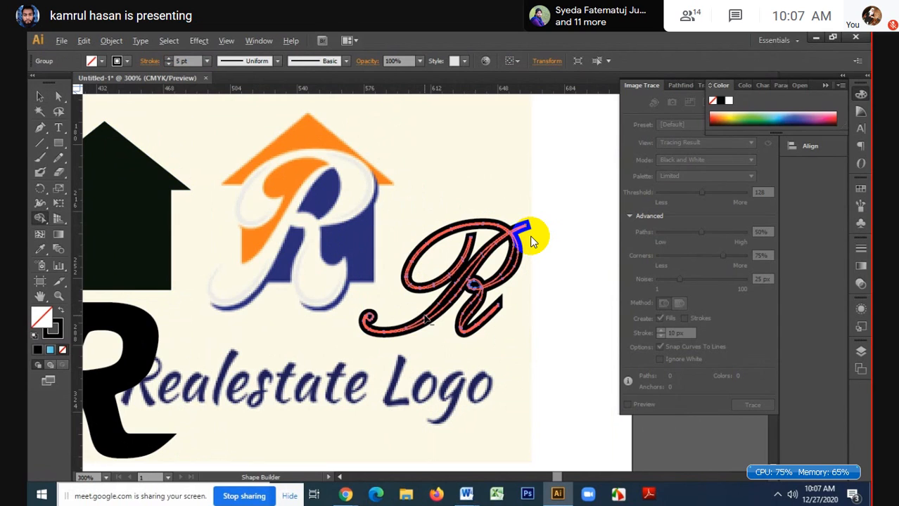
left_click_drag(425, 315, 386, 289)
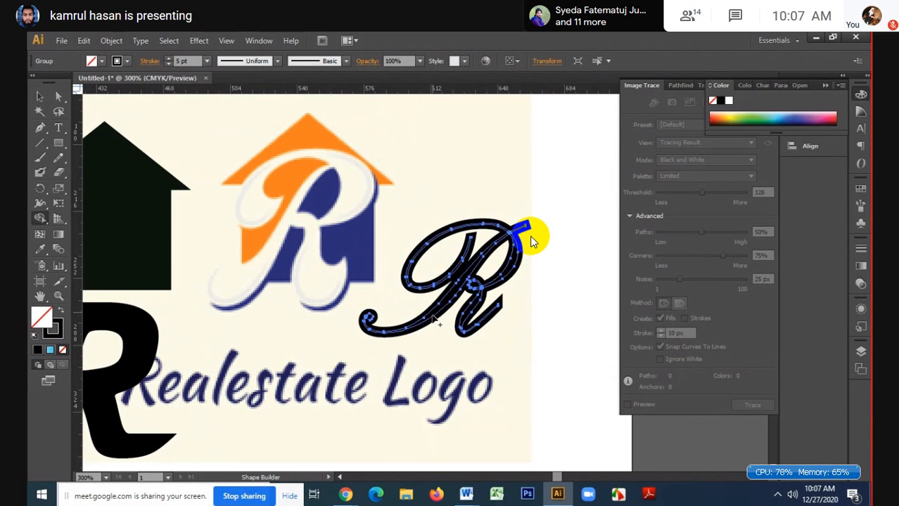
key("v")
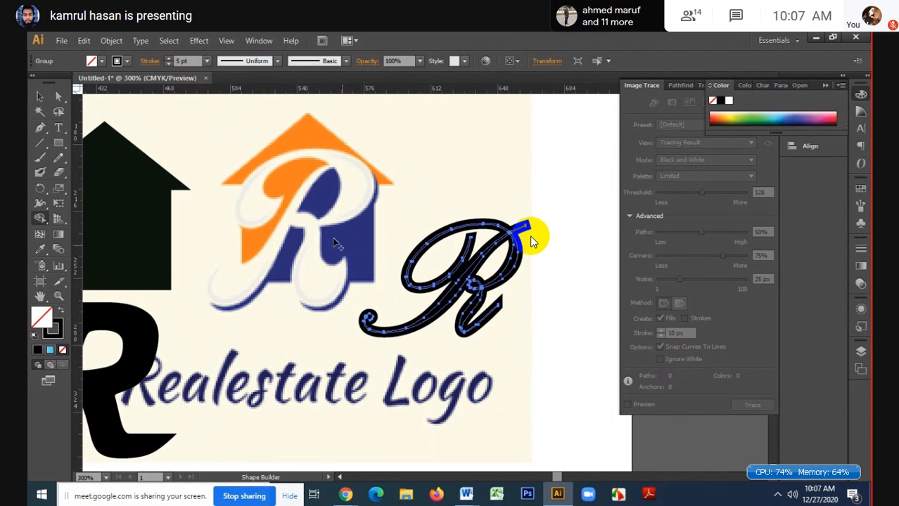
- Expand the fill and stroke of the outlined script R into shapes
left_click(116, 42)
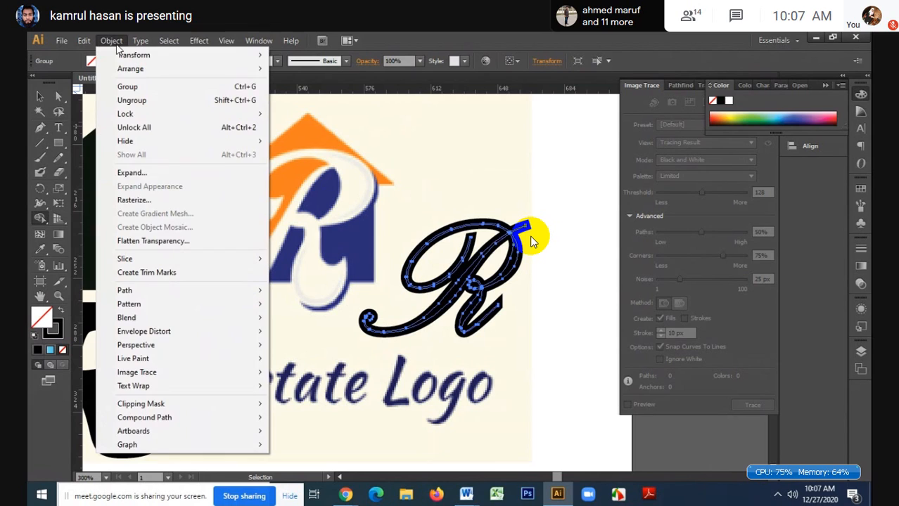
left_click(152, 173)
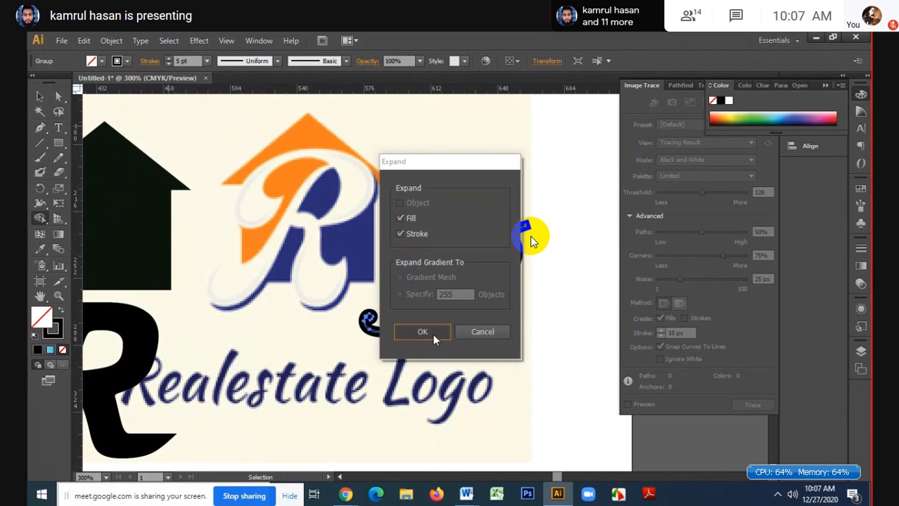
left_click(431, 333)
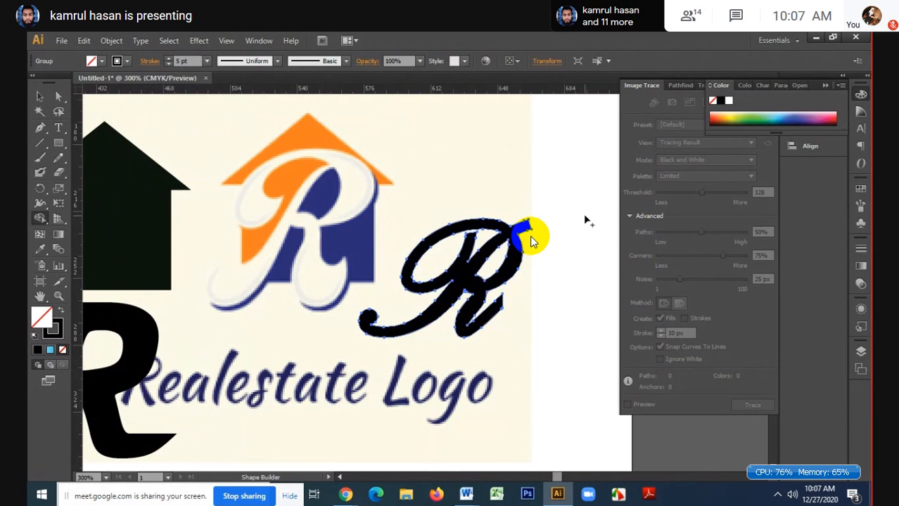
- Move the expanded script R up and to the left so it partly overlaps the reference logo's house
key("shift+m")
scroll(530, 241, "up", 1)
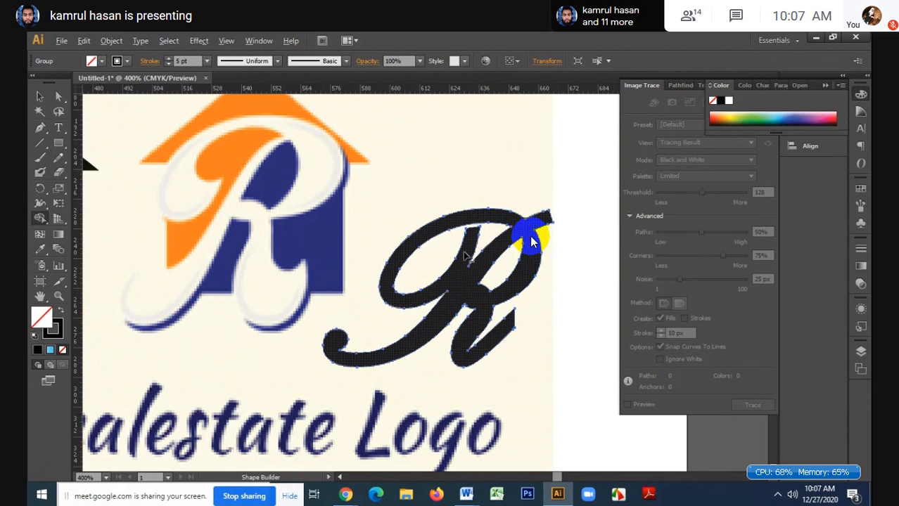
scroll(531, 241, "up", 1)
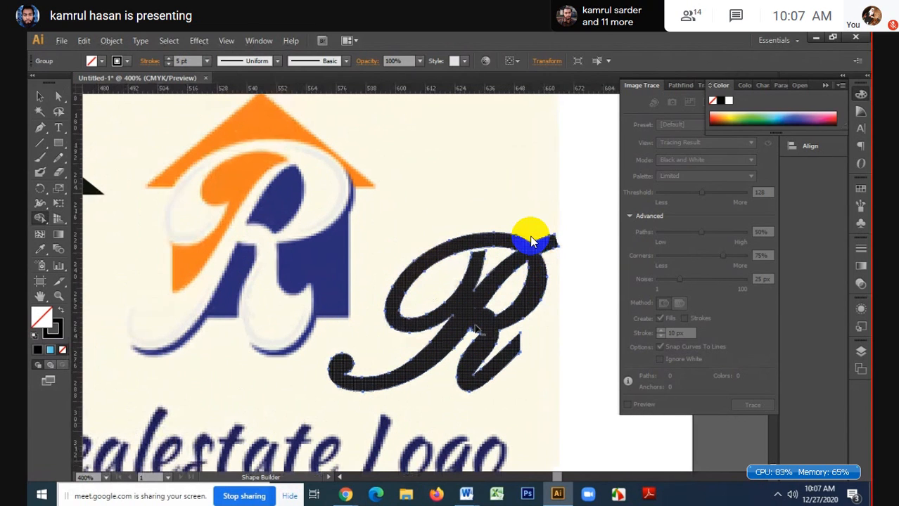
scroll(476, 329, "down", 2)
left_click(39, 98)
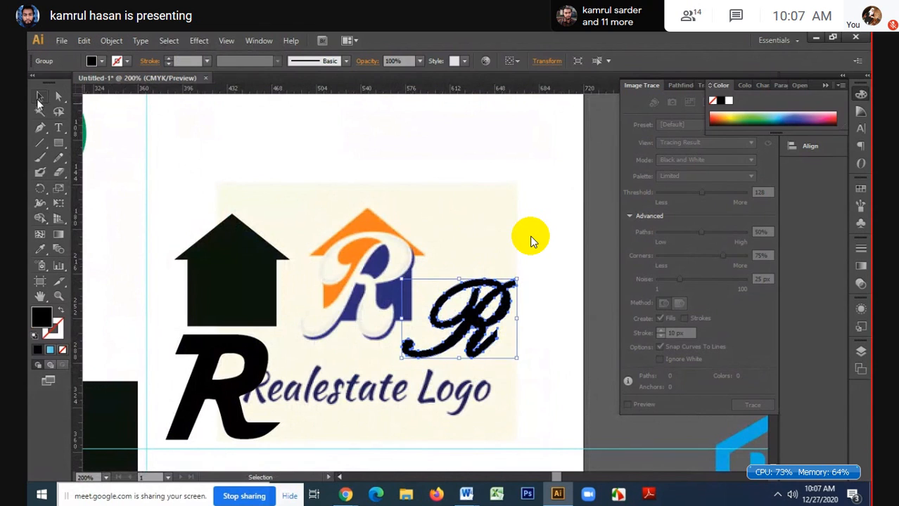
left_click_drag(462, 324, 444, 276)
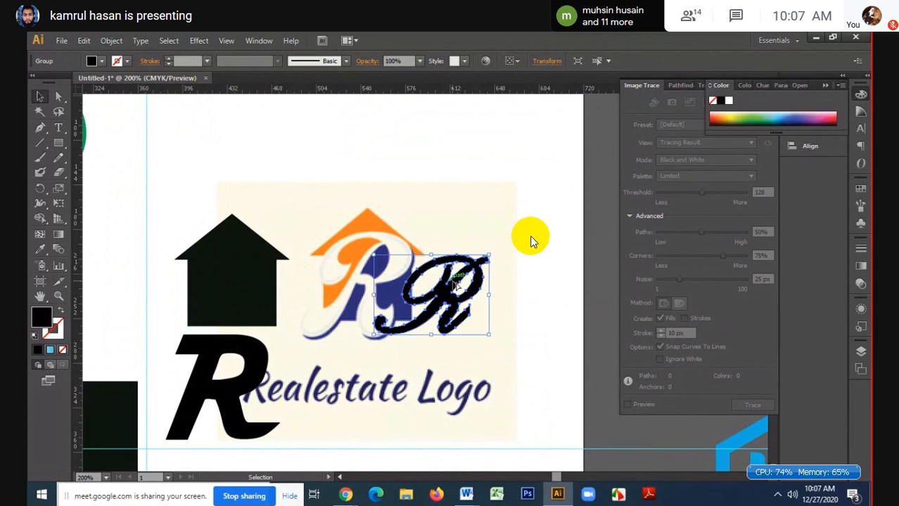
- Try to add anchor points at the sharp notch where the script R's large loop meets its diagonal stroke
scroll(454, 281, "up", 1)
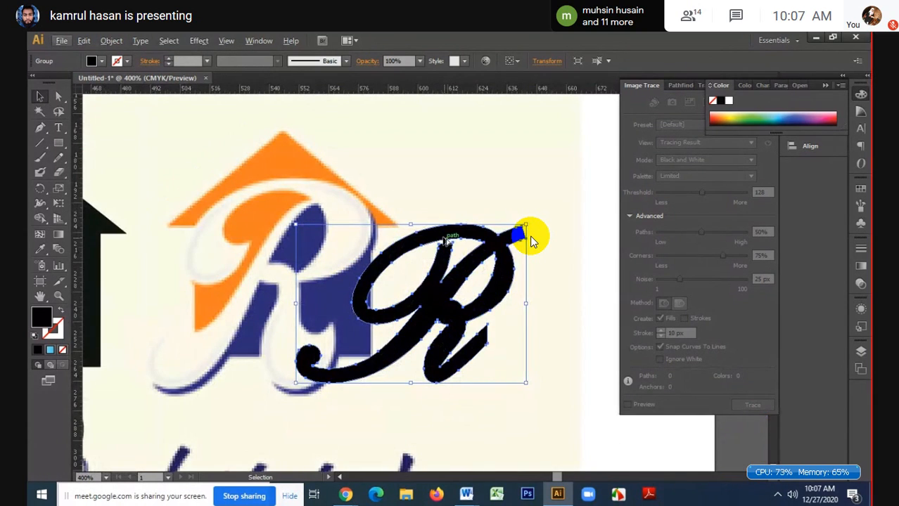
scroll(531, 241, "up", 1)
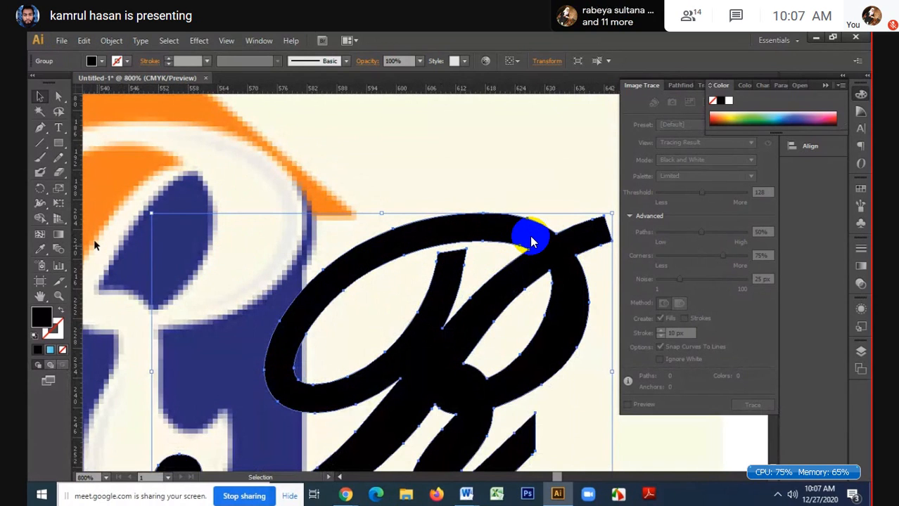
key("p")
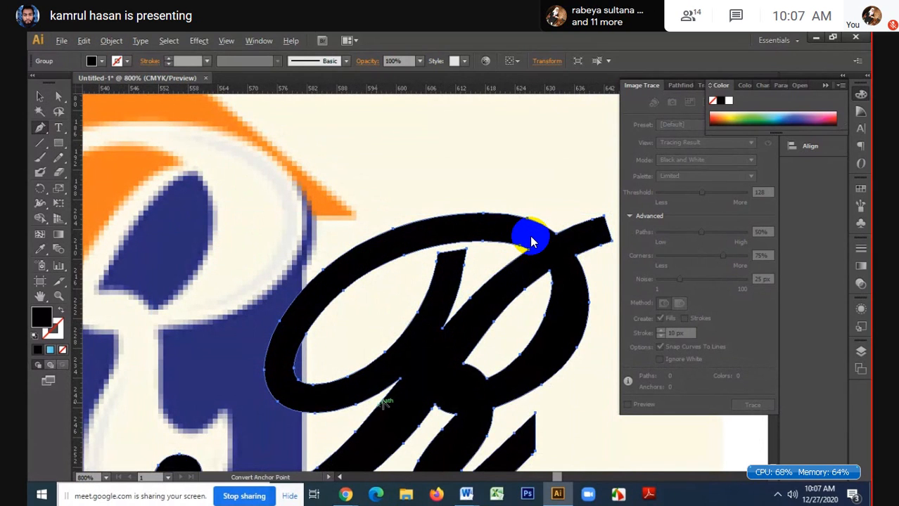
scroll(531, 241, "up", 1)
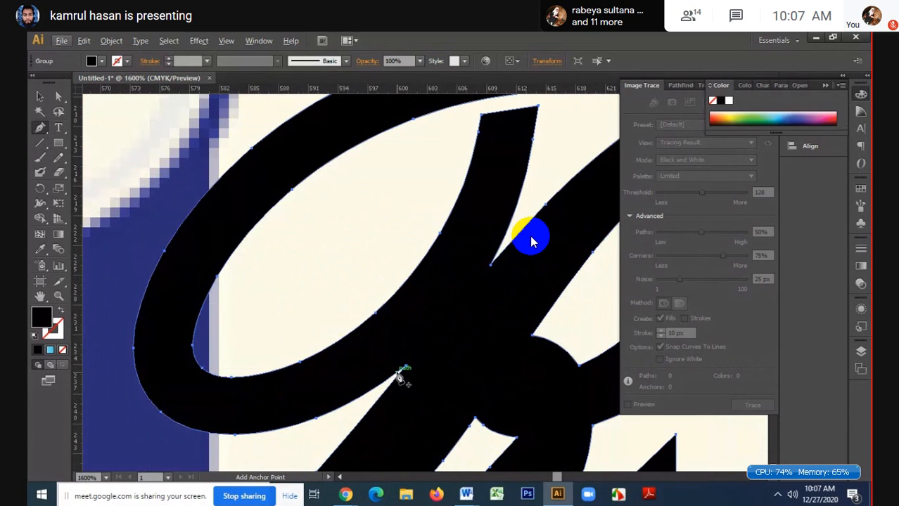
left_click(399, 374)
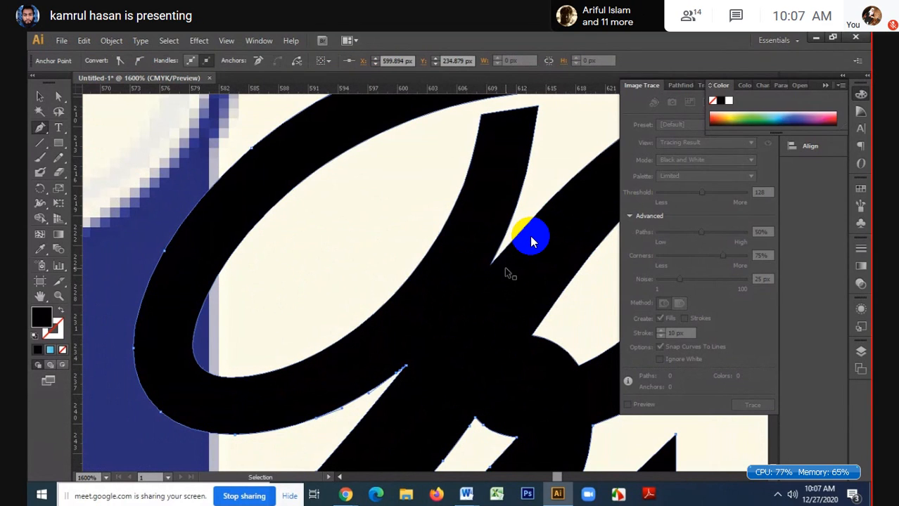
key("ctrl+z")
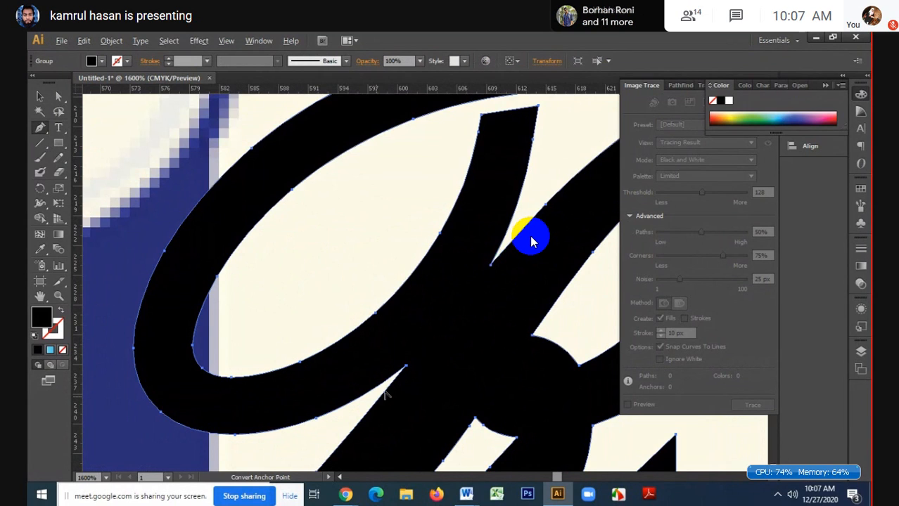
scroll(408, 381, "up", 1)
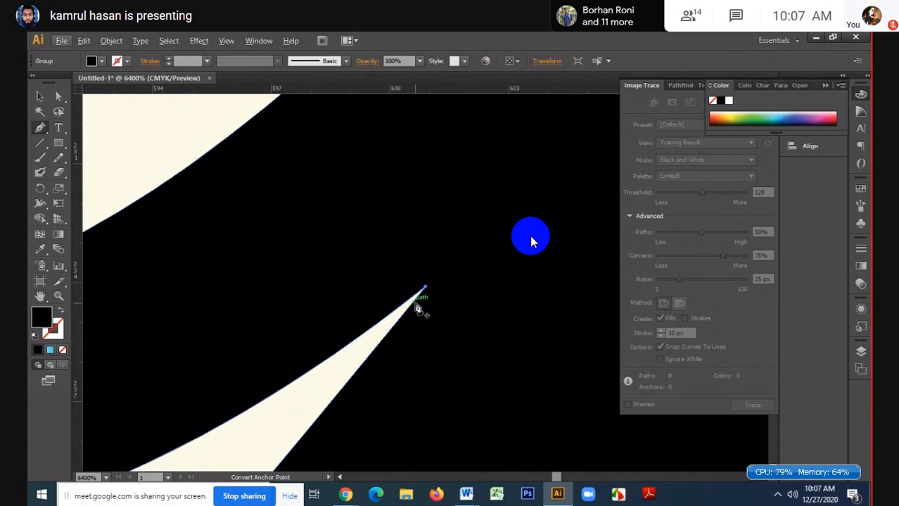
left_click(410, 308)
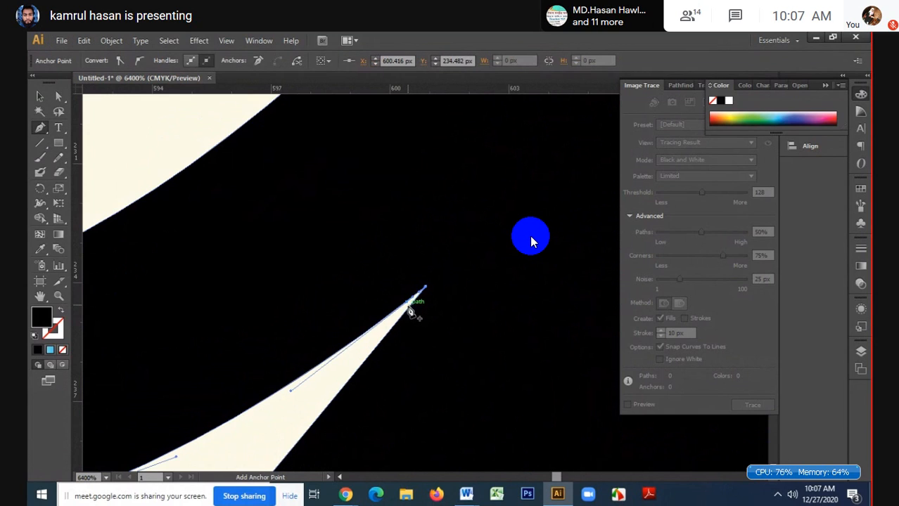
key("ctrl+z")
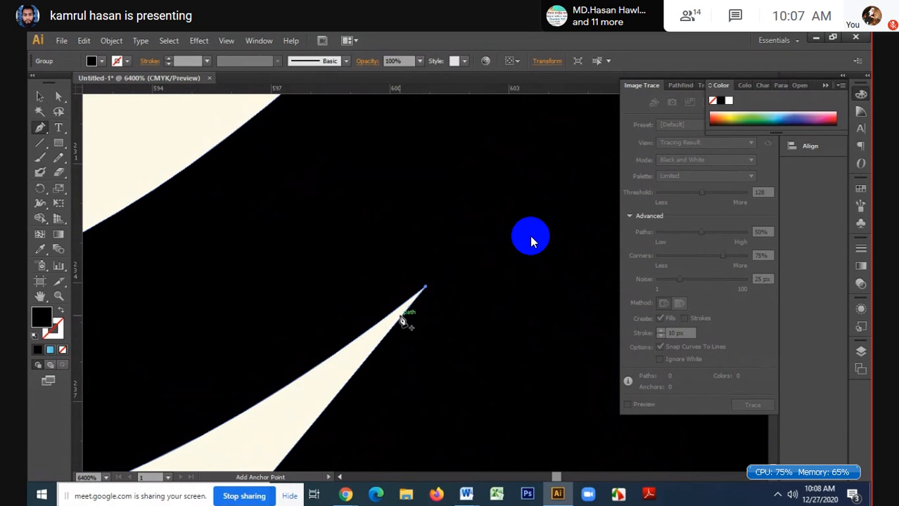
left_click(400, 316)
key("ctrl+z")
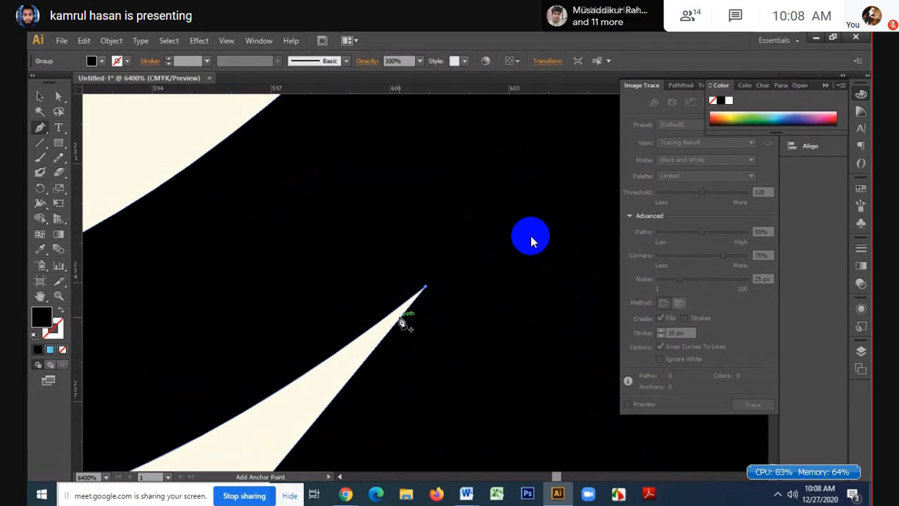
- Draw a narrow closed Pen shape along the script R's diagonal stroke, joining the upper notch to the lower one
left_click(400, 320, "ctrl")
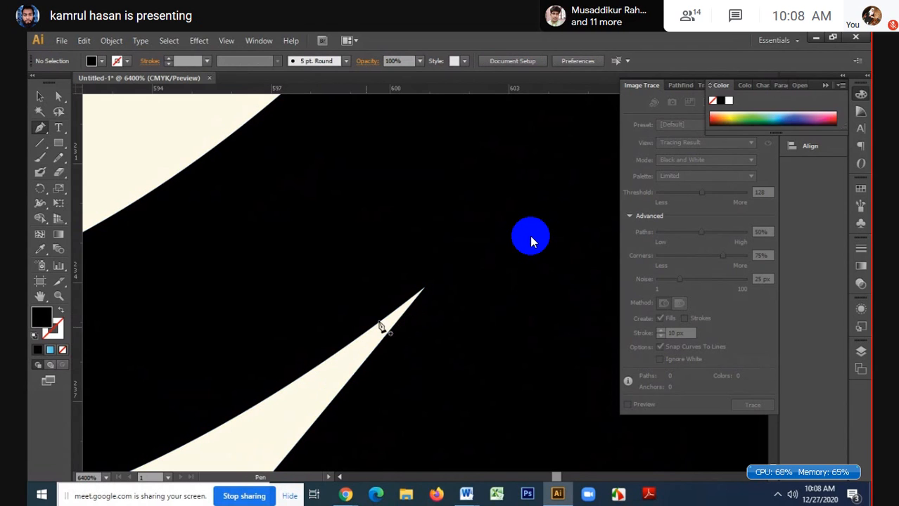
left_click(418, 295)
scroll(426, 305, "down", 6)
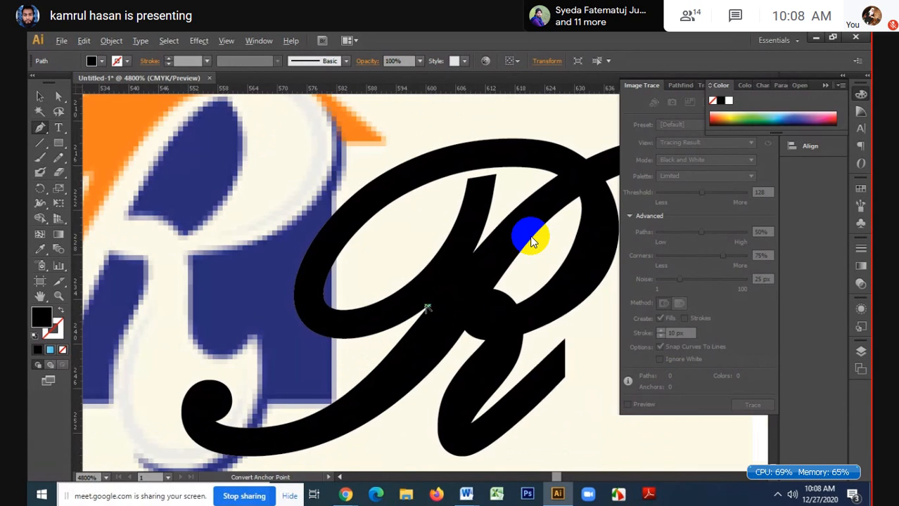
scroll(496, 239, "up", 2)
left_click_drag(458, 258, 471, 245)
left_click(480, 269)
left_click_drag(425, 356, 420, 363)
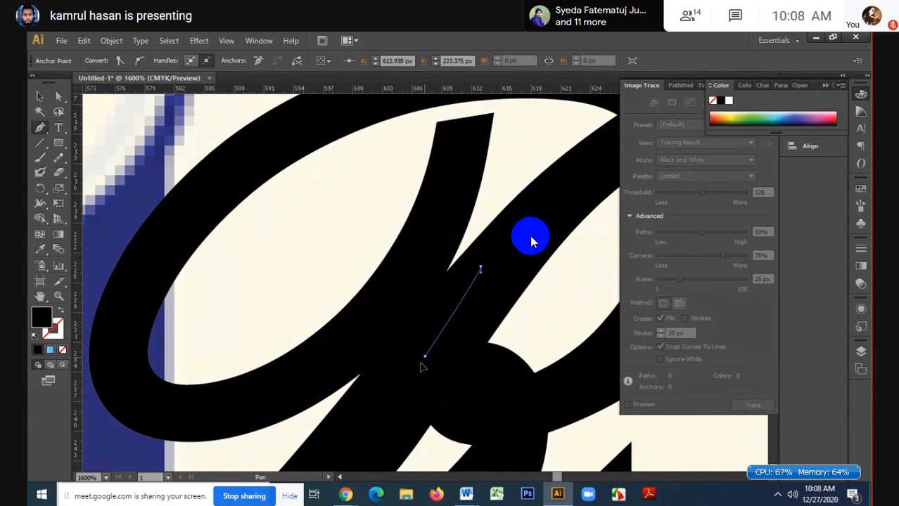
left_click(372, 419)
left_click(358, 375)
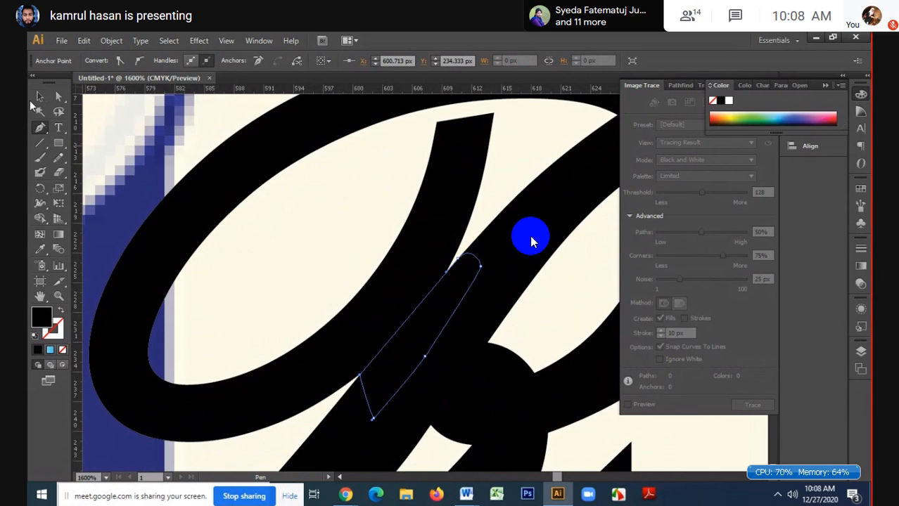
- Select the script R together with the narrow Pen shape and merge them into one shape with Shape Builder
left_click(40, 97)
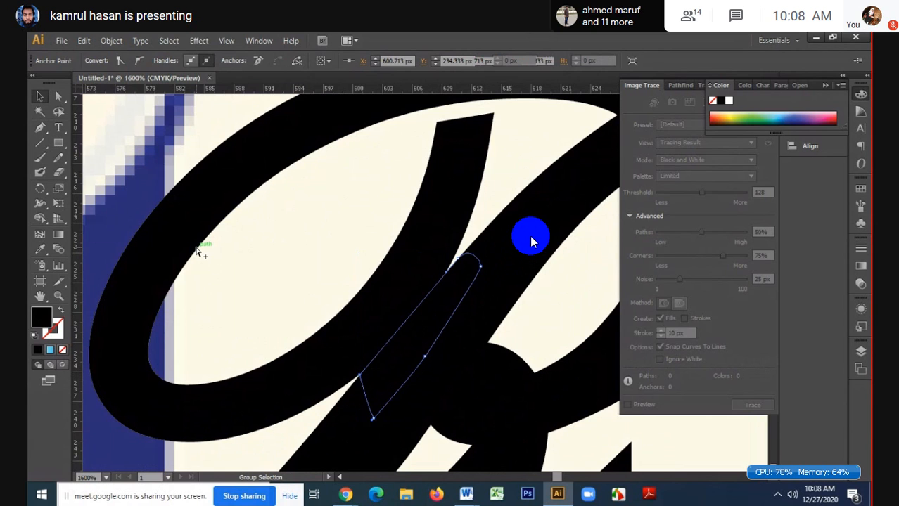
key("ctrl+alt+2")
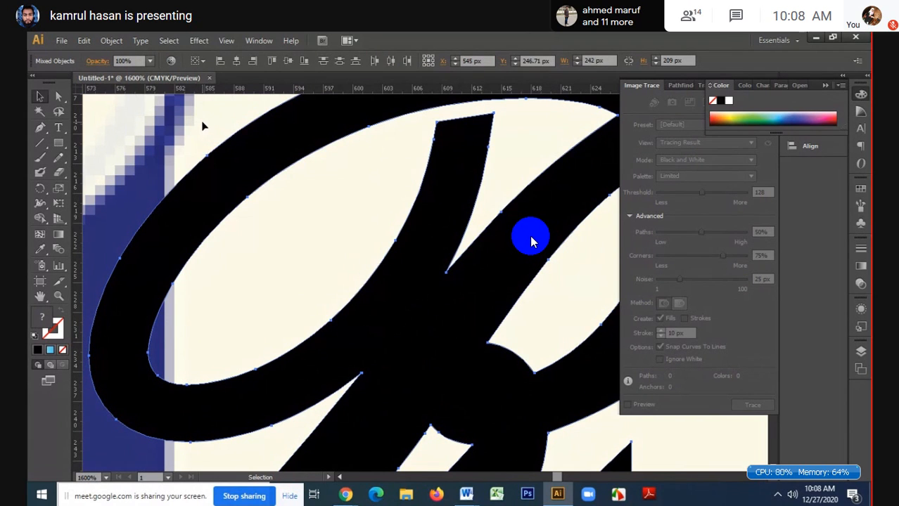
scroll(204, 125, "down", 2)
left_click(612, 258)
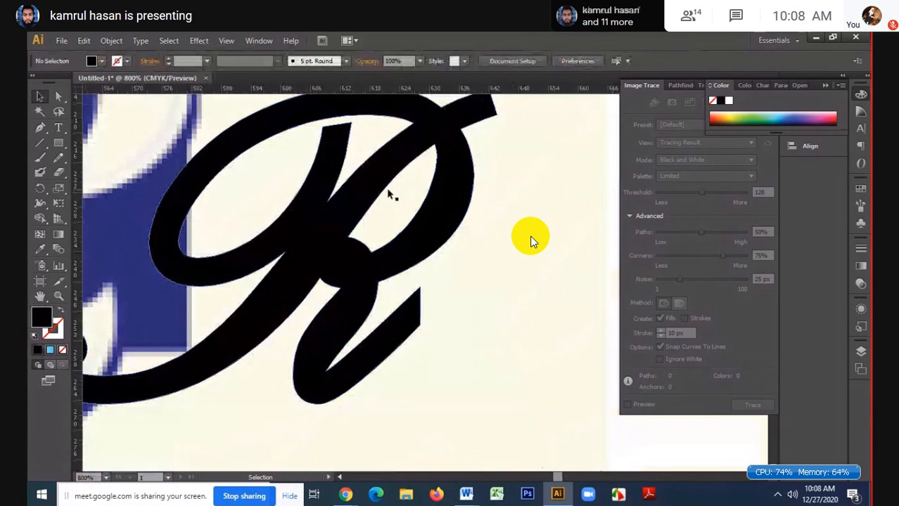
left_click(553, 273)
key("ctrl+shift+a")
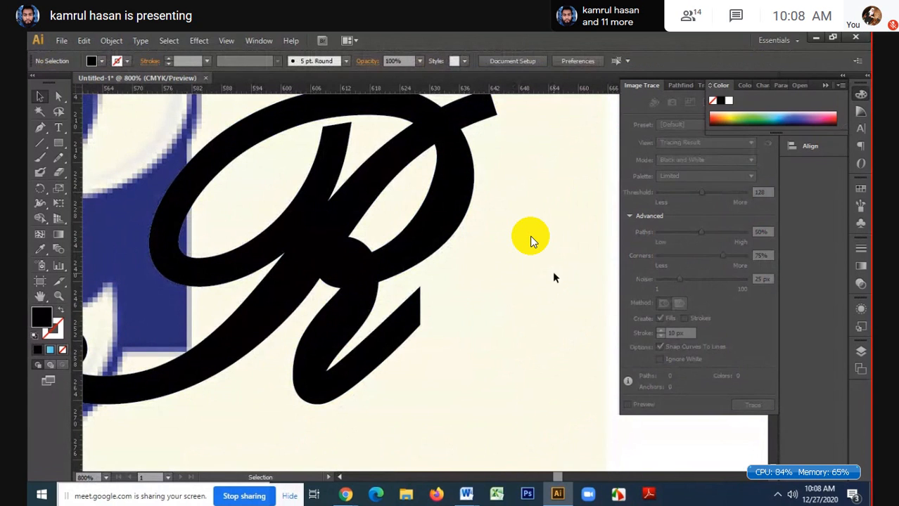
scroll(332, 171, "up", 2)
left_click(334, 320)
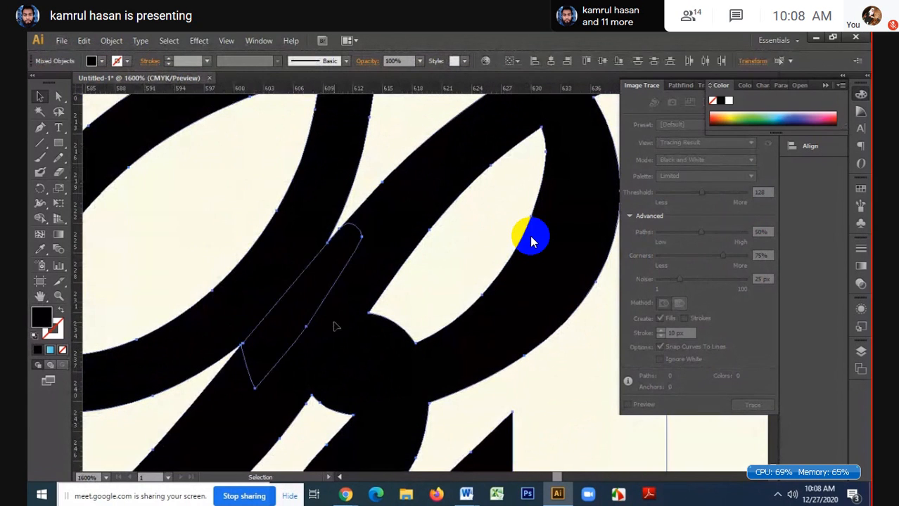
left_click(40, 218)
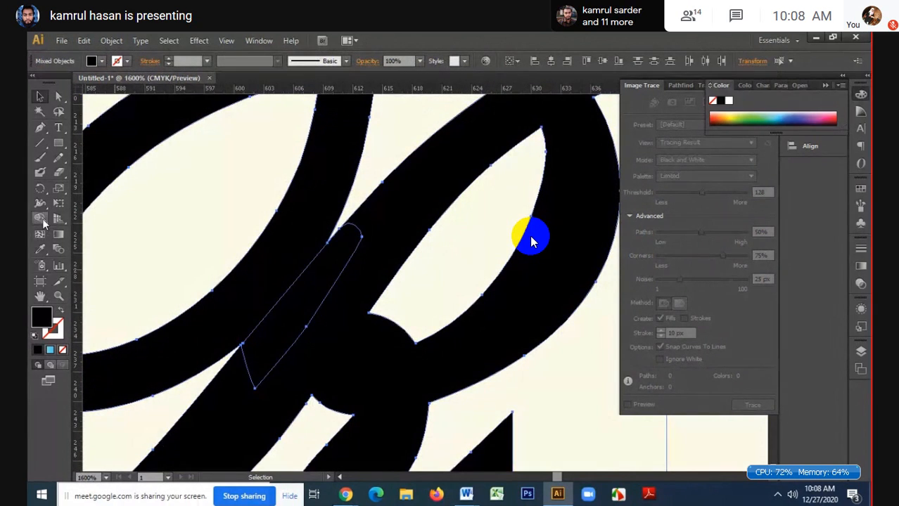
left_click(296, 325)
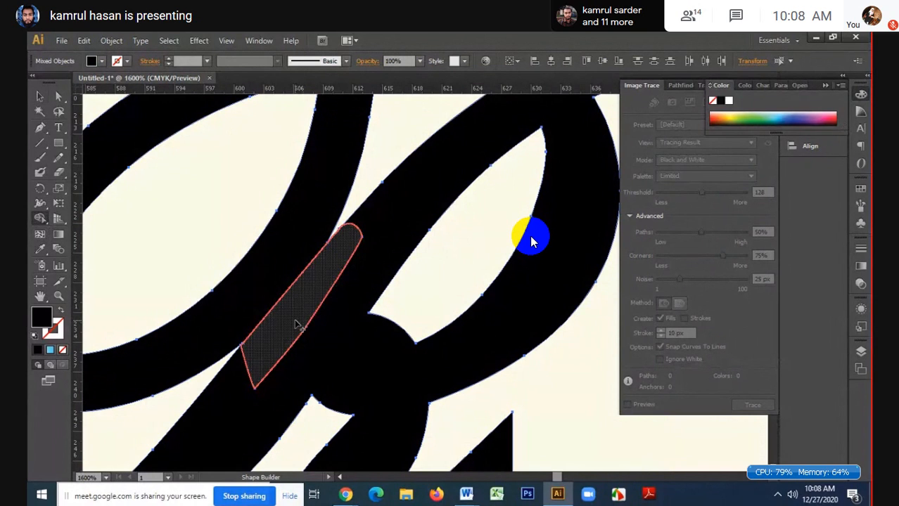
left_click_drag(297, 325, 306, 334)
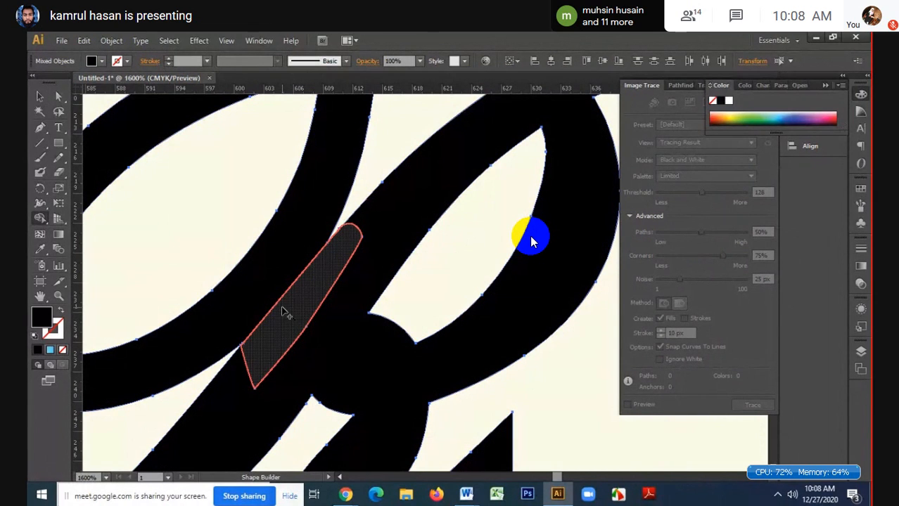
left_click(256, 364)
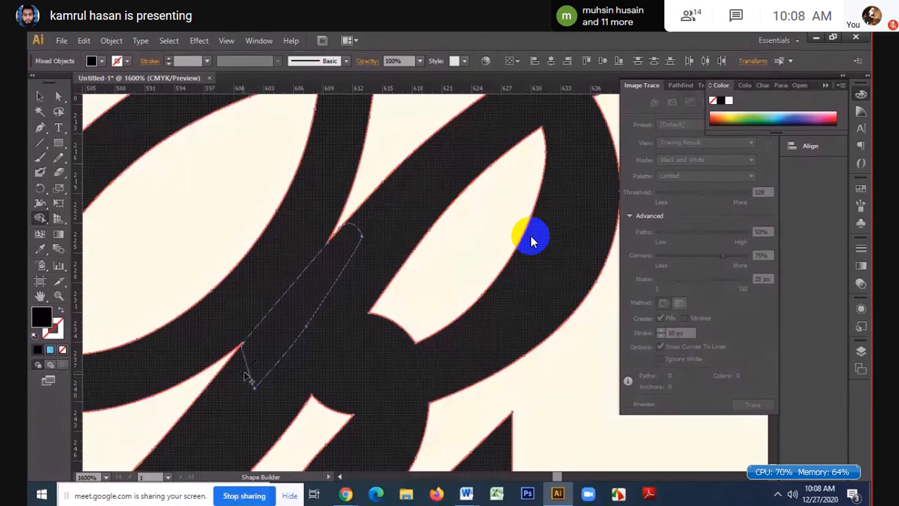
left_click(276, 343)
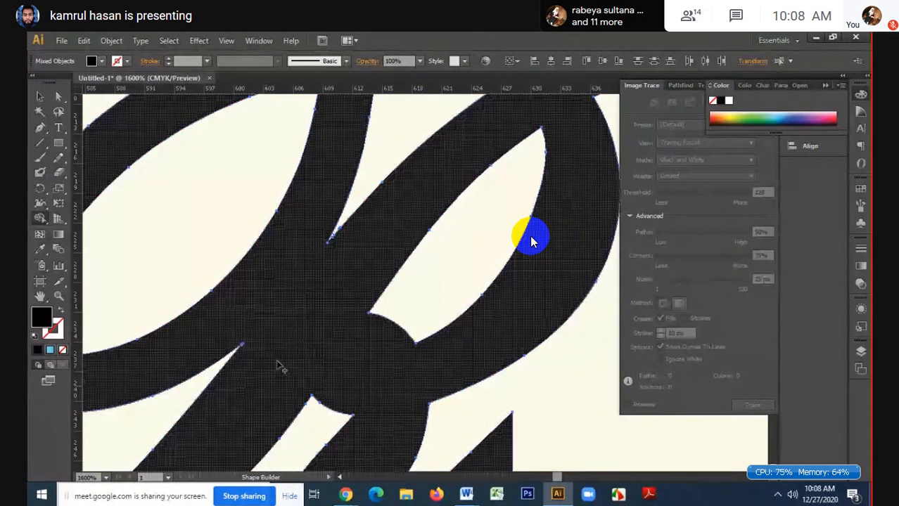
key("v")
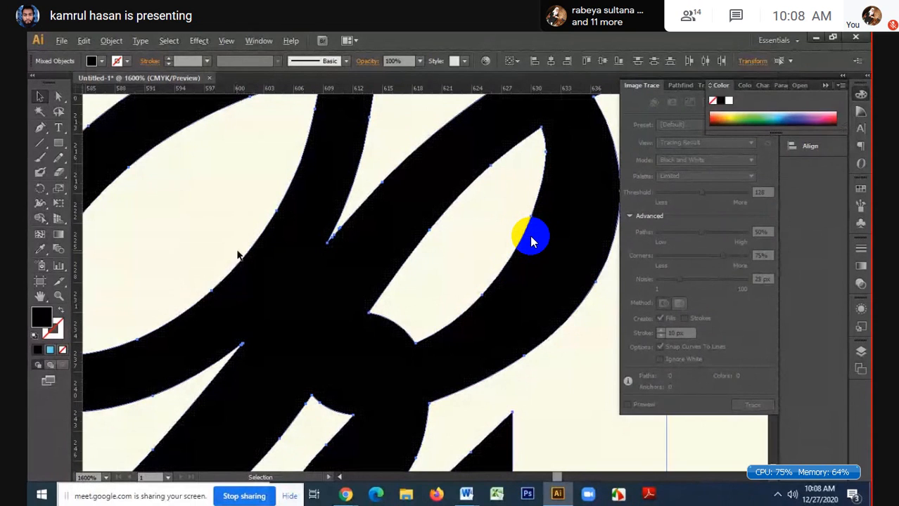
- Draw a rectangle over the upper-left part of the script R and fill it with red
key("ctrl+minus")
key("ctrl+minus")
key("ctrl+minus")
key("ctrl+minus")
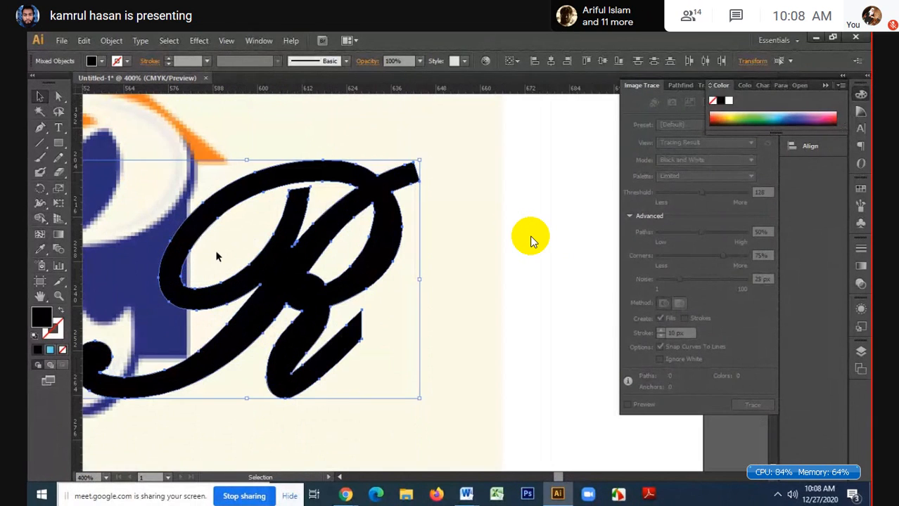
left_click_drag(216, 254, 291, 269)
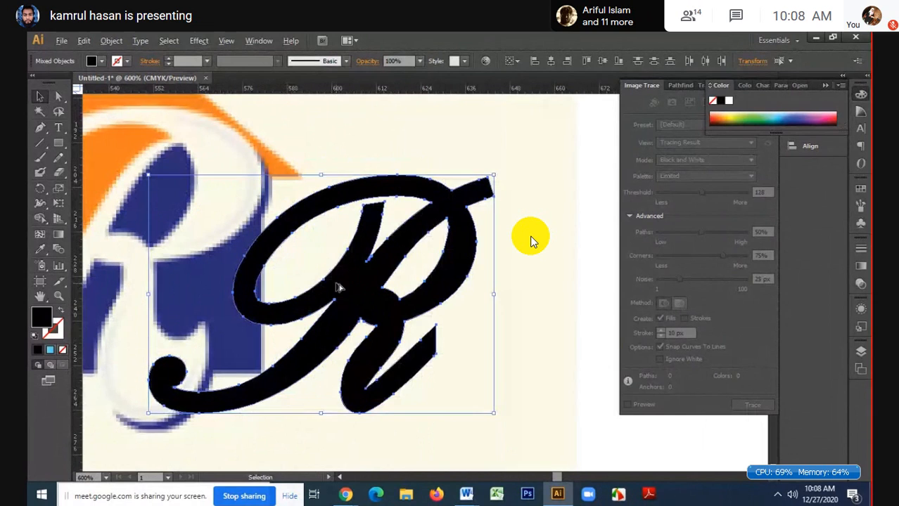
key("alt")
key("m")
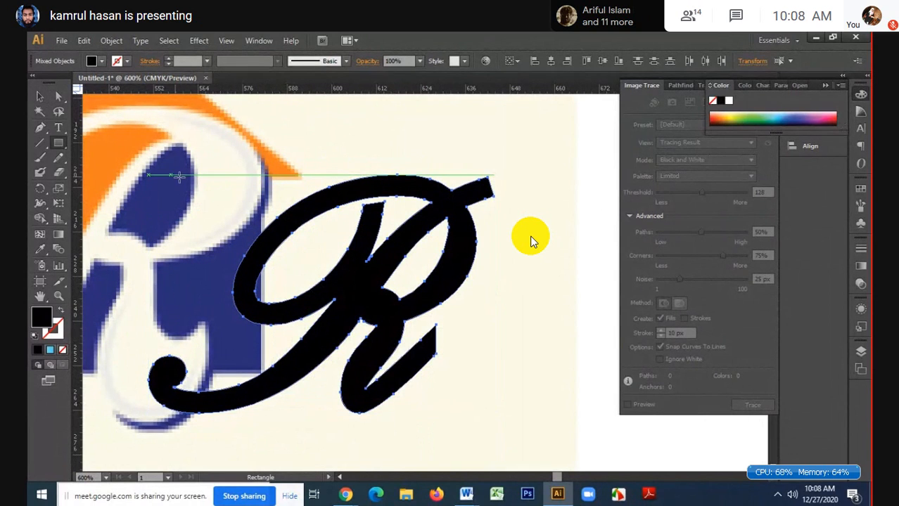
left_click_drag(186, 175, 410, 332)
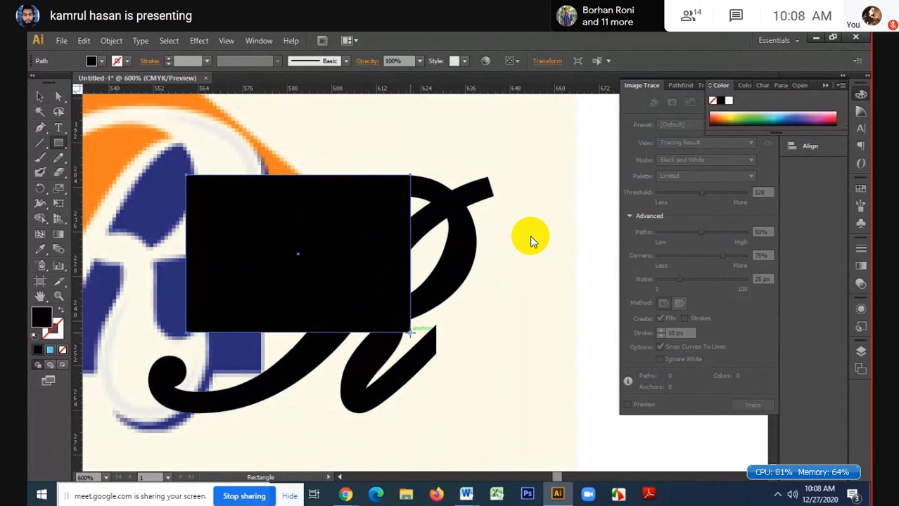
key("v")
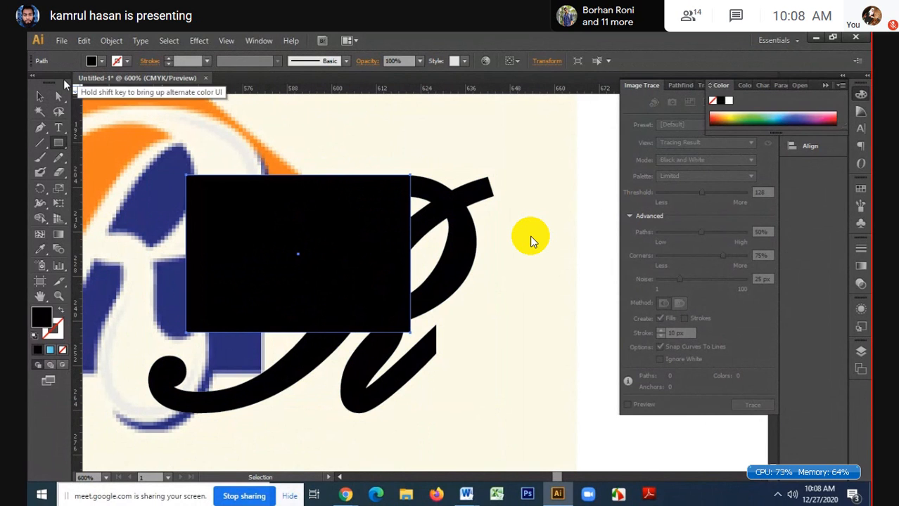
left_click(102, 61)
left_click(69, 83)
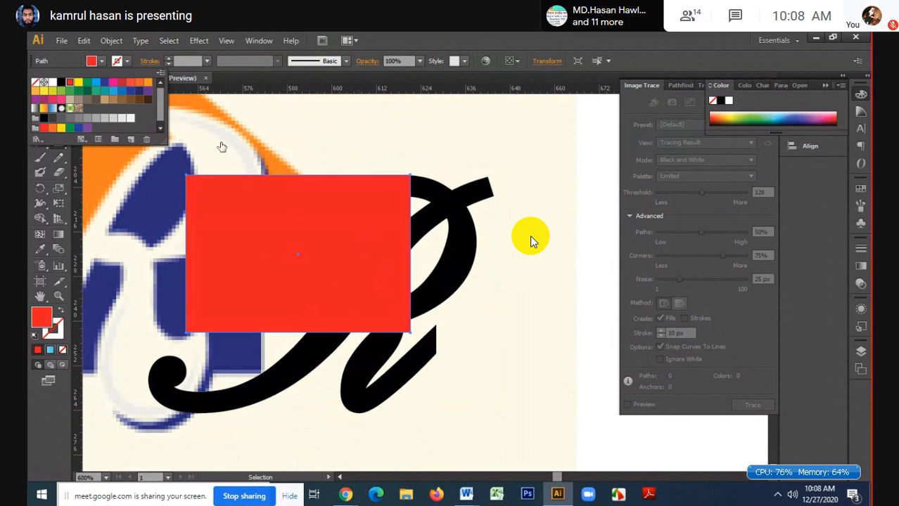
- Adjust the red rectangle's stacking order so it lies behind the script R but in front of the reference image
key("m")
left_click(40, 97)
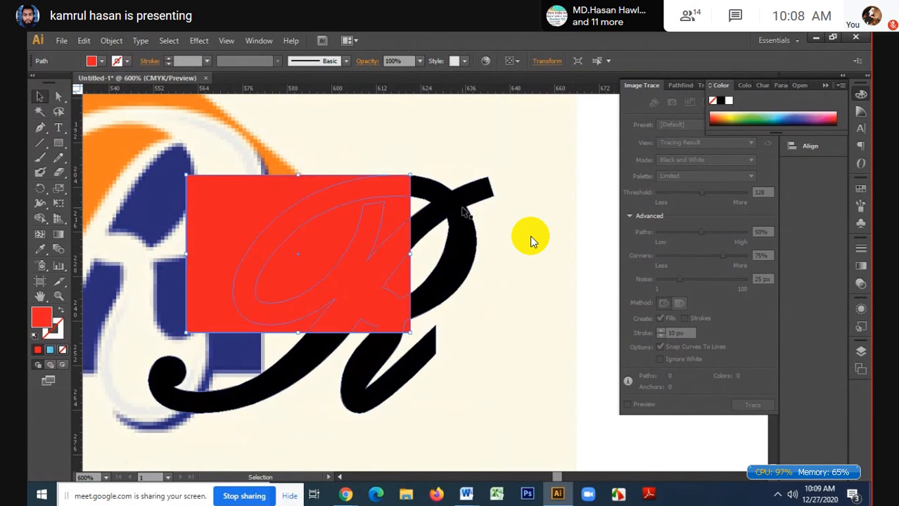
key("ctrl+shift+bracketleft")
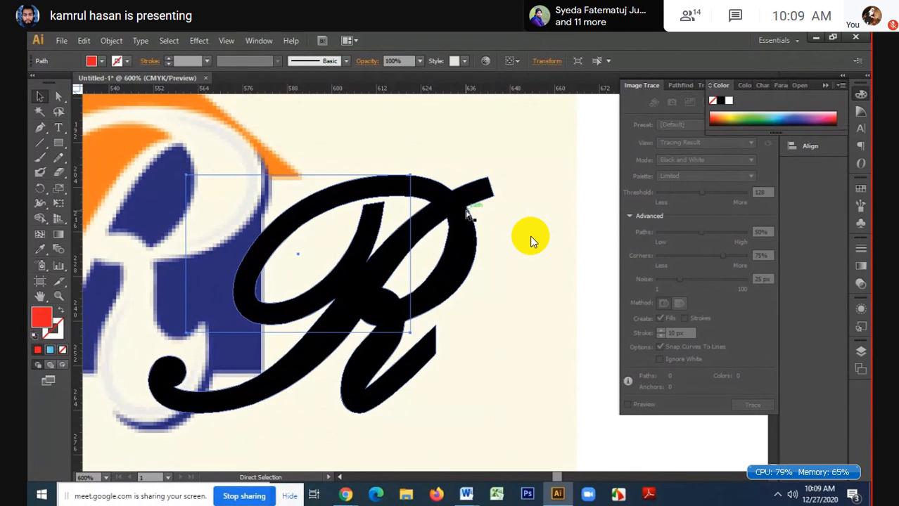
key("ctrl+]")
key("ctrl+]")
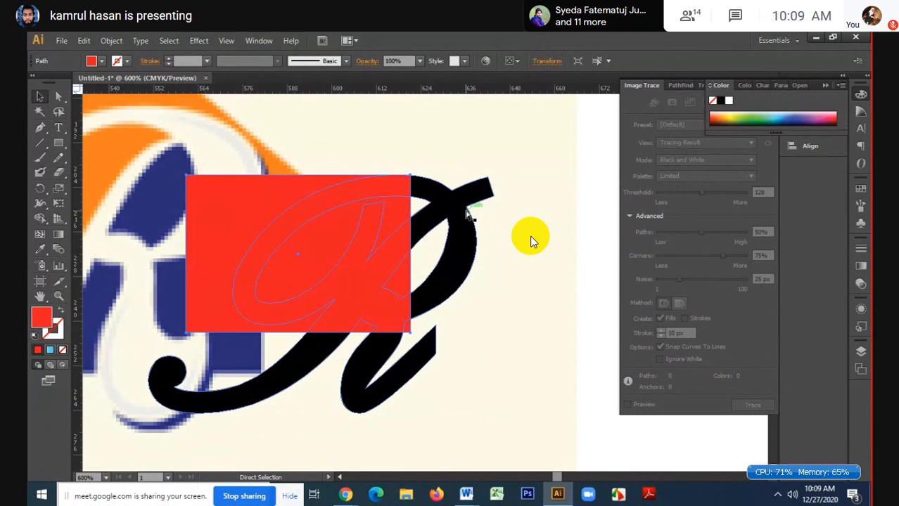
key("ctrl+[")
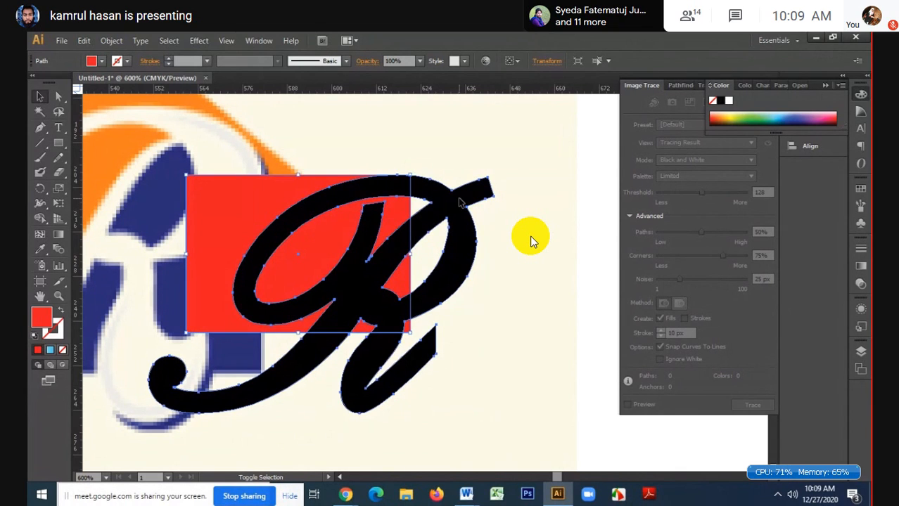
- Use Shape Builder on the selected house and script R to make the letter and its inner loops separate green regions
key("v")
key("ctrl+a")
left_click(40, 218)
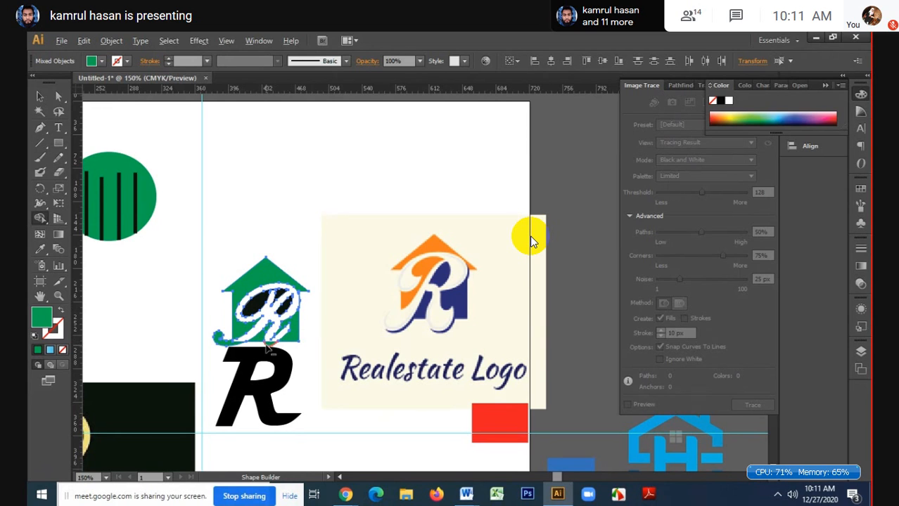
scroll(268, 347, "up", 2)
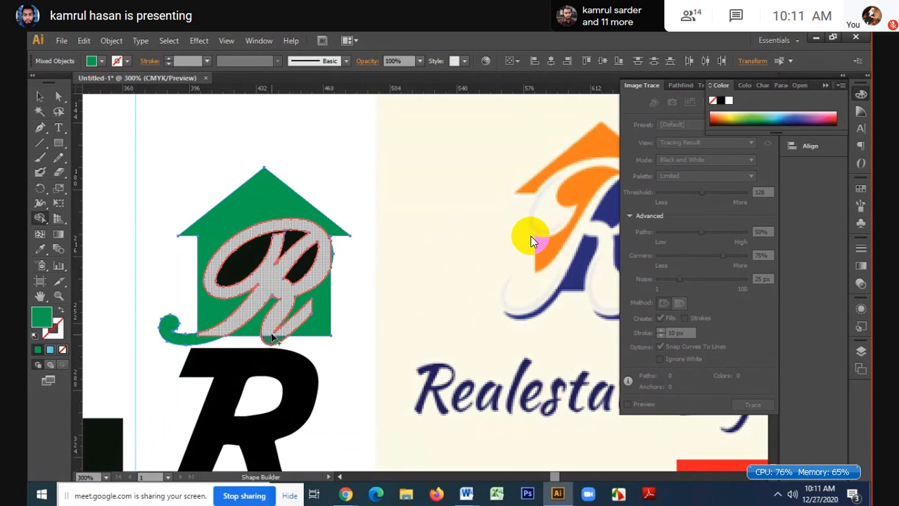
left_click(272, 339)
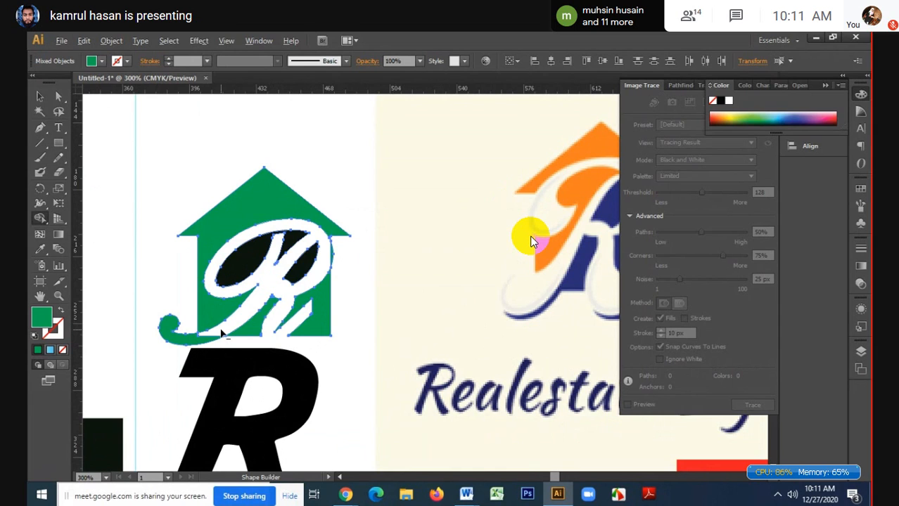
left_click(274, 339)
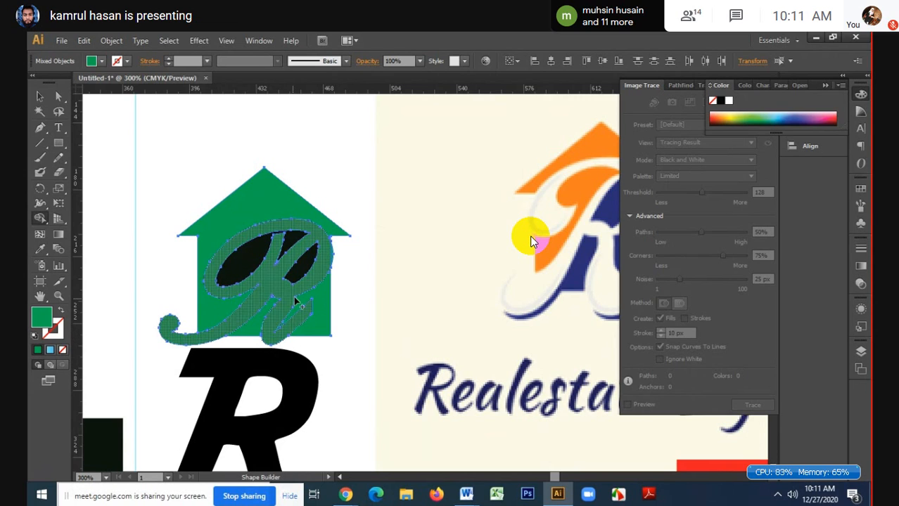
left_click(310, 259)
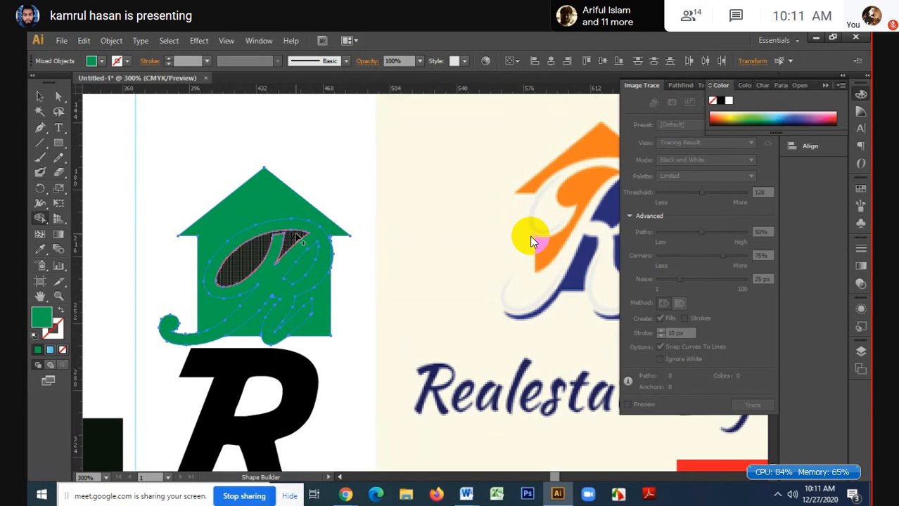
left_click(296, 237)
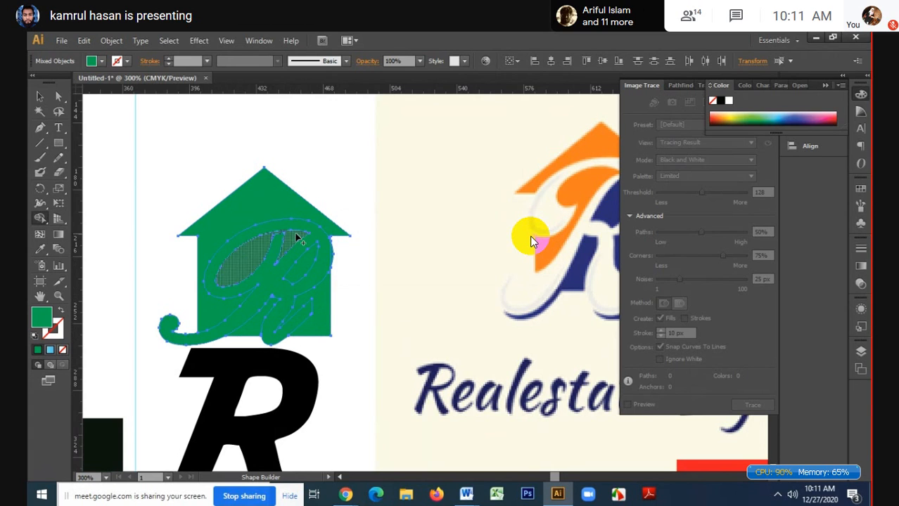
left_click(40, 96)
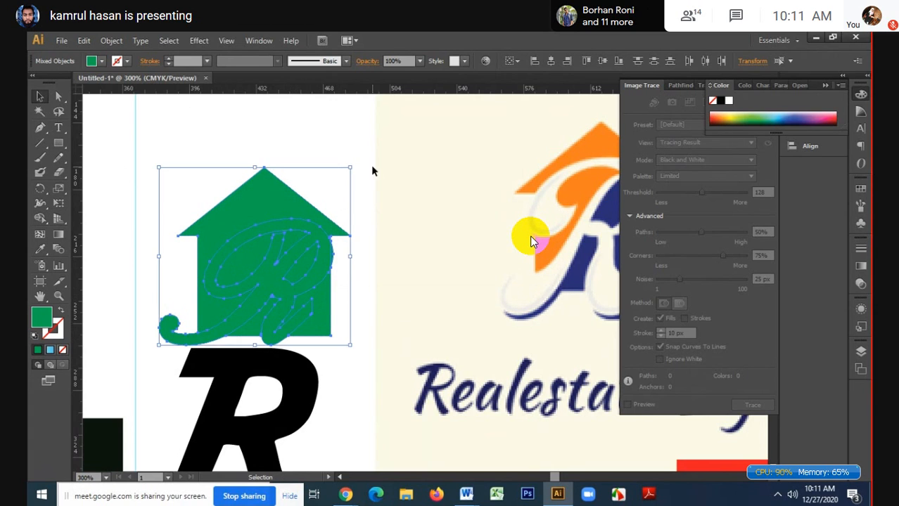
- Fill the house's roof and left wall region with the orange sampled from the reference logo
left_click(372, 165)
key("ctrl+minus")
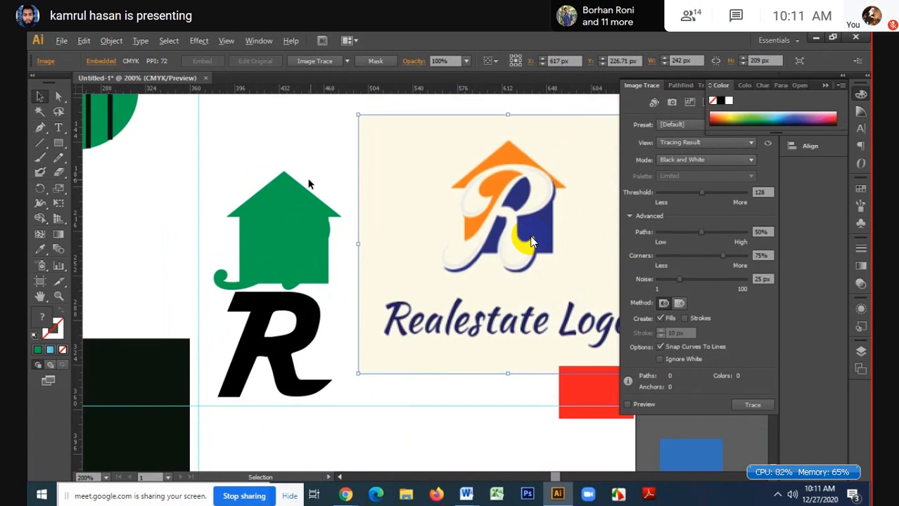
left_click(308, 184)
key("i")
left_click(520, 149)
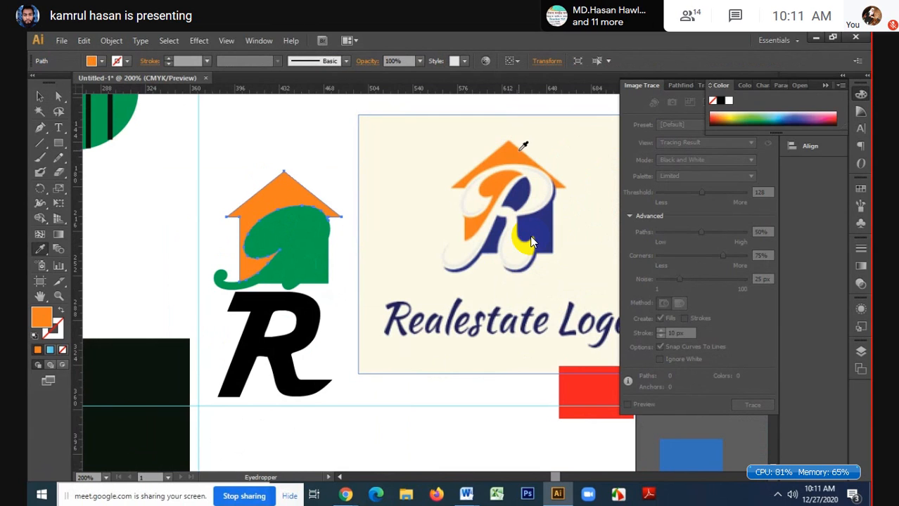
- Fill the house's lower-right and lower-middle pieces and the R's right bowl with the blue sampled from the reference logo
left_click(325, 262, "ctrl")
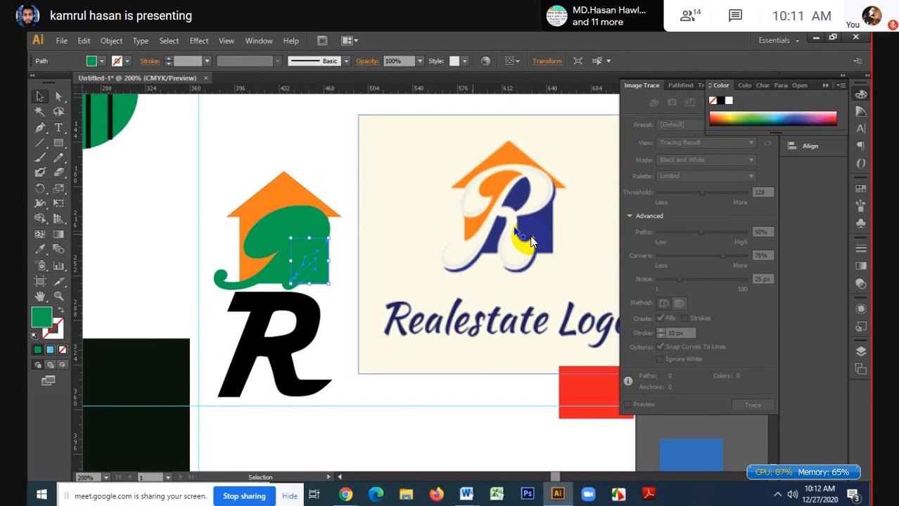
left_click(553, 220)
key("v")
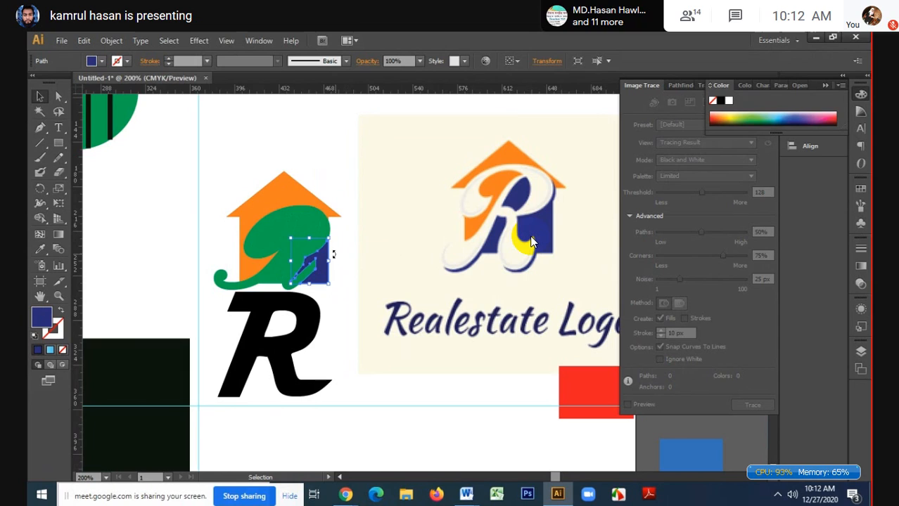
left_click(279, 279)
key("i")
left_click(521, 192)
key("v")
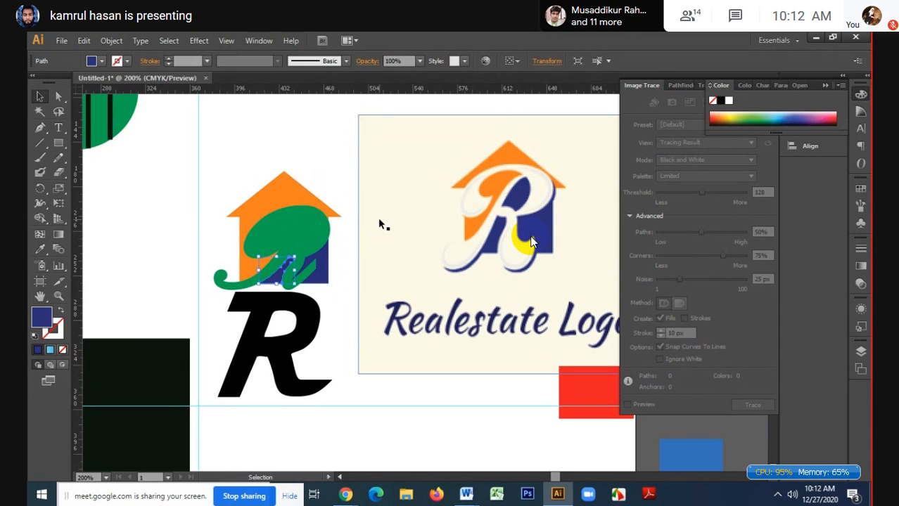
left_click(309, 234)
key("i")
left_click(523, 195)
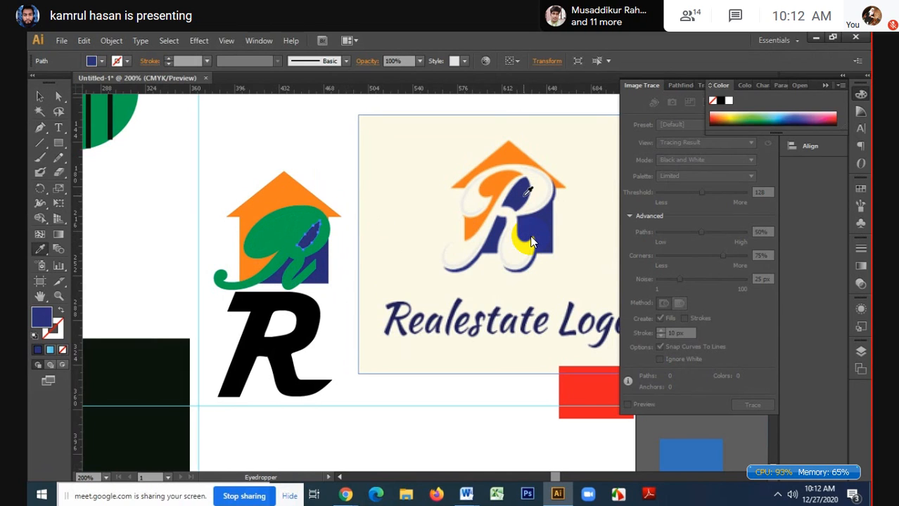
- Fill the area inside the script R's large left loop with the orange sampled from the reference logo
key("v")
left_click(271, 227)
key("i")
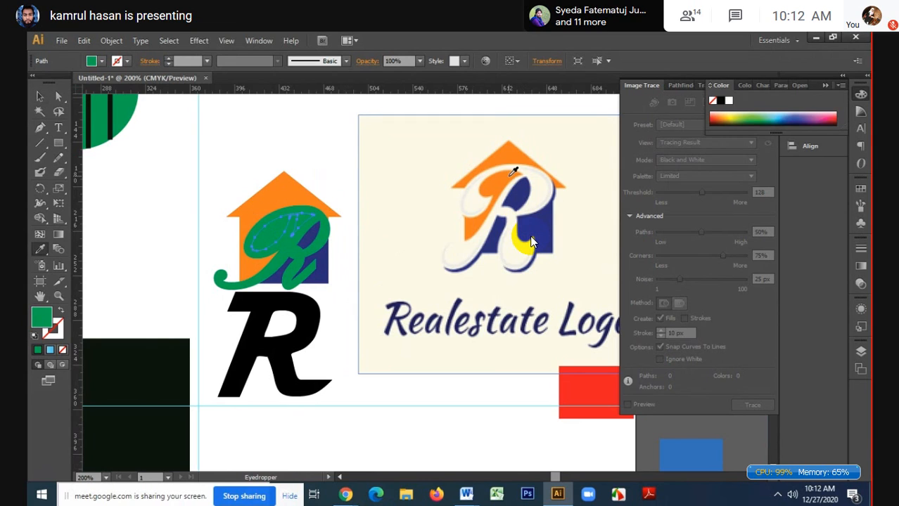
left_click(504, 179)
key("v")
left_click(325, 170)
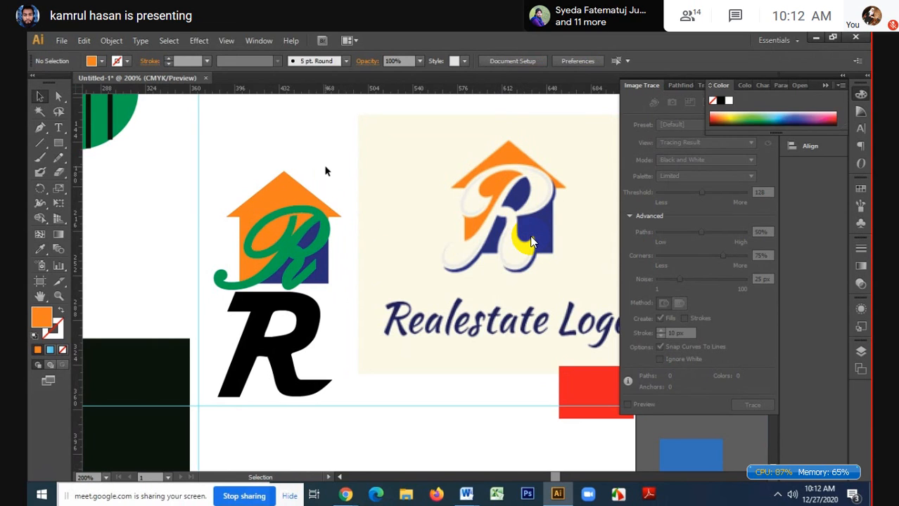
- Change the script R's fill to light gray #bababa
scroll(332, 203, "up", 2)
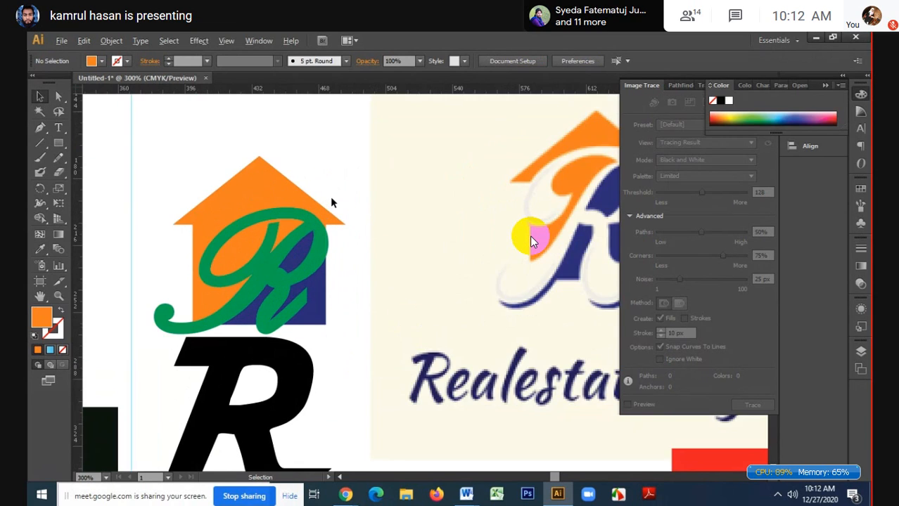
left_click(313, 238)
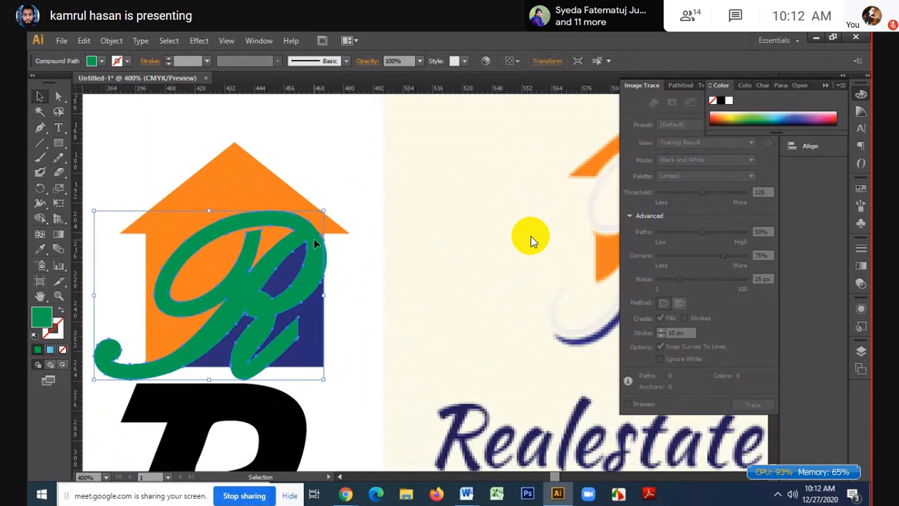
double_click(42, 318)
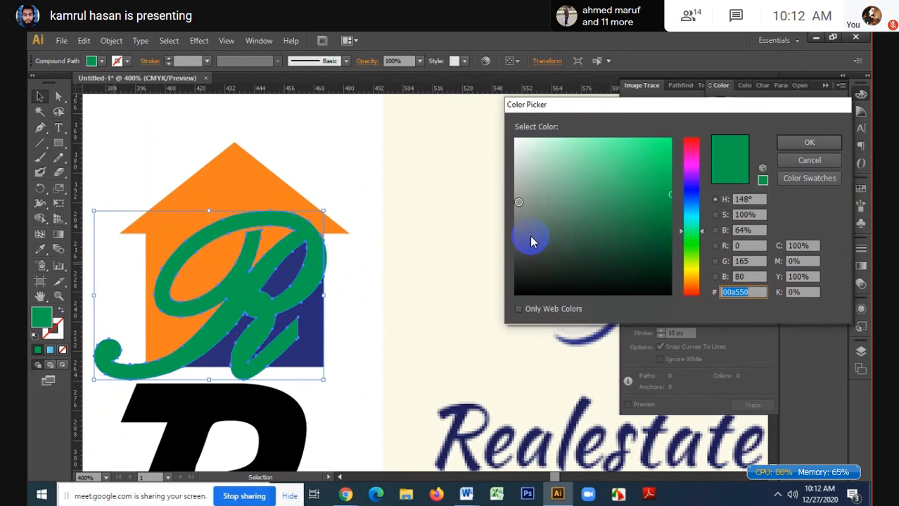
left_click(516, 227)
left_click(514, 181)
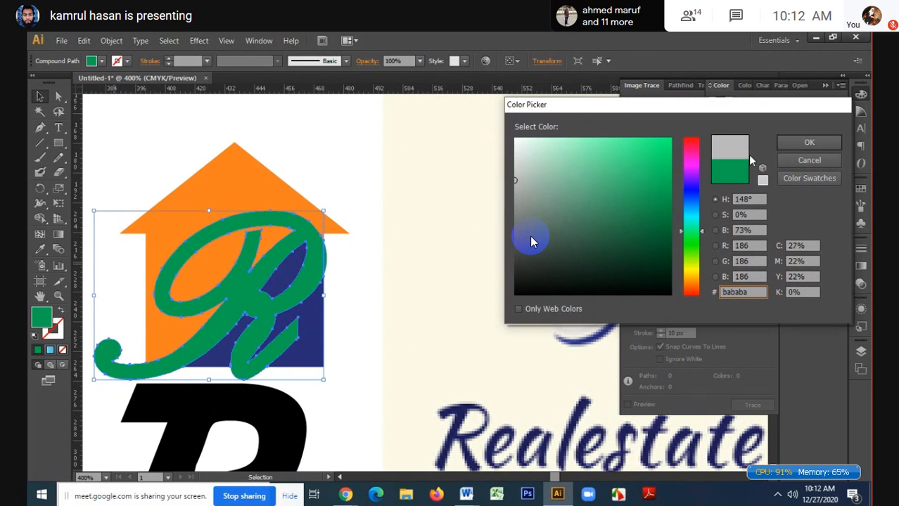
left_click(781, 144)
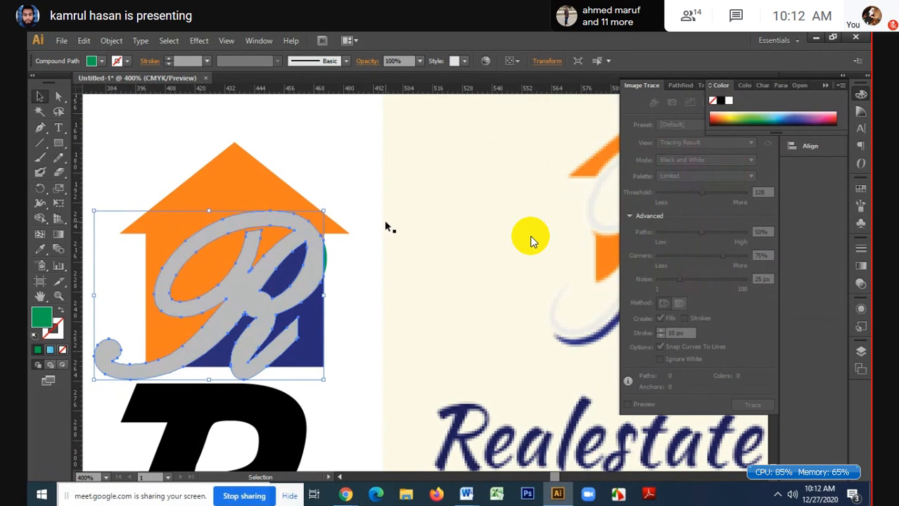
left_click(385, 224)
scroll(385, 224, "down", 2)
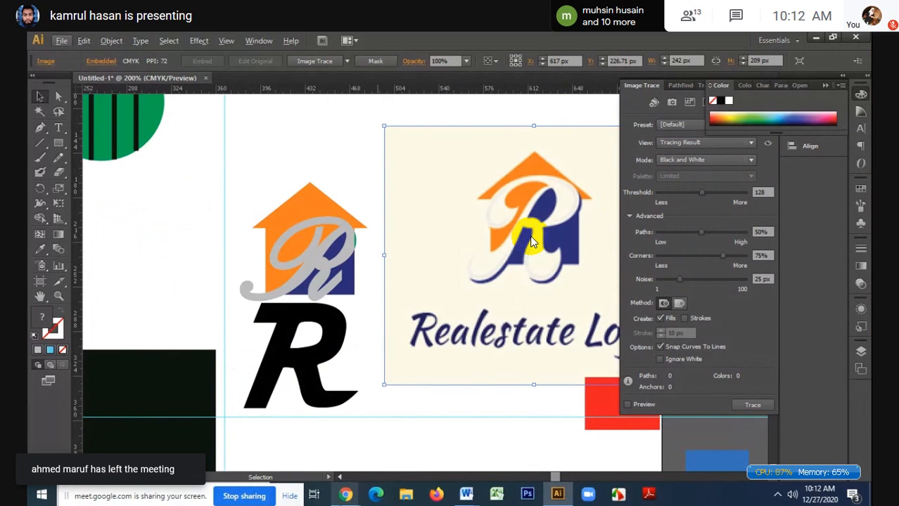
- Switch to the browser's real estate logo image results and copy the red double-house COMPANY NAME logo image
key("alt+Tab")
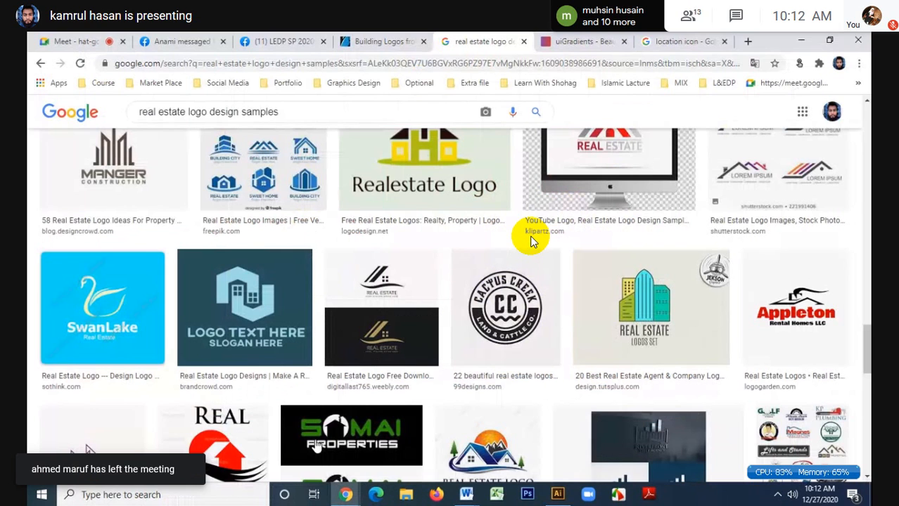
scroll(531, 242, "down", 6)
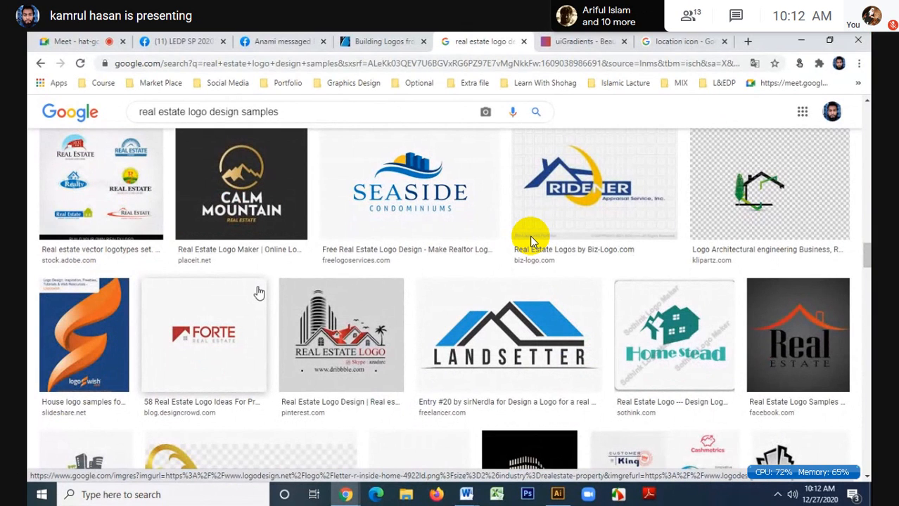
scroll(531, 240, "down", 4)
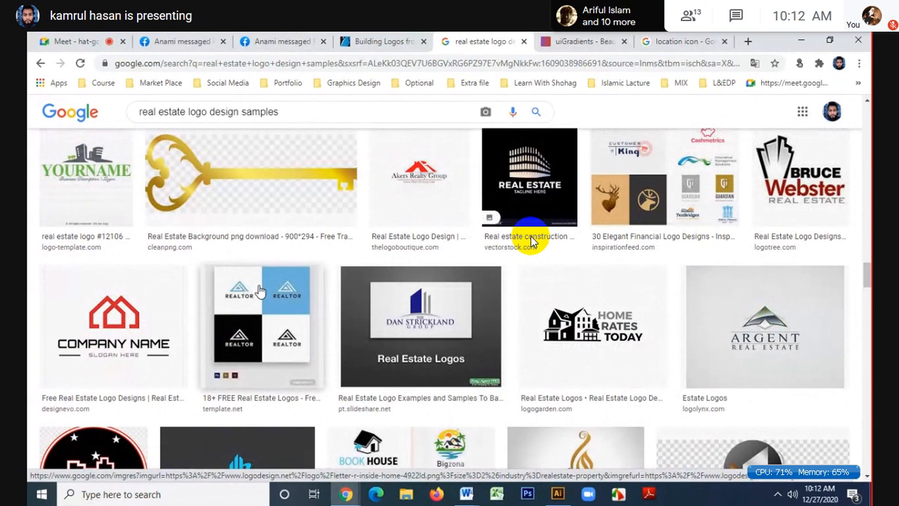
scroll(530, 241, "down", 1)
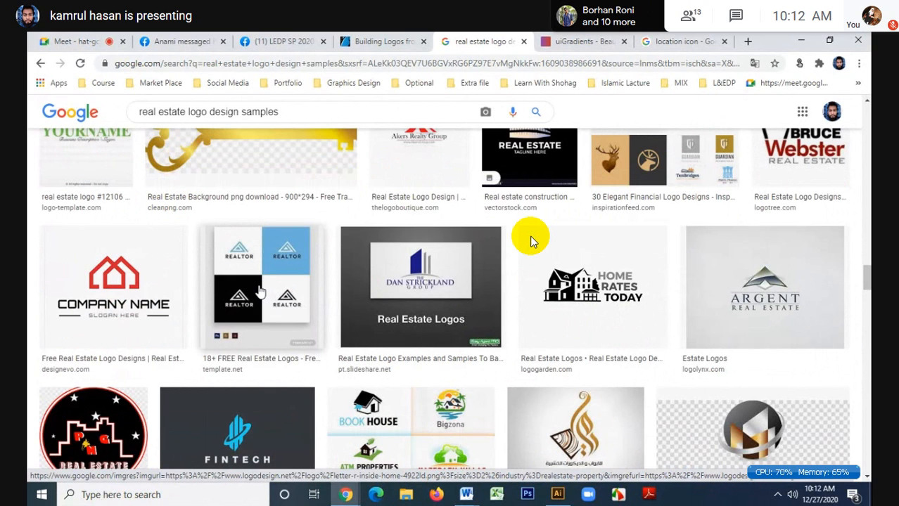
scroll(260, 291, "down", 1)
right_click(144, 264)
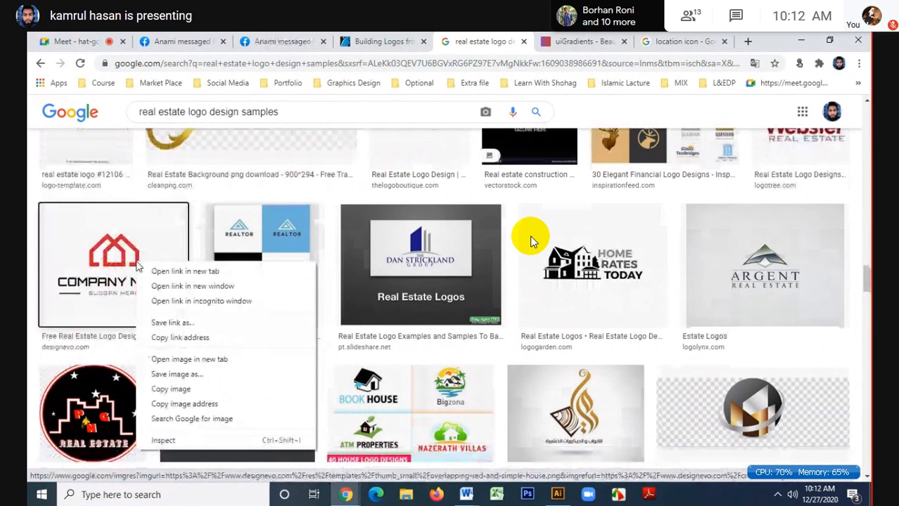
left_click(194, 395)
- Return to Illustrator and move all the artwork off the artboard to the empty canvas above and right of it
left_click(557, 494)
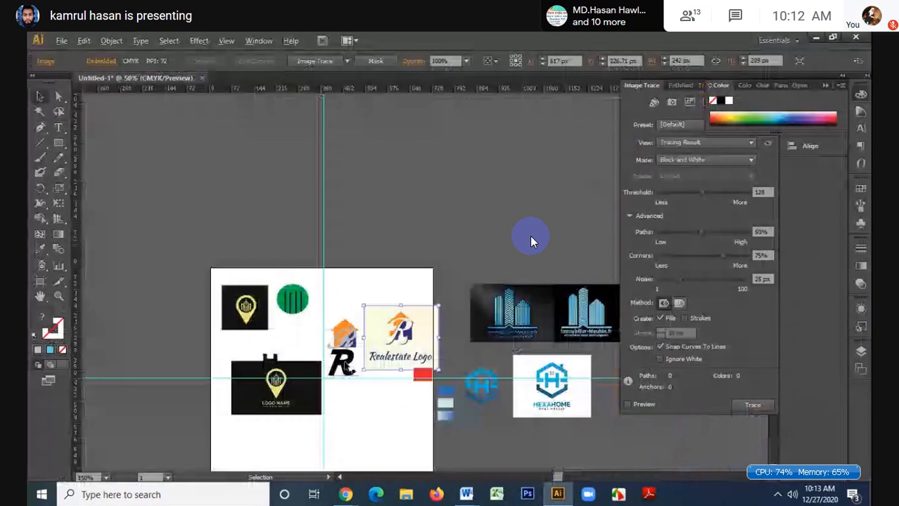
left_click_drag(185, 250, 429, 404)
left_click_drag(387, 356, 533, 241)
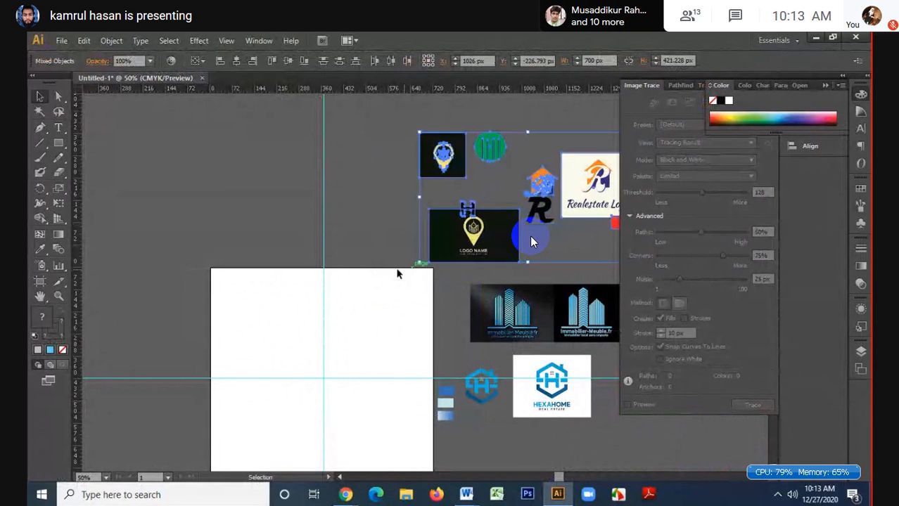
- Paste the copied COMPANY NAME logo image and enlarge it to about 533 px square, centred on the artboard's vertical guide
left_click(358, 250)
key("ctrl+v")
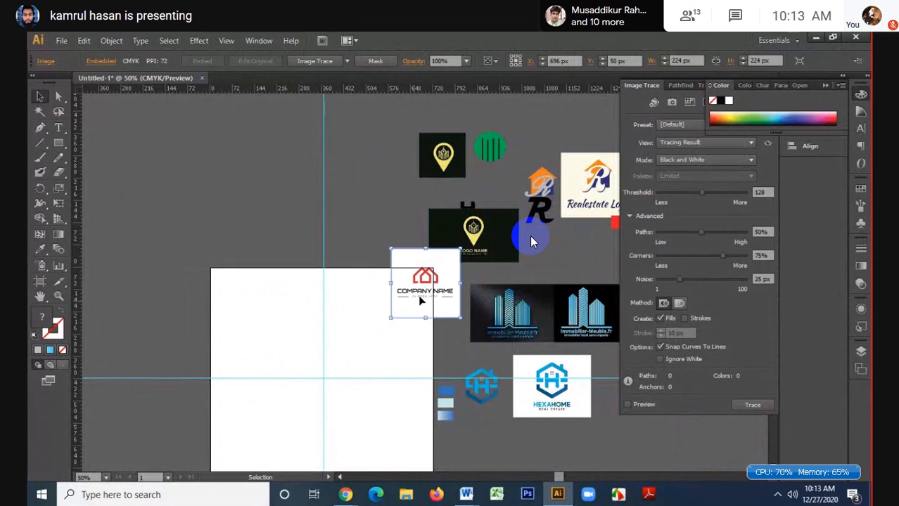
left_click_drag(418, 294, 404, 458)
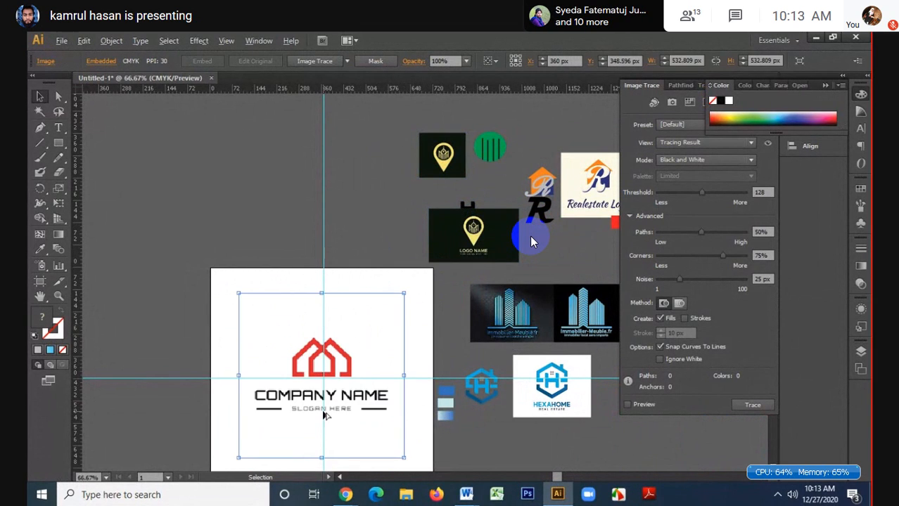
scroll(323, 416, "up", 1, "alt")
scroll(323, 416, "up", 1, "alt")
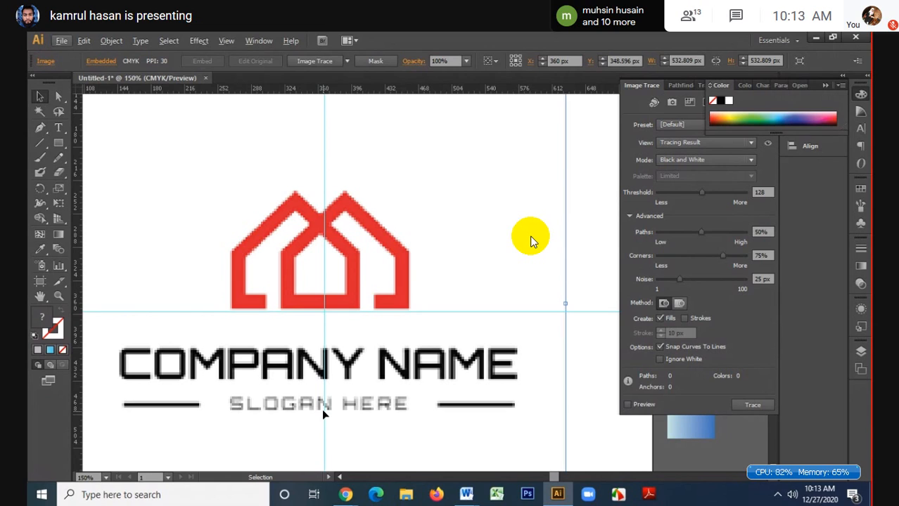
- Draw an upright gray hexagon over the left house of the red reference logo with the Polygon tool
key("ctrl+shift+a")
left_click(59, 144)
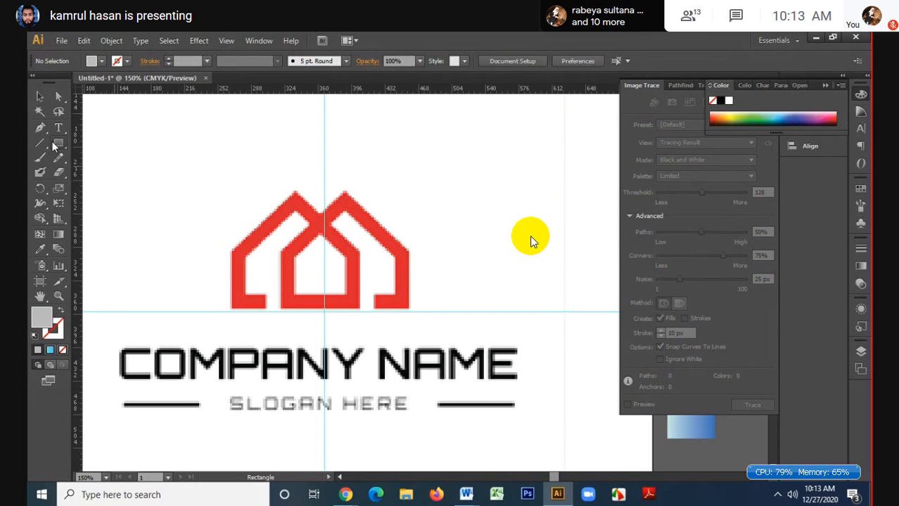
left_click_drag(55, 145, 106, 186)
scroll(275, 307, "up", 1)
mouse_move(265, 214)
left_mouse_down()
mouse_move(361, 342)
mouse_move(369, 267)
mouse_move(382, 327)
mouse_move(395, 293)
mouse_move(406, 373)
mouse_move(411, 279)
mouse_move(401, 249)
mouse_move(382, 233)
mouse_move(399, 251)
left_mouse_up()
key("Up")
key("Up")
key("Up")
key("shift")
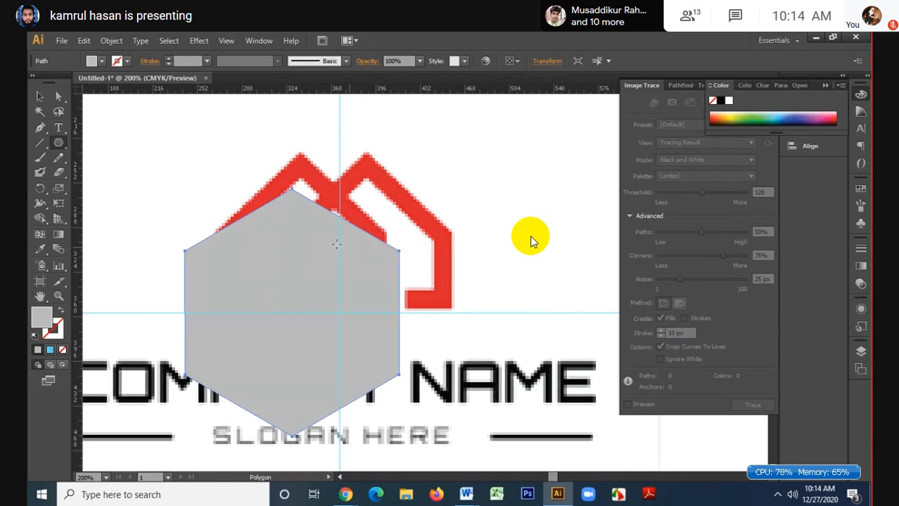
- Turn the hexagon's gray fill into an outline and move and narrow it to match the left house's inner edges
left_click(39, 96)
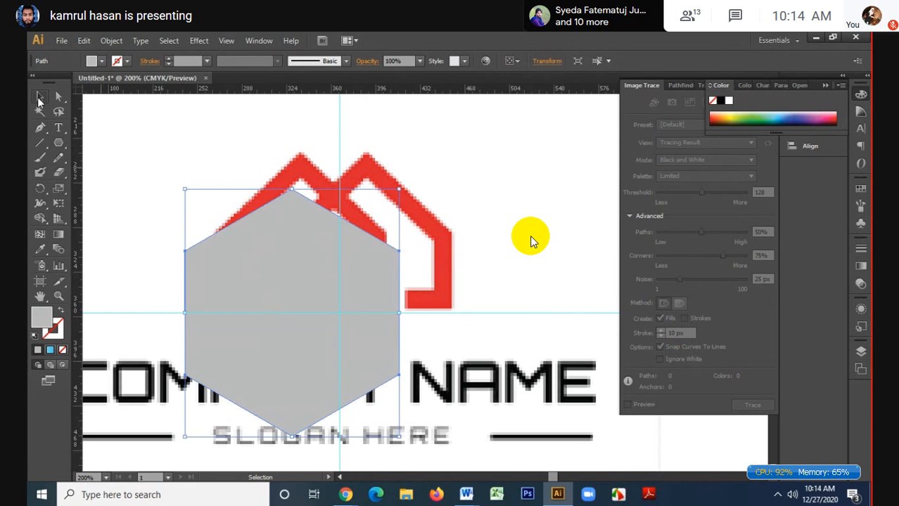
left_click(59, 311)
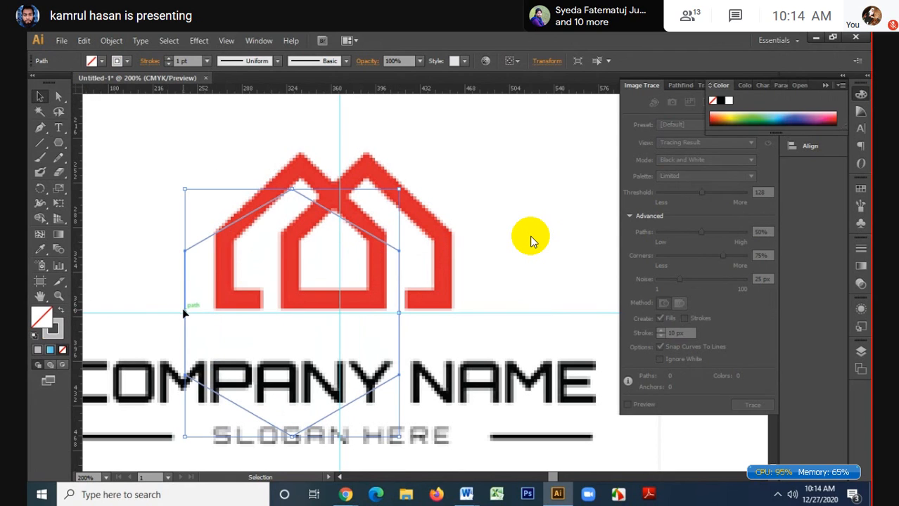
left_click_drag(185, 312, 217, 311)
scroll(345, 267, "up", 1)
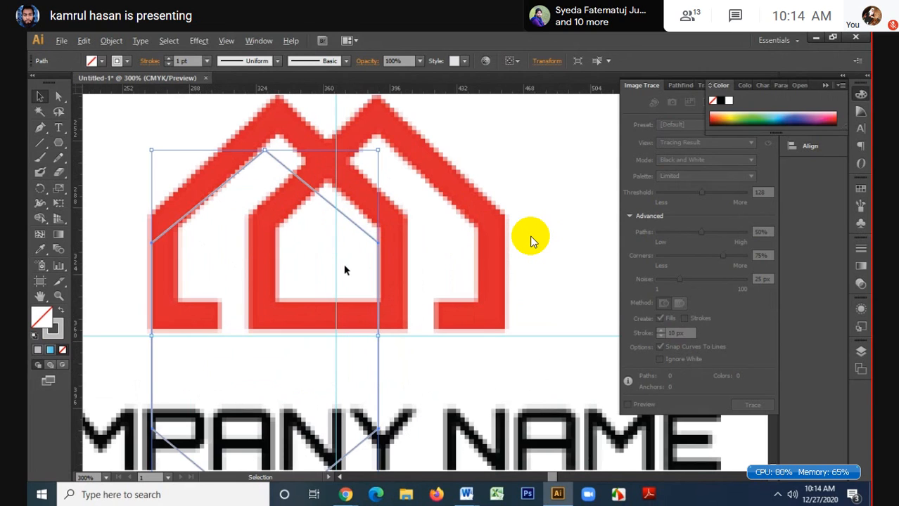
left_click_drag(320, 199, 333, 184)
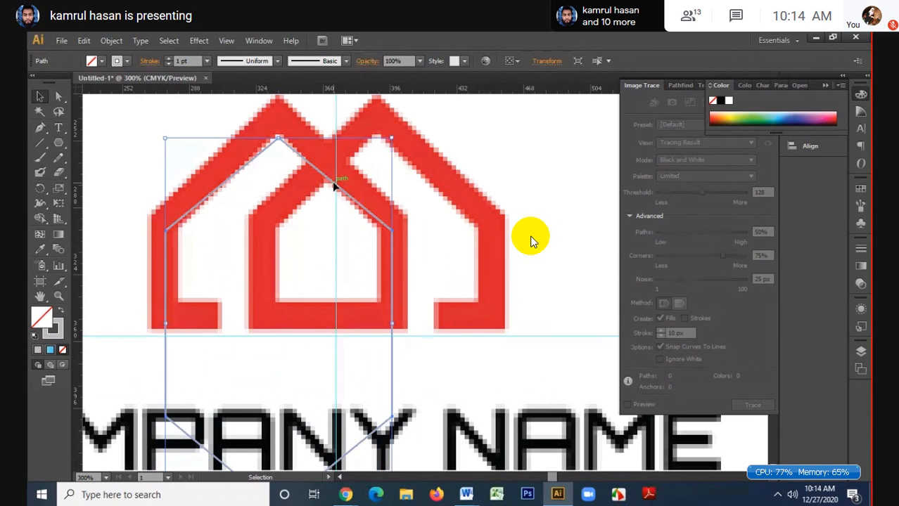
left_click_drag(165, 324, 177, 324)
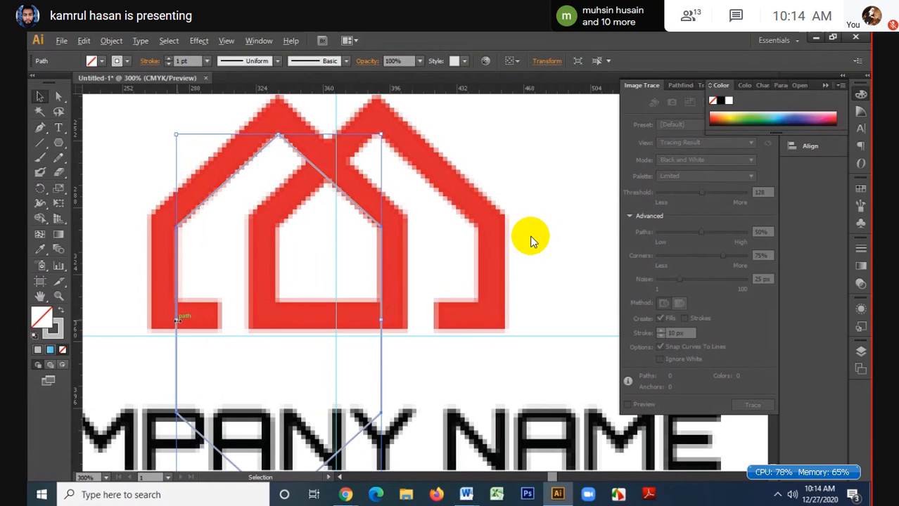
left_click_drag(177, 320, 180, 320)
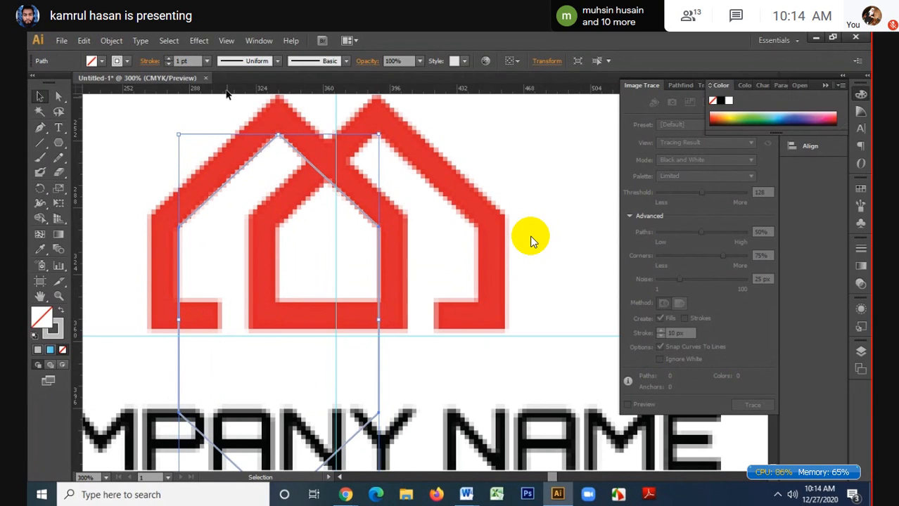
- Align the hexagon's stroke to the outside of its path and set the stroke weight to 16 pt
left_click(150, 61)
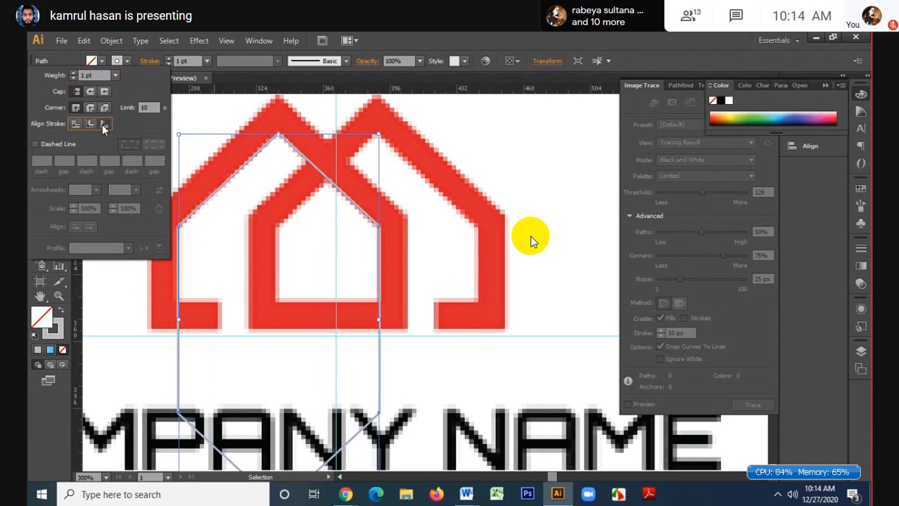
left_click(103, 124)
left_click(195, 62)
key("Up")
key("Up")
key("Up")
key("Up")
key("Up")
key("Up")
key("Up")
key("Up")
key("Up")
key("Up")
key("Up")
key("Up")
key("Up")
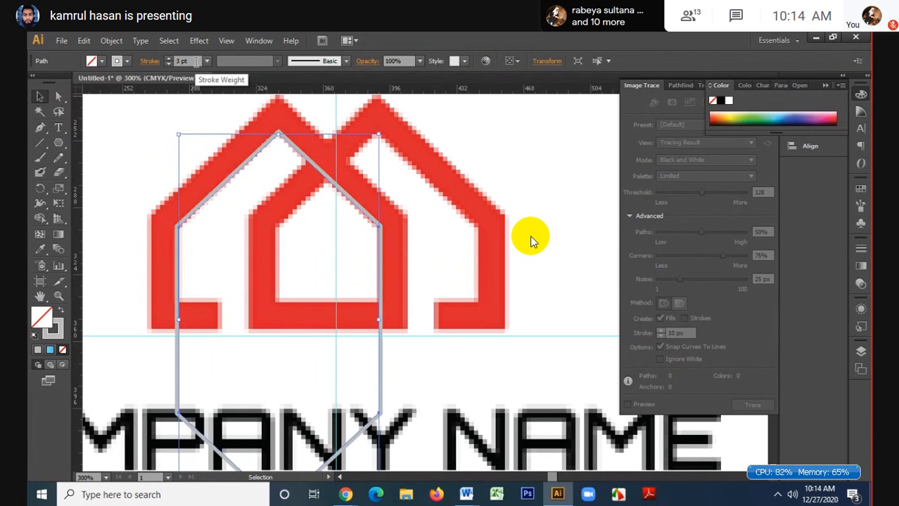
key("Up")
key("Up")
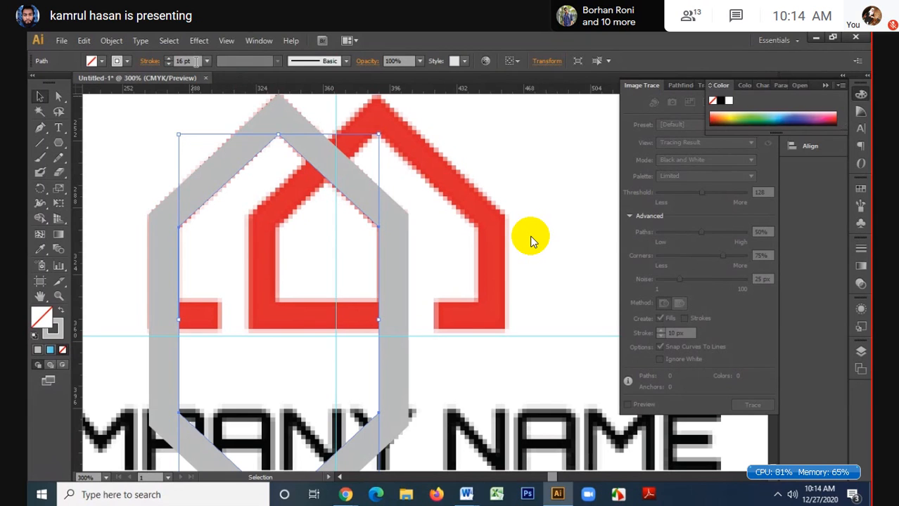
- Expand the hexagon's stroke into a filled shape and place a duplicate over the right house of the logo
left_click(113, 39)
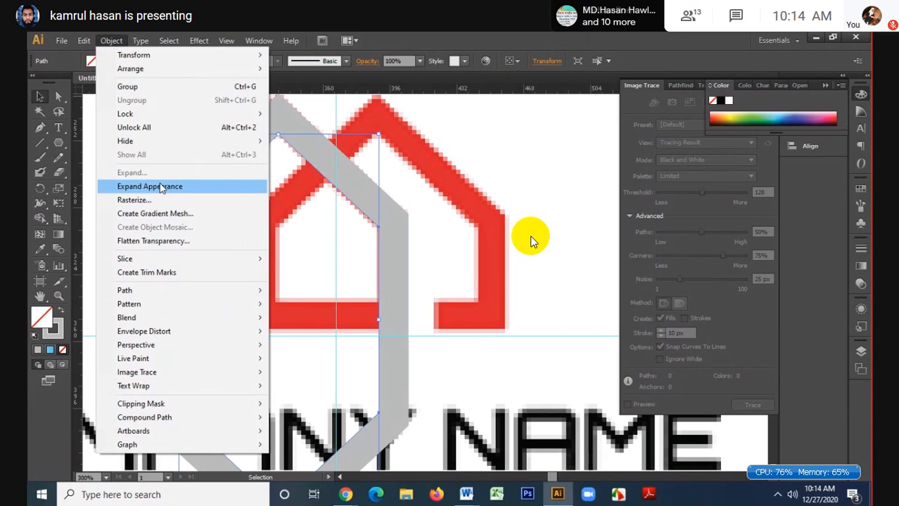
left_click(160, 187)
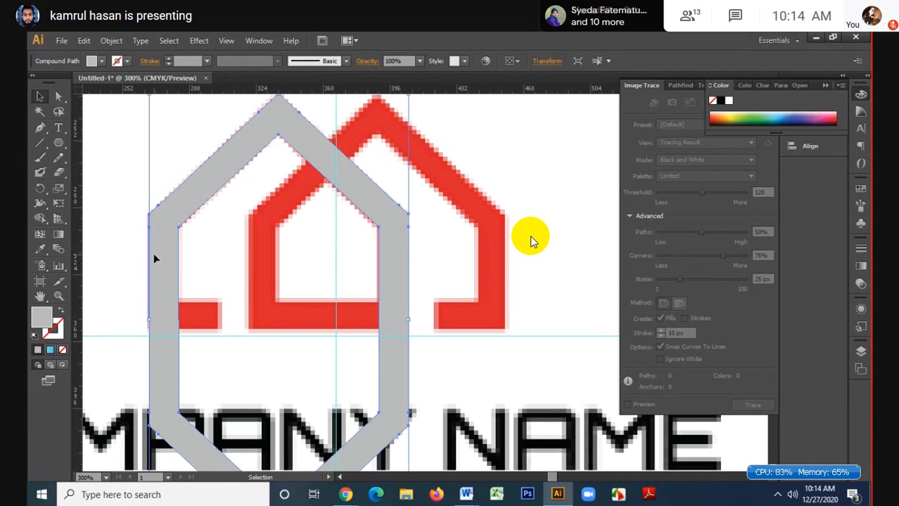
left_click_drag(153, 253, 258, 256)
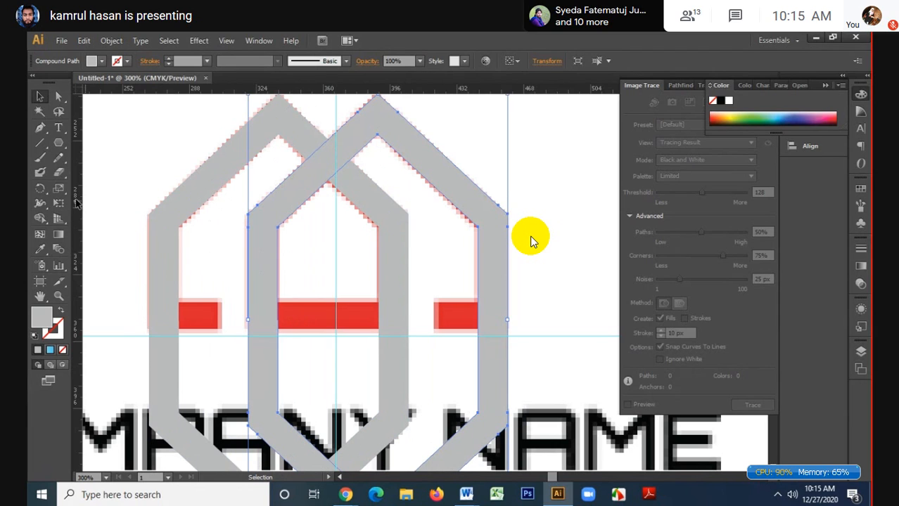
- Draw a horizontal rectangle about 193 by 18 px over the red base segments, spanning both hexagons' outer edges
left_click(58, 143)
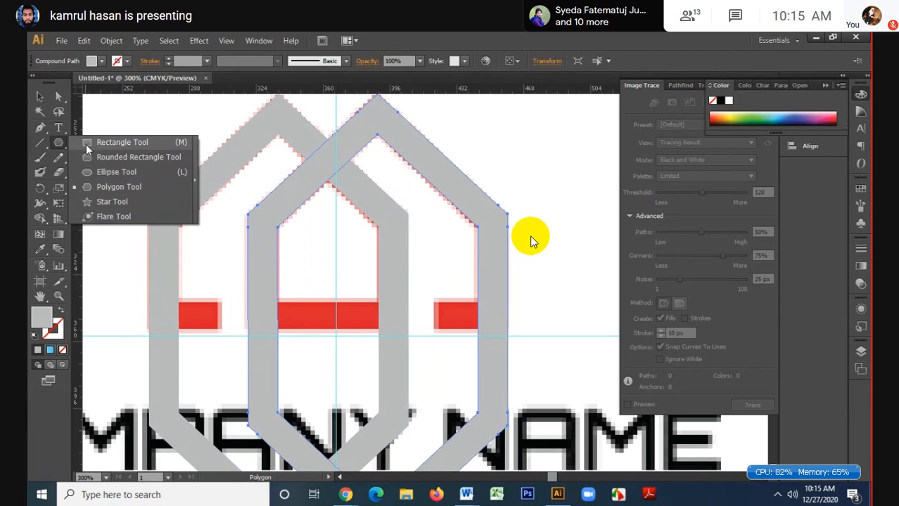
left_click(87, 143)
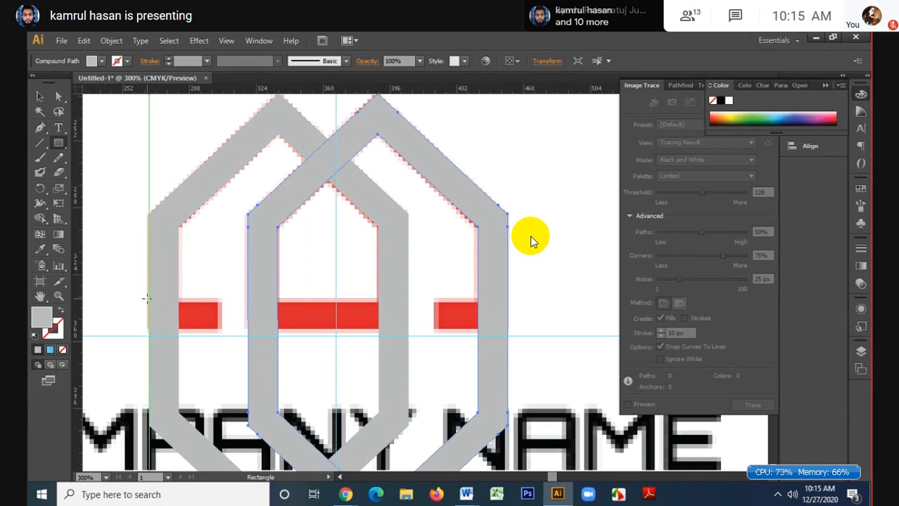
left_click_drag(147, 298, 509, 330)
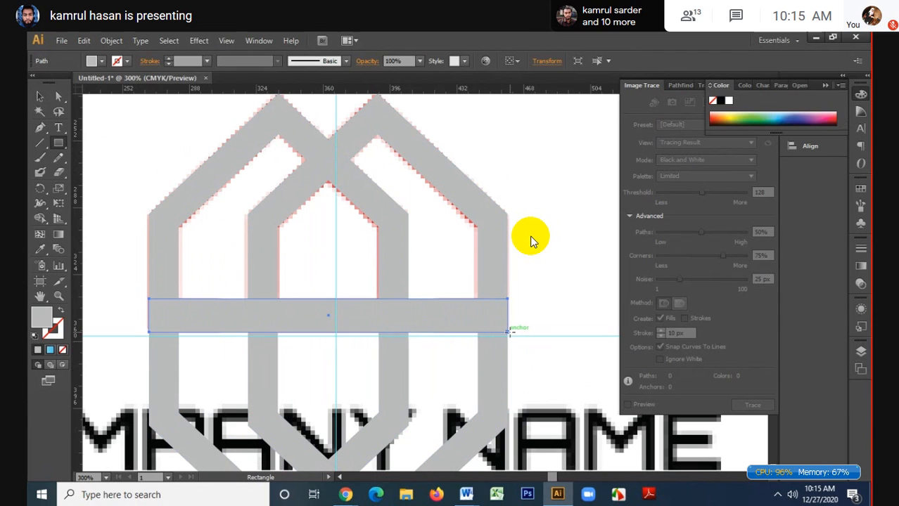
left_click(40, 96)
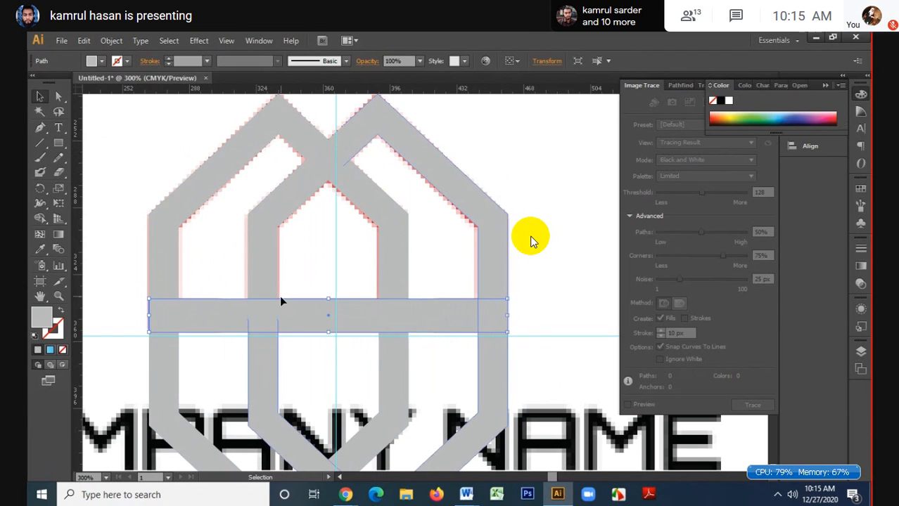
left_click_drag(280, 301, 289, 374)
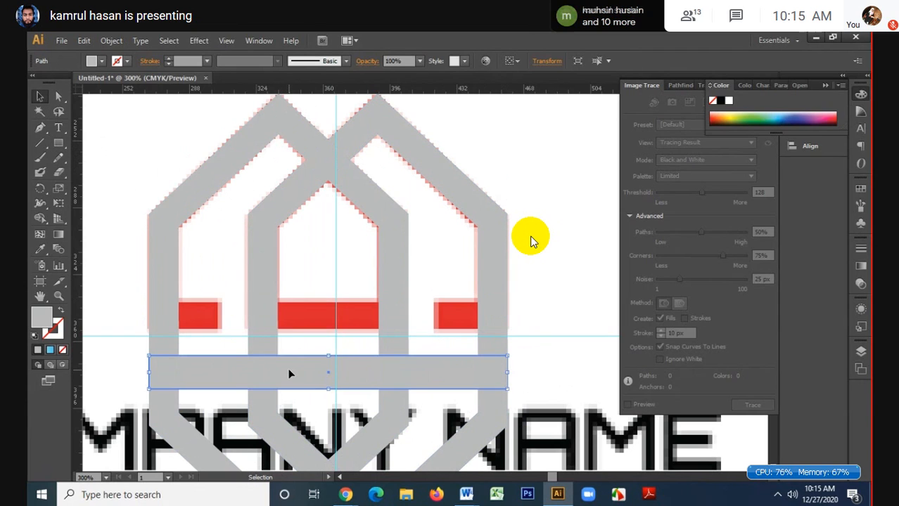
key("a")
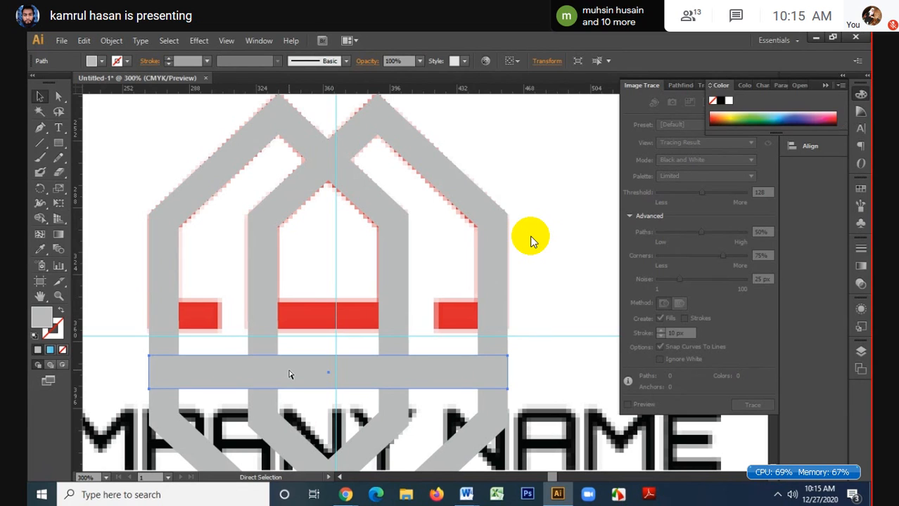
key("ctrl+z")
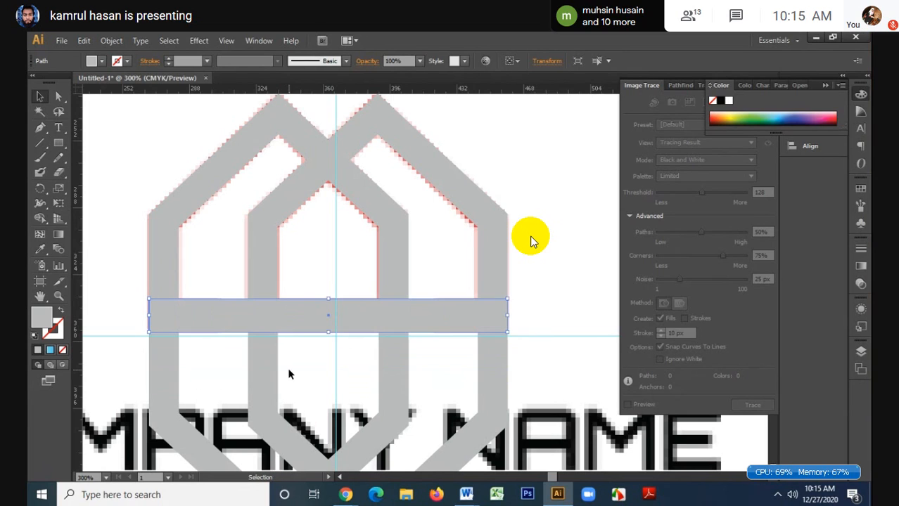
- Change the horizontal bar's fill to bright blue
left_click(100, 62)
left_click(99, 61)
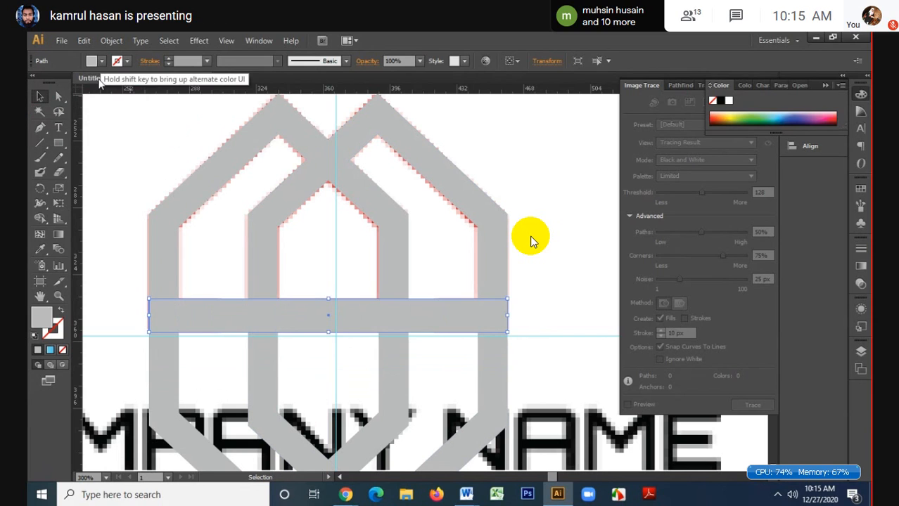
left_click(99, 62)
left_click(97, 83)
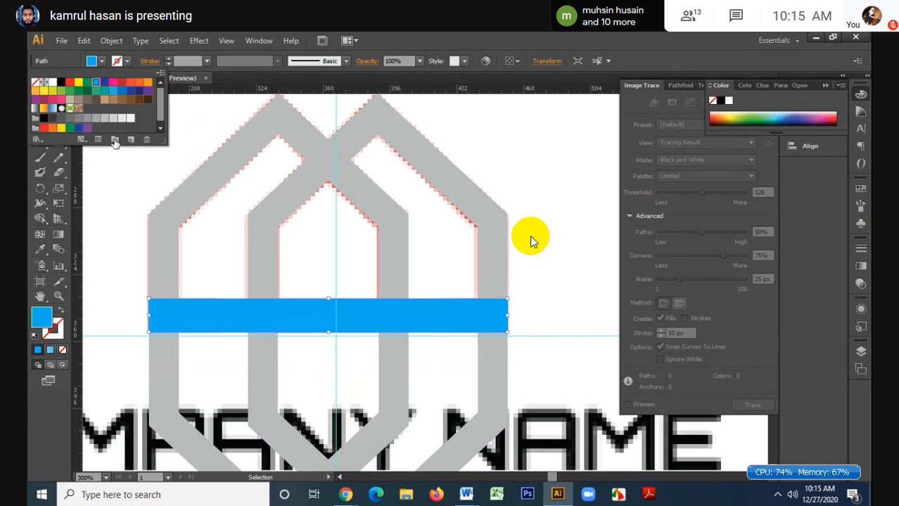
left_click(187, 291)
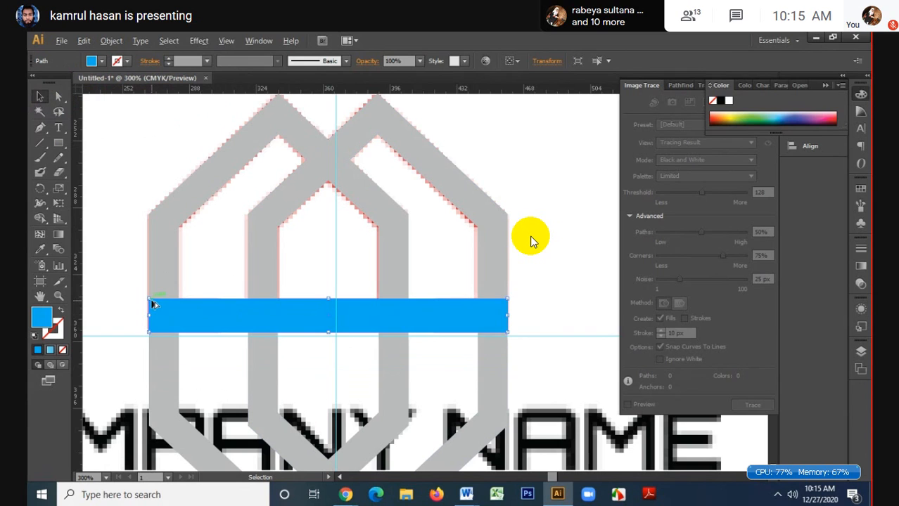
- Check both ends of the blue bar against the hexagon edges and create a copy of it rotated by -180°
scroll(153, 304, "up", 8)
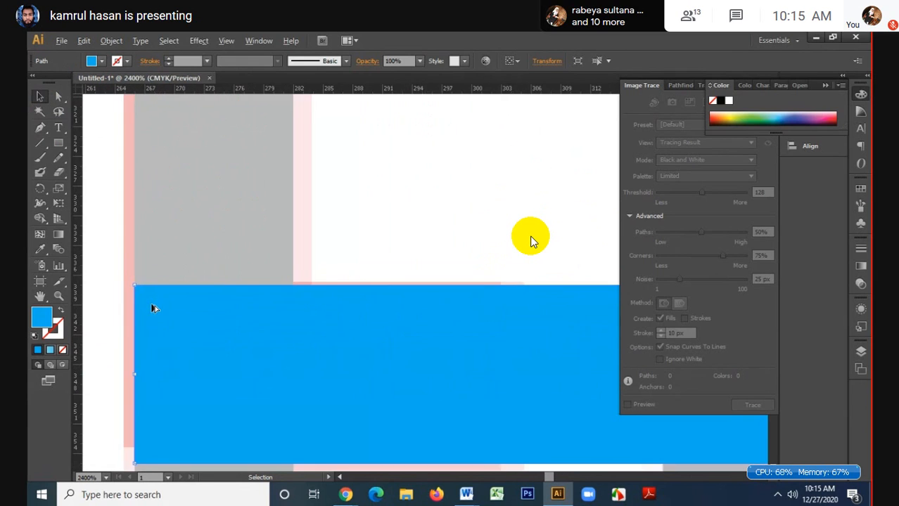
scroll(159, 308, "down", 6)
scroll(508, 310, "up", 5)
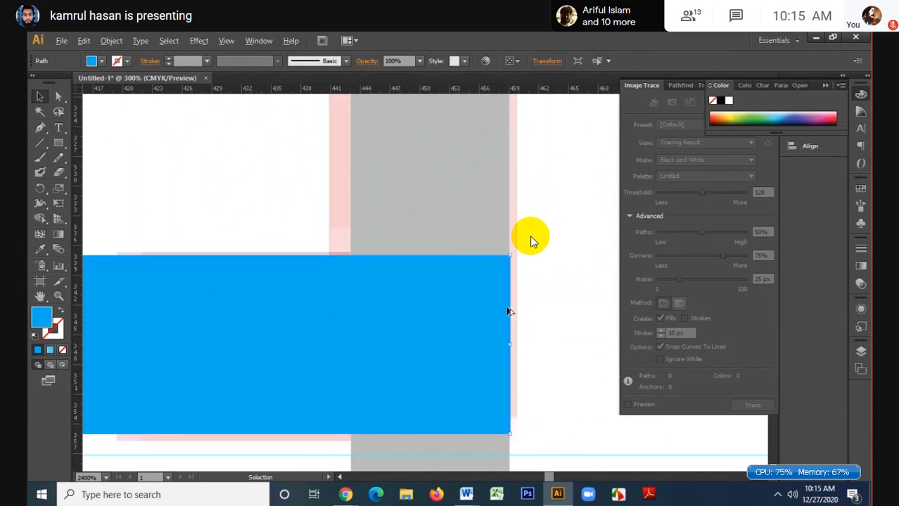
scroll(509, 312, "down", 3)
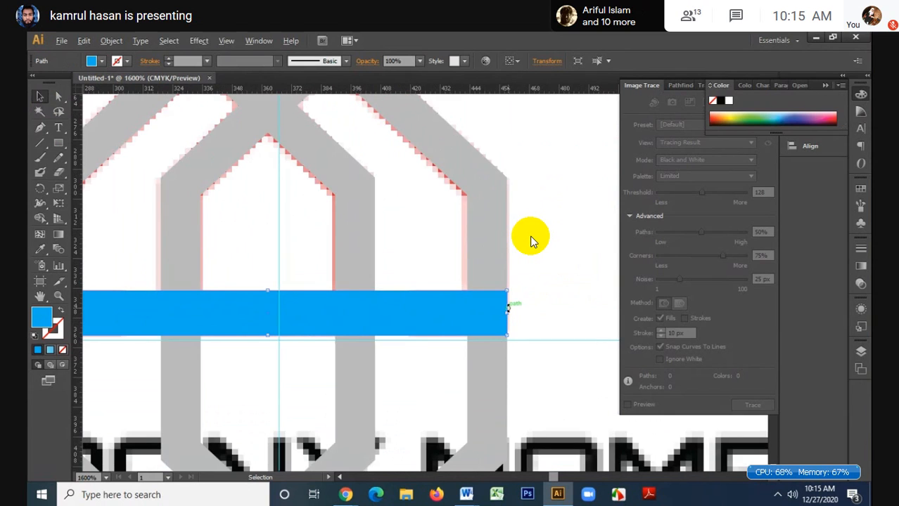
right_click(532, 241)
mouse_move(484, 267)
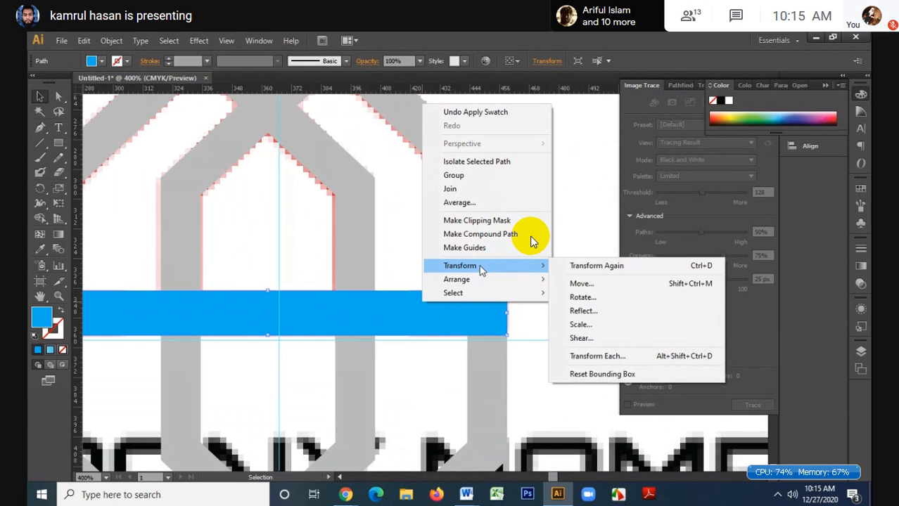
left_click(584, 298)
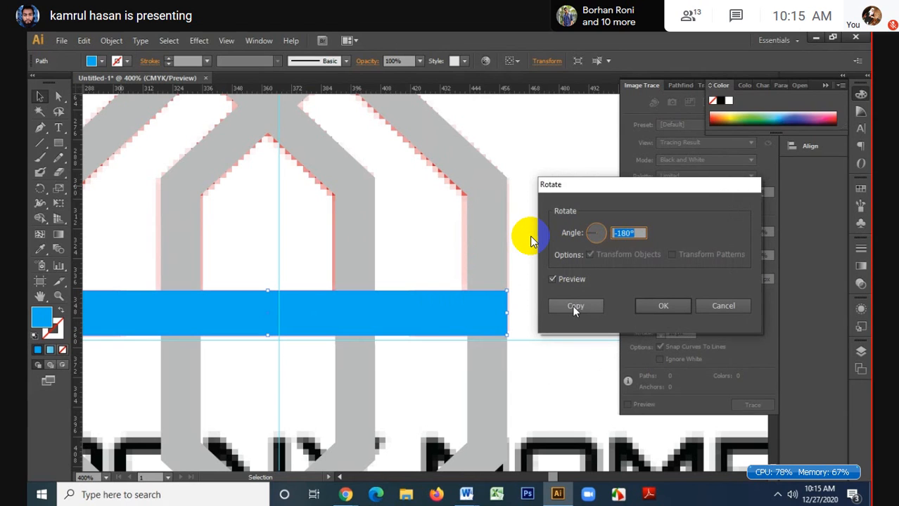
left_click(573, 308)
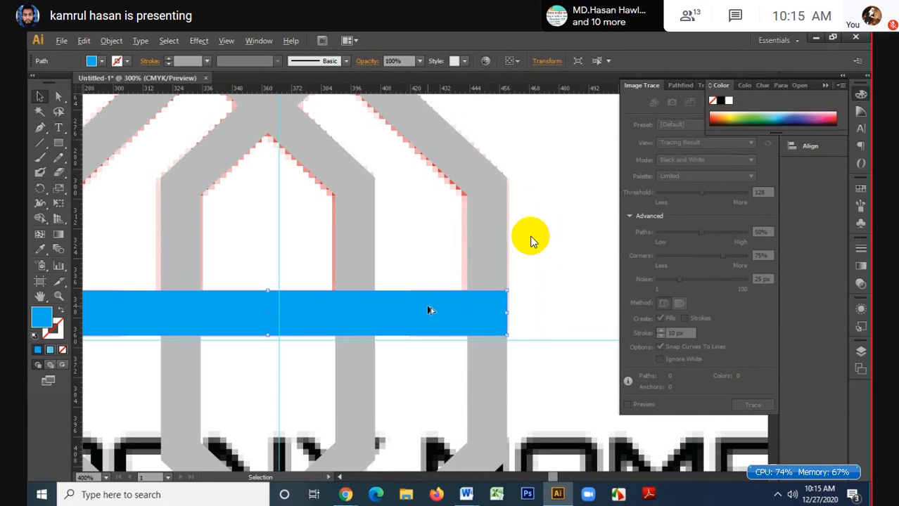
- Rotate the copied blue bar by 90° so that it stands vertical across the horizontal bar
scroll(429, 307, "down", 2)
right_click(415, 311)
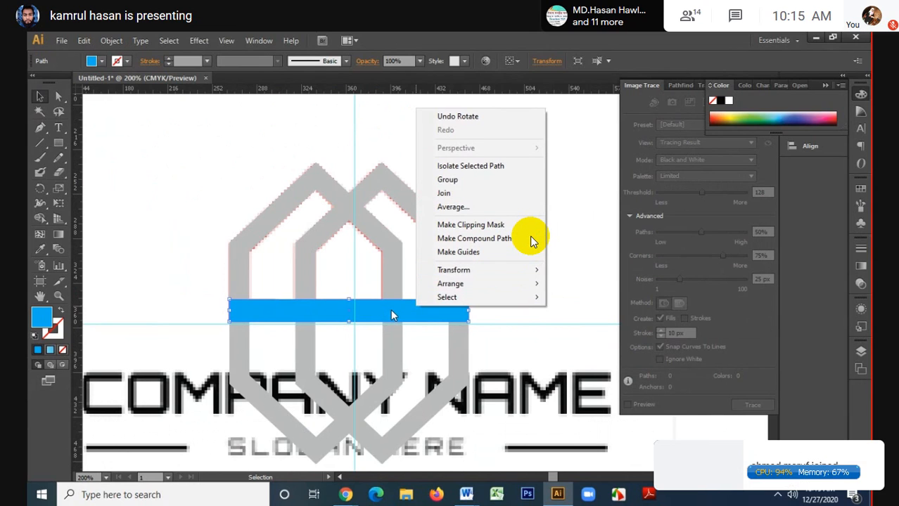
right_click(392, 310)
mouse_move(450, 277)
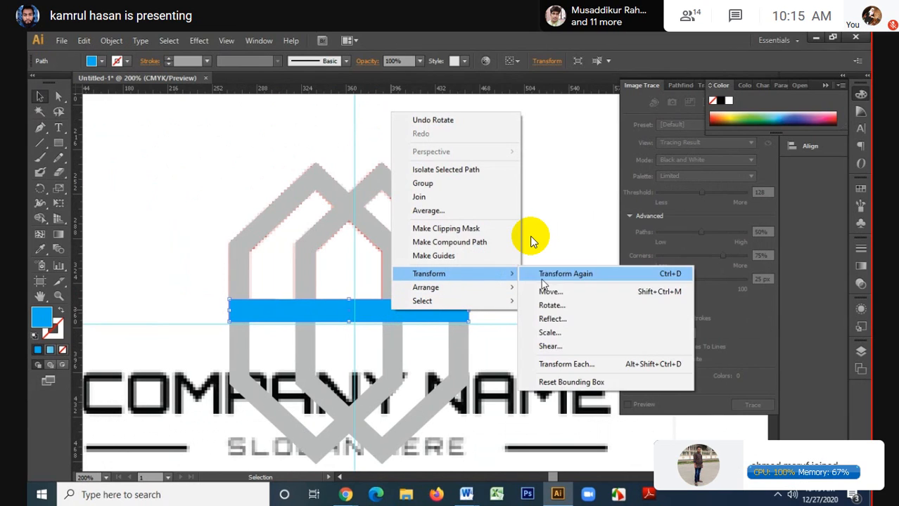
left_click(552, 307)
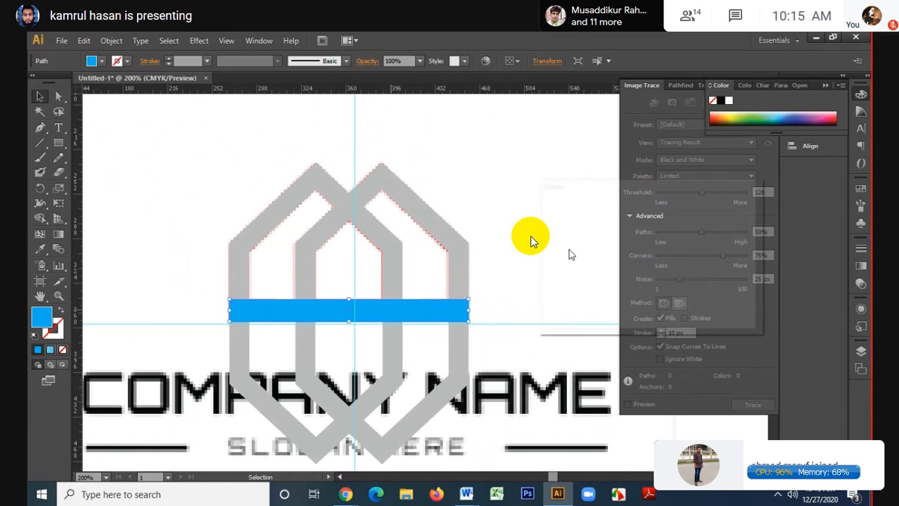
left_click_drag(626, 234, 618, 234)
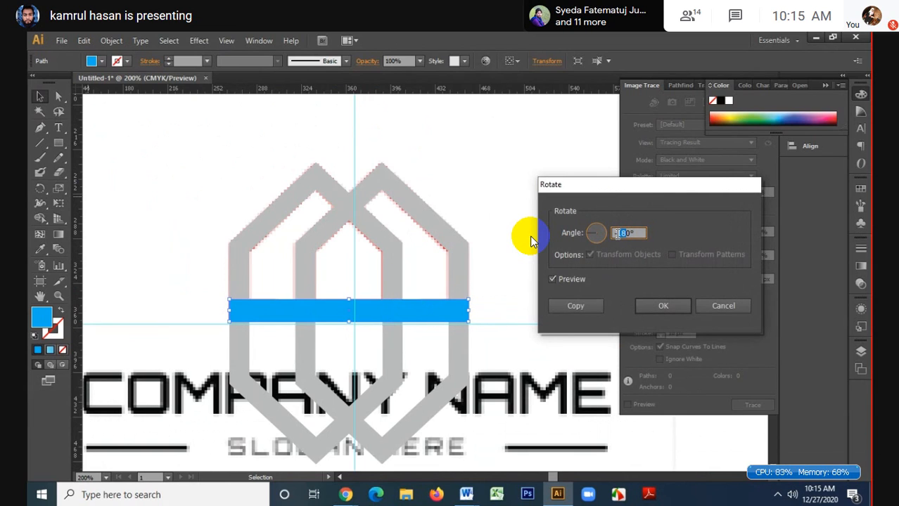
type("9")
left_click(662, 305)
scroll(373, 317, "up", 2)
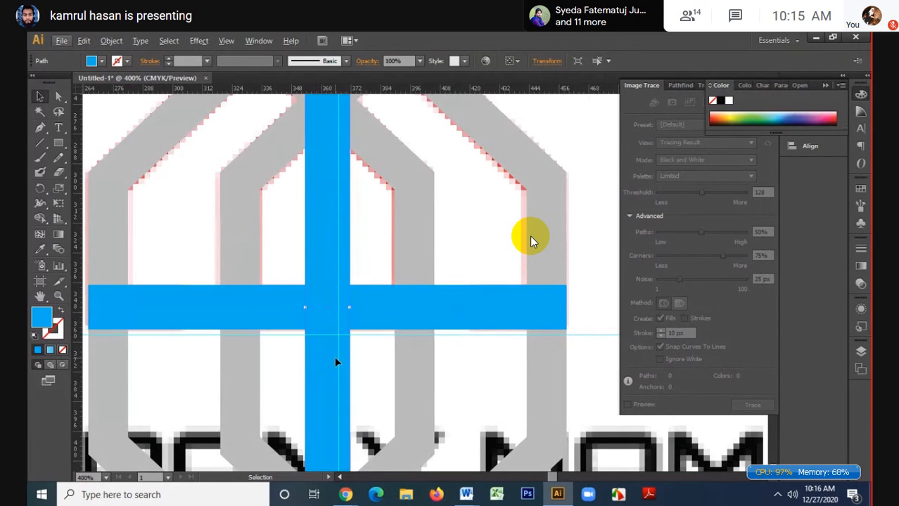
- Fit the vertical bar into the right base gap beside the left hexagon's right edge and shorten it to extend just past the horizontal bar
left_click_drag(335, 362, 461, 299)
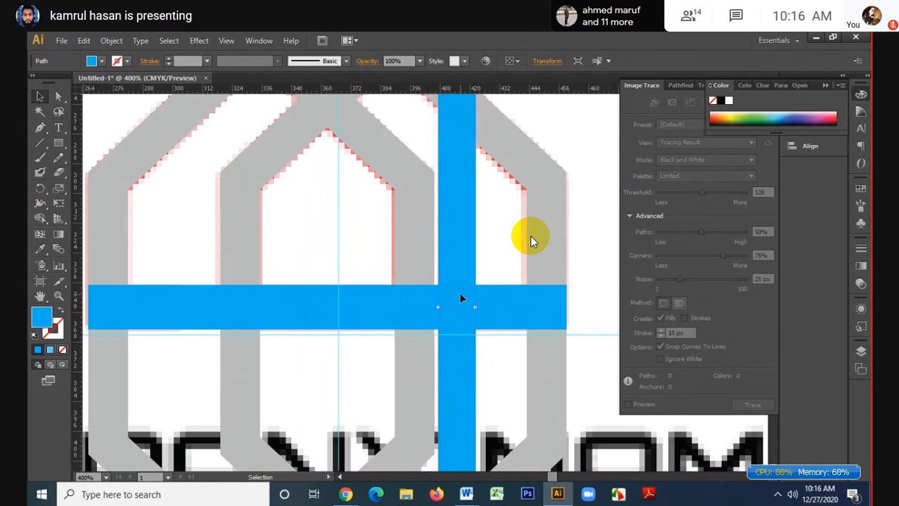
key("ctrl+minus")
key("ctrl+minus")
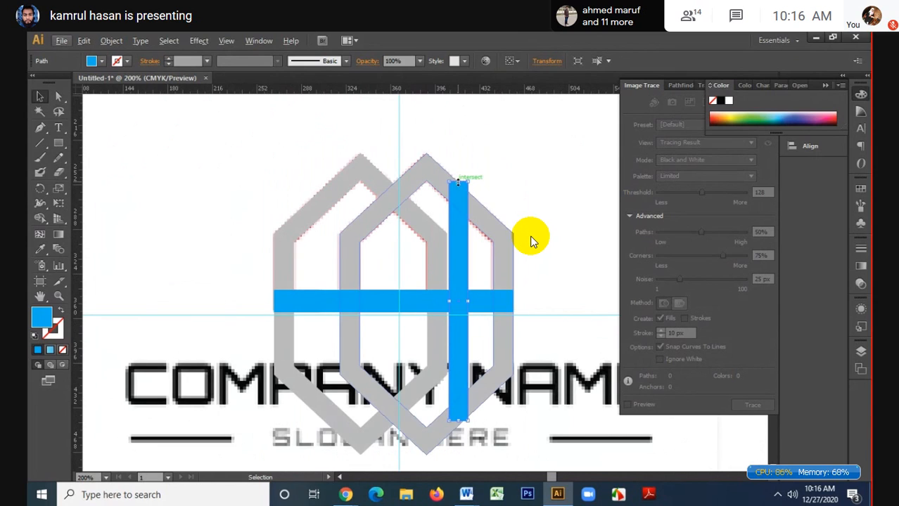
left_click_drag(458, 181, 458, 282)
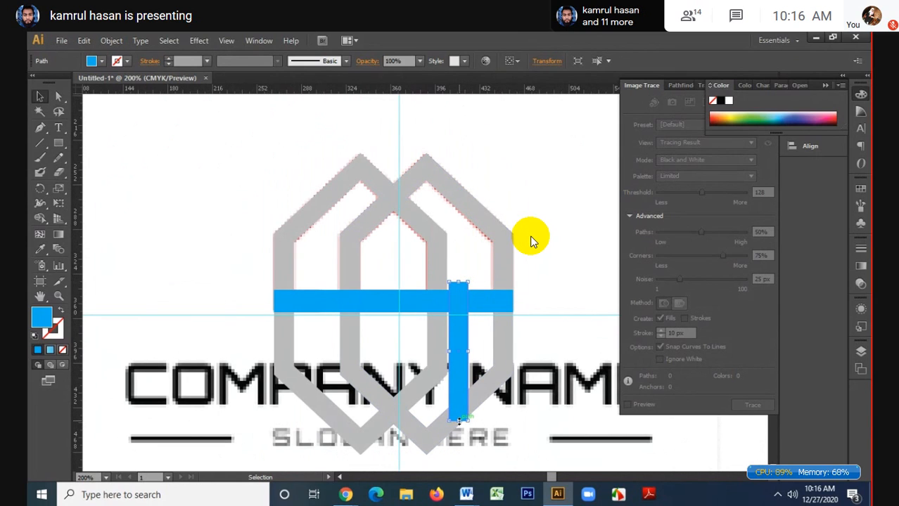
left_click_drag(459, 420, 463, 322)
- Place a copy of the short vertical bar in the left base gap, flush against the right hexagon's left edge
left_click_drag(462, 238, 211, 299)
scroll(458, 292, "down", 2)
scroll(210, 299, "up", 1)
scroll(210, 299, "up", 1)
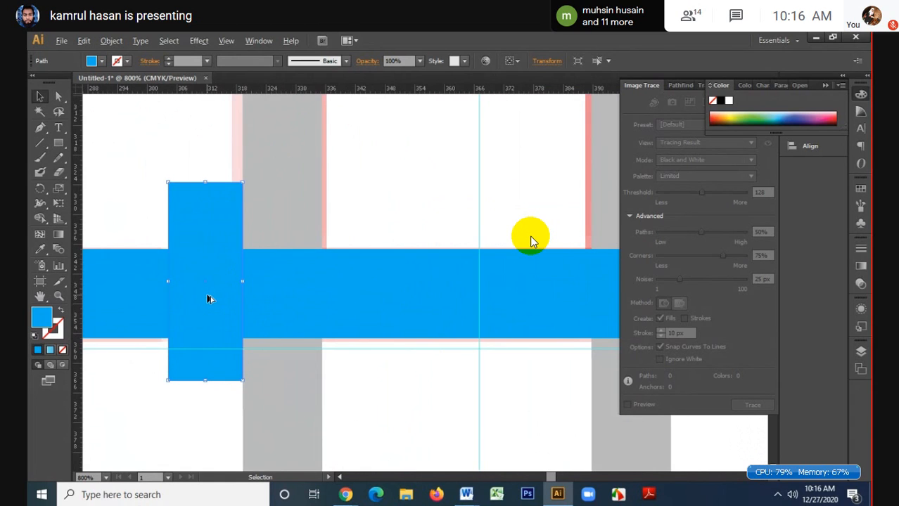
scroll(210, 299, "down", 2)
scroll(210, 299, "down", 4)
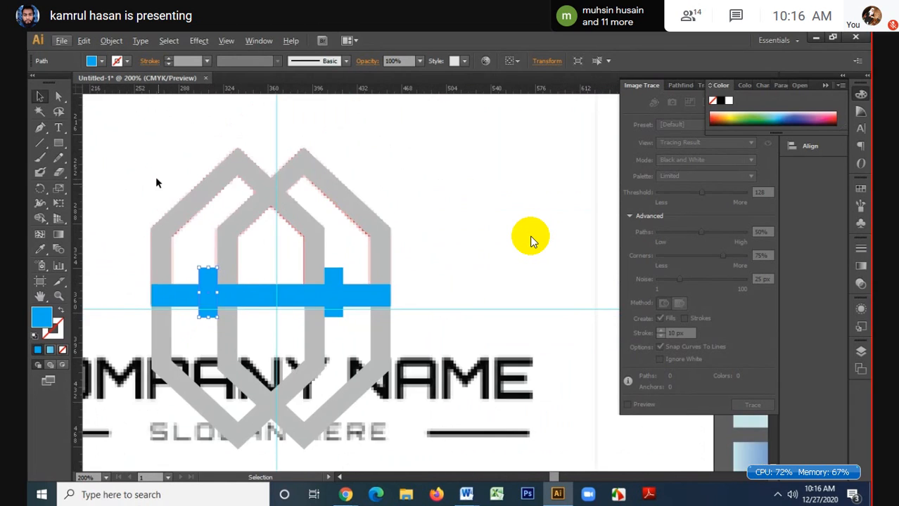
- Use the Shape Builder on all shapes to remove the hexagon parts below the blue bar and cut out both short vertical bars
left_click_drag(155, 177, 413, 341)
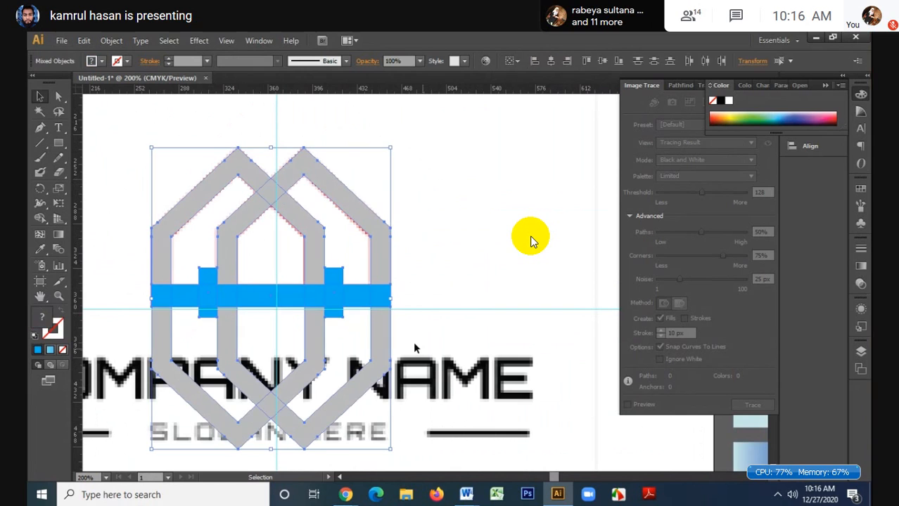
left_click(41, 188)
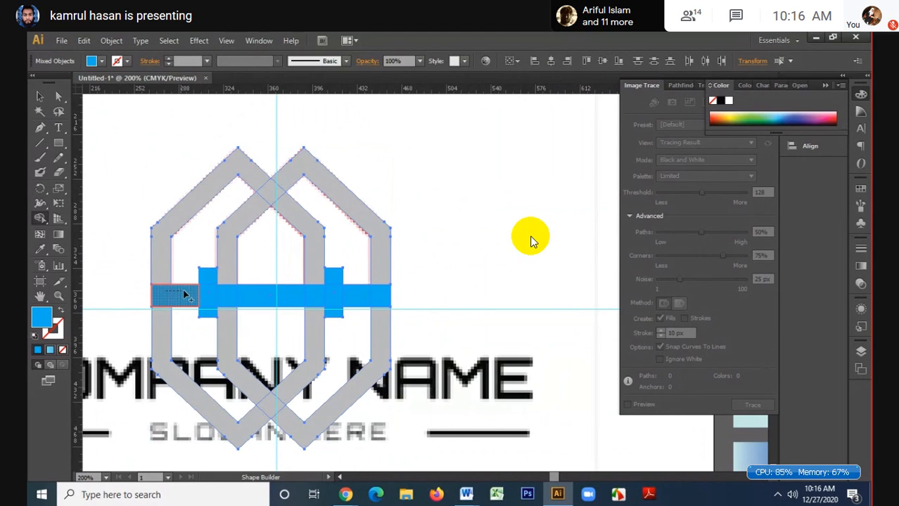
left_click(184, 289)
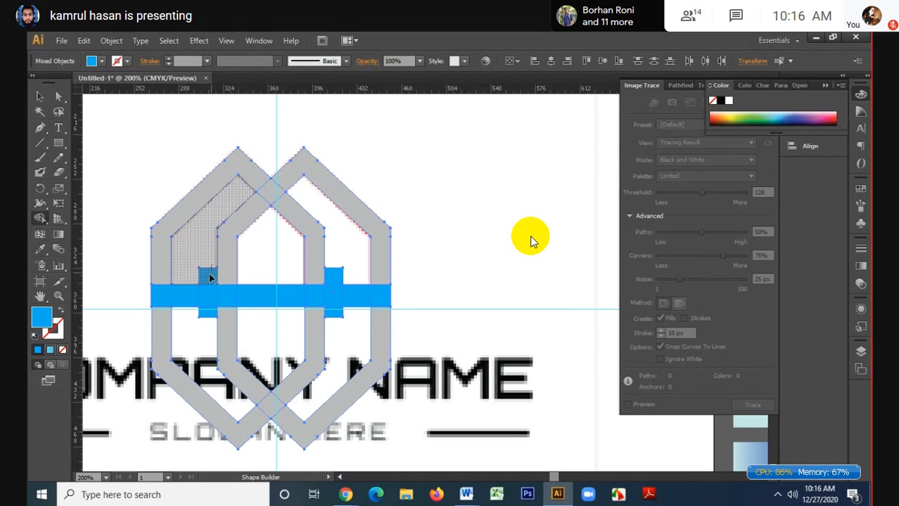
left_click_drag(208, 273, 208, 325)
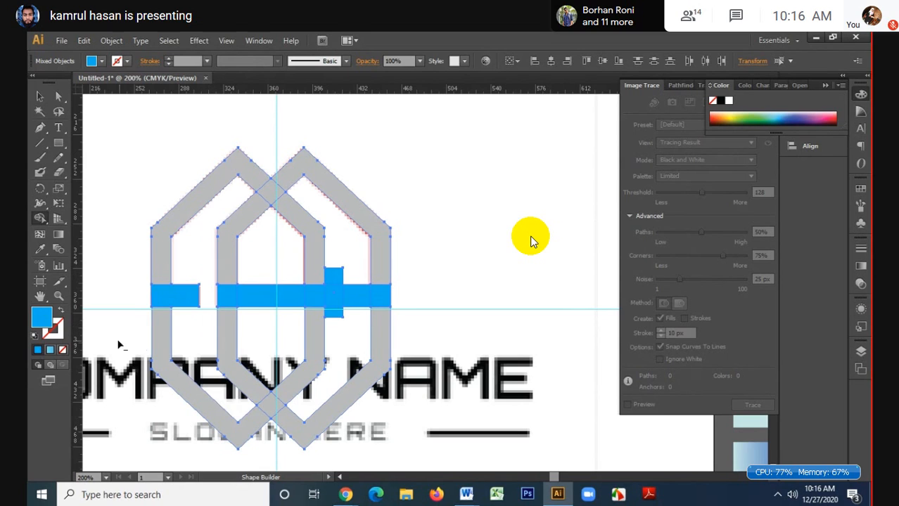
mouse_move(118, 342)
left_mouse_down()
mouse_move(470, 342)
mouse_move(333, 342)
mouse_move(201, 324)
mouse_move(347, 325)
mouse_move(118, 311)
mouse_move(218, 328)
mouse_move(439, 331)
left_mouse_up()
key("ctrl+z")
key("shift+m")
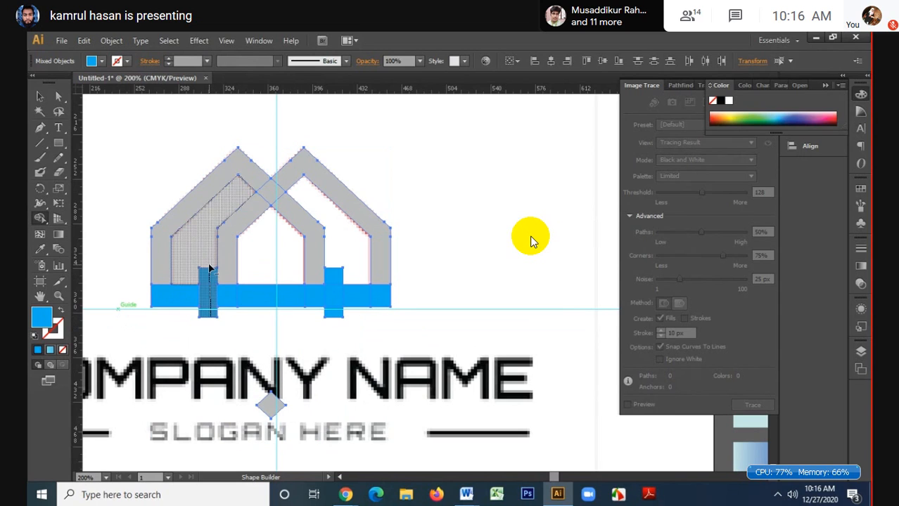
left_click(210, 291, "alt")
left_click_drag(338, 253, 331, 338)
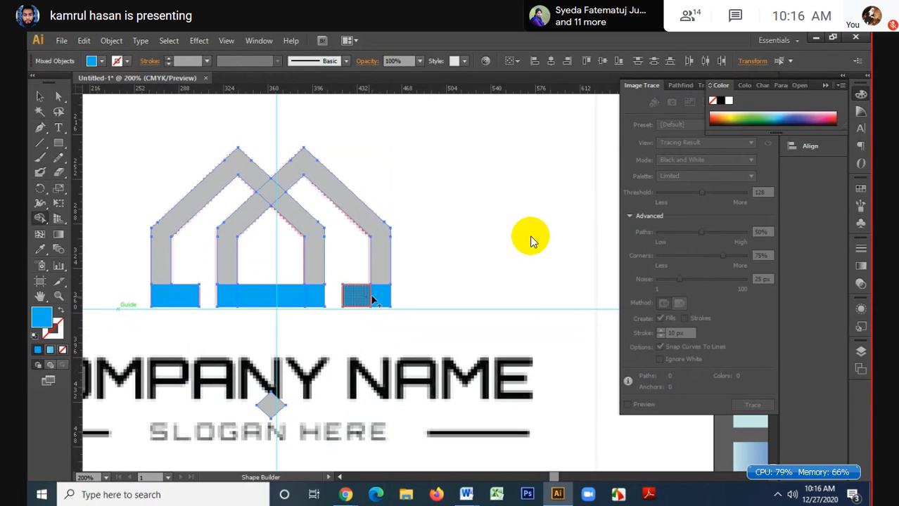
- Merge the remaining roof, wall and base segments into one blue double-house shape with the Shape Builder
left_click_drag(380, 291, 361, 240)
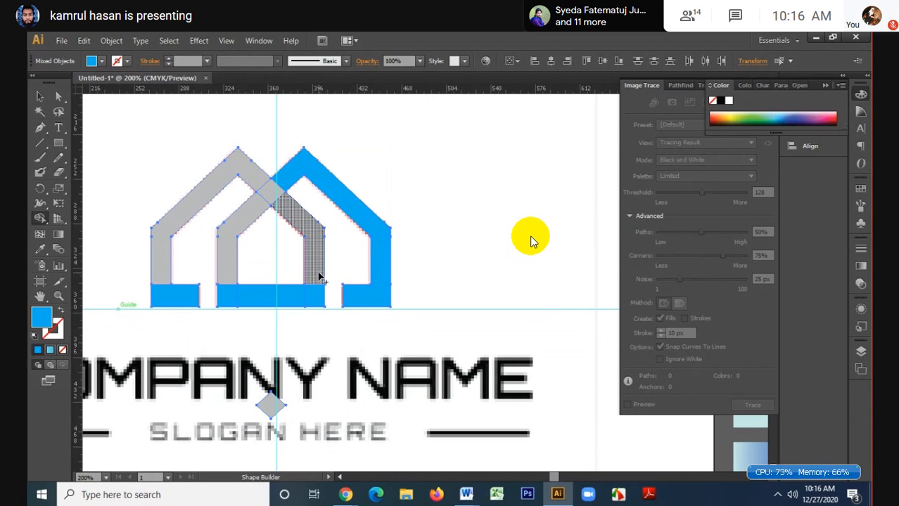
mouse_move(321, 295)
left_mouse_down()
mouse_move(221, 299)
mouse_move(242, 208)
mouse_move(277, 196)
mouse_move(226, 197)
left_mouse_up()
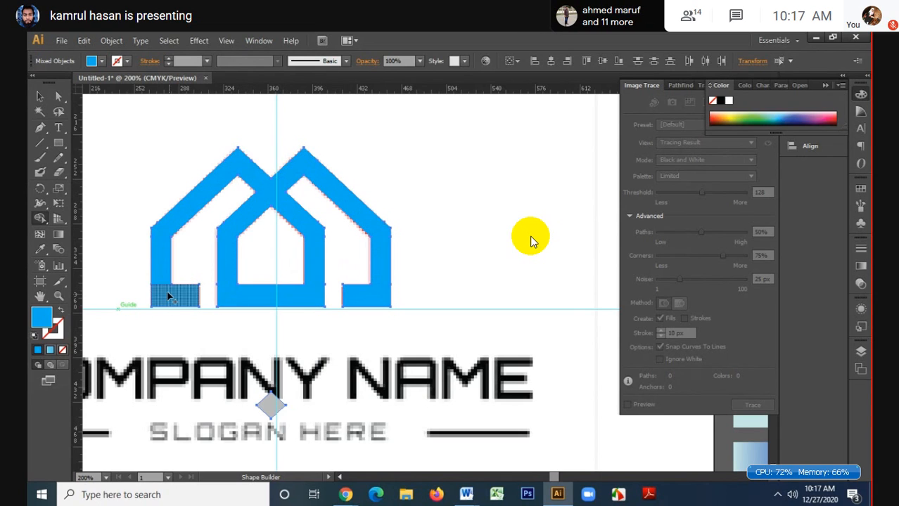
left_click_drag(163, 272, 164, 296)
- Move the double-house mark beside the original sample and recolour it with the sample's red using the Eyedropper
left_click(40, 97)
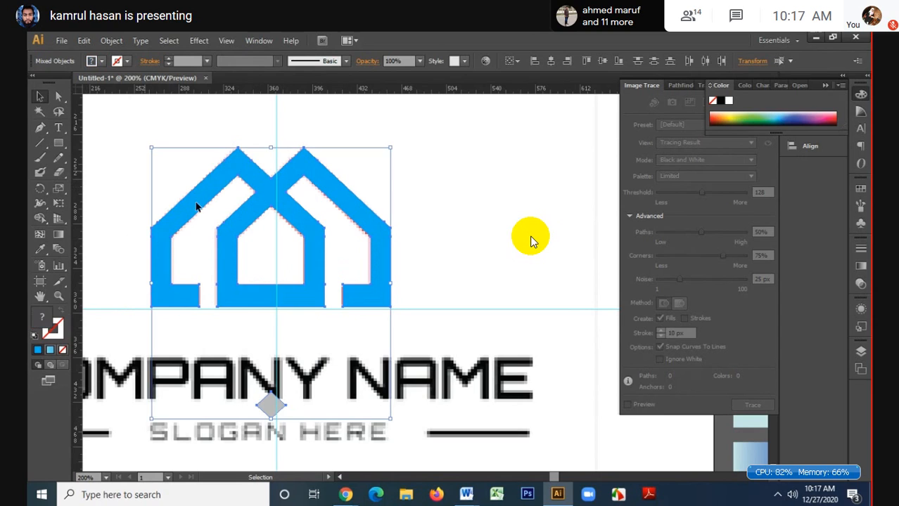
left_click_drag(170, 212, 422, 223)
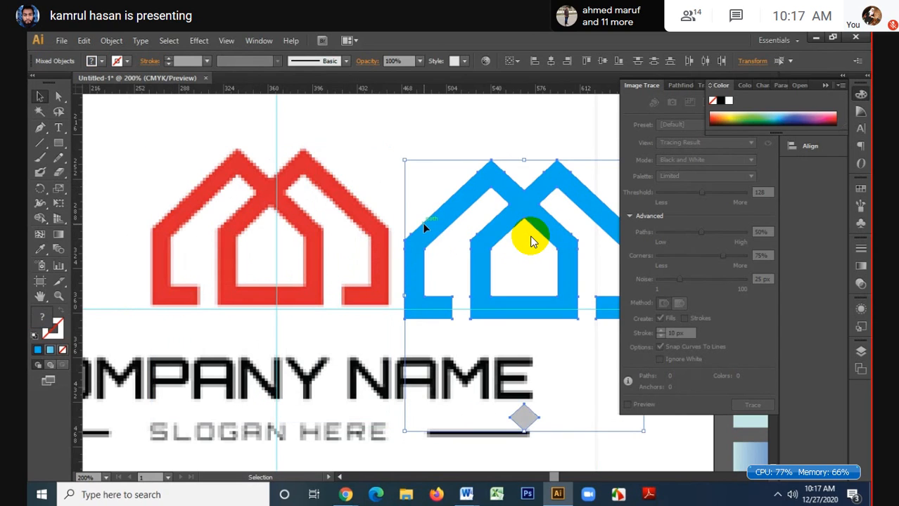
key("i")
left_click(316, 251)
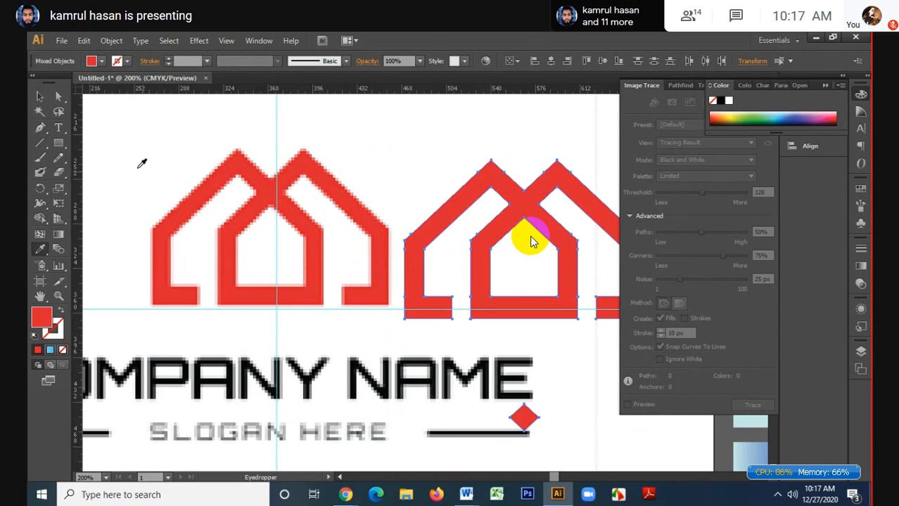
left_click(40, 97)
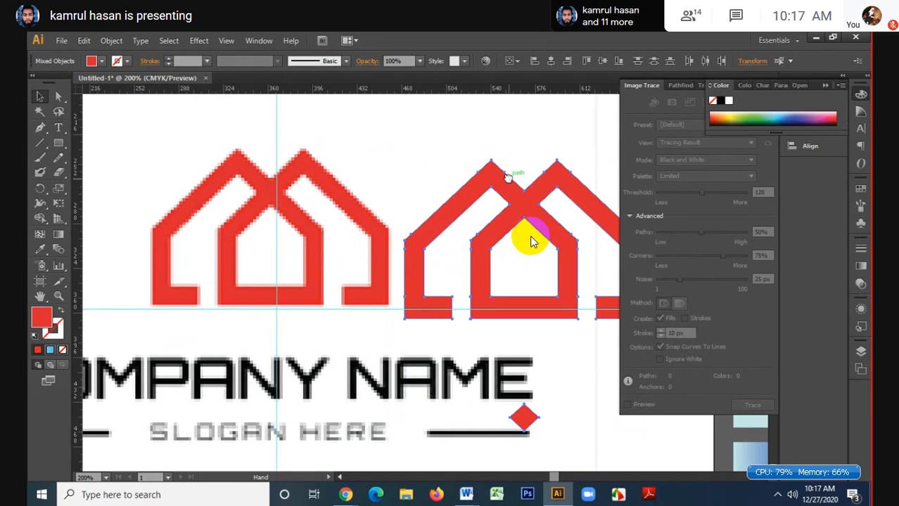
left_click_drag(508, 177, 399, 184)
left_click(453, 155)
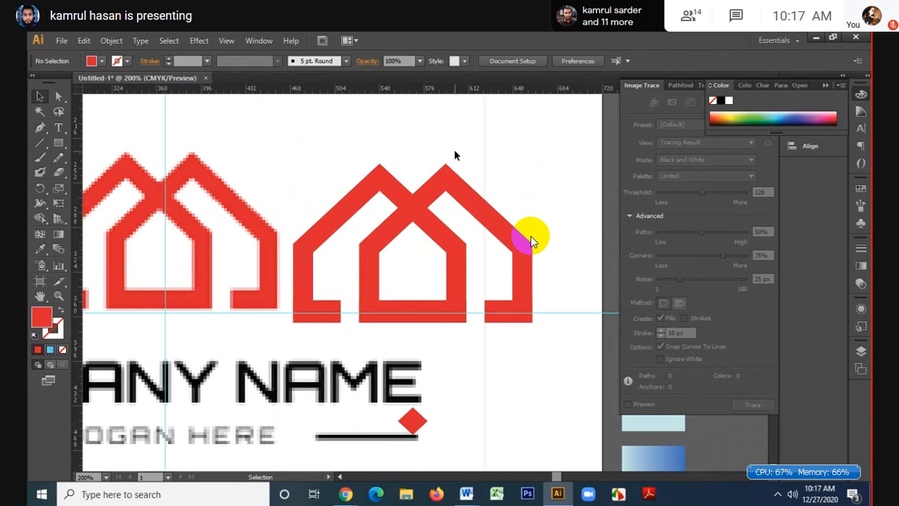
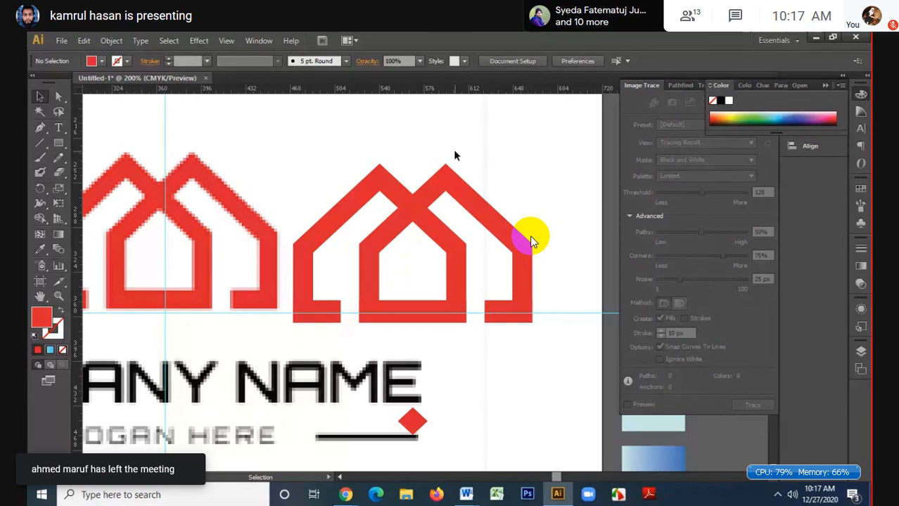
- Move the rebuilt red double-house mark up so it sits level with the original sample mark
scroll(530, 241, "down", 3)
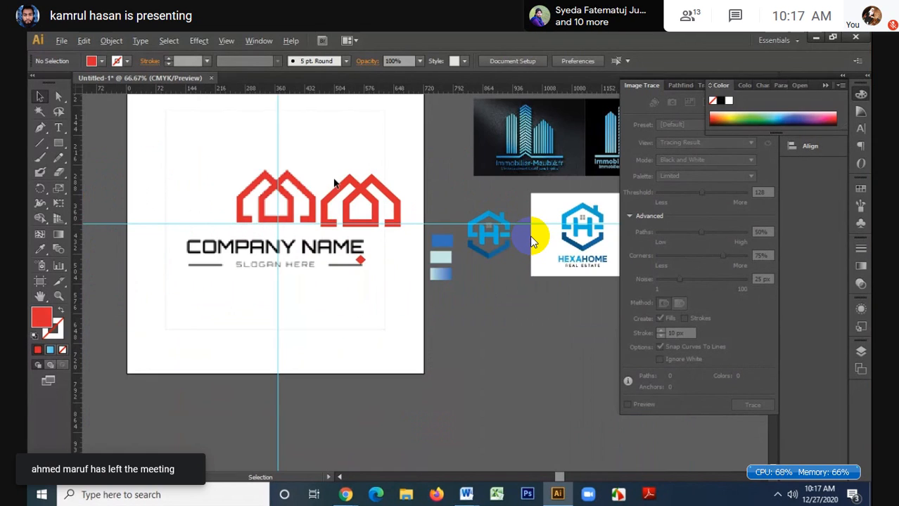
scroll(531, 241, "up", 2)
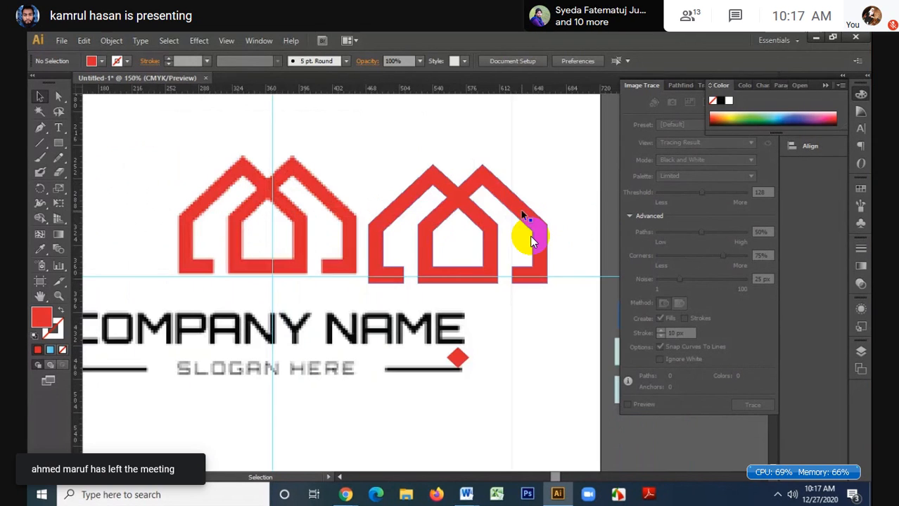
left_click_drag(520, 209, 471, 204)
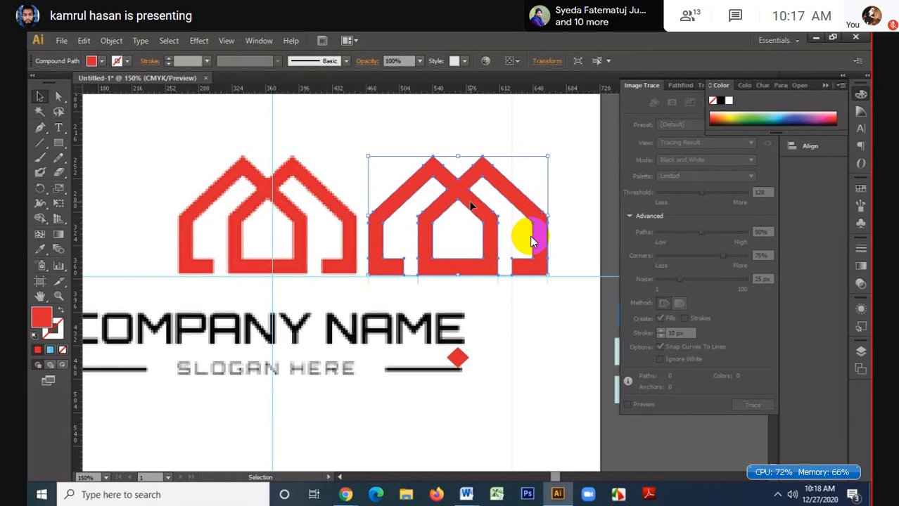
left_click(329, 134)
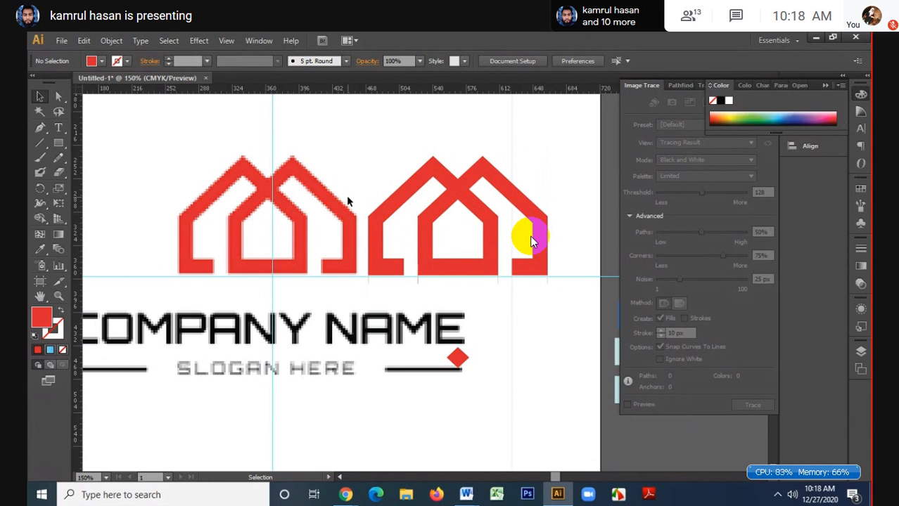
key("ctrl+minus")
key("ctrl+minus")
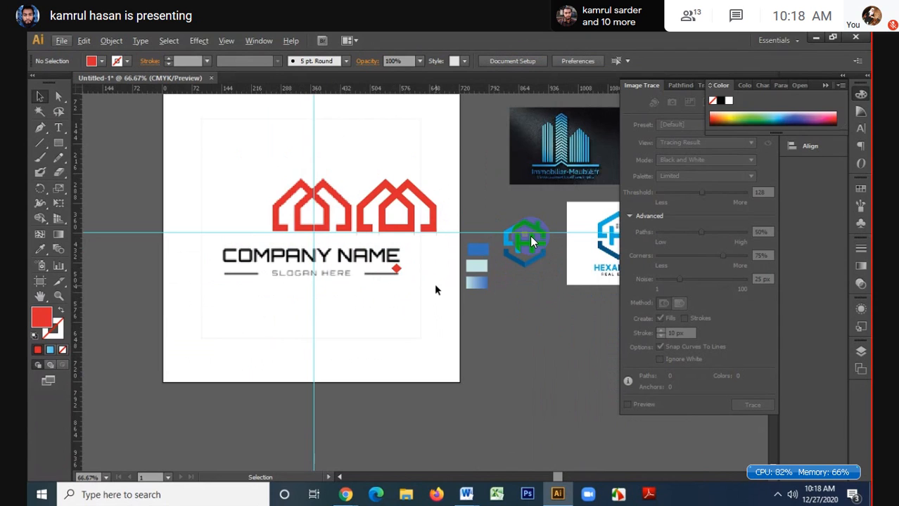
scroll(434, 289, "up", 1)
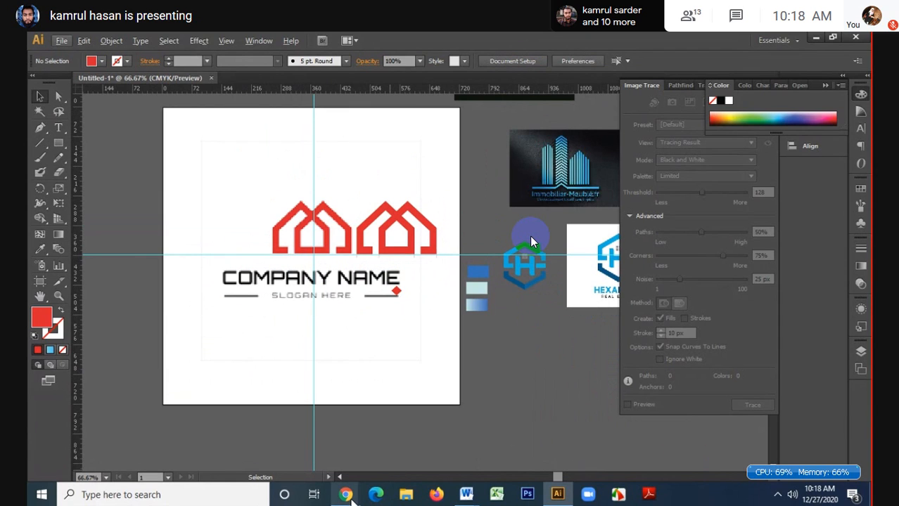
- Switch to Chrome and browse the real estate logo image results for another sample to recreate
mouse_move(353, 497)
left_click(314, 425)
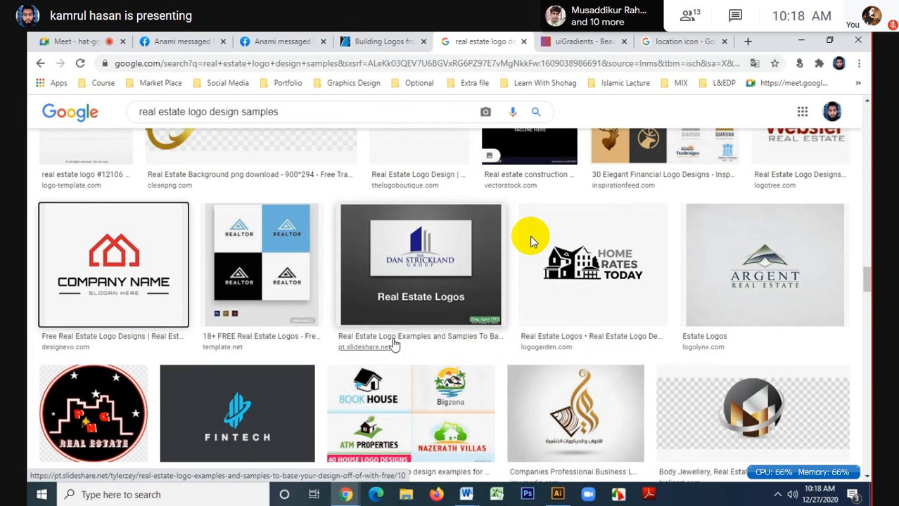
scroll(382, 340, "down", 1)
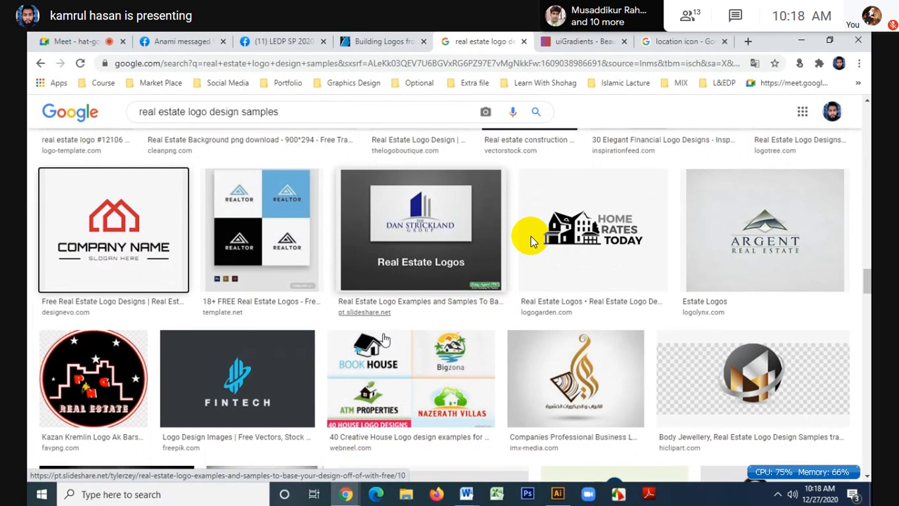
scroll(384, 340, "down", 2)
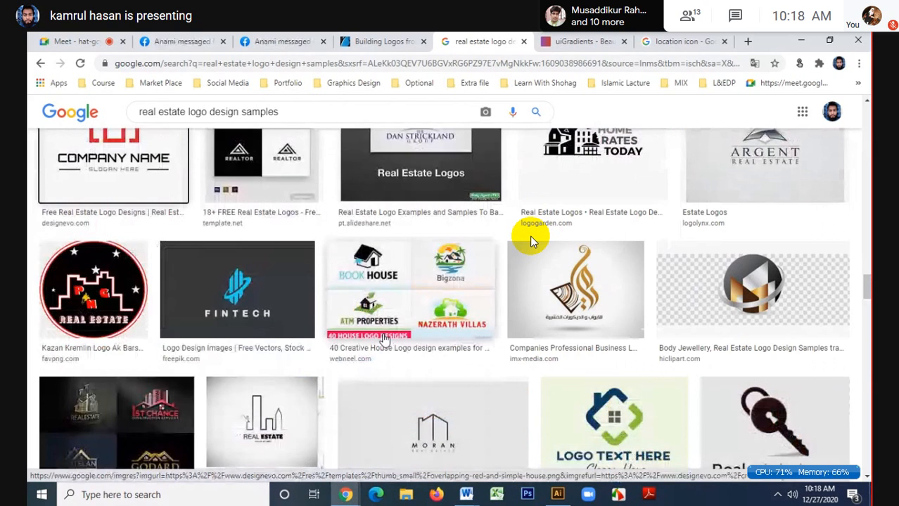
scroll(384, 340, "down", 4)
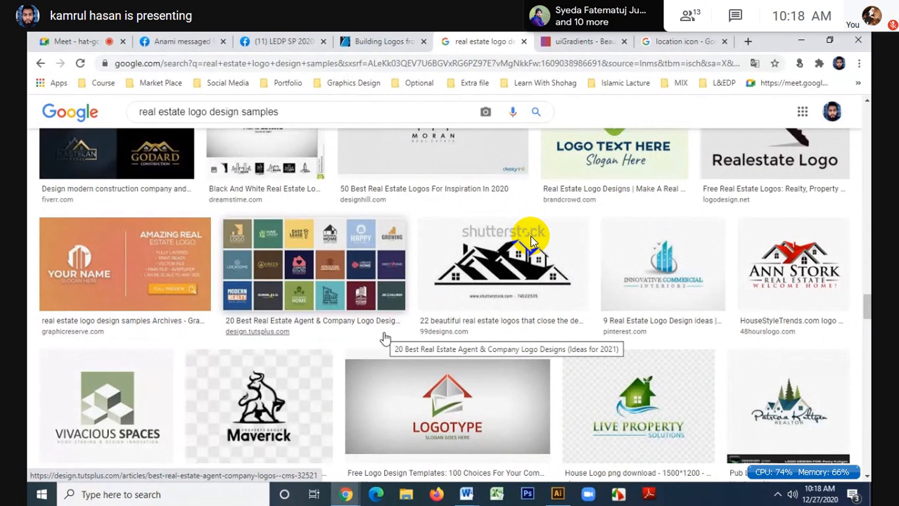
scroll(385, 339, "down", 1)
scroll(384, 339, "down", 2)
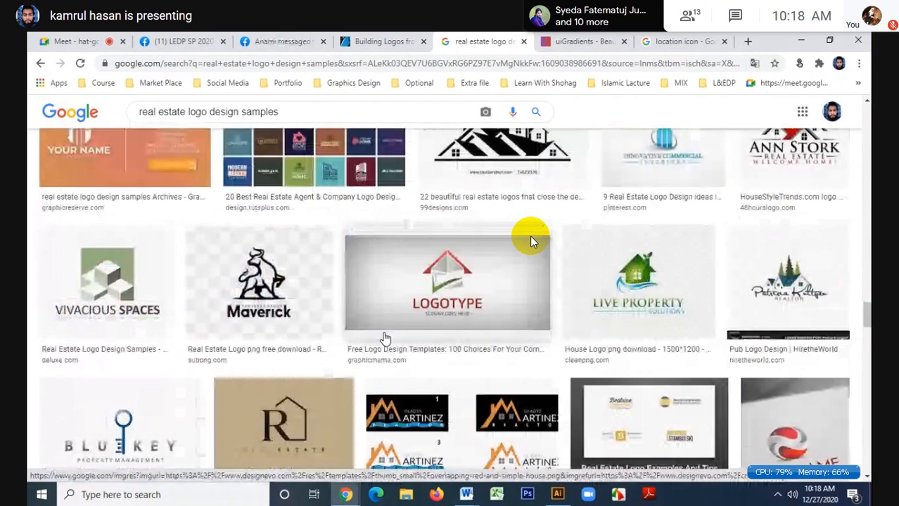
scroll(385, 339, "down", 1)
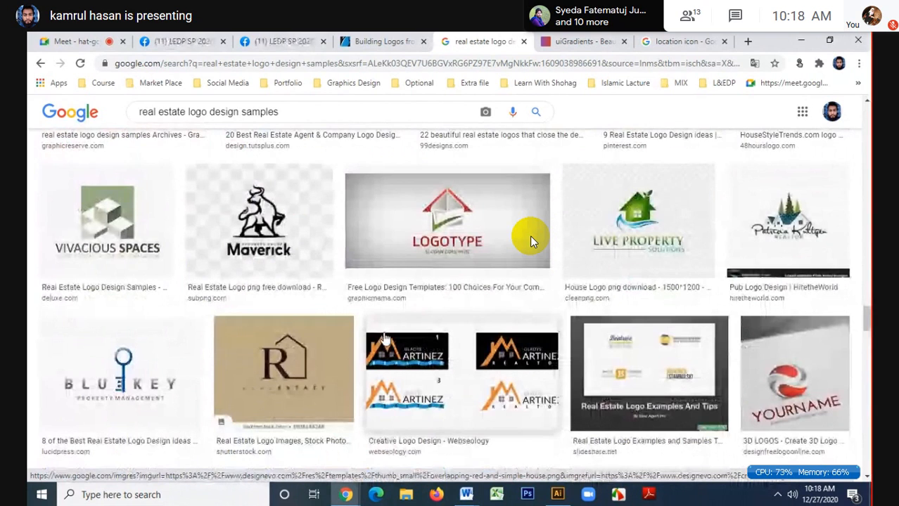
scroll(384, 339, "down", 1)
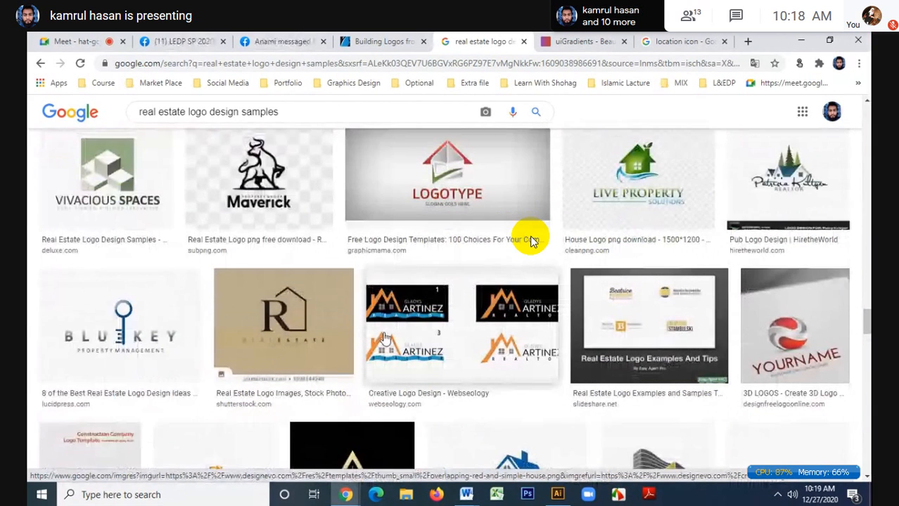
scroll(385, 338, "down", 3)
scroll(384, 339, "down", 3)
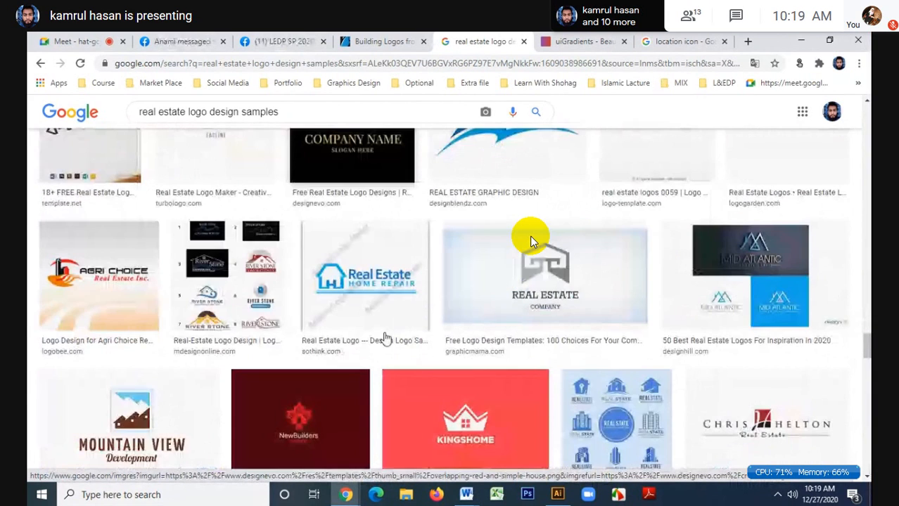
scroll(384, 339, "down", 2)
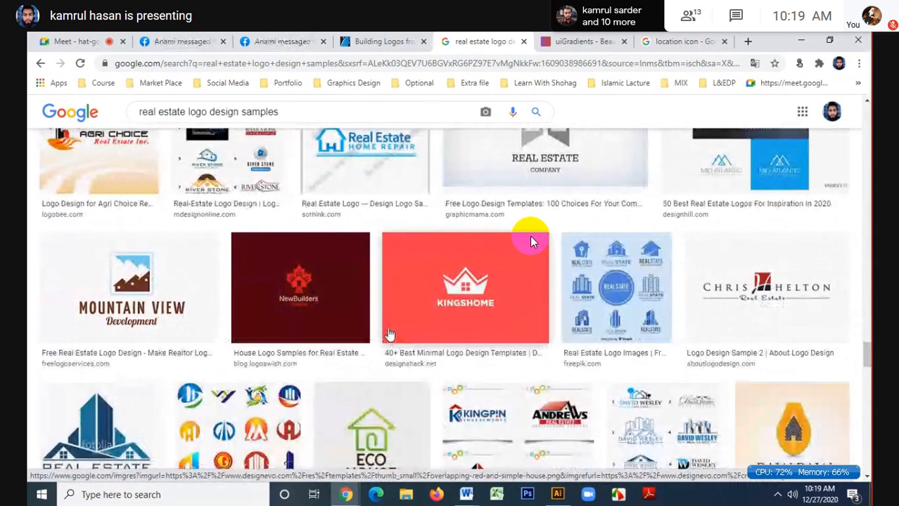
scroll(390, 334, "down", 3)
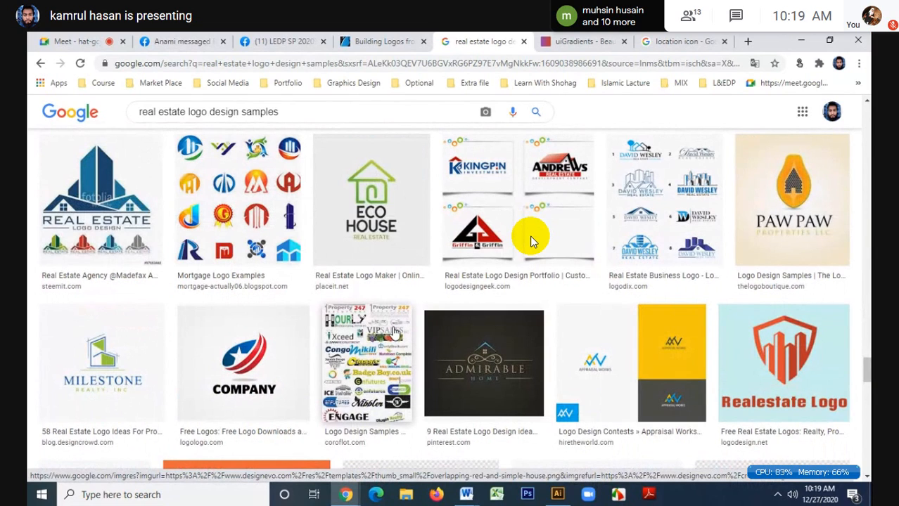
- Copy the red shield Realestate Logo sample image and paste it into the Illustrator document
right_click(778, 357)
key("Escape")
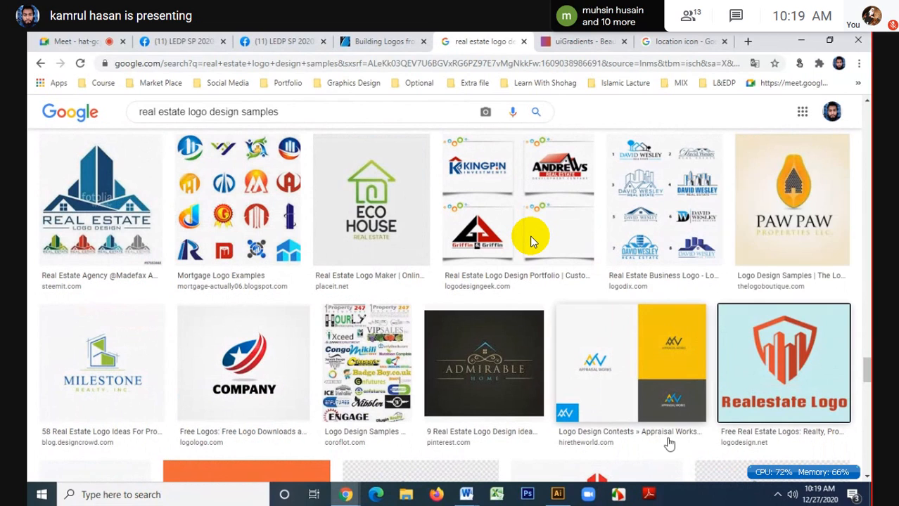
left_click(558, 495)
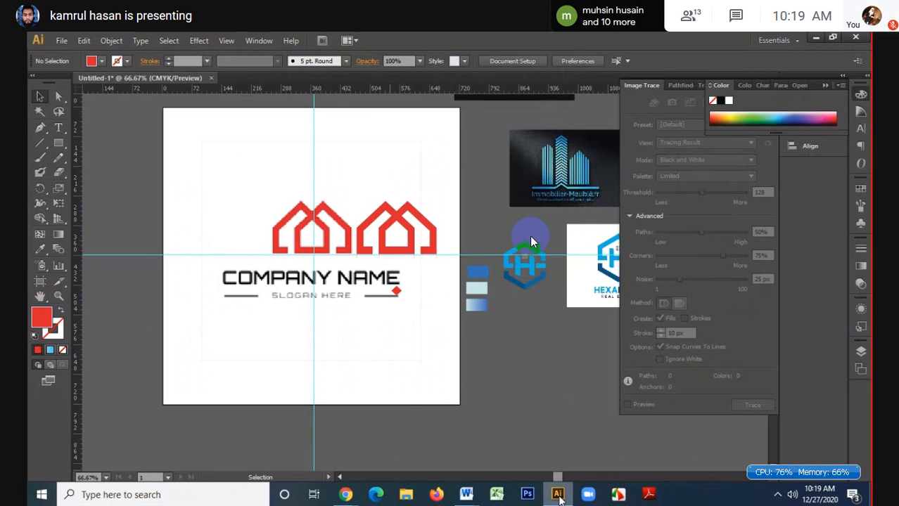
key("ctrl+v")
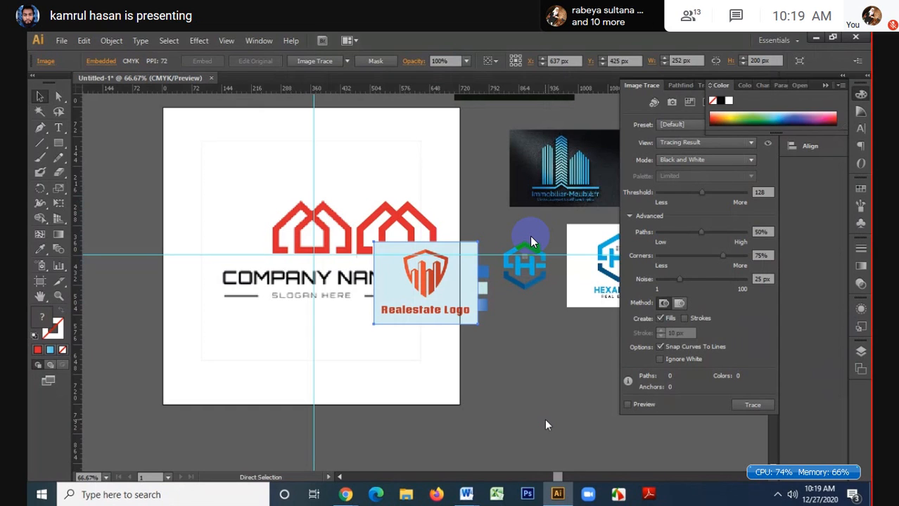
- Save the document to the Desktop as an Adobe Illustrator file named Logo, accepting the default Illustrator options
key("ctrl+s")
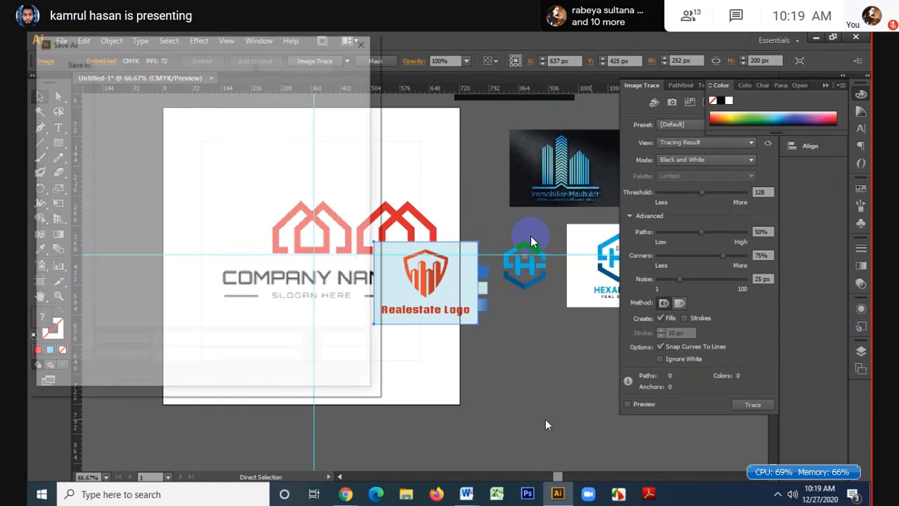
type("Logo")
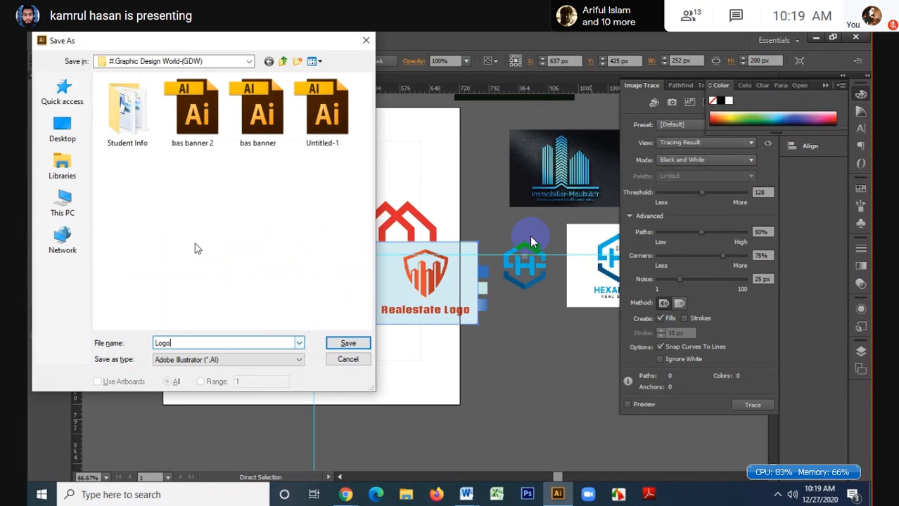
left_click(76, 130)
left_click(214, 343)
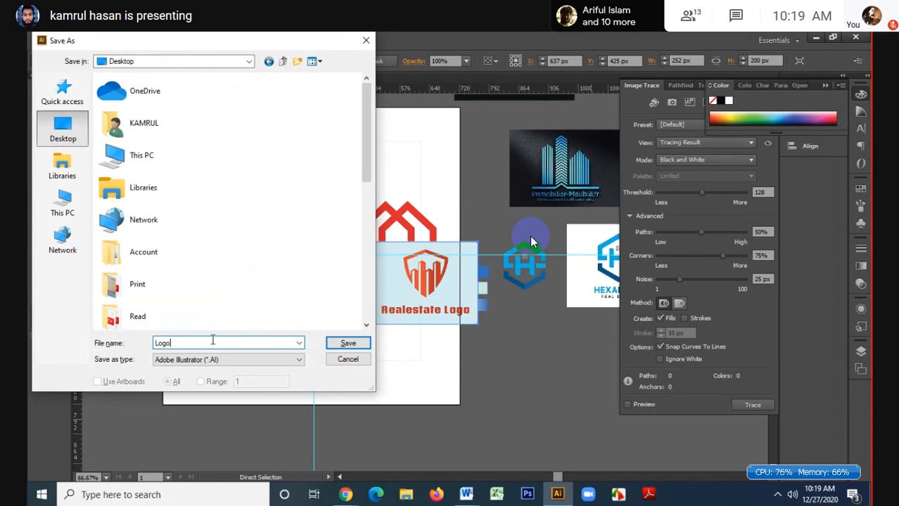
left_click(347, 344)
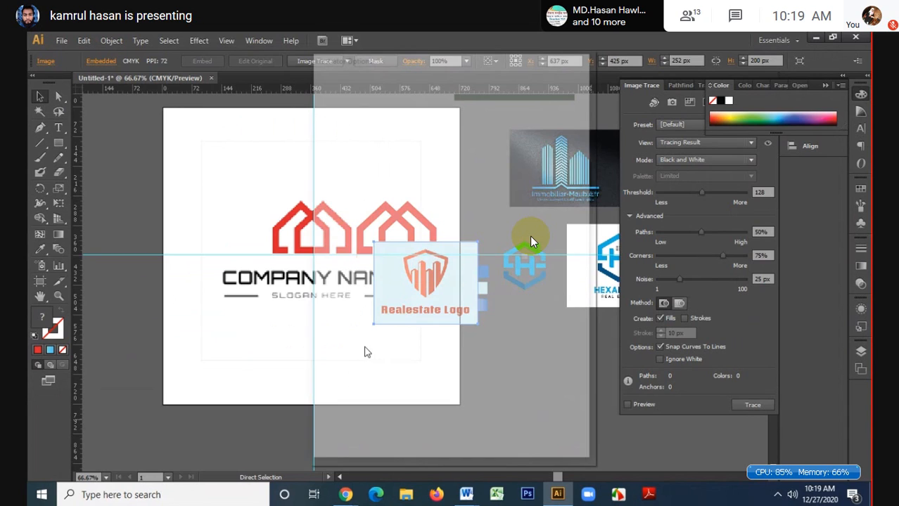
left_click(482, 440)
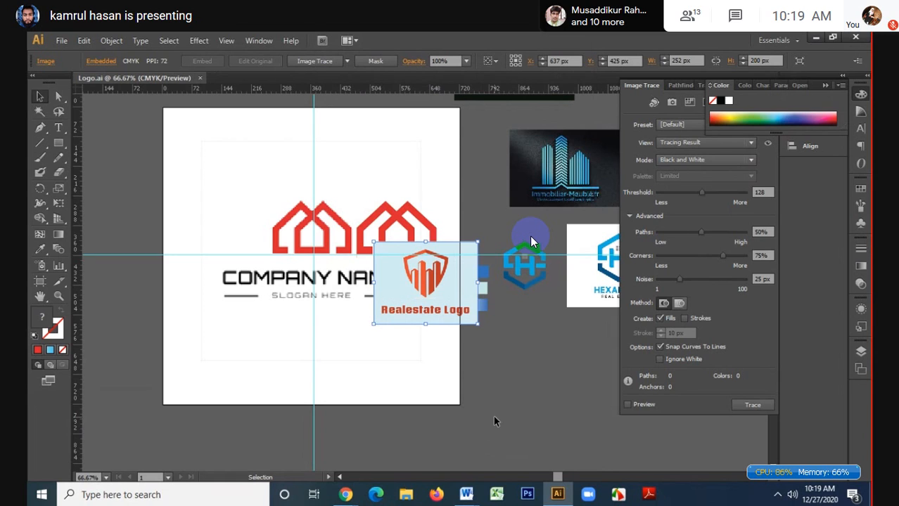
- Move the pasted Realestate Logo sample off the double-house marks to just below the SLOGAN HERE line
left_click(493, 415)
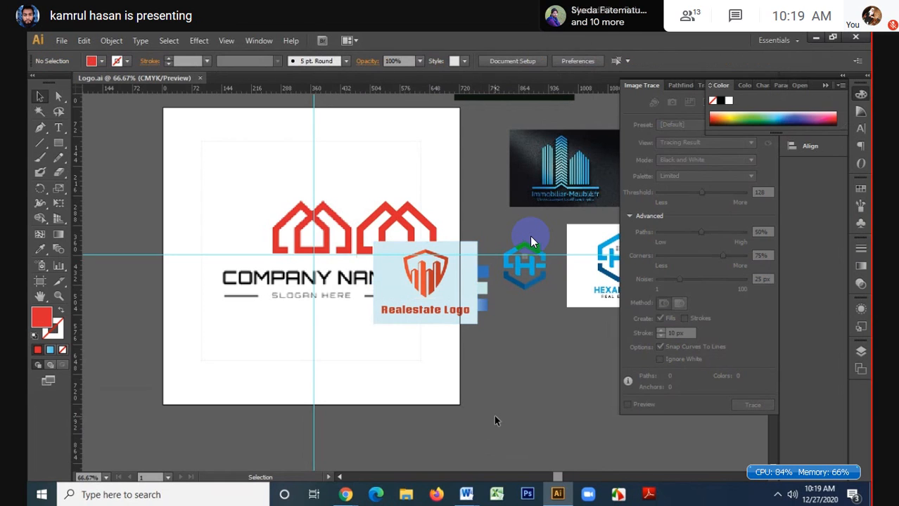
scroll(493, 397, "up", 1)
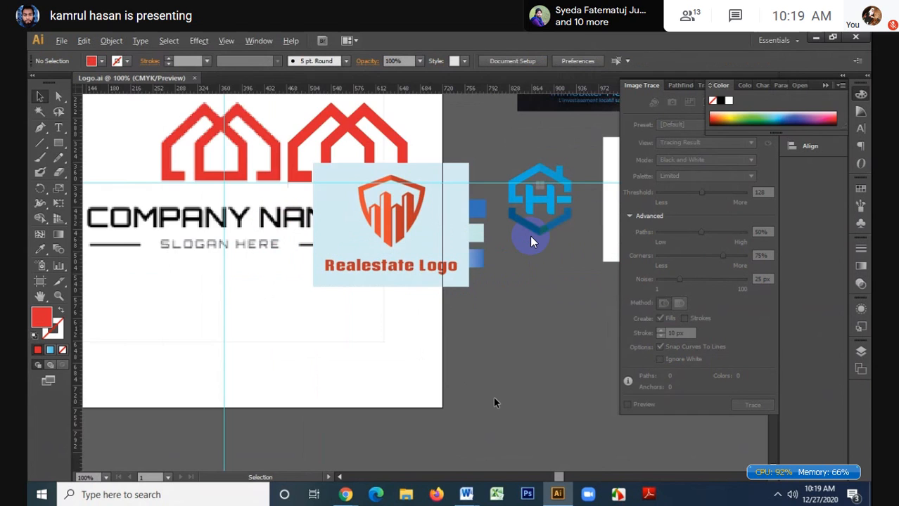
scroll(493, 397, "down", 1)
left_click_drag(444, 299, 283, 367)
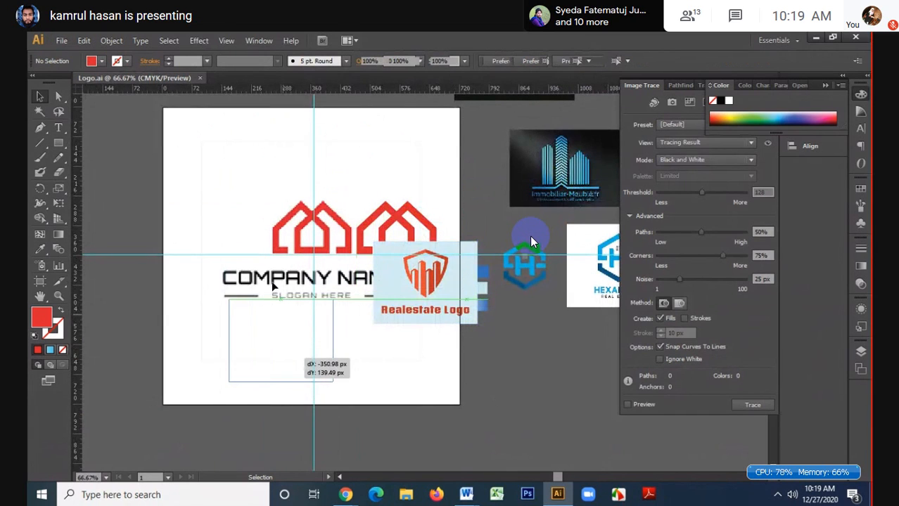
left_click_drag(273, 286, 272, 286)
- Select the COMPANY NAME sample together with the rebuilt double-house mark and move both off the artboard, below the HEXAHOME sample
scroll(270, 228, "down", 1)
left_click(335, 227)
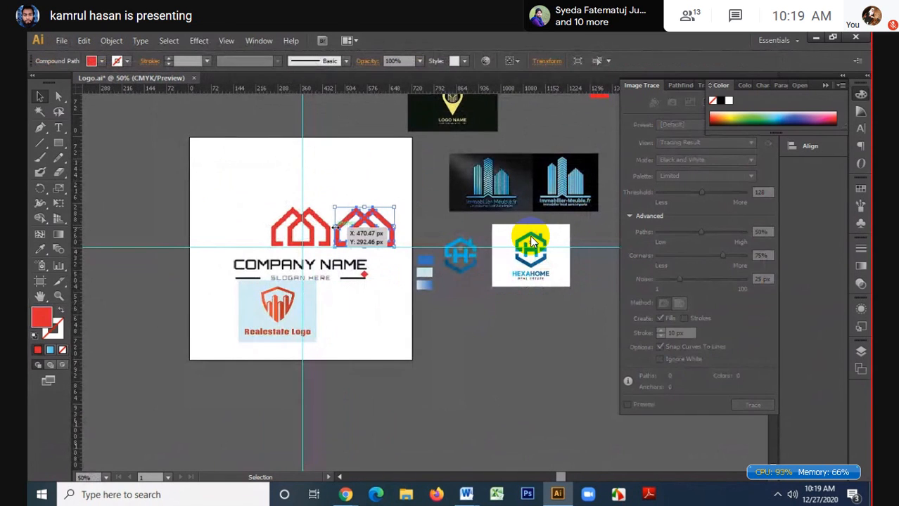
key("a")
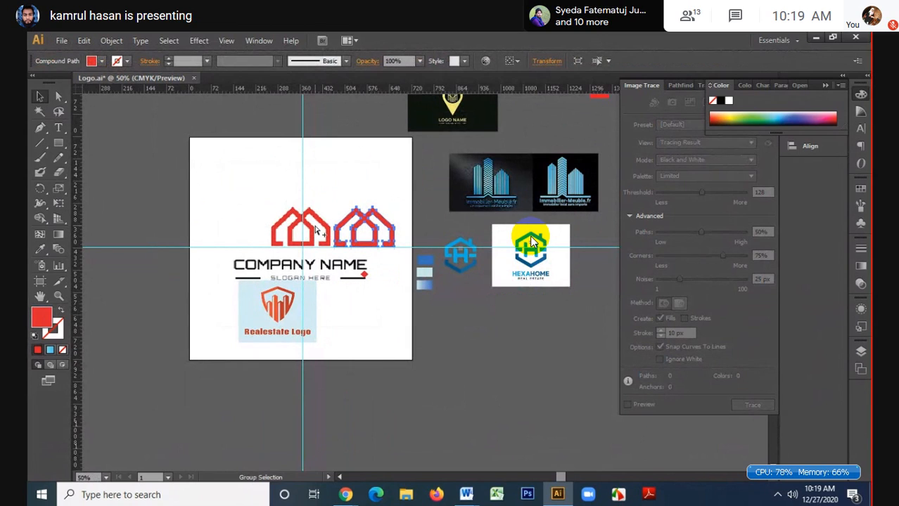
key("v")
left_click(315, 230)
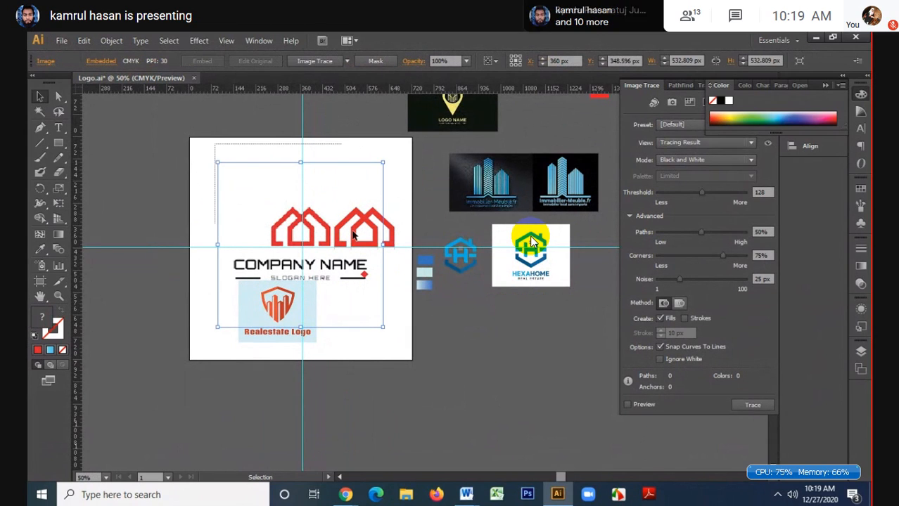
left_click(392, 246, "shift")
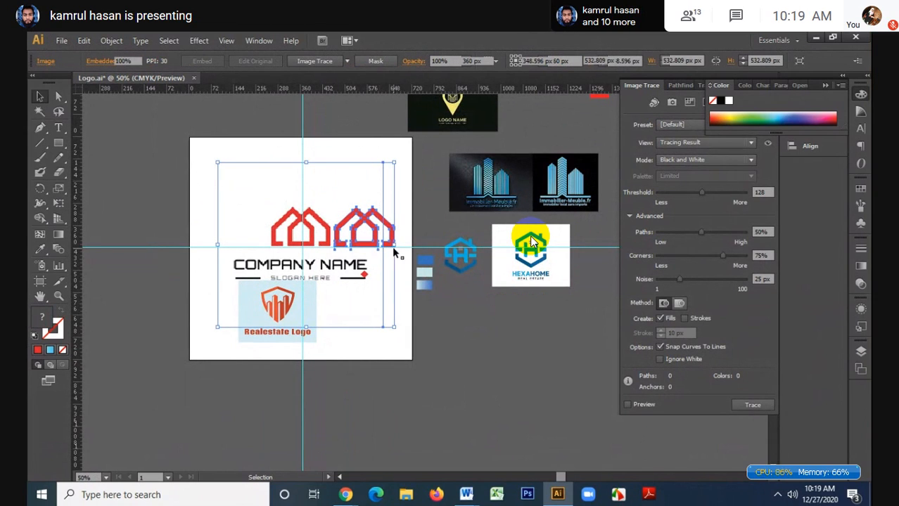
left_click_drag(278, 226, 464, 375)
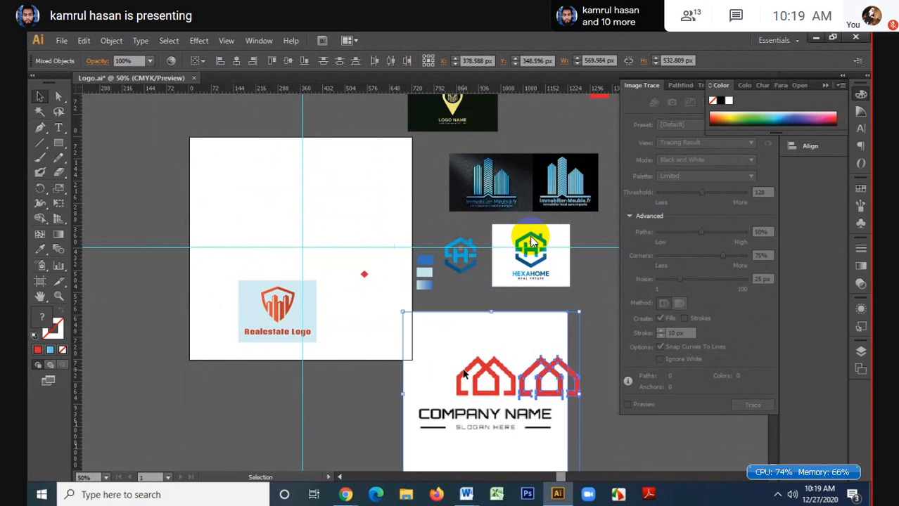
- Move the Realestate Logo sample up on the artboard so its shield lies clear of the vertical guide, on its right side
left_click_drag(290, 290, 312, 249)
scroll(311, 247, "up", 4)
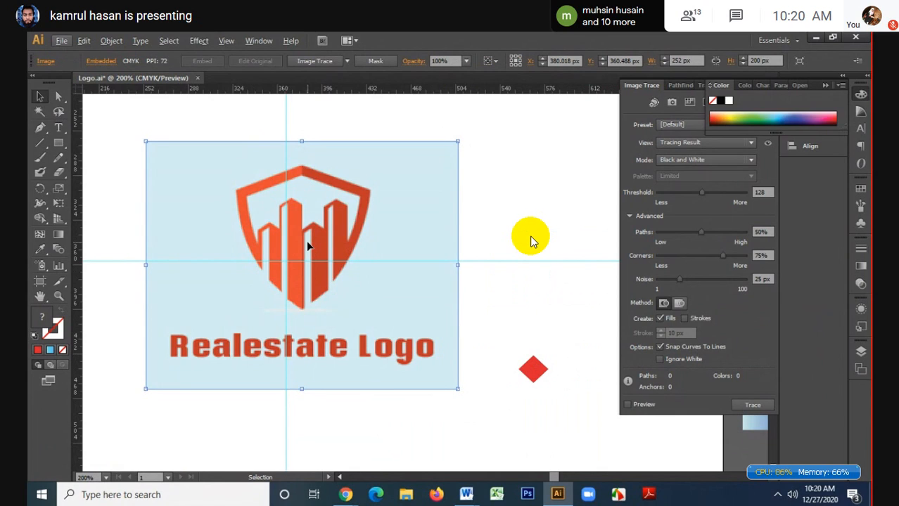
left_click_drag(332, 212, 333, 222)
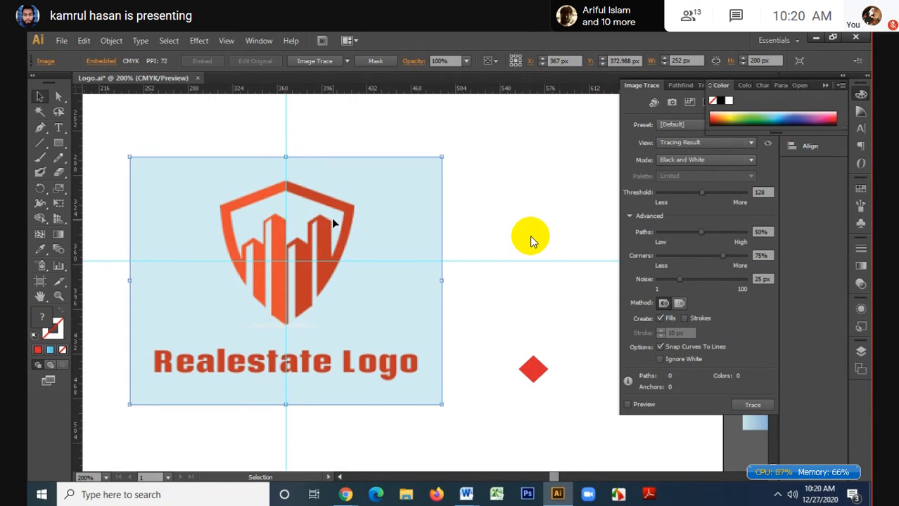
left_click_drag(333, 223, 359, 194)
scroll(353, 192, "up", 2)
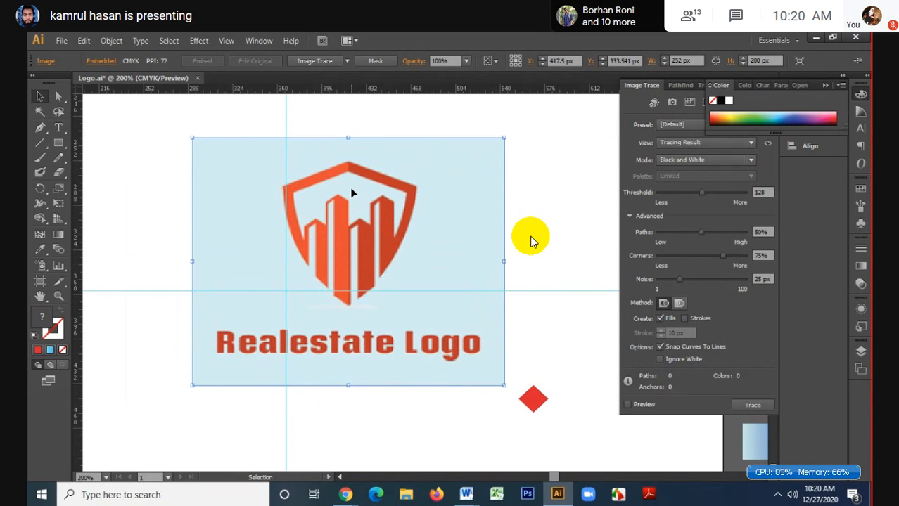
left_click_drag(356, 233, 377, 209)
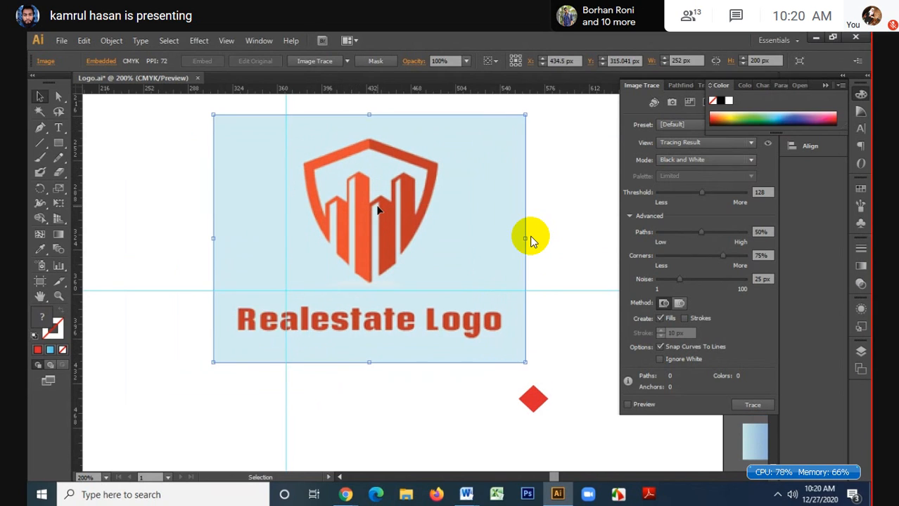
left_click(66, 143)
left_click_drag(308, 133, 414, 300)
key("ctrl+z")
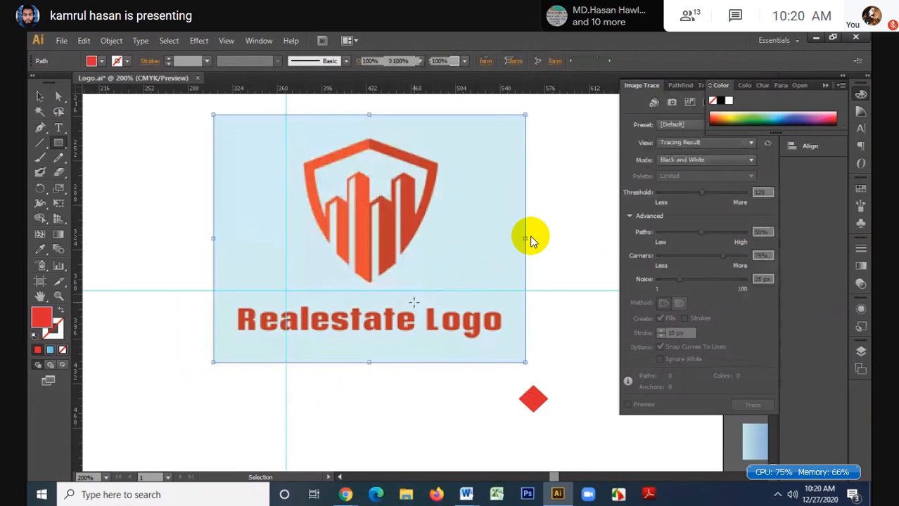
- Draw an ellipse around the shield with the Ellipse tool and swap its fill and stroke, leaving a 1 pt red outline
left_click_drag(58, 144, 117, 175)
left_click_drag(358, 133, 441, 282)
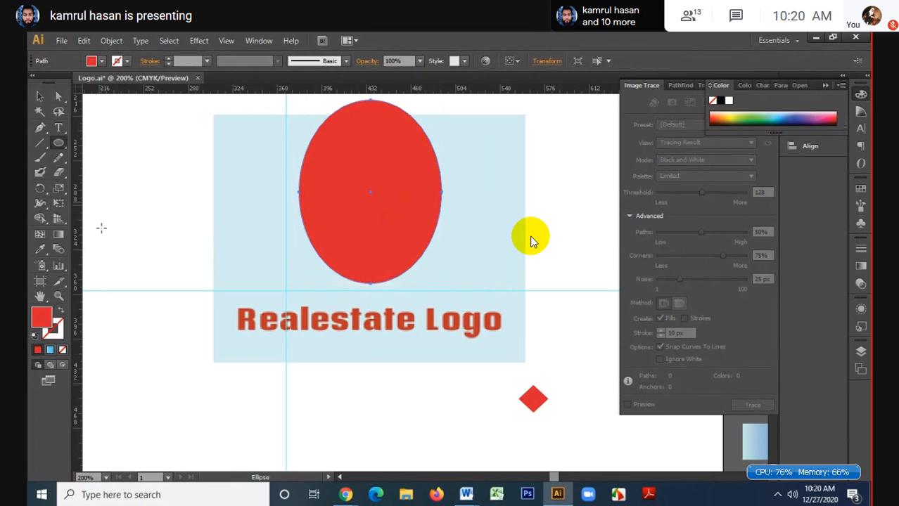
left_click(62, 314)
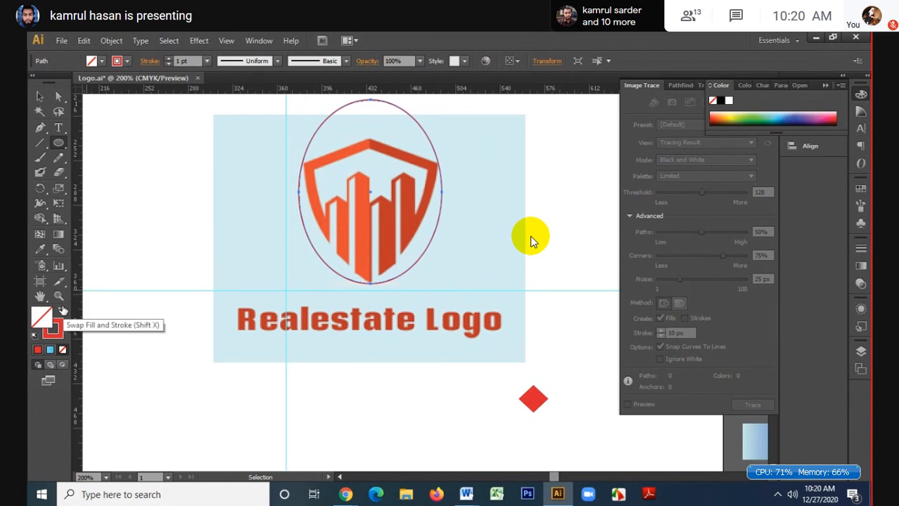
left_click(420, 62)
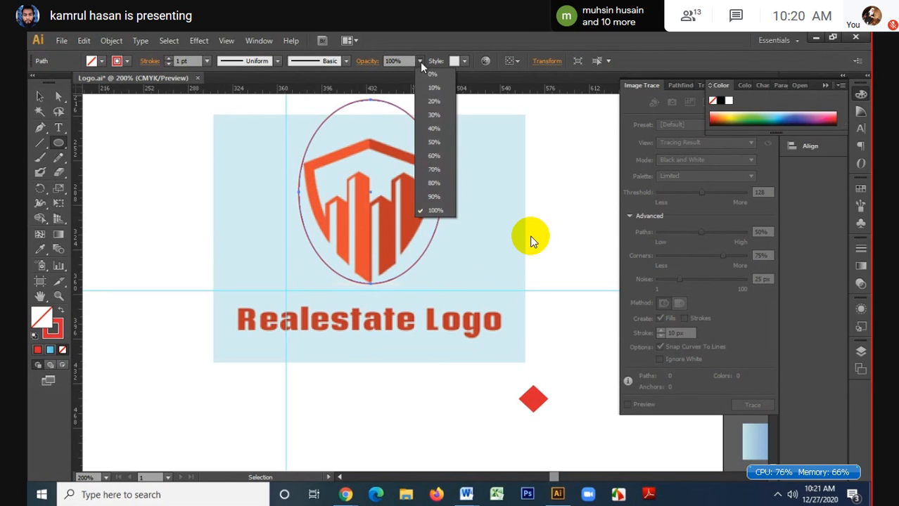
left_click(420, 62)
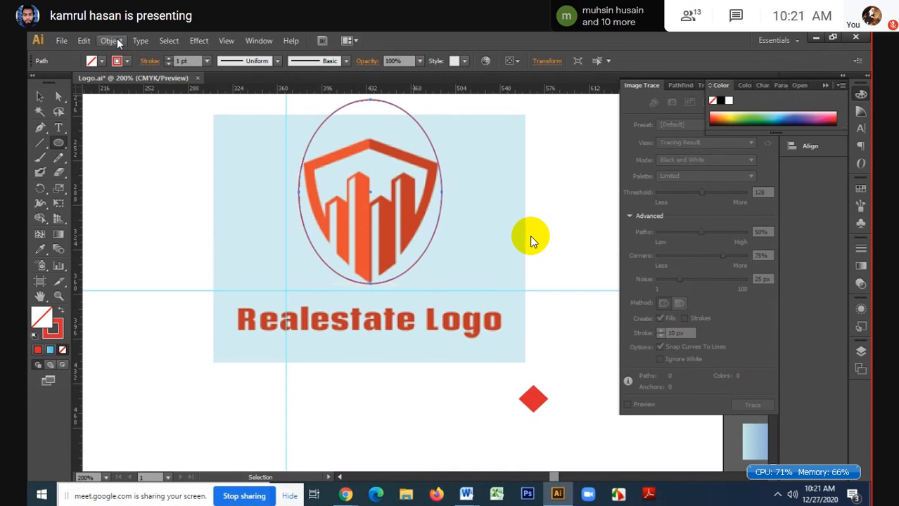
- Try to move the ellipse's left anchor point up to the shield's upper-left corner
left_click(59, 98)
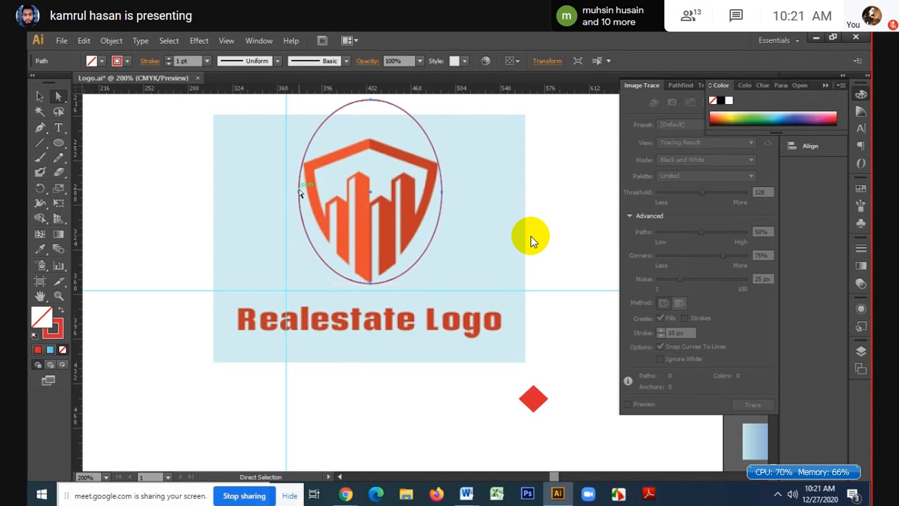
left_click_drag(301, 193, 303, 168)
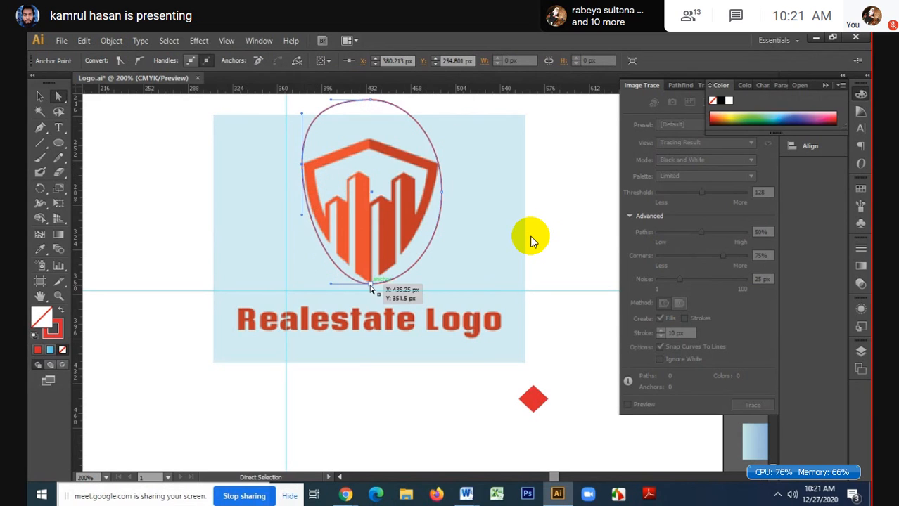
key("alt")
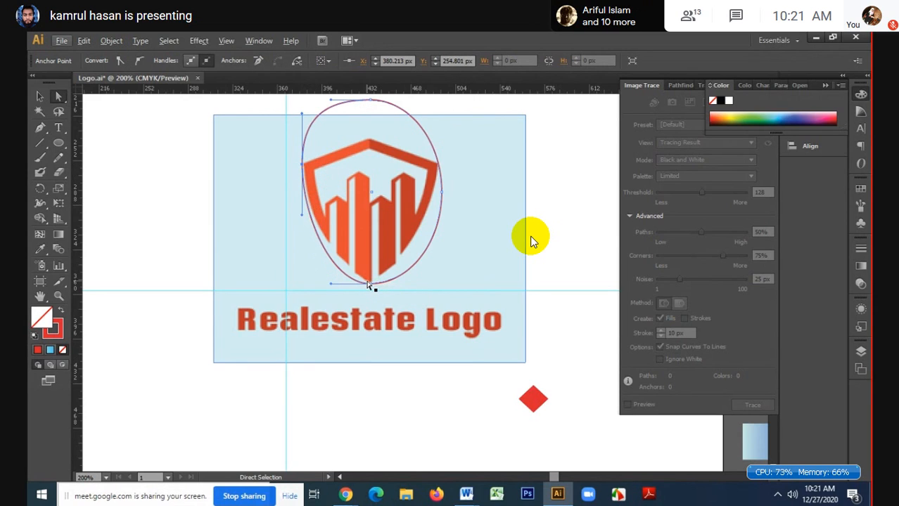
key("ctrl+z")
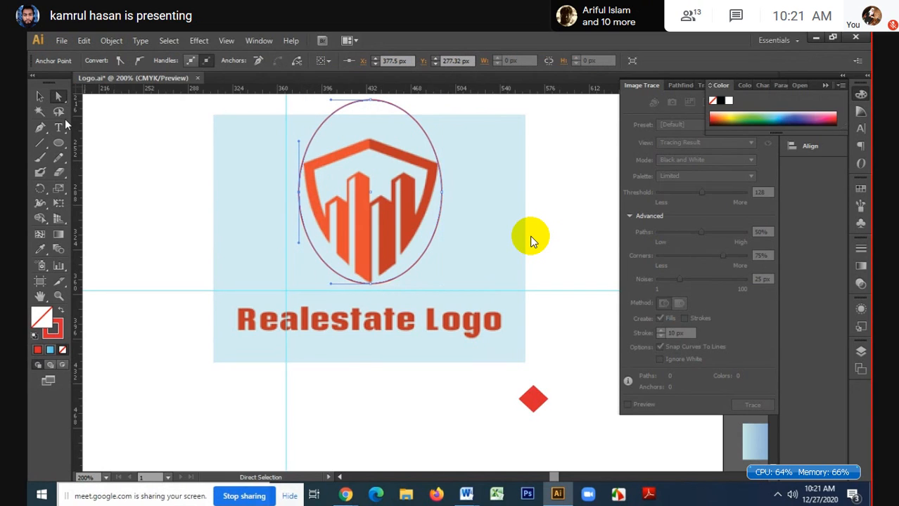
- Try to move the Realestate Logo sample together with the ellipse onto the vertical guide
left_click(40, 95)
left_click(439, 179)
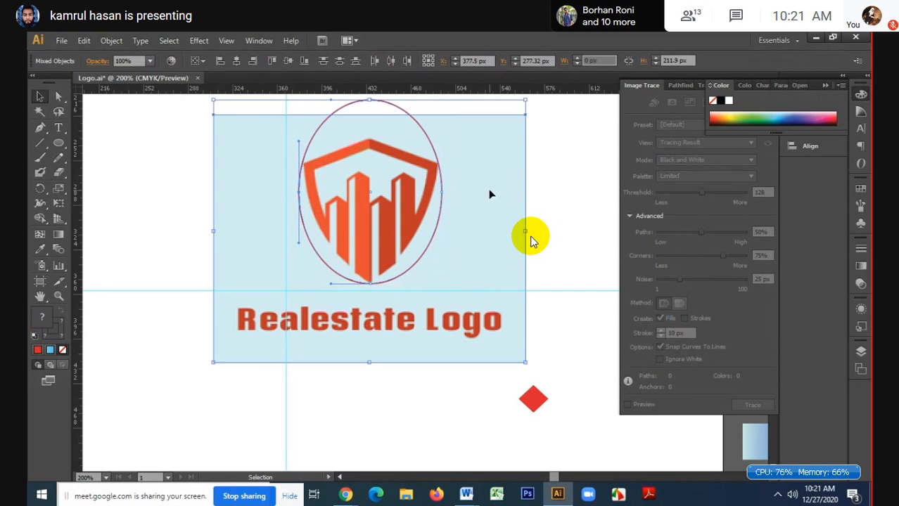
left_click_drag(490, 194, 414, 205)
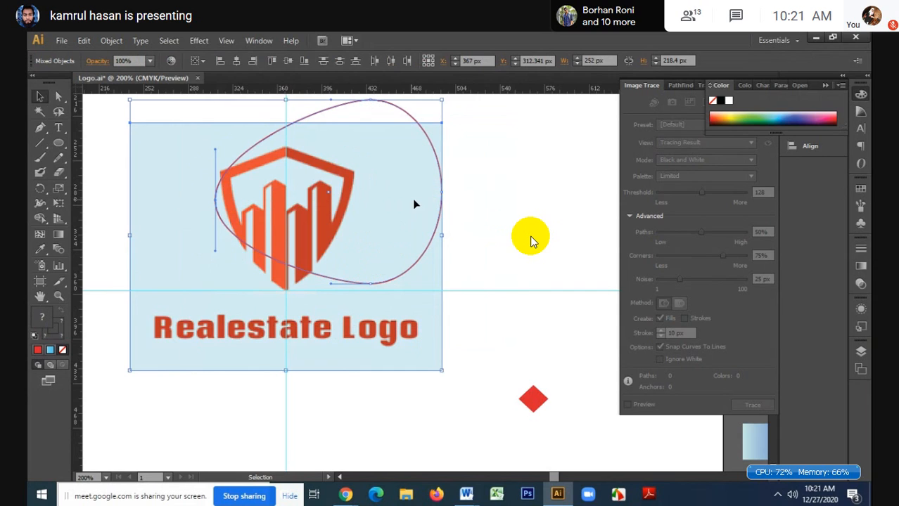
key("ctrl+z")
left_click(553, 203)
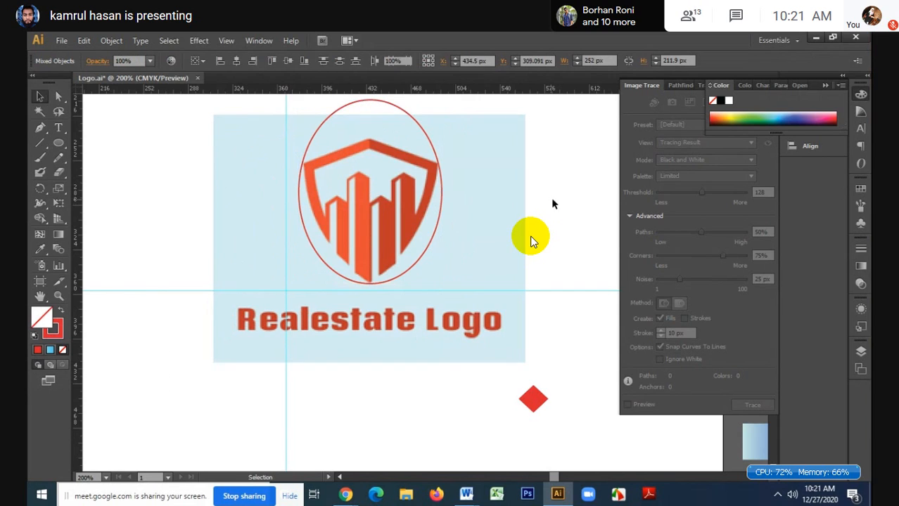
- Move the whole ellipse and the Realestate Logo sample together, centring the shield on the vertical guide with the ellipse's bottom on the horizontal guide
left_click(443, 201)
left_click(488, 197, "shift")
left_click_drag(454, 218, 385, 224)
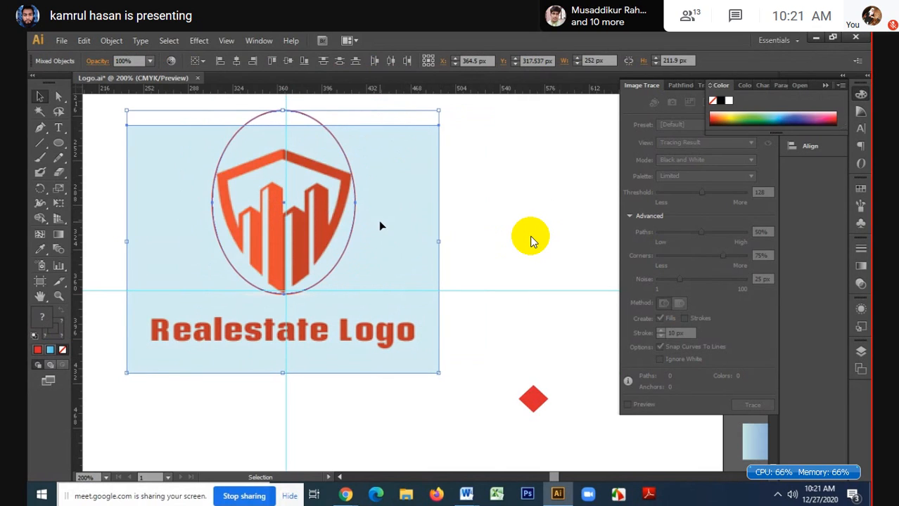
key("Right")
key("Right")
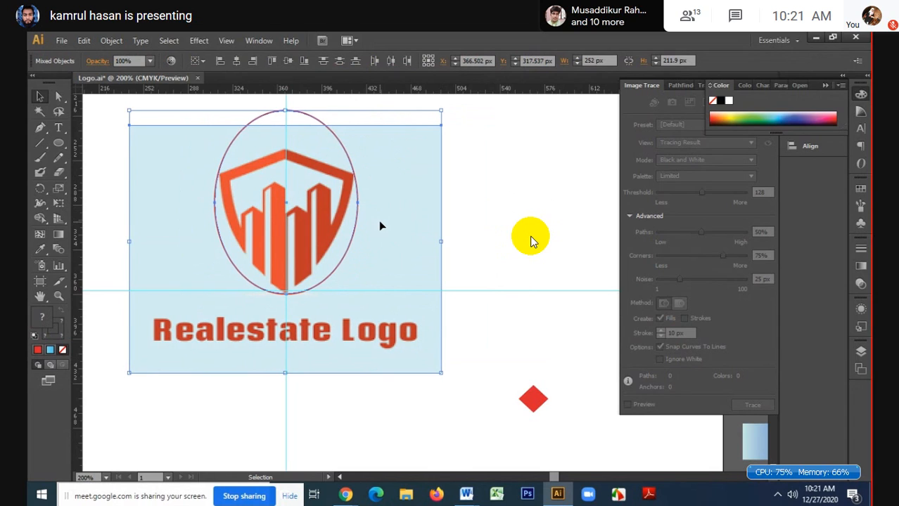
key("Up")
key("Up")
key("Up")
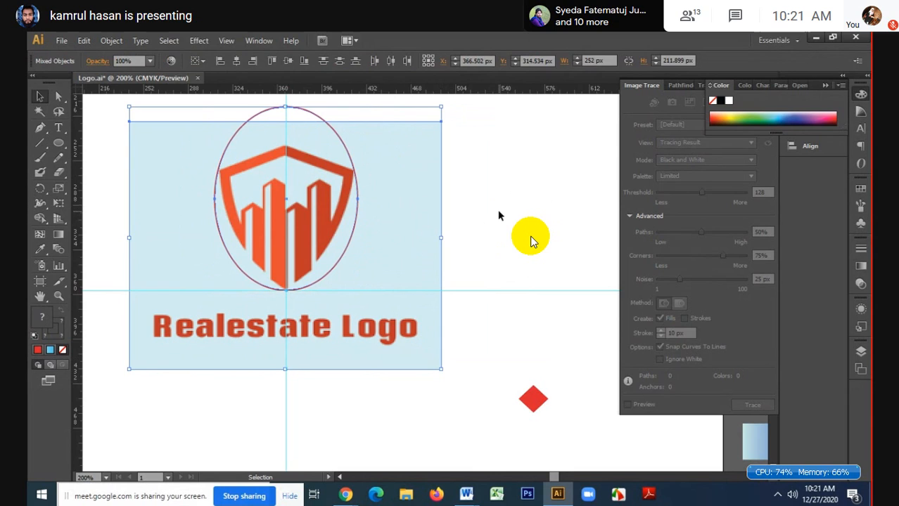
- Select only the ellipse and move its right anchor point up to the shield's upper-right corner
left_click(498, 211)
left_click(357, 205)
left_click(59, 96)
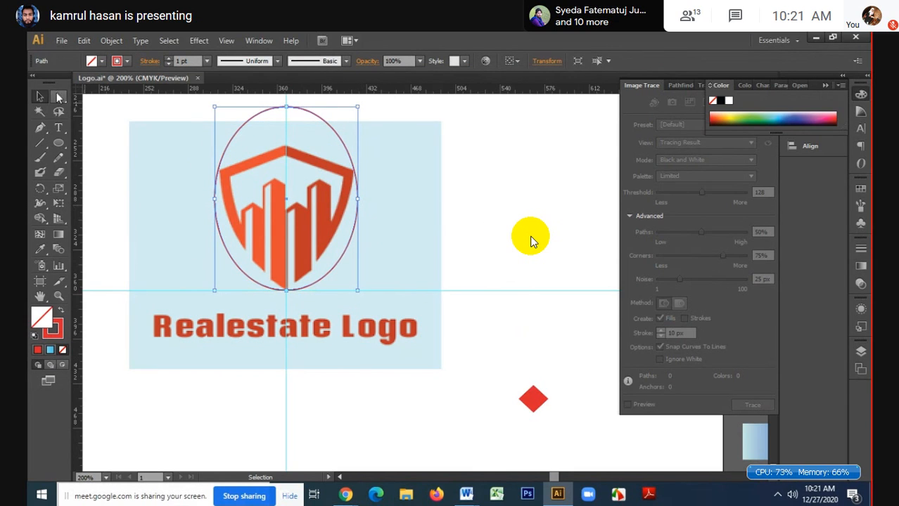
left_click(358, 201)
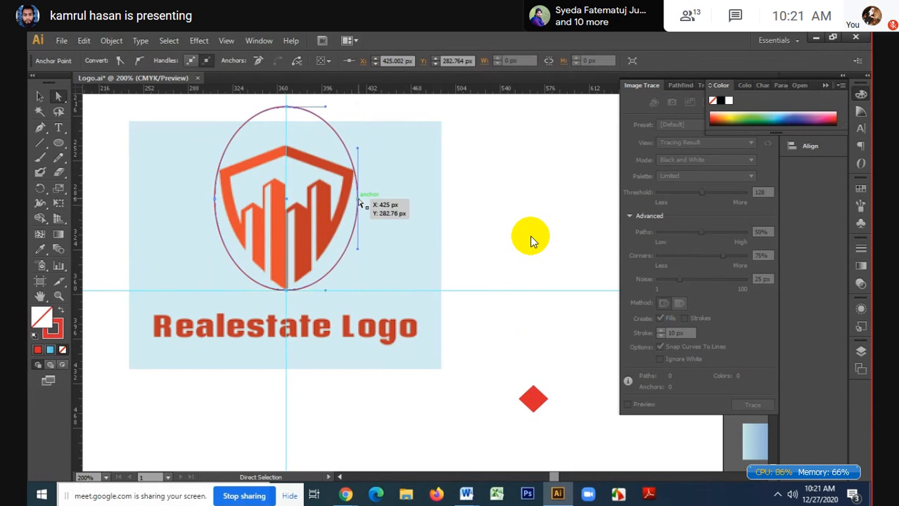
left_click_drag(359, 202, 354, 168)
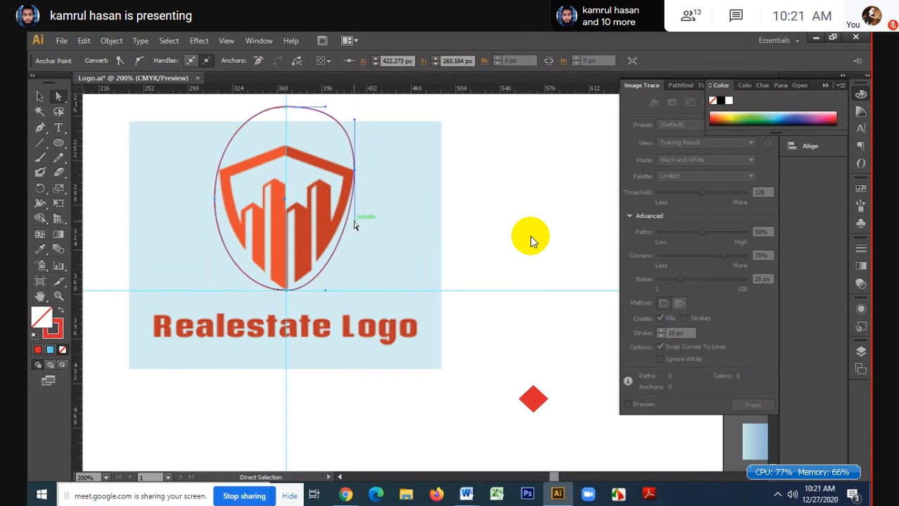
- Adjust the direction handles of the ellipse's bottom and right anchor points so the curve follows the shield's lower-right edge
left_click(285, 290)
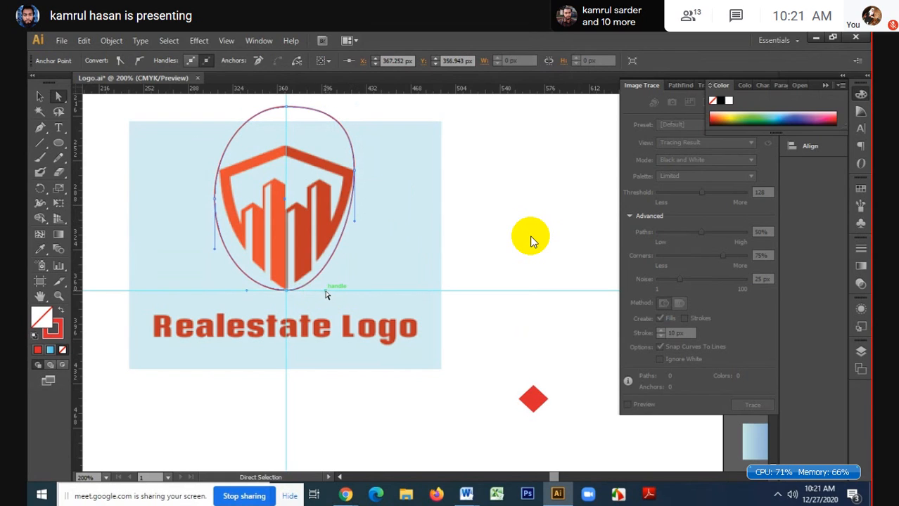
left_click_drag(325, 295, 335, 259)
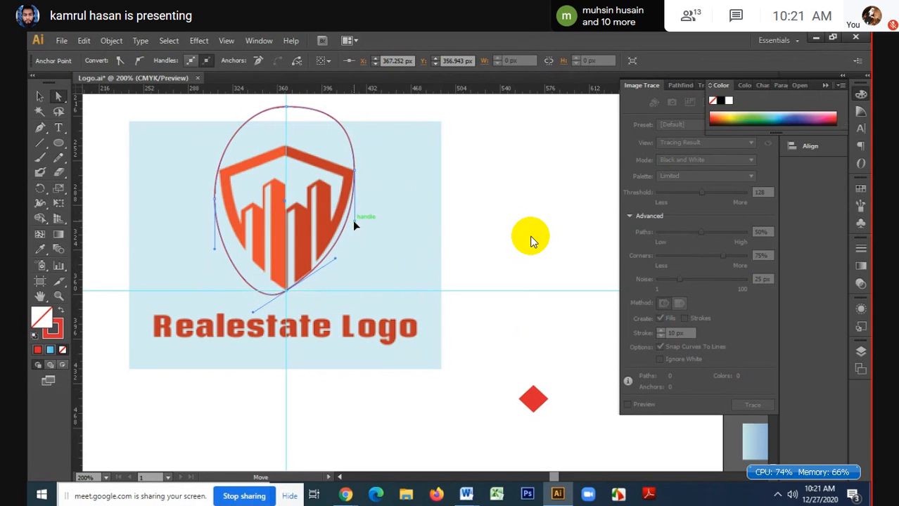
left_click_drag(355, 223, 341, 233)
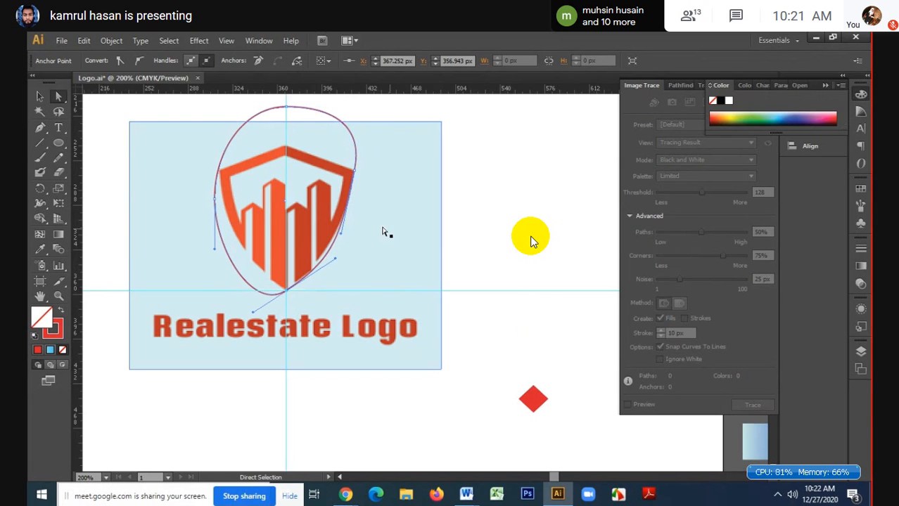
- Shift the Realestate Logo sample slightly down beneath the reshaped ellipse and deselect it
left_click(39, 97)
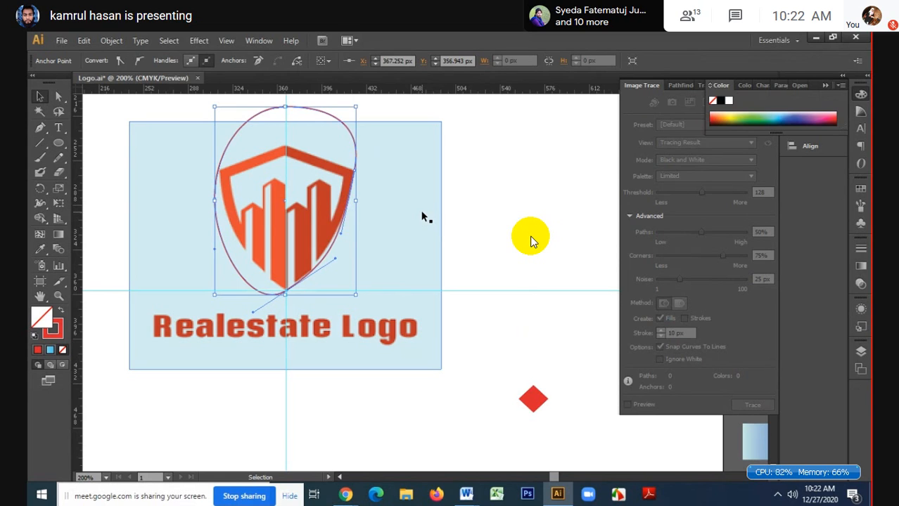
left_click_drag(425, 218, 426, 221)
left_click(459, 214)
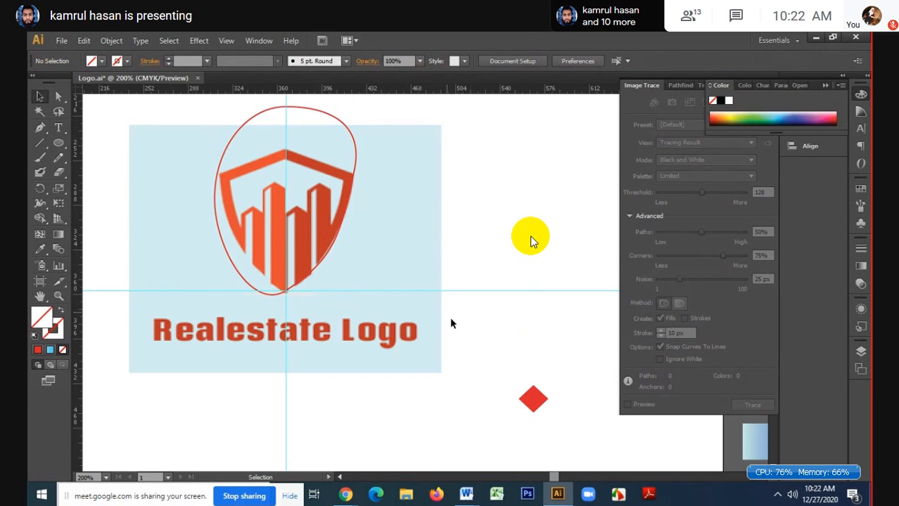
- Switch to Chrome and search Google for "rounded icone" in a new tab
mouse_move(345, 496)
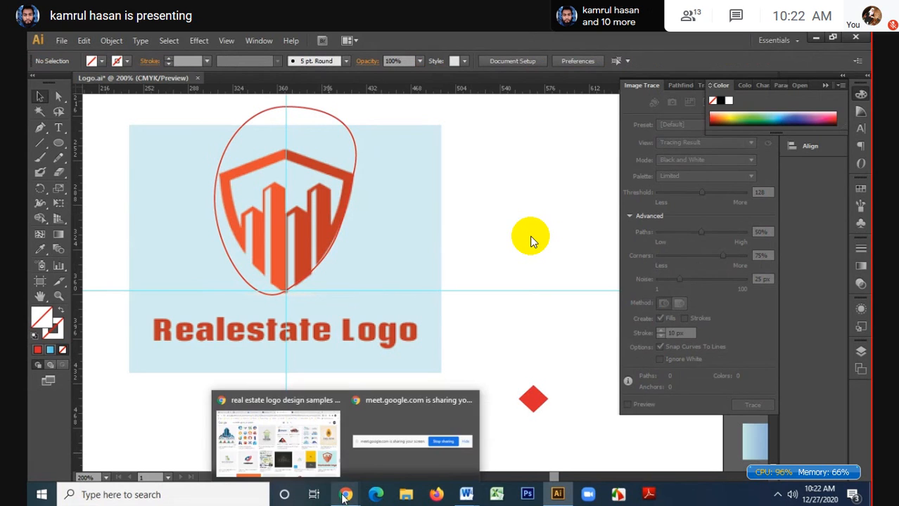
left_click(314, 432)
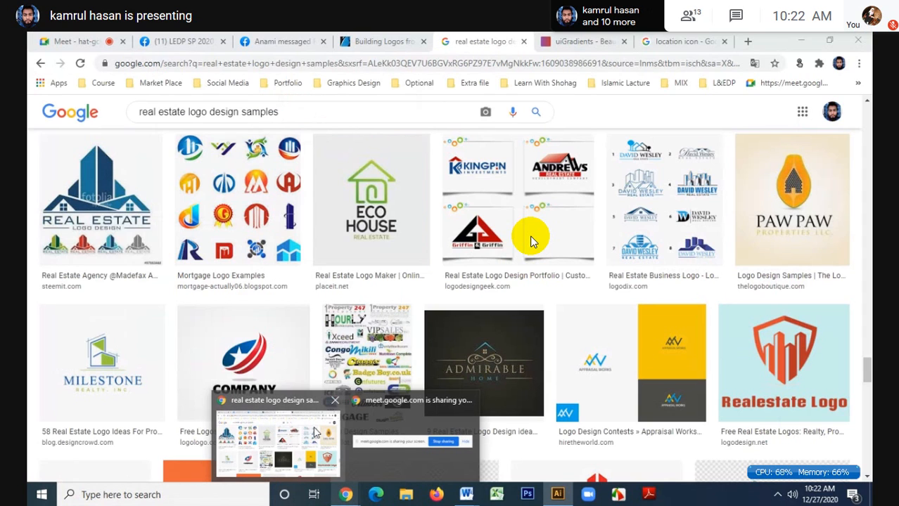
scroll(315, 432, "up", 1)
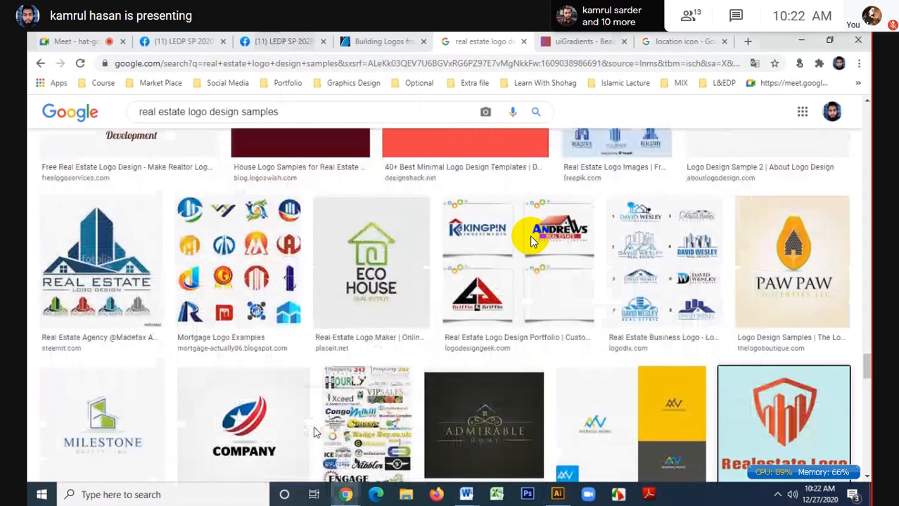
scroll(818, 383, "down", 1)
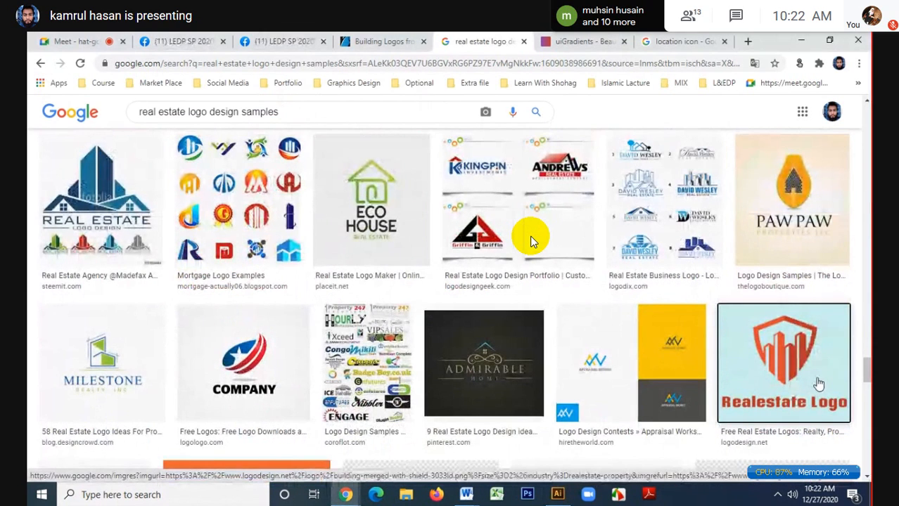
left_click(747, 41)
type("r")
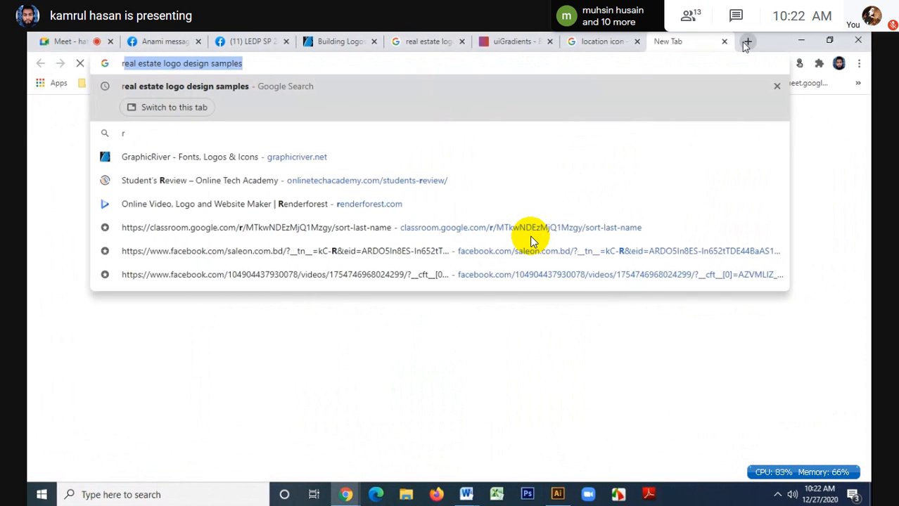
type("ounded")
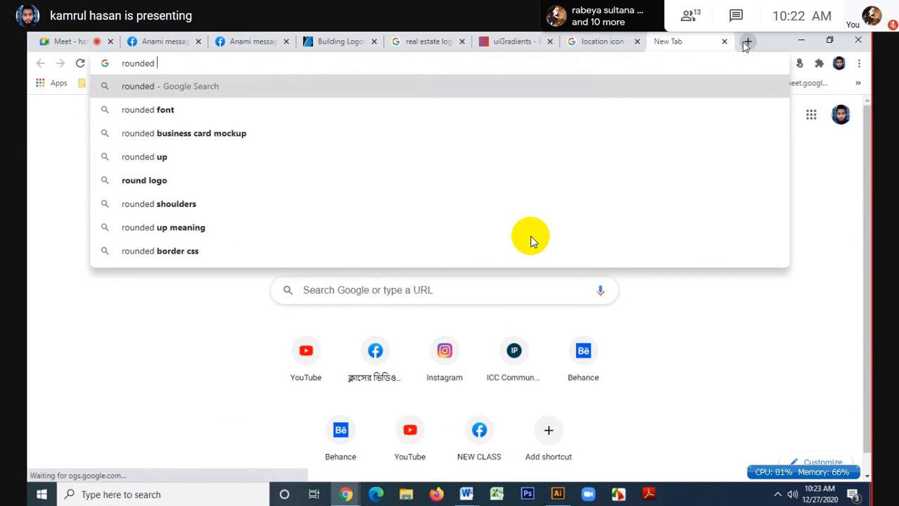
type(" icone")
key("Return")
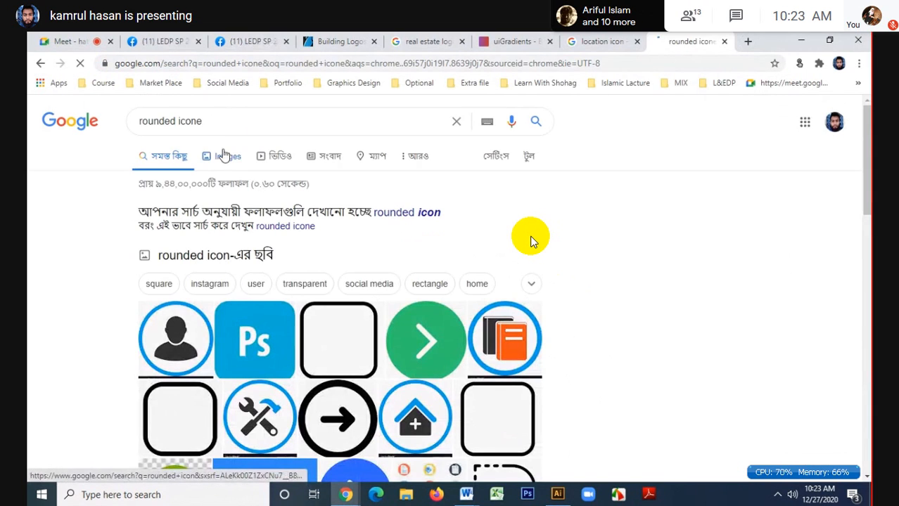
- Show the image results for the rounded icon search and look through the icon shapes
left_click(227, 155)
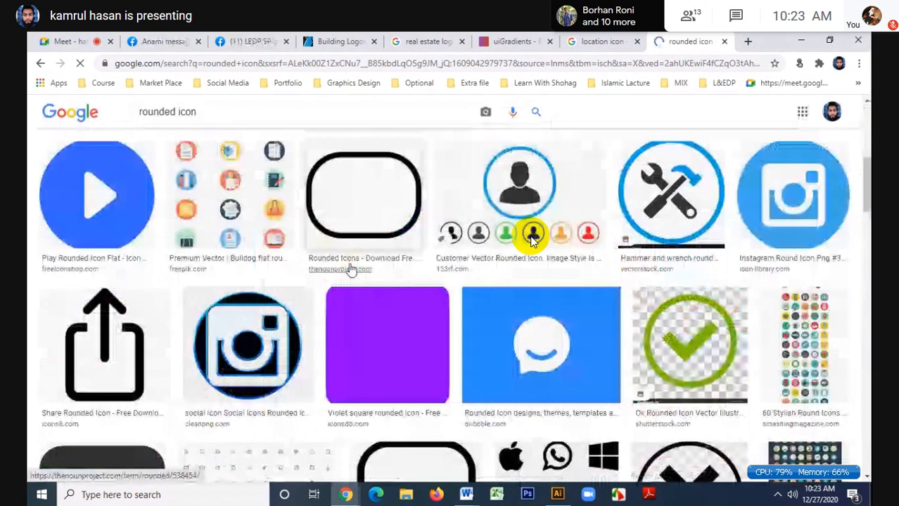
scroll(531, 242, "down", 2)
scroll(531, 241, "down", 4)
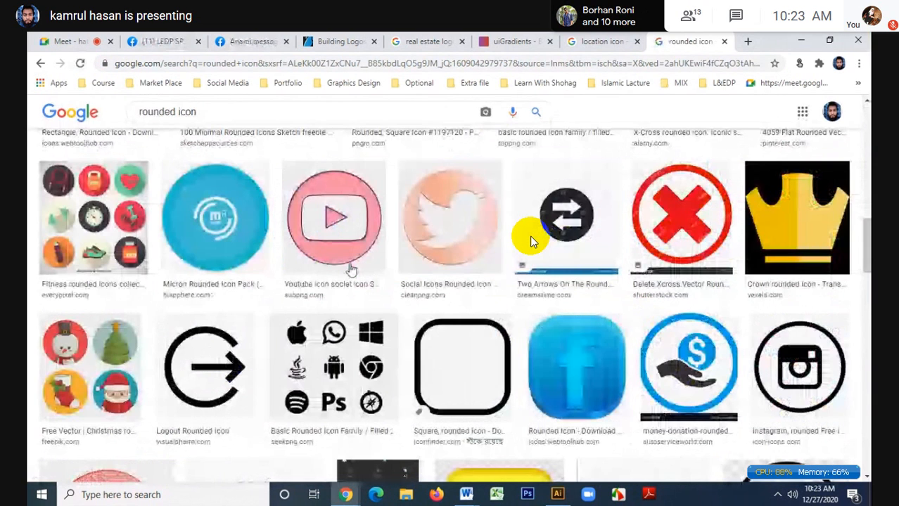
scroll(531, 241, "up", 8)
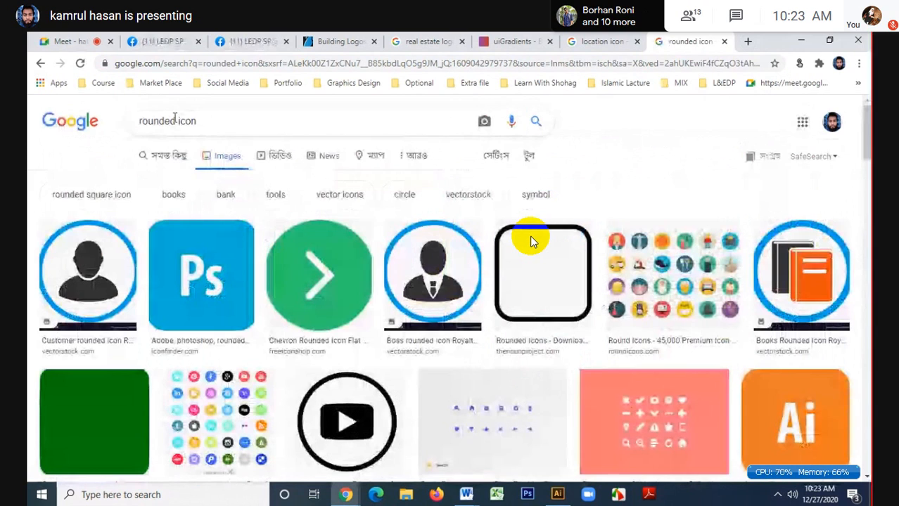
- Search Google Images for "spors icon" in place of the rounded icon query
left_click(175, 121)
left_click_drag(175, 121, 140, 122)
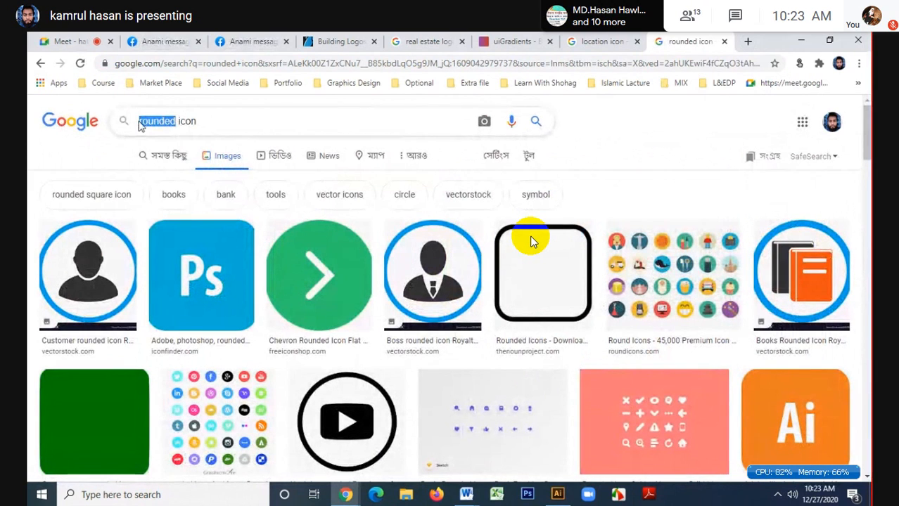
type("s")
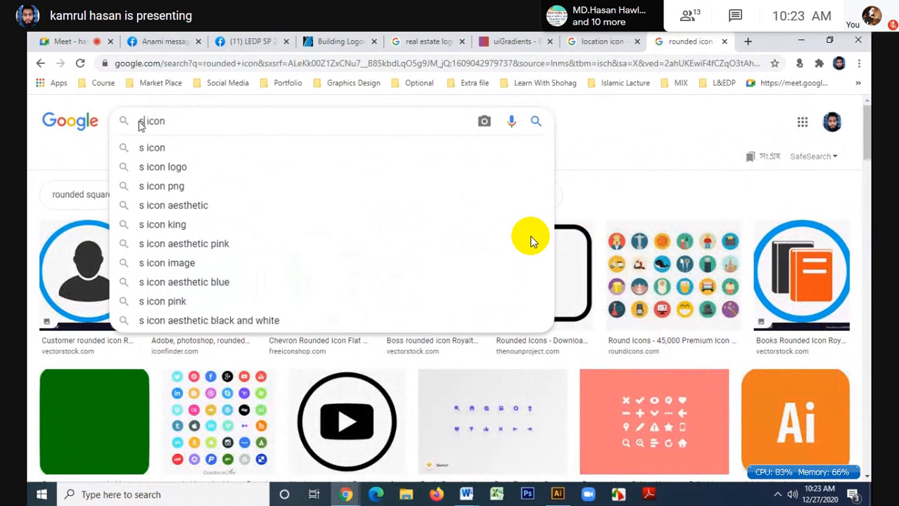
type("po")
type("rs")
key("Return")
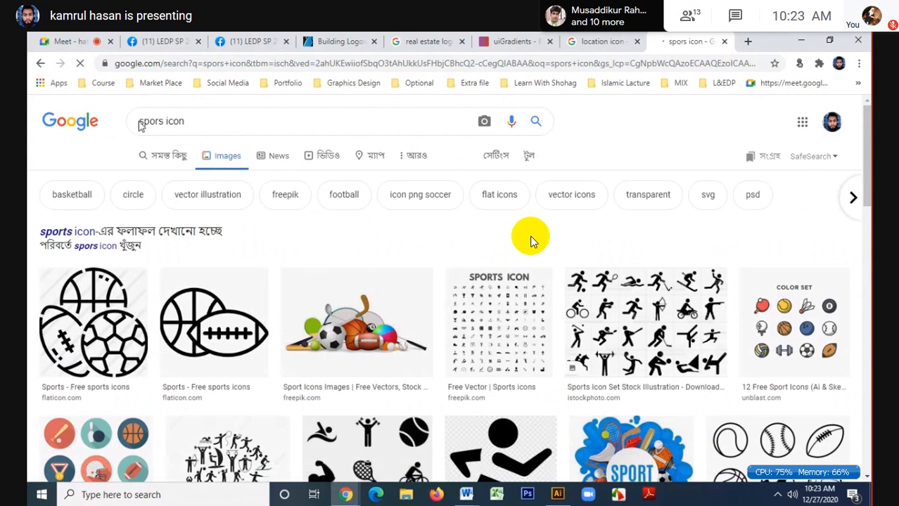
- Examine the sports icon image results for ball, athlete, equipment and trophy symbols usable as logo references
scroll(531, 241, "down", 3)
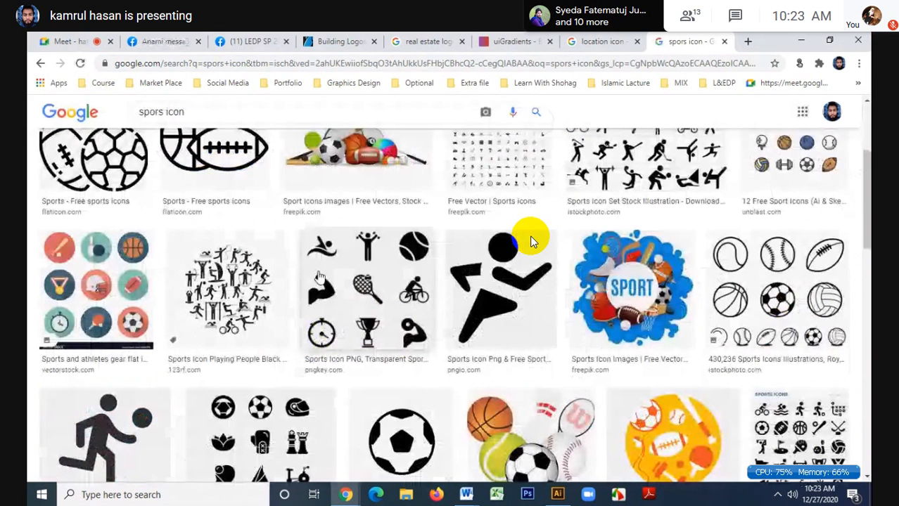
scroll(531, 241, "down", 5)
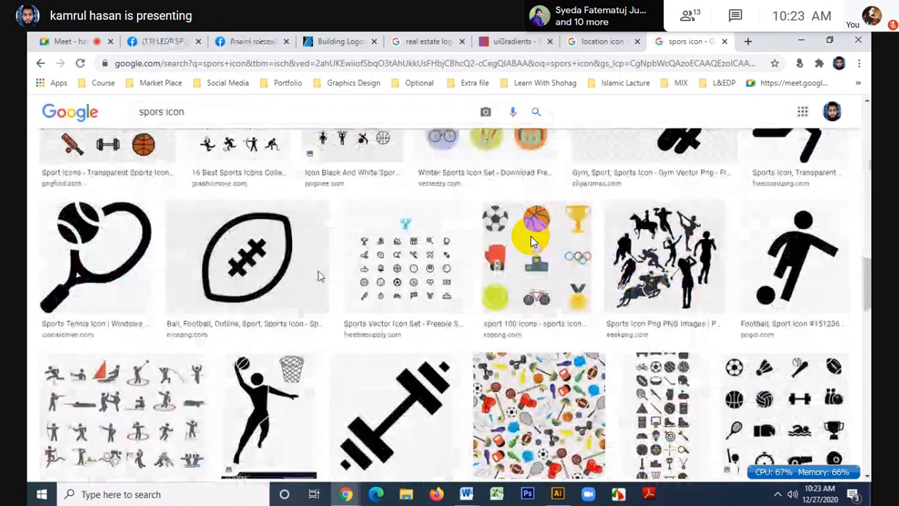
scroll(531, 241, "down", 5)
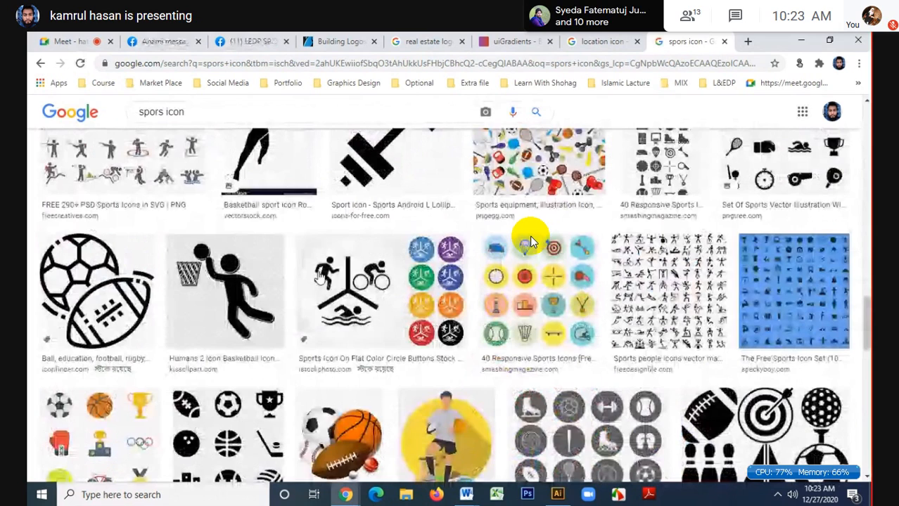
scroll(531, 241, "down", 5)
scroll(531, 241, "down", 5)
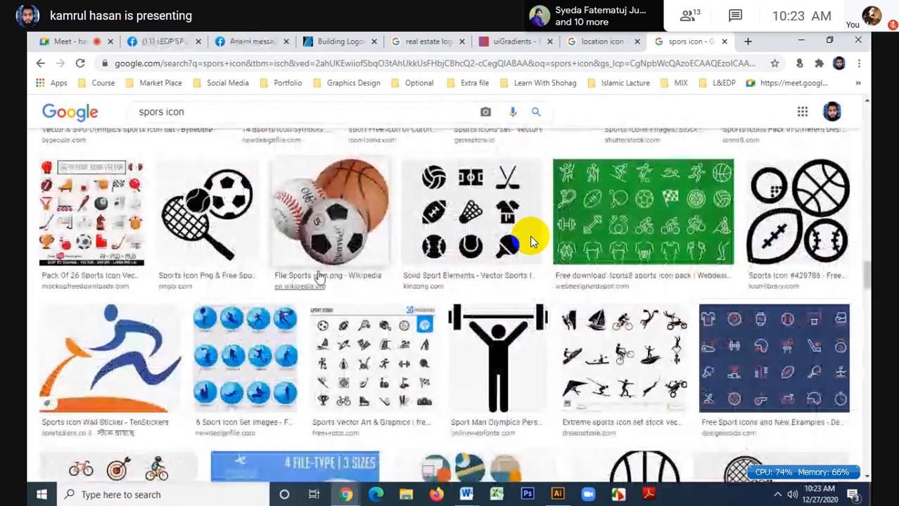
scroll(531, 242, "down", 5)
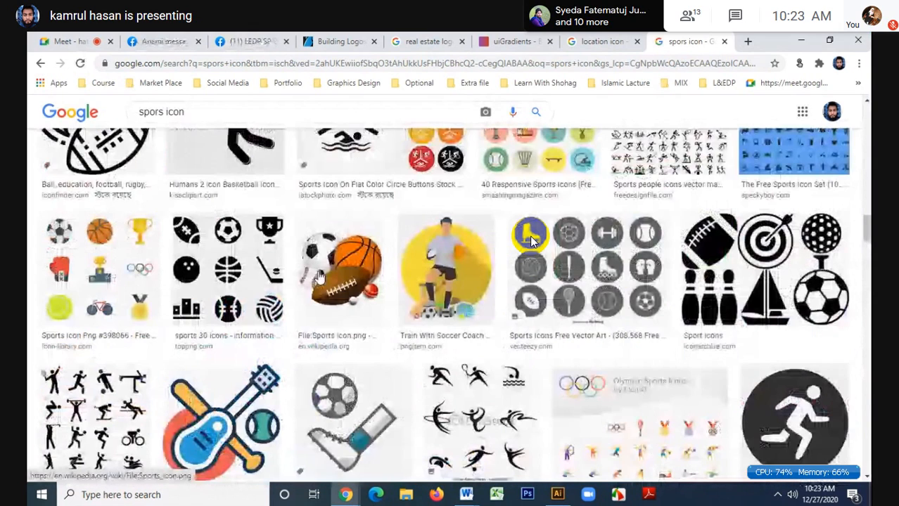
scroll(531, 241, "down", 5)
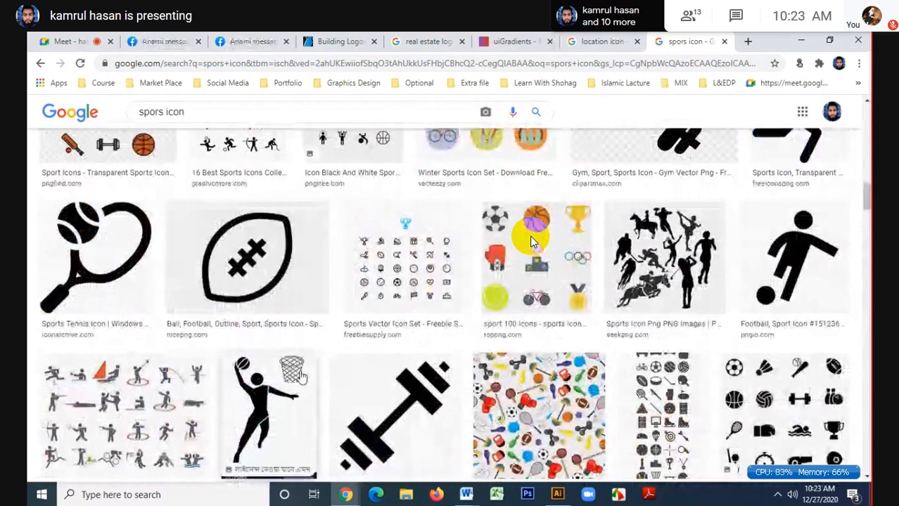
scroll(531, 241, "down", 3)
scroll(531, 241, "down", 5)
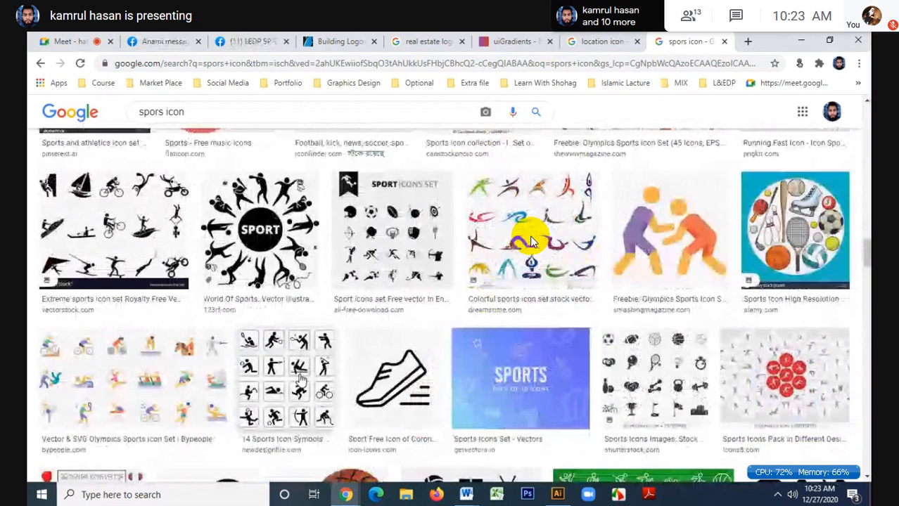
scroll(531, 241, "down", 5)
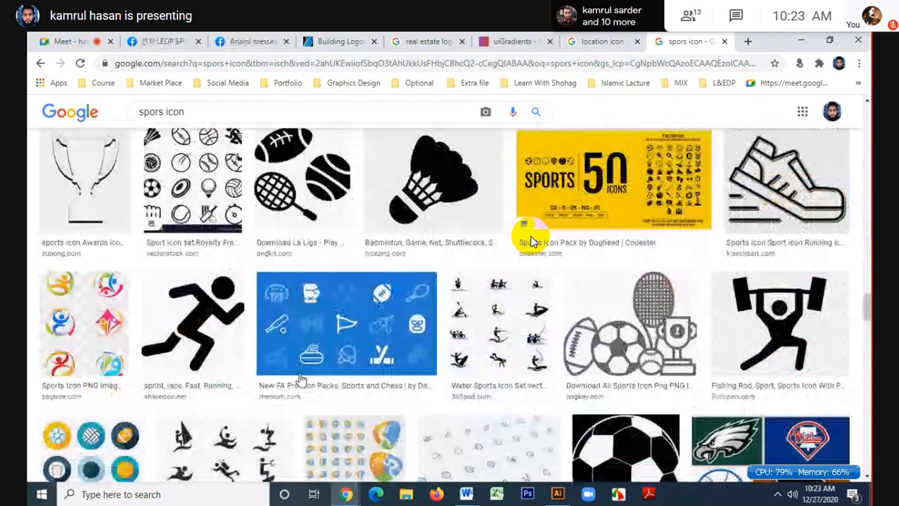
scroll(531, 241, "down", 5)
scroll(531, 241, "down", 5)
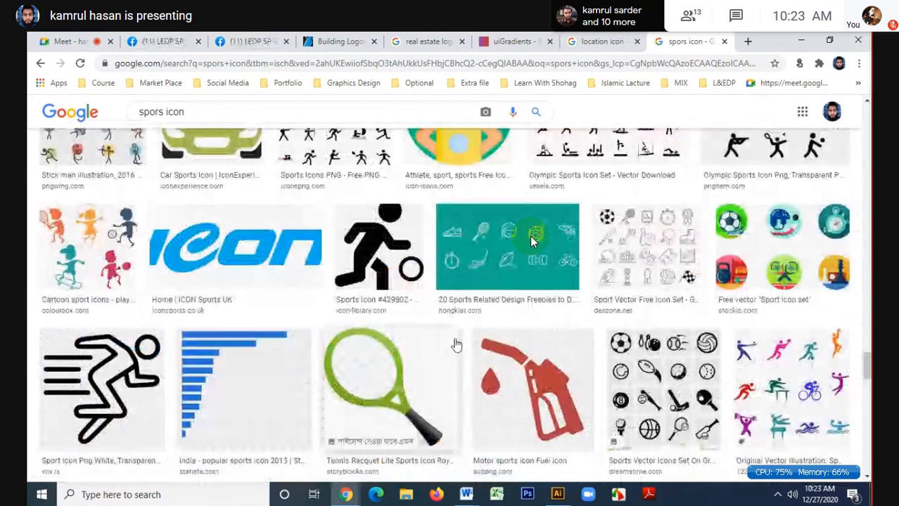
scroll(531, 241, "down", 2)
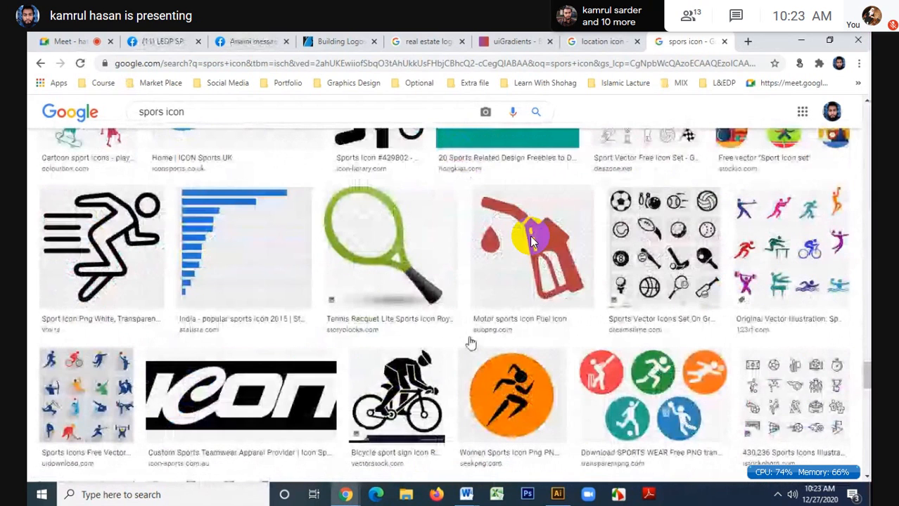
scroll(531, 241, "down", 5)
scroll(531, 241, "down", 3)
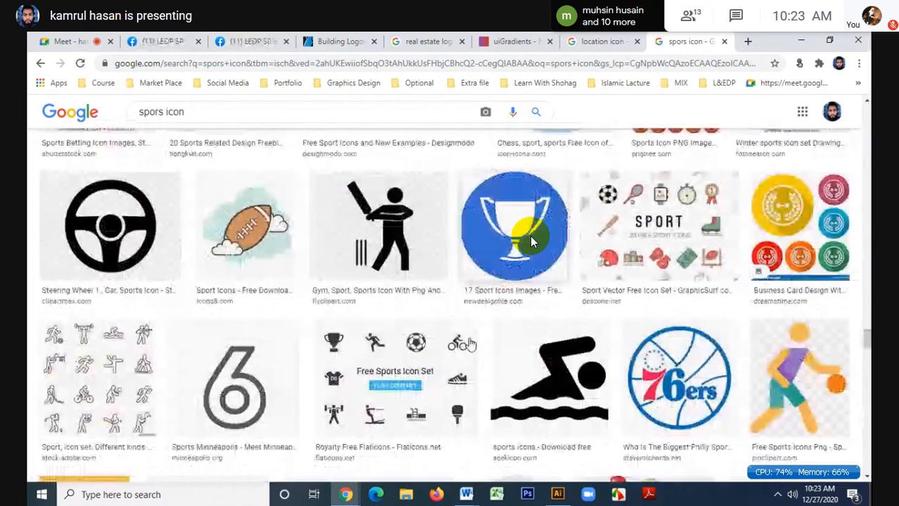
scroll(531, 242, "up", 5)
scroll(531, 241, "down", 1)
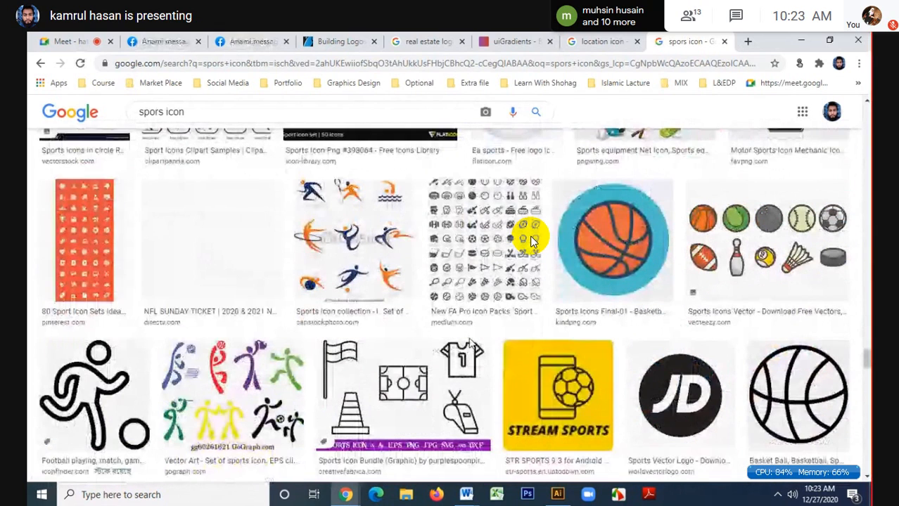
scroll(531, 241, "down", 5)
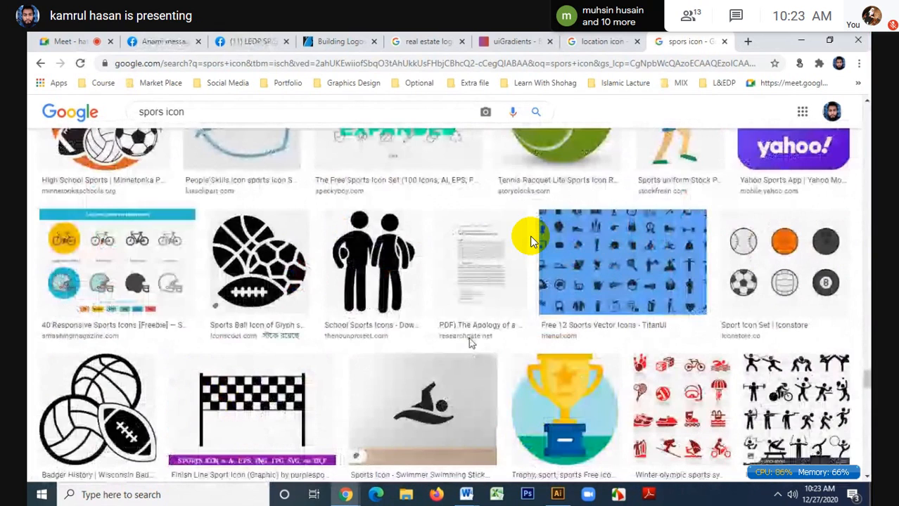
scroll(531, 241, "down", 3)
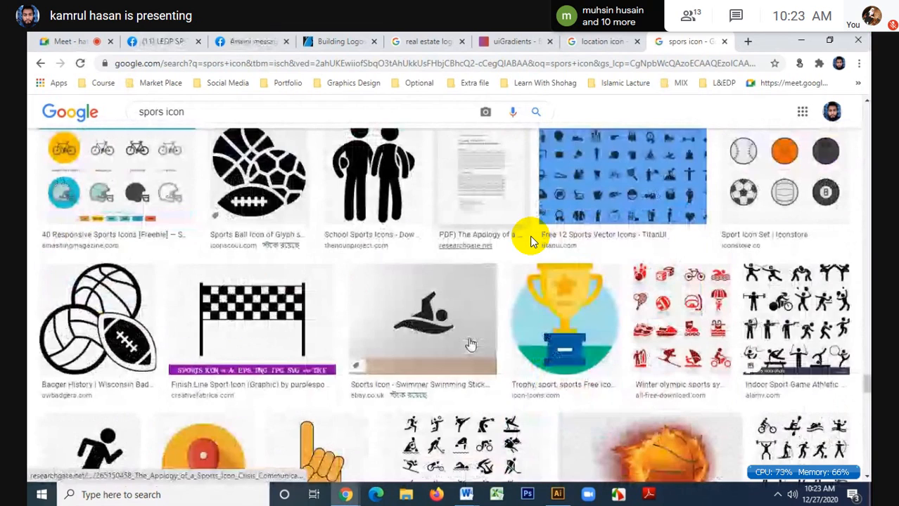
scroll(531, 241, "down", 10)
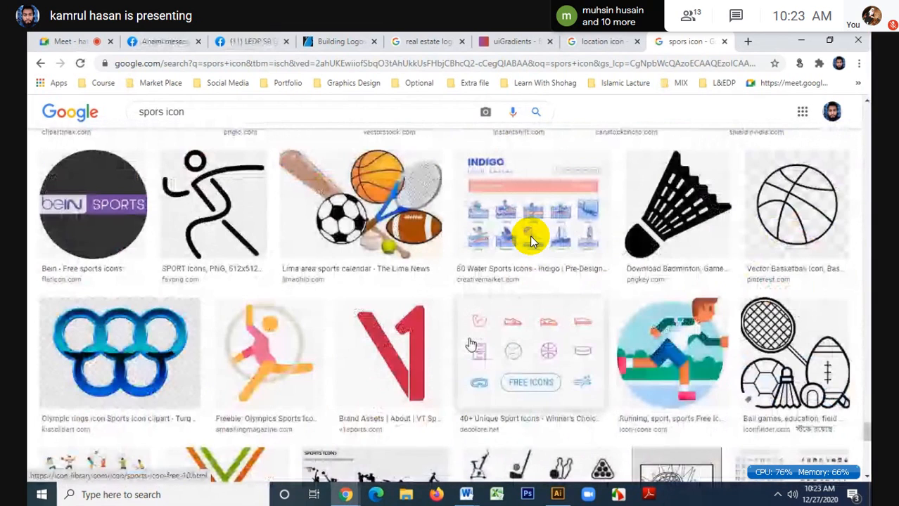
scroll(531, 241, "down", 4)
scroll(531, 241, "down", 4)
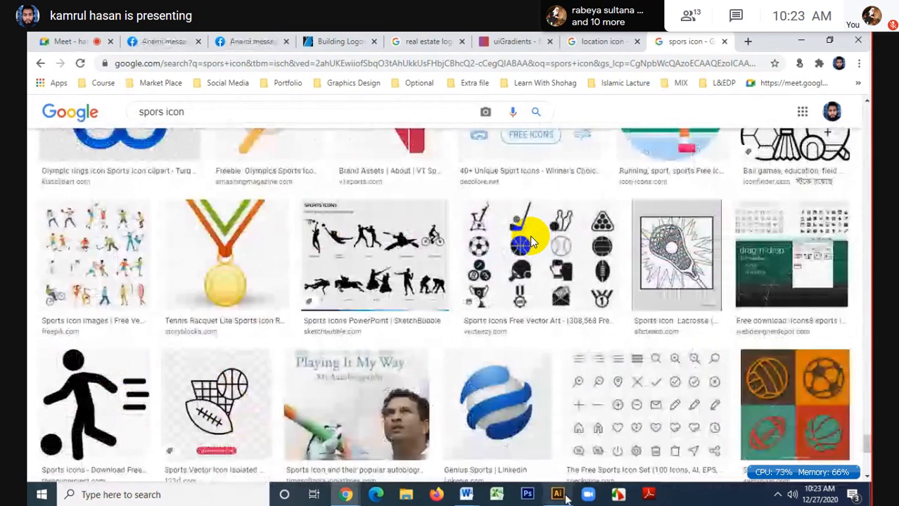
- Switch to Illustrator and move the Realestate Logo reference image rightward so its shield sits clear of the red outline shape
left_click(566, 495)
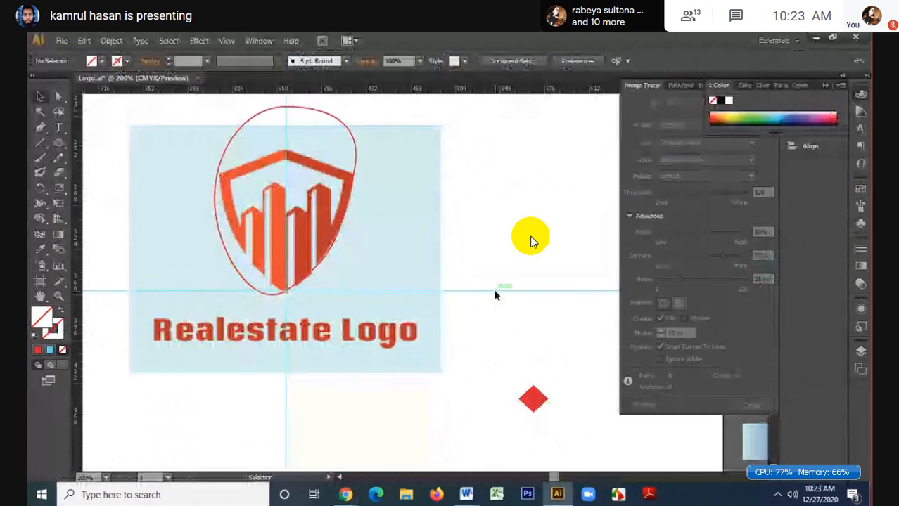
left_click_drag(358, 271, 501, 233)
key("Right")
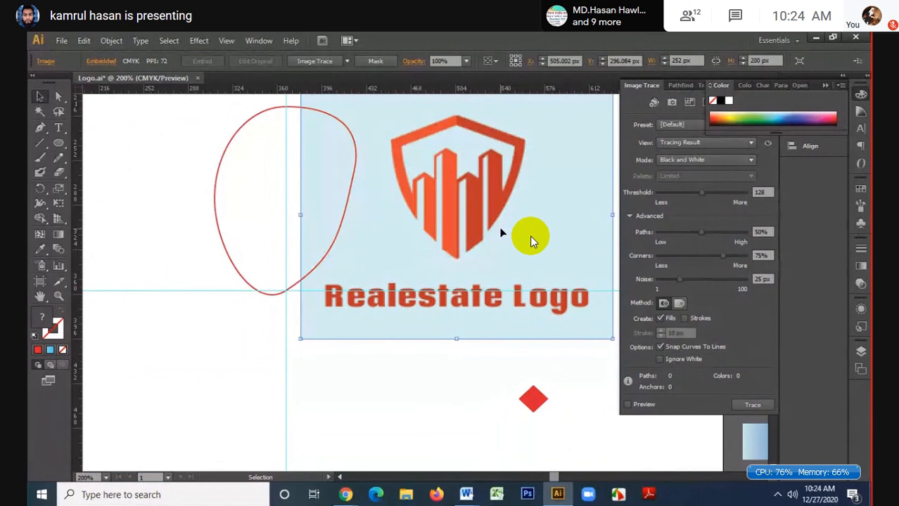
- Start a Pen path at the shield's top peak and add a straight segment to its upper-left corner
key("p")
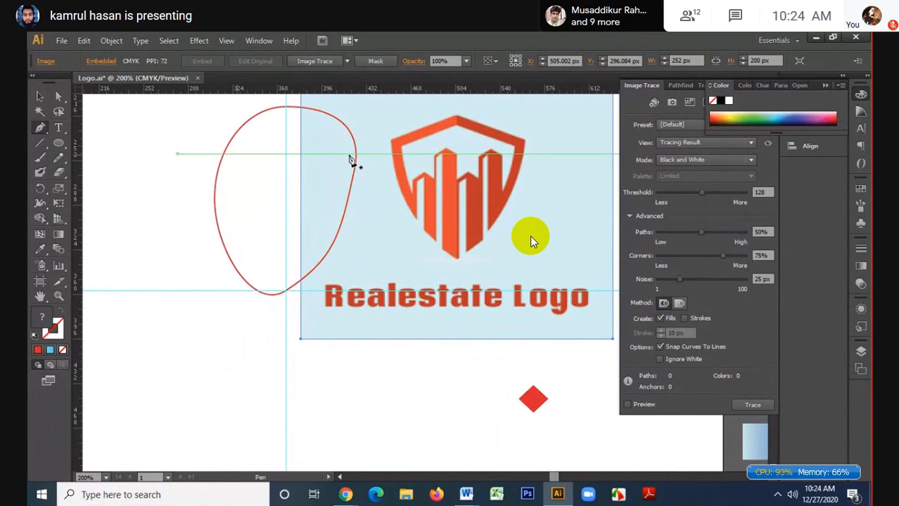
left_click(456, 123)
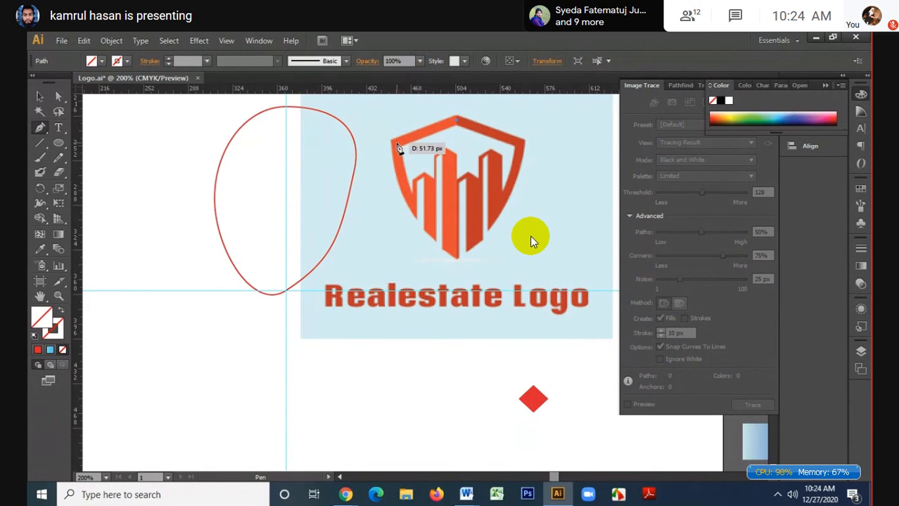
left_click(398, 145)
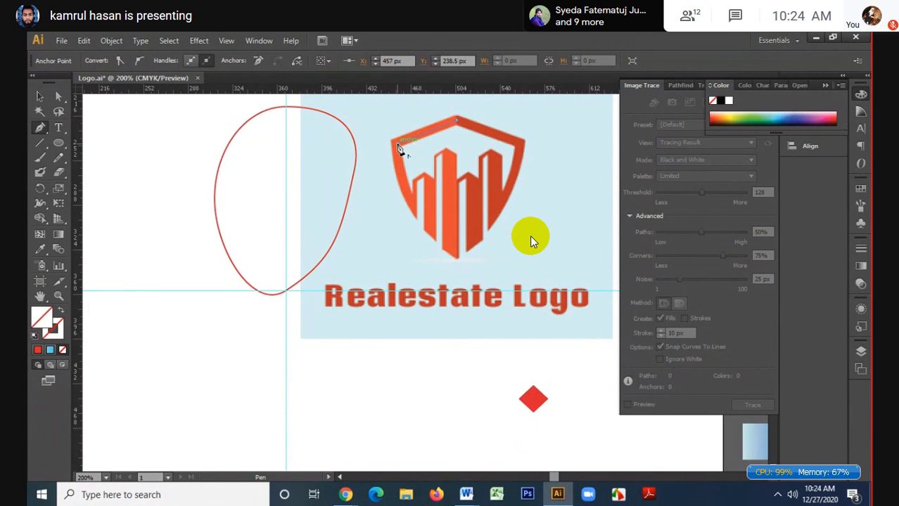
- Try to add a curved Pen segment from the shield's upper-left corner to its bottom tip
left_click(458, 260)
left_click_drag(467, 270, 442, 248)
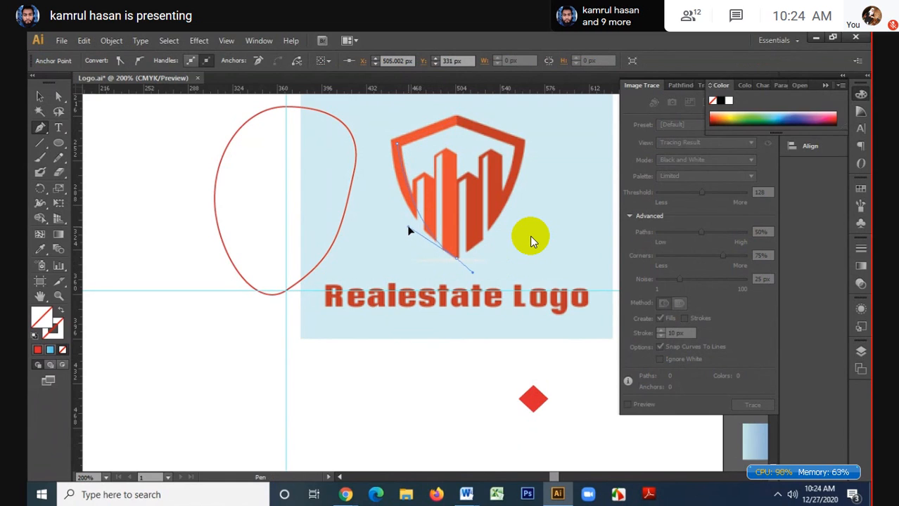
left_click_drag(394, 211, 395, 206)
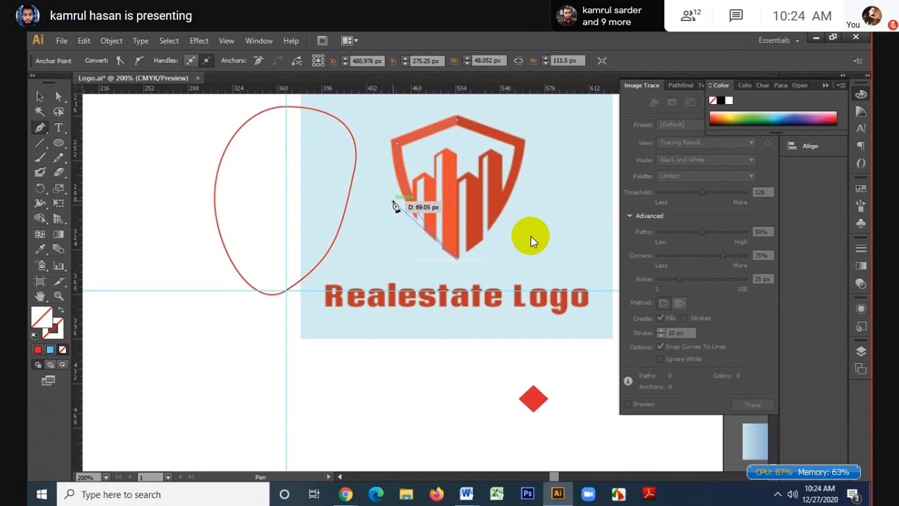
key("ctrl+z")
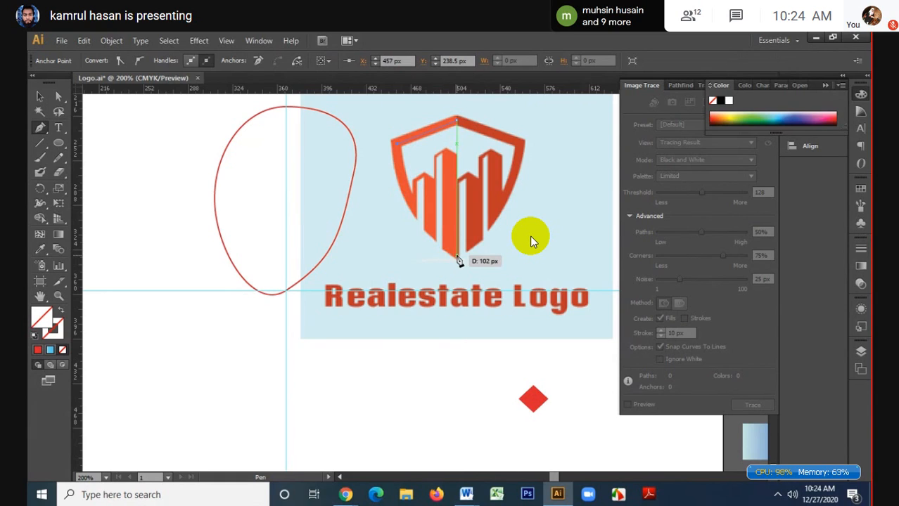
left_click(458, 259)
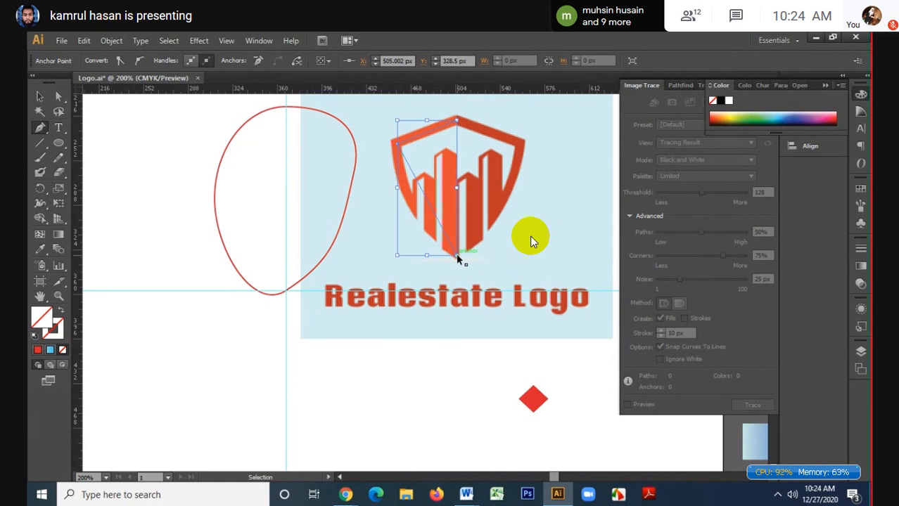
key("ctrl+z")
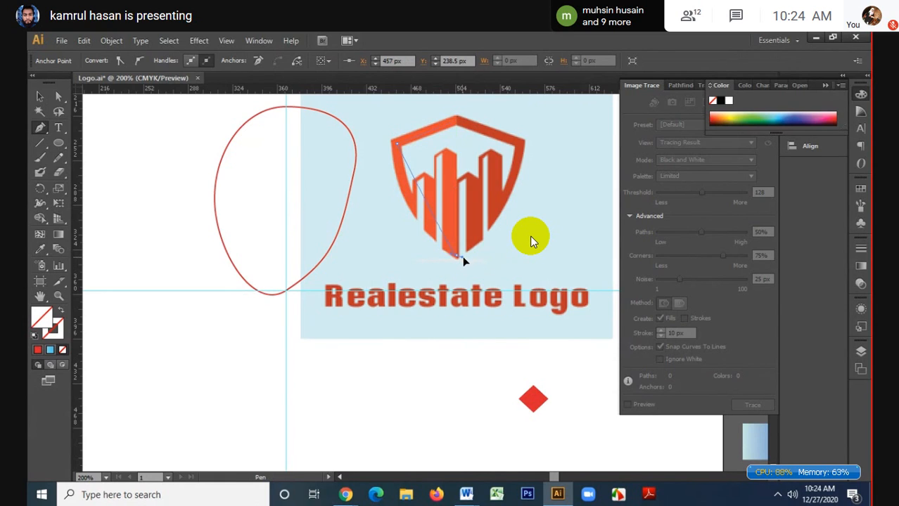
- Draw a curved Pen segment along the shield's left side to its bottom tip and make the end anchor a corner point
left_click(455, 254)
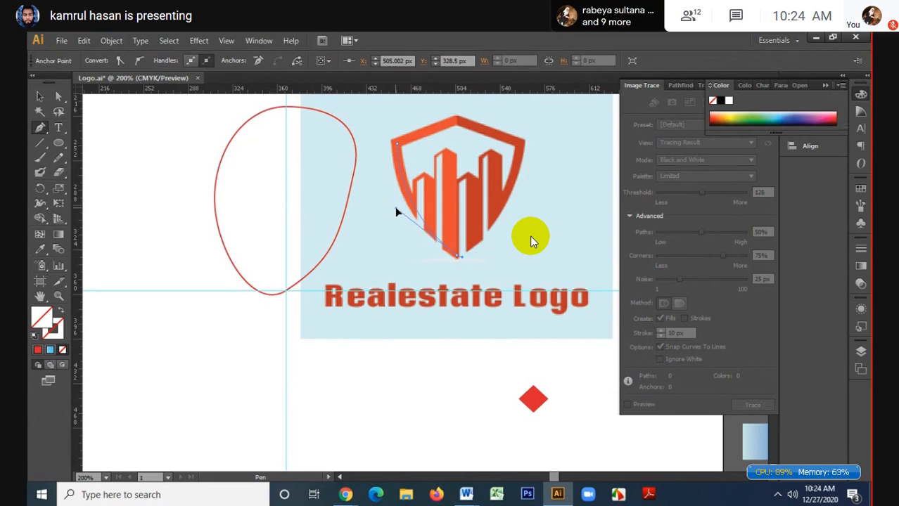
left_click(456, 256)
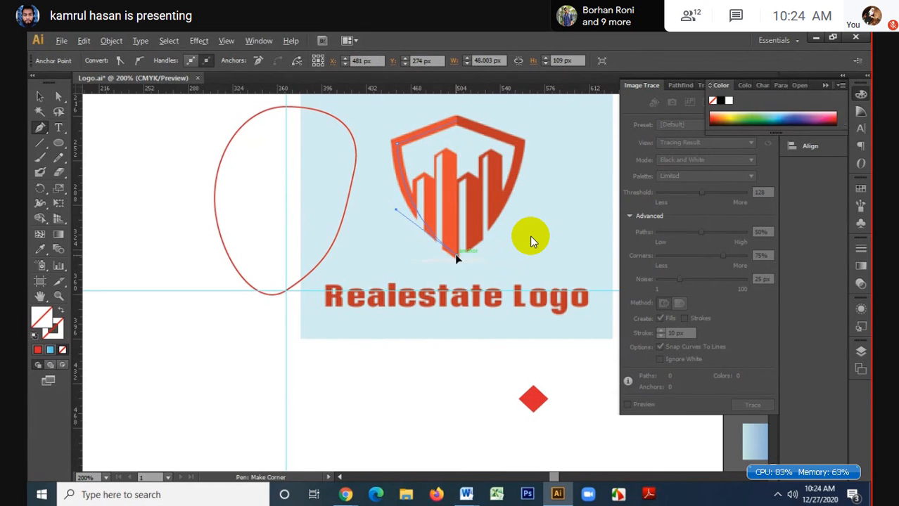
left_click(455, 256)
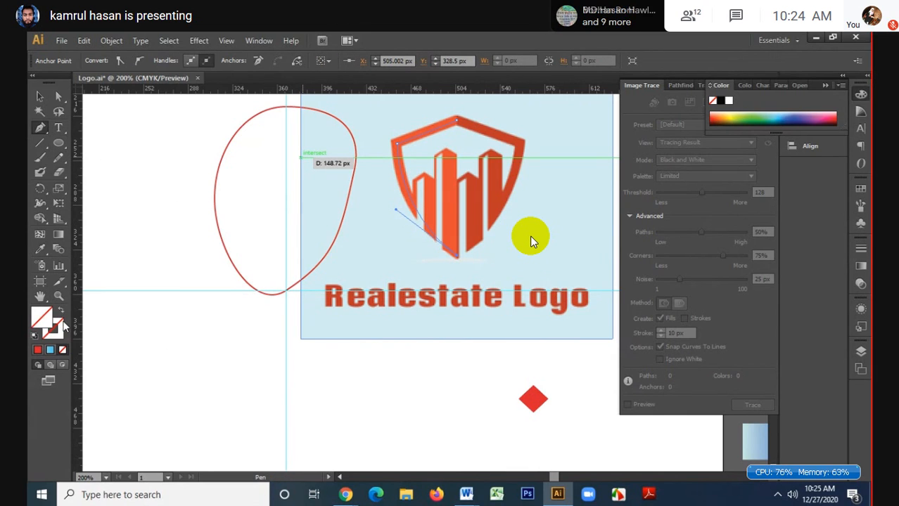
- Give the traced left-half shield path a red stroke and set its weight to 8 pt
left_click(57, 329)
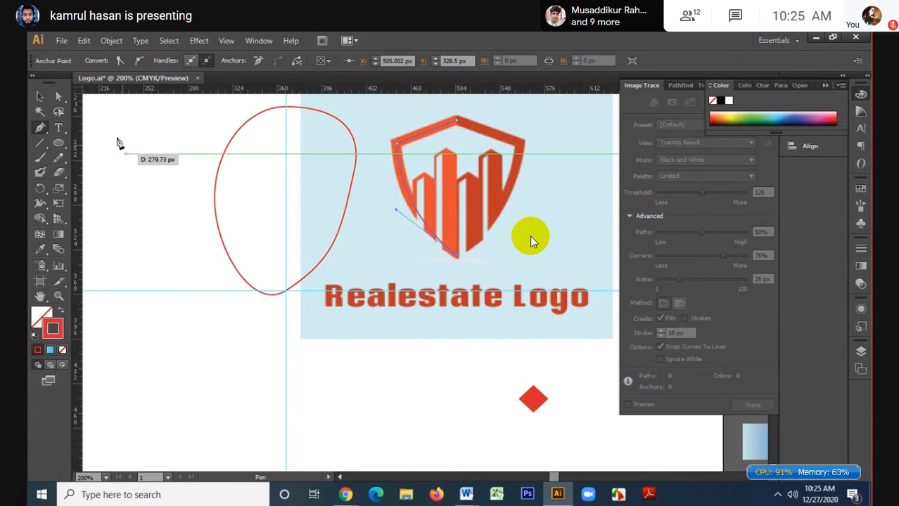
left_click(39, 97)
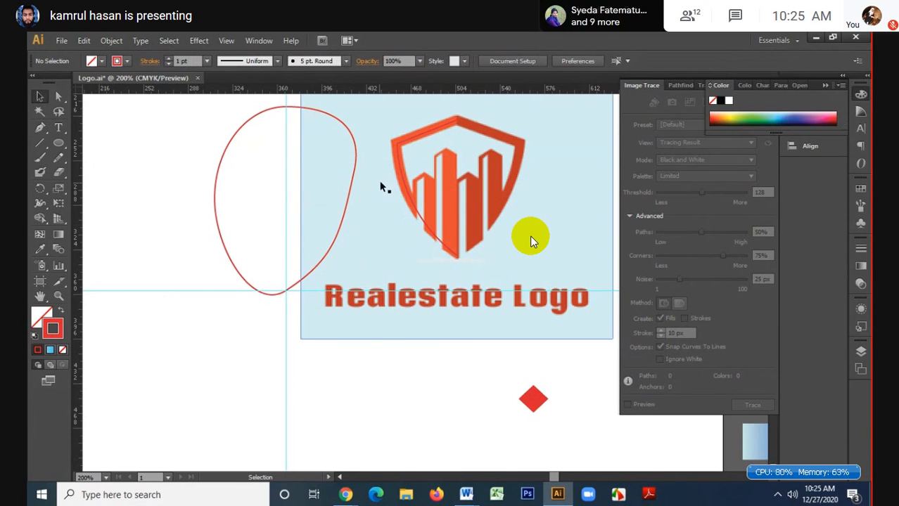
left_click(407, 177)
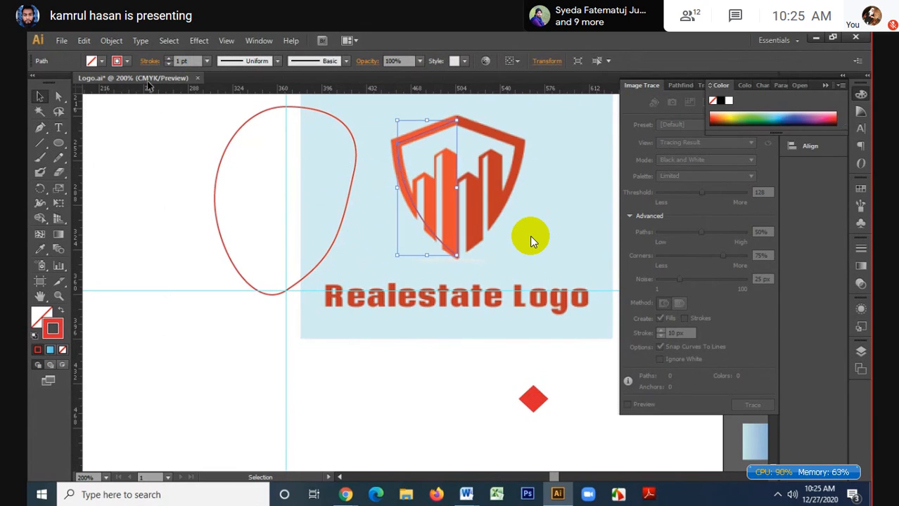
left_click(185, 61)
type("10")
key("Return")
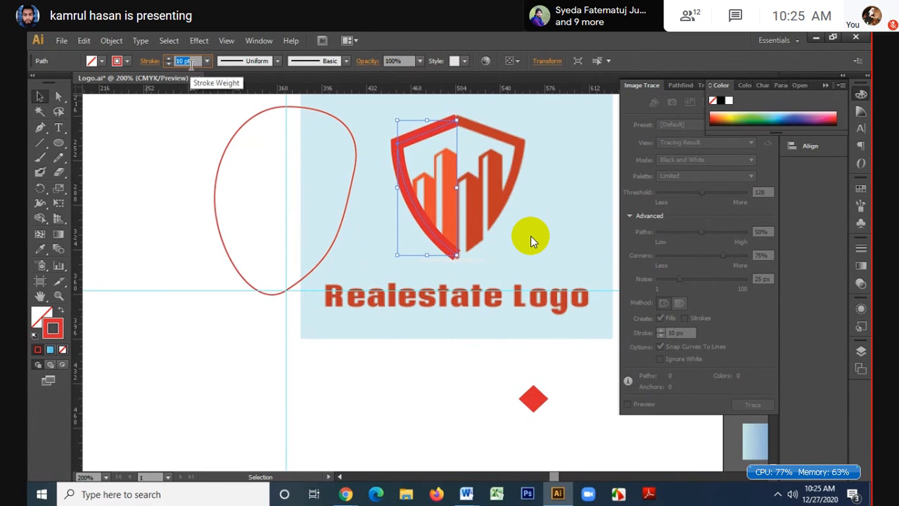
key("Down")
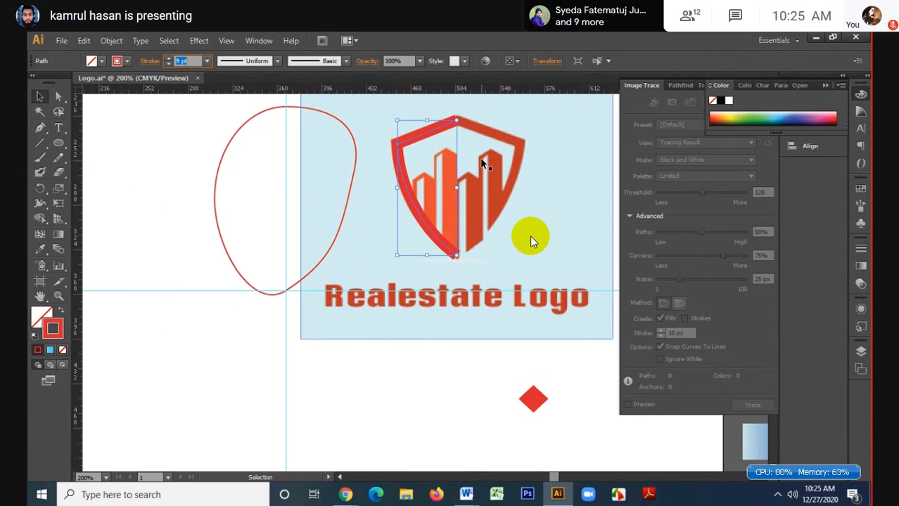
scroll(481, 144, "up", 1)
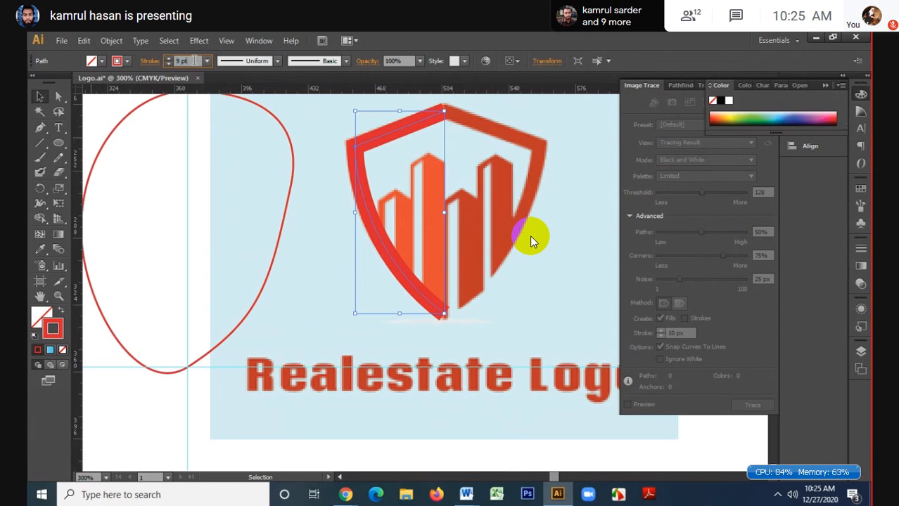
key("Down")
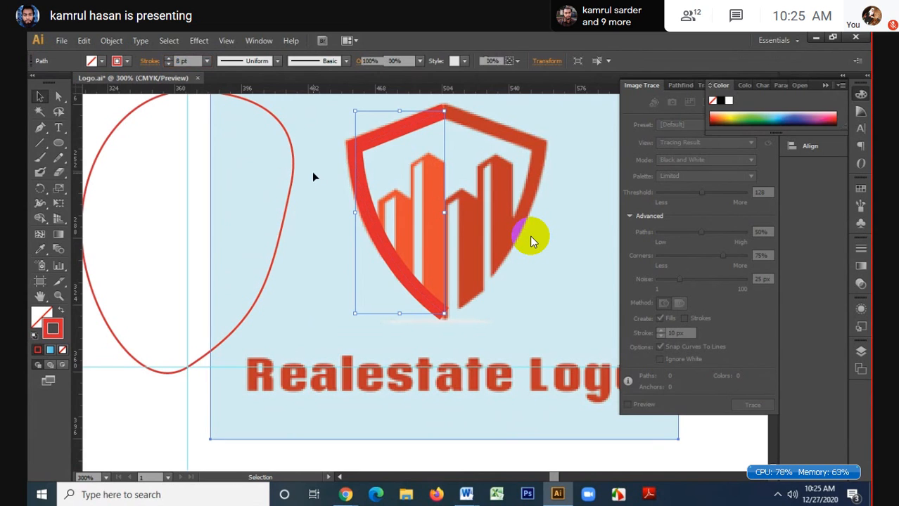
- Create a copy of the half-shield path reflected across the vertical axis
left_click(313, 174)
left_click(359, 182)
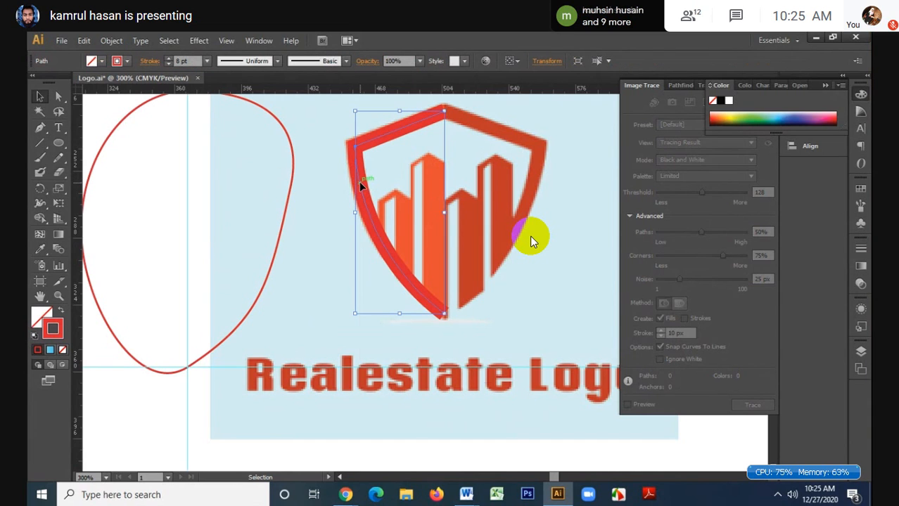
right_click(359, 181)
mouse_move(429, 345)
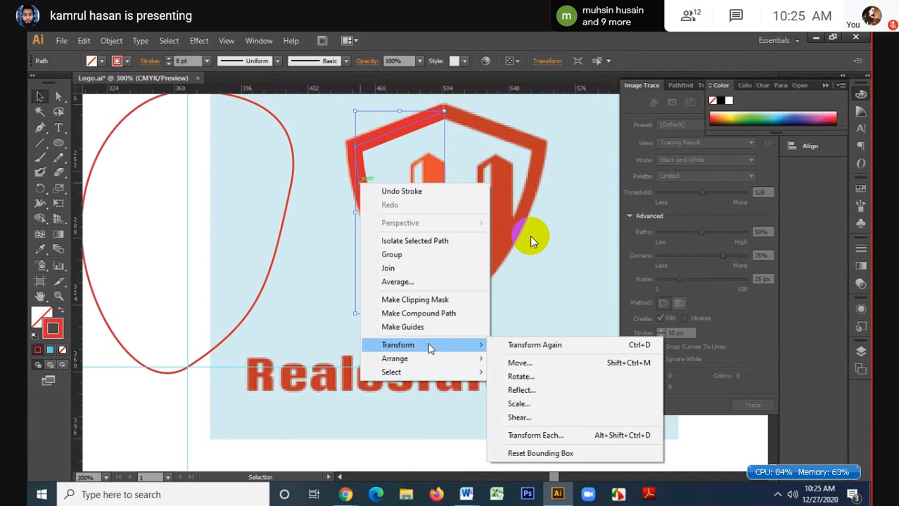
left_click(532, 393)
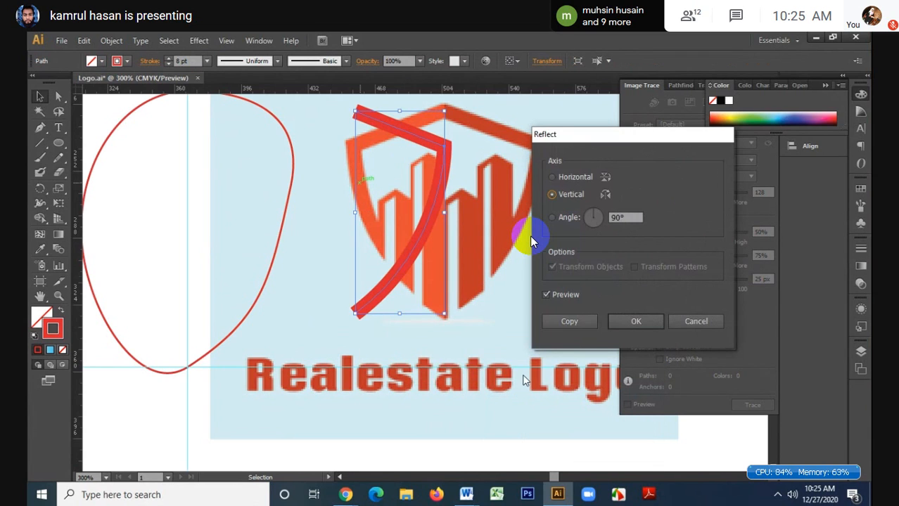
left_click(571, 322)
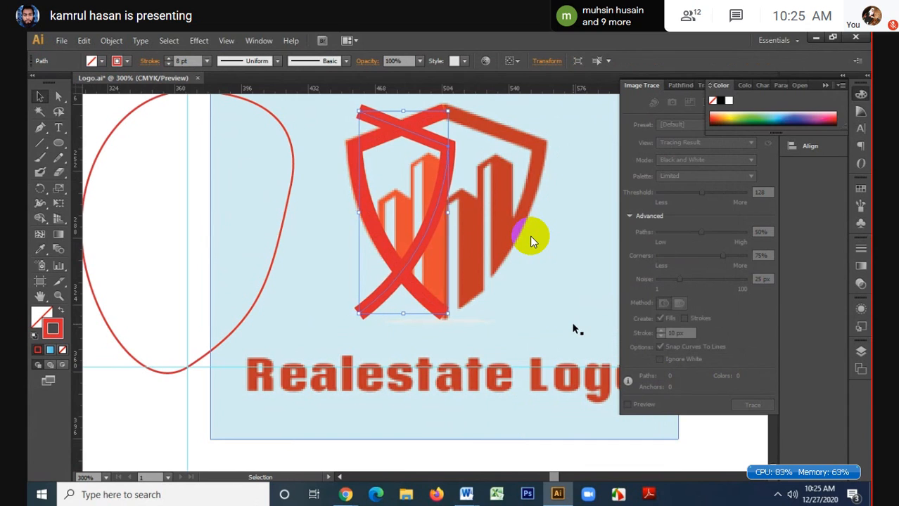
- Move the reflected copy rightward until it covers the right half of the reference shield
key("Right")
key("Right")
key("Right")
key("Right")
key("Right")
key("Right")
key("Right")
key("Right")
key("Right")
key("Right")
key("Right")
key("Right")
key("Right")
key("Right")
key("Right")
key("Right")
key("Right")
key("Right")
key("Right")
key("Right")
key("Right")
key("Right")
key("Right")
key("Right")
key("Right")
key("Right")
key("Right")
key("Right")
key("Right")
key("Right")
key("Right")
key("Right")
key("Right")
key("Right")
key("Right")
key("Right")
key("Right")
key("Right")
key("Right")
key("Right")
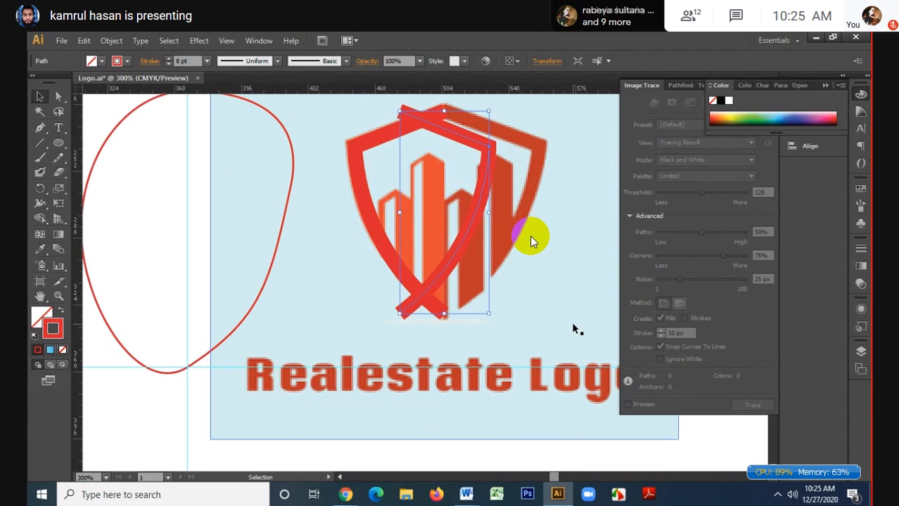
key("Right")
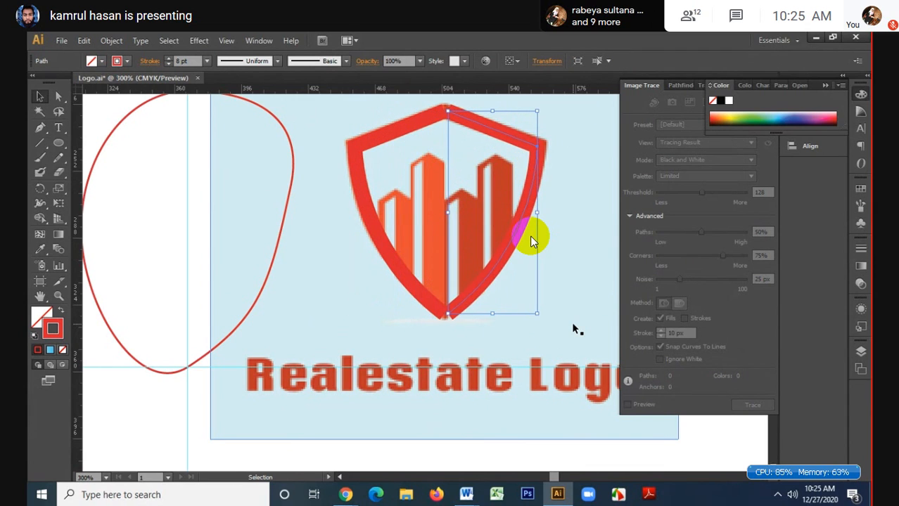
- Shift the reflected half slightly left so its bottom endpoint meets the left half's bottom endpoint exactly
scroll(450, 303, "up", 1)
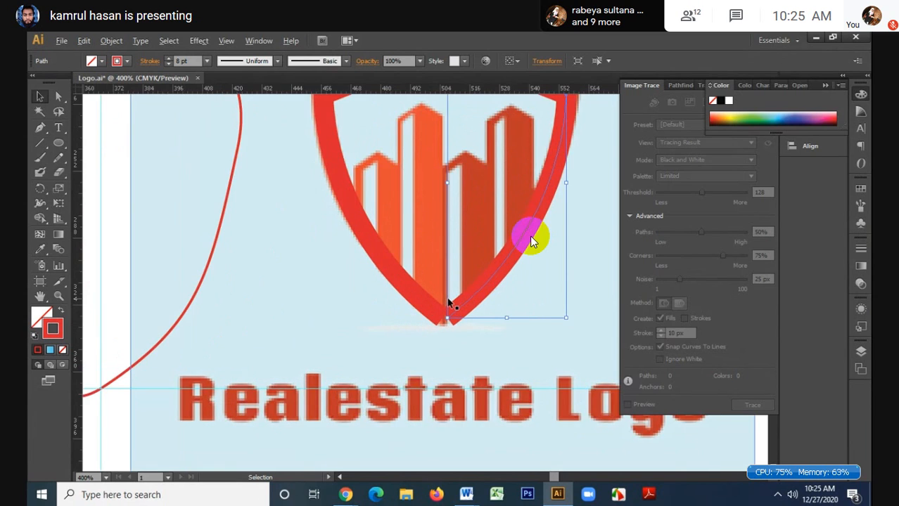
scroll(447, 302, "up", 5)
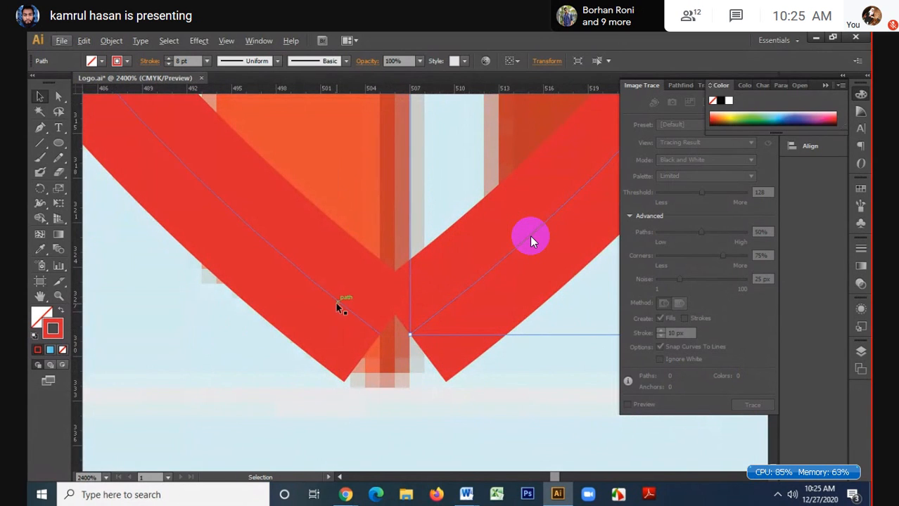
key("Left")
key("Left")
key("Left")
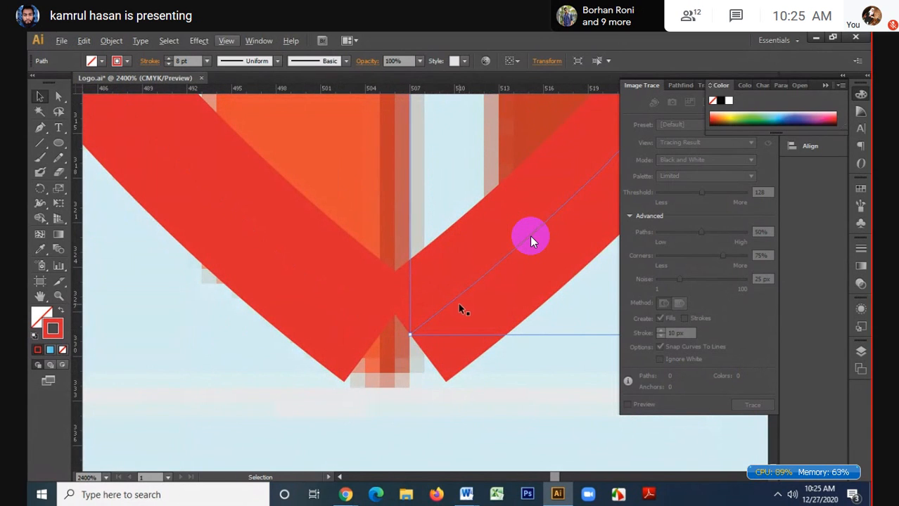
left_click_drag(450, 303, 419, 316)
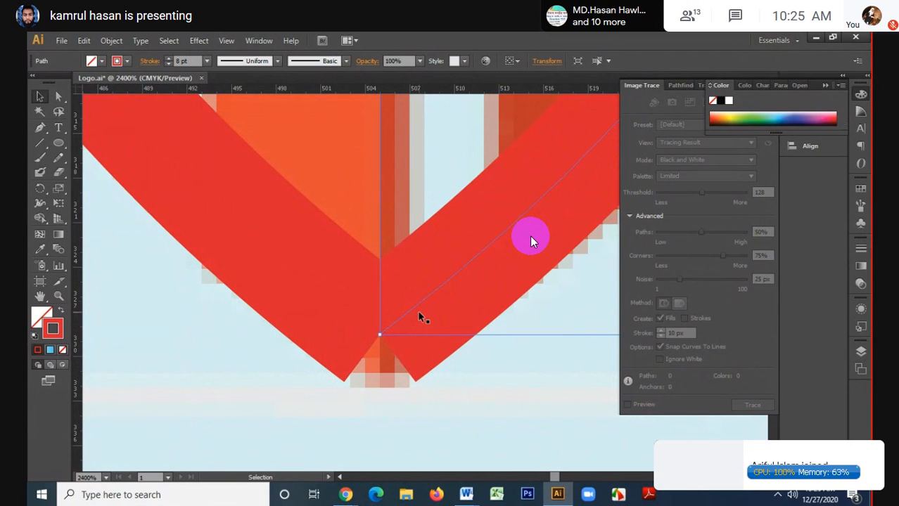
- Select both shield halves and join them into one path at the bottom tip
left_click(331, 293, "shift")
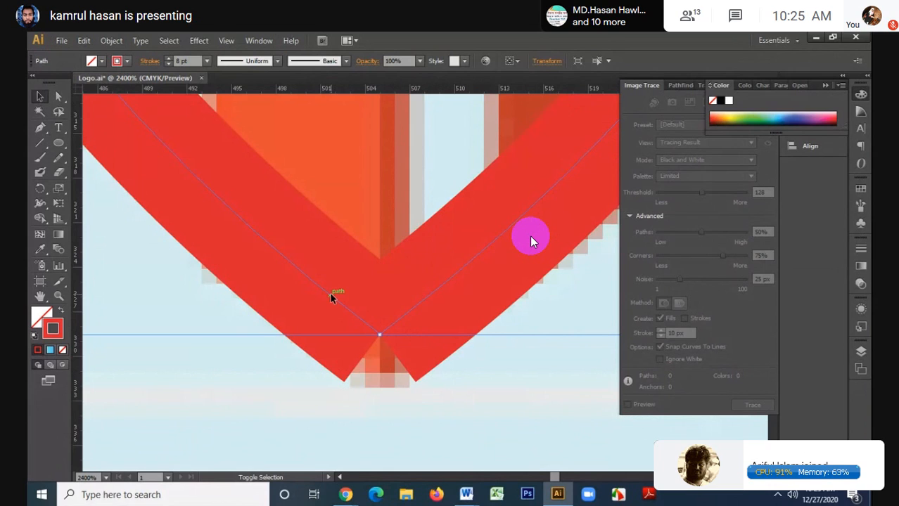
right_click(344, 307)
left_click(392, 195)
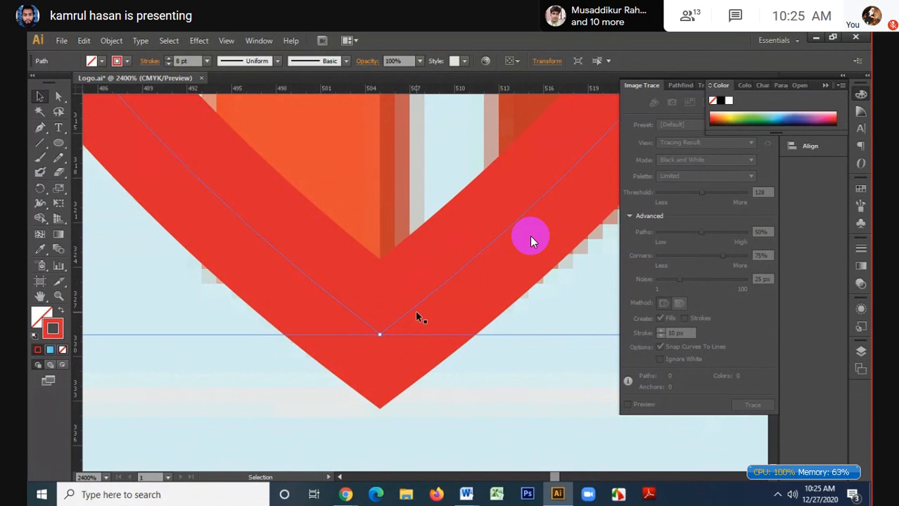
key("ctrl+z")
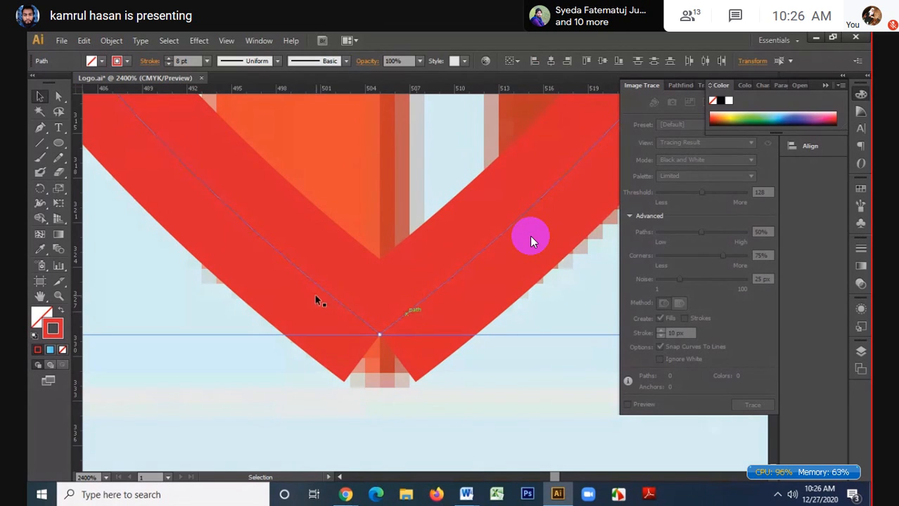
key("a")
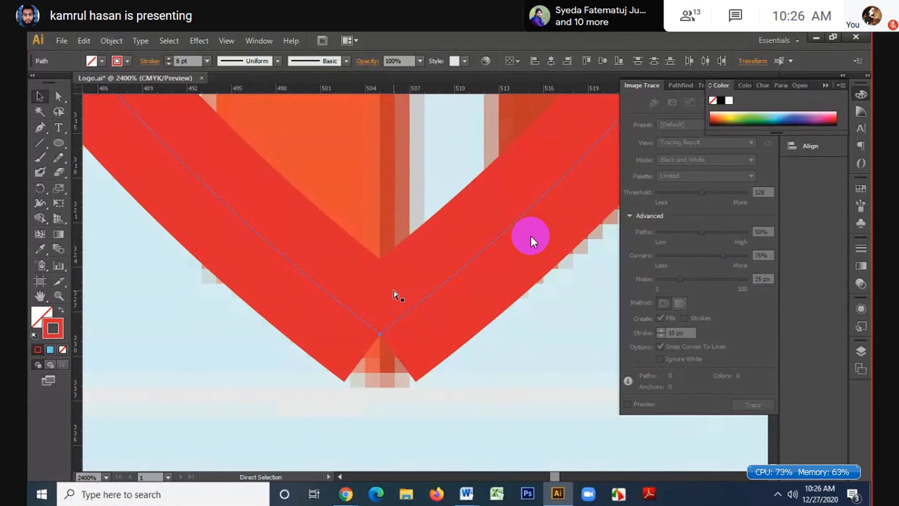
key("v")
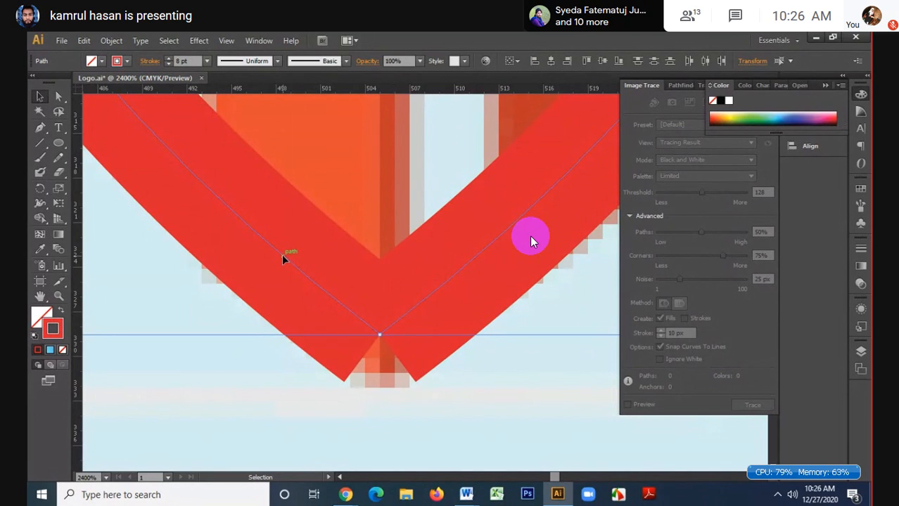
scroll(384, 331, "up", 3)
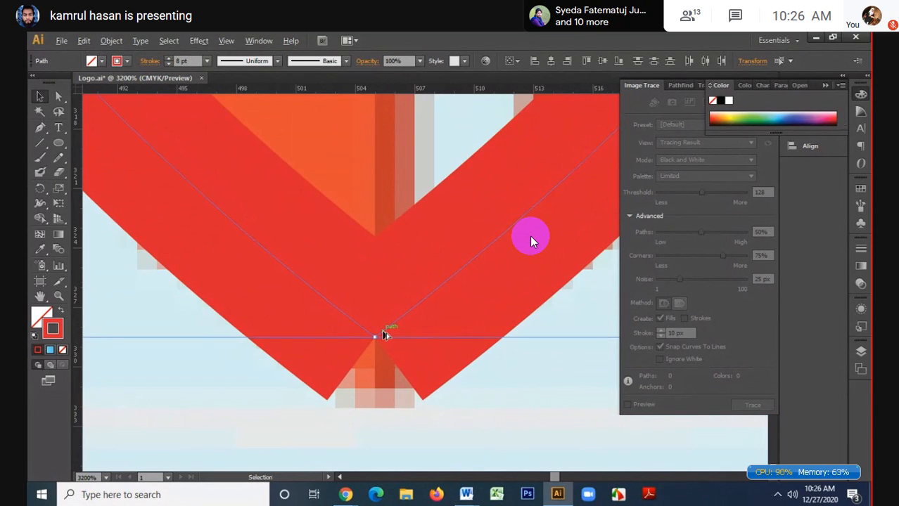
right_click(383, 331)
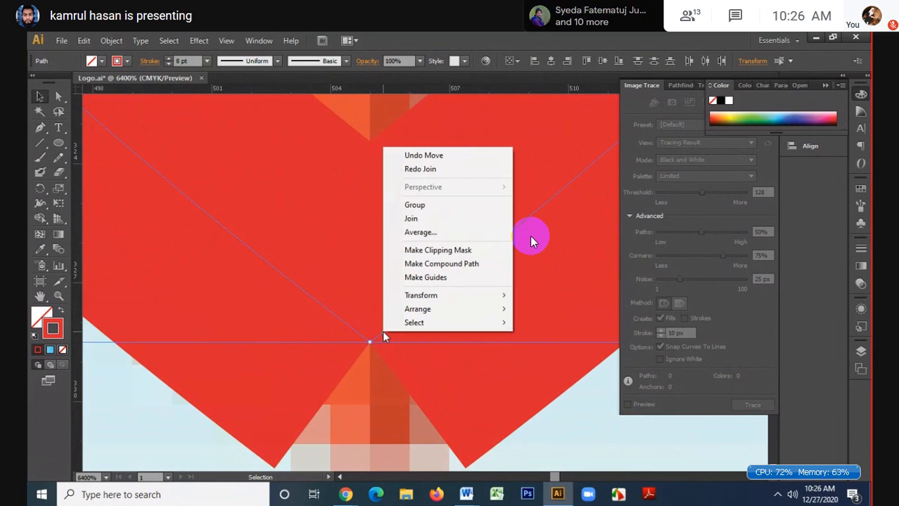
left_click(424, 221)
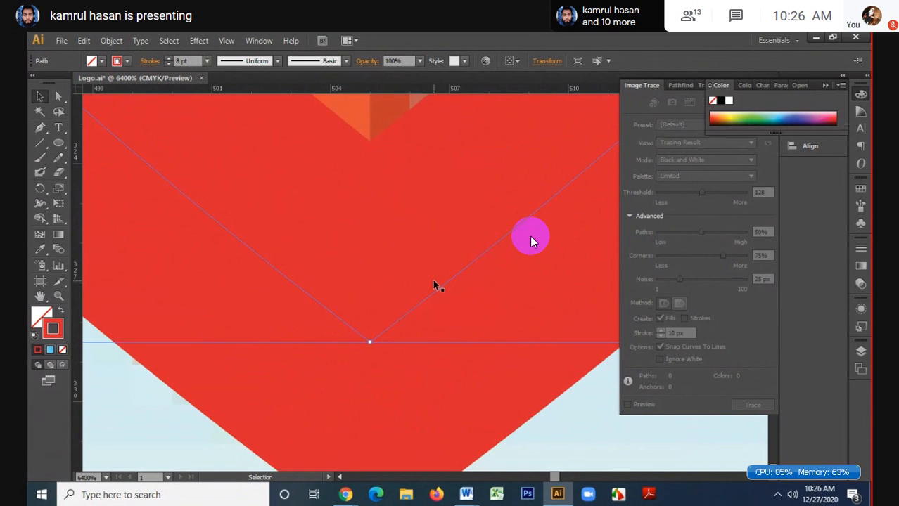
- Expand the joined shield path with Fill and Stroke enabled
scroll(434, 285, "down", 3)
scroll(434, 287, "down", 5)
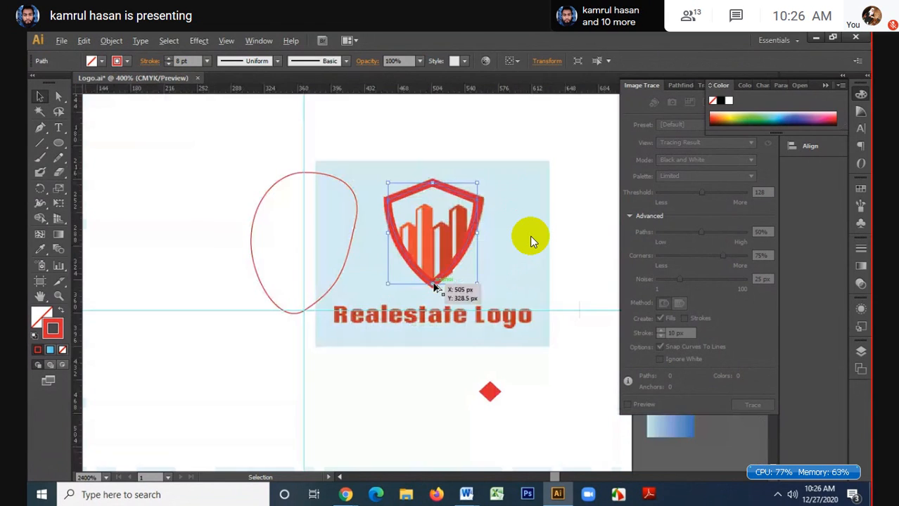
scroll(428, 185, "up", 4)
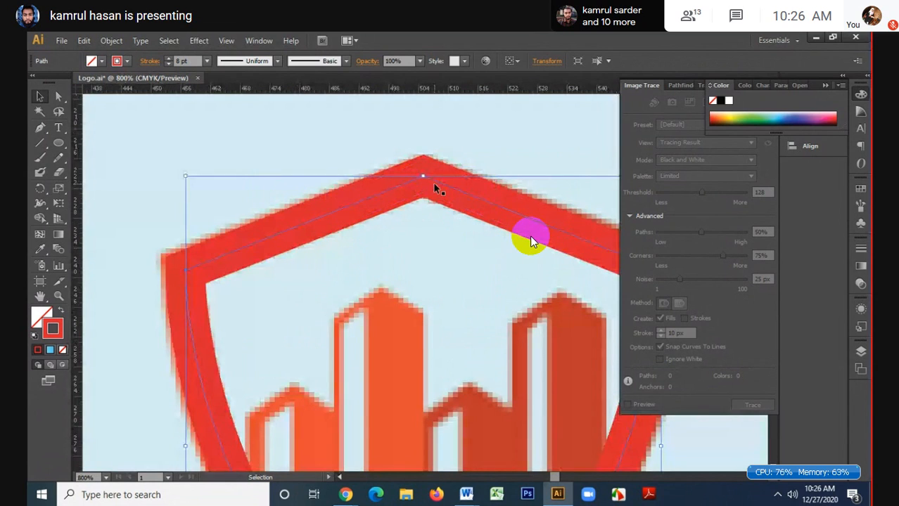
scroll(434, 186, "down", 1)
scroll(435, 187, "down", 4)
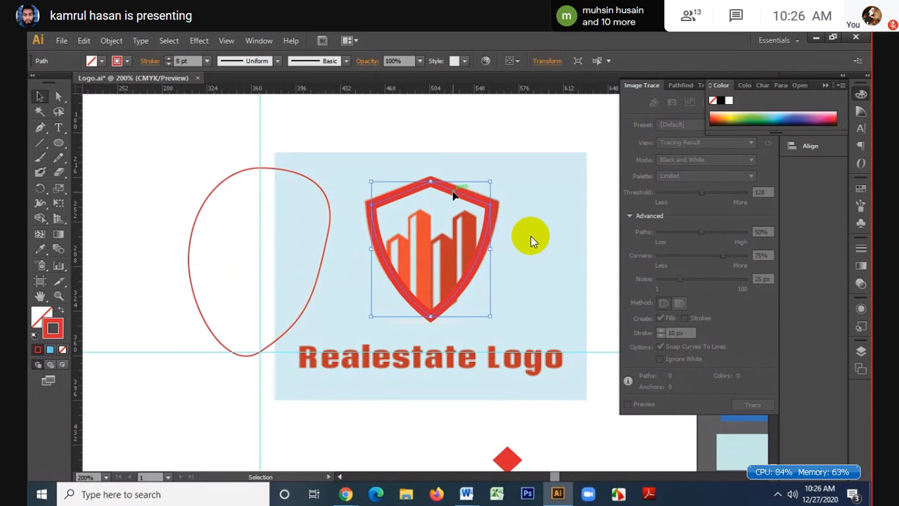
left_click(107, 41)
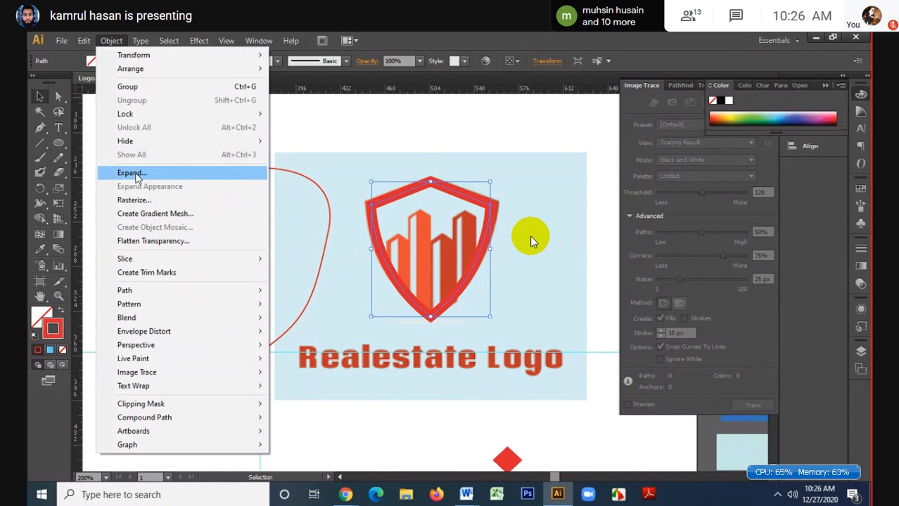
left_click(120, 172)
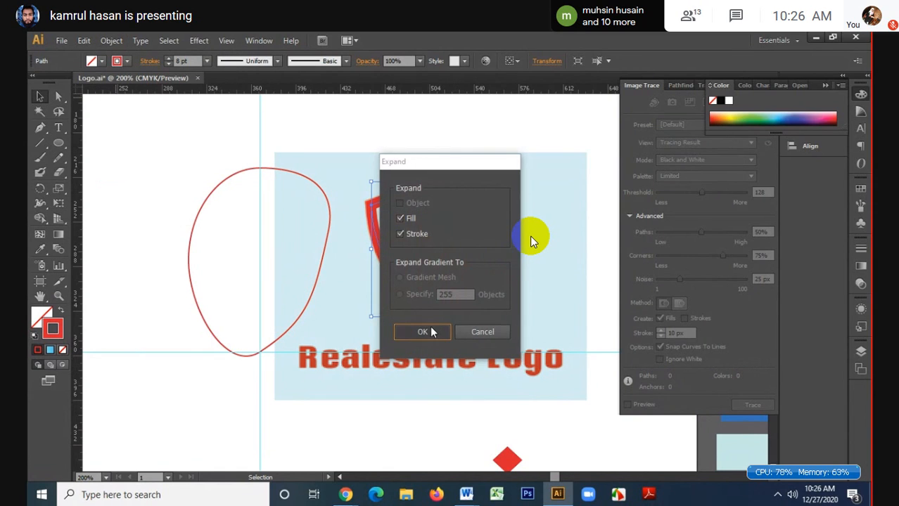
left_click(431, 328)
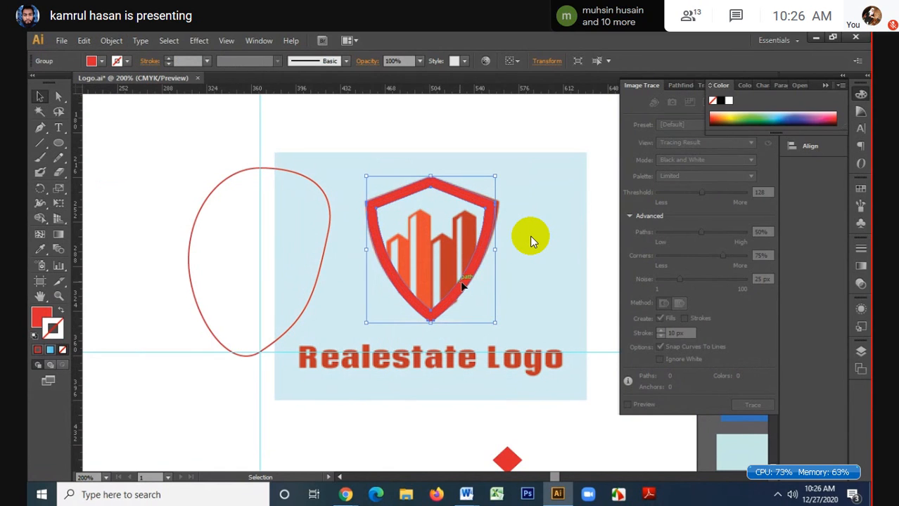
left_click_drag(459, 279, 571, 280)
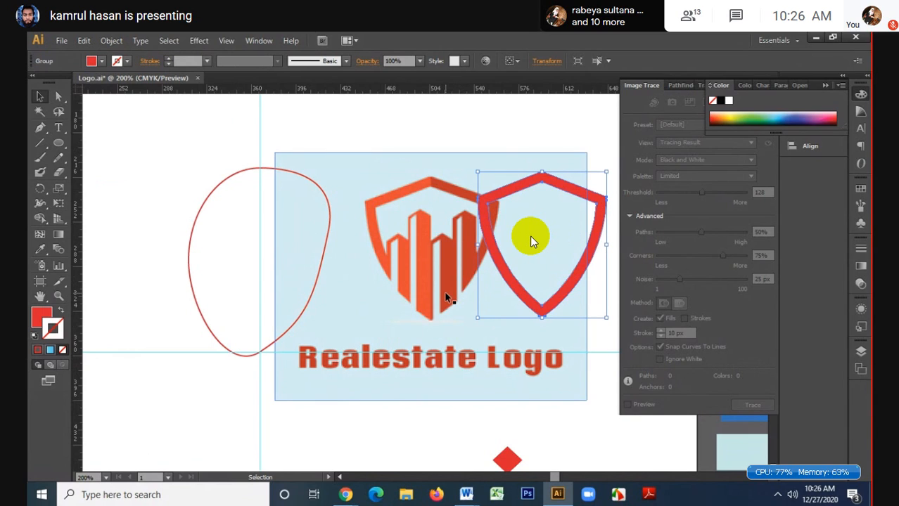
key("a")
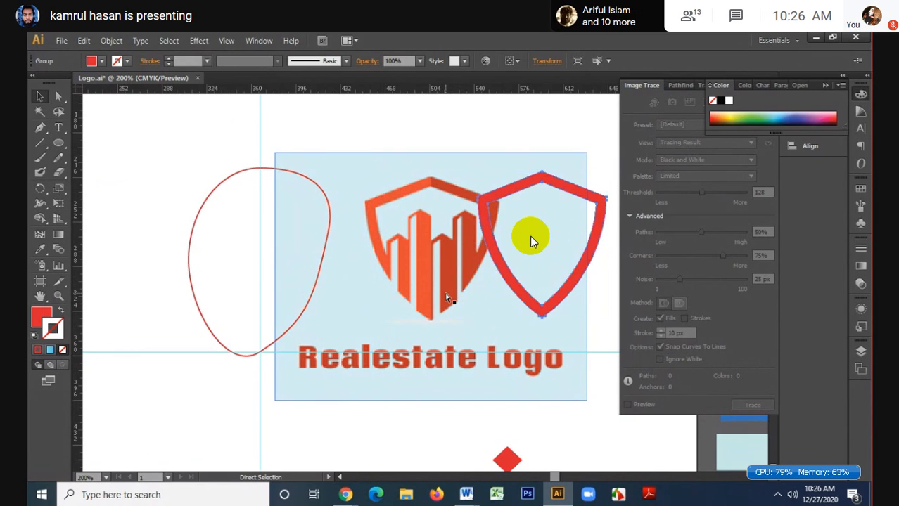
key("ctrl+z")
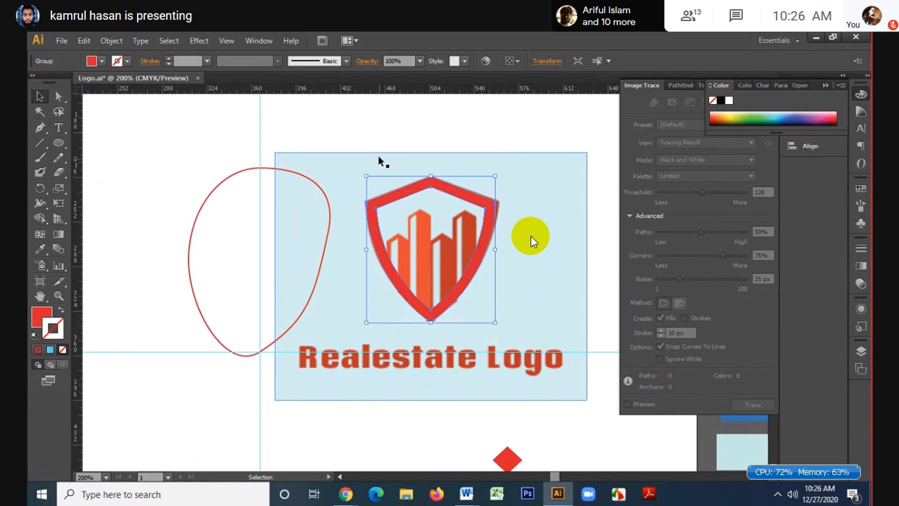
- Select the expanded shield together with the reference image and lock both
left_click_drag(369, 131, 400, 203)
key("ctrl+2")
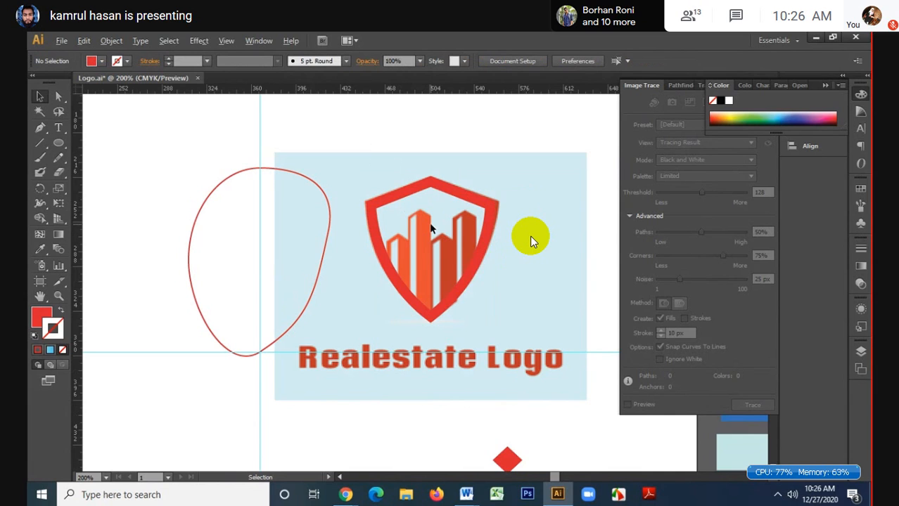
- Draw a narrow red rectangle over the right face of the tall central-left tower, extending to the shield's bottom tip
scroll(431, 228, "up", 2)
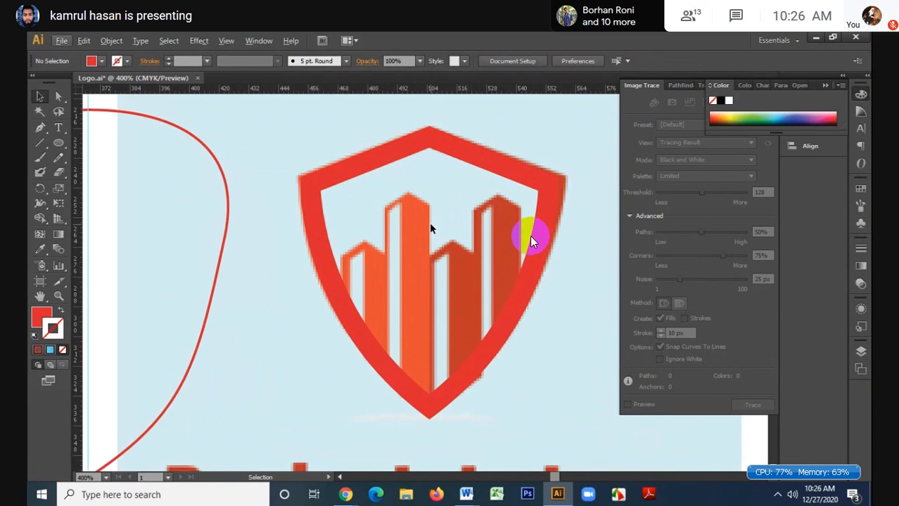
left_click(58, 145)
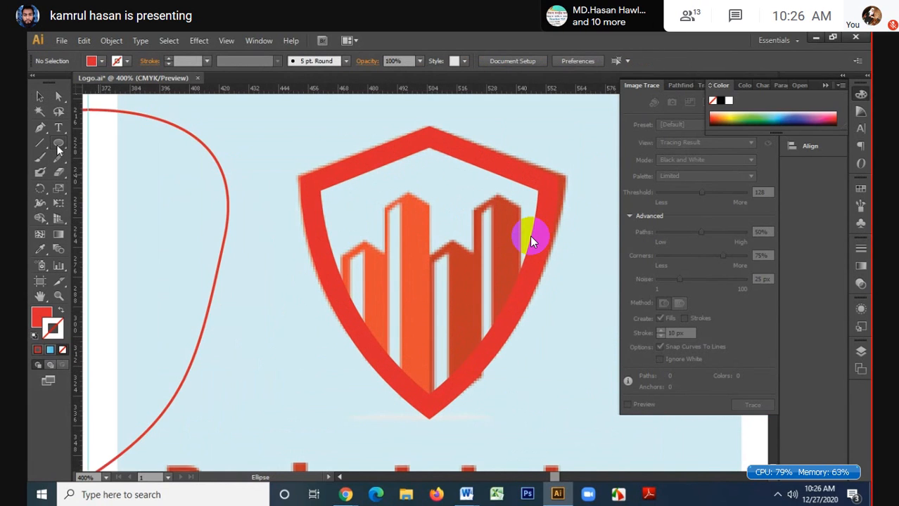
left_click_drag(59, 148, 99, 145)
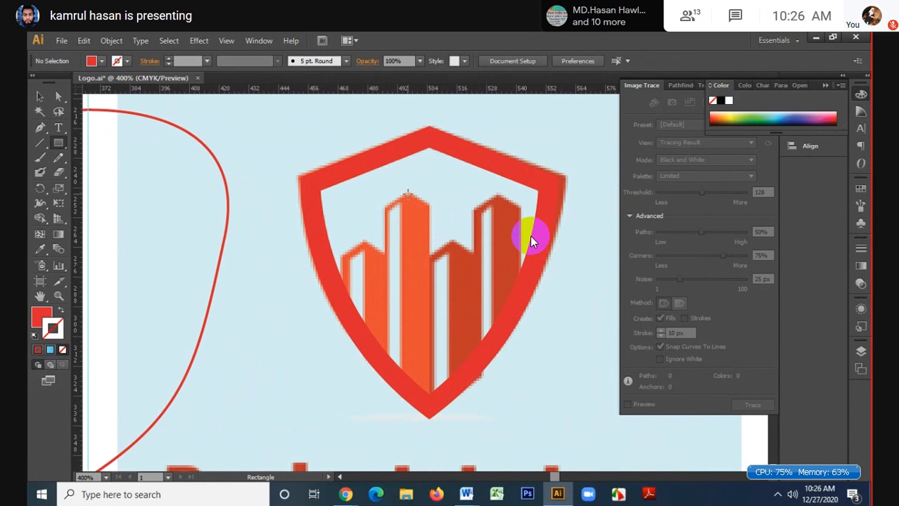
left_click_drag(407, 193, 429, 420)
left_click(40, 97)
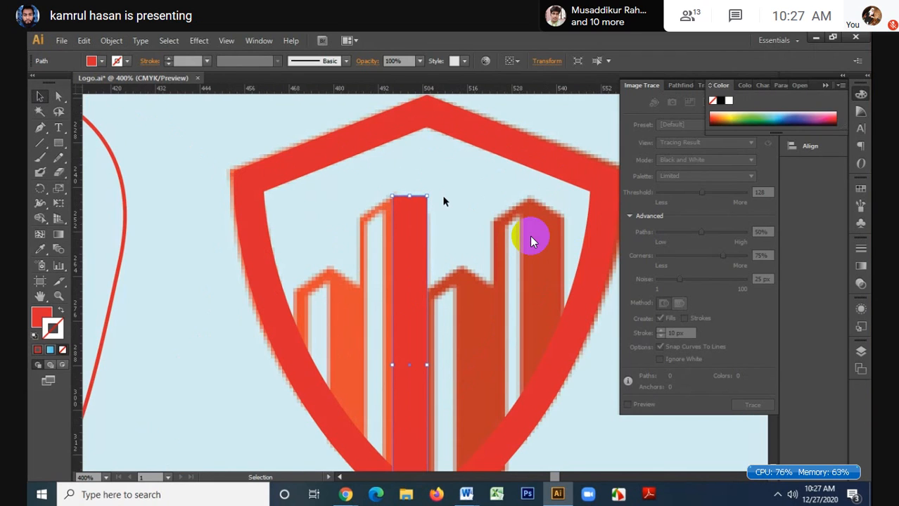
scroll(444, 200, "up", 3)
scroll(415, 188, "down", 1)
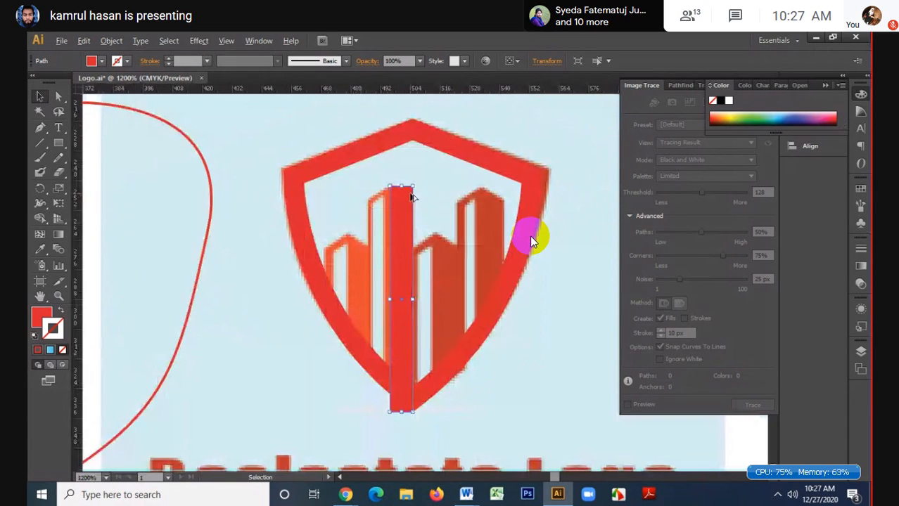
scroll(413, 196, "up", 3)
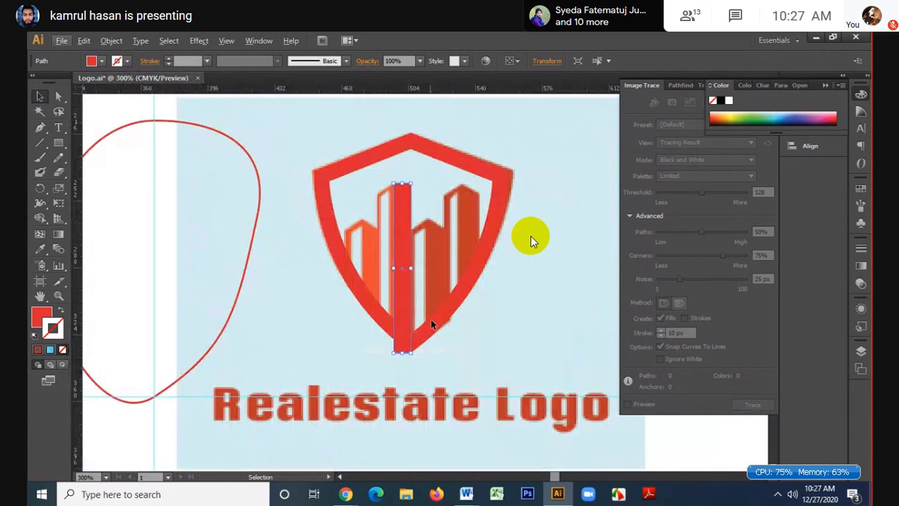
left_click(457, 291)
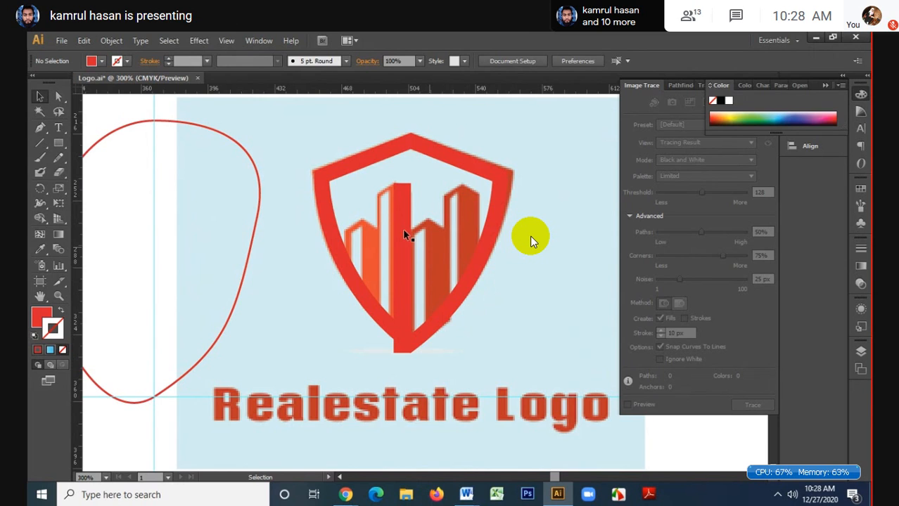
- Move the rectangle's top-right anchor down 5 px to match the tower's sloping roof
scroll(395, 189, "up", 1)
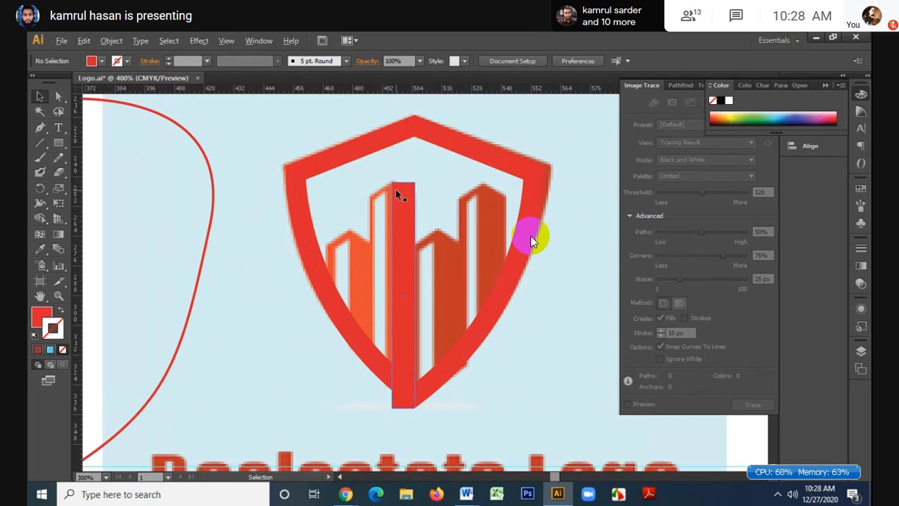
left_click(396, 191)
scroll(395, 190, "up", 2)
left_click(58, 97)
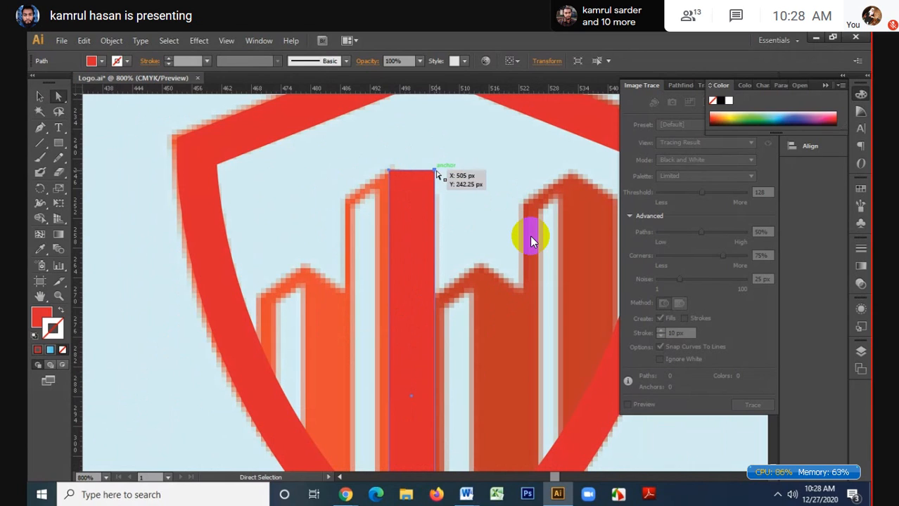
left_click(434, 171)
key("Down")
key("Down")
key("Down")
key("Down")
key("Down")
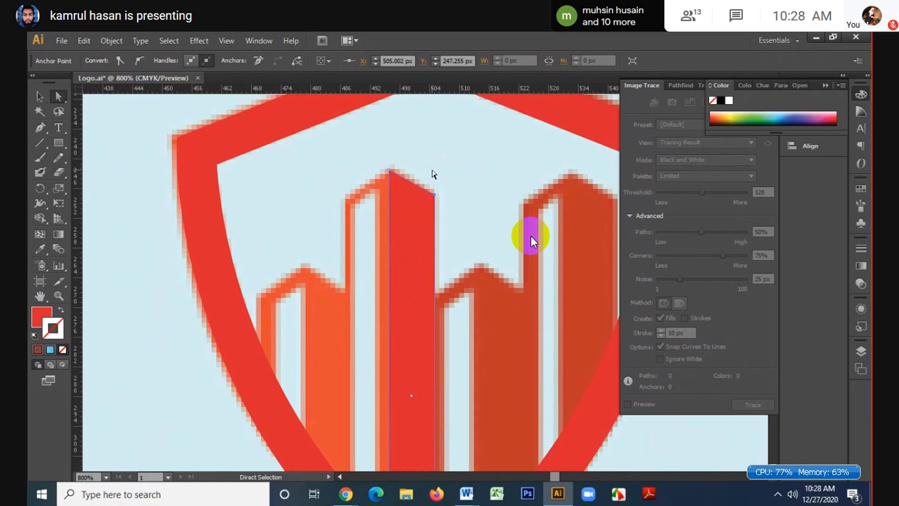
left_click(40, 96)
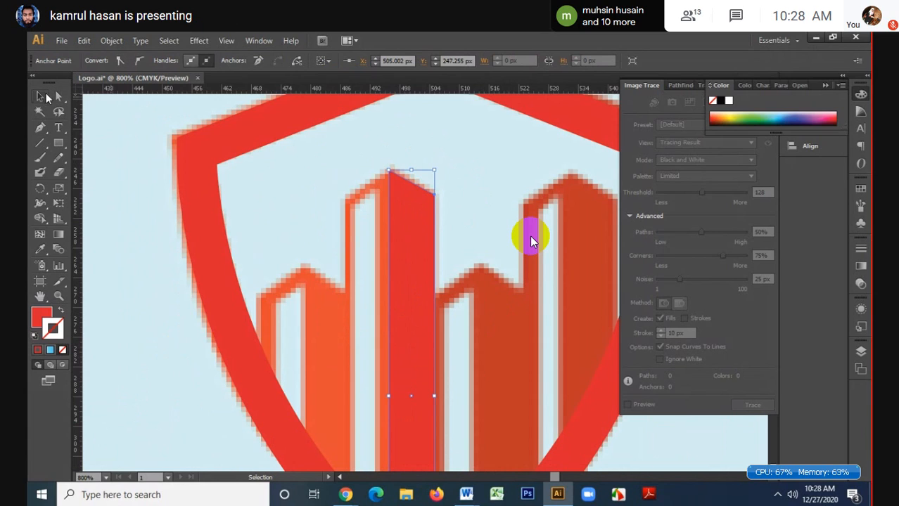
- Create a copy of the sloped tower face reflected across the vertical axis
right_click(416, 228)
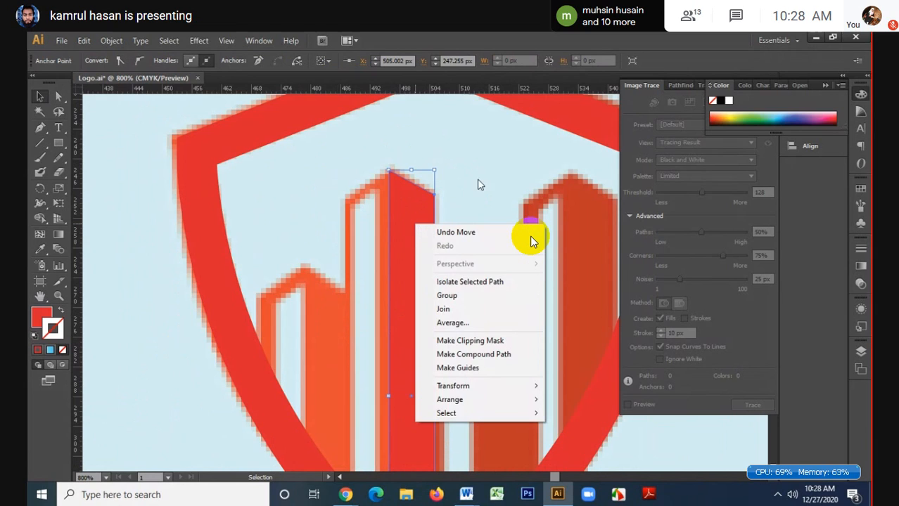
left_click(479, 180)
left_click(478, 180)
left_click(408, 204)
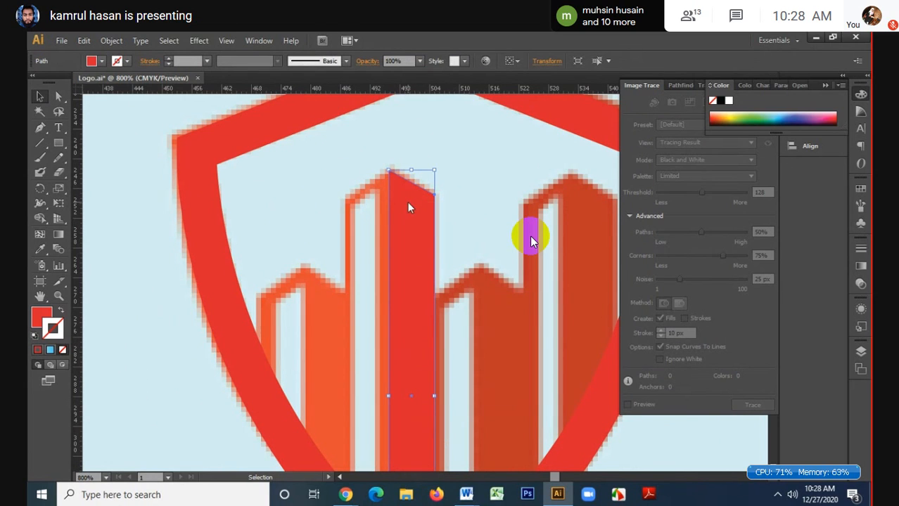
right_click(408, 203)
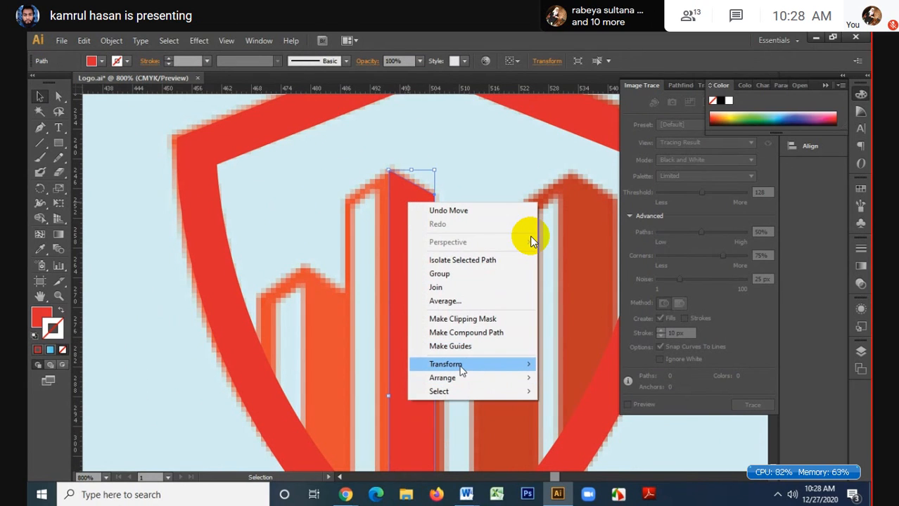
mouse_move(473, 365)
left_click(577, 410)
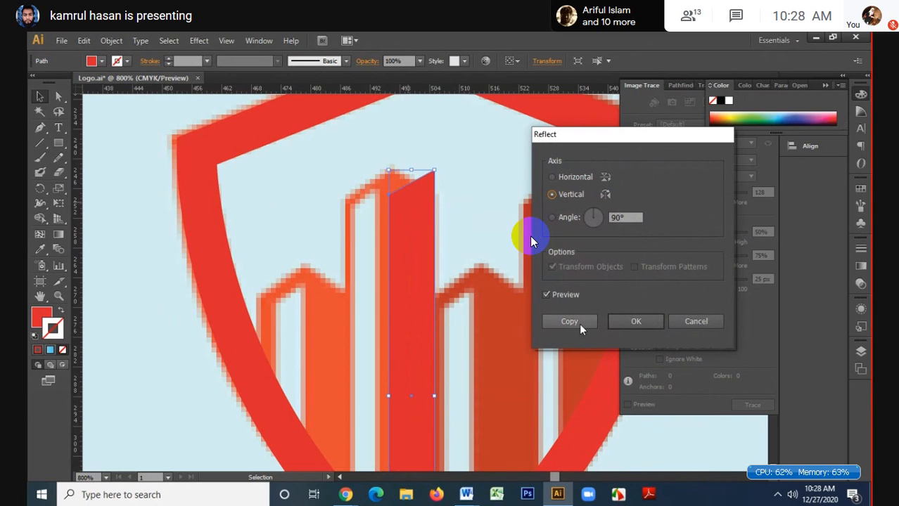
left_click(579, 322)
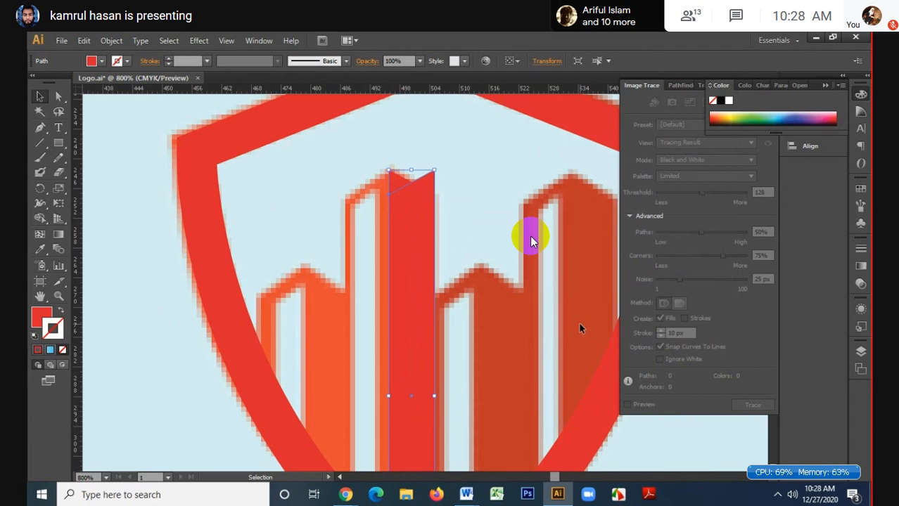
- Shift the reflected copy left until its inner edge meets the original face exactly at the roof peak
key("Left")
key("Left")
key("Left")
key("Left")
key("Left")
key("Left")
key("Left")
key("Left")
key("Left")
key("Left")
key("Left")
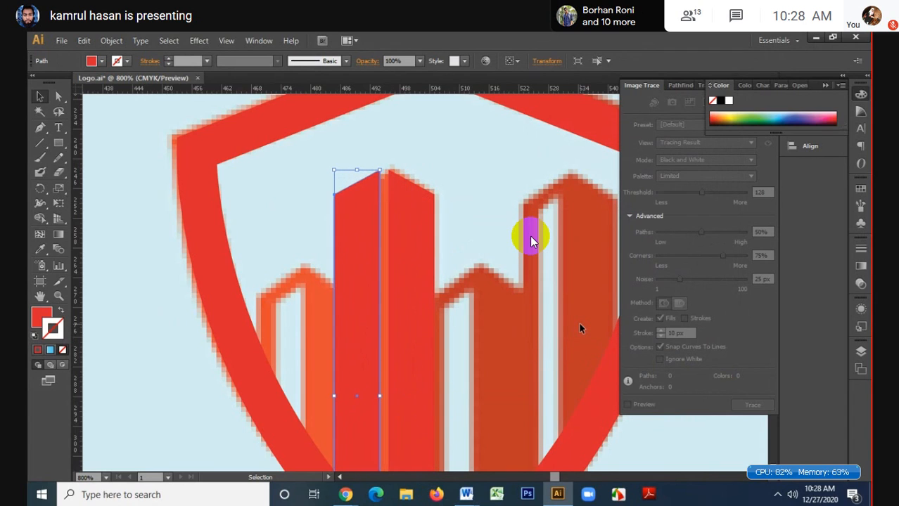
scroll(396, 184, "up", 2)
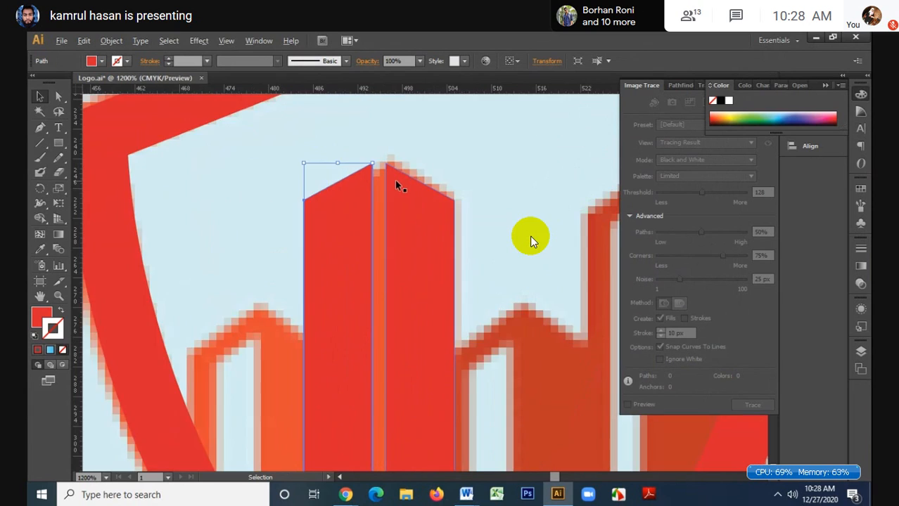
key("ctrl+plus")
left_click_drag(205, 161, 280, 165)
left_click(413, 129)
scroll(425, 134, "down", 4)
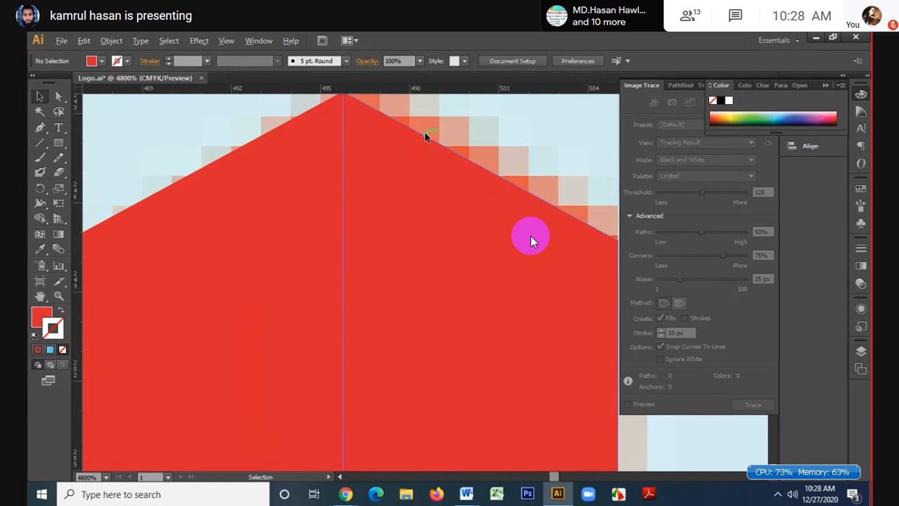
scroll(425, 137, "down", 4)
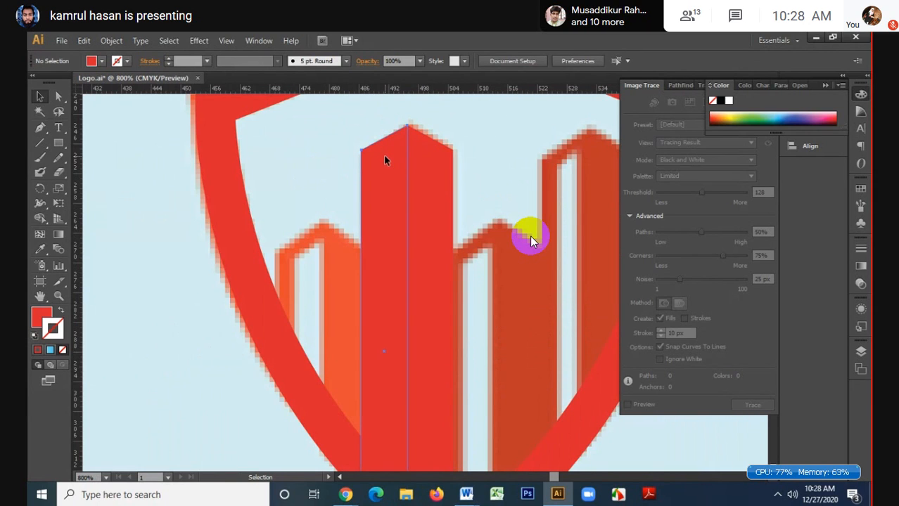
- Offset the path of the tower's left face by -2 px with Miter joins
left_click(384, 159)
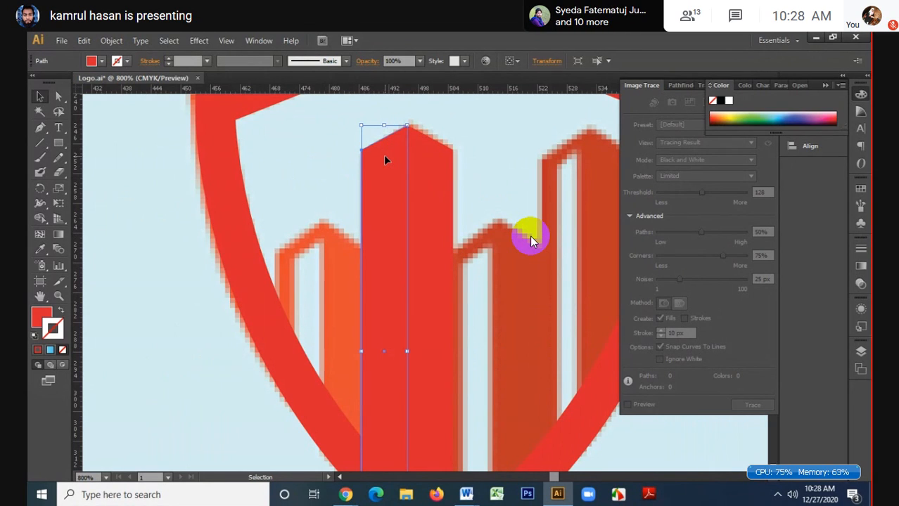
left_click(115, 41)
mouse_move(138, 305)
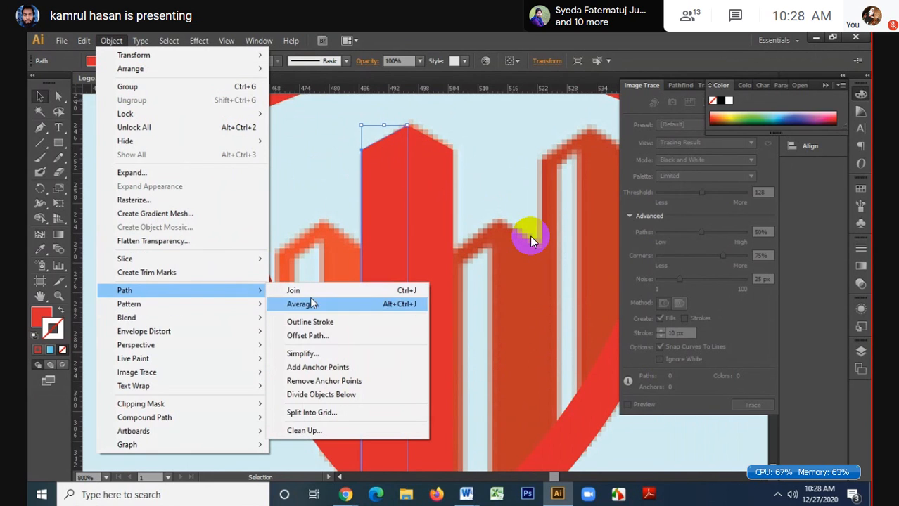
left_click(315, 336)
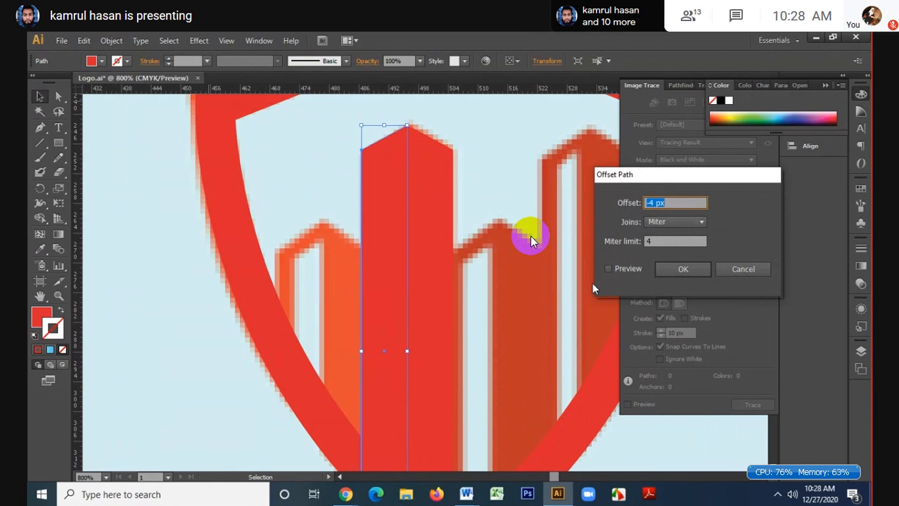
left_click(608, 268)
left_click(673, 203)
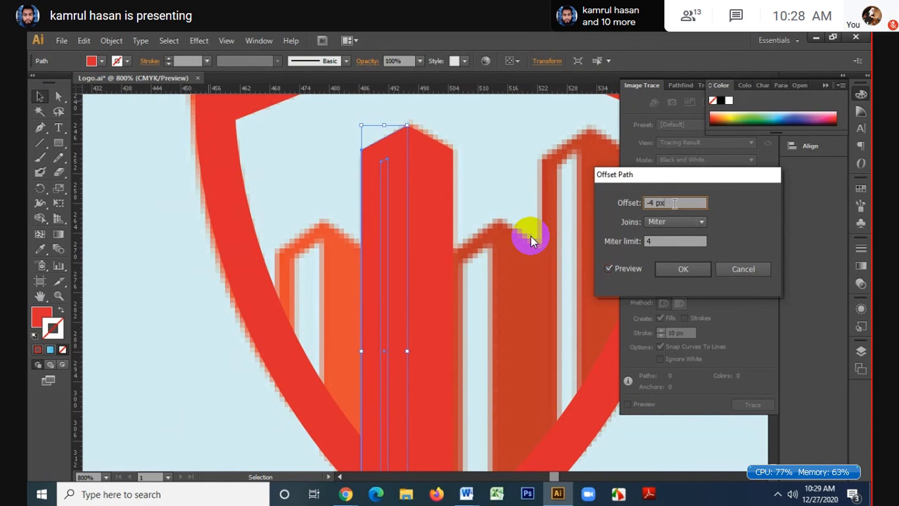
key("Up")
key("Up")
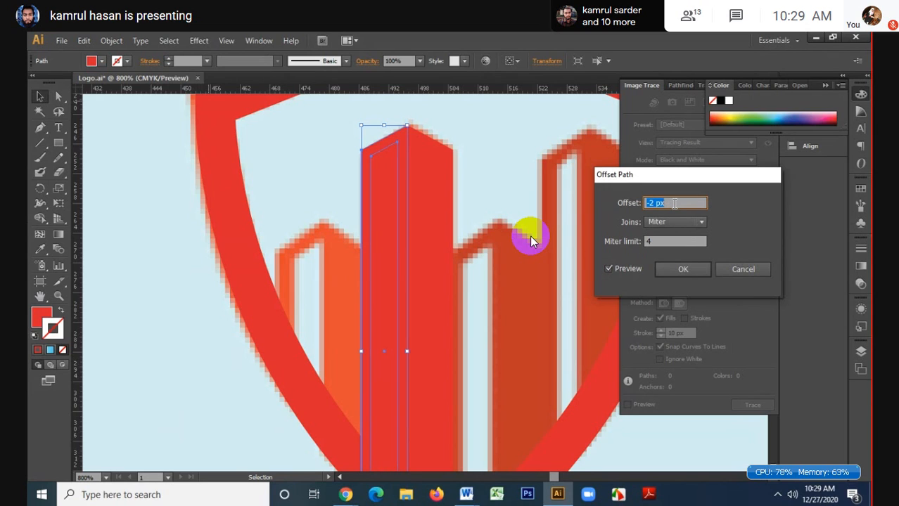
left_click(683, 269)
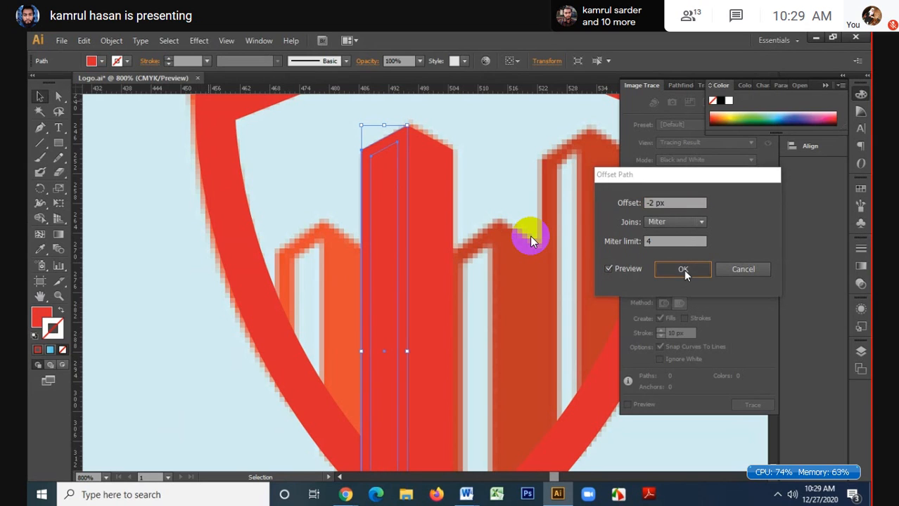
- Fill the inset path on the tower's left face with white and deselect it
left_click(102, 60)
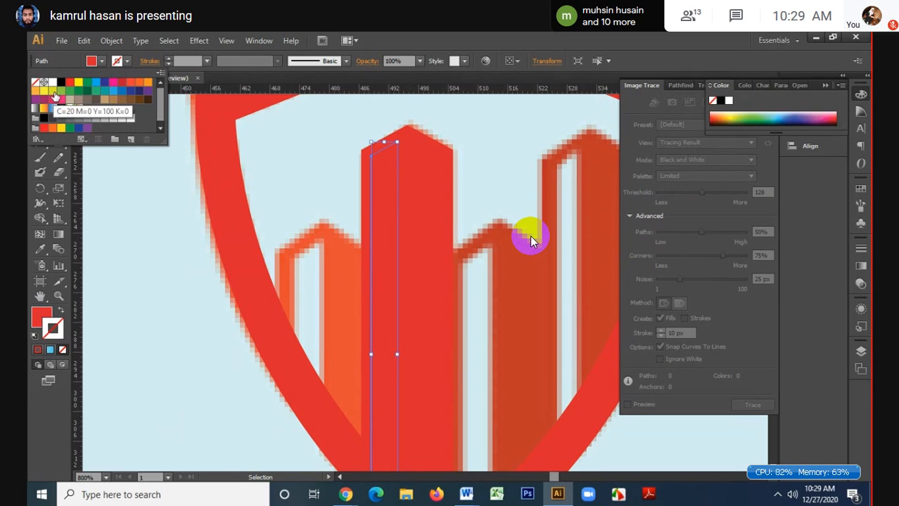
left_click(52, 84)
left_click(329, 147)
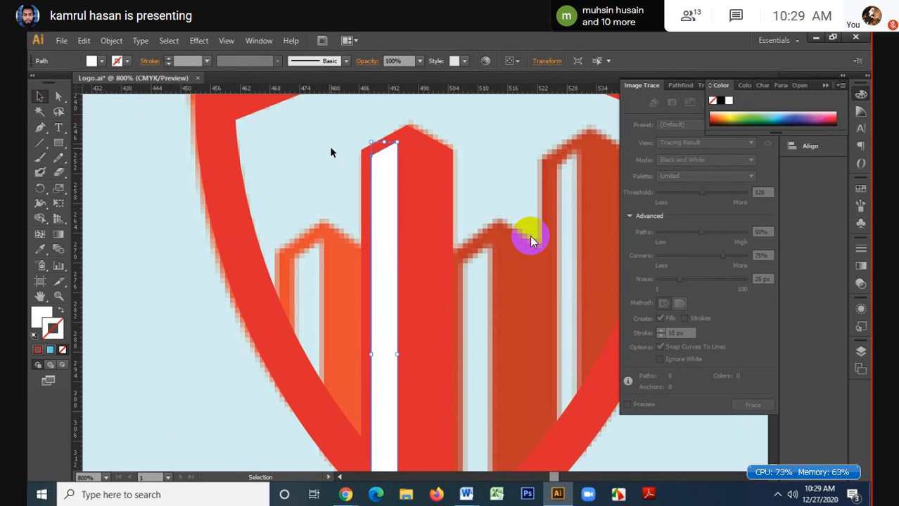
left_click(329, 146)
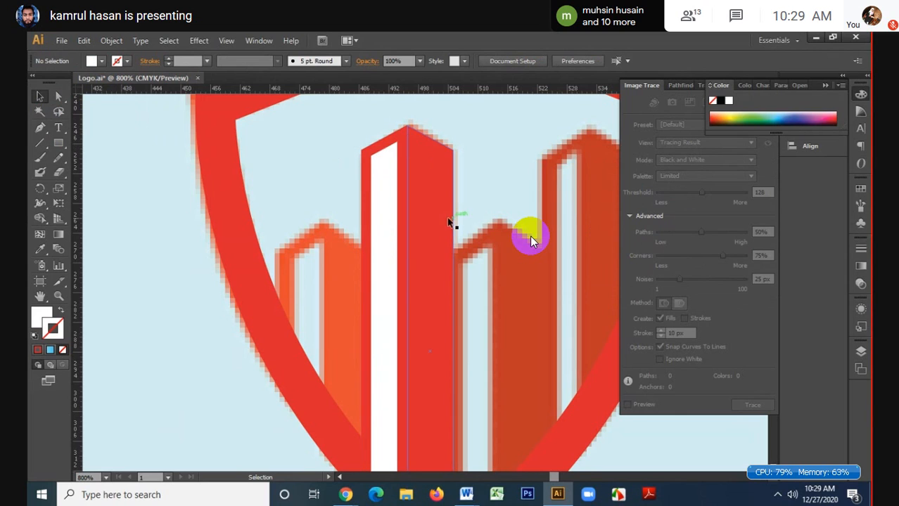
left_click(392, 143)
key("i")
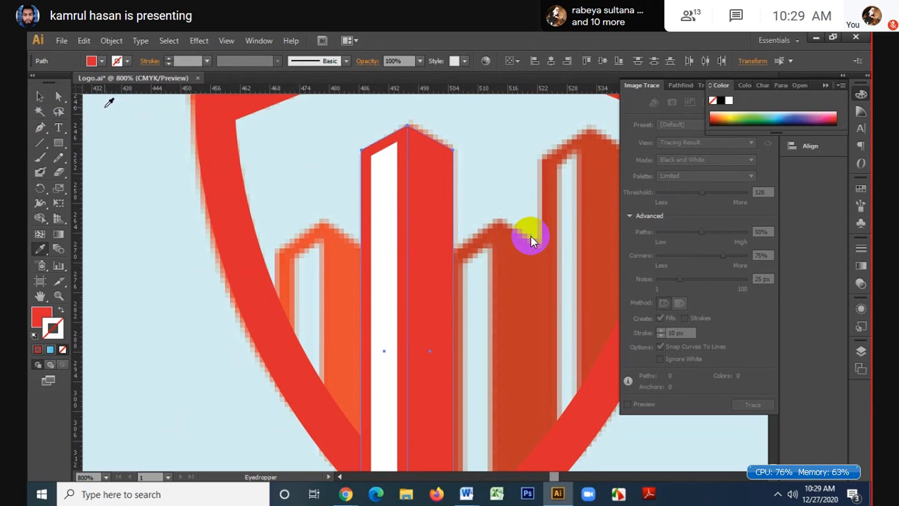
left_click(46, 95)
- Duplicate the complete tower over the shorter building on its left and scale the copy down slightly
left_click_drag(331, 126, 433, 192)
left_click_drag(337, 128, 335, 277)
left_click_drag(359, 219, 352, 227)
scroll(336, 255, "up", 1)
scroll(336, 254, "up", 1)
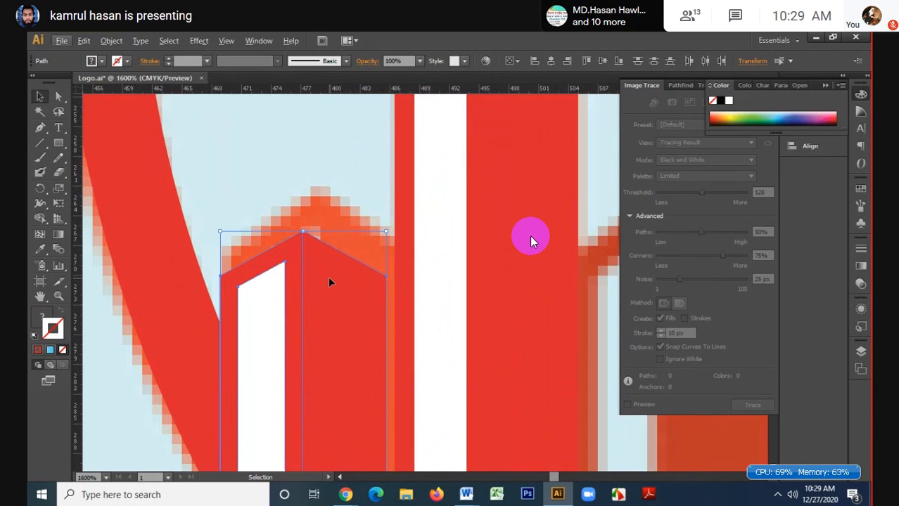
- Align the smaller tower with the reference roof peak and place its right edge flush against the tall tower
left_click_drag(328, 277, 339, 242)
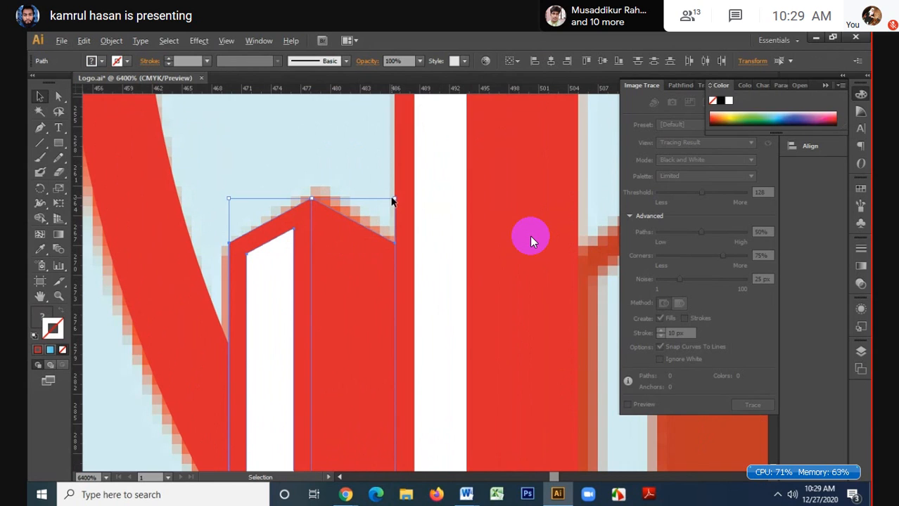
scroll(392, 202, "up", 3)
left_click_drag(414, 184, 414, 161)
left_click_drag(375, 331, 370, 325)
scroll(380, 324, "down", 3)
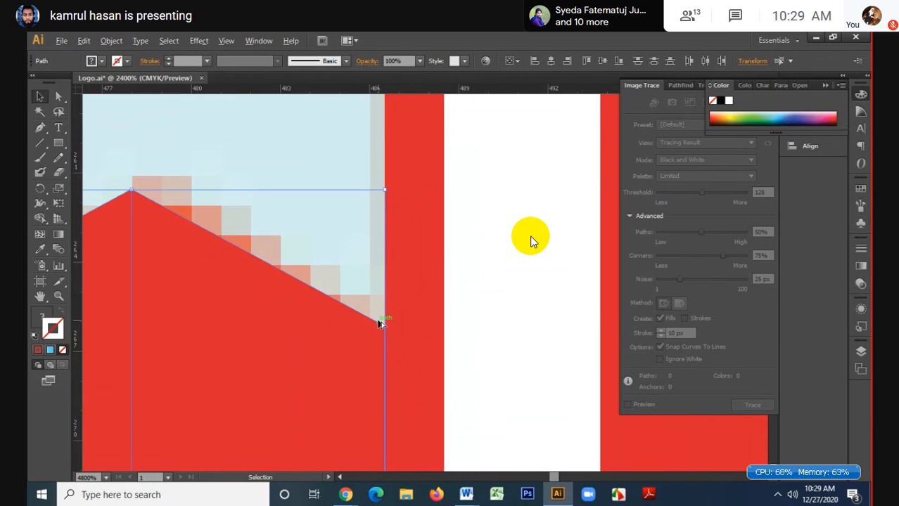
scroll(380, 324, "down", 2)
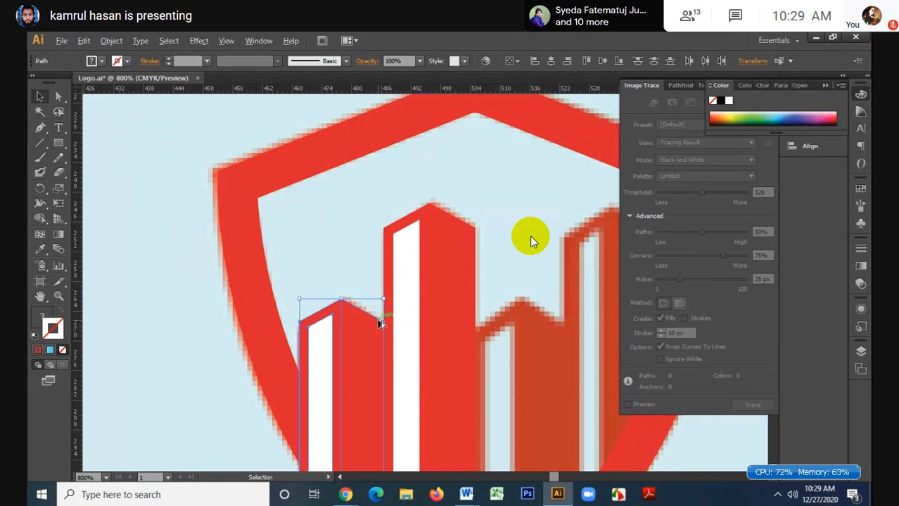
left_click_drag(448, 311, 381, 306)
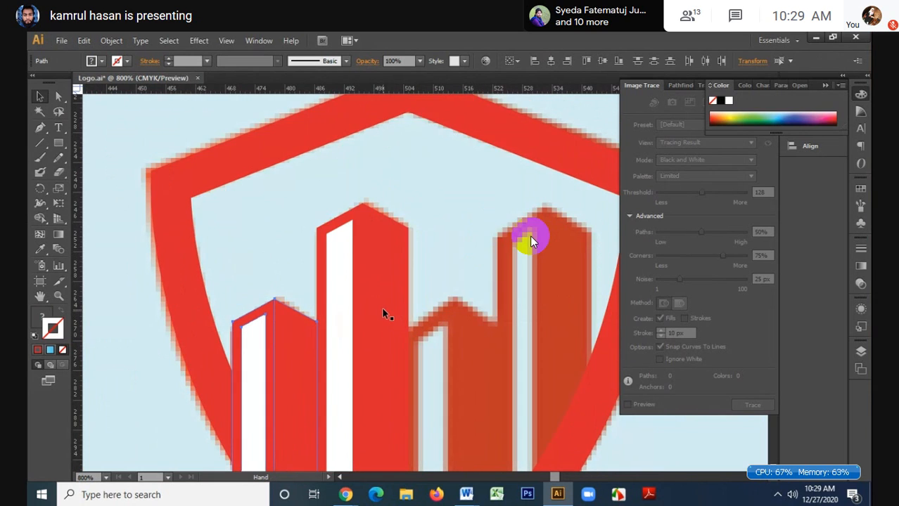
- Duplicate the short and tall tower pair horizontally over the reference's two right-hand buildings, flush against the originals, and deselect
left_click_drag(388, 357, 398, 356)
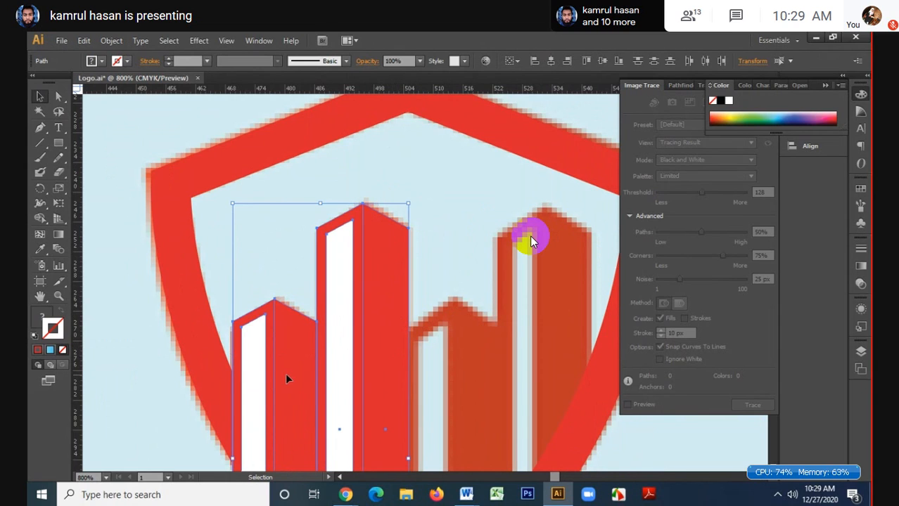
left_click_drag(279, 369, 447, 365)
key("shift")
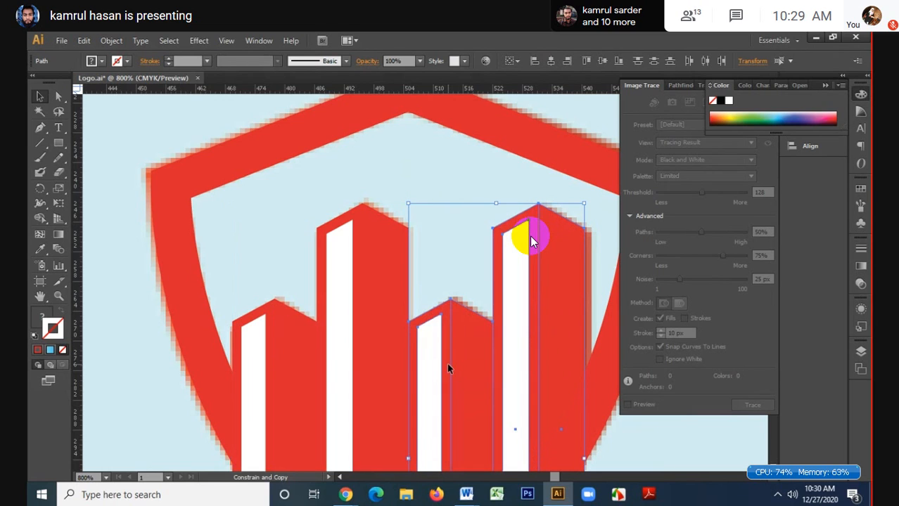
left_click(457, 262)
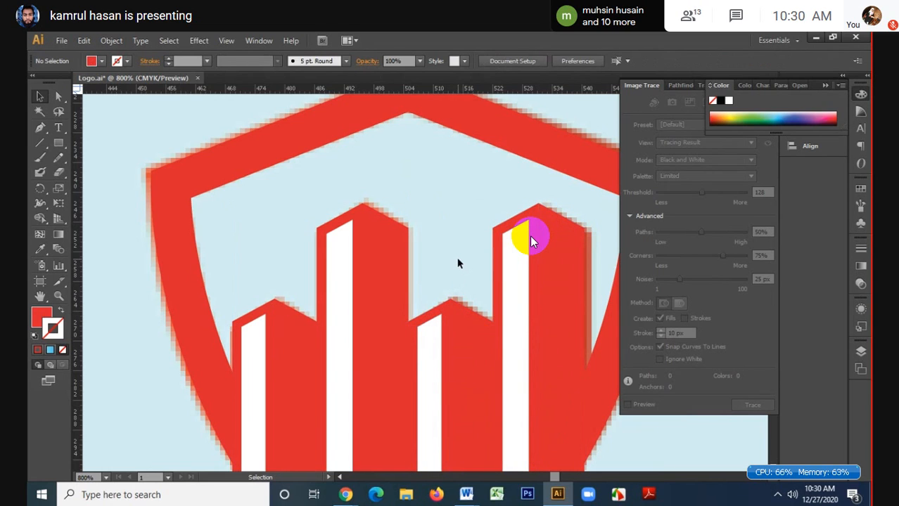
scroll(454, 262, "down", 4)
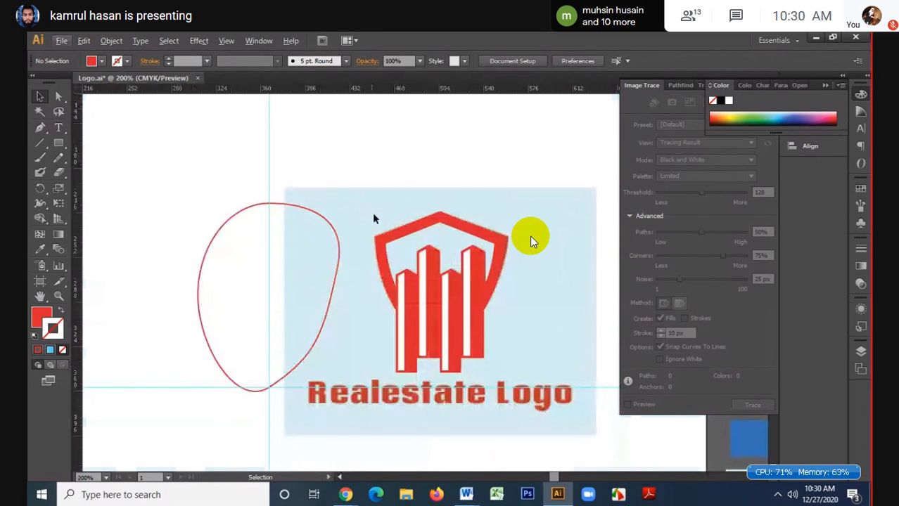
key("a")
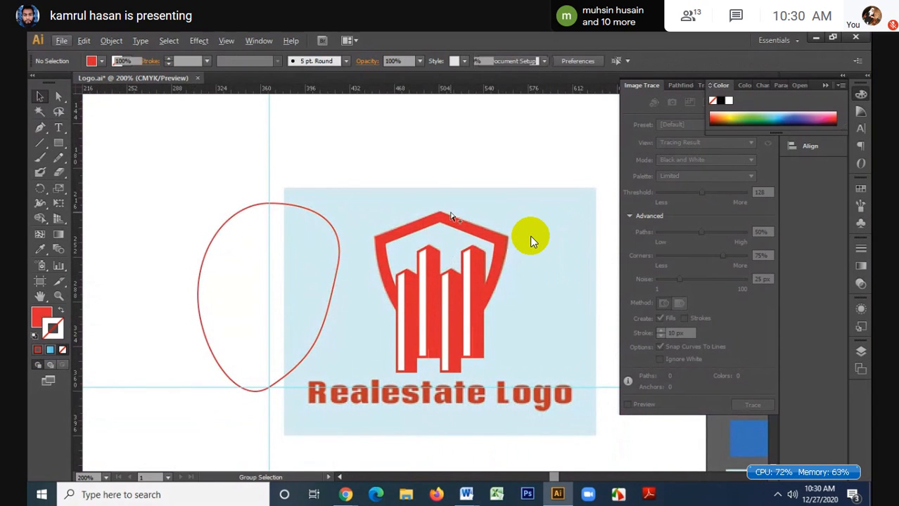
left_click(451, 217)
key("v")
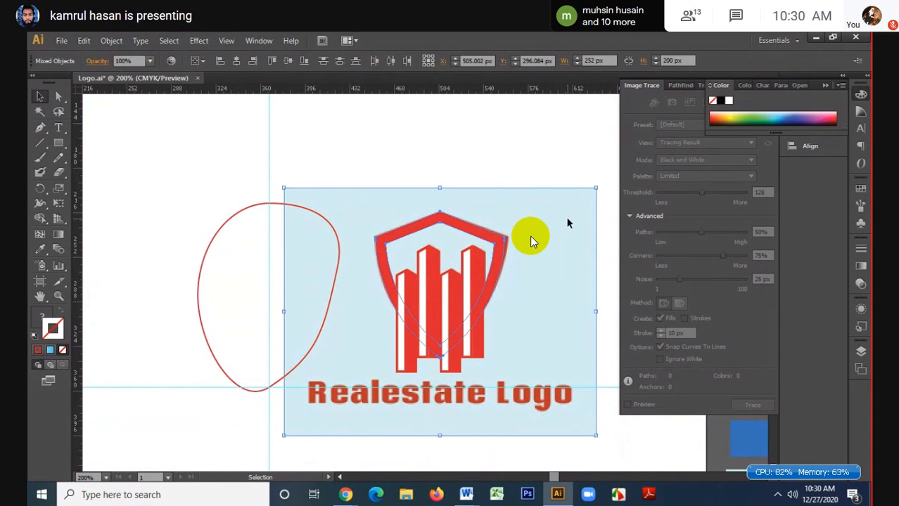
left_click_drag(567, 223, 315, 217)
key("ctrl+z")
- Move the reference image to the left of the traced logo and delete the stray red outlined curve overlapping it
left_click(509, 147)
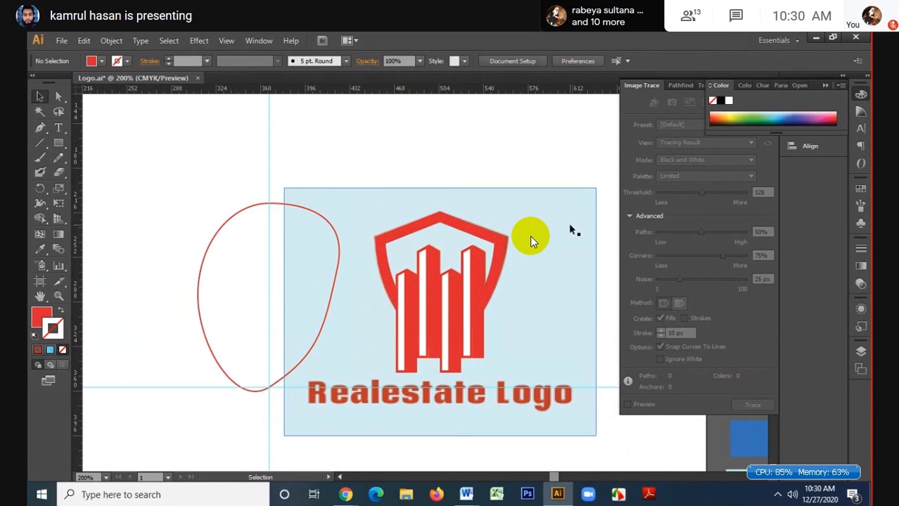
left_click_drag(571, 230, 320, 240)
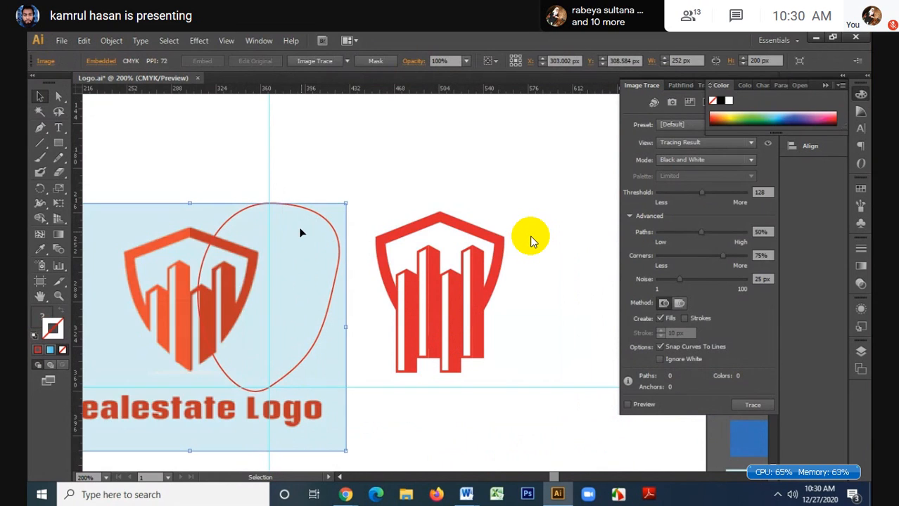
left_click(309, 205)
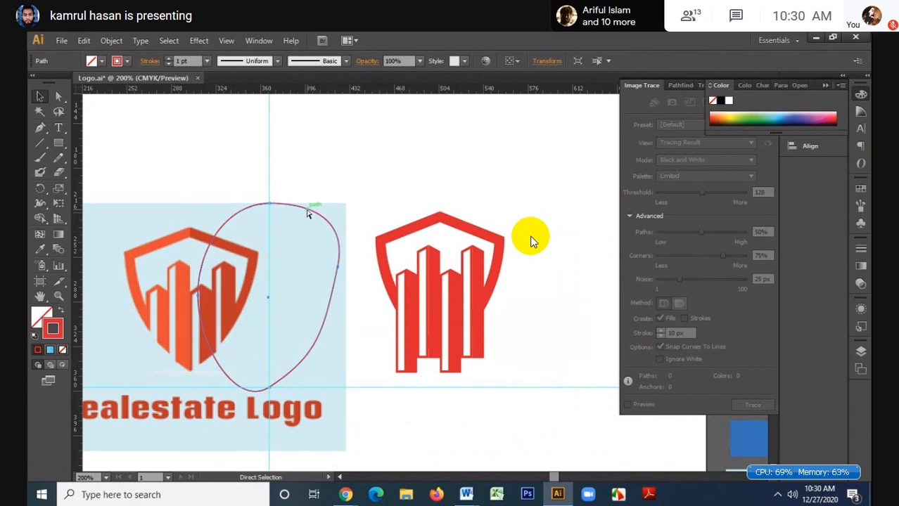
key("Delete")
scroll(197, 274, "up", 1)
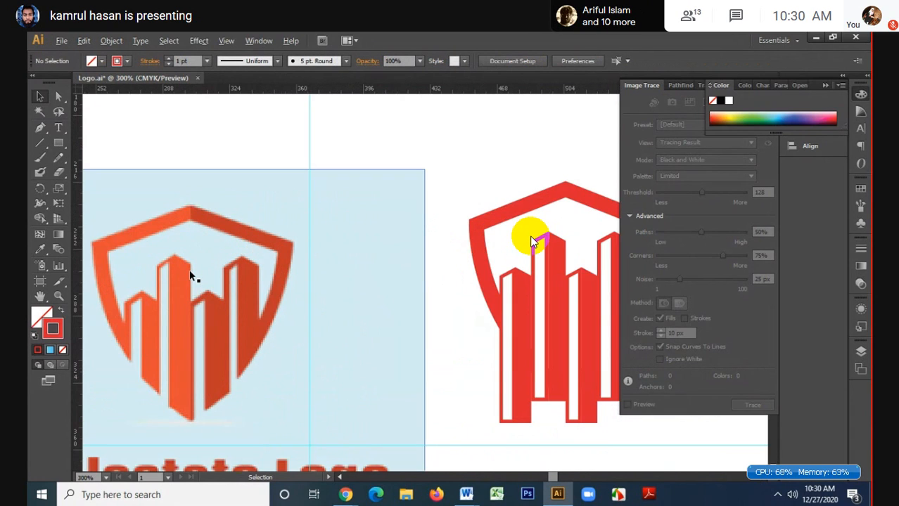
scroll(190, 276, "down", 1)
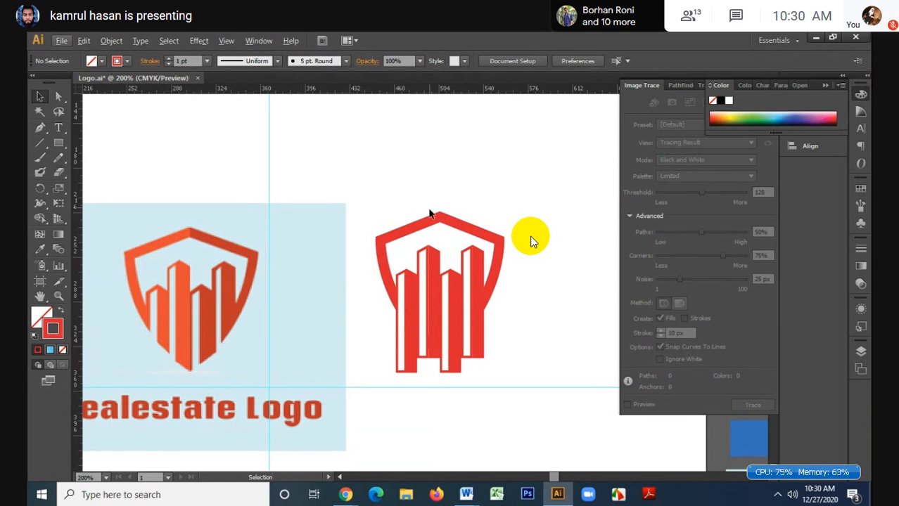
- Draw a straight vertical line through the apex of the traced shield, extending above the shield and below the towers
left_click(41, 142)
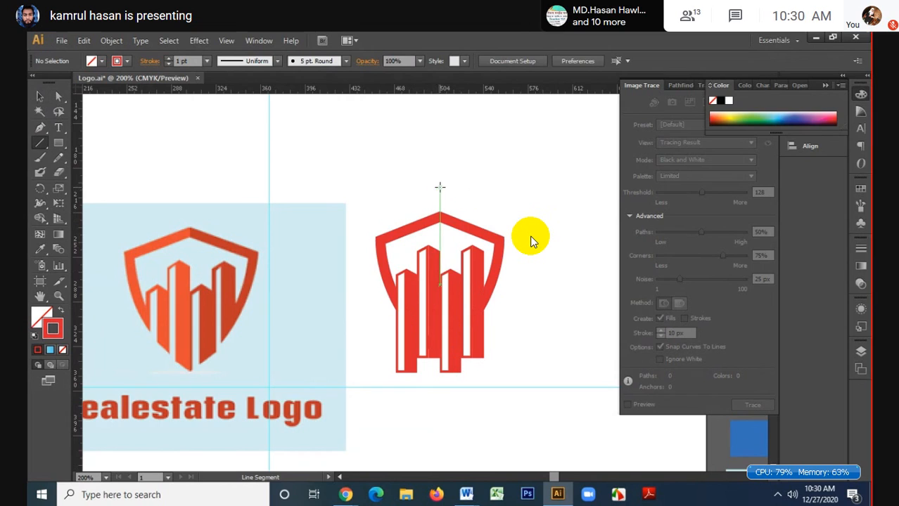
left_click_drag(439, 187, 436, 395)
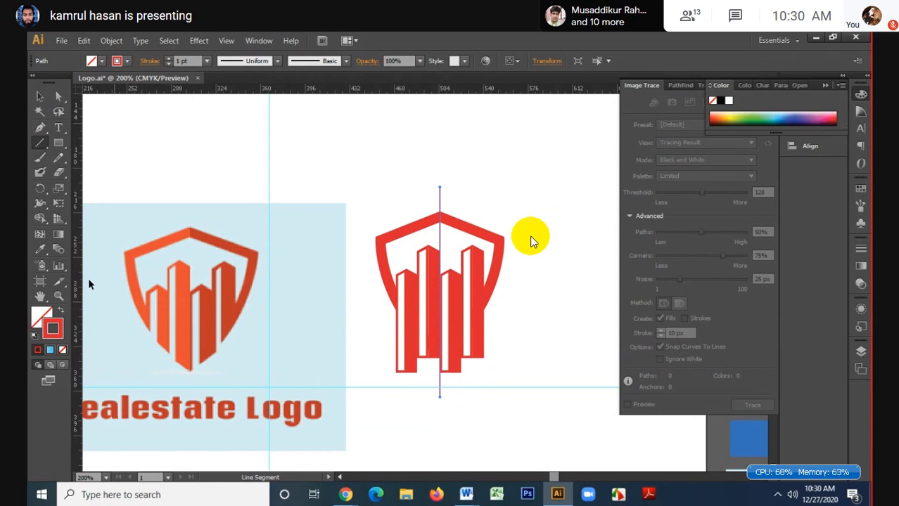
scroll(190, 60, "down", 1)
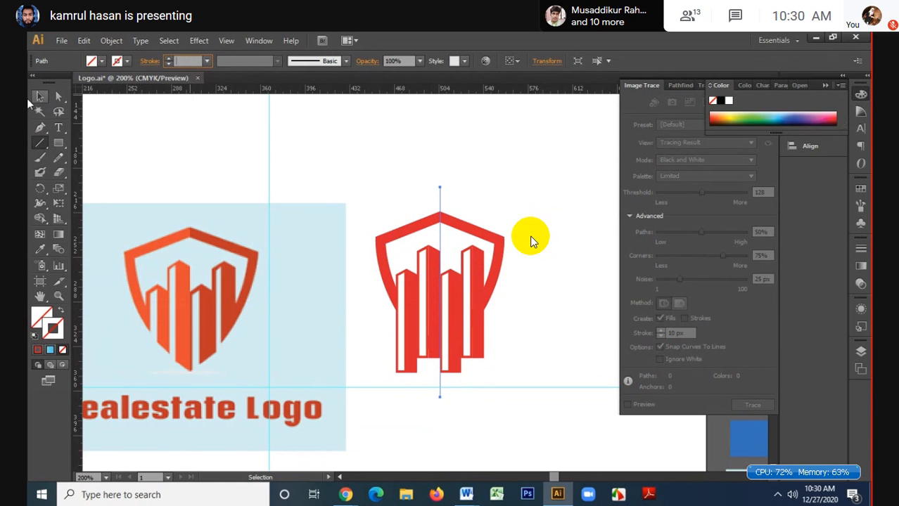
left_click(39, 97)
key("ctrl+z")
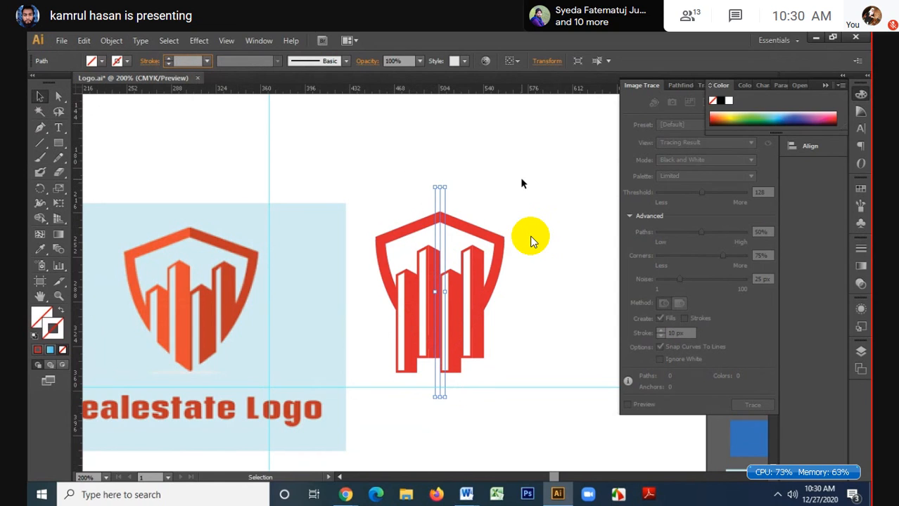
left_click(520, 179)
- Set the stroke of the vertical centre line to None and deselect it
left_click(440, 196)
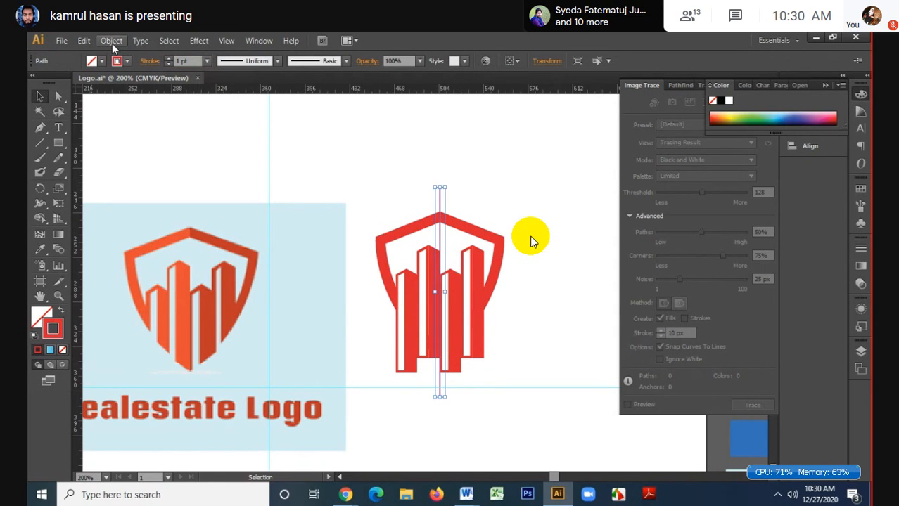
left_click(117, 61)
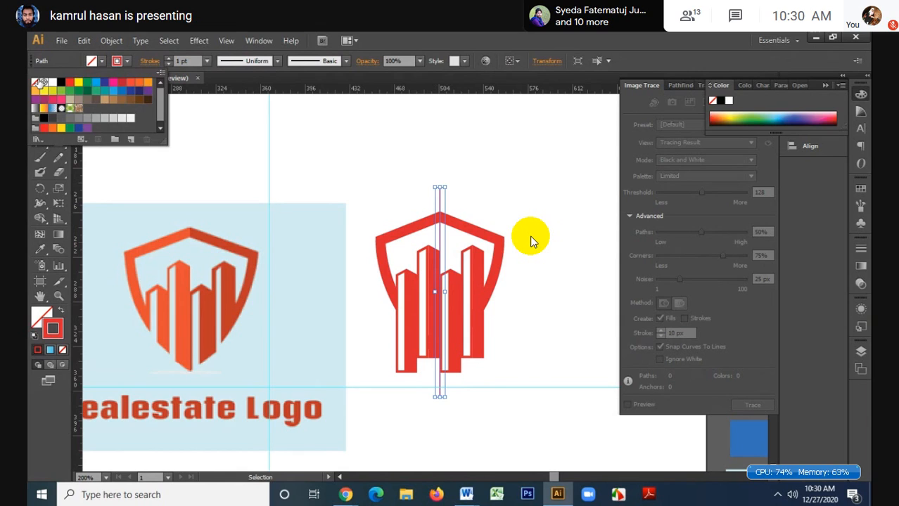
left_click(39, 85)
left_click(466, 169)
- Split off the right half of the shield along the centre line with the Shape Builder
left_click(440, 205)
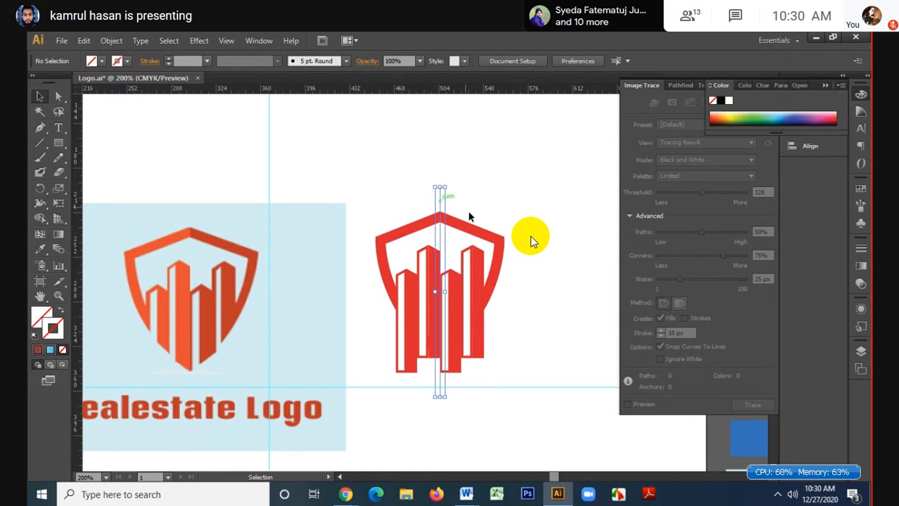
left_click(475, 231, "shift")
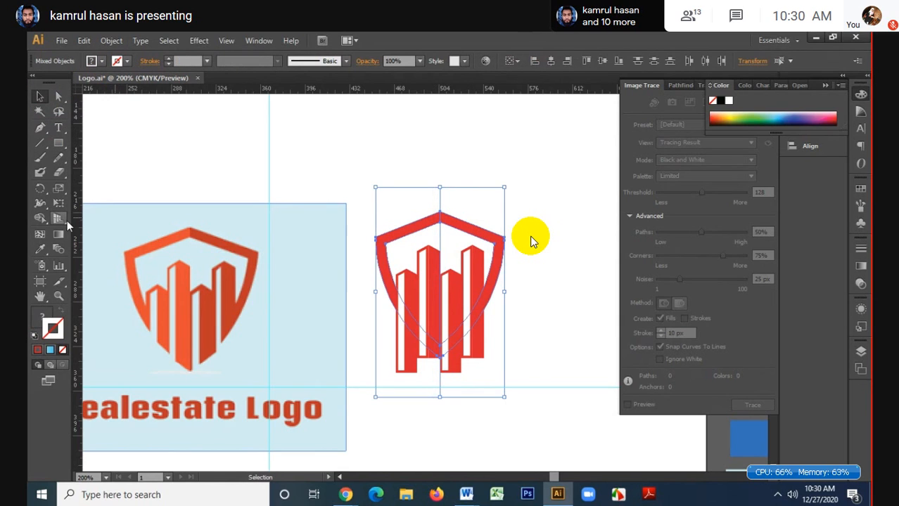
left_click(40, 219)
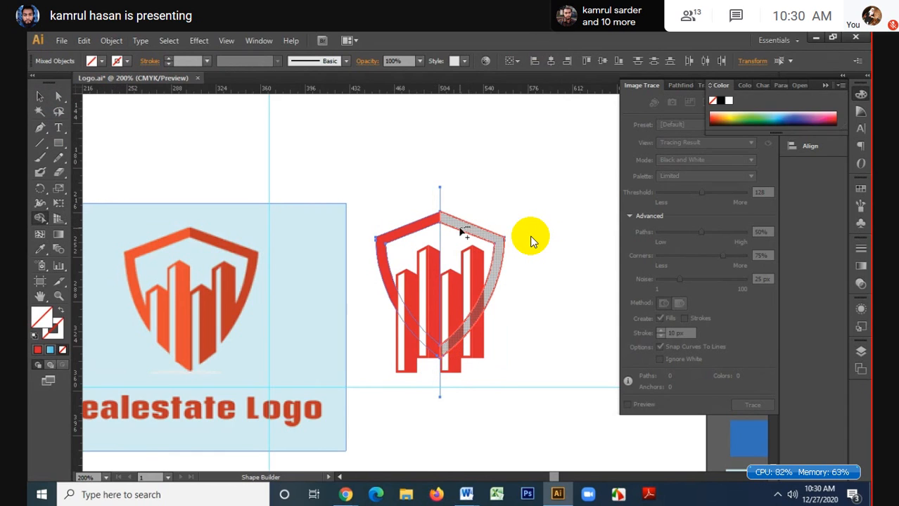
left_click(464, 230)
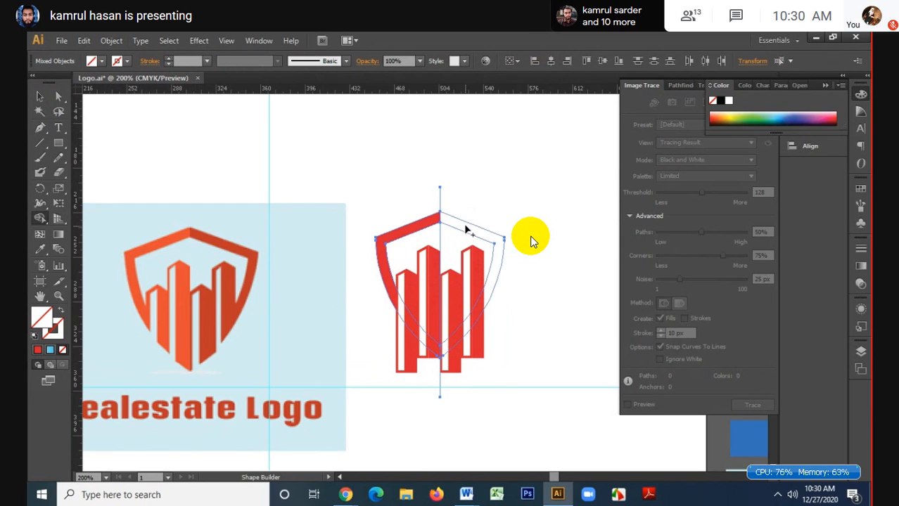
- Remove the leftover centre line pieces above and inside the split shield
left_click(38, 97)
left_click_drag(418, 166, 449, 195)
key("a")
key("ctrl+x")
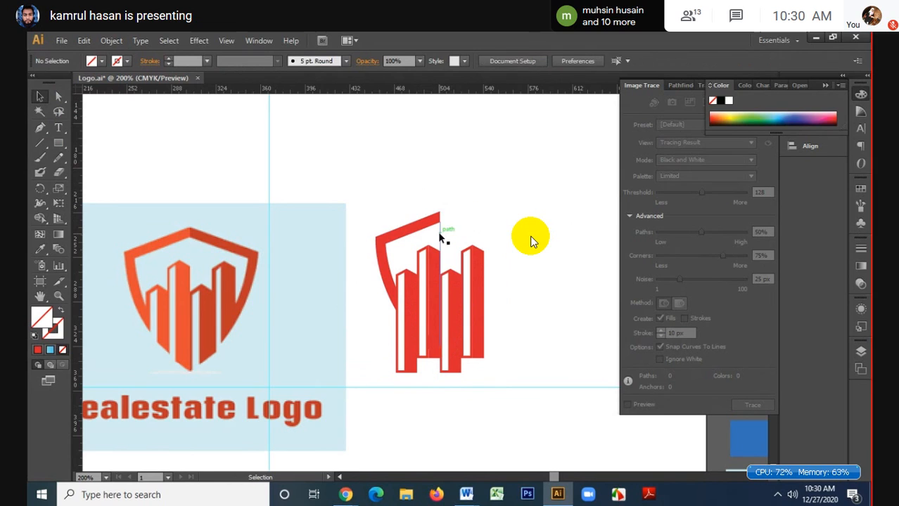
left_click(438, 235)
key("ctrl+x")
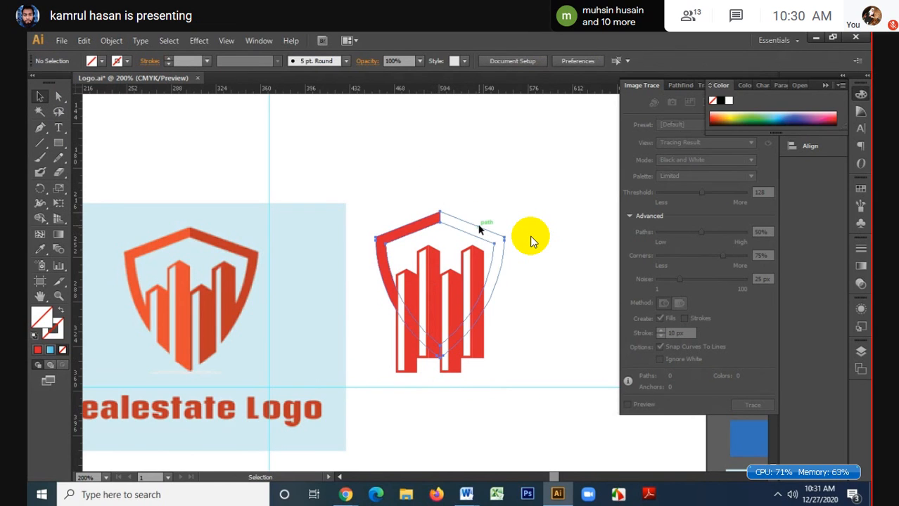
- Fill the grouped shield halves with the dark orange-red sampled from the right half of the reference shield
left_click(482, 231)
key("i")
left_click(235, 243)
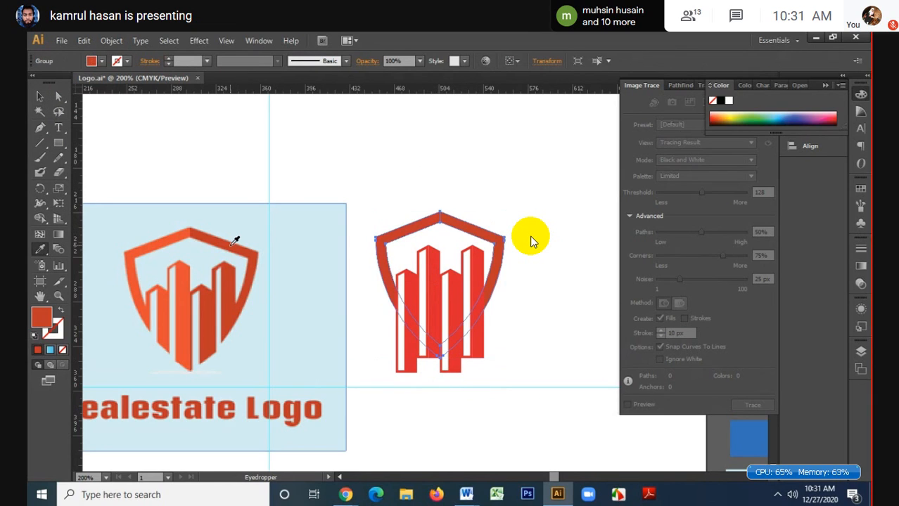
key("v")
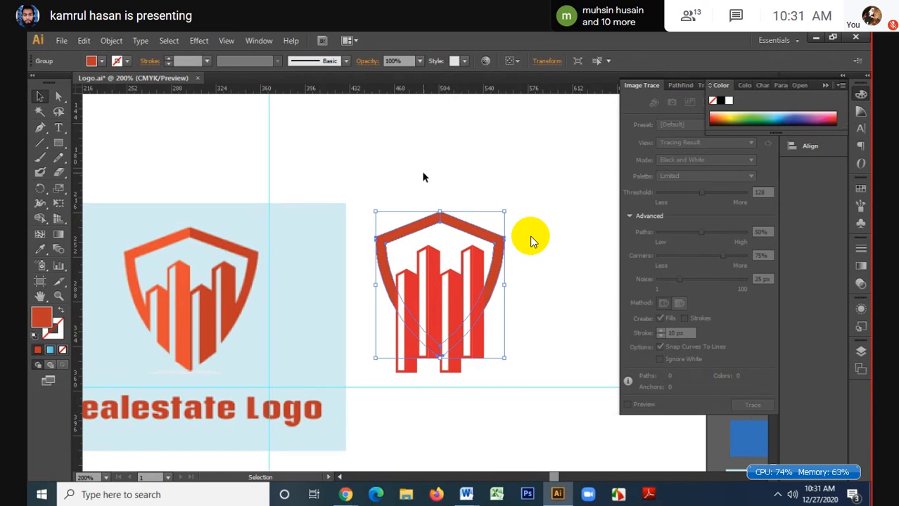
- Ungroup the shield and fill its left half with the lighter orange sampled from the reference shield, then deselect it
right_click(420, 230)
left_click(454, 296)
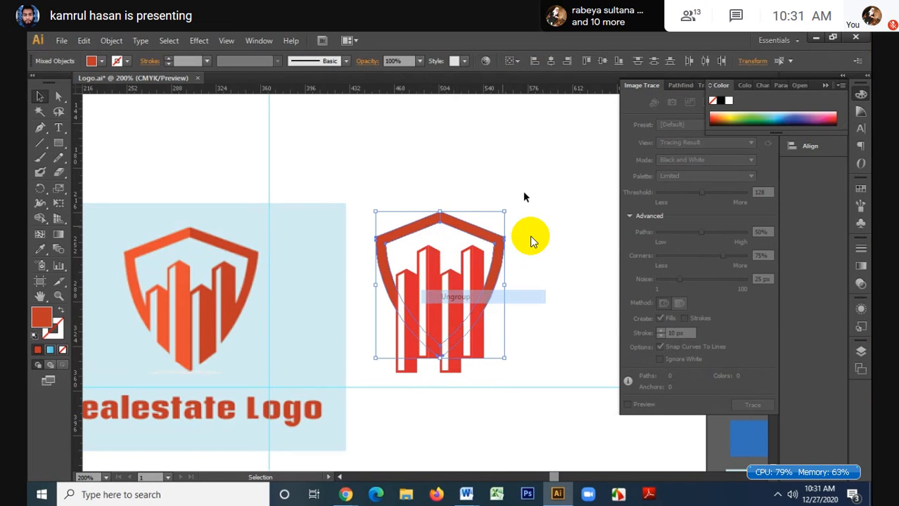
left_click(417, 225)
key("i")
left_click(186, 235)
key("v")
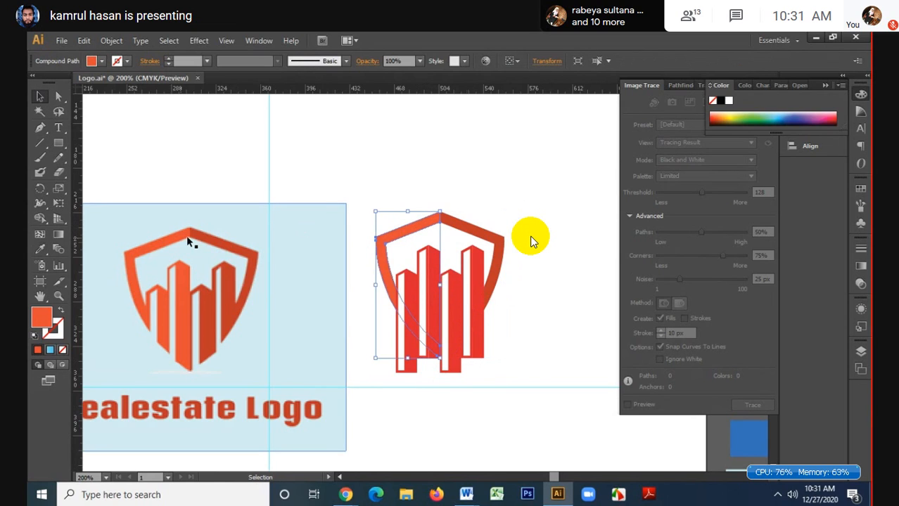
left_click(471, 192)
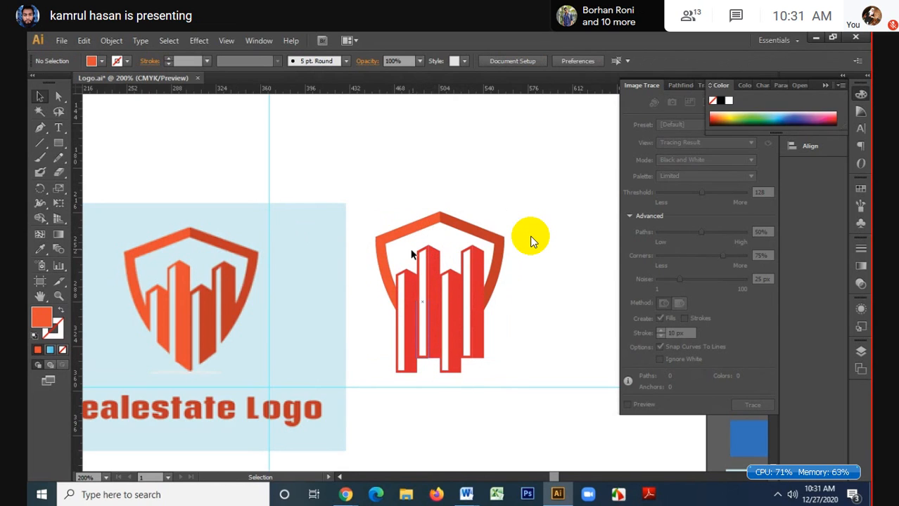
- Fill the right faces of the two left towers with the lighter orange sampled from the reference's tall left tower
left_click(411, 276)
key("i")
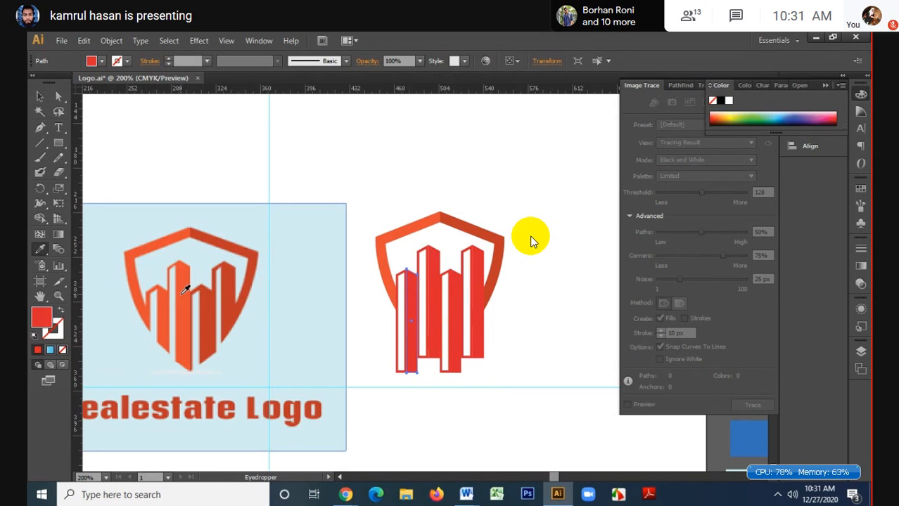
left_click(183, 293)
key("v")
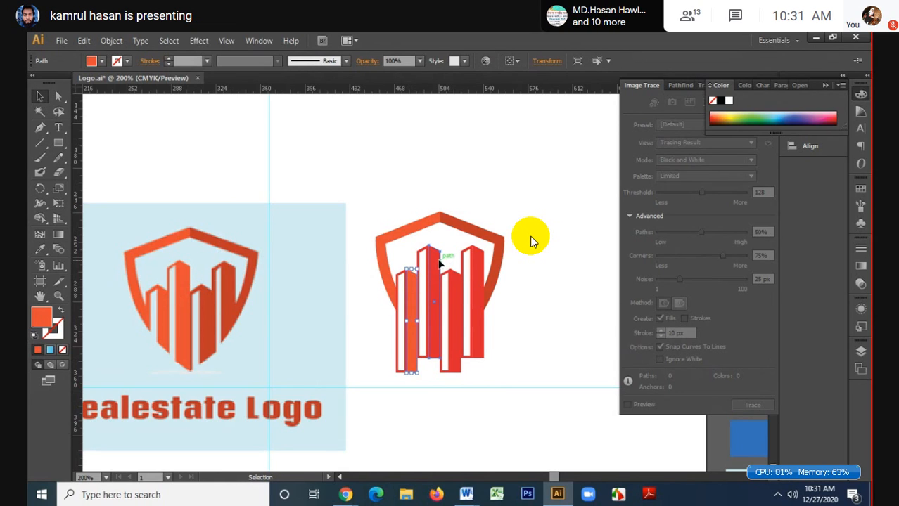
left_click(437, 263)
key("i")
left_click(188, 272)
key("v")
left_click(419, 256)
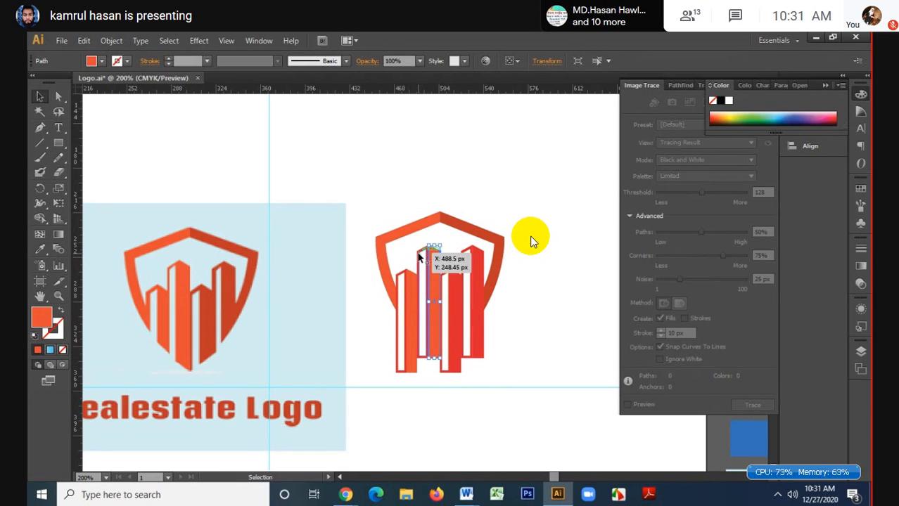
key("i")
left_click(428, 261)
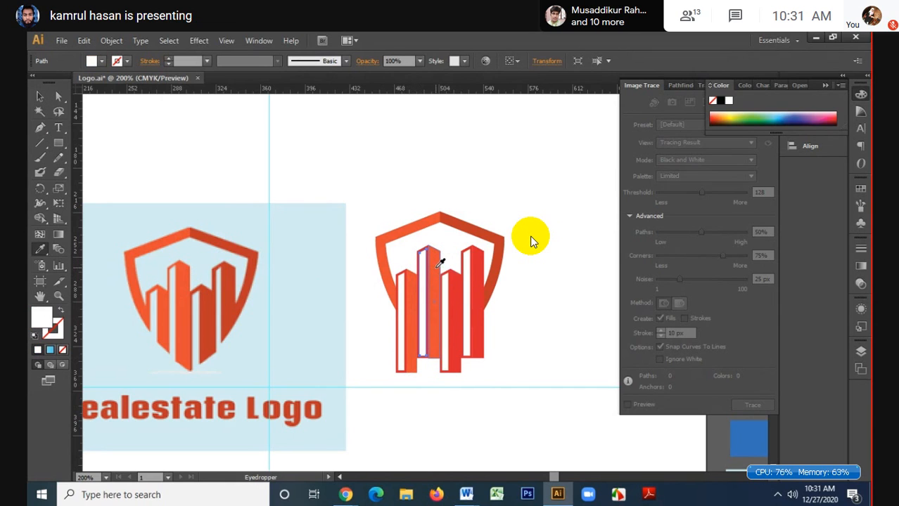
key("v")
key("ctrl+z")
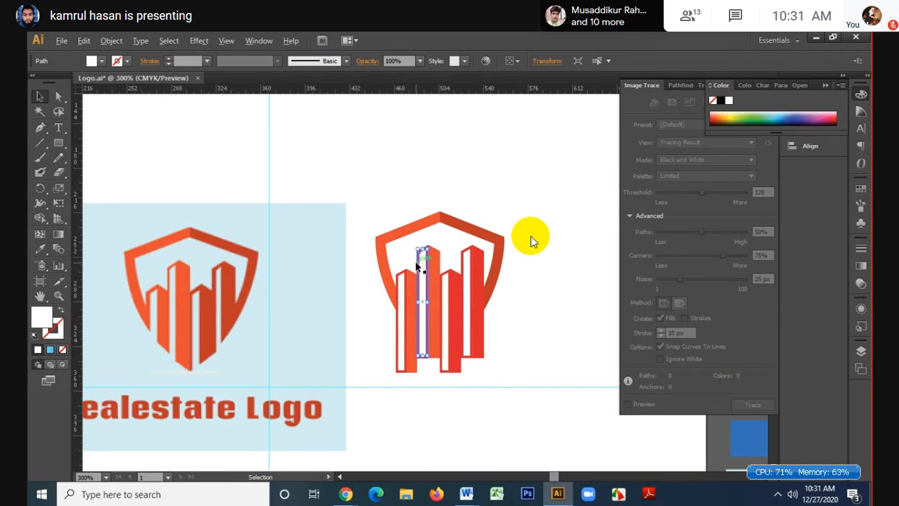
- Fill the left faces of the two left towers with the lighter orange sampled from their right faces
scroll(416, 263, "up", 4)
left_click(412, 215)
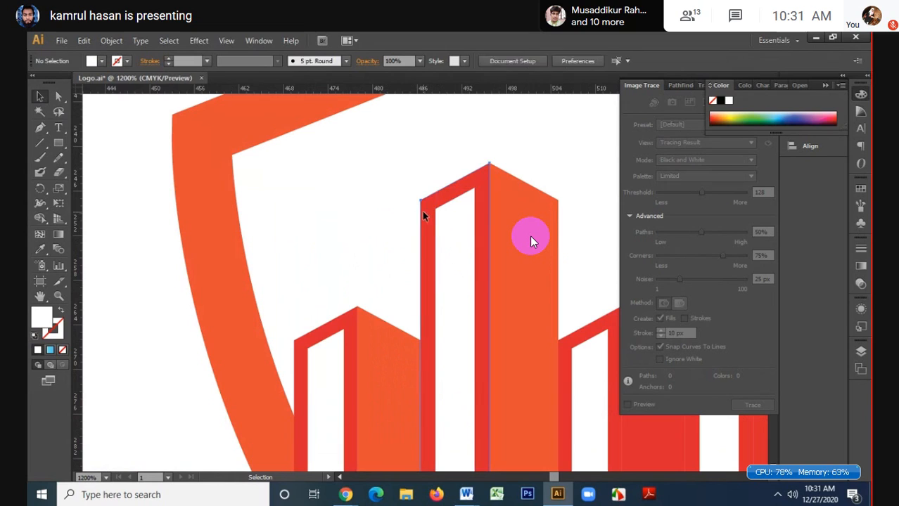
left_click(423, 213)
left_click(355, 314, "shift")
key("i")
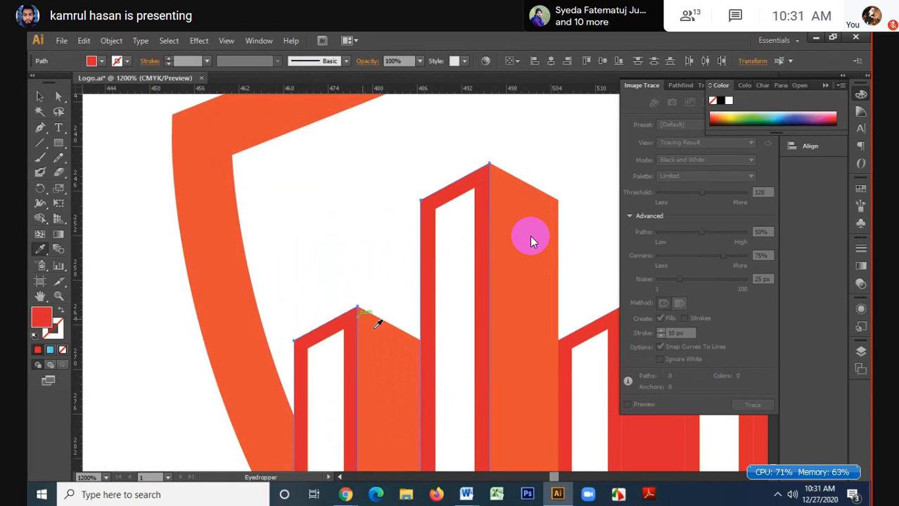
left_click(363, 332)
left_click(40, 96)
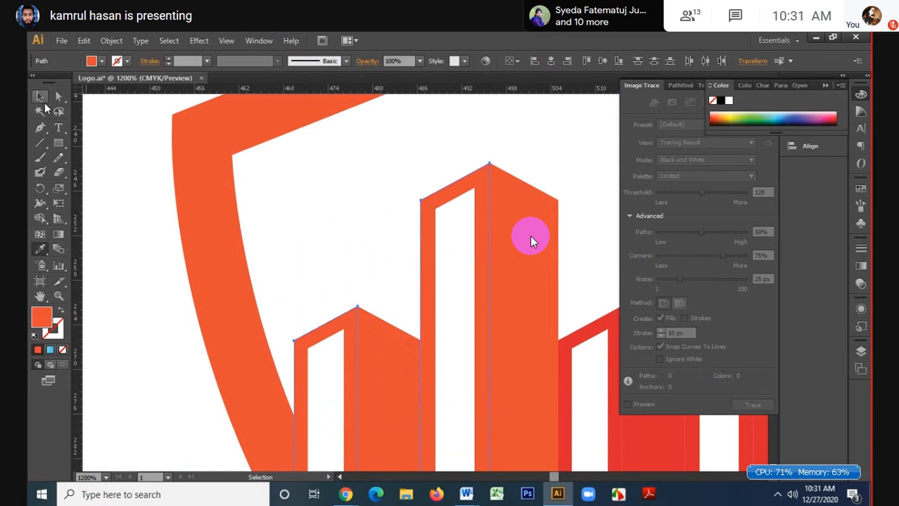
- Fill both faces of the two right towers with the dark orange-red sampled from the shield's right half, then deselect them
scroll(266, 224, "down", 7)
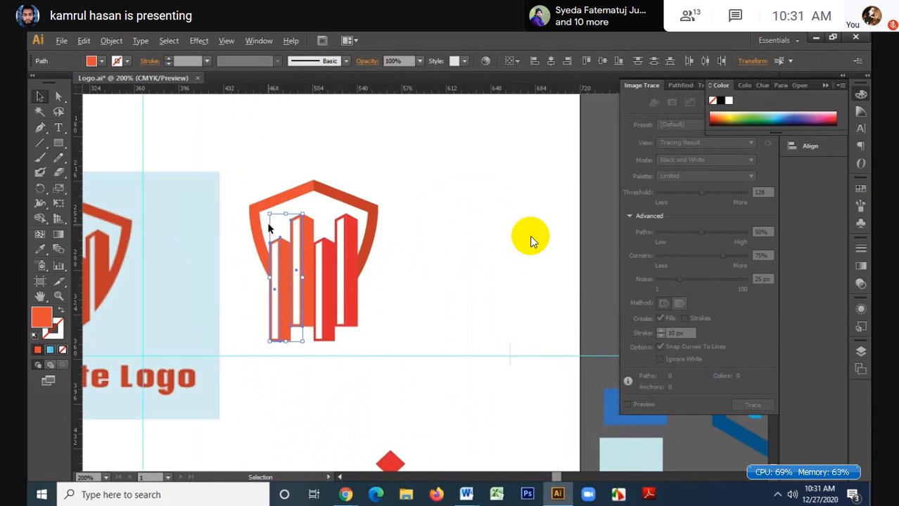
scroll(306, 231, "up", 5)
left_click(433, 249)
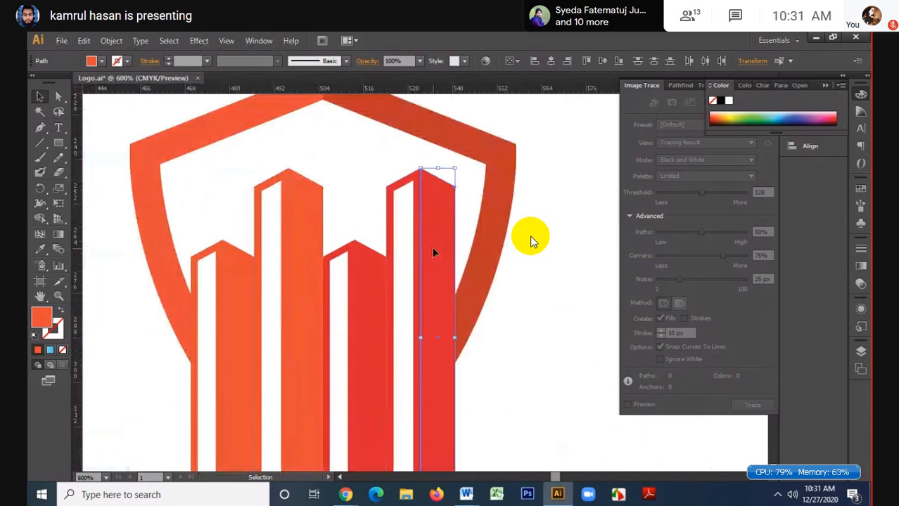
left_click(414, 180, "shift")
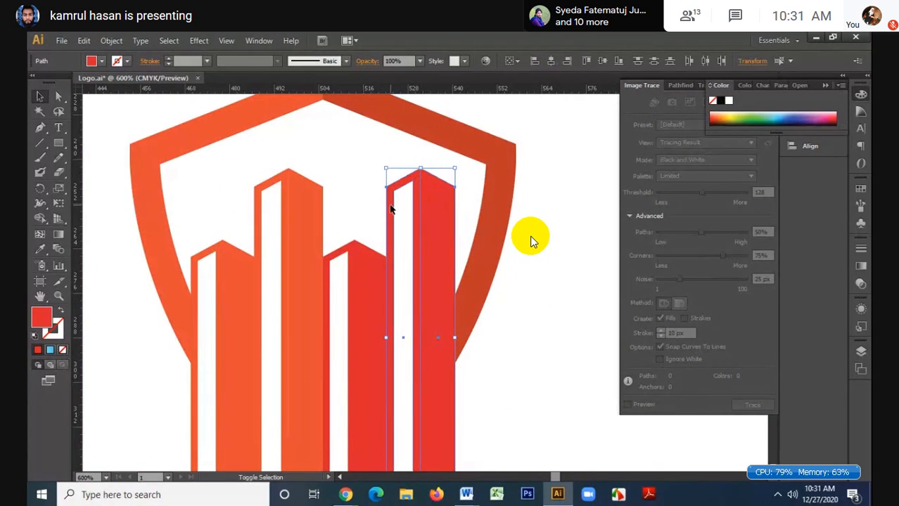
left_click(353, 253, "shift")
key("i")
left_click(494, 222)
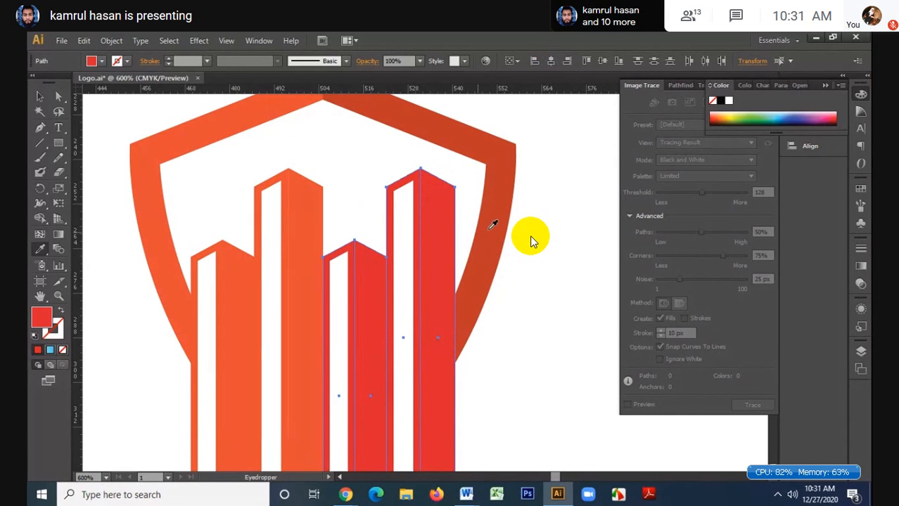
left_click(43, 95)
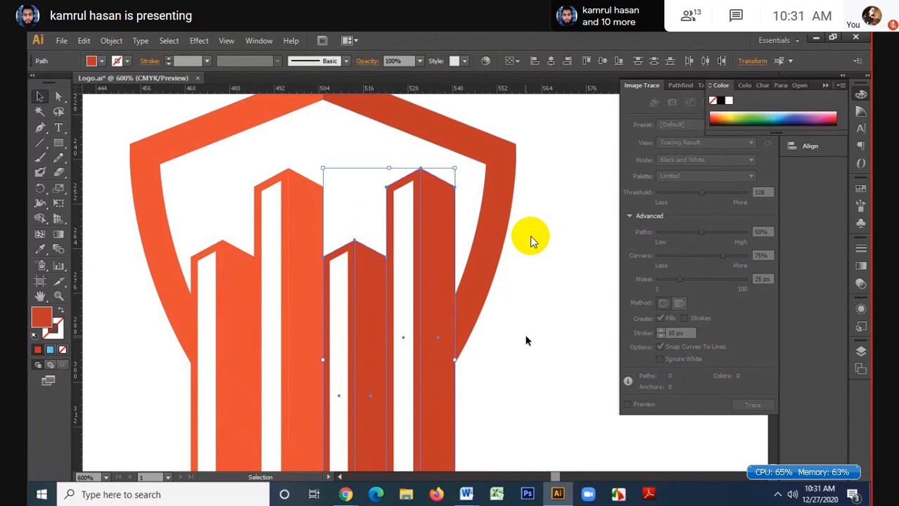
left_click(526, 341)
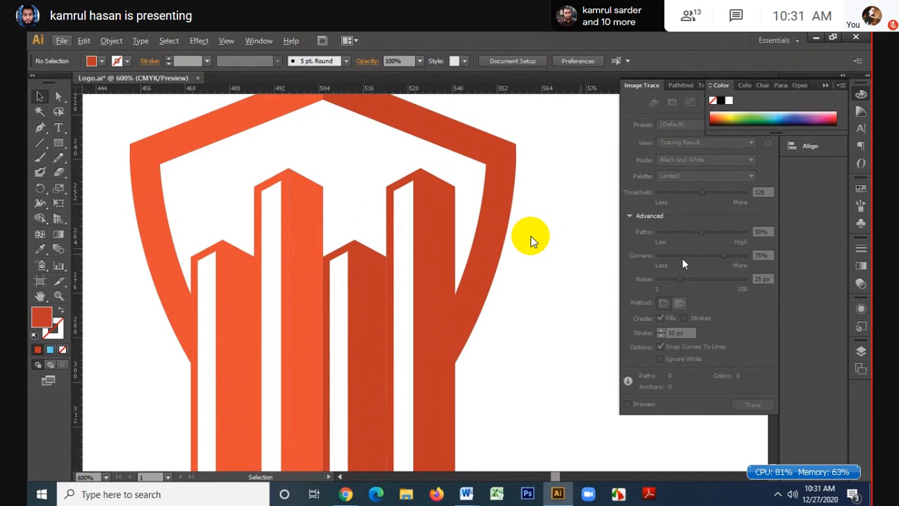
- Inspect the traced logo in outline and preview modes and compare its tower bases with the reference logo
key("a")
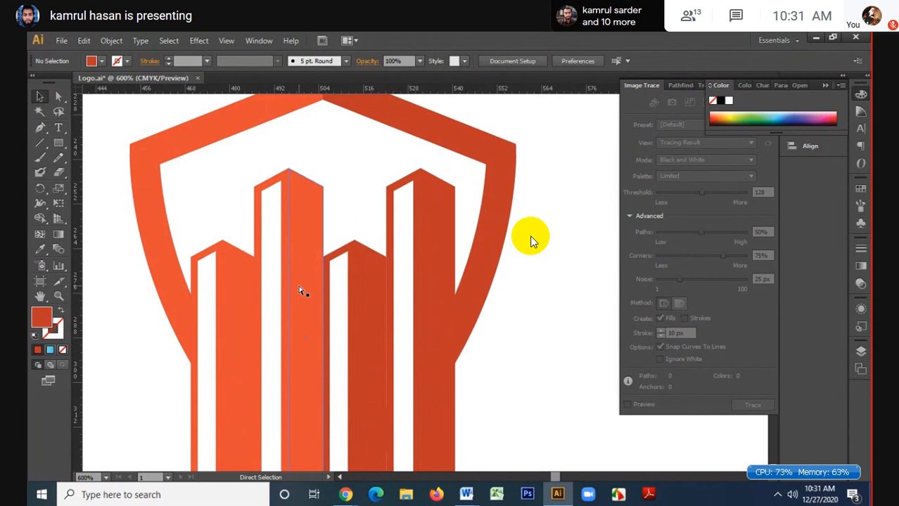
key("ctrl+y")
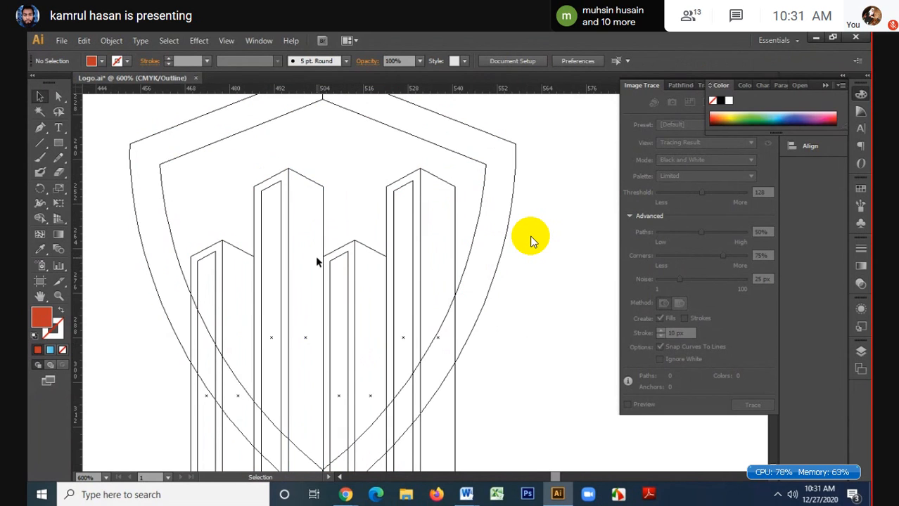
key("ctrl+y")
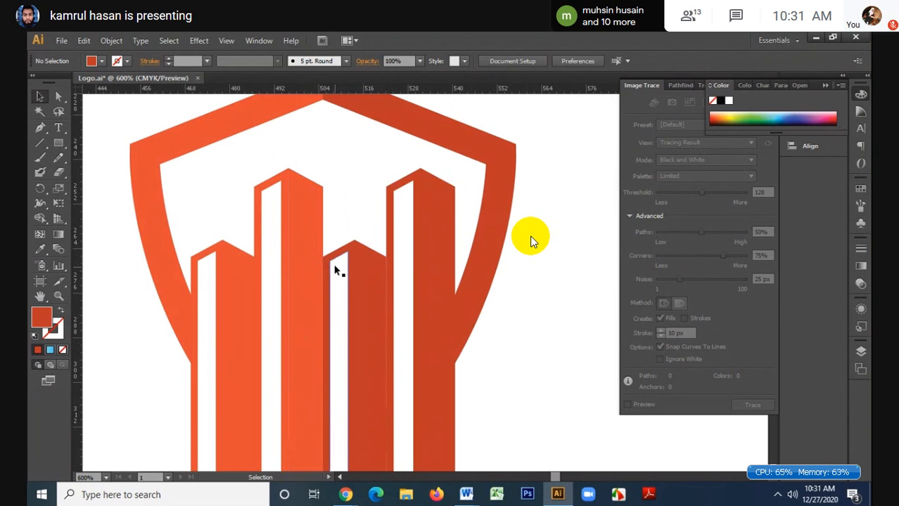
scroll(283, 165, "up", 5)
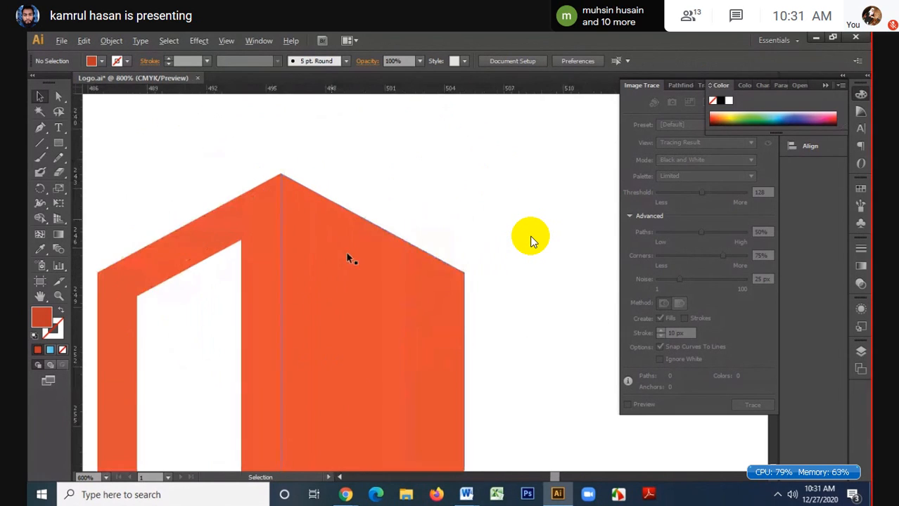
scroll(440, 312, "down", 8)
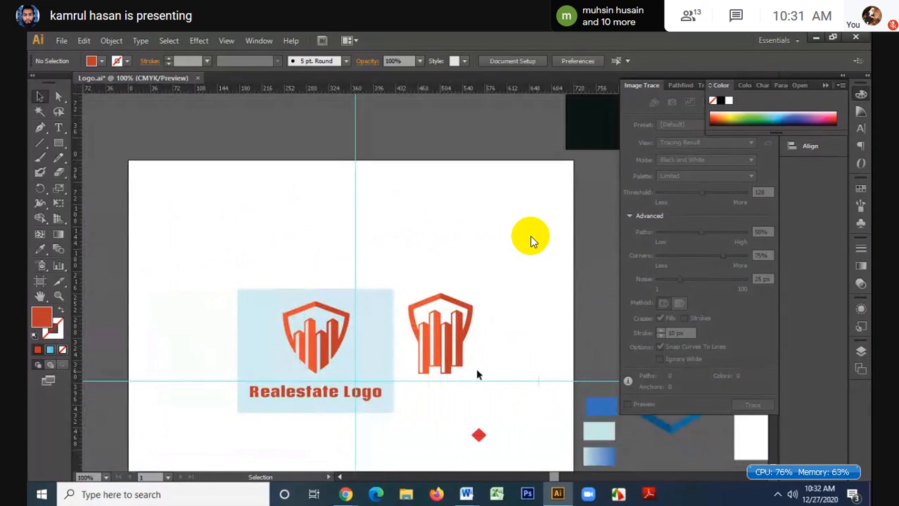
scroll(333, 368, "up", 2)
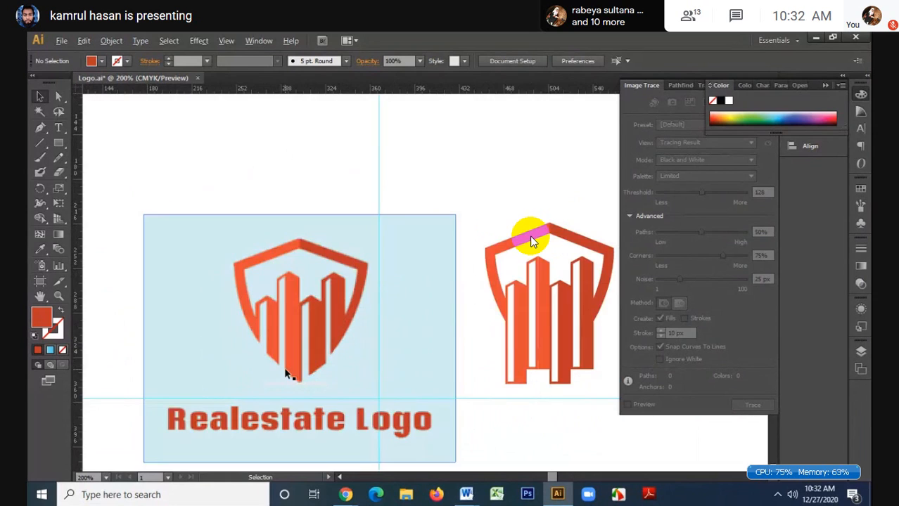
scroll(572, 383, "up", 2)
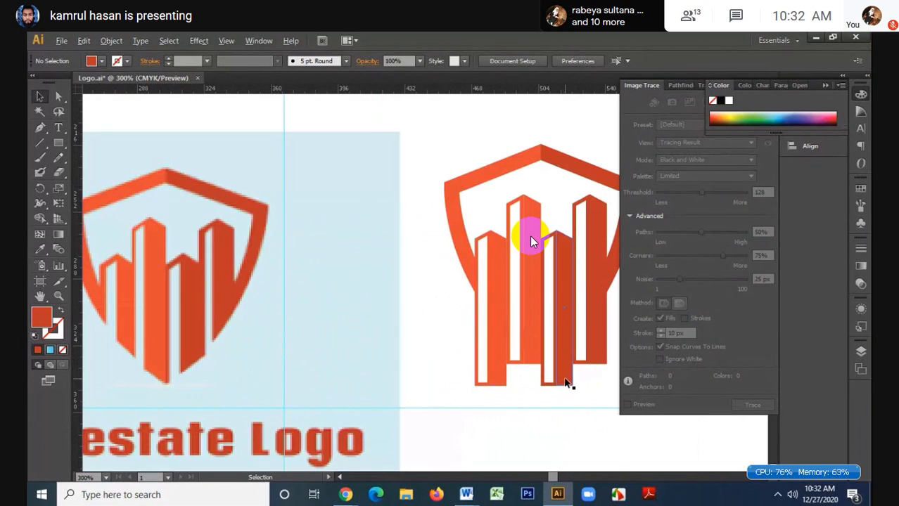
- Select the whole traced logo and trim away the tower parts extending outside the shield with Shape Builder, then deselect it
left_click_drag(494, 353, 476, 354)
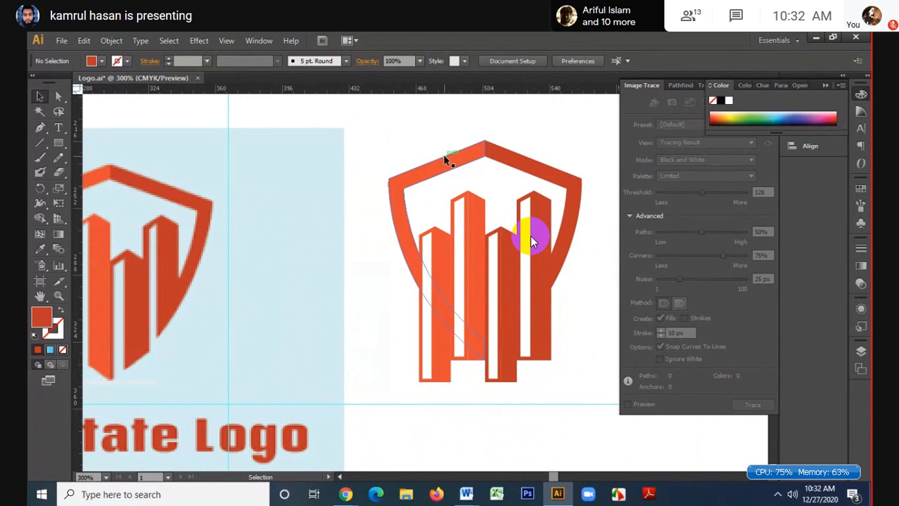
left_click_drag(372, 136, 591, 332)
scroll(549, 313, "down", 1)
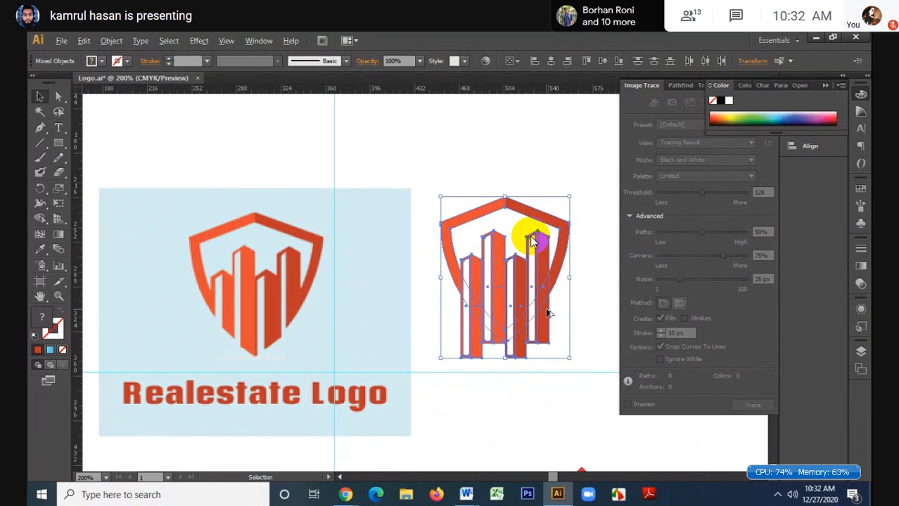
left_click(40, 220)
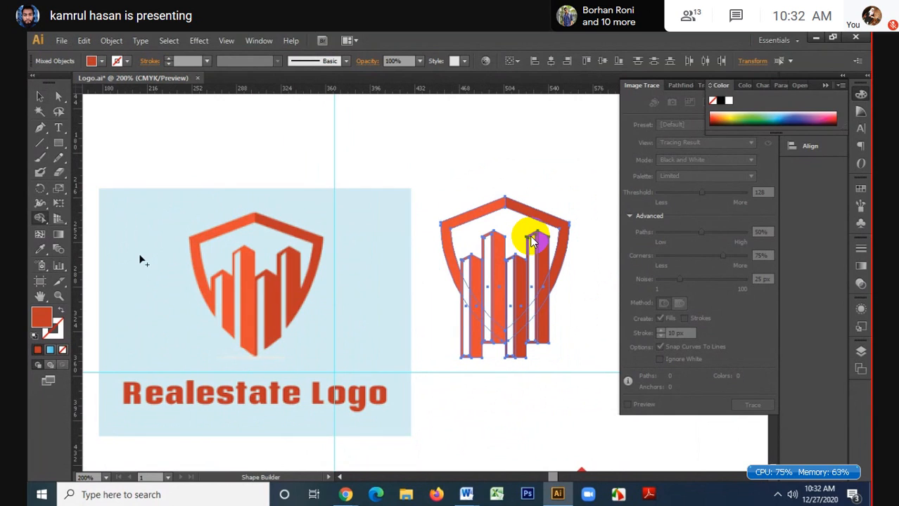
mouse_move(460, 332)
left_mouse_down()
mouse_move(495, 350)
mouse_move(491, 338)
mouse_move(496, 347)
mouse_move(561, 325)
left_mouse_up()
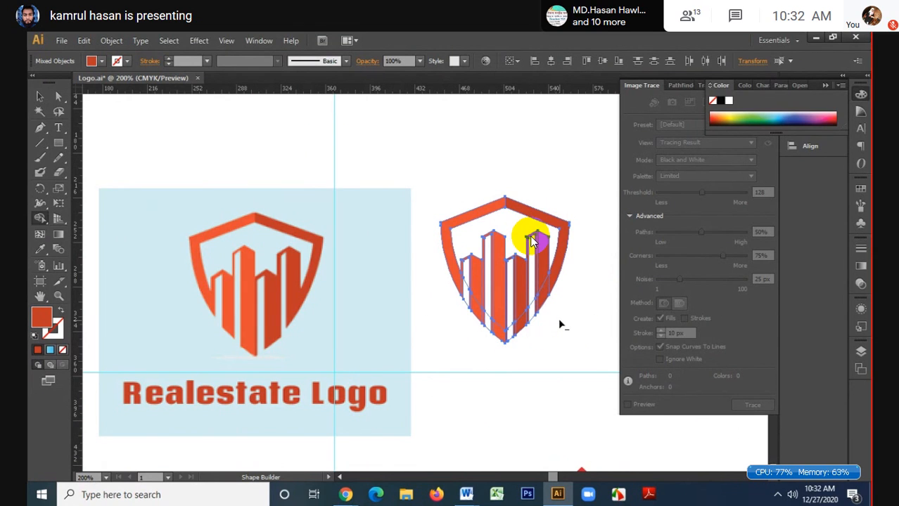
left_click(40, 97)
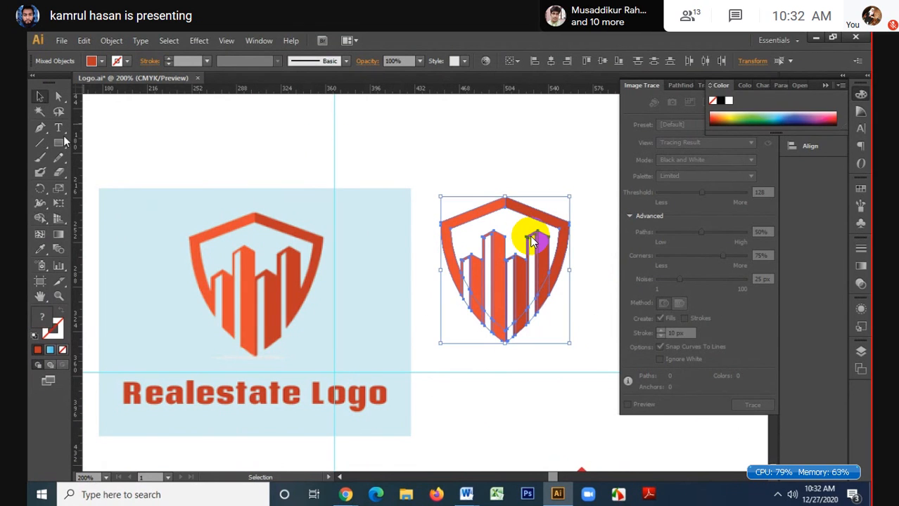
left_click(521, 400)
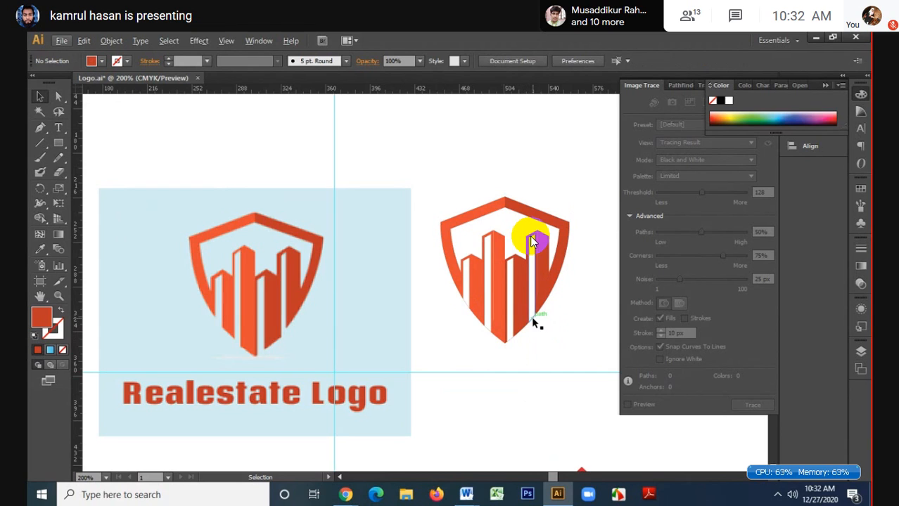
- Reselect the logo and remove the lower ends of the white strips along the shield's bottom edge with Shape Builder
left_click(532, 323)
left_click(556, 332)
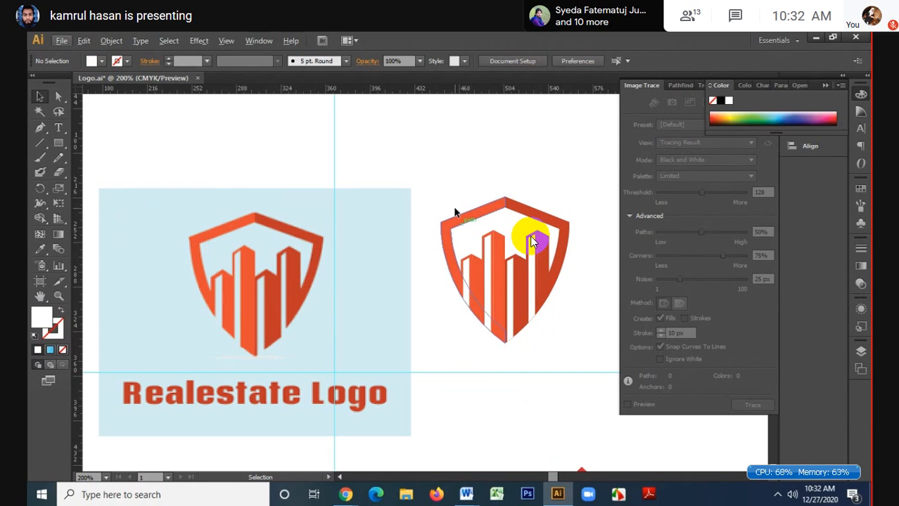
left_click_drag(430, 187, 577, 356)
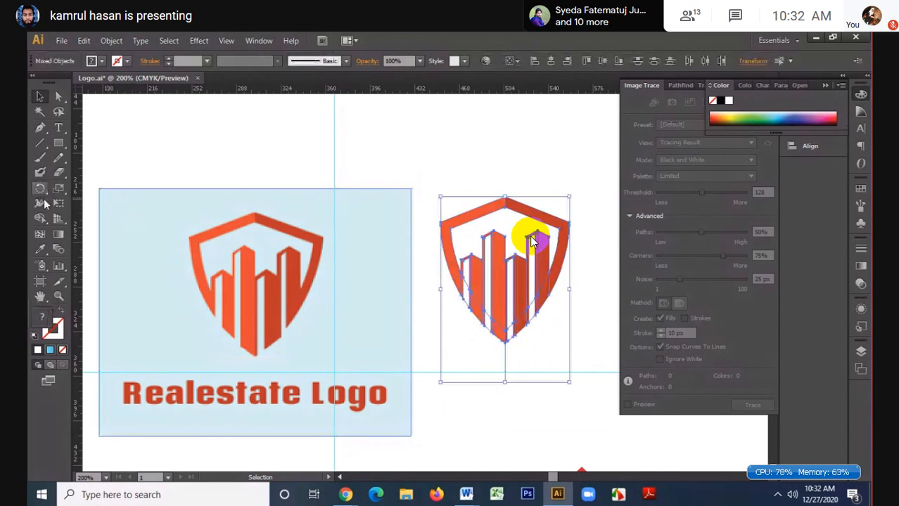
left_click(40, 219)
scroll(513, 331, "up", 2)
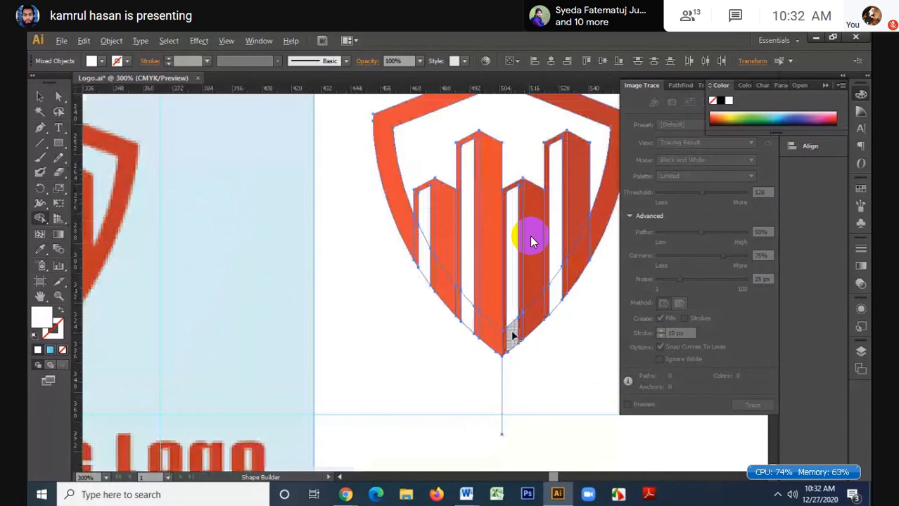
scroll(515, 344, "up", 4)
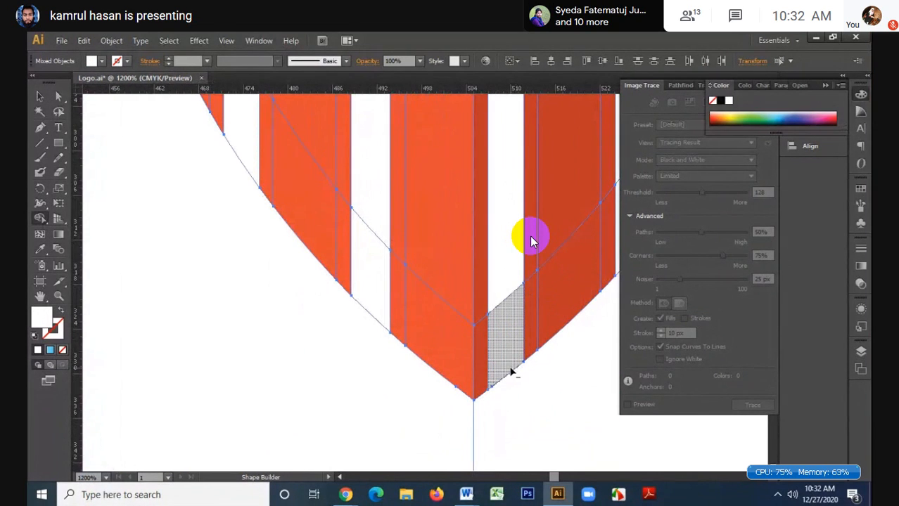
left_click_drag(510, 369, 518, 395)
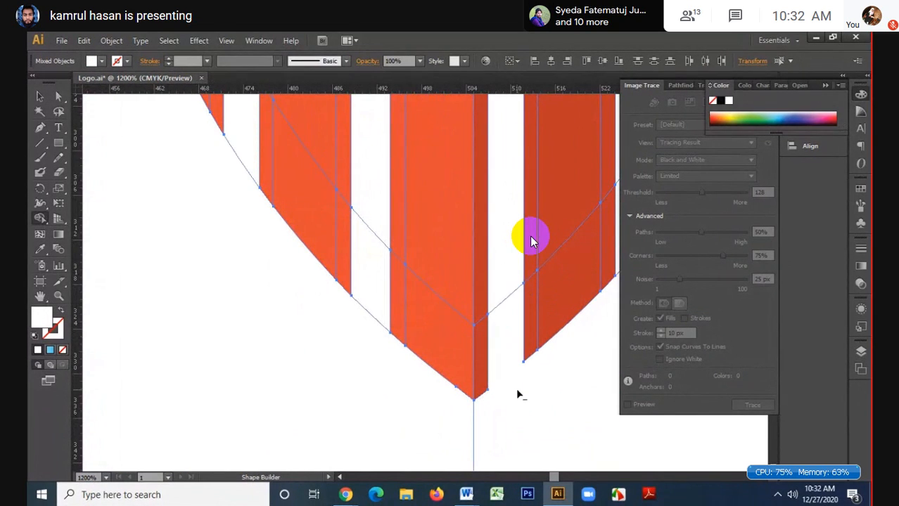
left_click(350, 341)
left_click(230, 201)
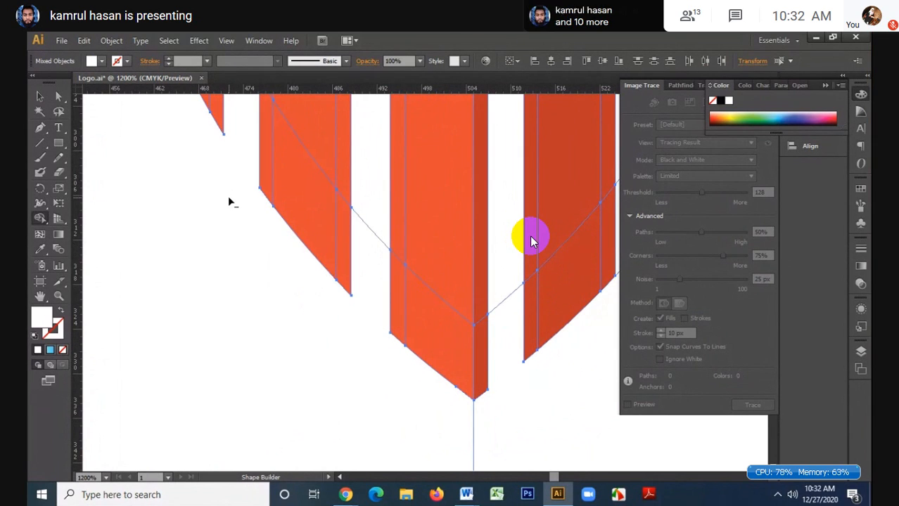
- Remove the remaining upper parts of the white strips inside the towers with Shape Builder, then deselect the logo
scroll(229, 203, "down", 1)
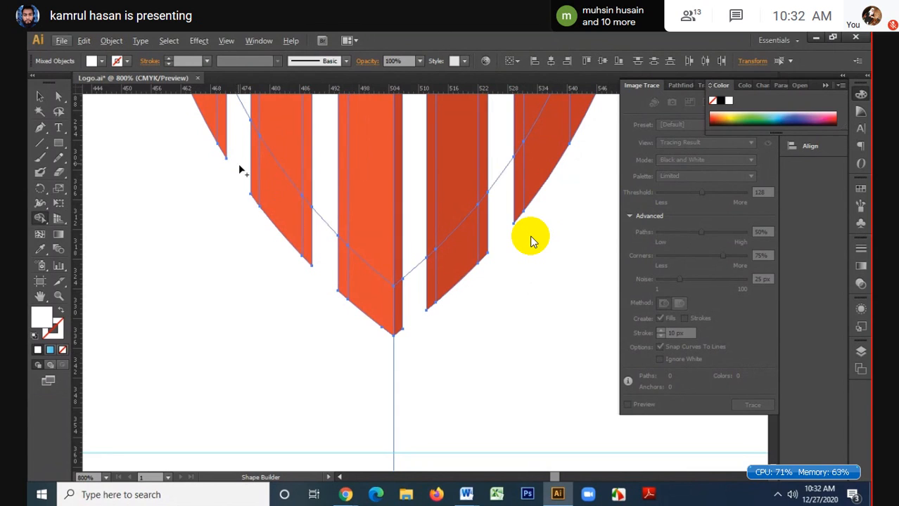
scroll(257, 190, "down", 4)
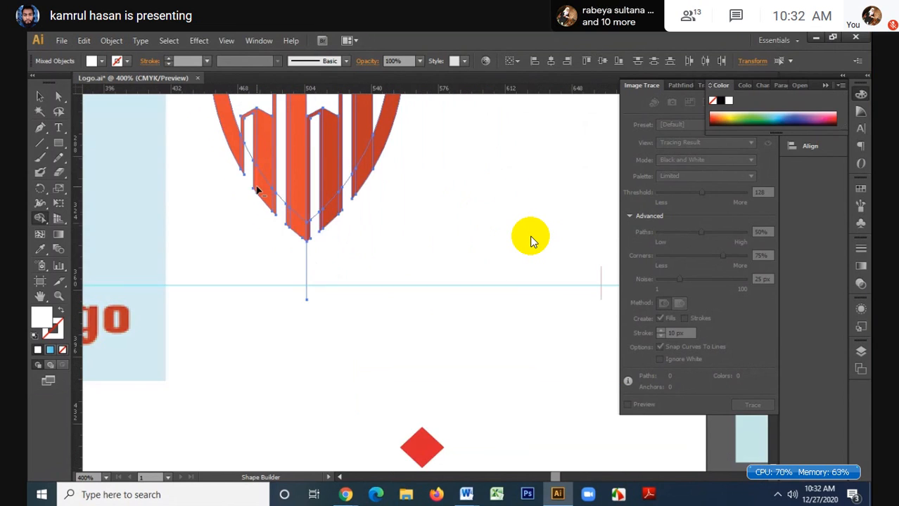
scroll(257, 190, "up", 1)
left_click_drag(250, 165, 247, 191)
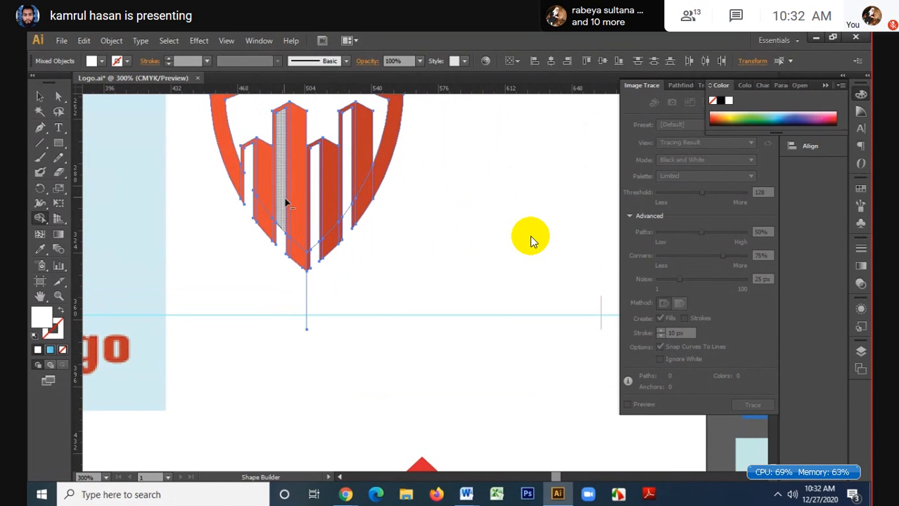
left_click(314, 249)
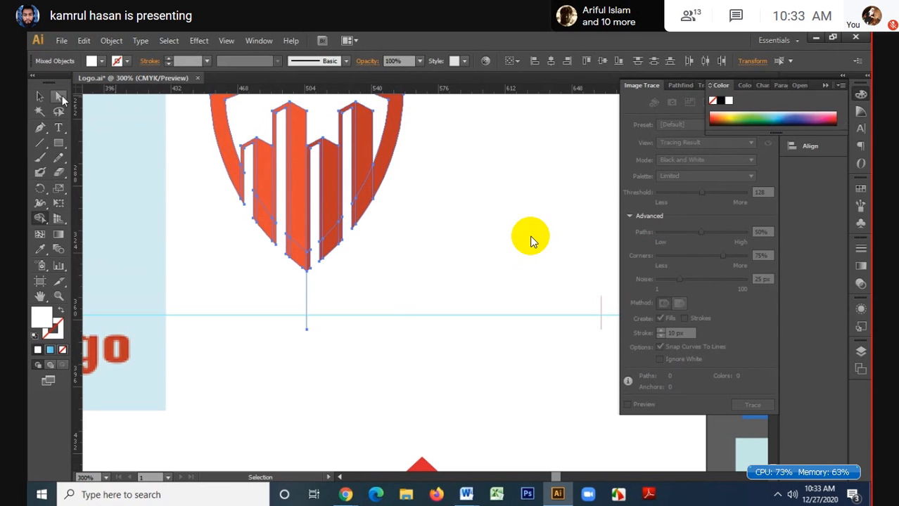
left_click(40, 96)
left_click(489, 266)
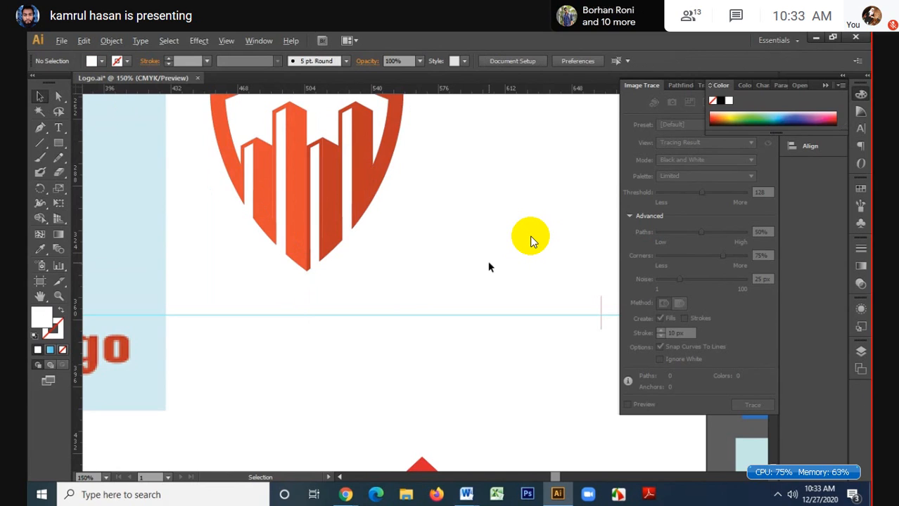
scroll(489, 266, "down", 1)
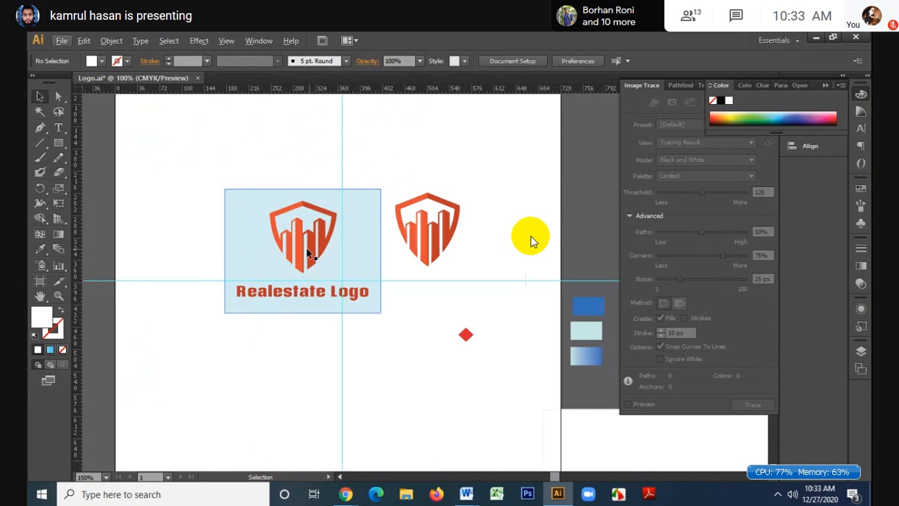
scroll(313, 253, "up", 1)
scroll(324, 254, "up", 1)
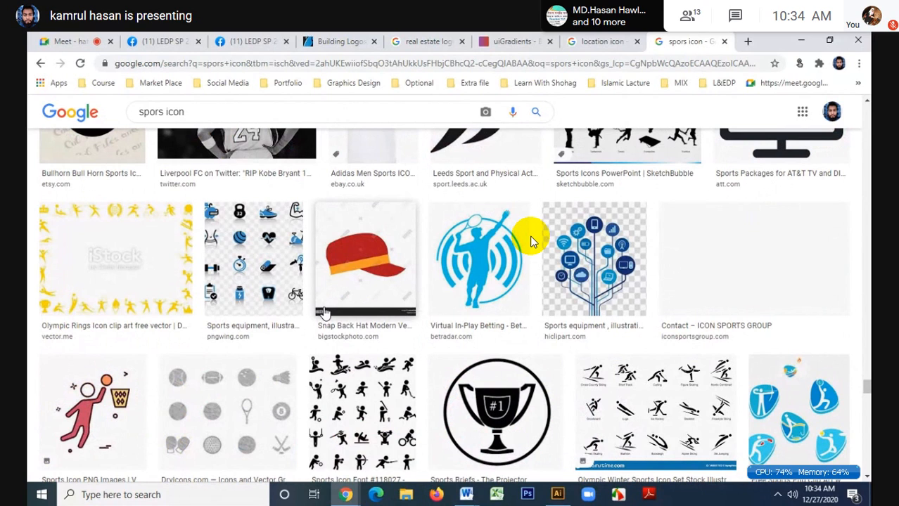
- Browse further through the sports icon image results for reference icons
scroll(531, 242, "down", 1)
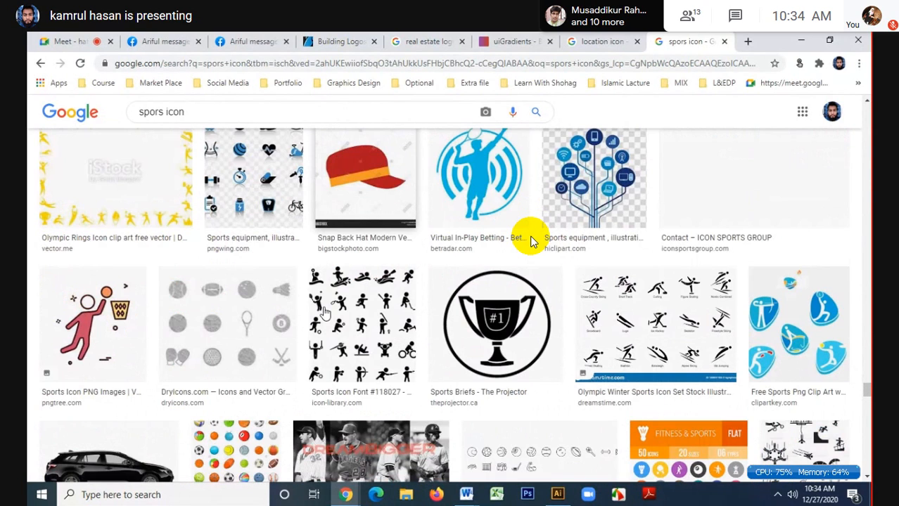
scroll(531, 242, "down", 1)
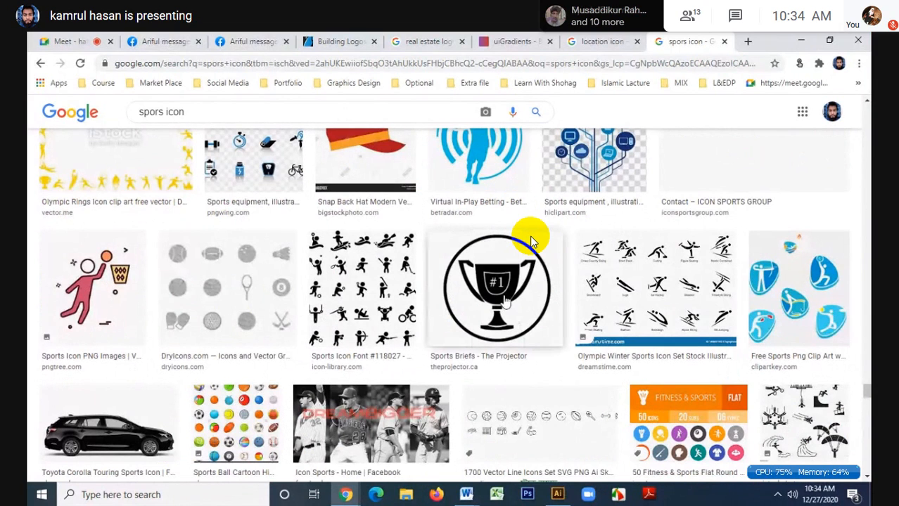
scroll(531, 242, "down", 4)
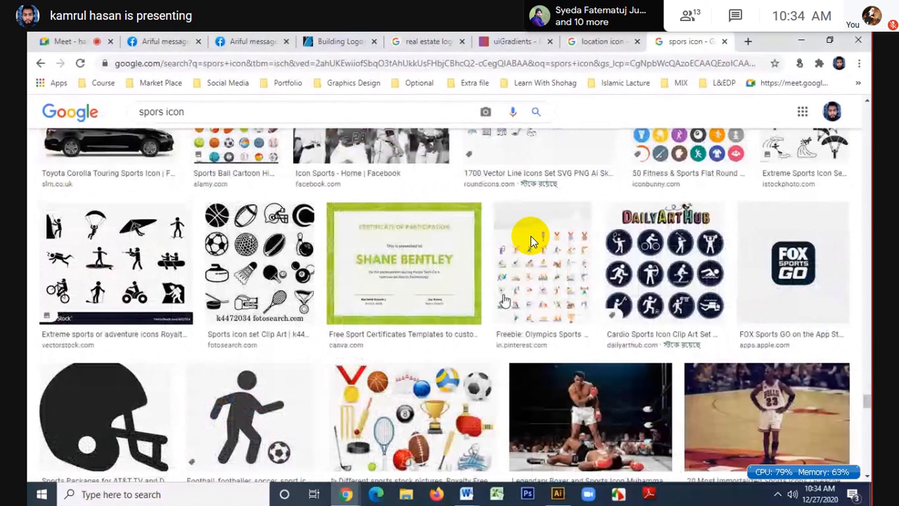
scroll(531, 241, "down", 4)
scroll(531, 241, "down", 1)
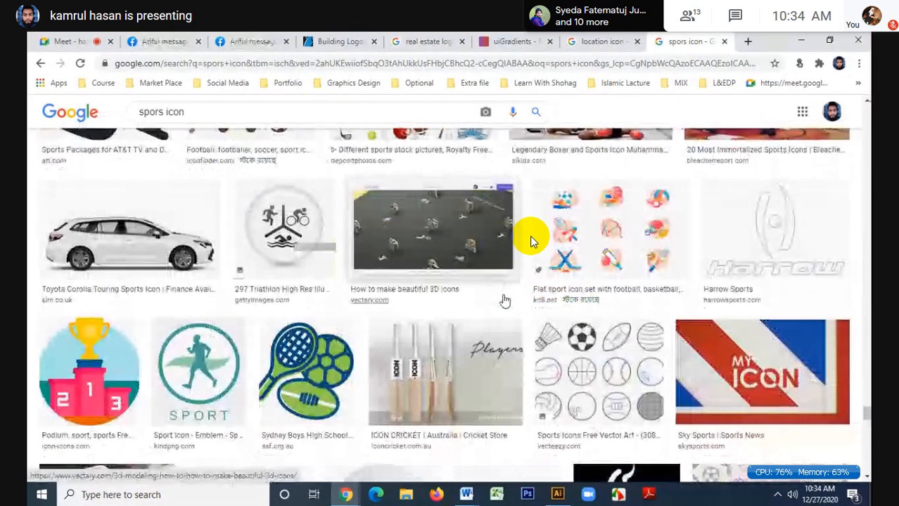
scroll(531, 242, "down", 3)
scroll(530, 242, "down", 5)
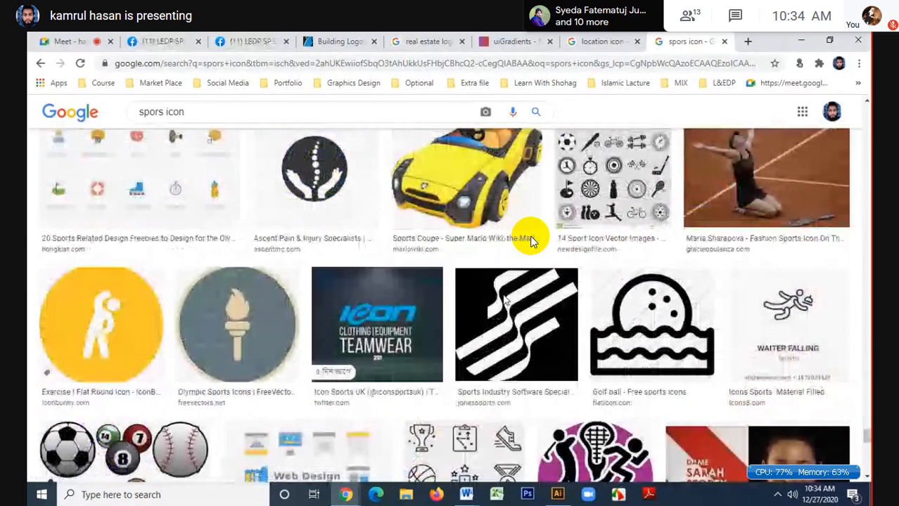
scroll(531, 242, "down", 1)
- Open the bookmarked attendance spreadsheet for Batch #SP (GD-34) in a new browser tab
key("ctrl+t")
left_click(722, 88)
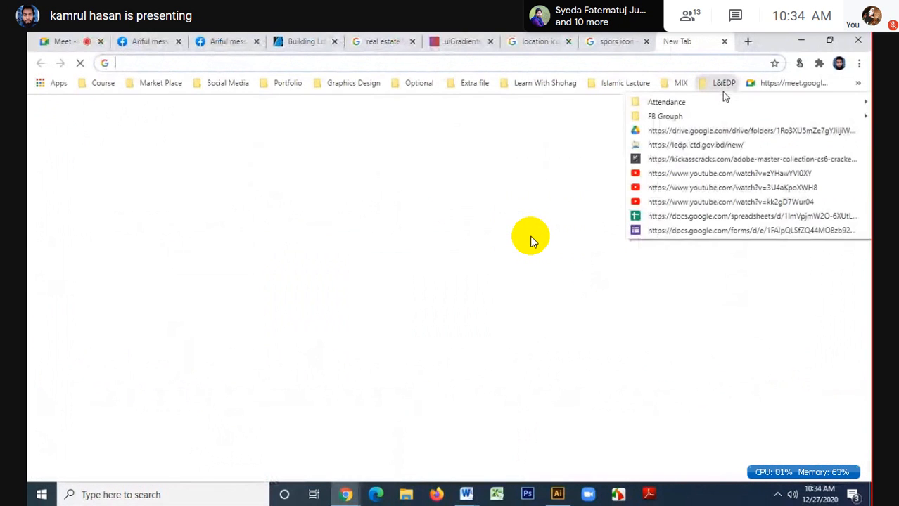
mouse_move(676, 108)
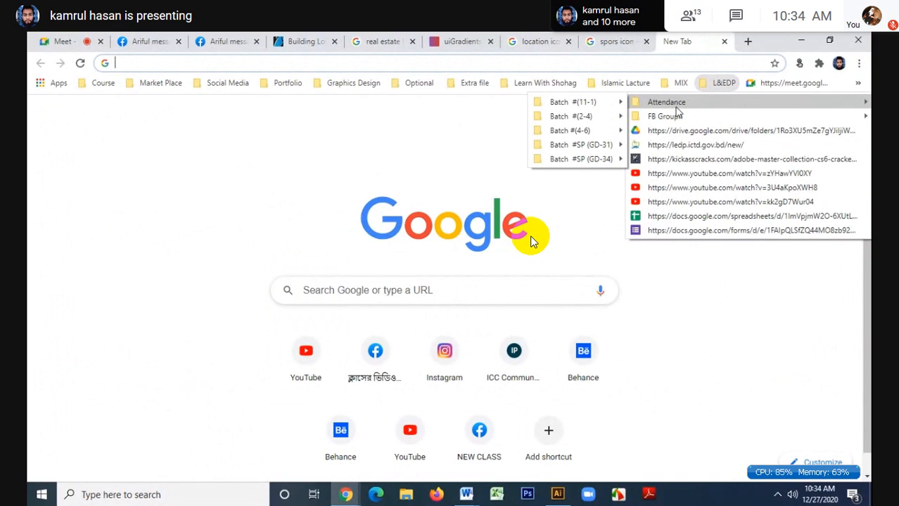
left_click(777, 498)
left_click(695, 79)
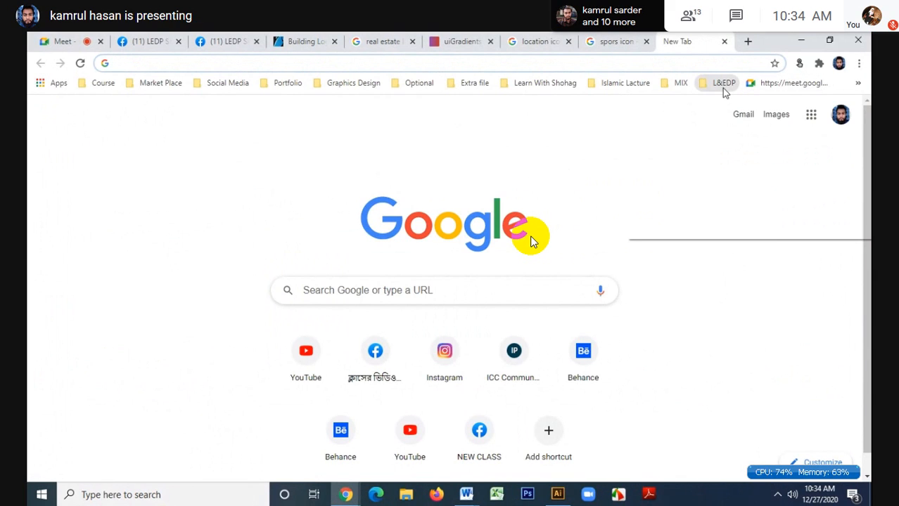
left_click(722, 87)
mouse_move(710, 102)
mouse_move(601, 156)
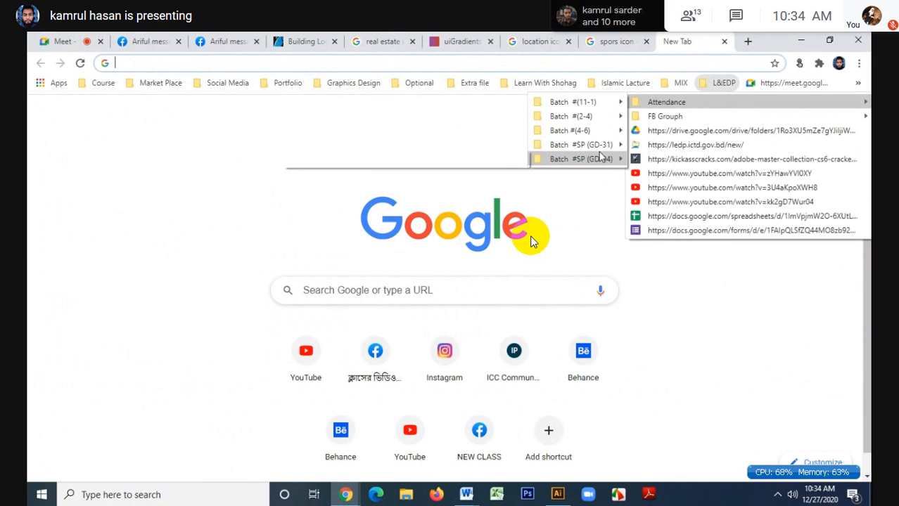
left_click(517, 162)
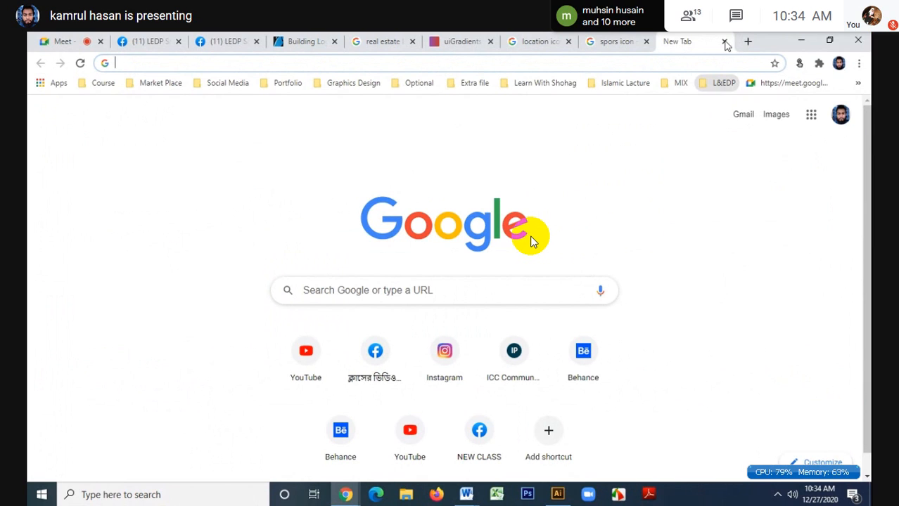
- Open the bookmarked attendance spreadsheet for Batch #SP (GD-31) in place of the sports icon results
left_click(603, 44)
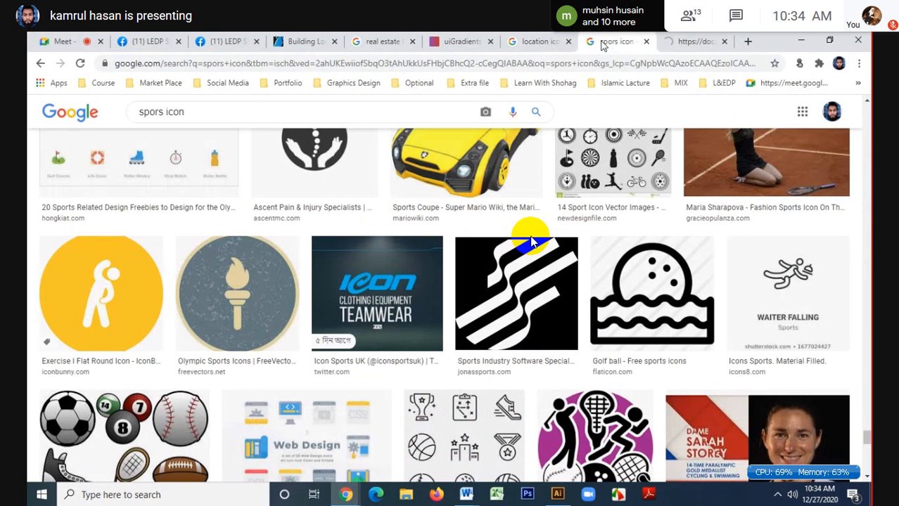
left_click(724, 82)
mouse_move(666, 101)
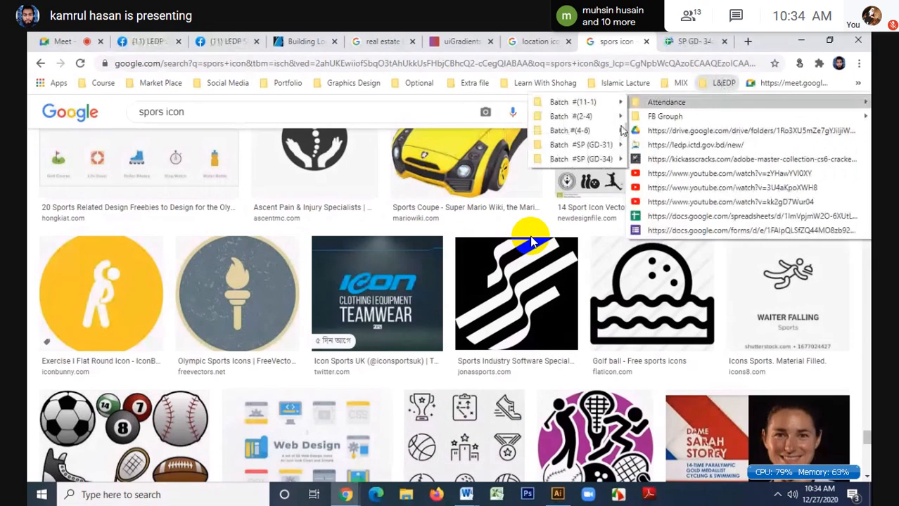
mouse_move(594, 144)
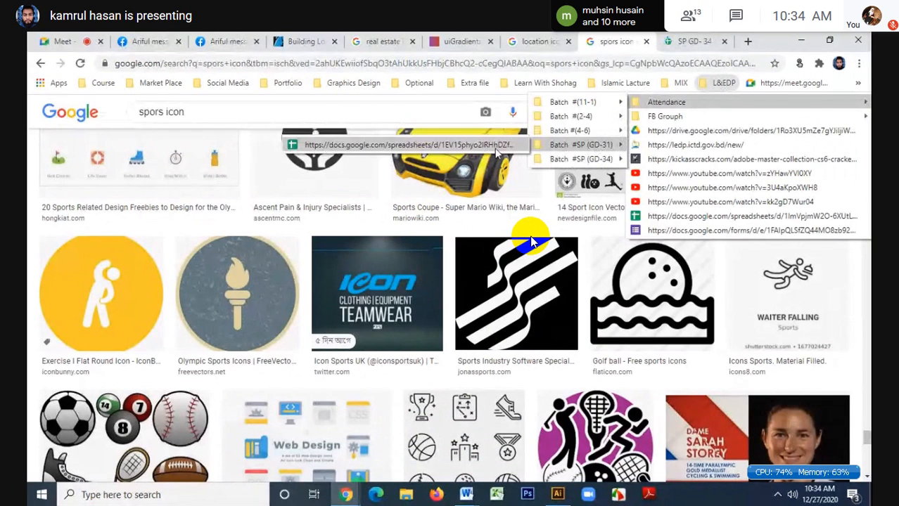
left_click(497, 145)
- Check the meeting's participant list against the SP GD- 31 @ 9am attendance sheet and dismiss the presenting notification
left_click(61, 41)
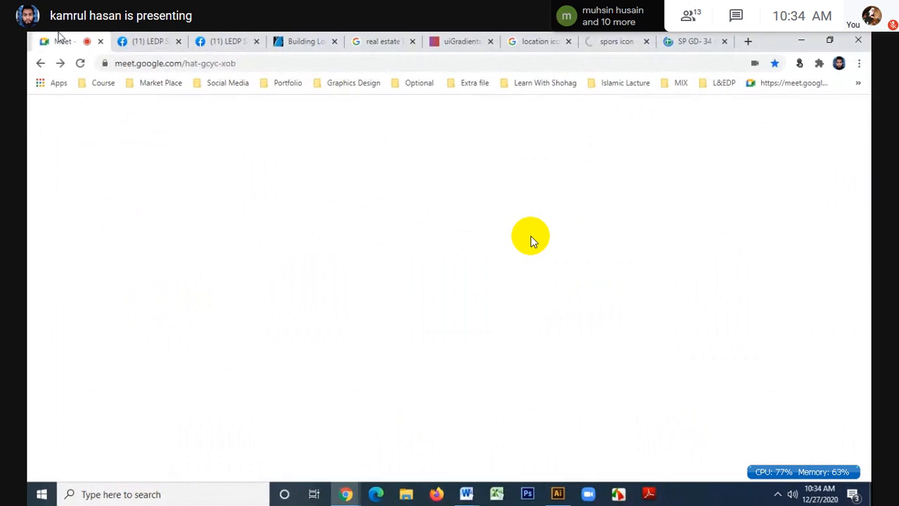
left_click(531, 242)
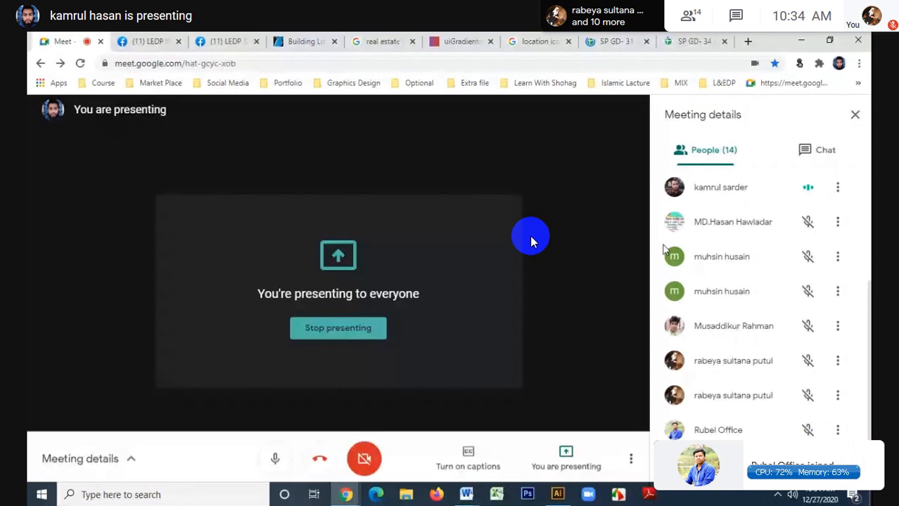
scroll(759, 278, "up", 3)
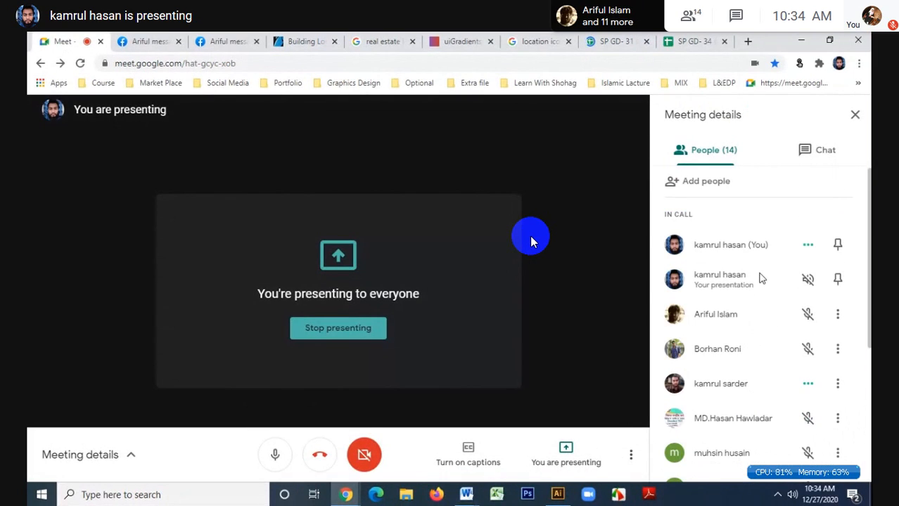
left_click(623, 38)
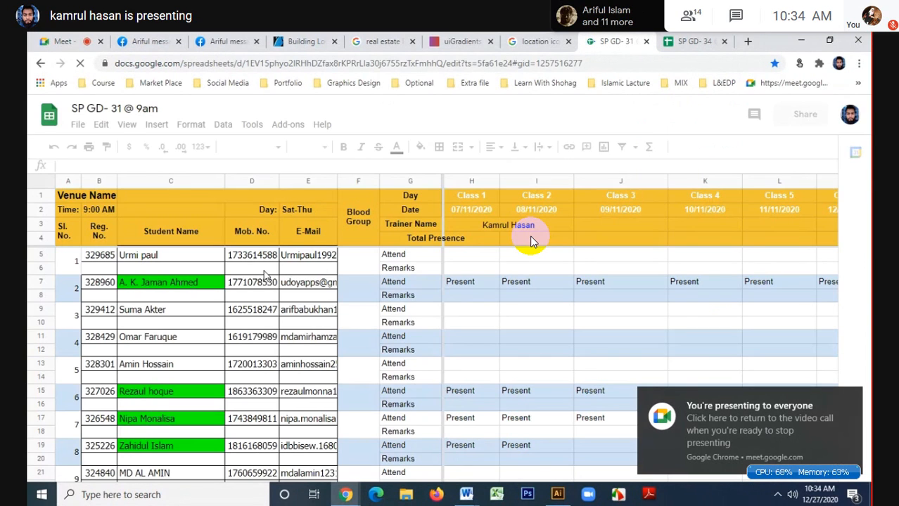
left_click(852, 396)
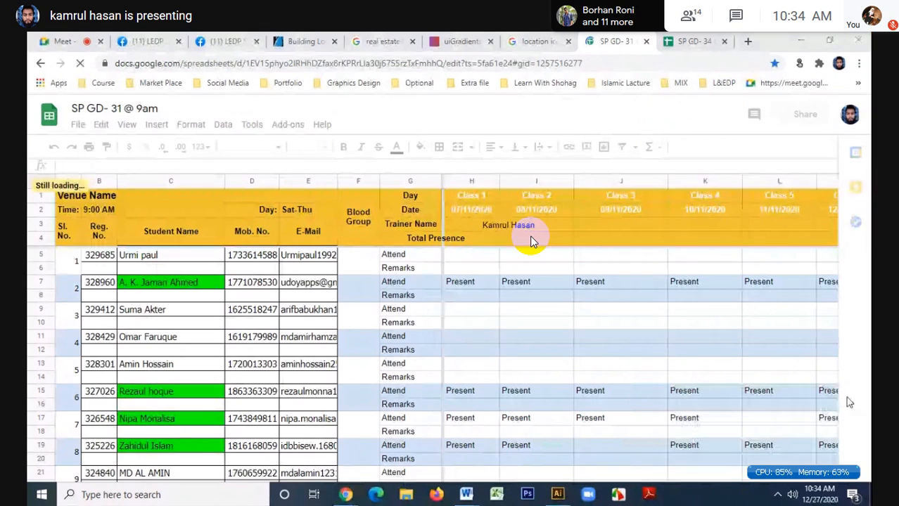
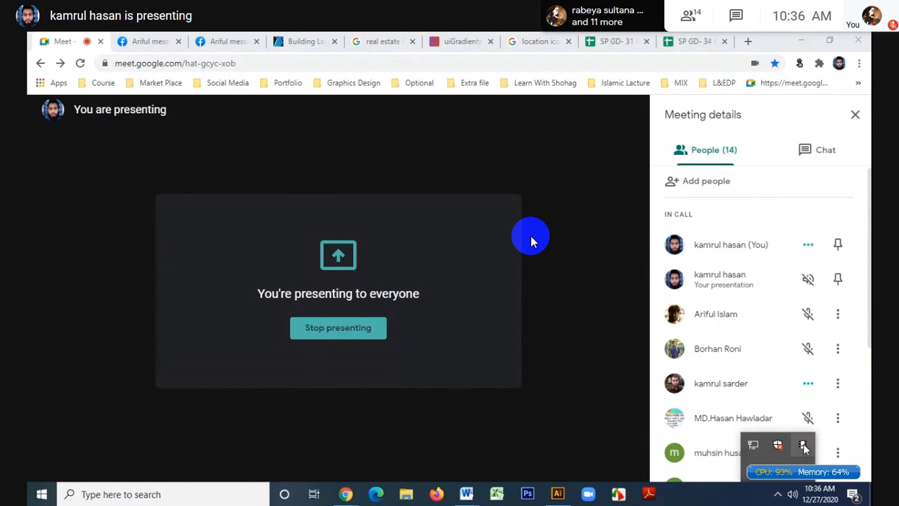
- Stop the screen recording and save it to the Desktop as Video_2020-12-27_103657 in Windows Media Video format
left_click(803, 445)
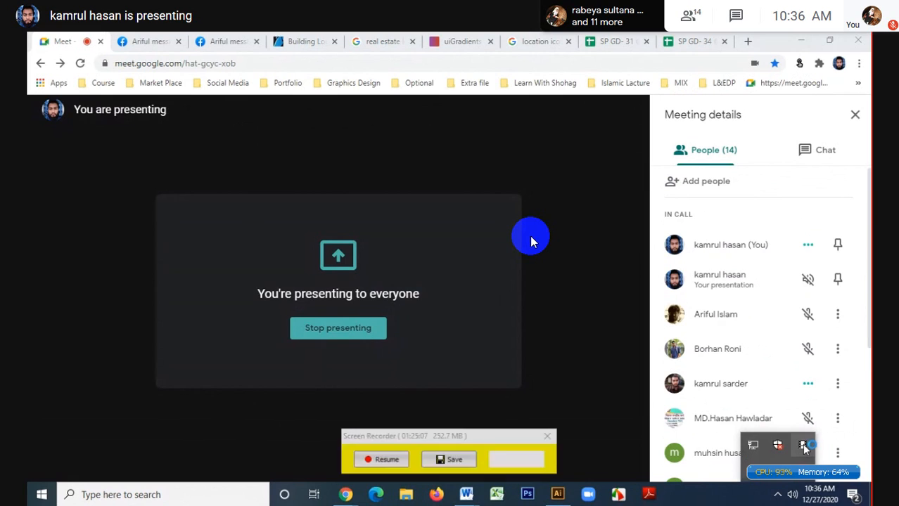
left_click(455, 460)
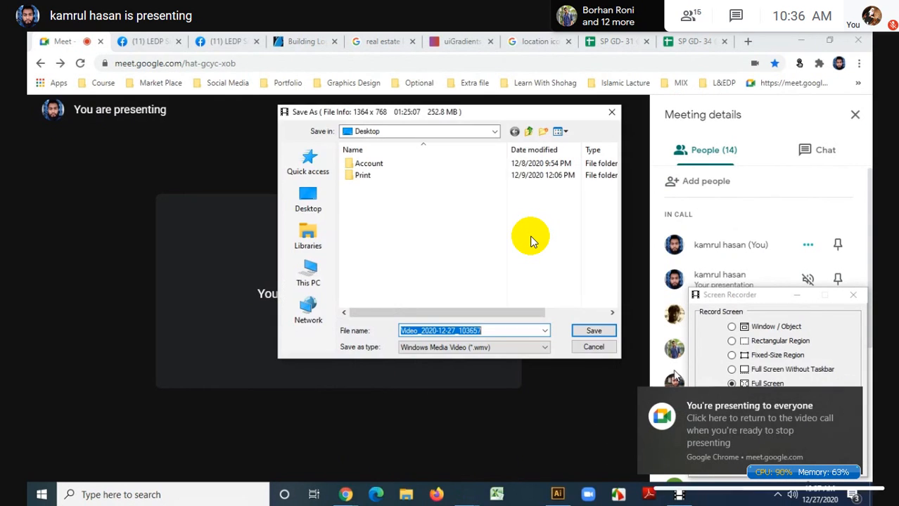
left_click(603, 334)
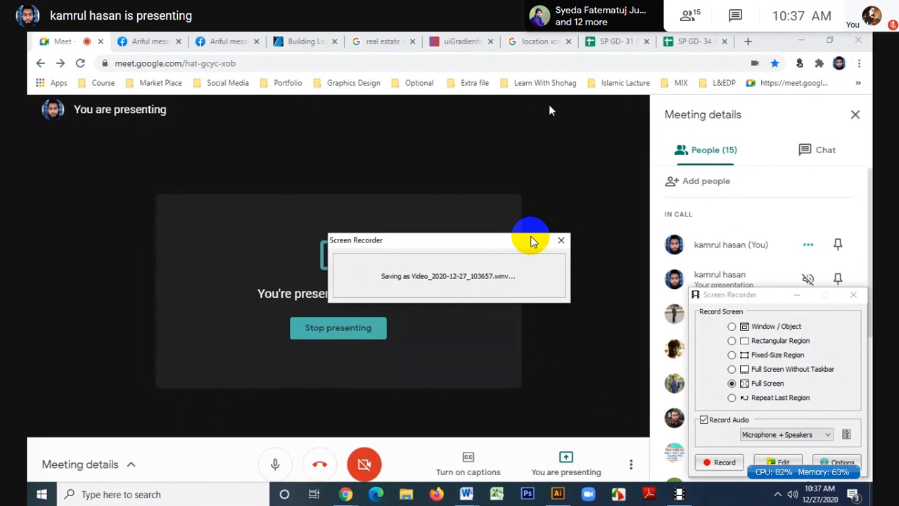
- Close the Screen Recorder window and the Movies & TV player, and dismiss the leftover pop-up
left_click(454, 37)
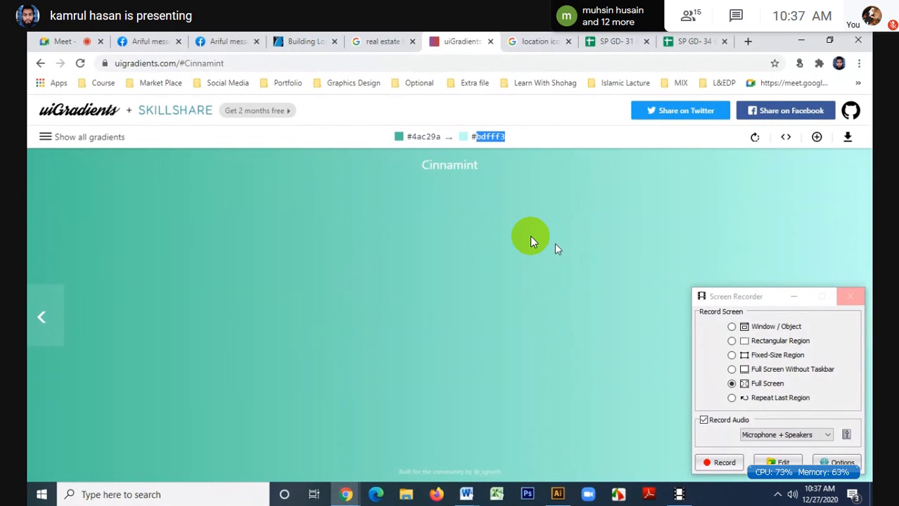
left_click(537, 138)
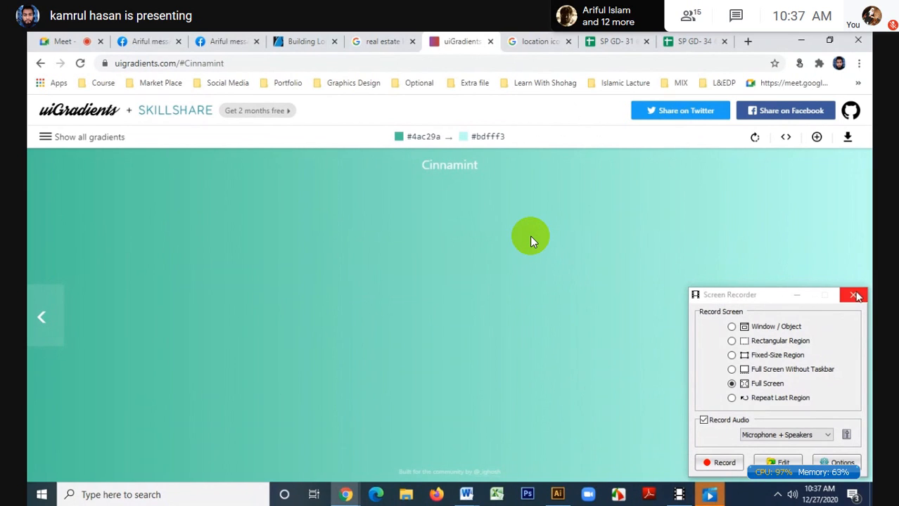
left_click(857, 297)
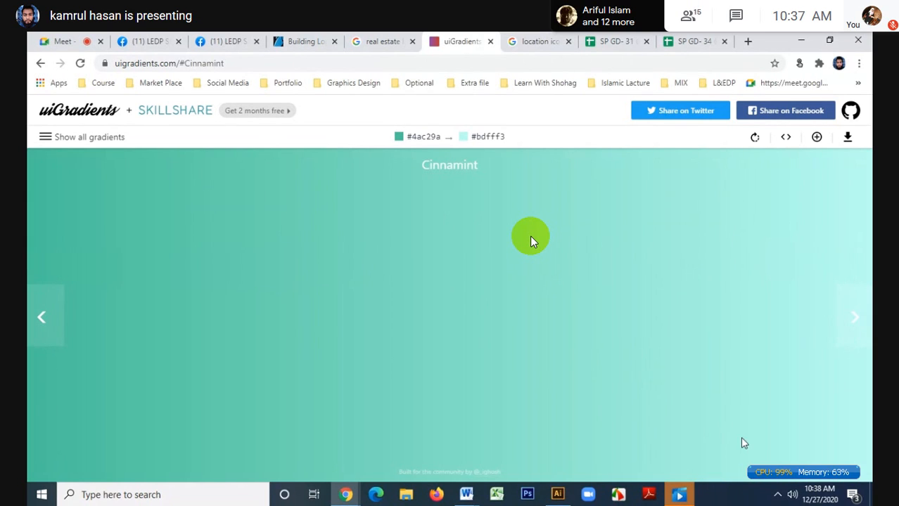
mouse_move(682, 498)
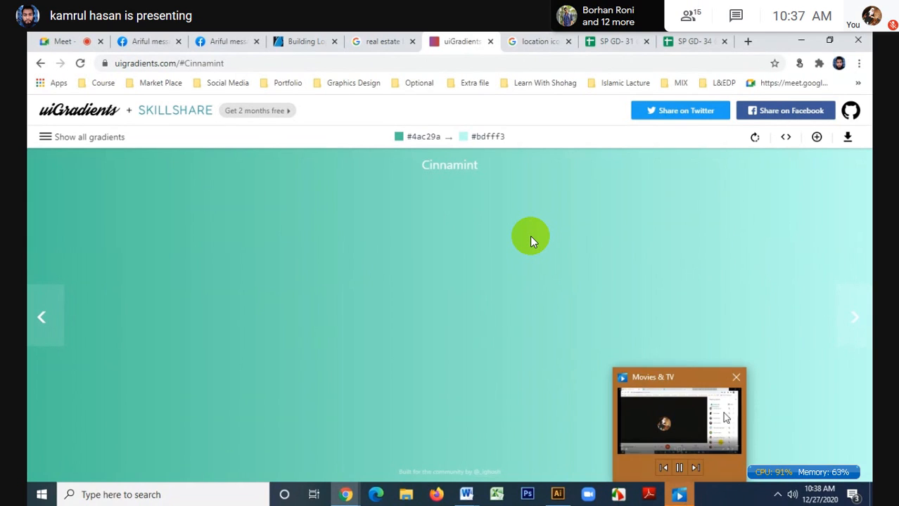
left_click(735, 378)
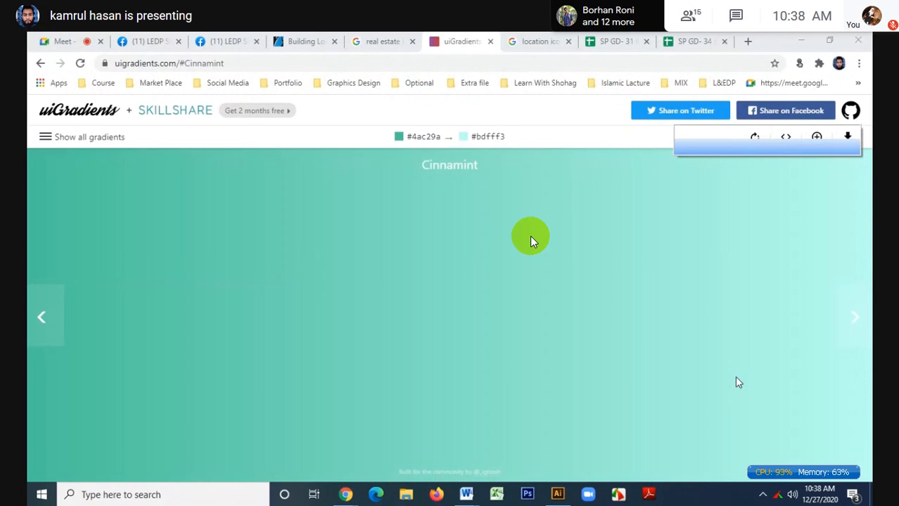
left_click(855, 133)
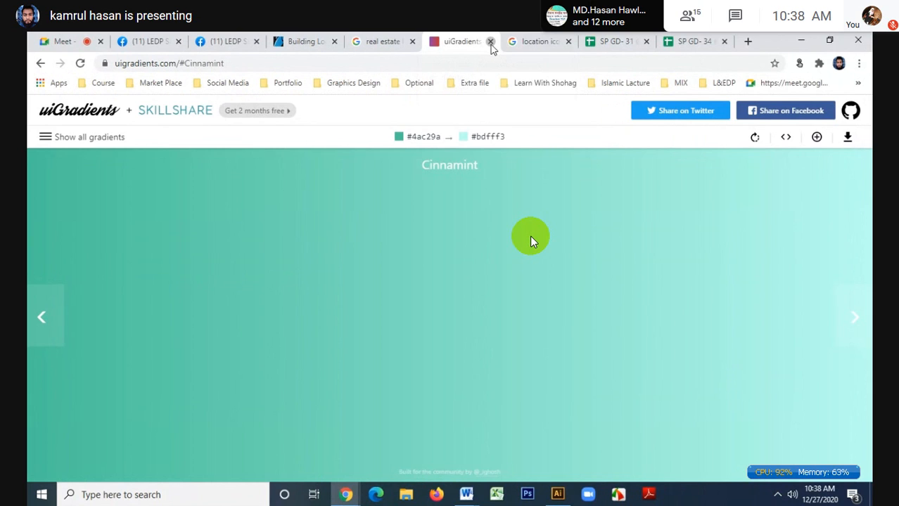
- Close the uiGradients, location icon, attendance sheet, real estate logo and building logos pages, keeping the meeting and Facebook groups open
left_click(490, 42)
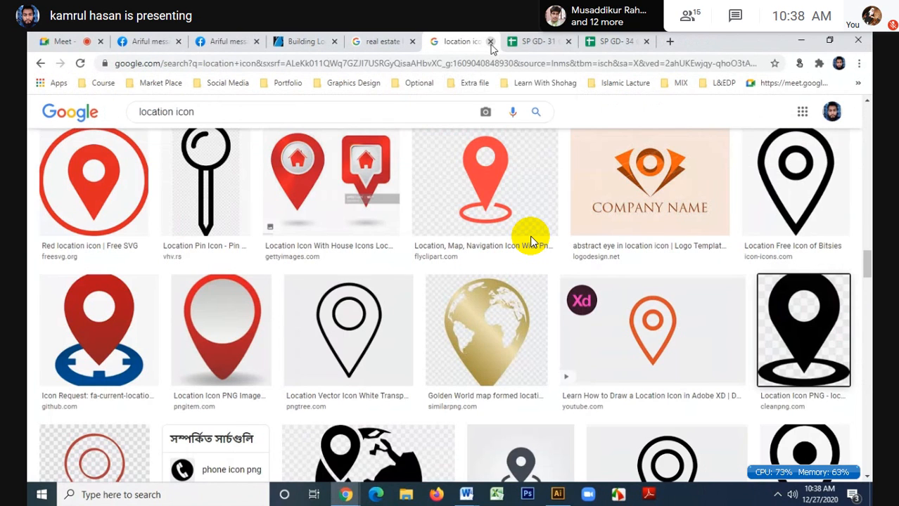
left_click(490, 43)
left_click(490, 42)
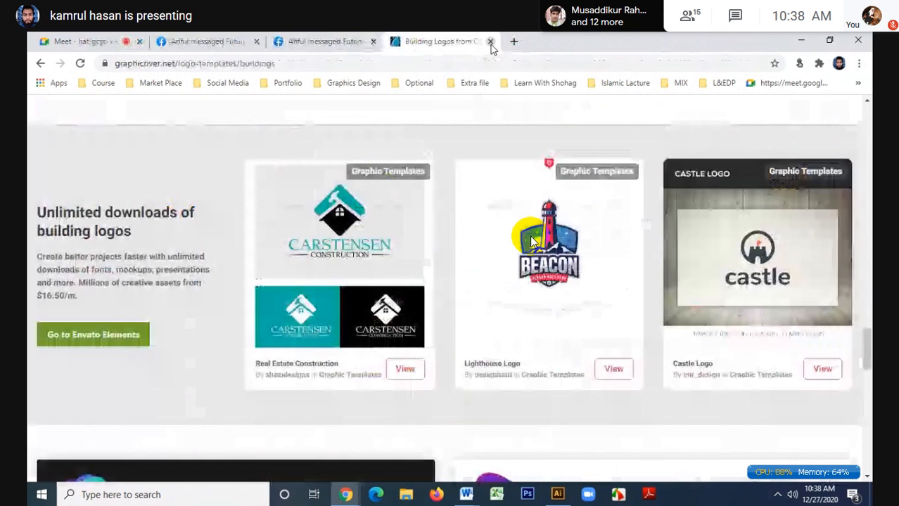
left_click(490, 42)
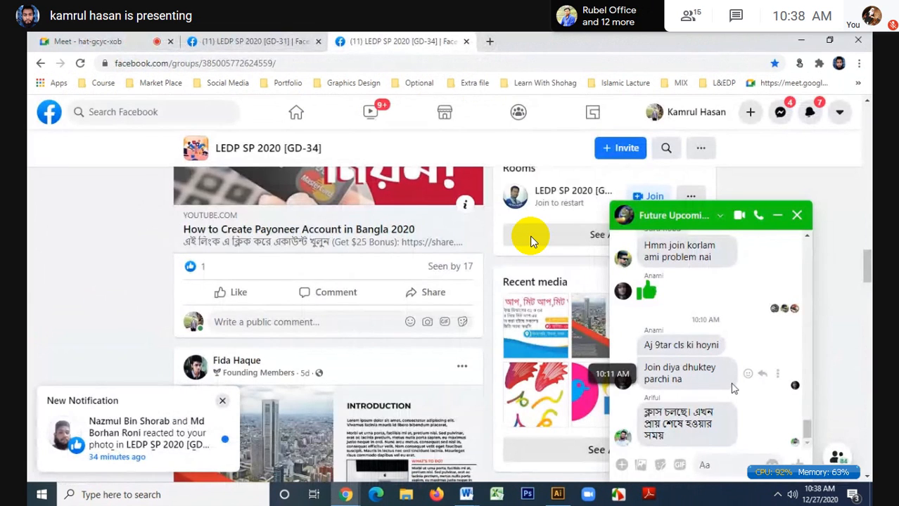
- Close the group chat window and look through the posts in the LEDP SP 2020 [GD-34] group
left_click(795, 218)
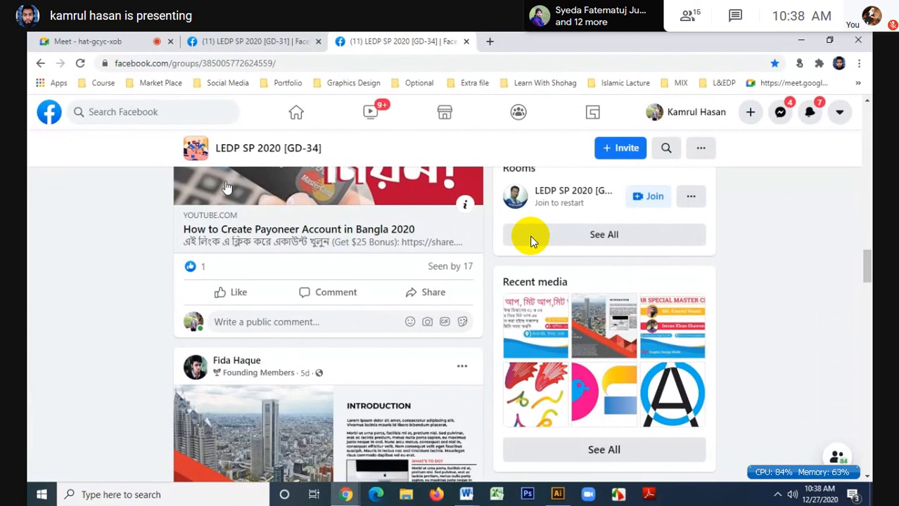
scroll(408, 290, "down", 10)
scroll(407, 286, "down", 8)
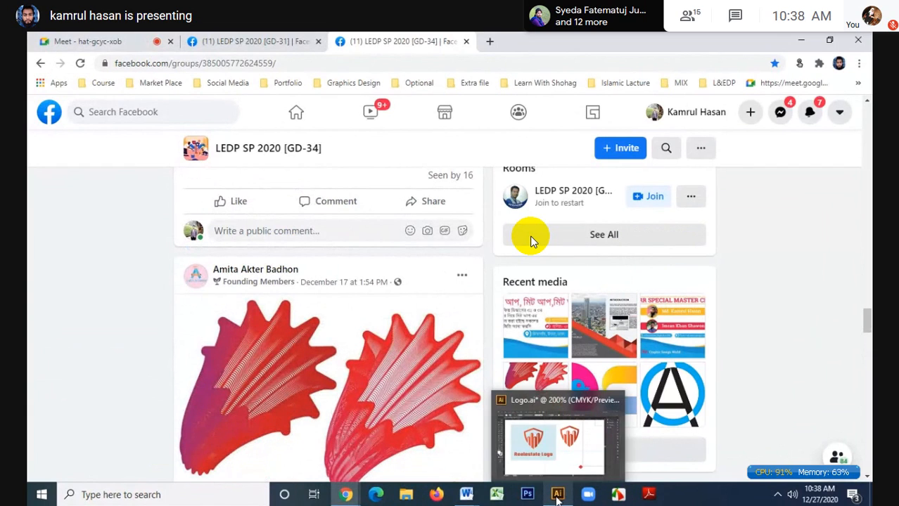
- Switch to Illustrator and move the Realestate Logo reference image off the artboard into the empty area to its left
left_click(537, 431)
key("ctrl+minus")
key("ctrl+minus")
key("ctrl+minus")
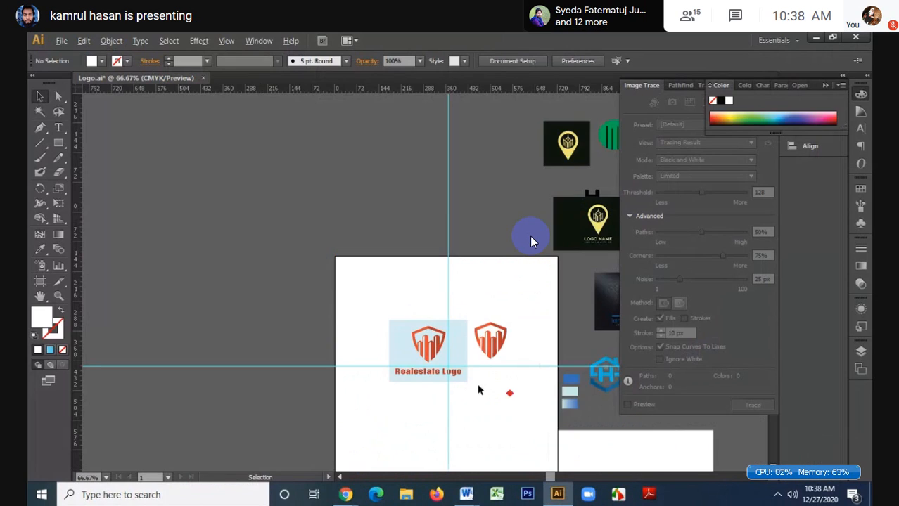
key("ctrl+minus")
left_click_drag(462, 374, 250, 285)
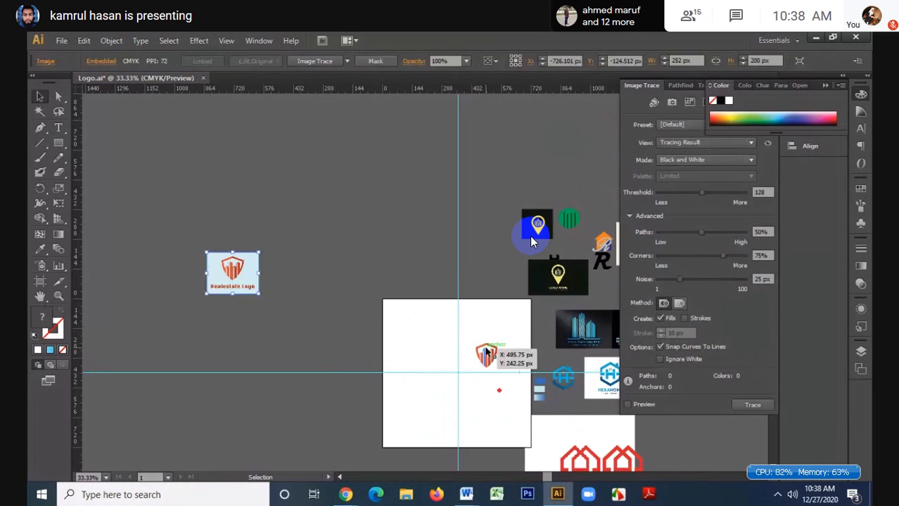
- Undo the last move of the Realestate Logo reference image off the artboard
right_click(458, 244)
left_click(447, 227)
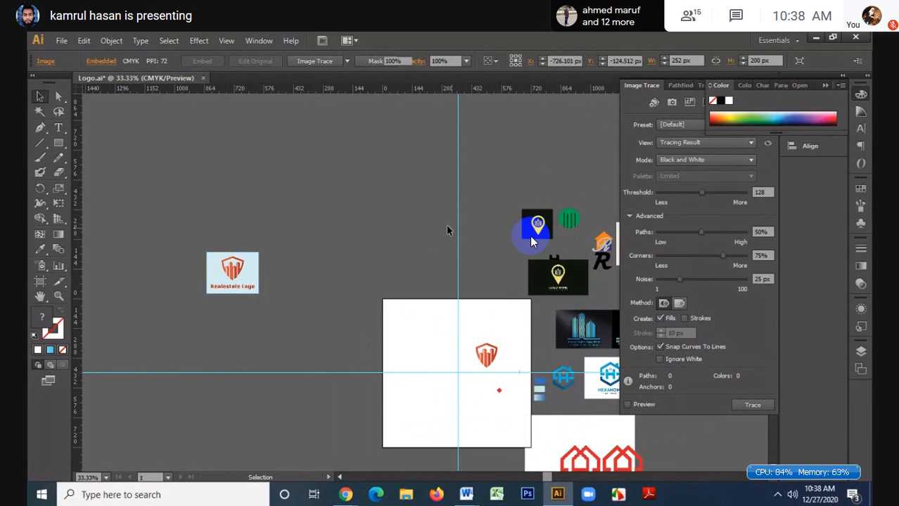
right_click(455, 245)
left_click(470, 308)
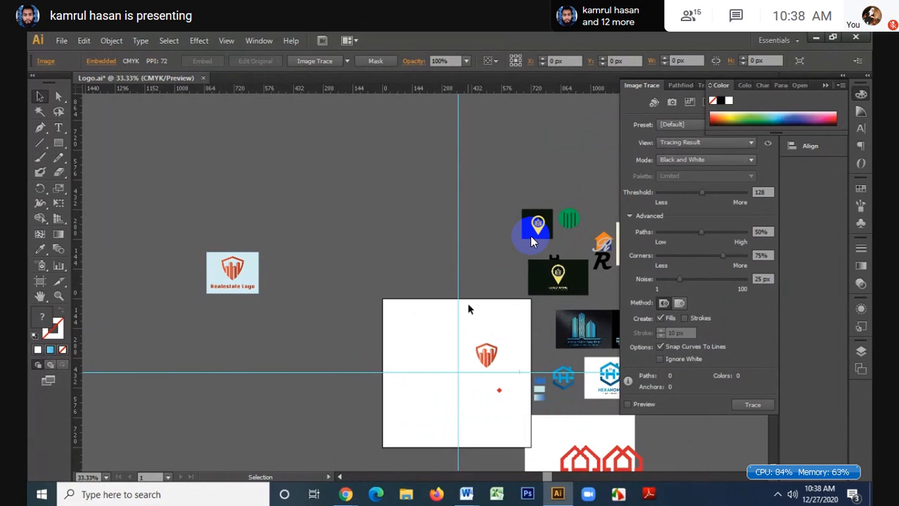
key("ctrl+z")
right_click(461, 244)
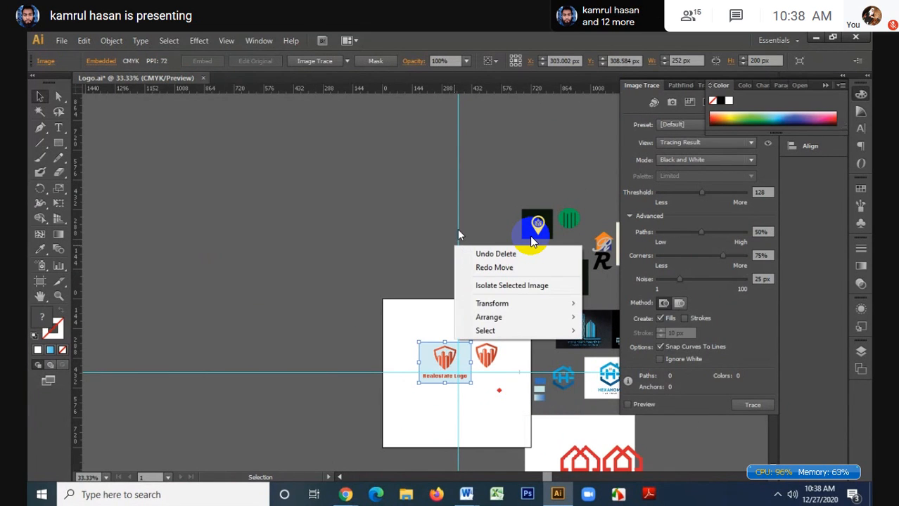
right_click(457, 229)
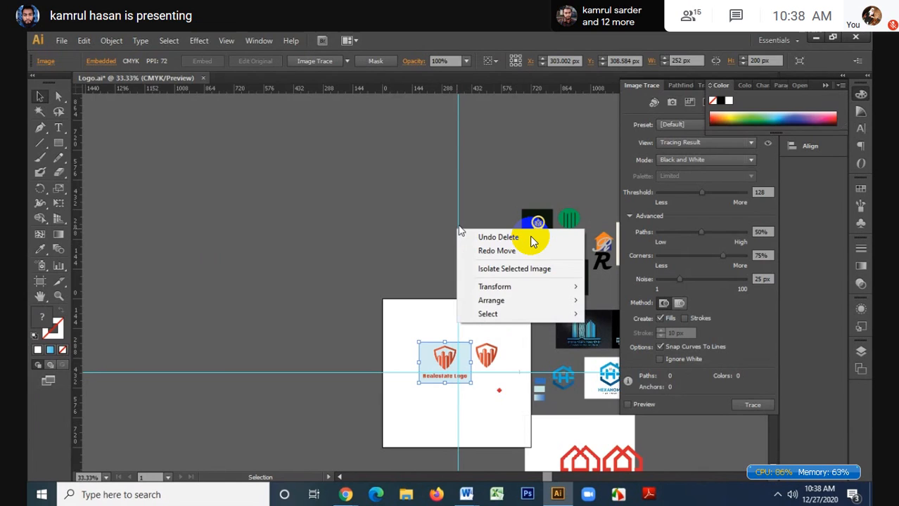
right_click(455, 223)
right_click(458, 221)
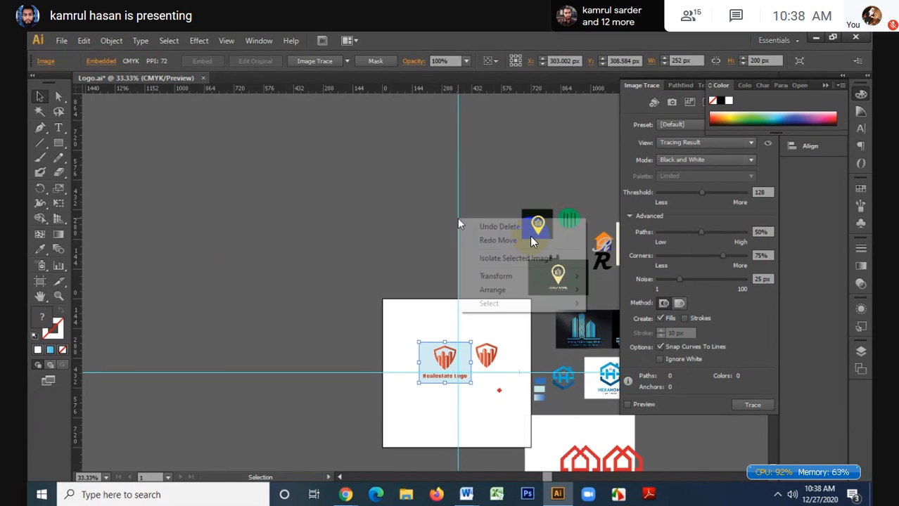
right_click(457, 220)
left_click(477, 210)
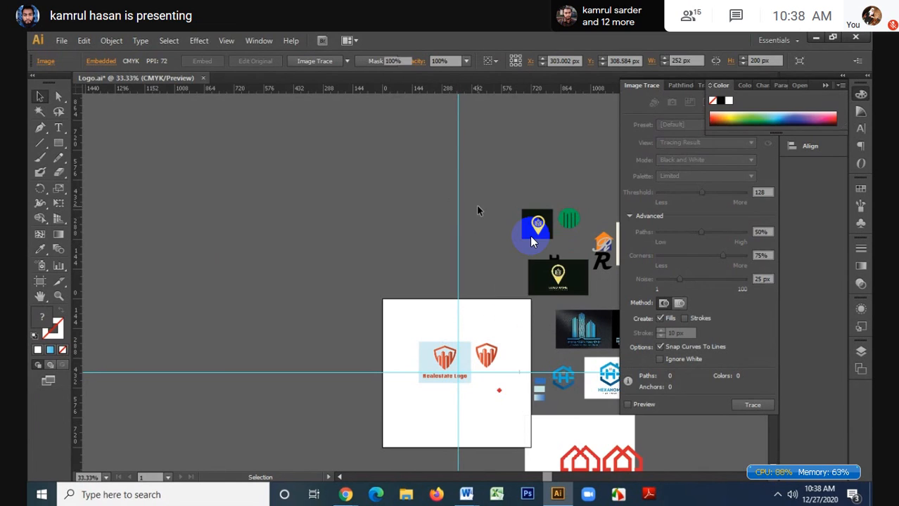
right_click(366, 376)
left_click(398, 329)
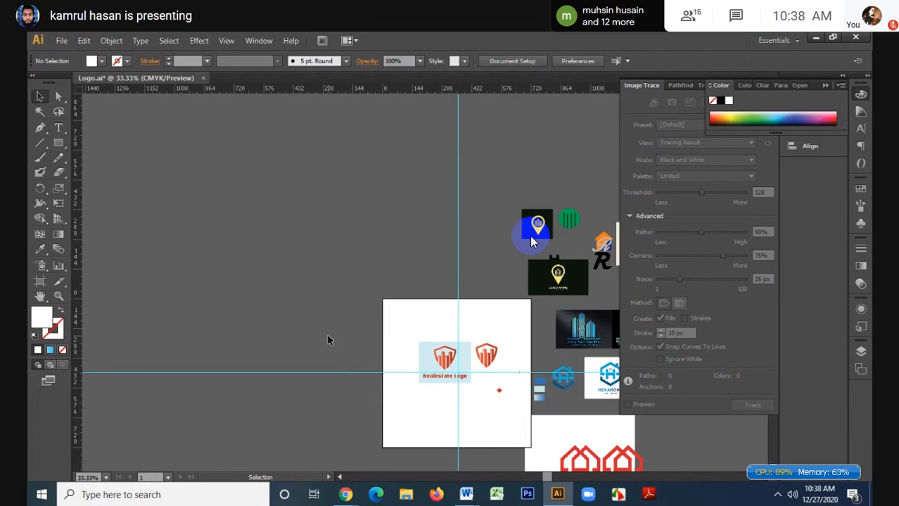
- Delete the horizontal and vertical guides crossing the artboard
left_click(342, 373)
key("Delete")
left_click_drag(441, 268, 471, 288)
key("Delete")
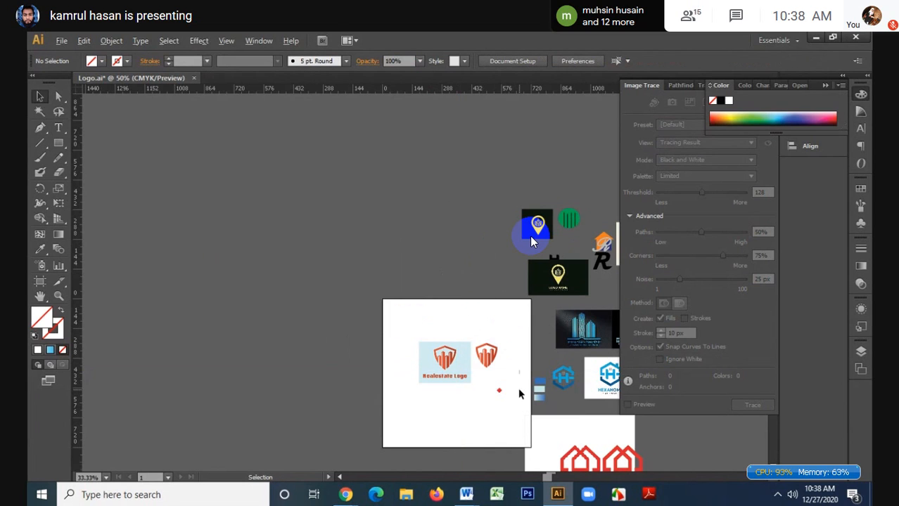
- Move the Realestate Logo reference image off the artboard to its left and delete the stray path below the shield icon
scroll(517, 387, "up", 2)
left_click_drag(400, 353, 172, 256)
left_click_drag(386, 296, 485, 358)
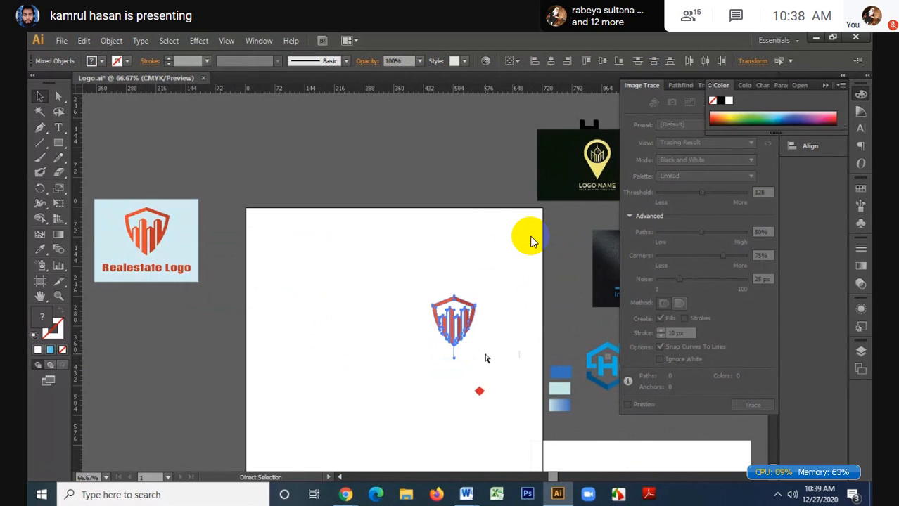
key("v")
left_click(469, 360)
left_click_drag(425, 368, 426, 370)
key("a")
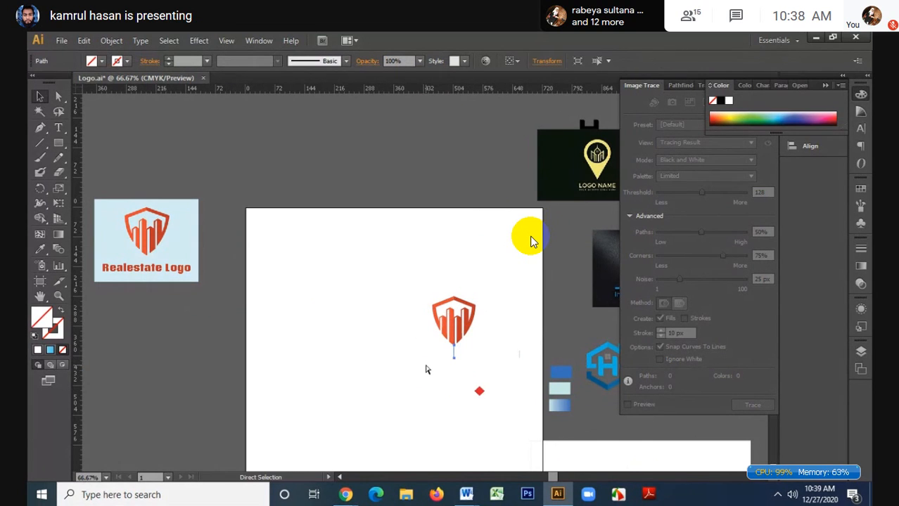
- Move the orange shield building icon to the artboard's upper-left corner
left_click_drag(410, 262, 485, 369)
left_click_drag(464, 321, 304, 258)
scroll(391, 304, "down", 1)
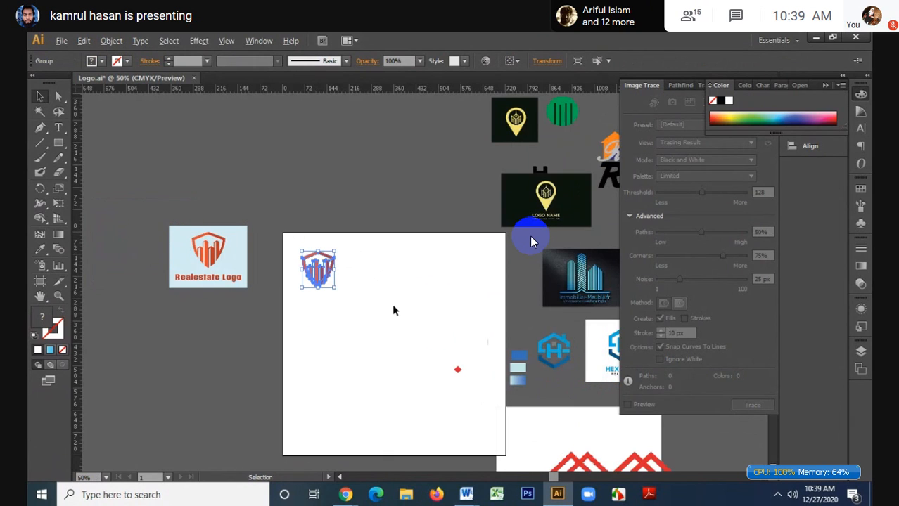
- Pull the dark square from behind the small location pin icon and place the pin on the artboard beside the shield
scroll(542, 217, "up", 3)
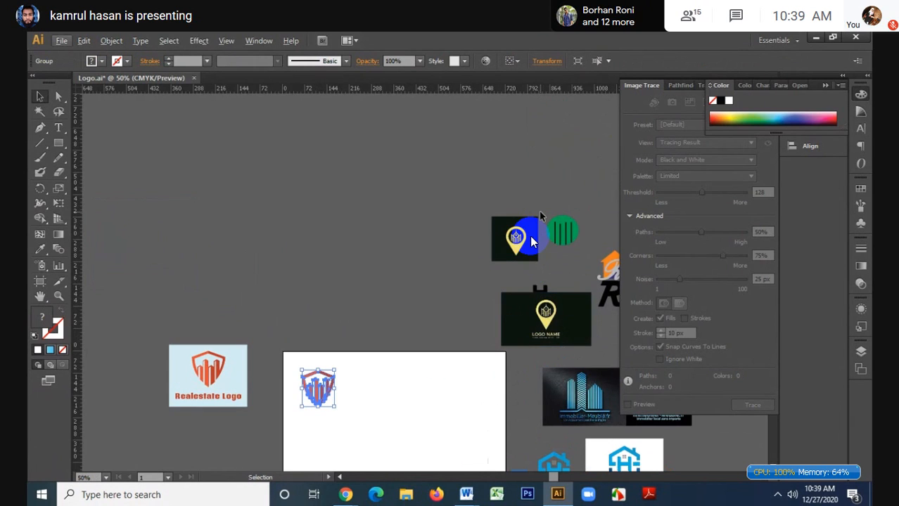
left_click_drag(533, 223, 432, 178)
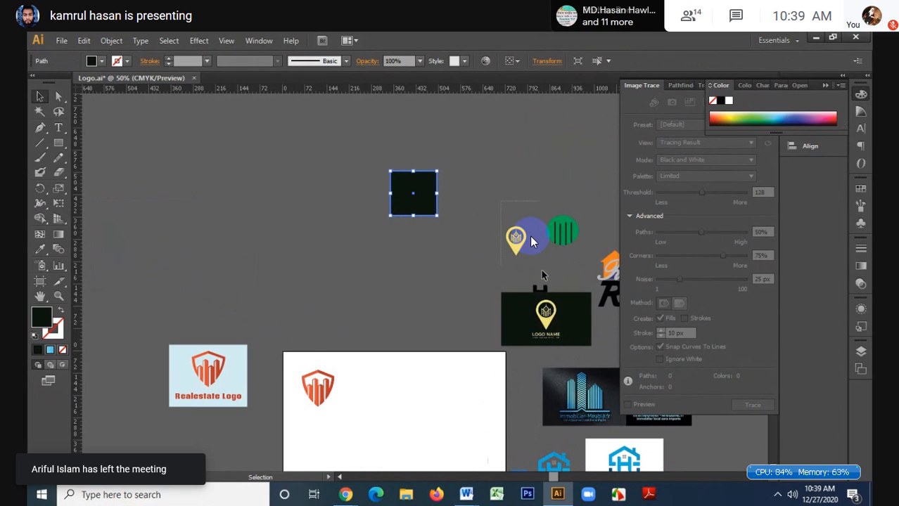
left_click_drag(517, 240, 376, 390)
scroll(380, 395, "down", 2)
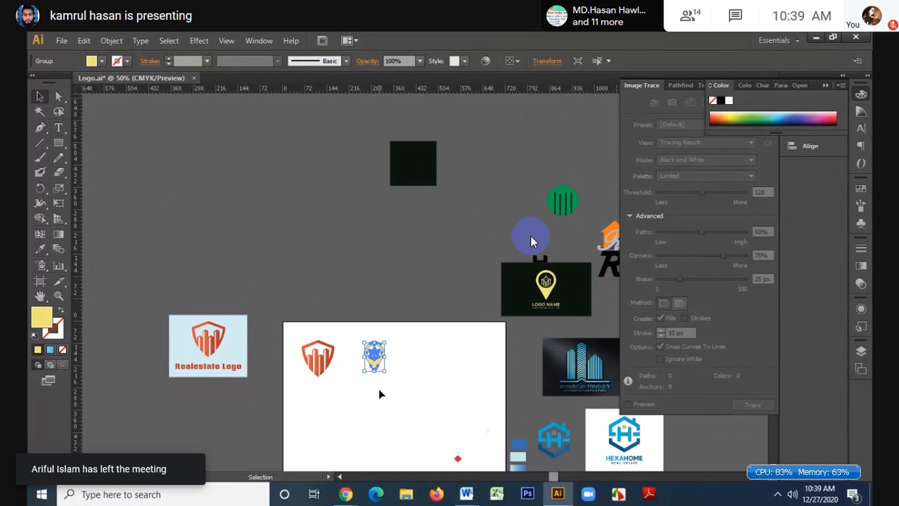
- Move the blue hexagonal H house icon onto the artboard below the shield icon
scroll(379, 390, "down", 3)
scroll(378, 391, "right", 2)
left_click_drag(483, 330, 521, 391)
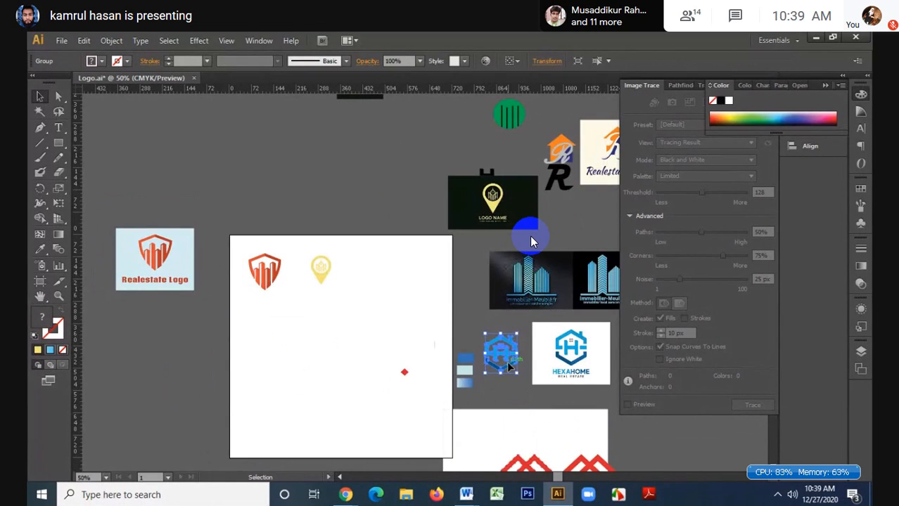
left_click_drag(481, 358, 335, 347)
left_click(386, 340)
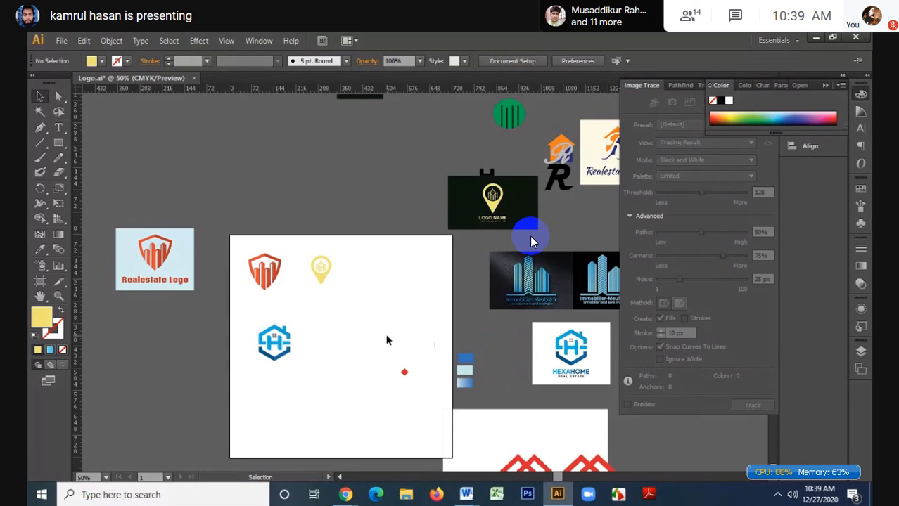
- Shift the white Company Name reference image aside and move the red double-house icon beside the H icon on the artboard
scroll(457, 378, "down", 2)
left_click_drag(566, 375, 465, 430)
left_click_drag(620, 452, 557, 394)
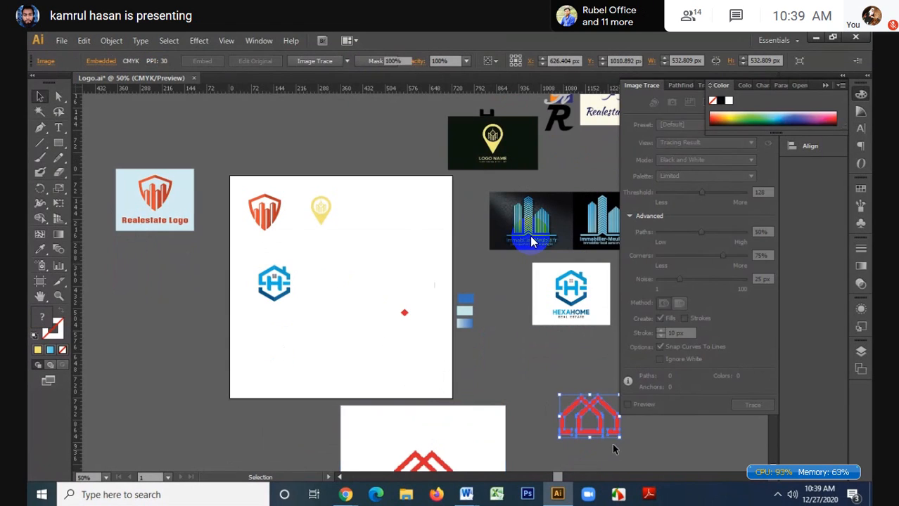
mouse_move(598, 430)
left_mouse_down()
mouse_move(390, 365)
mouse_move(352, 295)
mouse_move(337, 292)
left_mouse_up()
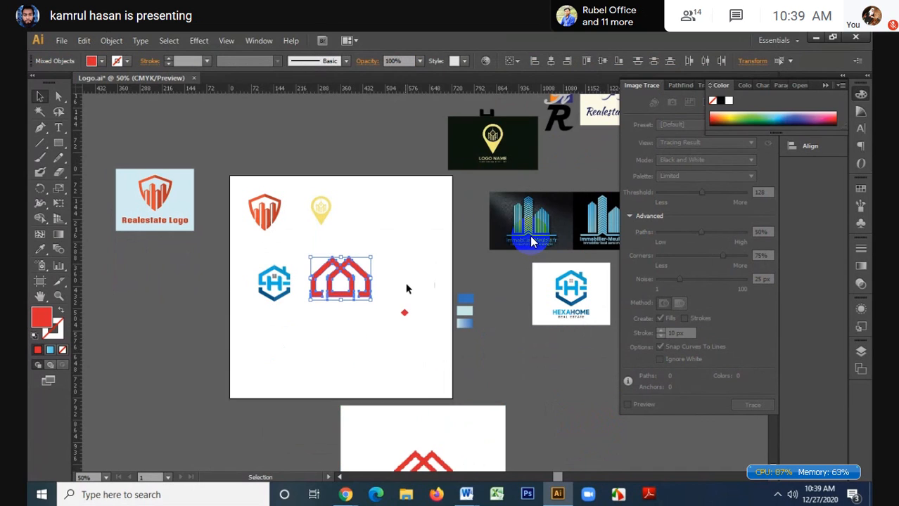
- Delete the small red diamond, the stray paths and the blue colour swatches at the artboard's right edge
left_click_drag(394, 251, 459, 352)
key("a")
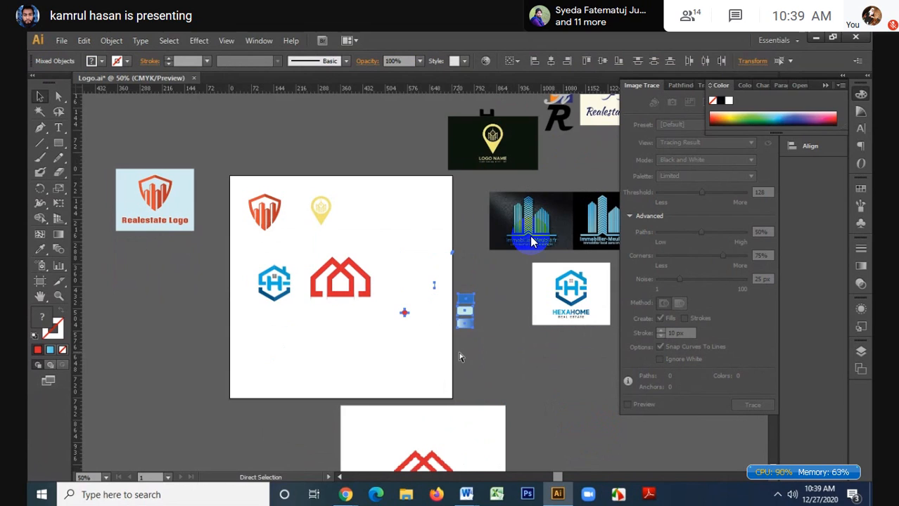
key("Delete")
key("v")
- Group the pieces of the red double-house icon
scroll(358, 312, "up", 1)
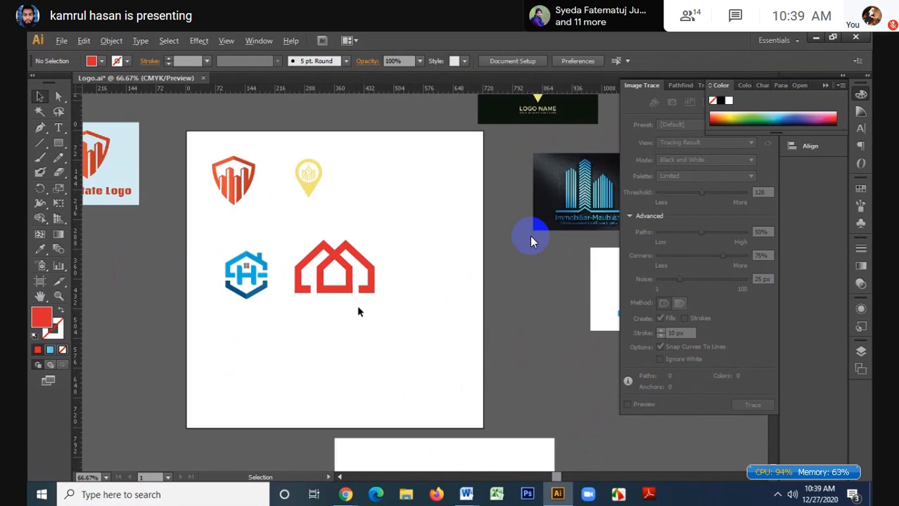
scroll(355, 305, "up", 1)
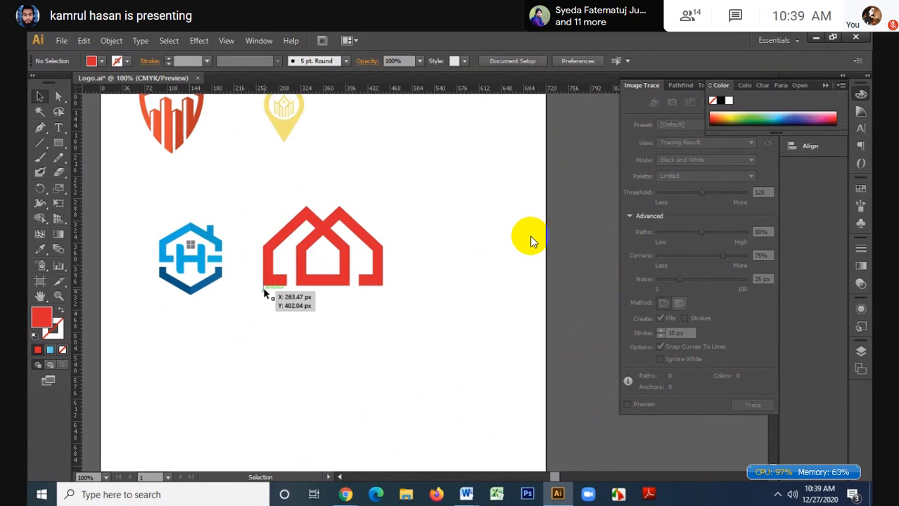
left_click_drag(273, 225, 403, 317)
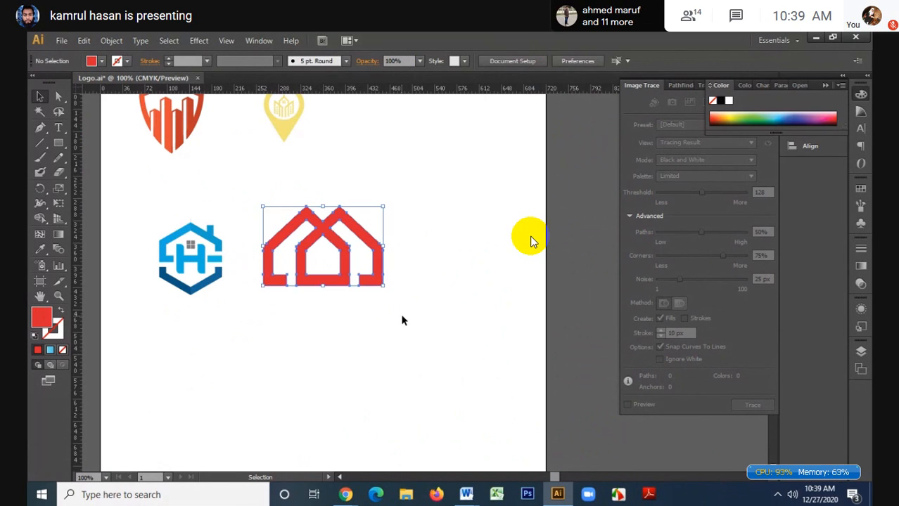
key("a")
key("v")
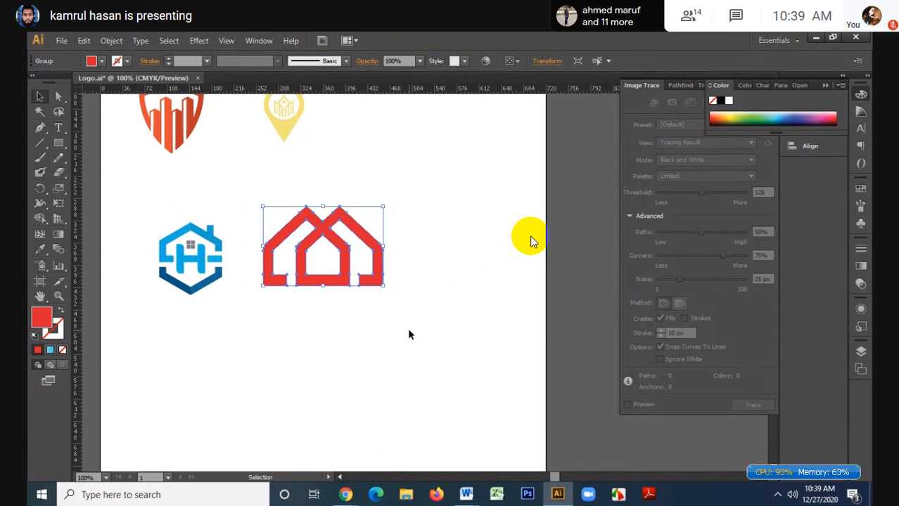
- Pull the black rectangle from behind the traced Immobilier-Meuble.fr logo and place the logo in the artboard's upper-right area
scroll(407, 328, "down", 3)
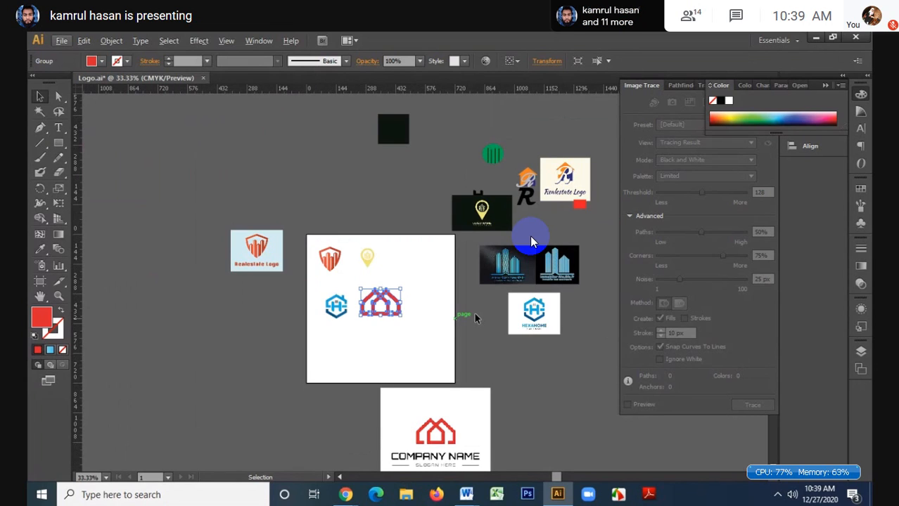
scroll(521, 174, "up", 1)
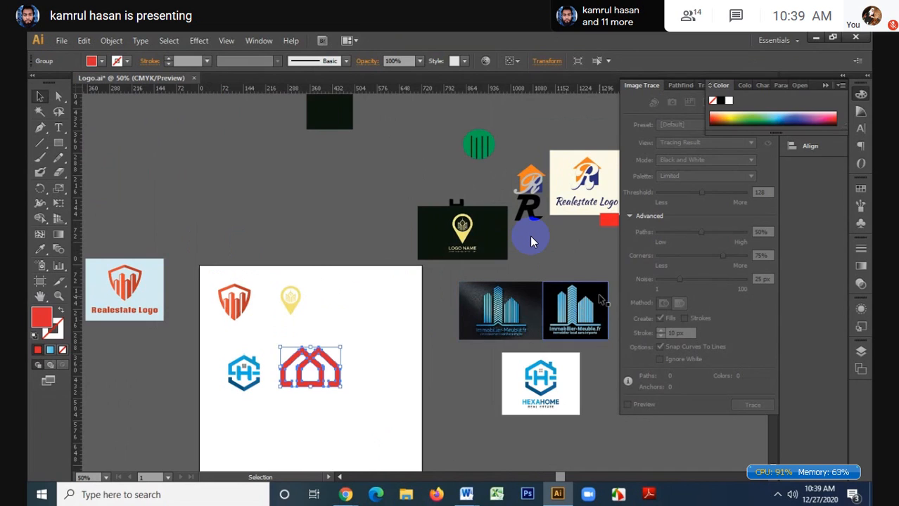
left_click_drag(603, 297, 482, 271)
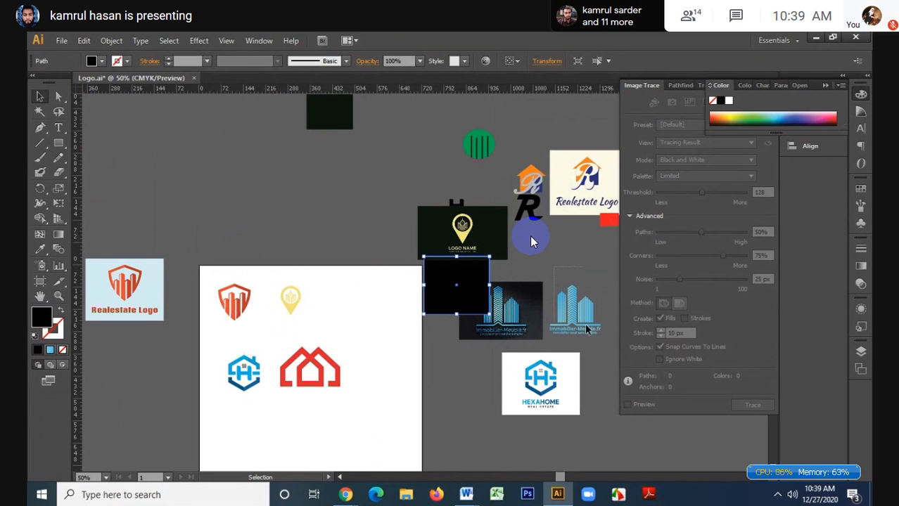
left_click_drag(554, 267, 376, 318)
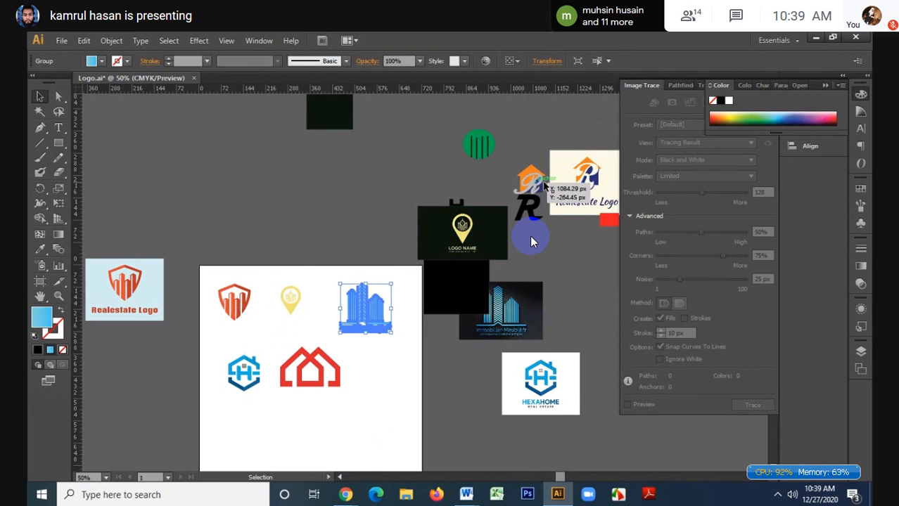
- Place the cream R Realestate Logo image in the artboard's lower-right corner and enlarge it to about 355 by 306 px
left_click_drag(557, 201, 398, 426)
scroll(398, 427, "down", 5)
left_click_drag(391, 317, 357, 333)
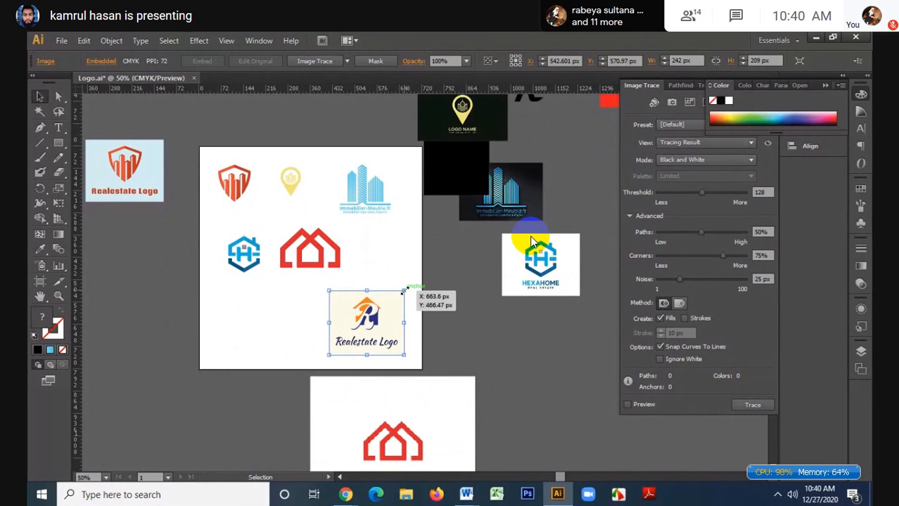
left_click_drag(404, 289, 422, 276)
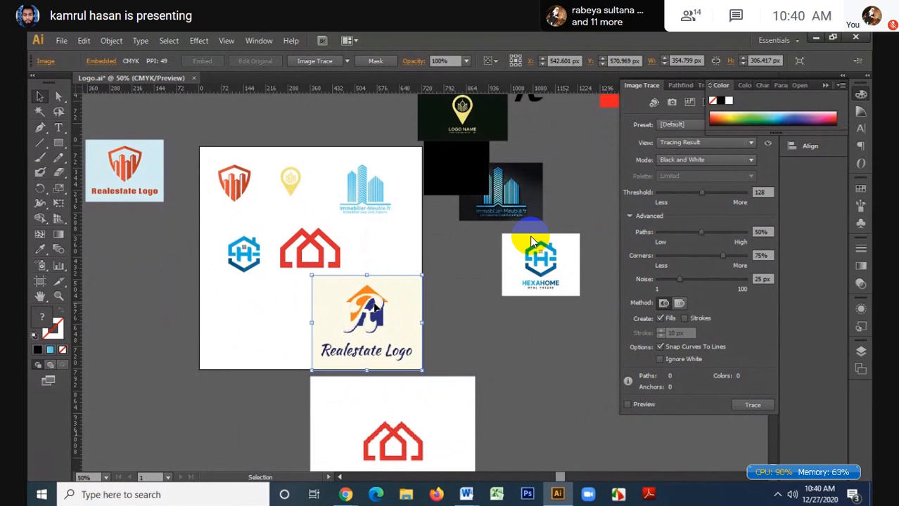
left_click_drag(373, 313, 370, 312)
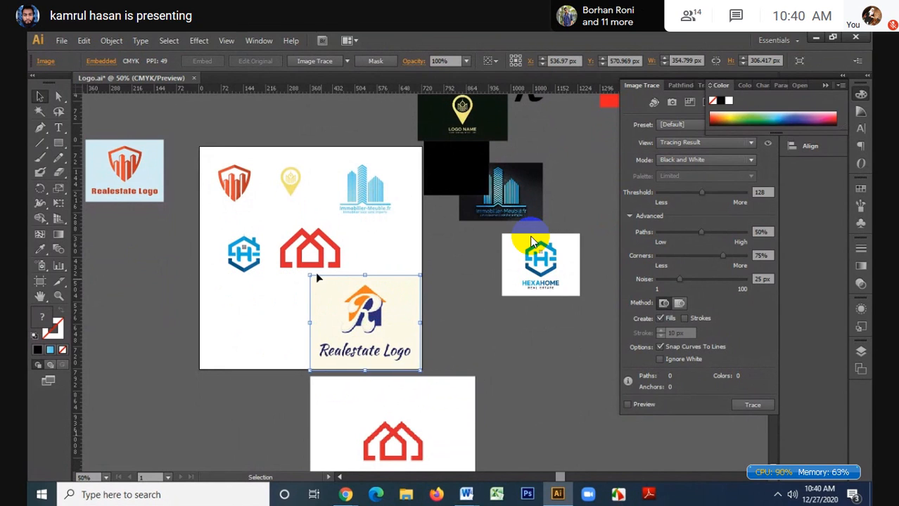
- Move the red double-house icon to the artboard's lower-left area and enlarge it to fill the space beside the R logo
left_click(341, 244)
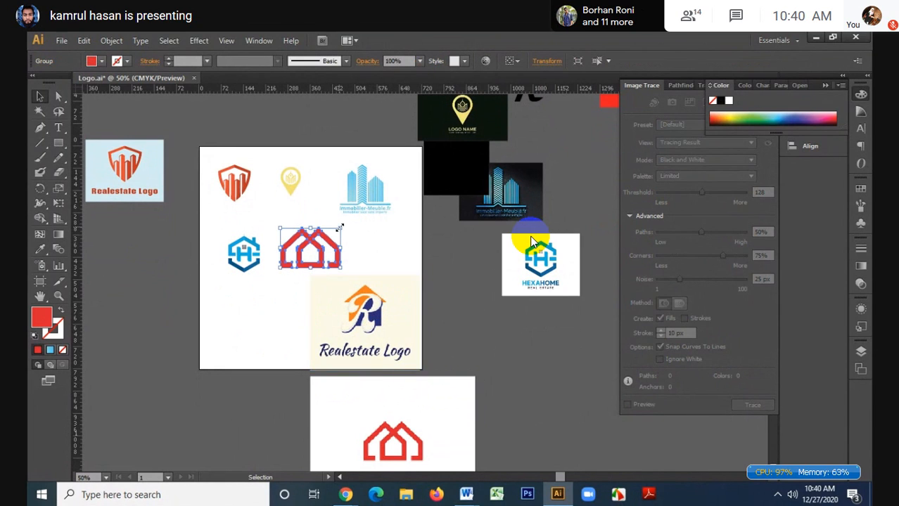
left_click_drag(339, 227, 285, 312)
left_click_drag(322, 276, 305, 283)
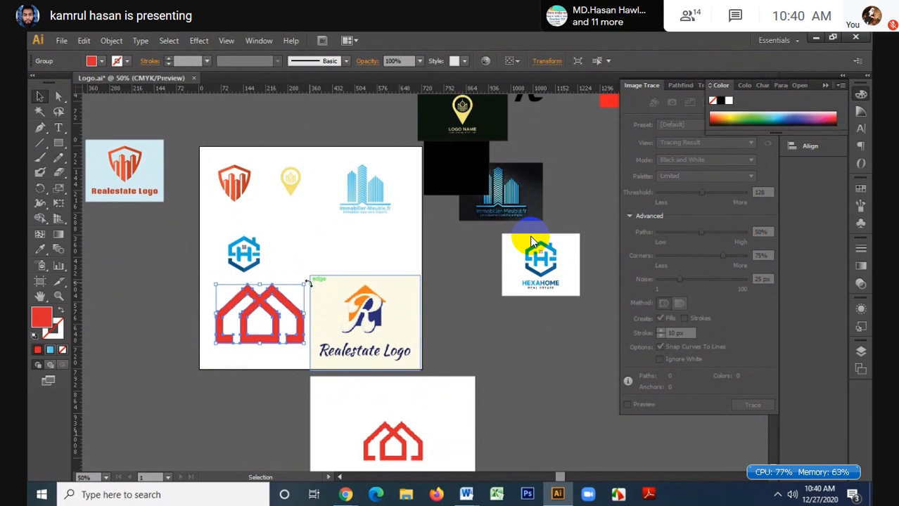
left_click_drag(274, 309, 270, 324)
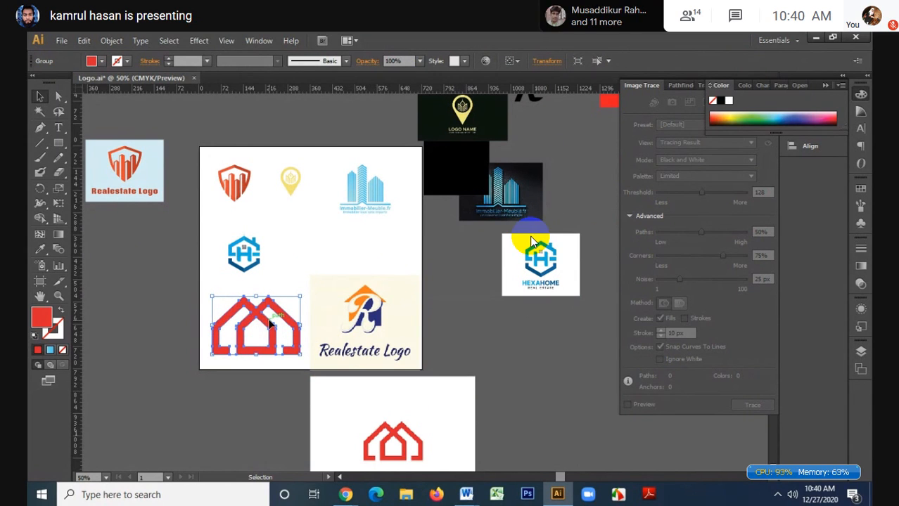
scroll(270, 324, "up", 1)
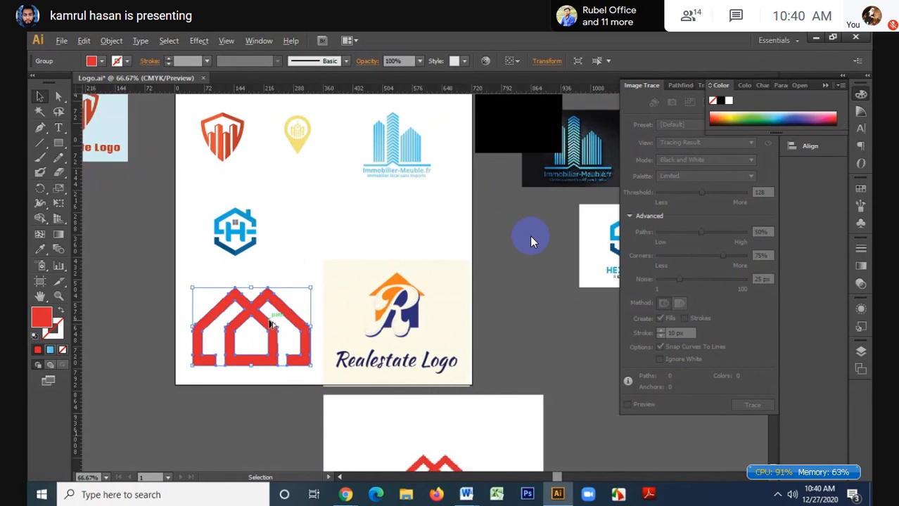
scroll(269, 323, "up", 1)
left_click_drag(330, 270, 341, 264)
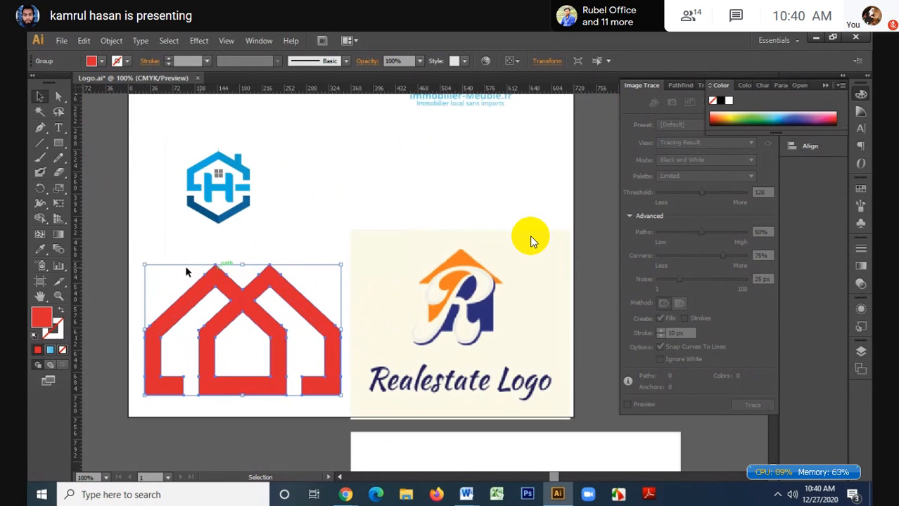
- Remove the stray vertical line above and below the blue H house logo from inside its group
left_click(127, 232)
scroll(127, 236, "up", 2)
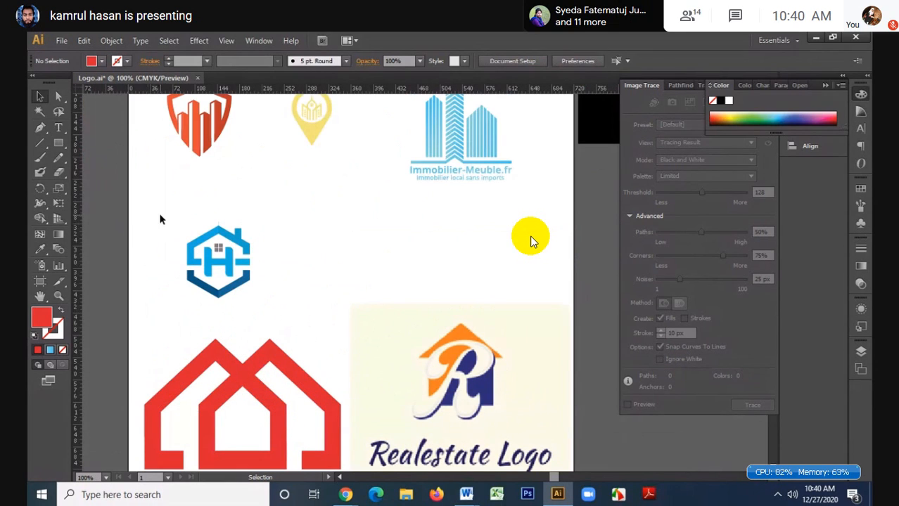
left_click(219, 224)
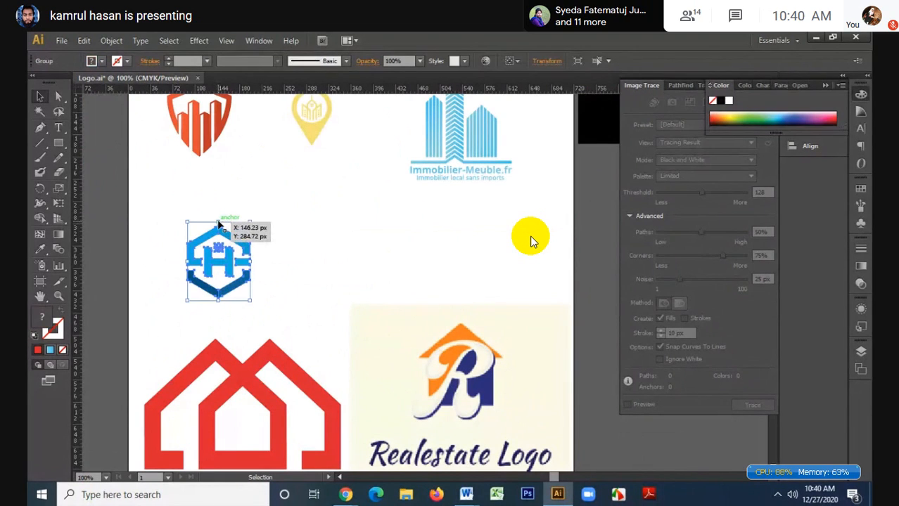
right_click(229, 225)
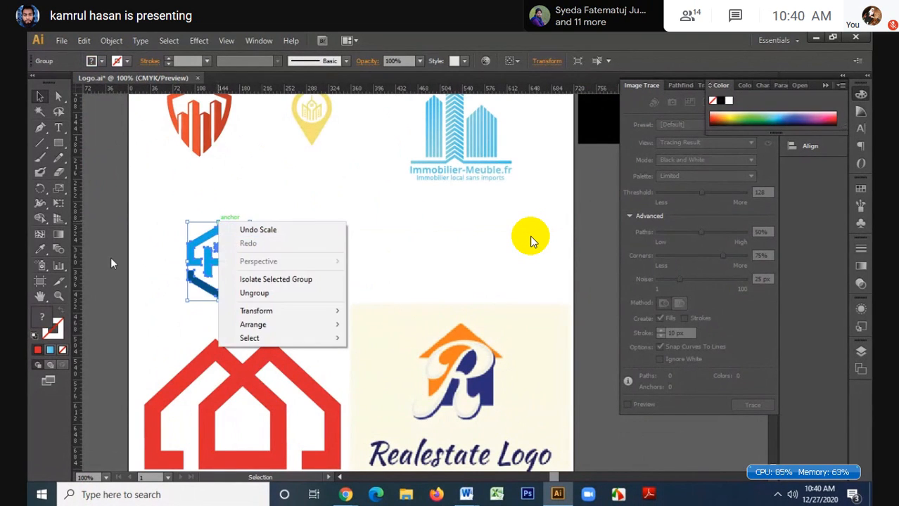
left_click(184, 233)
scroll(221, 227, "up", 2, "alt")
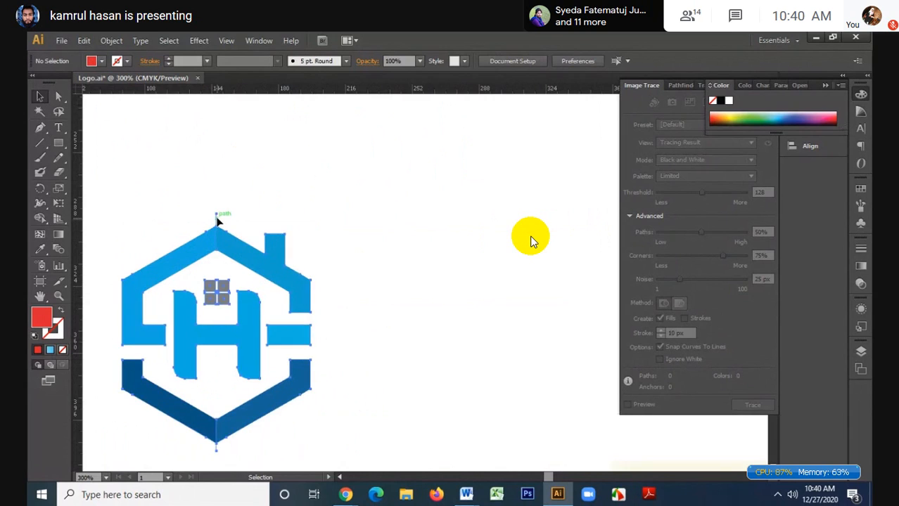
double_click(217, 218)
left_click(216, 218)
key("a")
key("ctrl+x")
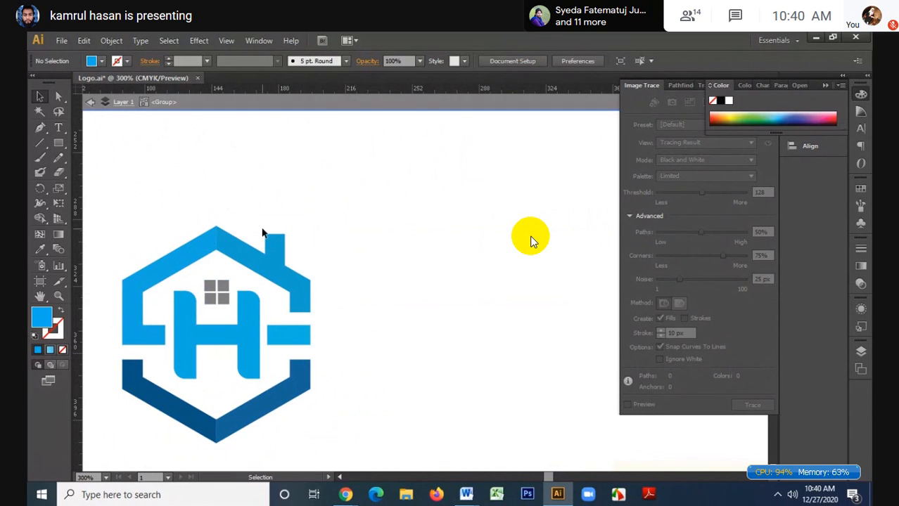
left_click(259, 107)
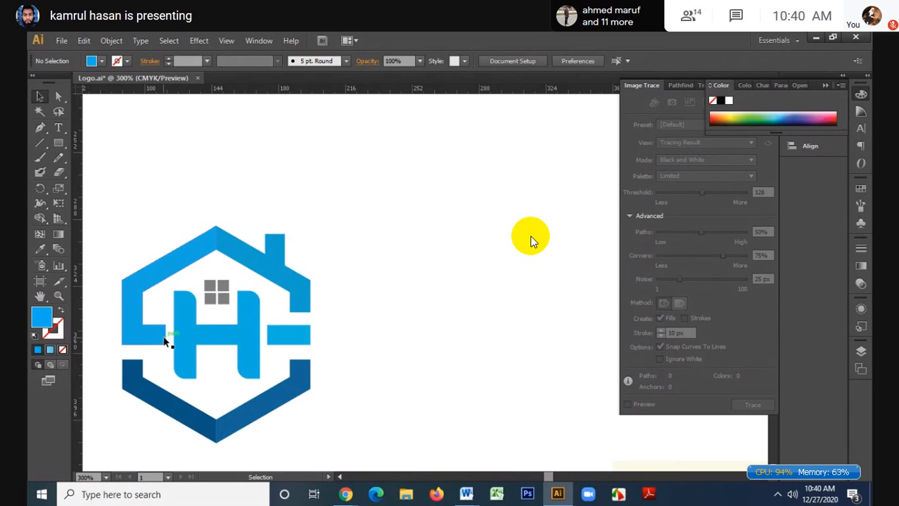
- Enlarge the blue H house logo and place it in the artboard's upper-left corner, moving the yellow pin and orange shield logos below it
scroll(166, 327, "down", 3)
left_click_drag(121, 281, 257, 372)
left_click_drag(216, 295, 199, 321)
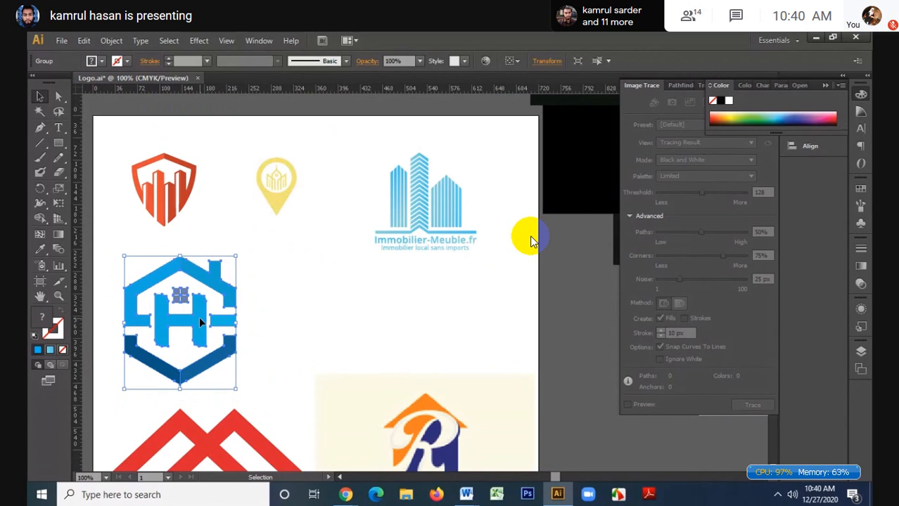
left_click_drag(200, 322, 342, 283)
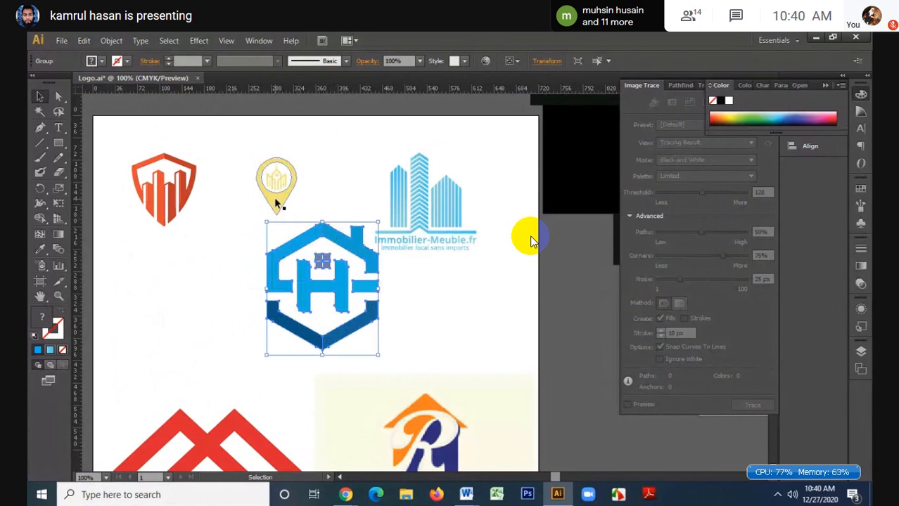
left_click_drag(277, 174, 225, 328)
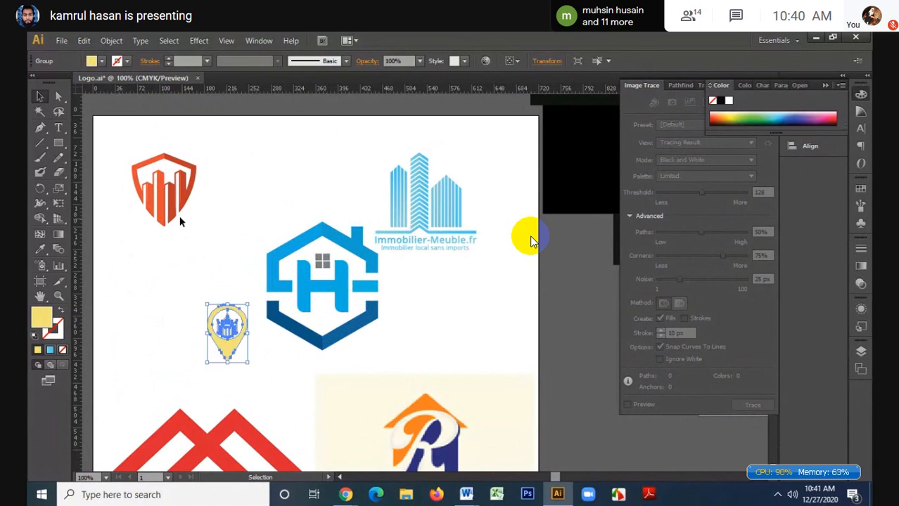
left_click_drag(180, 222, 160, 328)
left_click_drag(379, 254, 236, 152)
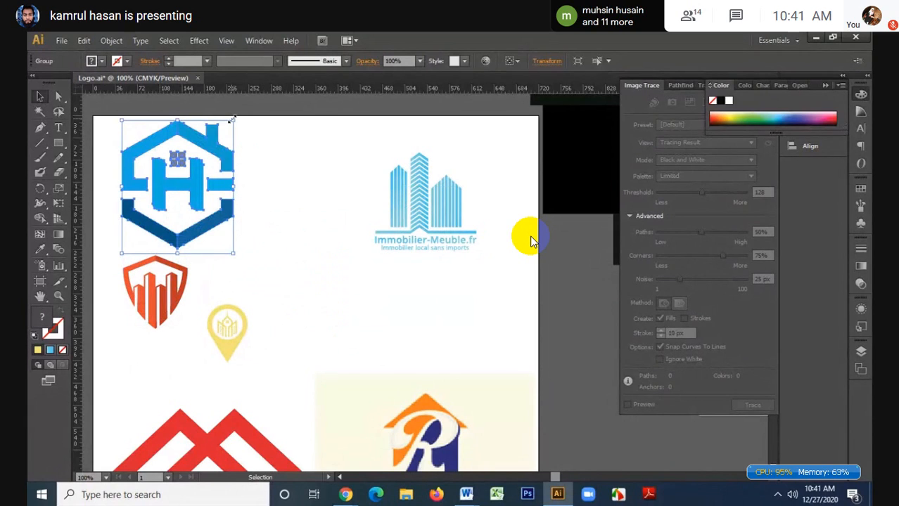
- Enlarge the orange shield logo in the artboard's upper-right corner and the yellow pin logo beneath it, moving the Immobilier-Meuble.fr logo out of the way
left_click_drag(238, 323, 471, 270)
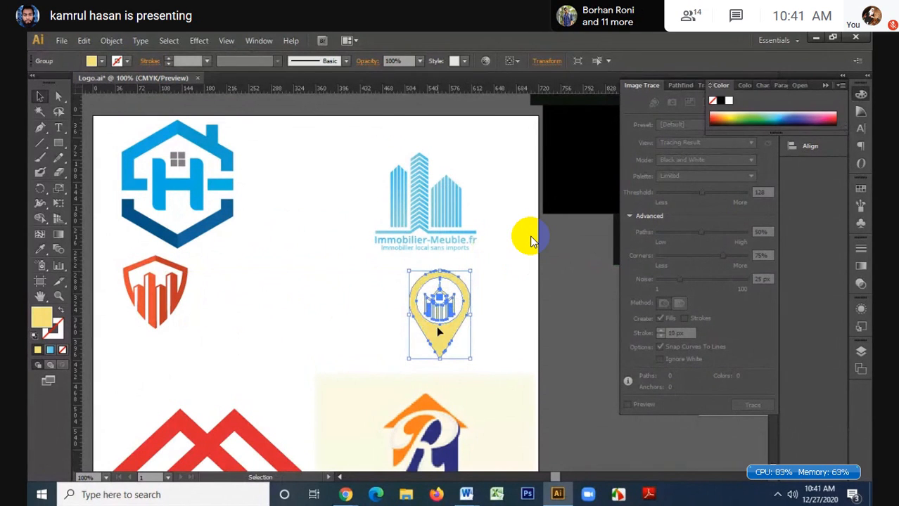
left_click_drag(438, 332, 437, 344)
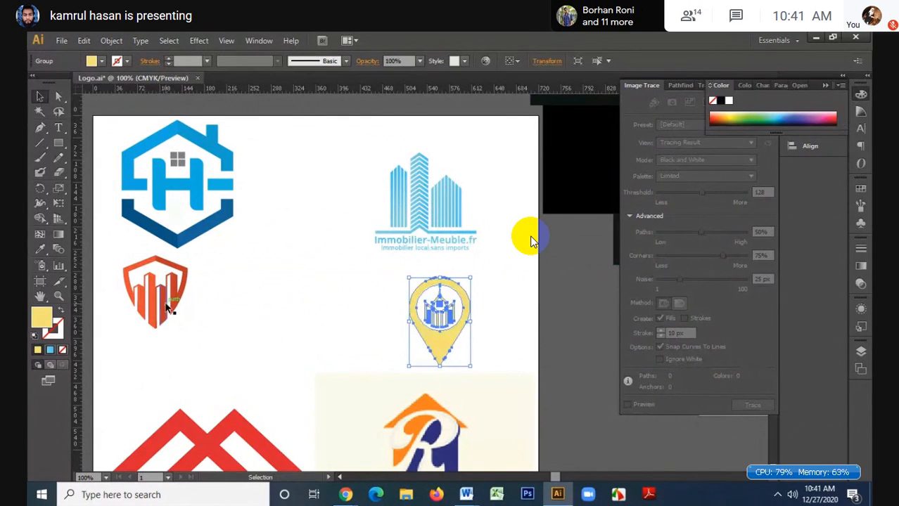
left_click_drag(163, 306, 209, 335)
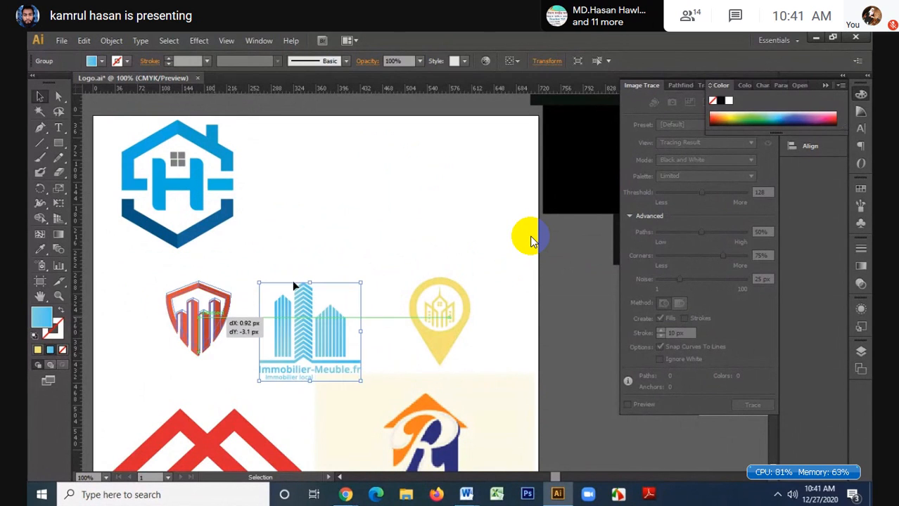
left_click_drag(292, 280, 466, 197)
mouse_move(483, 161)
left_mouse_down()
mouse_move(500, 137)
mouse_move(483, 164)
mouse_move(491, 159)
left_mouse_up()
left_click_drag(444, 324, 464, 309)
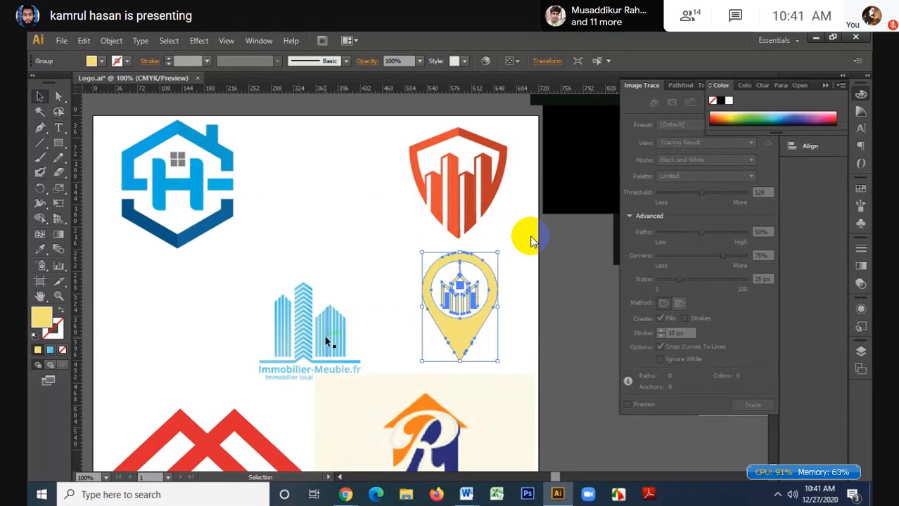
- Move the Immobilier-Meuble.fr logo between the blue H house and the red double-house icon, and enlarge it
left_click_drag(340, 336, 213, 357)
mouse_move(251, 281)
left_mouse_down()
mouse_move(252, 261)
mouse_move(256, 267)
left_mouse_up()
left_click_drag(213, 219, 220, 219)
left_click(315, 215)
scroll(386, 261, "down", 2)
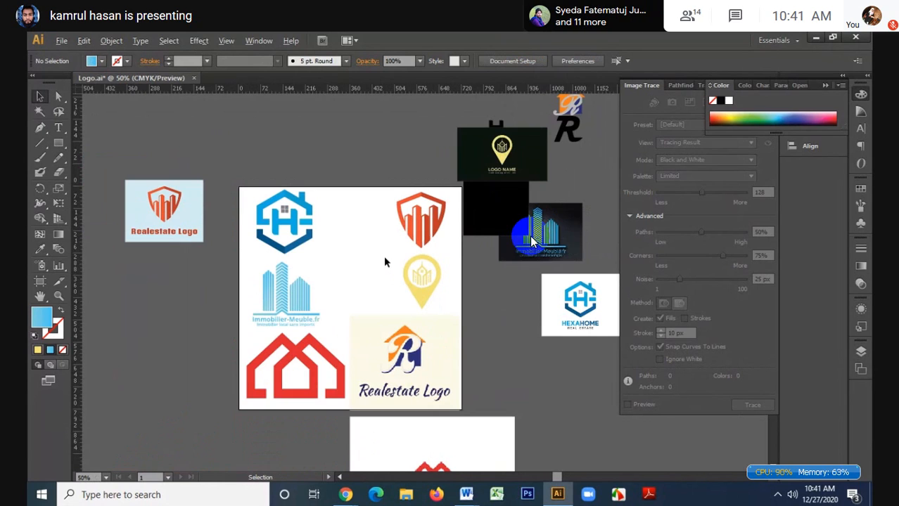
left_click(62, 41)
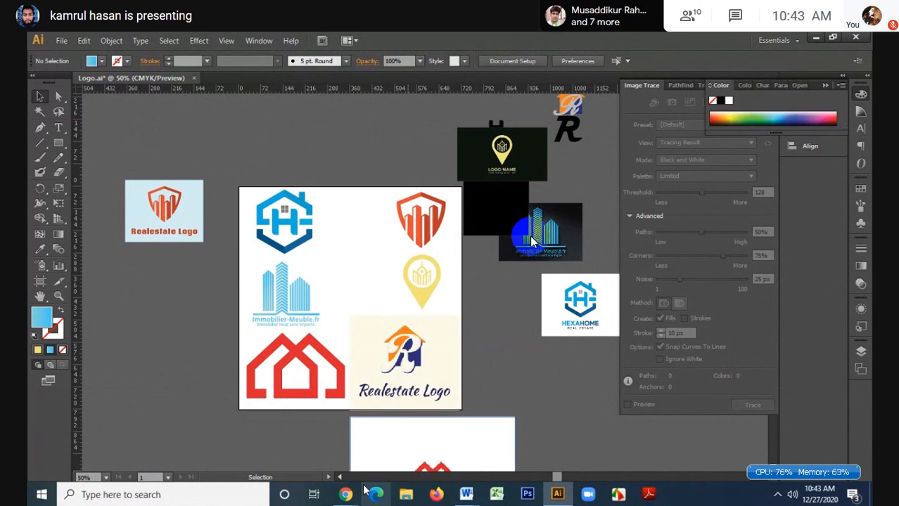
- Switch to Chrome and go to the post composer of the LEDP SP 2020 [GD-34] Facebook group
mouse_move(358, 496)
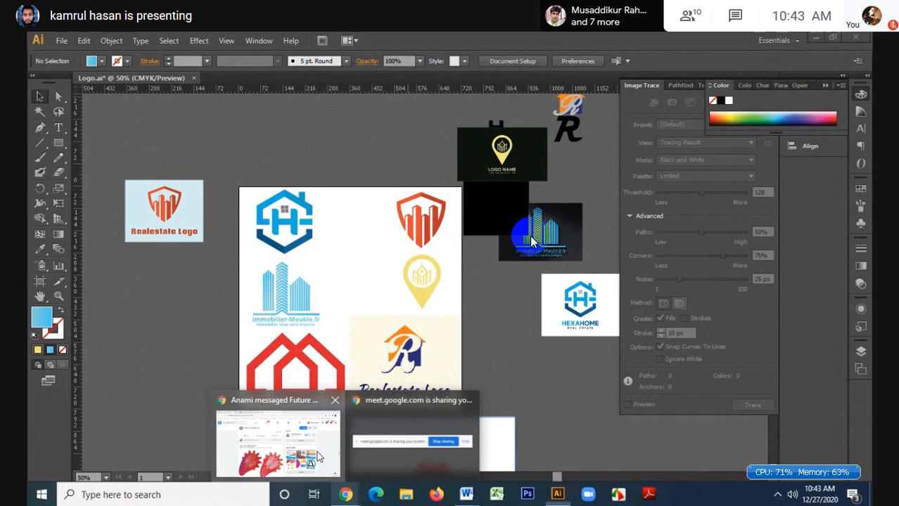
left_click(274, 440)
scroll(343, 282, "up", 20)
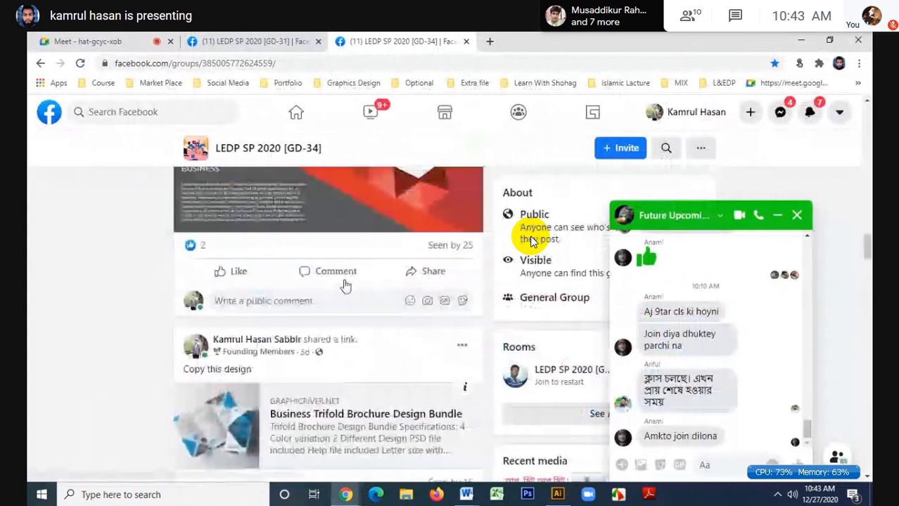
scroll(344, 284, "up", 10)
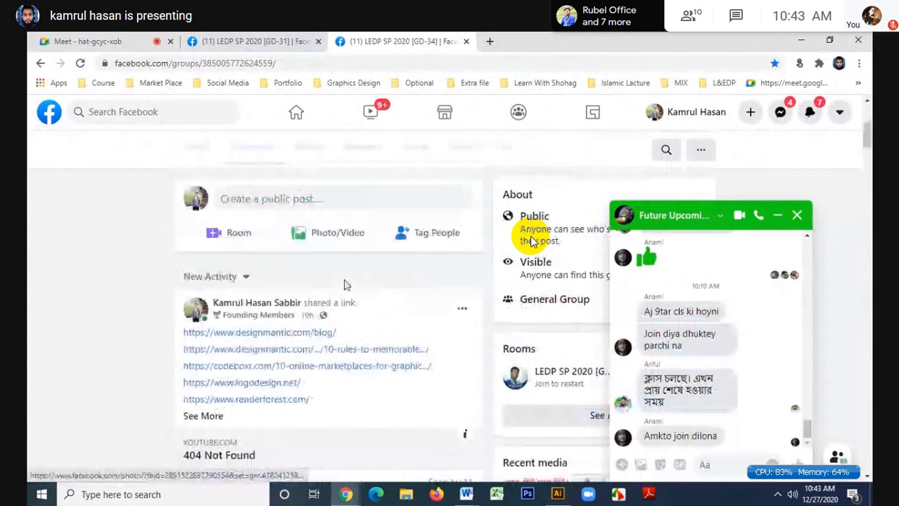
scroll(346, 253, "down", 3)
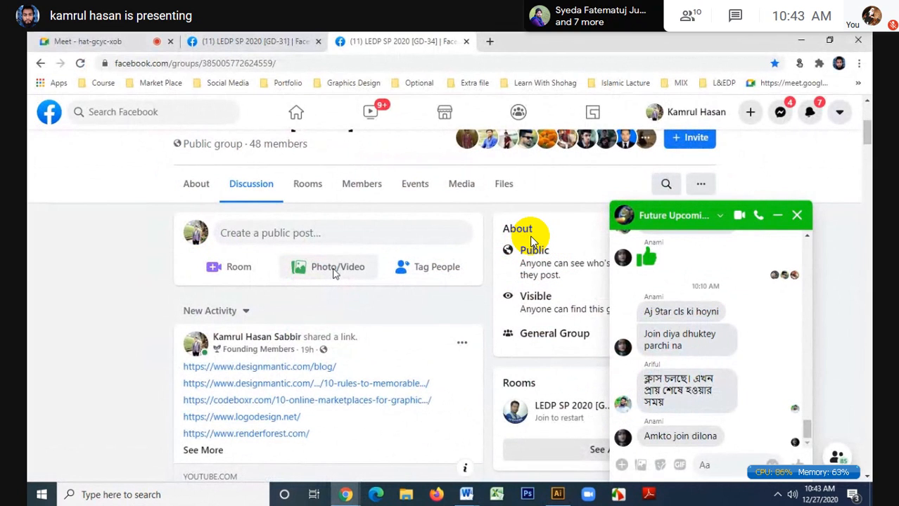
- Start a photo post in the group and attach the Logo-01 image from the Desktop folder
left_click(334, 270)
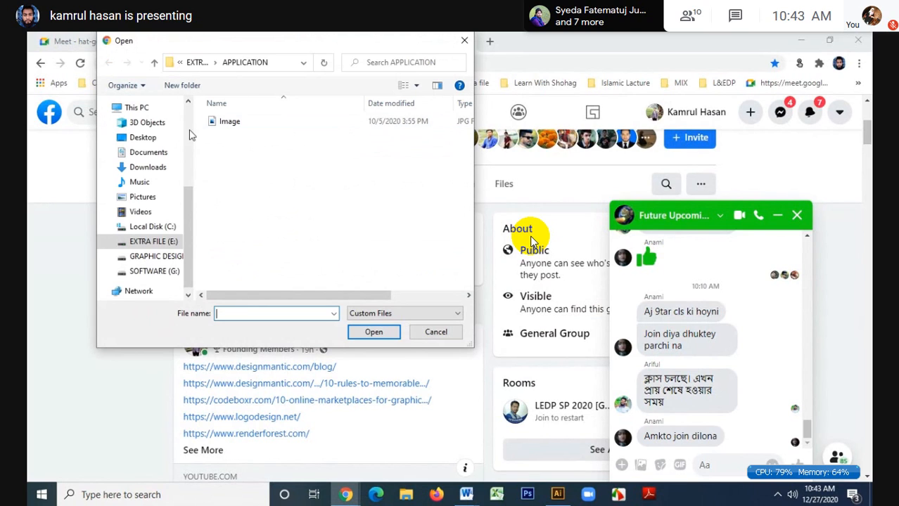
left_click(155, 138)
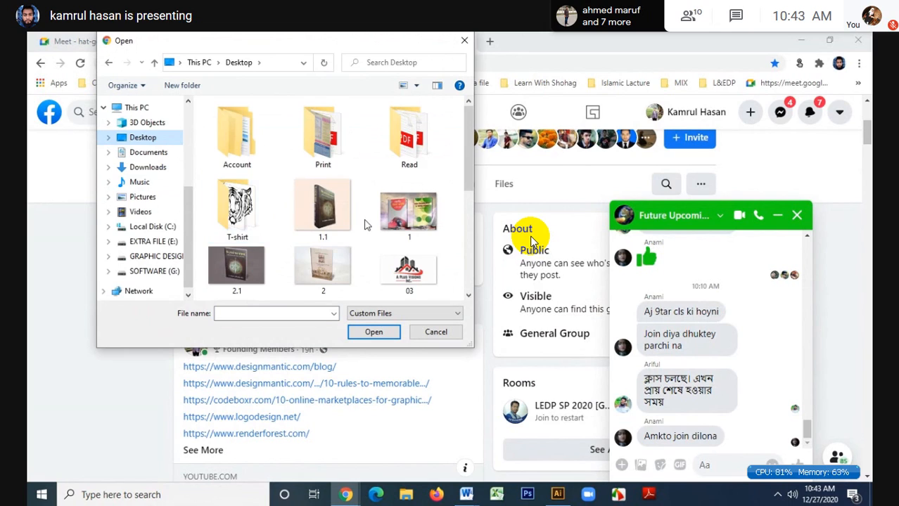
scroll(364, 225, "down", 5)
scroll(364, 225, "up", 5)
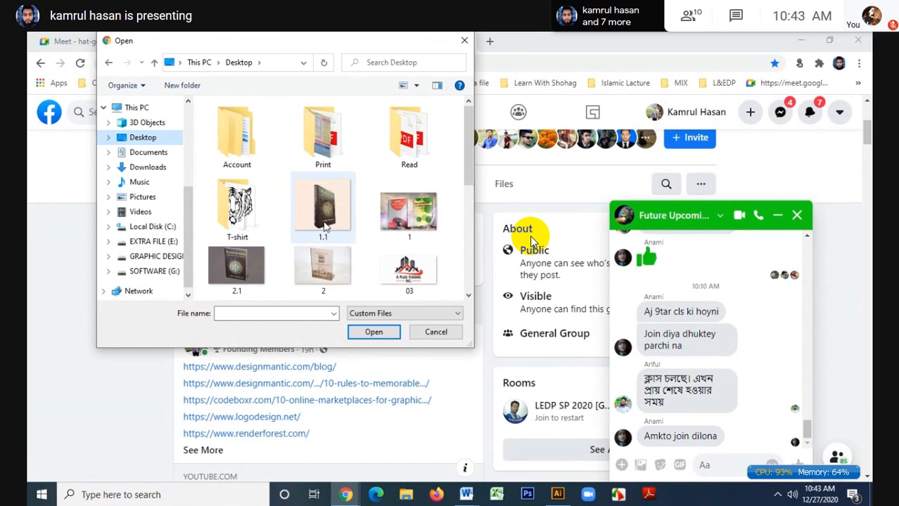
scroll(345, 204, "down", 1)
scroll(344, 204, "down", 3)
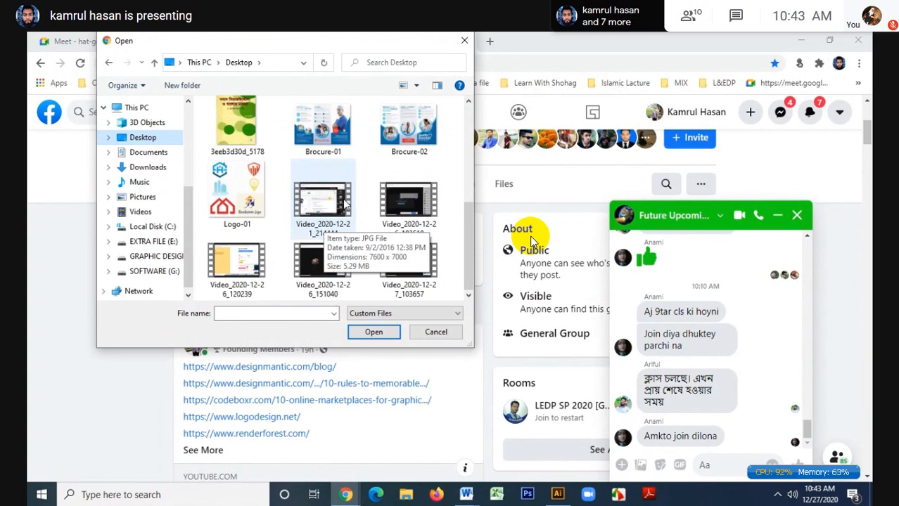
scroll(345, 204, "up", 4)
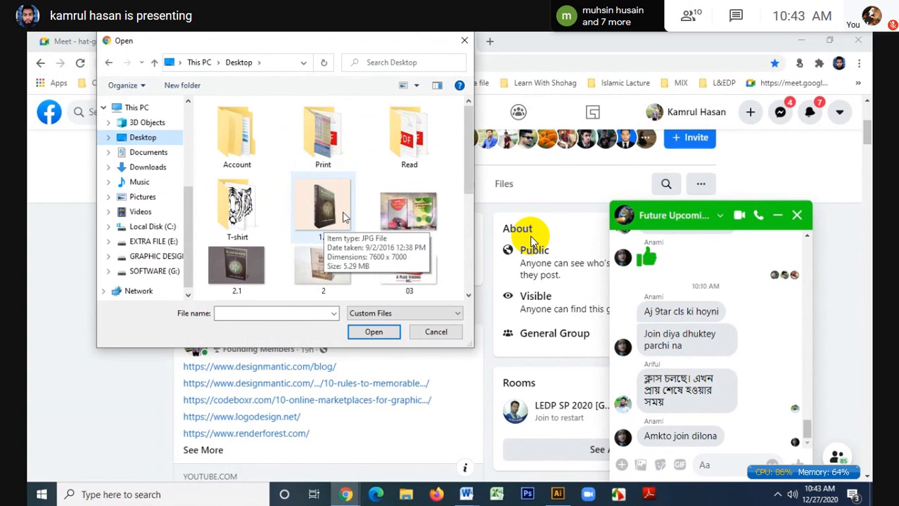
scroll(344, 218, "down", 3)
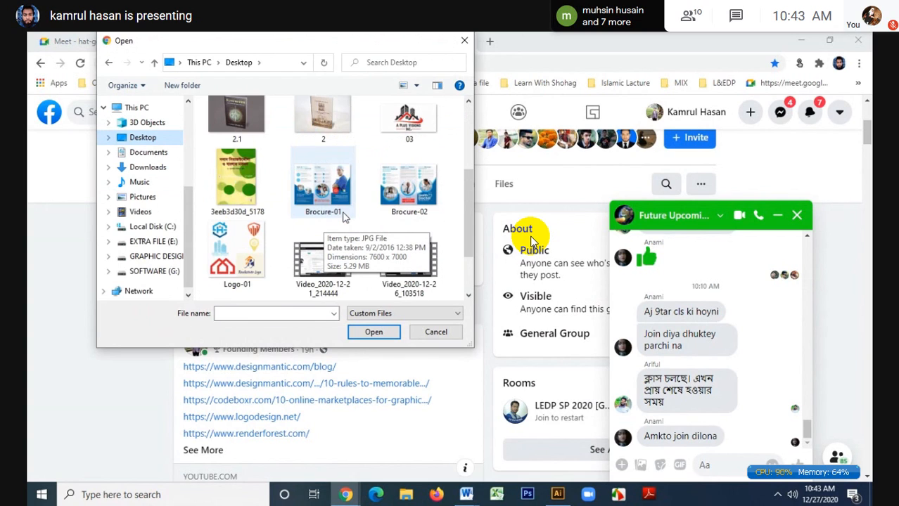
left_click(344, 214)
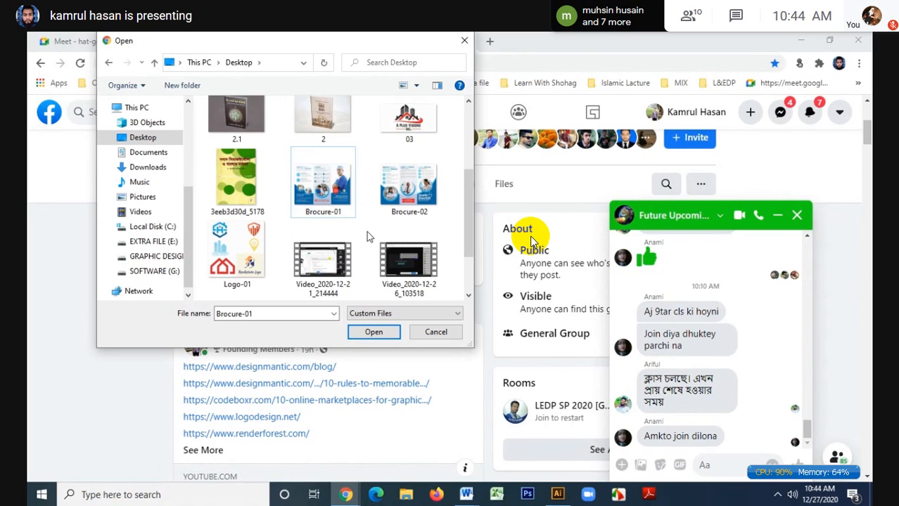
scroll(366, 231, "up", 2)
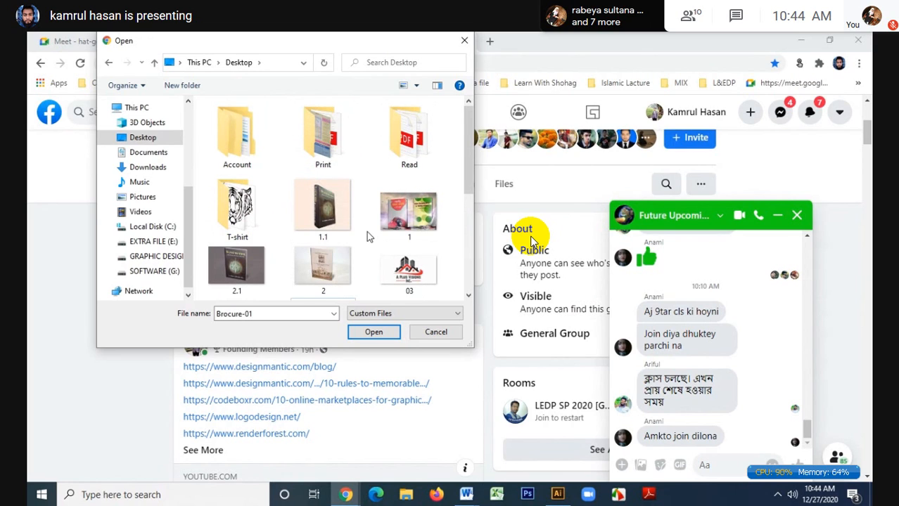
scroll(366, 232, "down", 3)
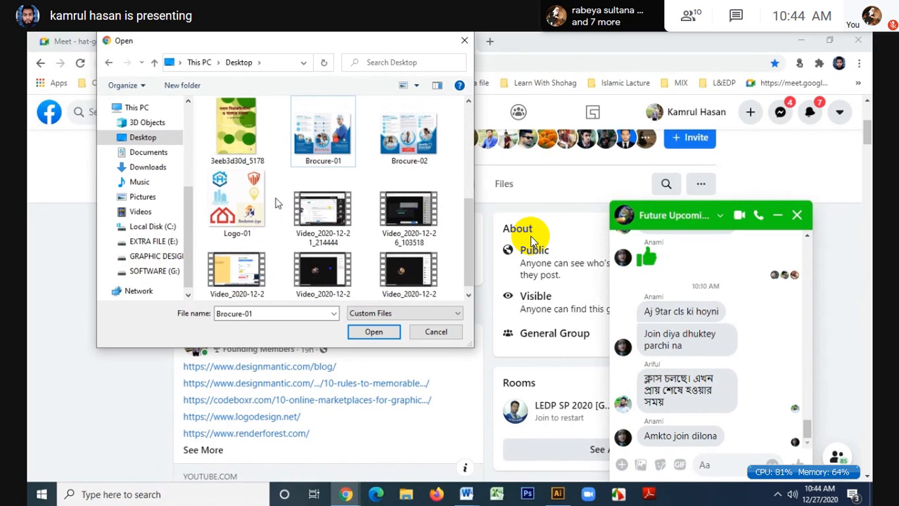
left_click(239, 203)
left_click(378, 333)
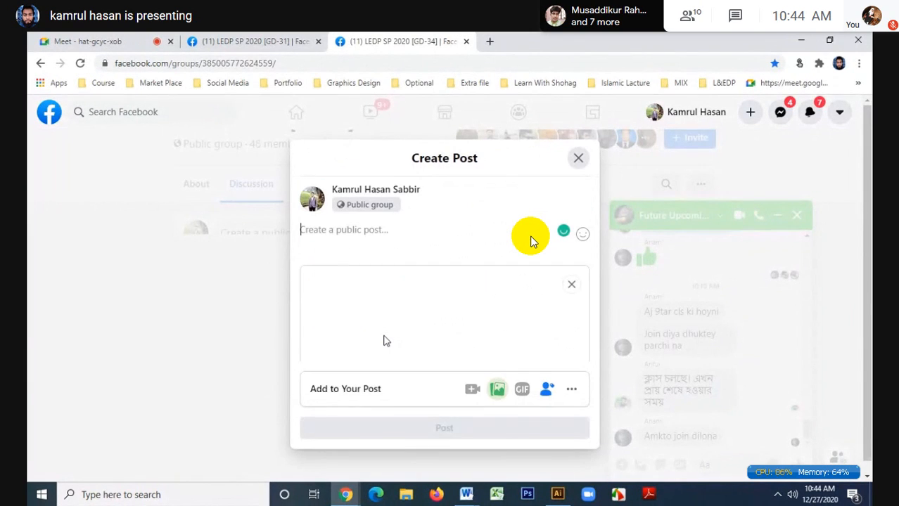
- Check the attached logo sheet and publish the post to the group
scroll(388, 340, "down", 3)
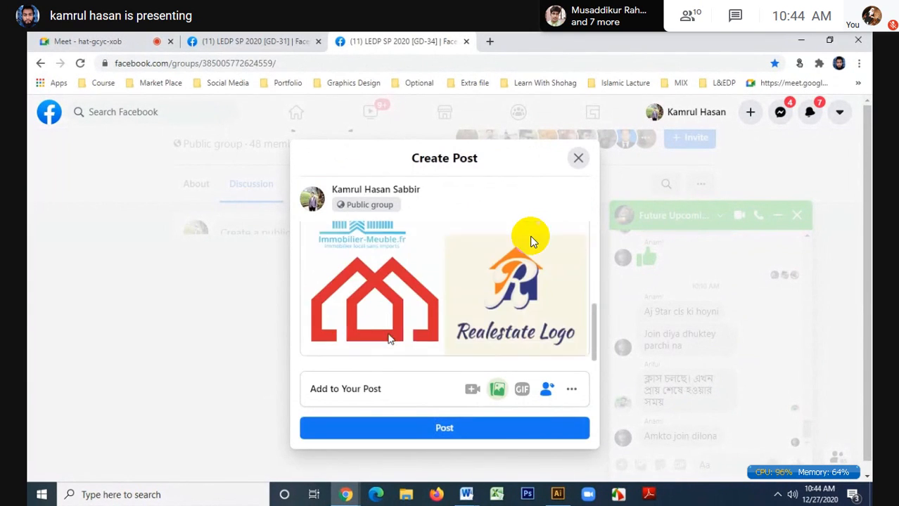
scroll(390, 339, "up", 3)
scroll(390, 340, "down", 3)
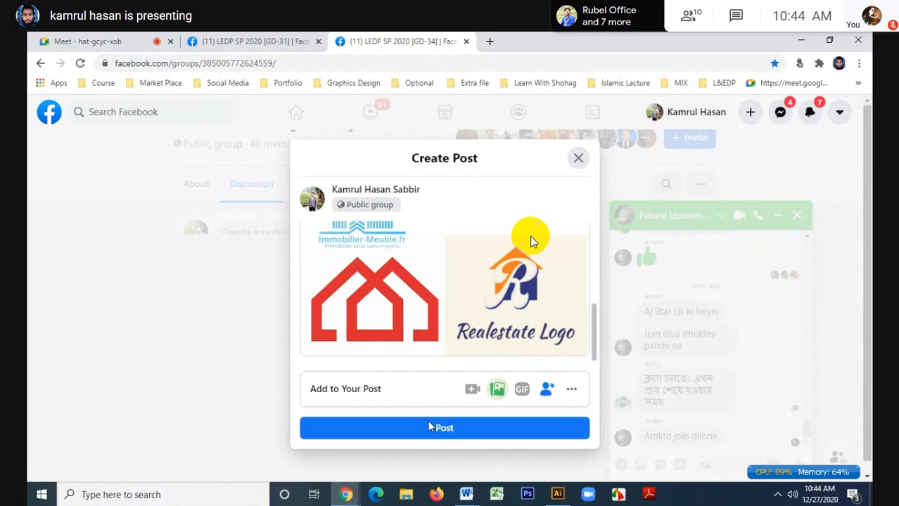
left_click(445, 428)
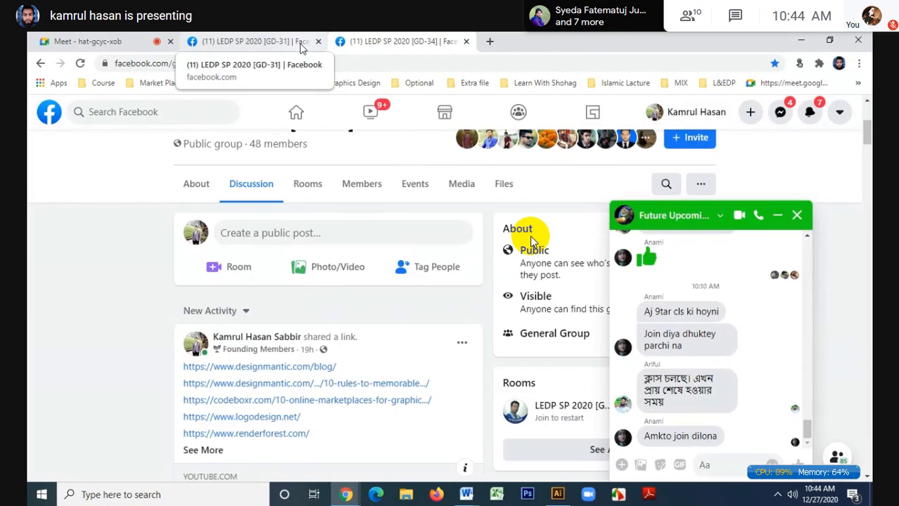
- Start a photo post in the LEDP SP 2020 [GD-31] Facebook group and attach the Logo-01 image from the Desktop folder
left_click(302, 49)
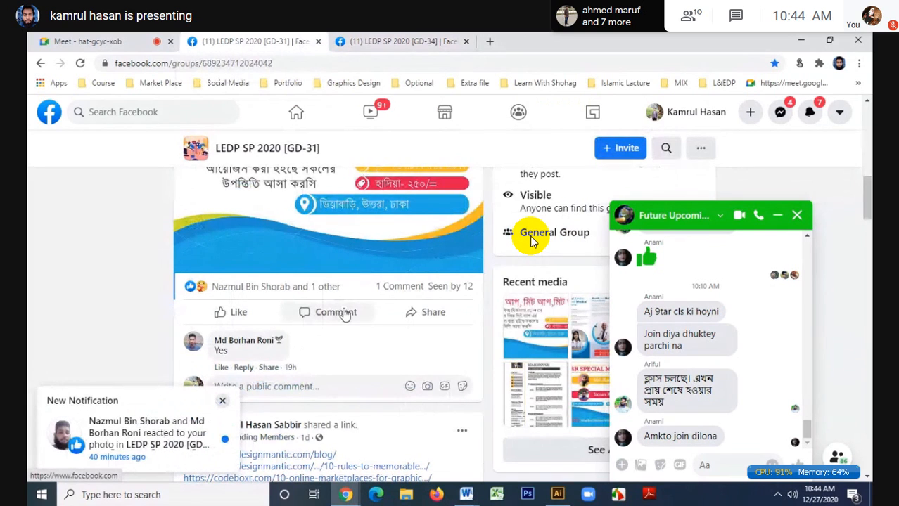
scroll(532, 239, "up", 10)
scroll(532, 239, "down", 3)
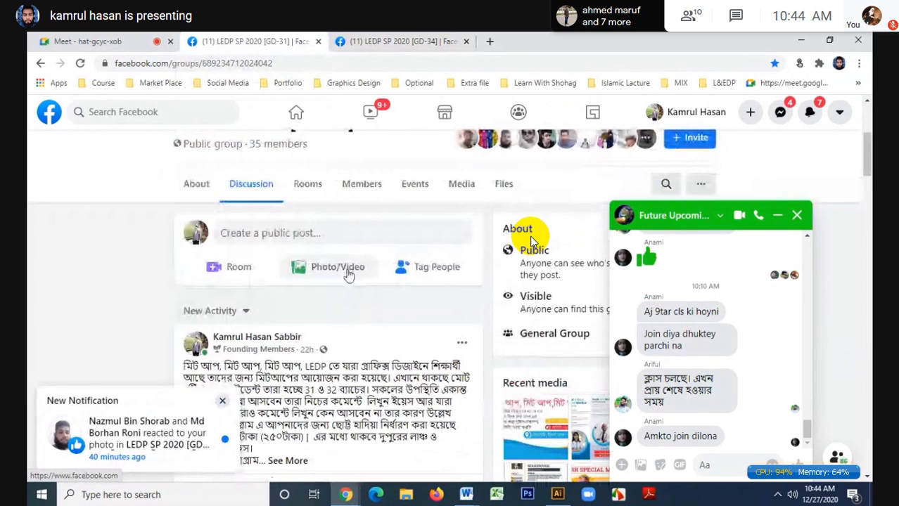
left_click(348, 273)
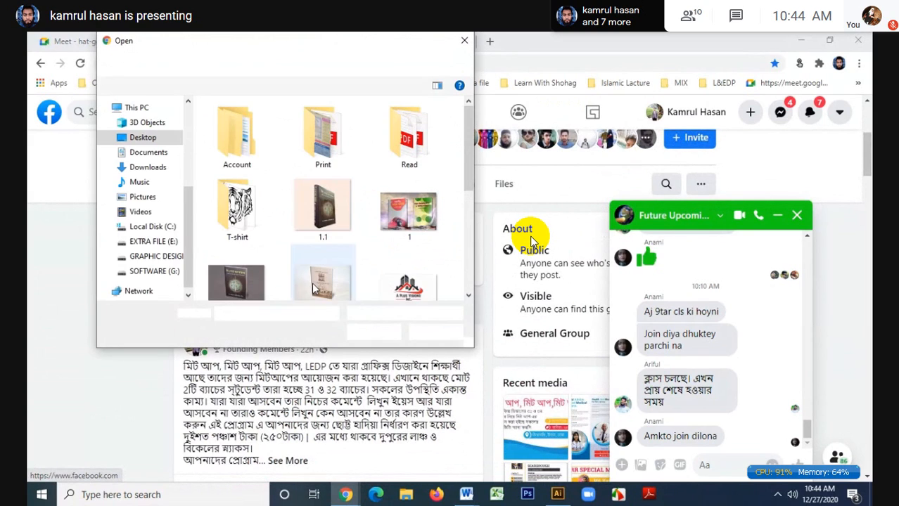
scroll(253, 225, "down", 1)
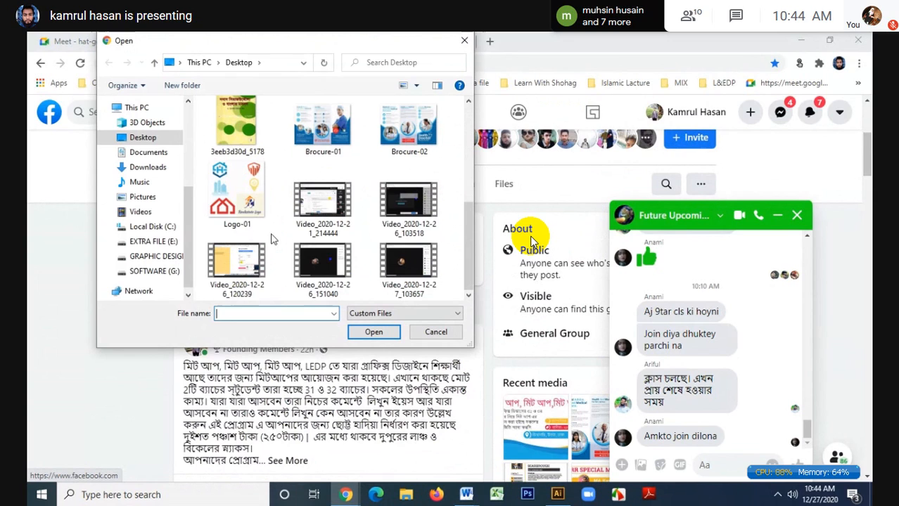
left_click(237, 199)
left_click(383, 332)
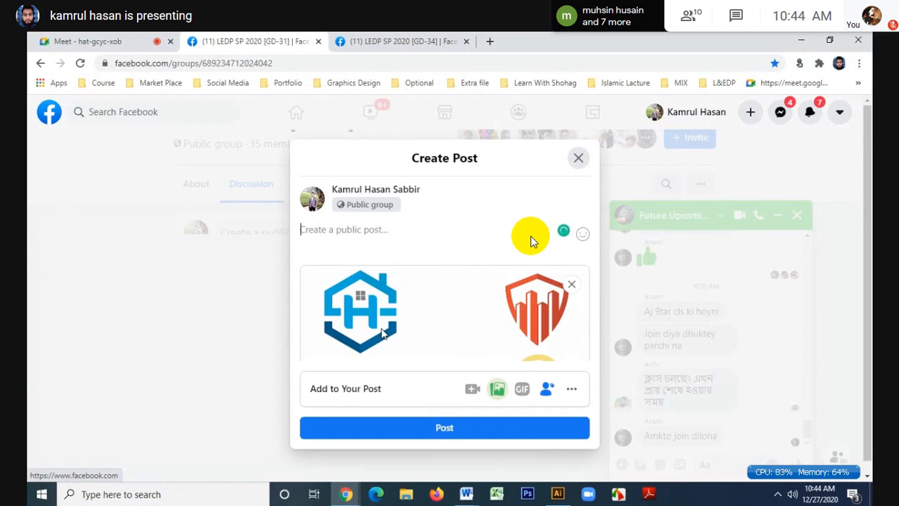
- Review the attached logo sheet, publish the post to the LEDP SP 2020 [GD-31] group and view it in the feed
scroll(418, 324, "down", 5)
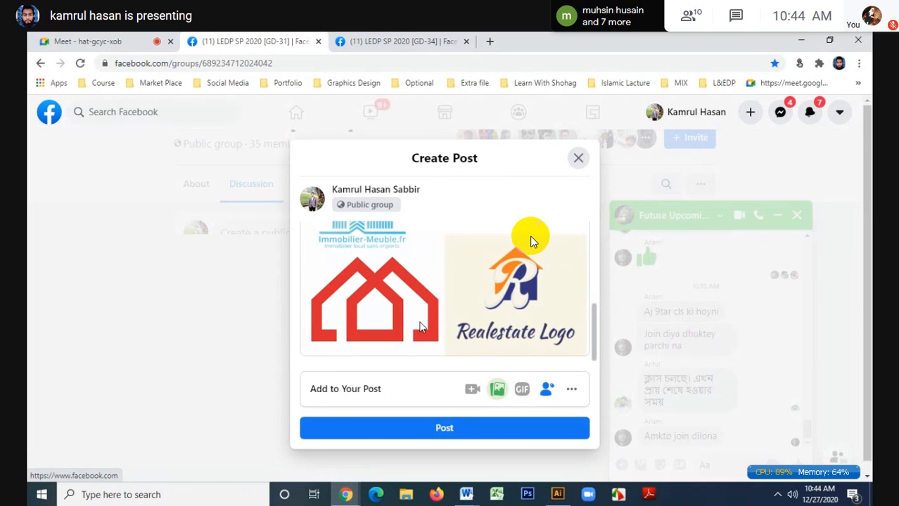
scroll(419, 327, "up", 5)
scroll(420, 327, "down", 5)
scroll(423, 326, "up", 3)
scroll(532, 241, "up", 3)
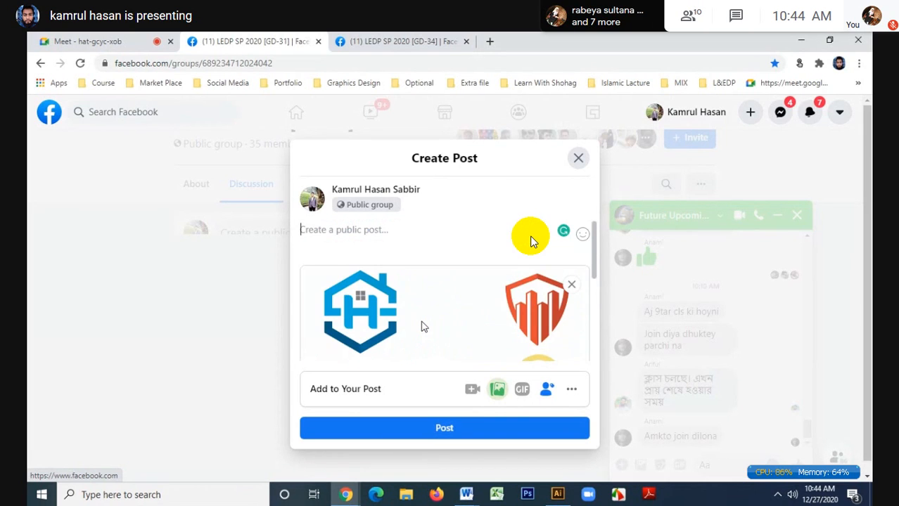
scroll(532, 240, "down", 2)
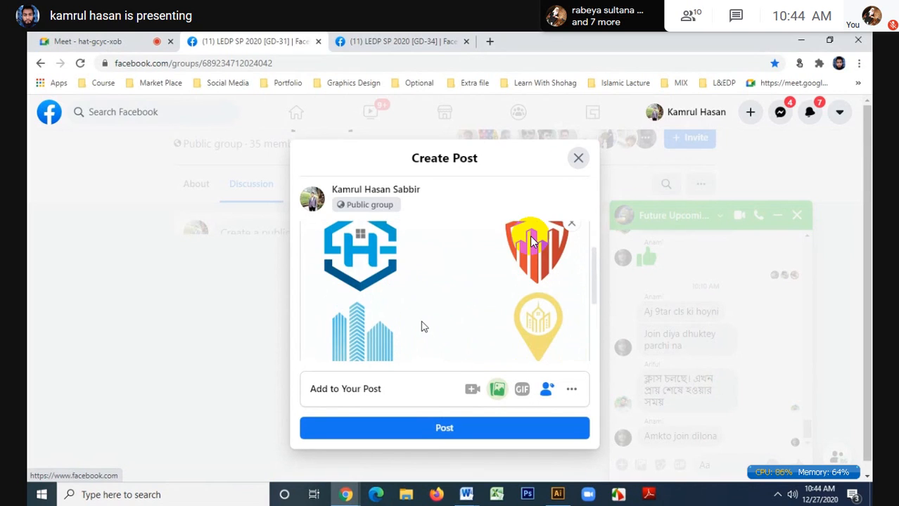
scroll(531, 241, "down", 3)
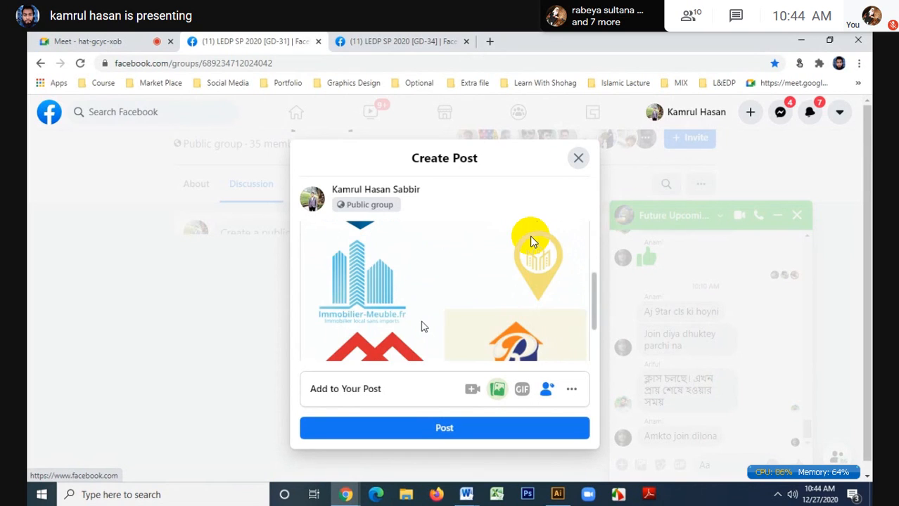
left_click(451, 428)
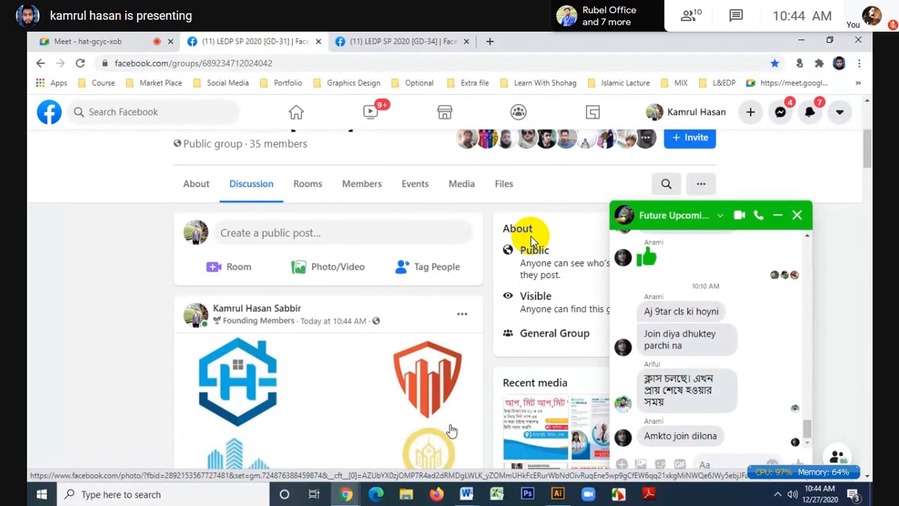
scroll(452, 429, "down", 2)
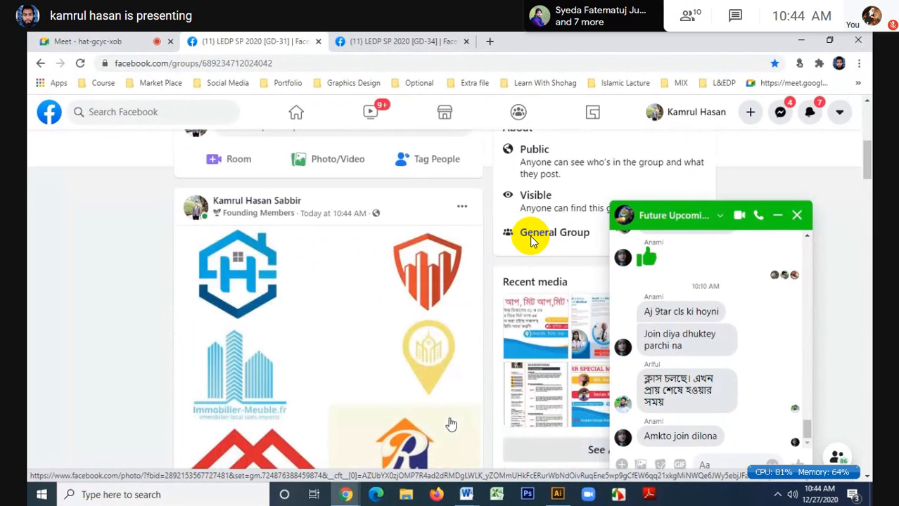
- Check the participant list in the Google Meet call and the published logo post in the LEDP SP 2020 [GD-34] group
left_click(160, 39)
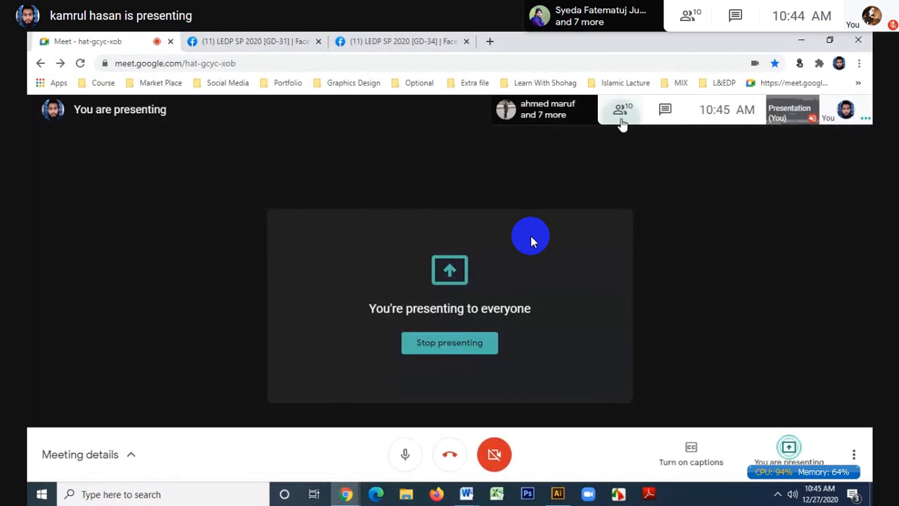
left_click(622, 114)
scroll(729, 396, "down", 2)
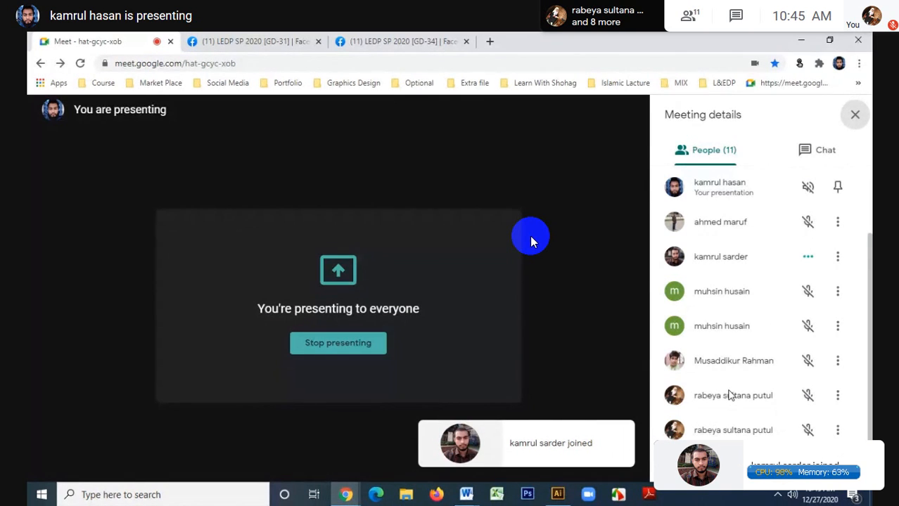
left_click(415, 40)
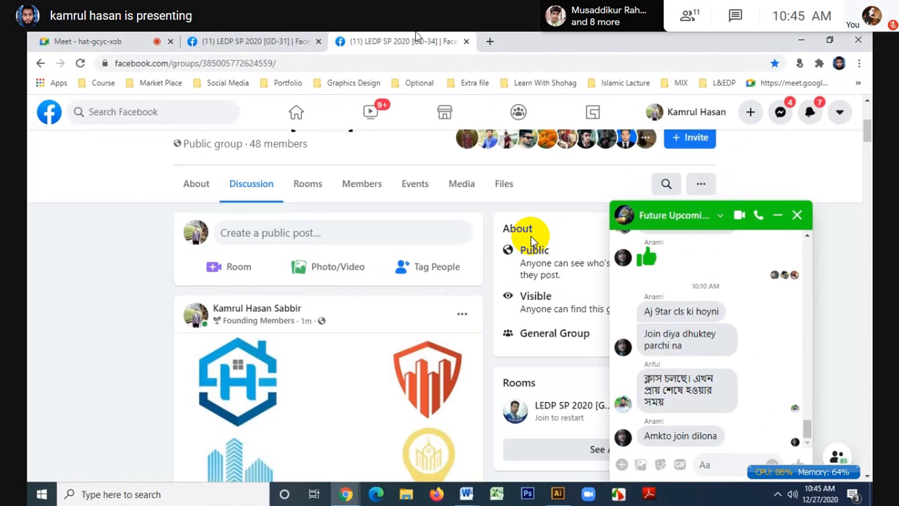
scroll(532, 241, "down", 2)
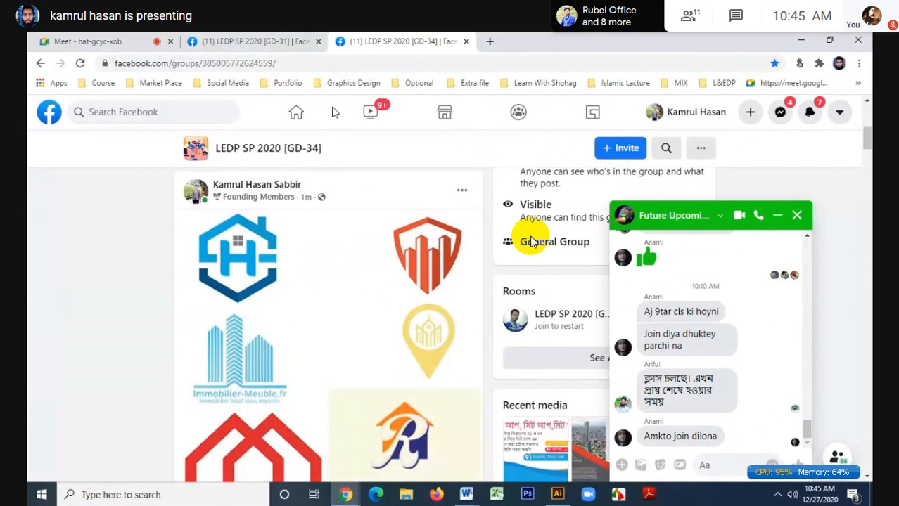
left_click(296, 39)
left_click(105, 41)
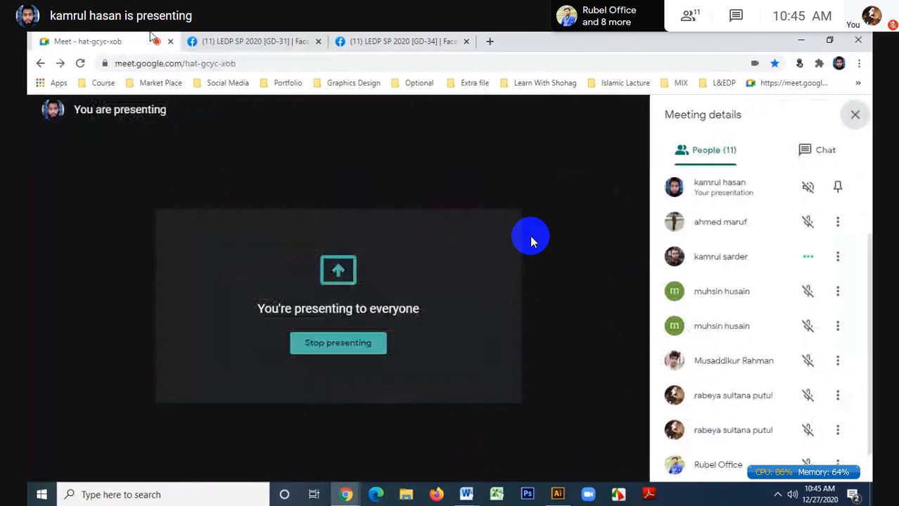
scroll(701, 304, "down", 1)
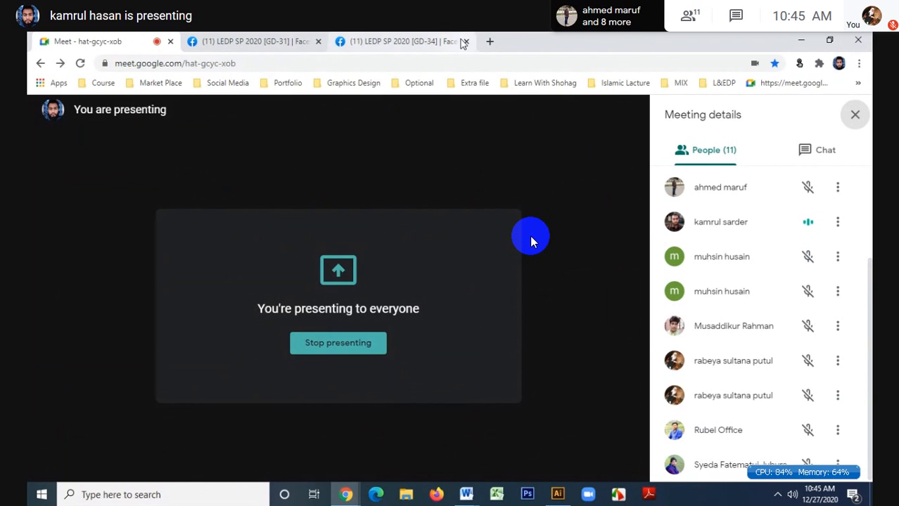
- Find the shared marketplace (14th class) YouTube link in the LEDP SP 2020 [GD-31] group and open it in a new tab
left_click(490, 42)
key("ctrl+shift+Tab")
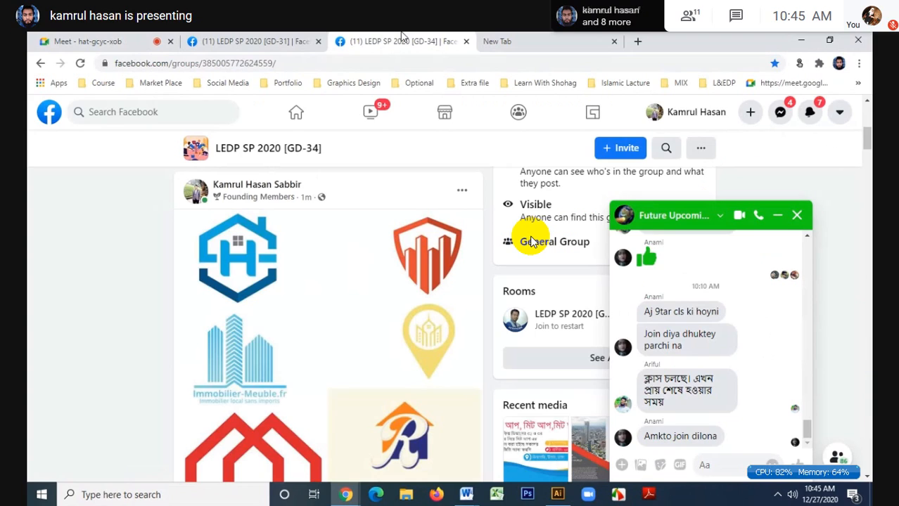
key("ctrl+shift+Tab")
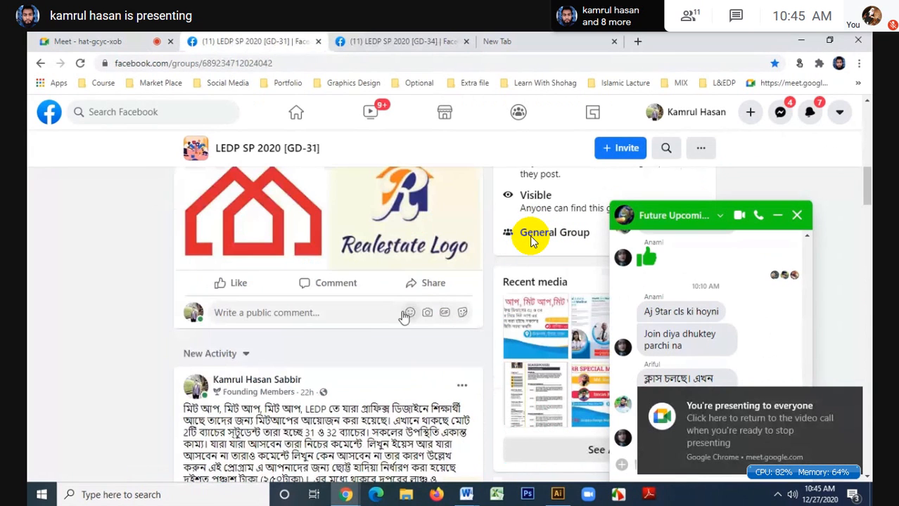
scroll(404, 317, "down", 10)
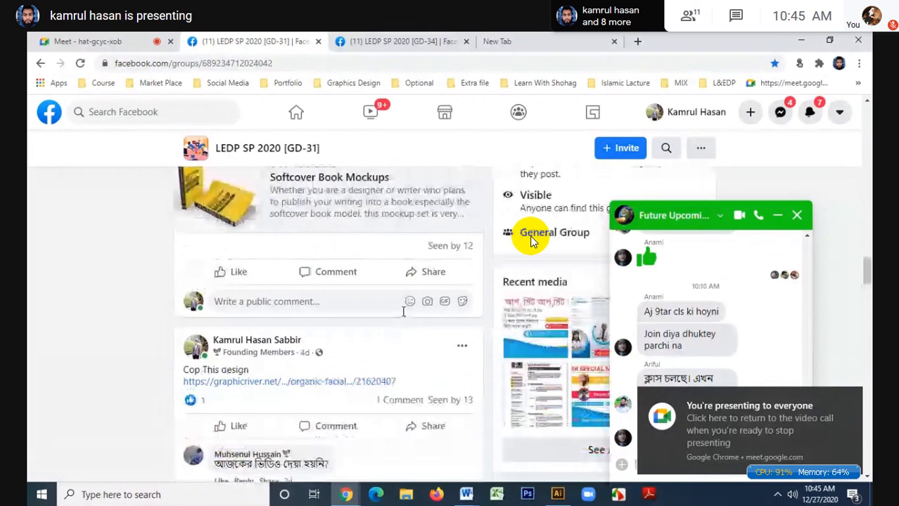
scroll(403, 311, "down", 5)
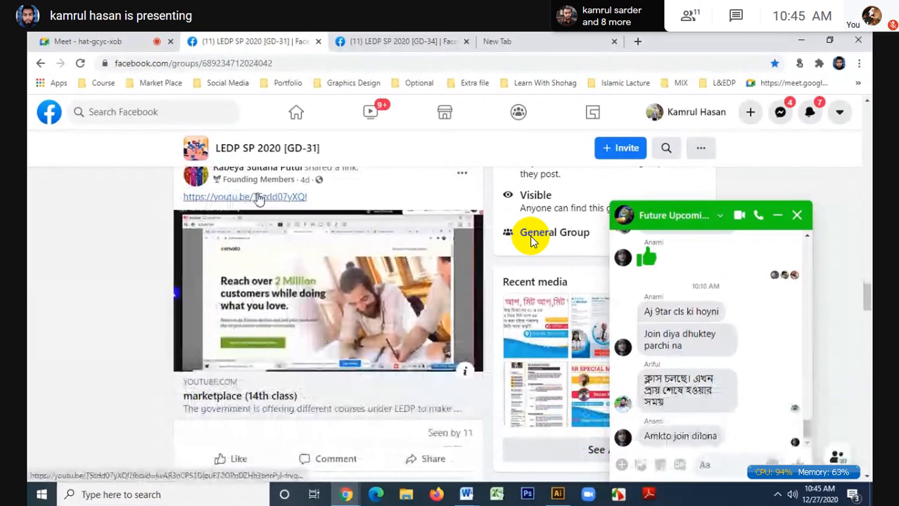
right_click(260, 199)
left_click(301, 203)
key("ctrl+Tab")
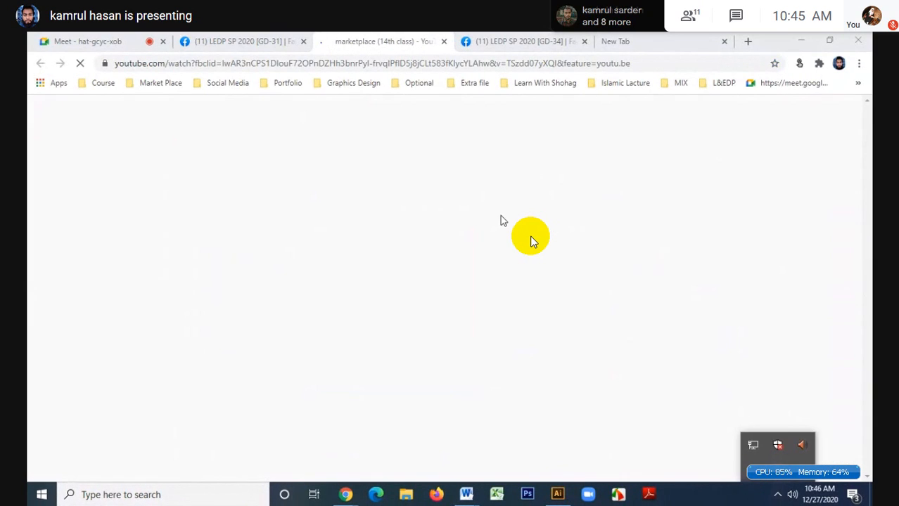
left_click(531, 242)
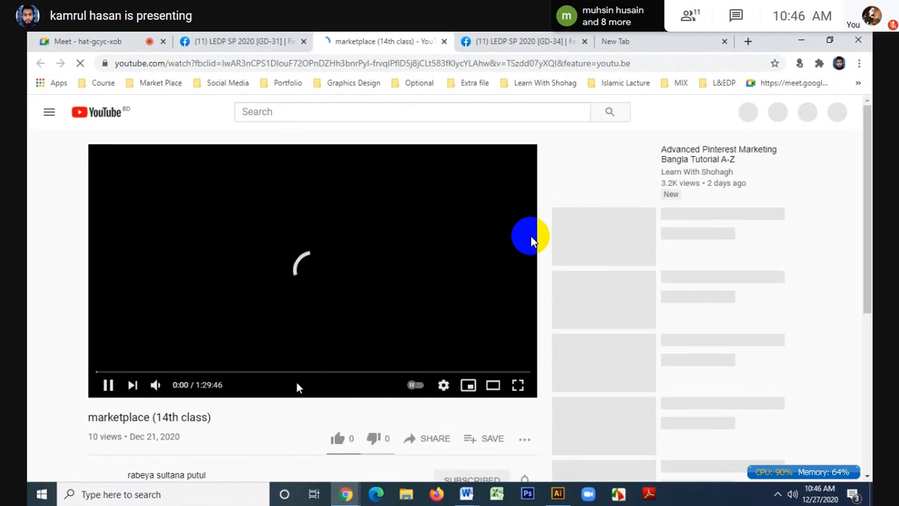
- Go to the playlists of the video uploader's channel and play the Graphics Design (Illustrator) playlist
scroll(192, 417, "down", 1)
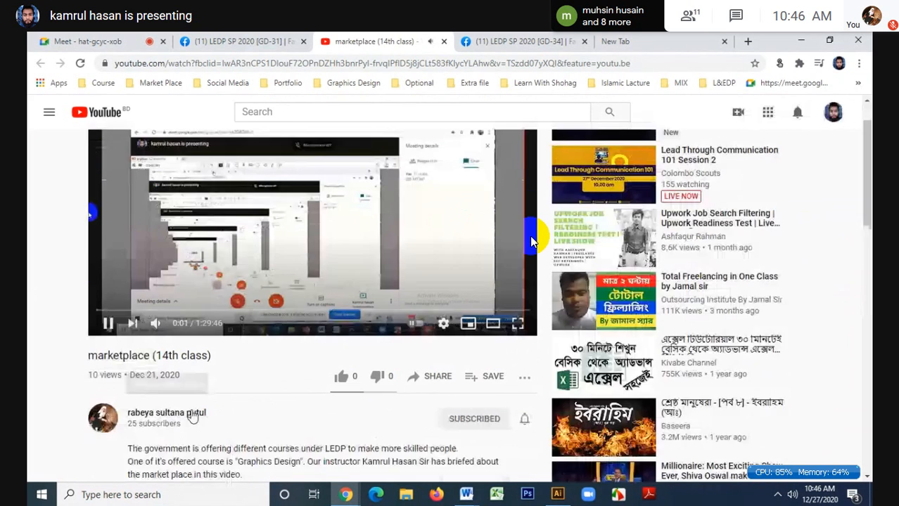
left_click(194, 415)
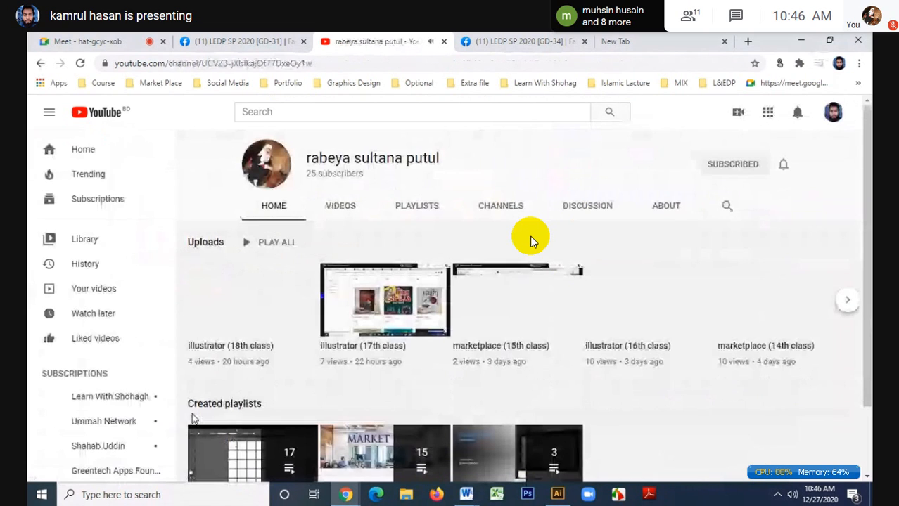
left_click(410, 211)
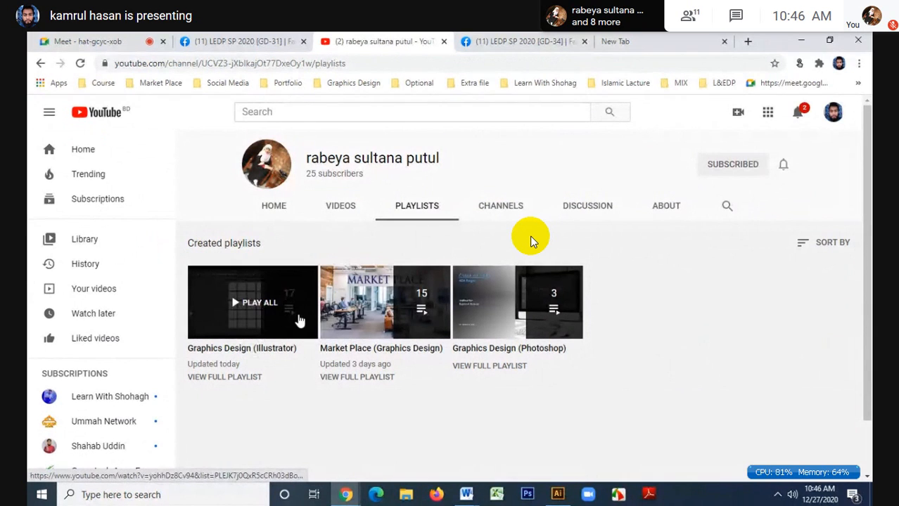
left_click(258, 315)
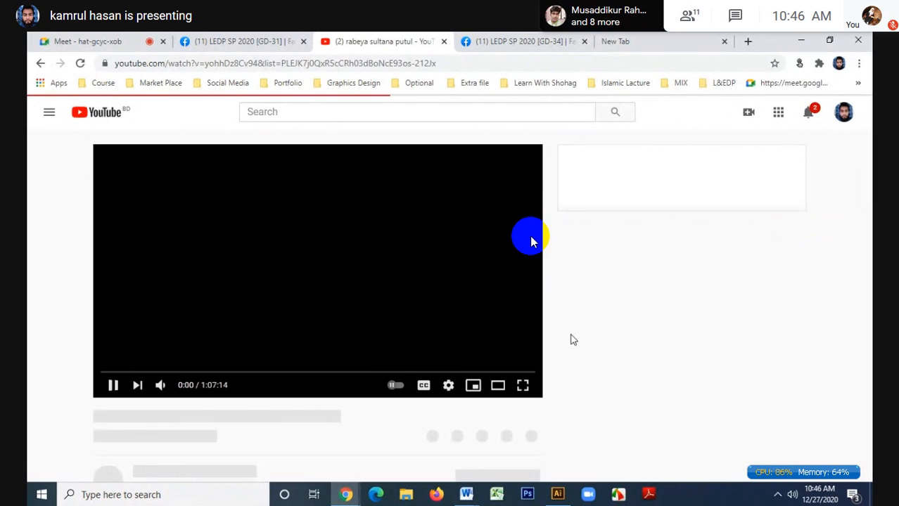
- Play illustrator (17th class) from the playlist and skip ahead to about 41:39
scroll(620, 359, "down", 4)
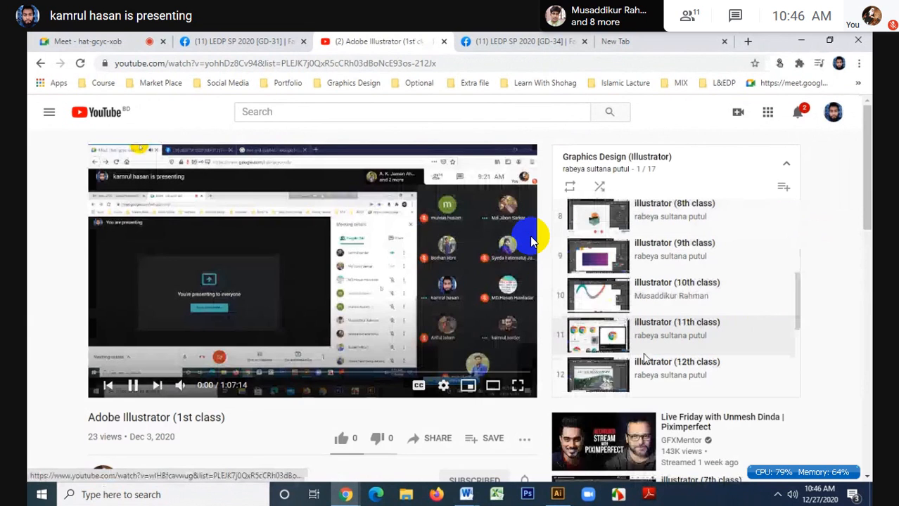
scroll(643, 359, "down", 3)
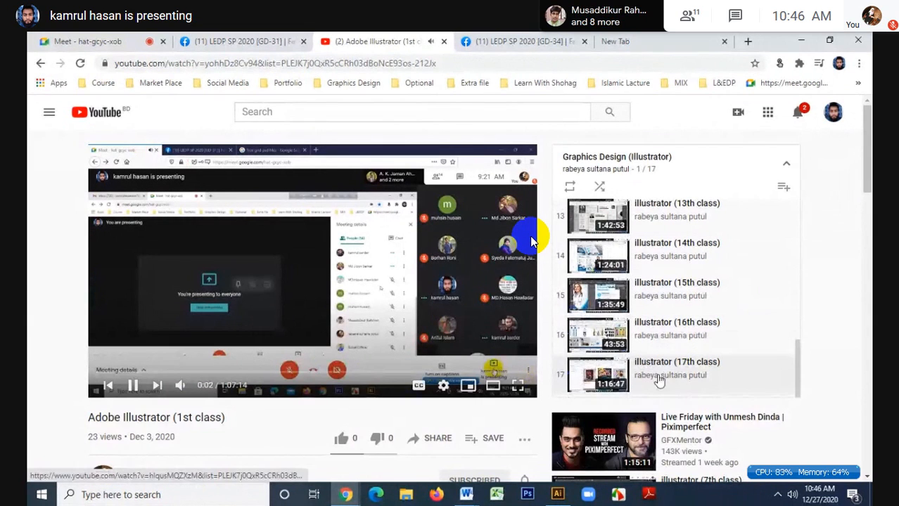
left_click(661, 373)
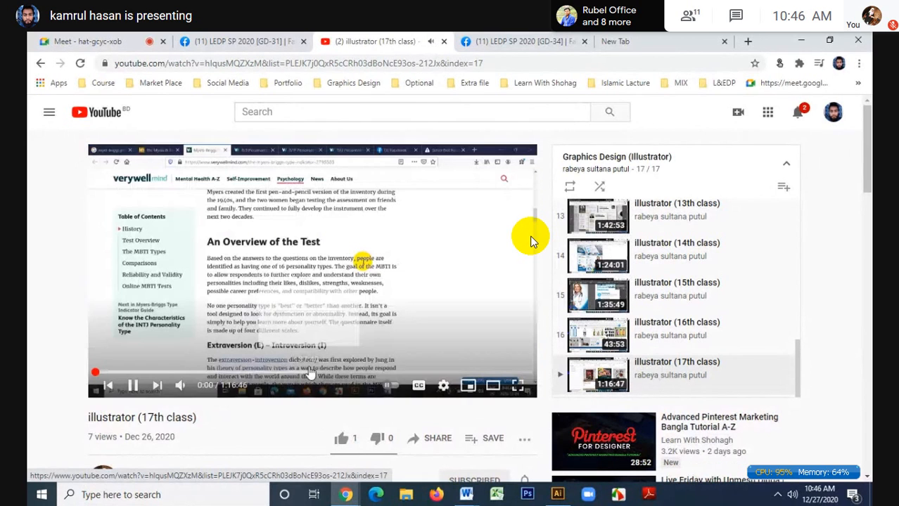
left_click(332, 373)
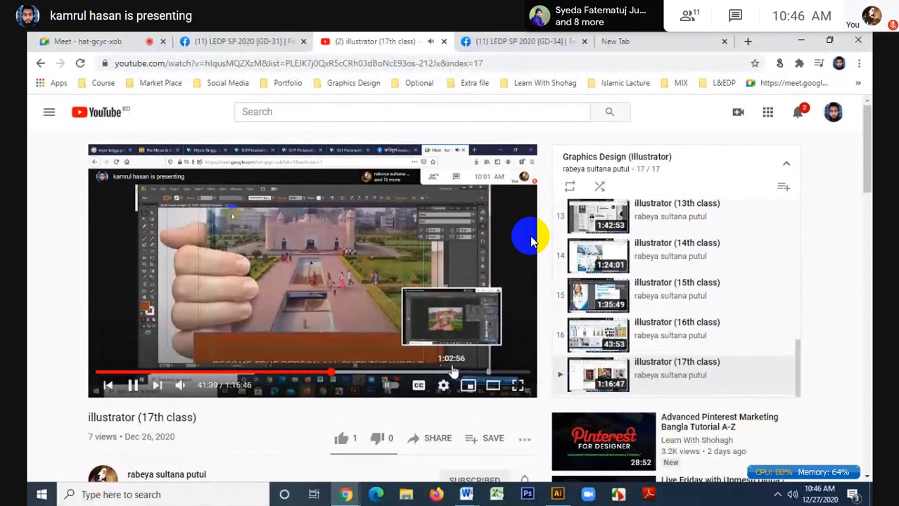
- Look through the class recordings in the Graphics Design (Illustrator) playlist from the first to the 17th class
scroll(453, 371, "down", 2)
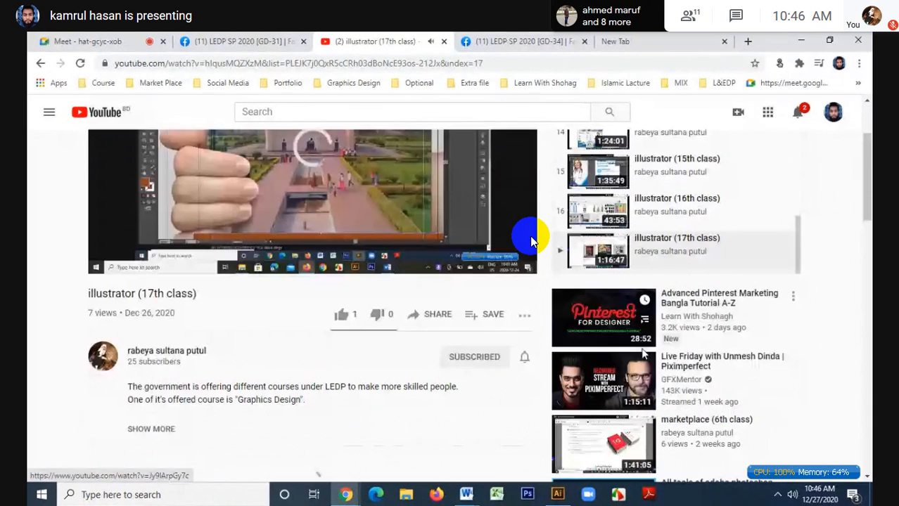
scroll(531, 241, "up", 2)
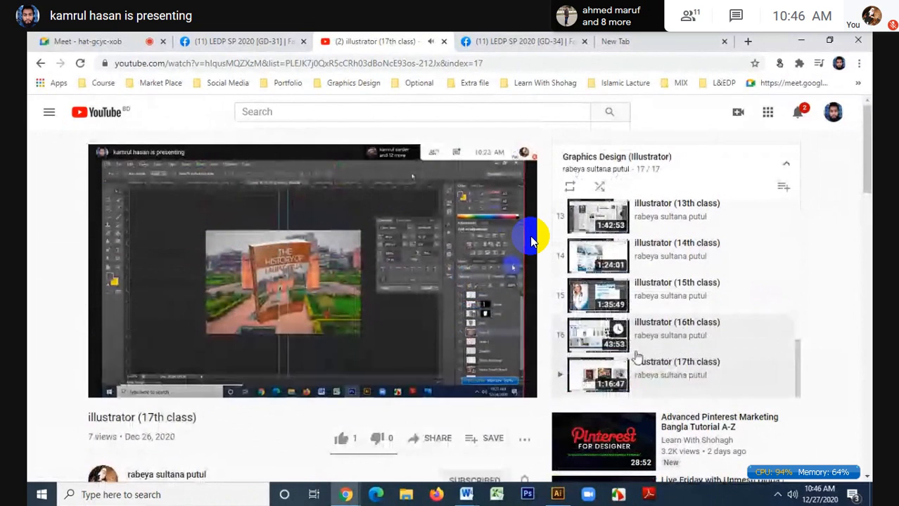
scroll(637, 357, "up", 6)
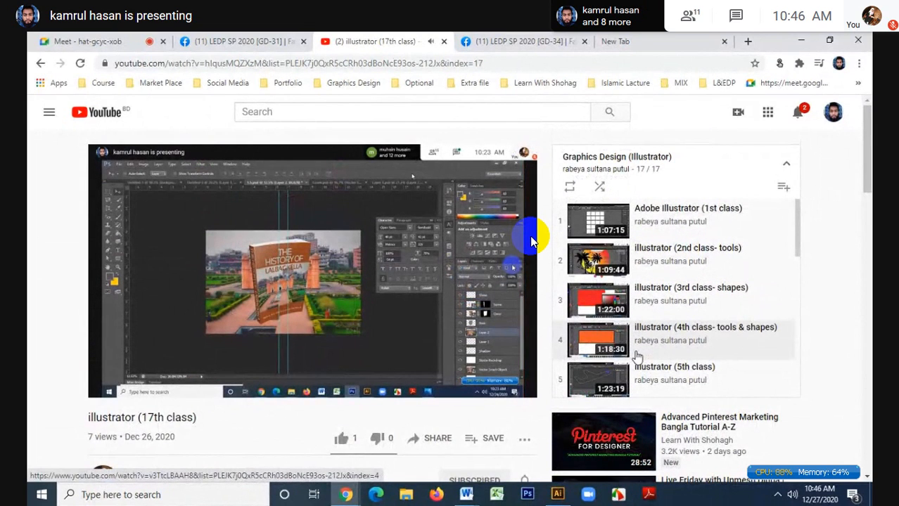
scroll(636, 358, "down", 6)
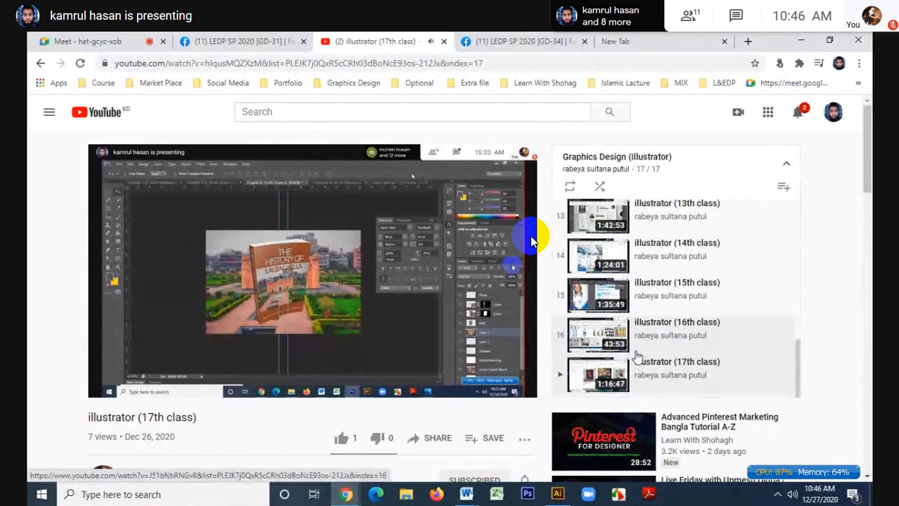
- Play illustrator (16th class) from the Graphics Design (Illustrator) playlist and skip ahead to about 8:50
scroll(636, 357, "up", 5)
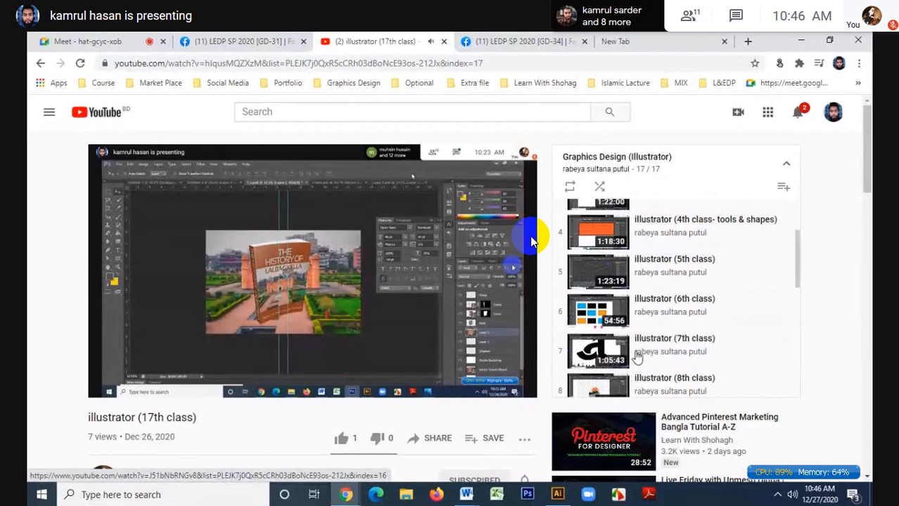
scroll(636, 357, "up", 2)
scroll(245, 310, "down", 2)
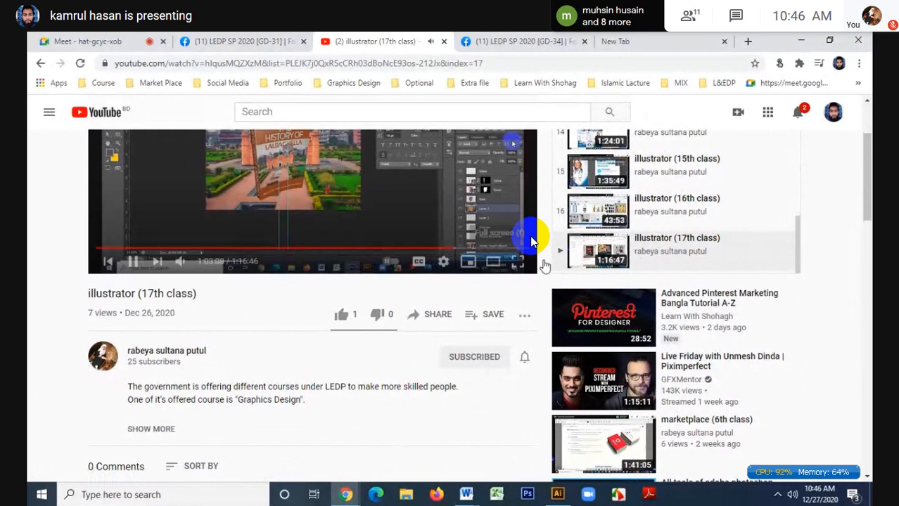
left_click(573, 211)
left_click(176, 373)
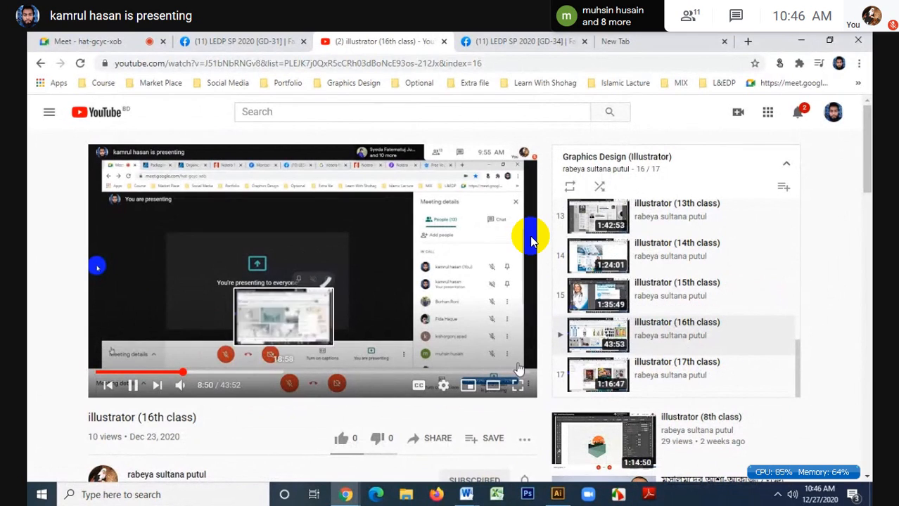
- Go to the playlists page of the video uploader's YouTube channel and copy its web address
scroll(635, 345, "down", 5)
scroll(635, 344, "up", 5)
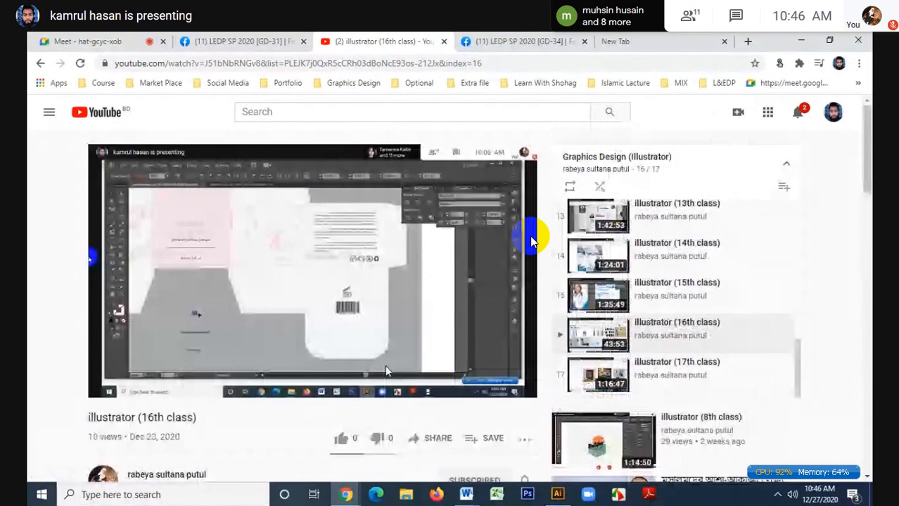
scroll(590, 302, "down", 2)
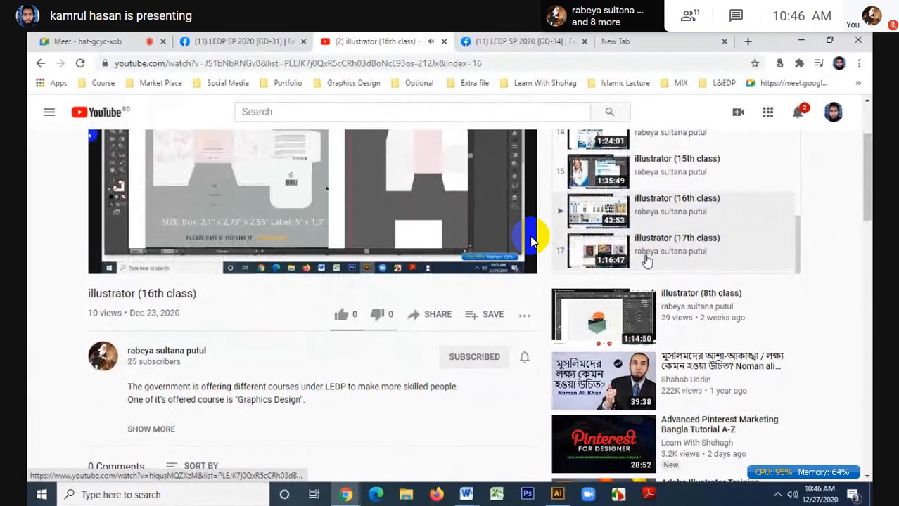
scroll(254, 330, "up", 1)
scroll(252, 328, "up", 2)
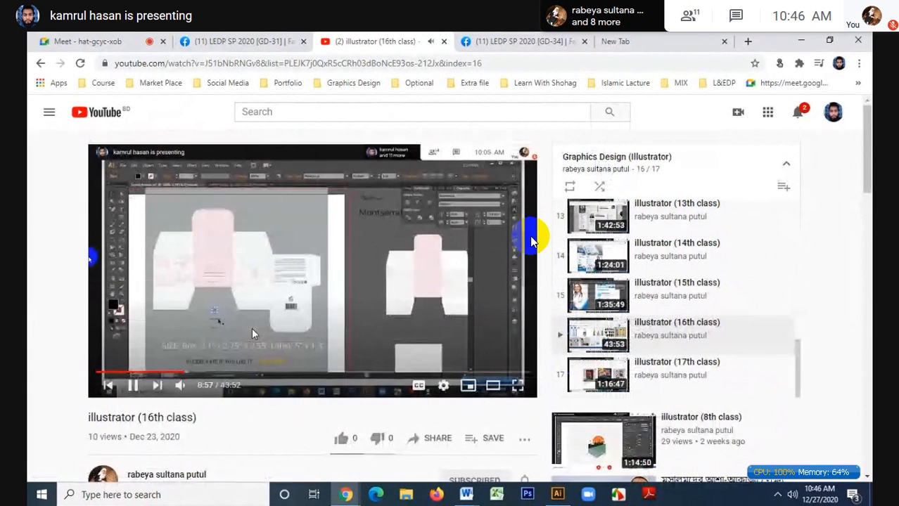
scroll(246, 337, "down", 1)
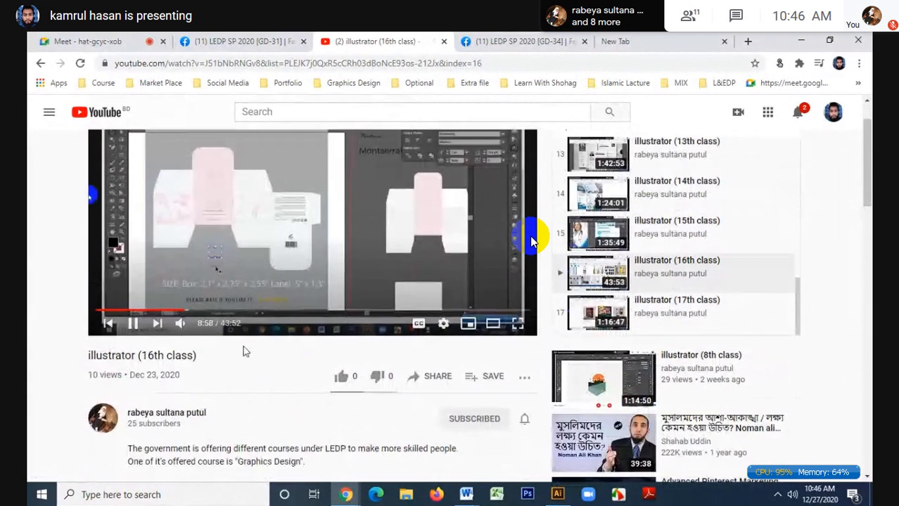
left_click(200, 417)
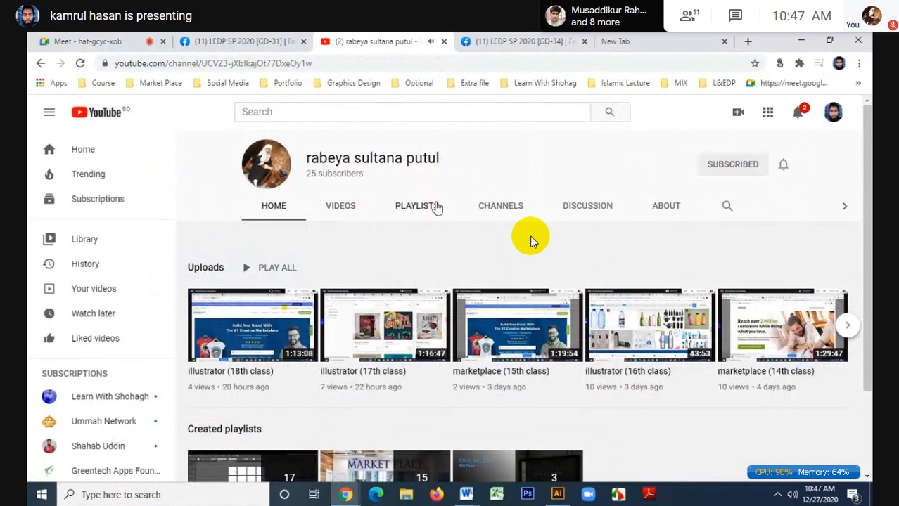
left_click(436, 208)
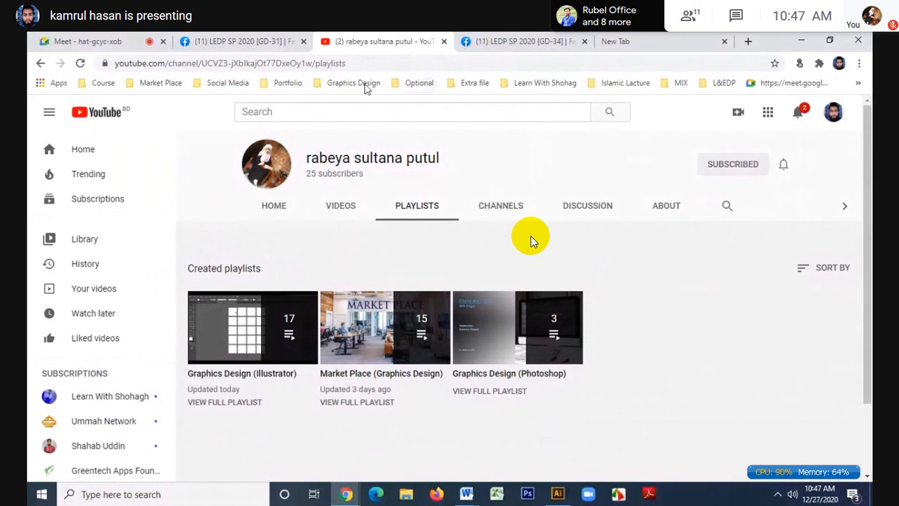
left_click(382, 63)
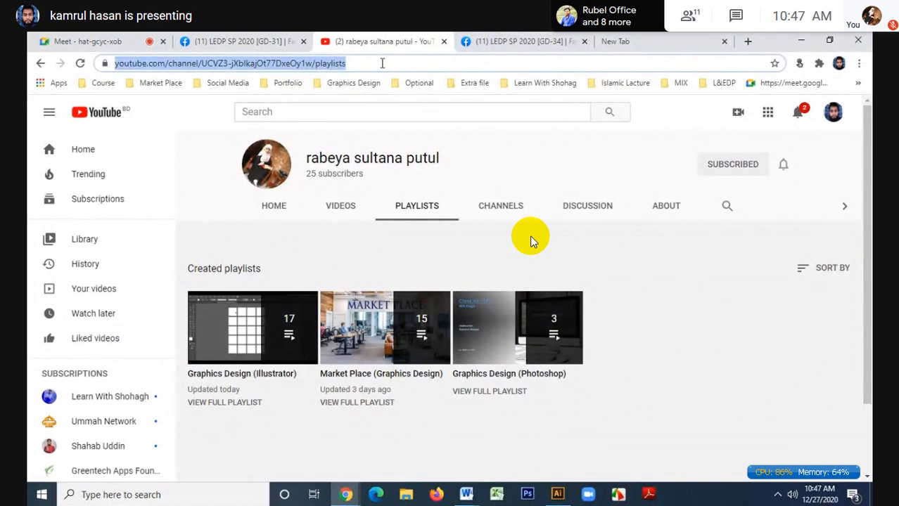
- Switch to the LEDP SP 2020 [GD-34] Facebook group and dismiss the leftover post draft containing the logo sheet image
left_click(526, 39)
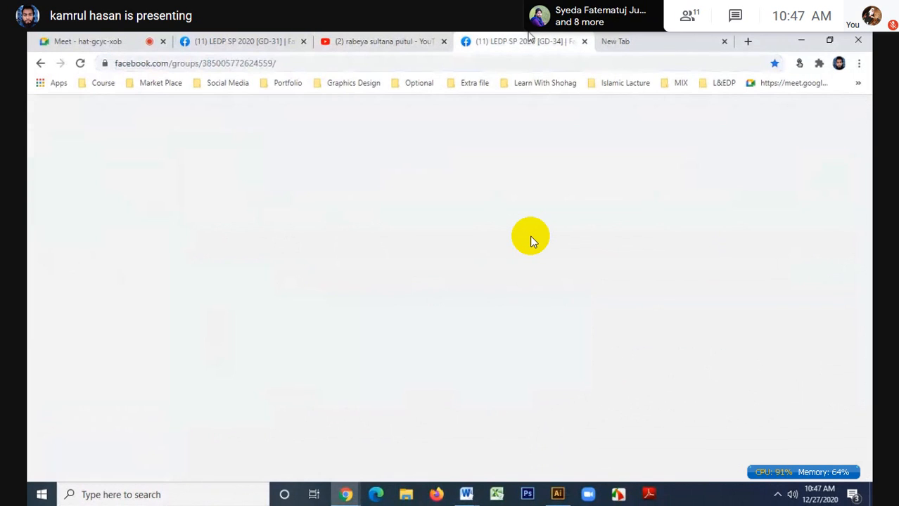
scroll(531, 241, "up", 2)
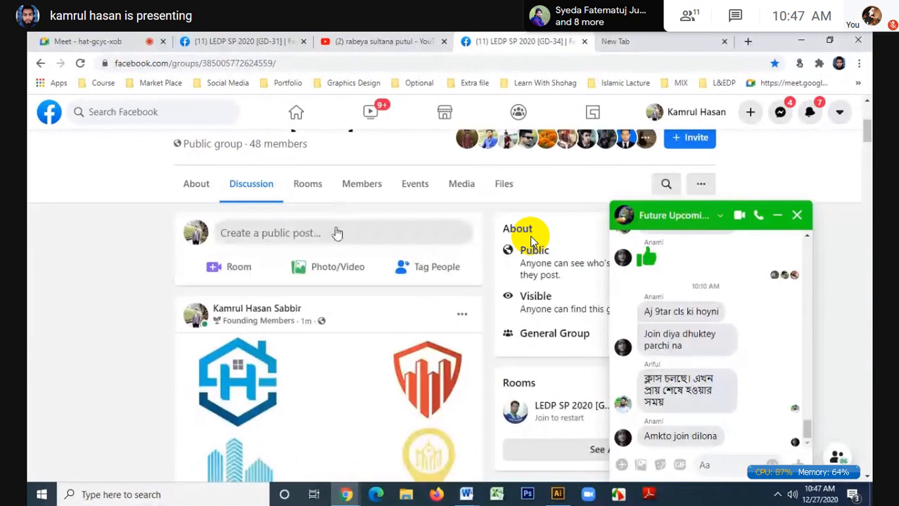
left_click(336, 231)
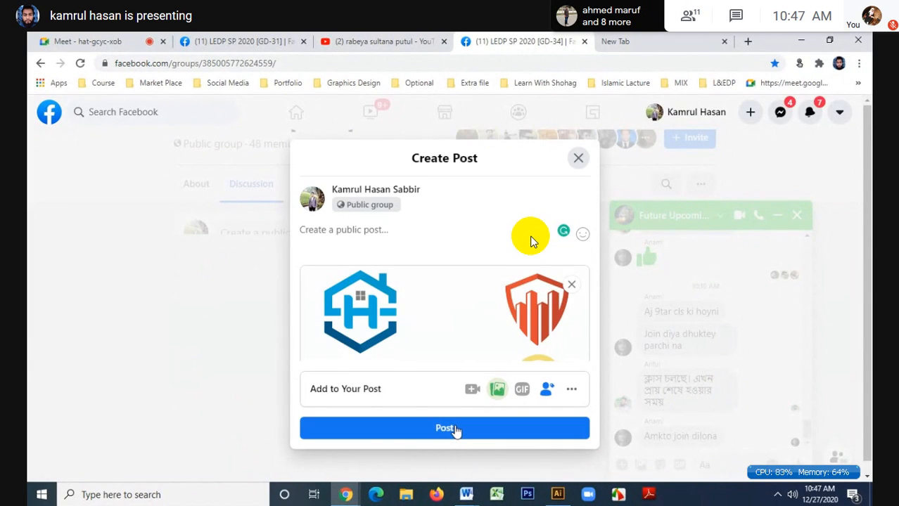
left_click(456, 430)
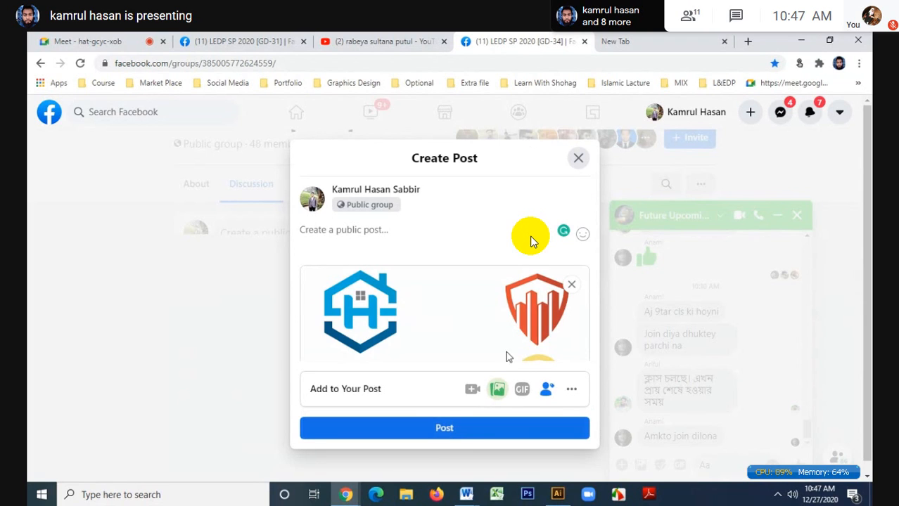
left_click(578, 159)
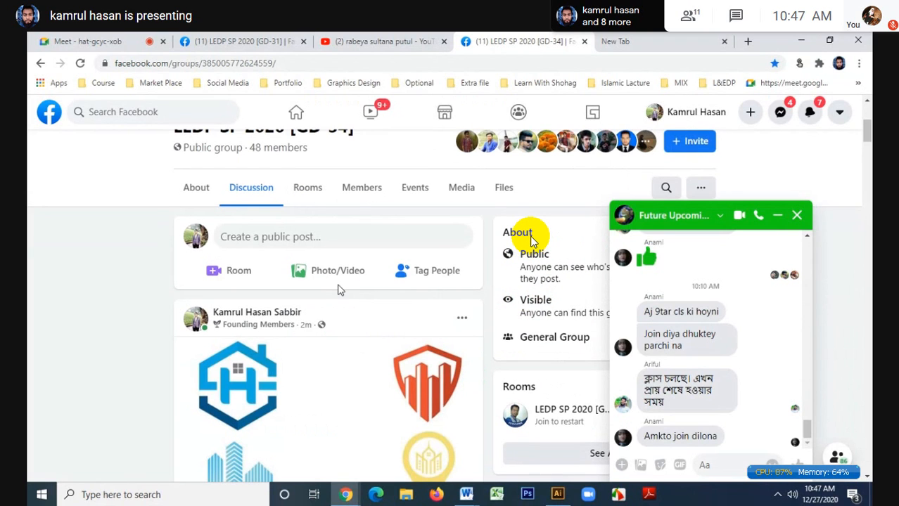
- Publish a new post with the copied YouTube channel playlists link in the LEDP SP 2020 [GD-34] group
left_click(340, 290)
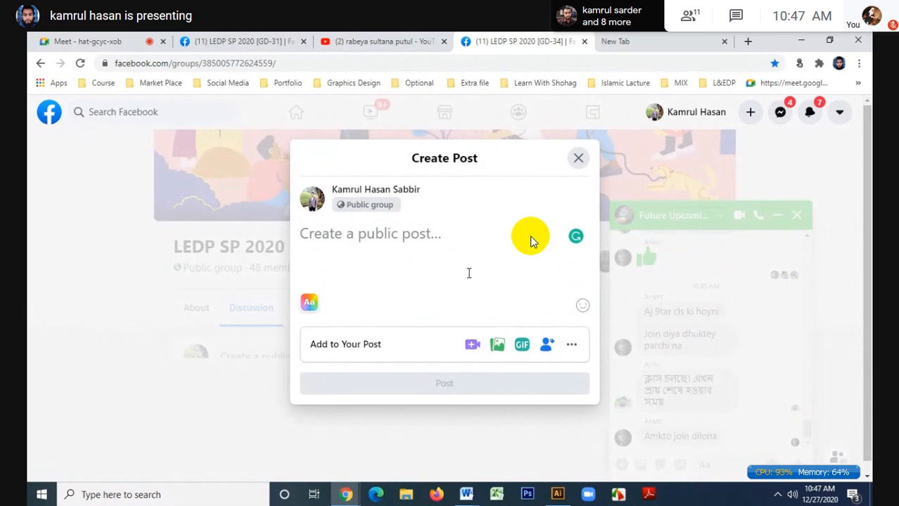
type("https://www.youtube.com/channel/UCVZ3-jXbIkajOt77DxeOy1w/playlists")
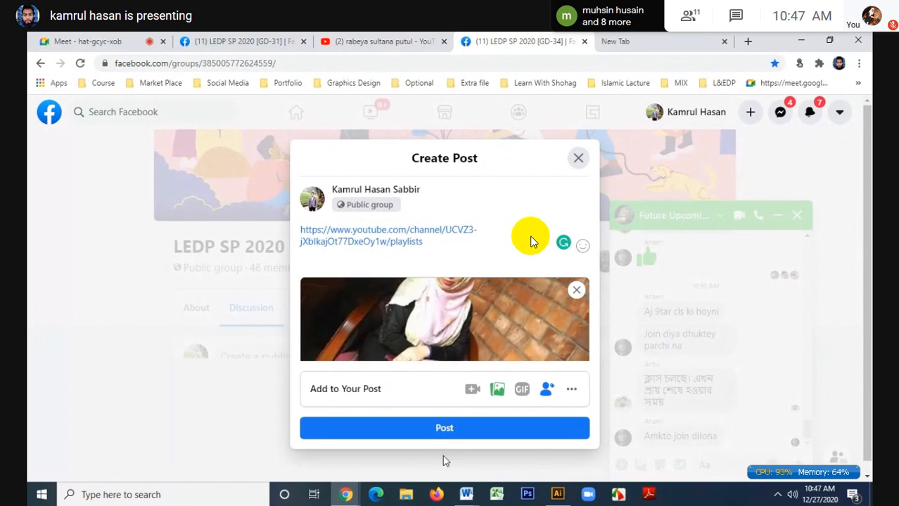
left_click(445, 432)
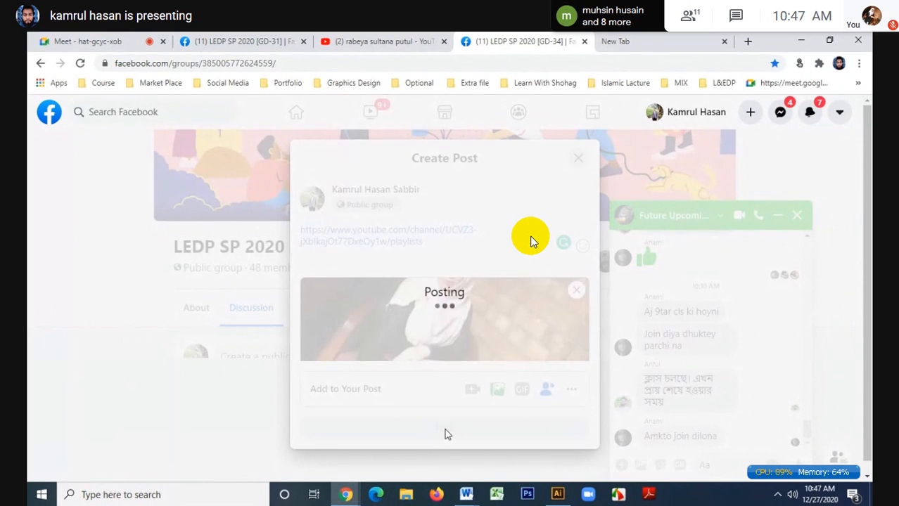
scroll(426, 337, "down", 2)
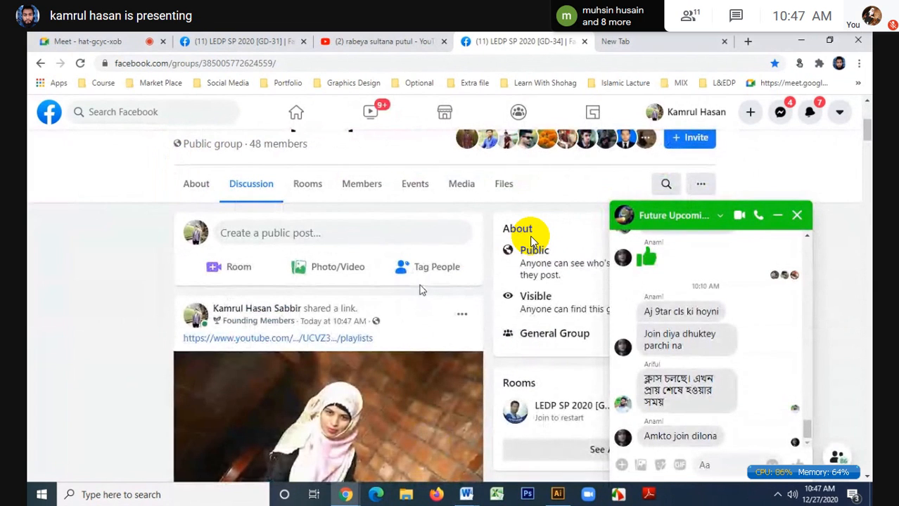
scroll(531, 239, "down", 10)
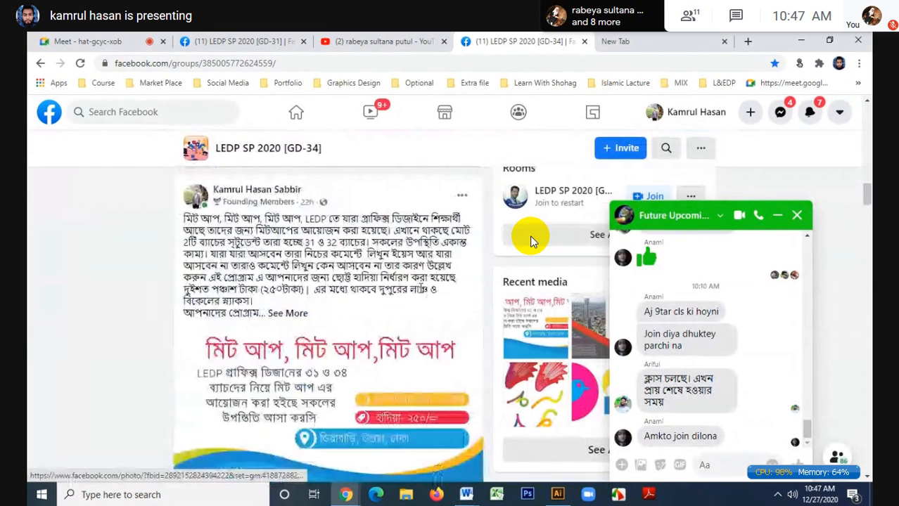
scroll(531, 242, "up", 5)
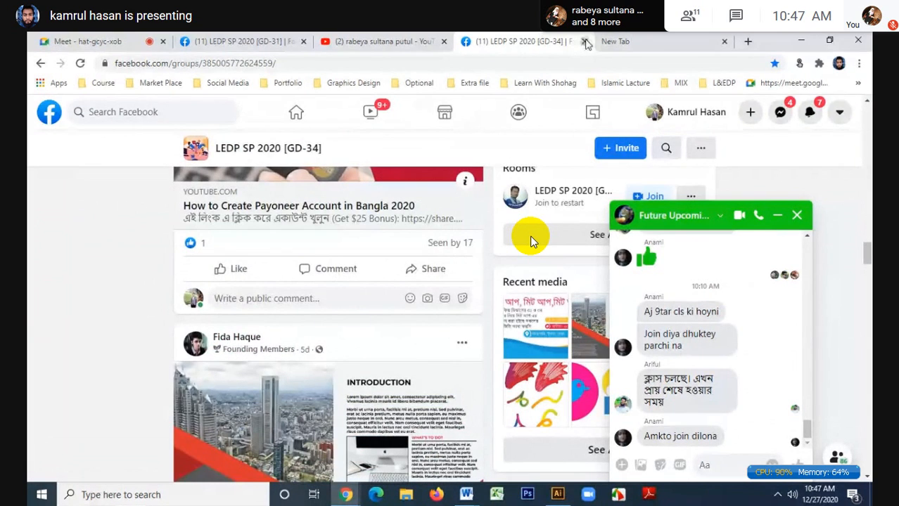
- Close both Facebook group pages, the empty tab and the YouTube channel page, keeping only the Meet call open
left_click(584, 43)
left_click(584, 42)
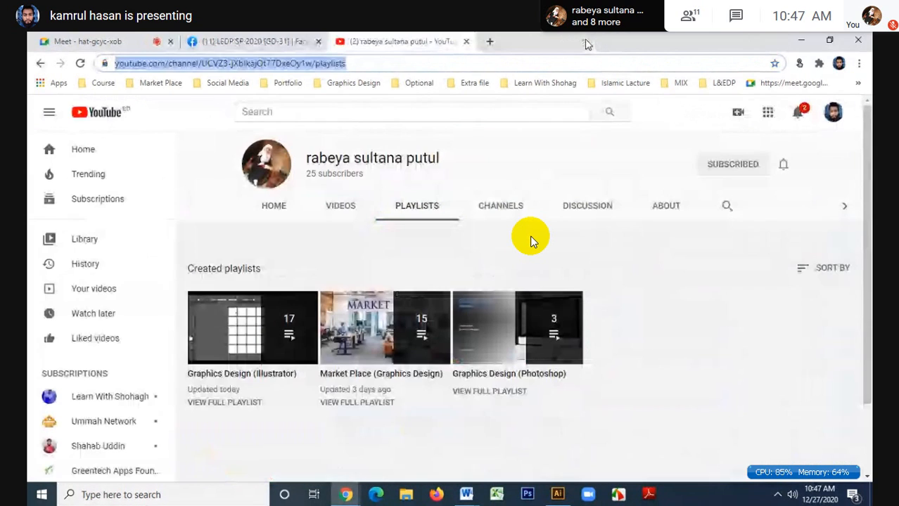
left_click(465, 42)
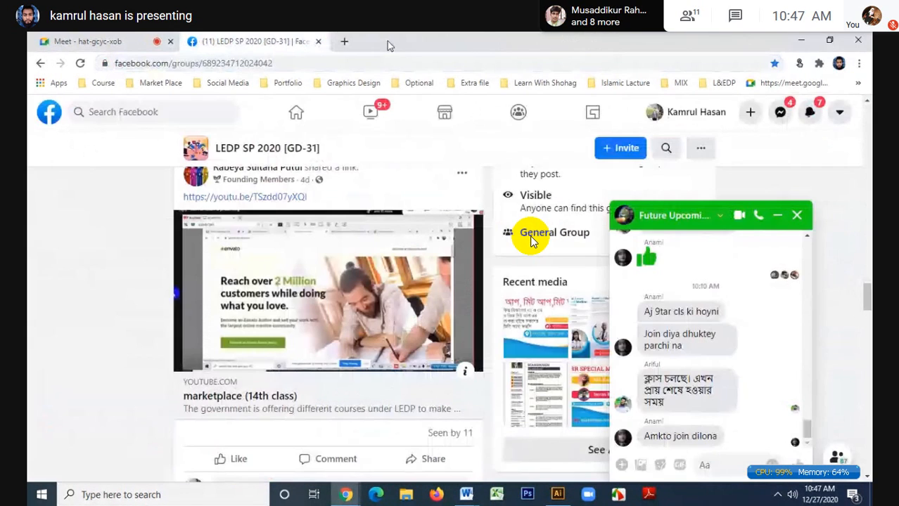
left_click(318, 42)
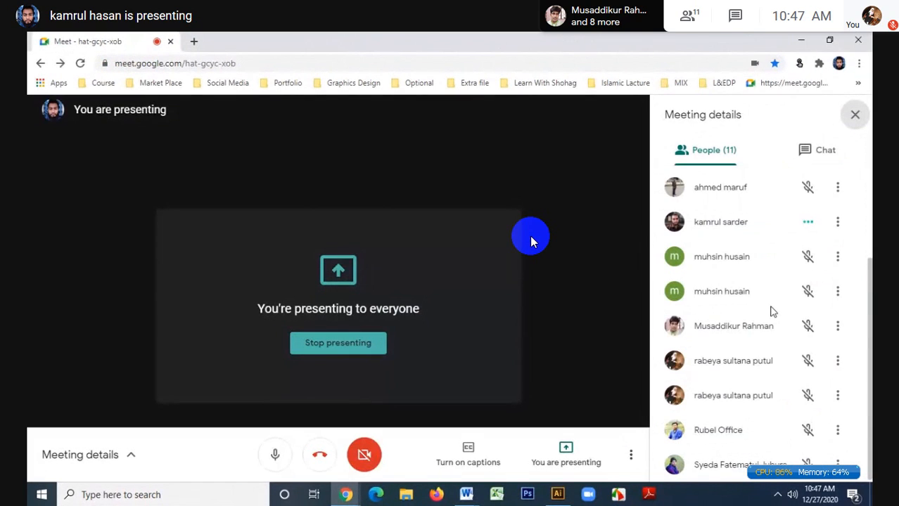
- Look through the participant list of the Meet call and open a blank tab beside it
scroll(770, 315, "up", 3)
scroll(769, 318, "down", 3)
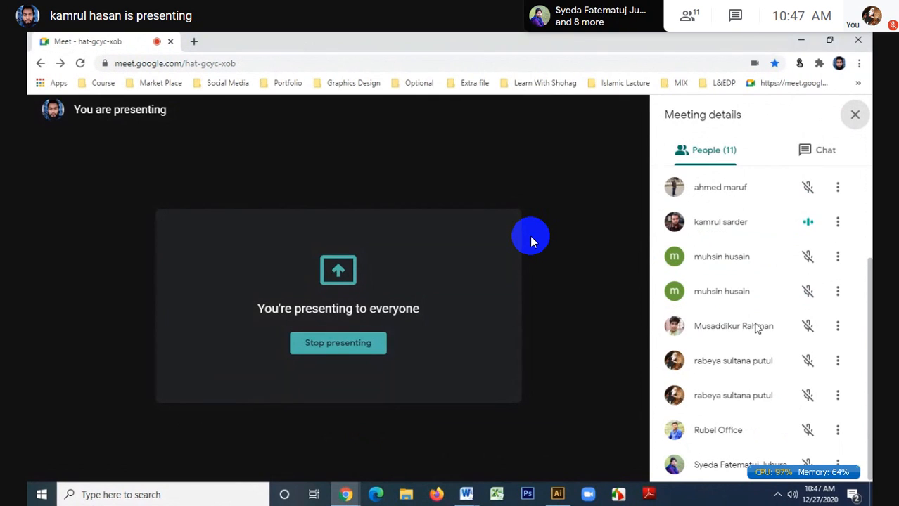
left_click(195, 43)
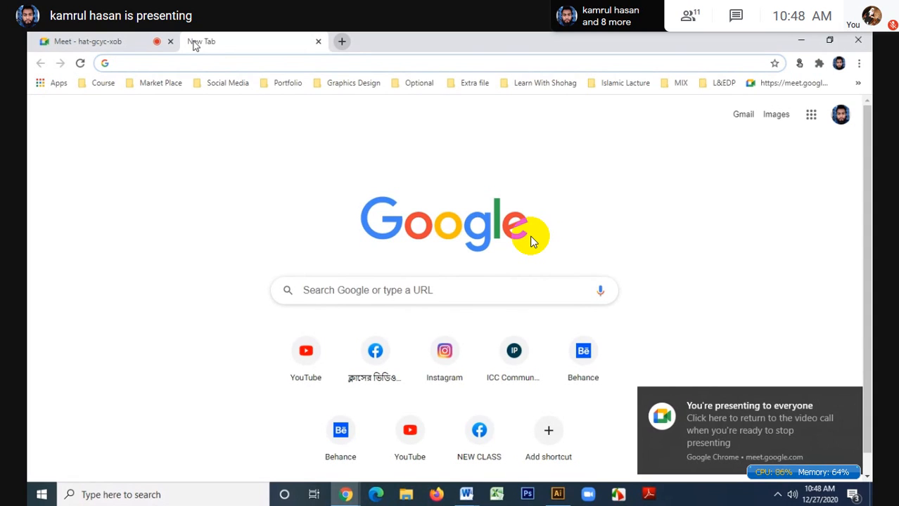
left_click(125, 41)
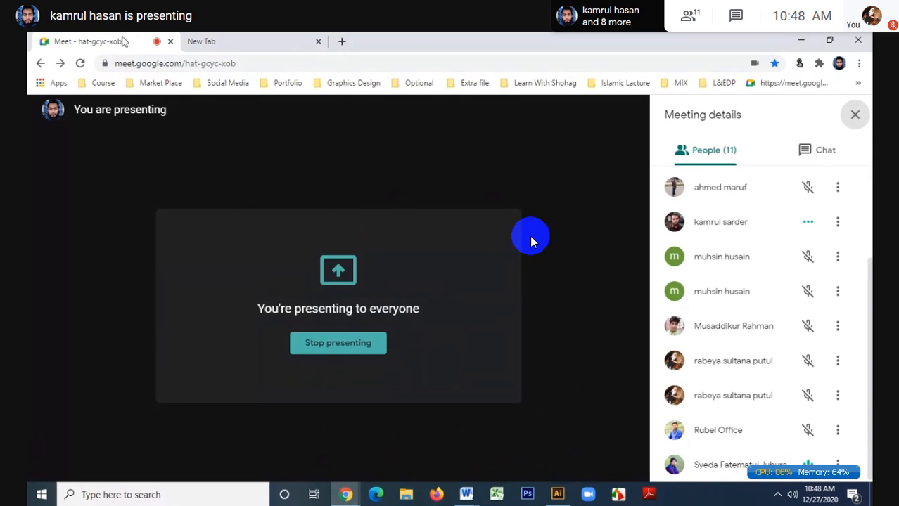
left_click(237, 38)
left_click(167, 38)
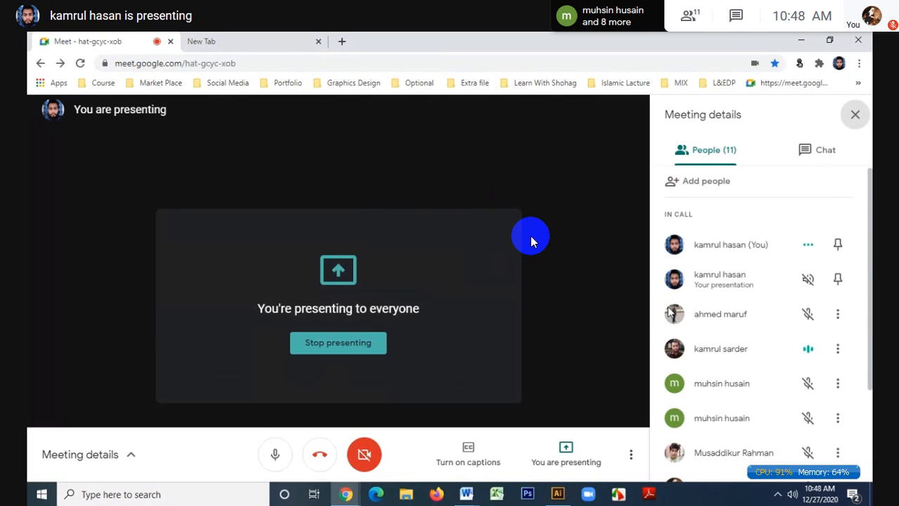
scroll(669, 313, "down", 2)
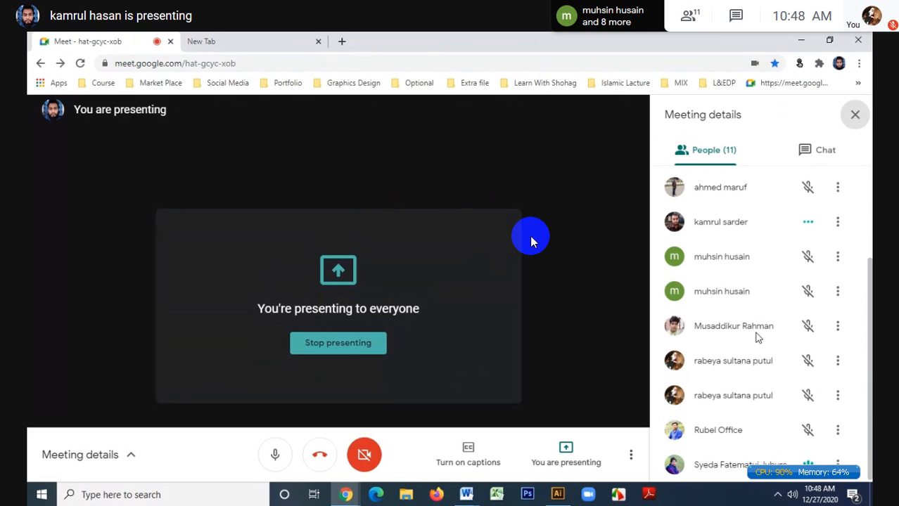
scroll(751, 332, "up", 2)
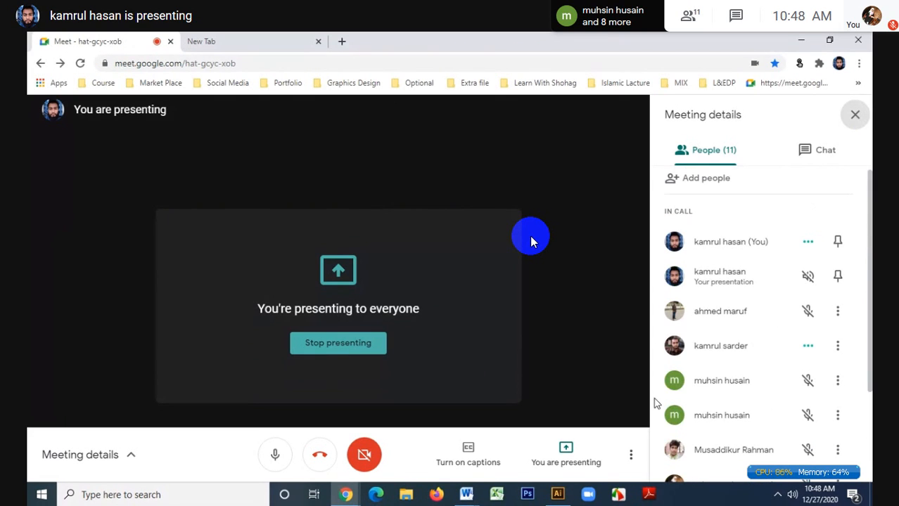
- Switch to Illustrator and close the Logo.ai document without saving its changes
mouse_move(567, 490)
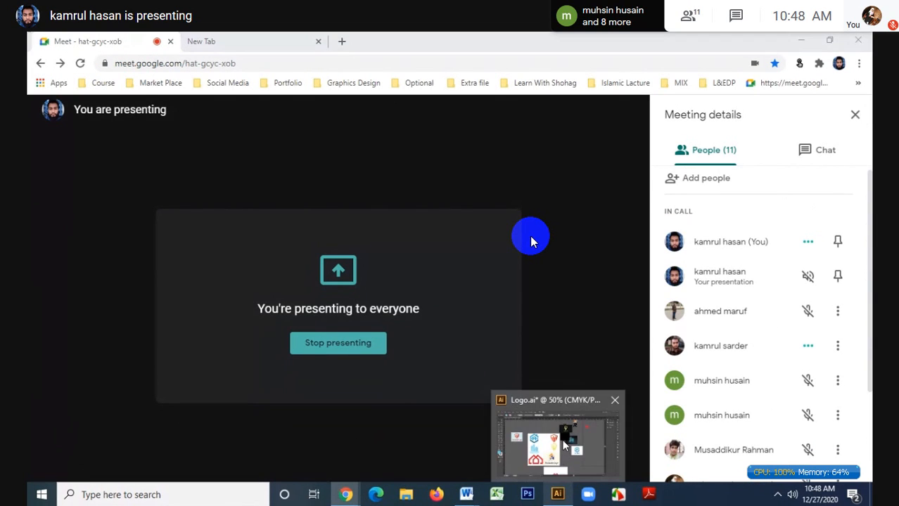
left_click(561, 439)
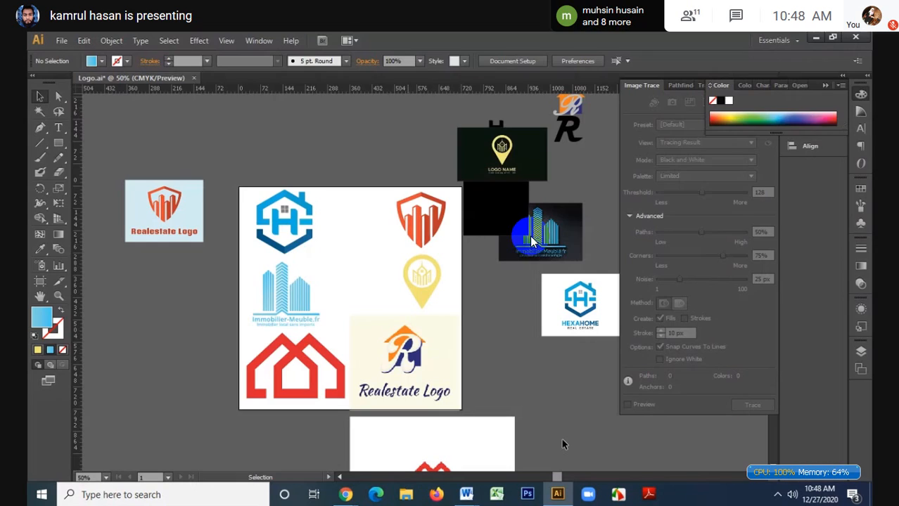
left_click(193, 79)
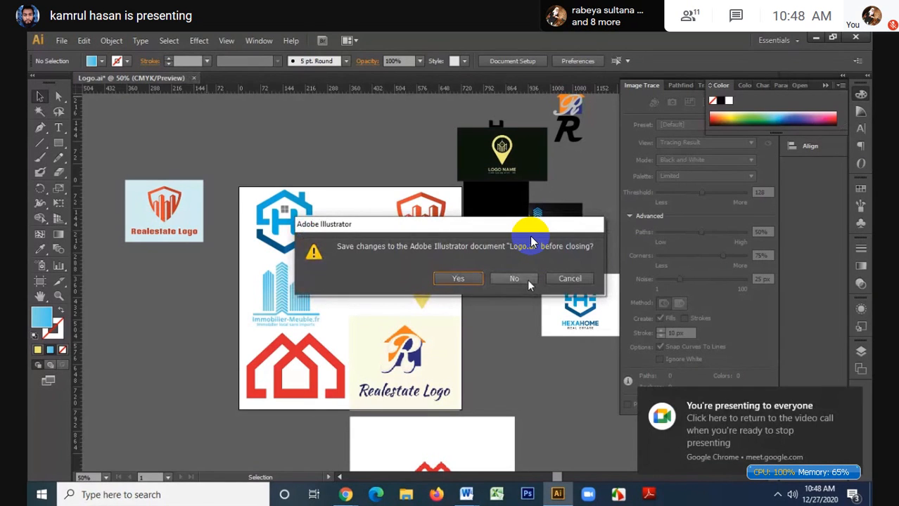
left_click(527, 279)
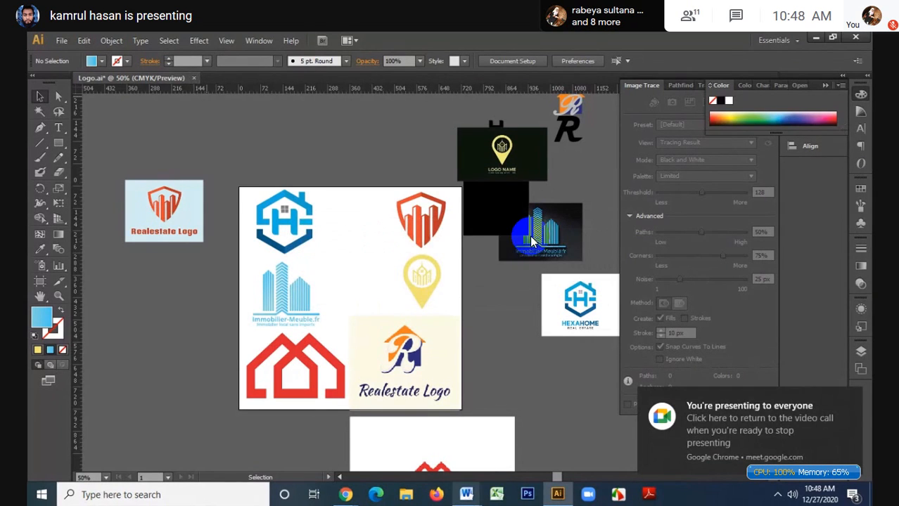
mouse_move(355, 498)
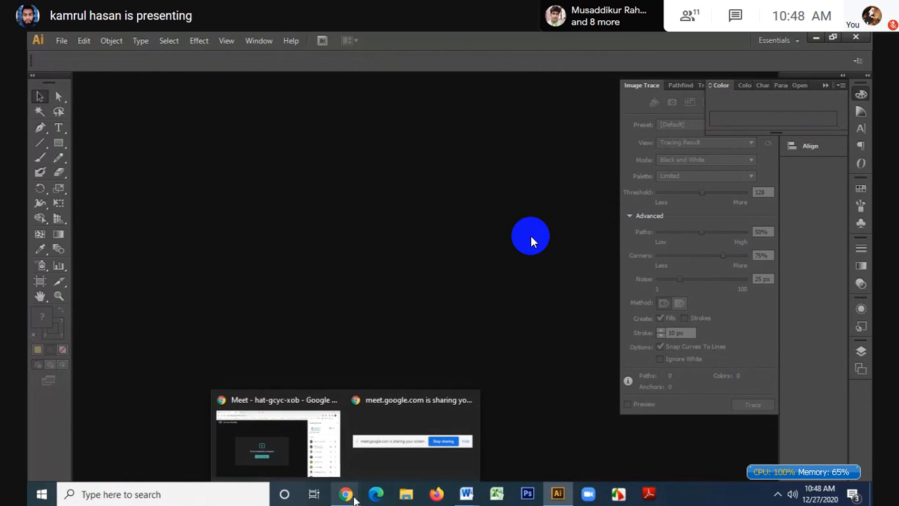
- Switch to Chrome and open the SP GD- 31 @ 9am attendance spreadsheet from the bookmarked Batch #SP (GD-31) attendance links
left_click(326, 442)
left_click(257, 37)
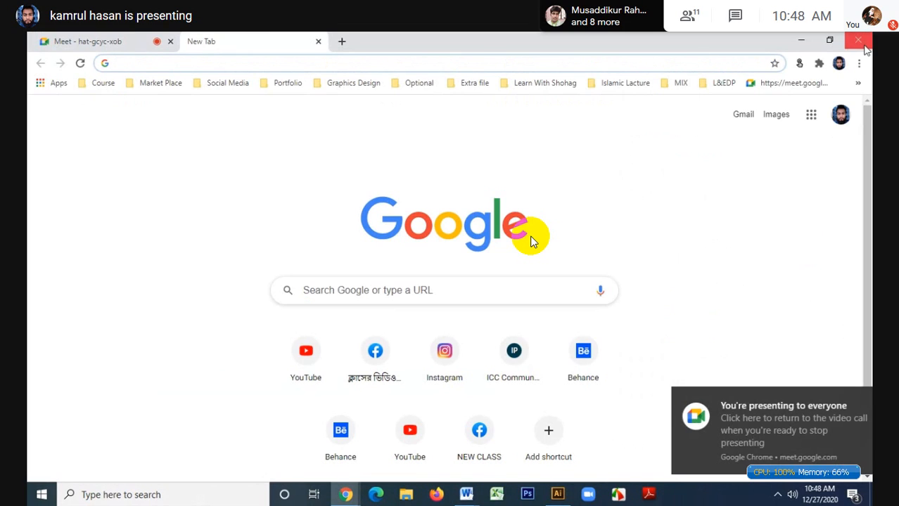
left_click(722, 85)
mouse_move(668, 102)
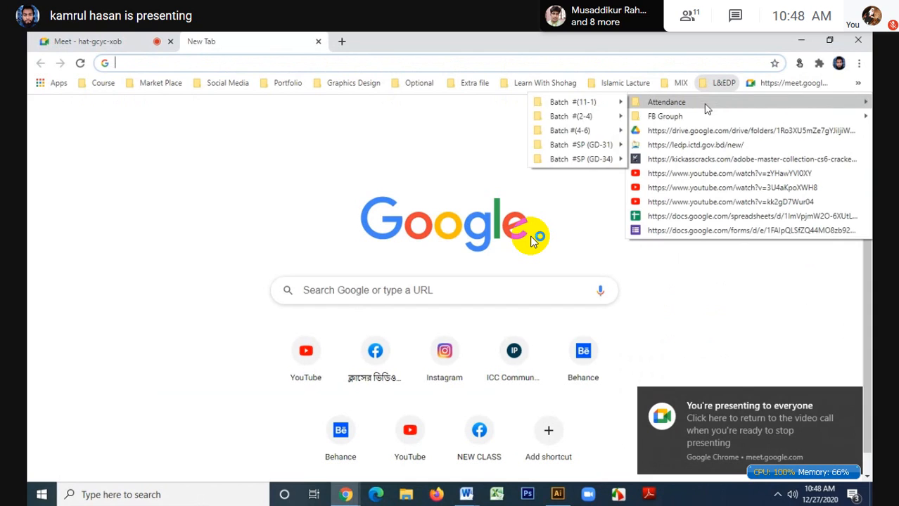
mouse_move(591, 146)
left_click(470, 145)
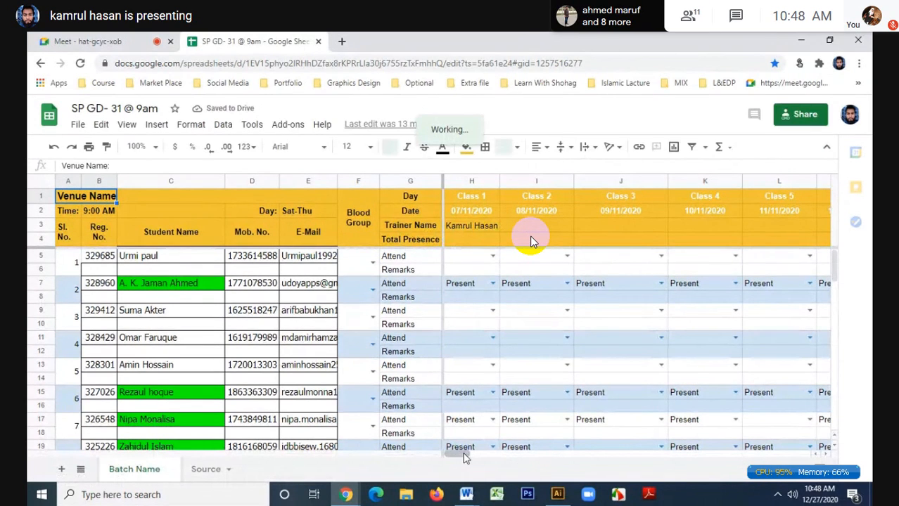
- Find and select the Class 51 heading dated 27/12/2020 in the attendance sheet, and return to the Meet call
left_click_drag(464, 454, 717, 453)
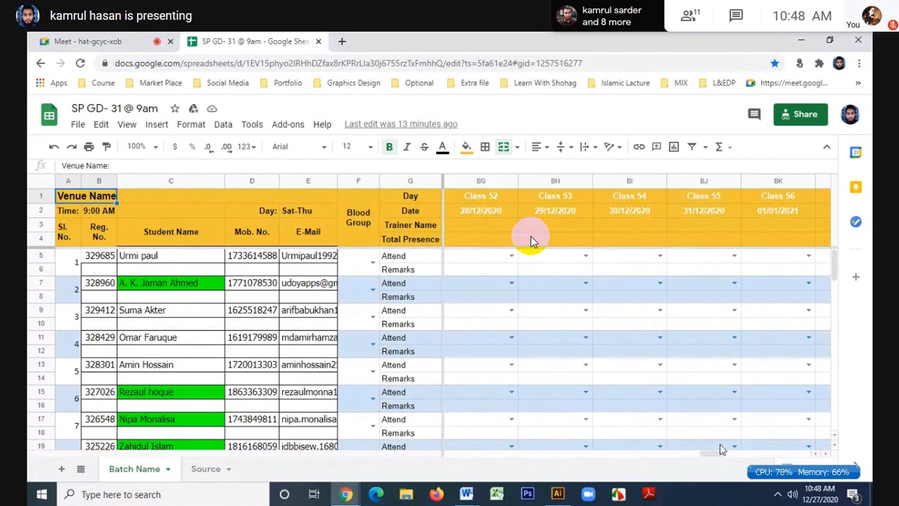
left_click_drag(718, 454, 701, 459)
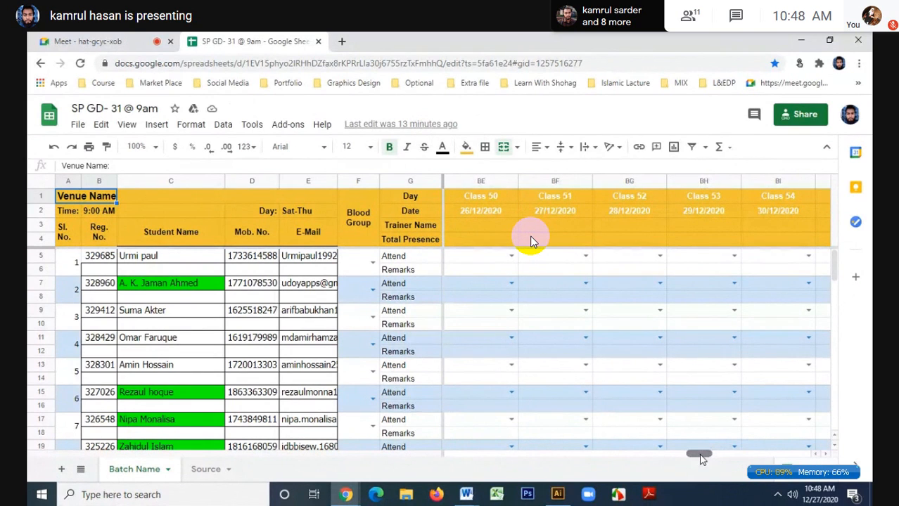
left_click(588, 200)
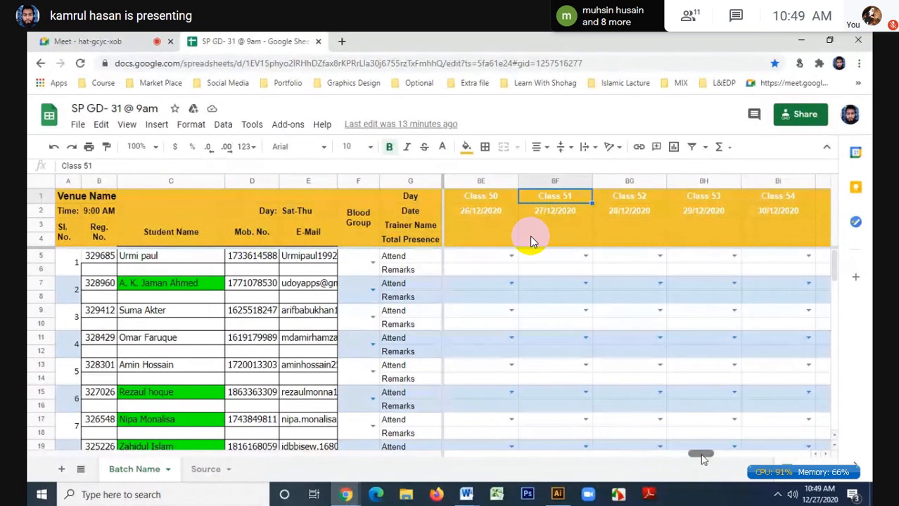
left_click_drag(701, 457, 710, 457)
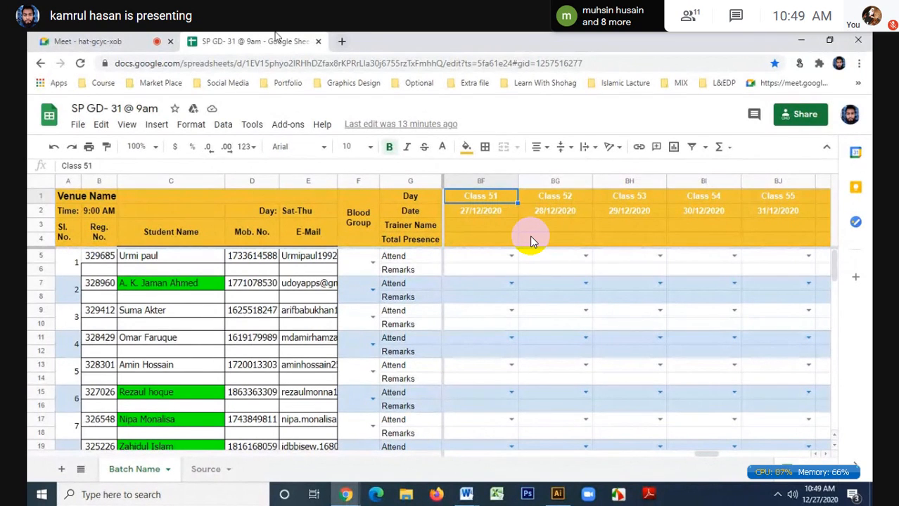
left_click(168, 41)
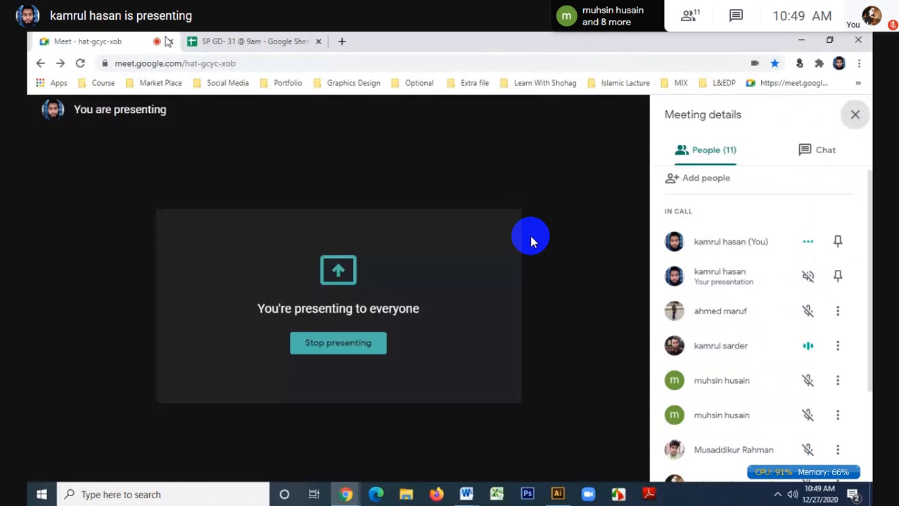